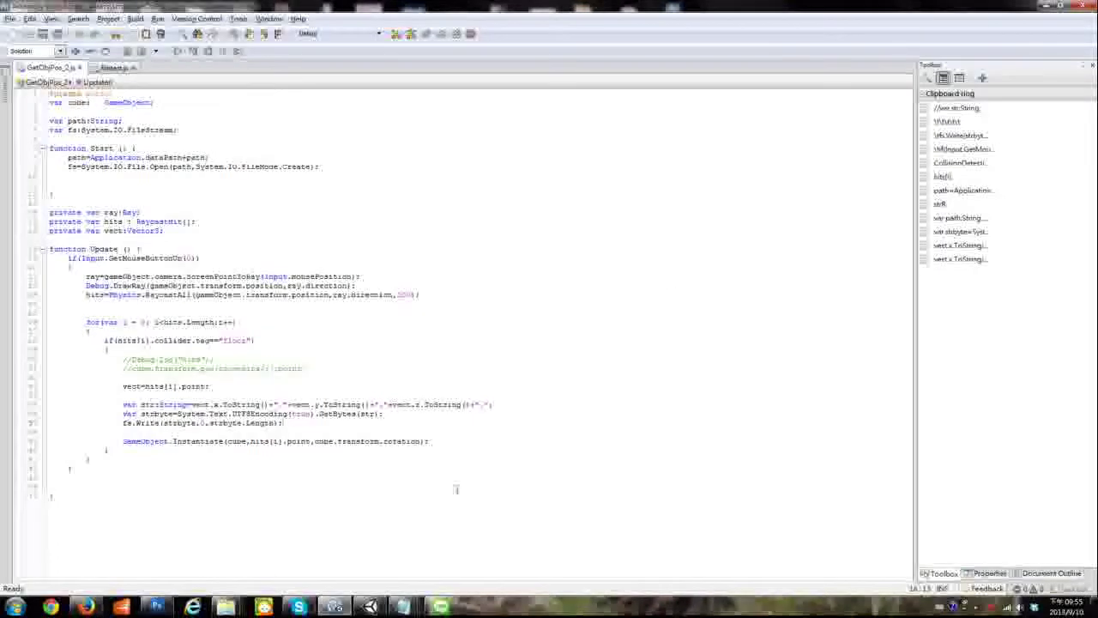
Switch from MonoDevelop to the Unity editor showing the scene with GetObjPos_2 on Main Camera
right_click(440, 607)
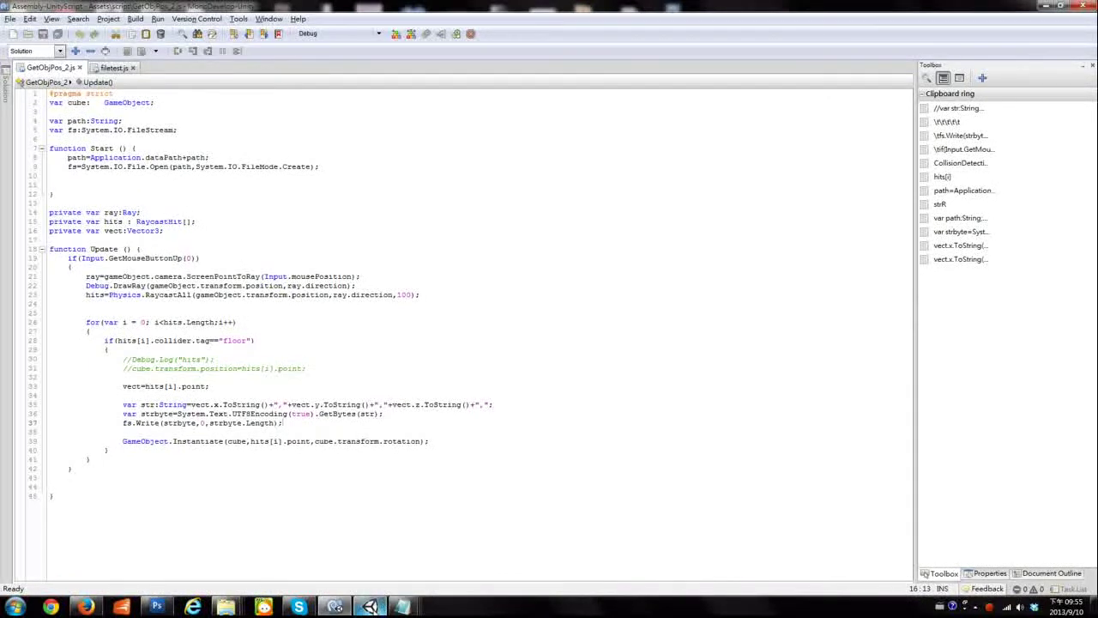
left_click(370, 606)
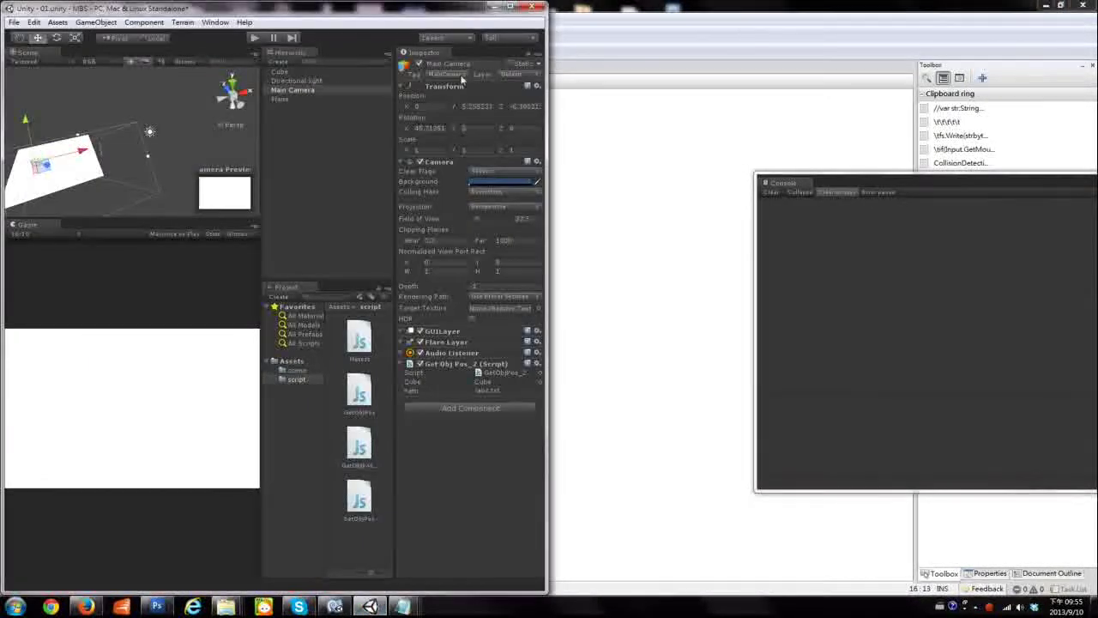
Maximize Unity, shrink the Game view, and select the GetObjPos_2 script in the Project panel
left_click(511, 7)
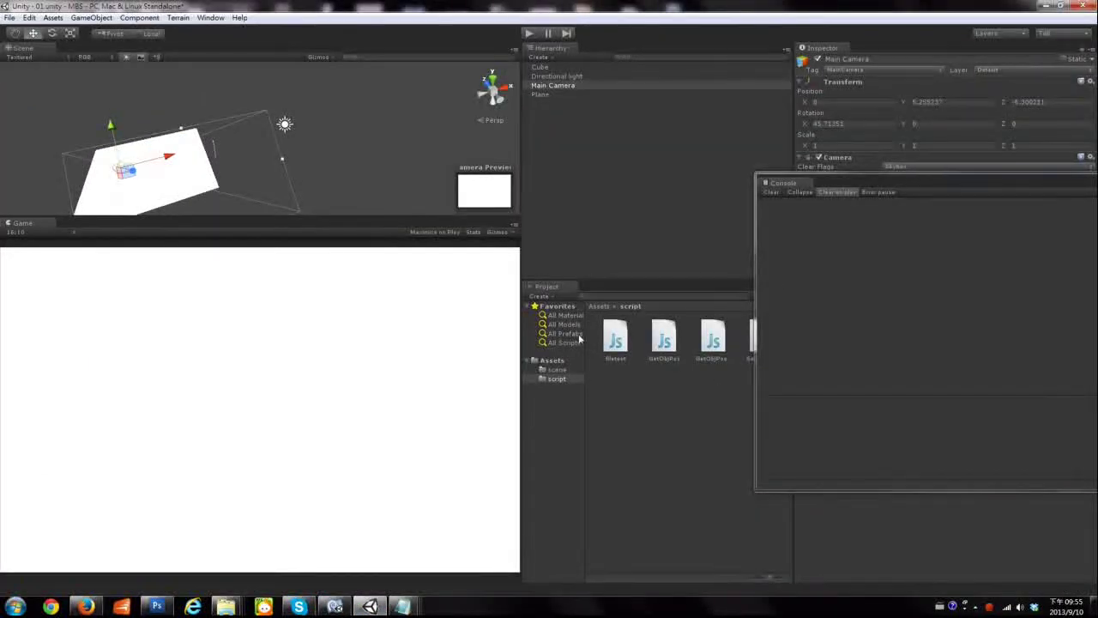
left_click_drag(519, 315, 362, 343)
left_click(533, 351)
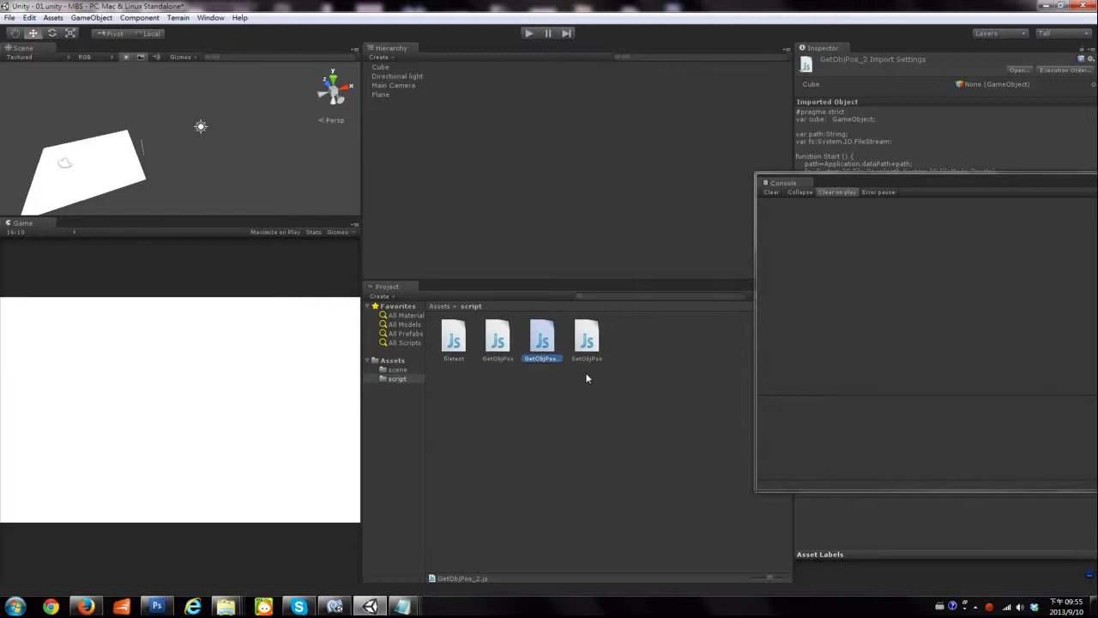
left_click(543, 358)
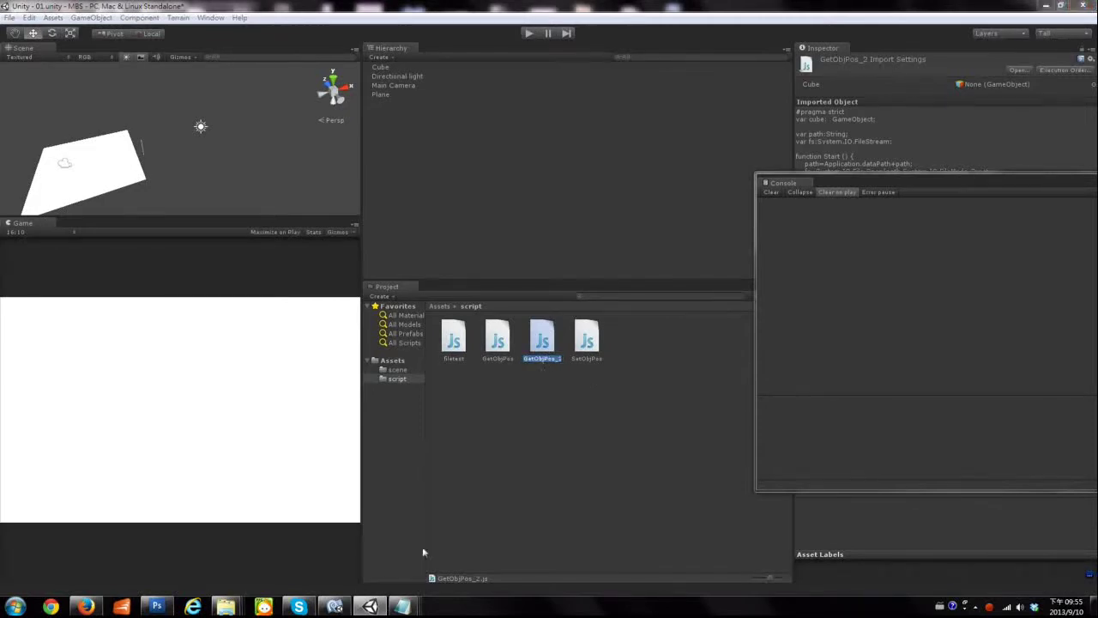
Close GetObjPos_2.js in MonoDevelop, rename the script to SetObjPos, then select Main Camera
left_click(335, 606)
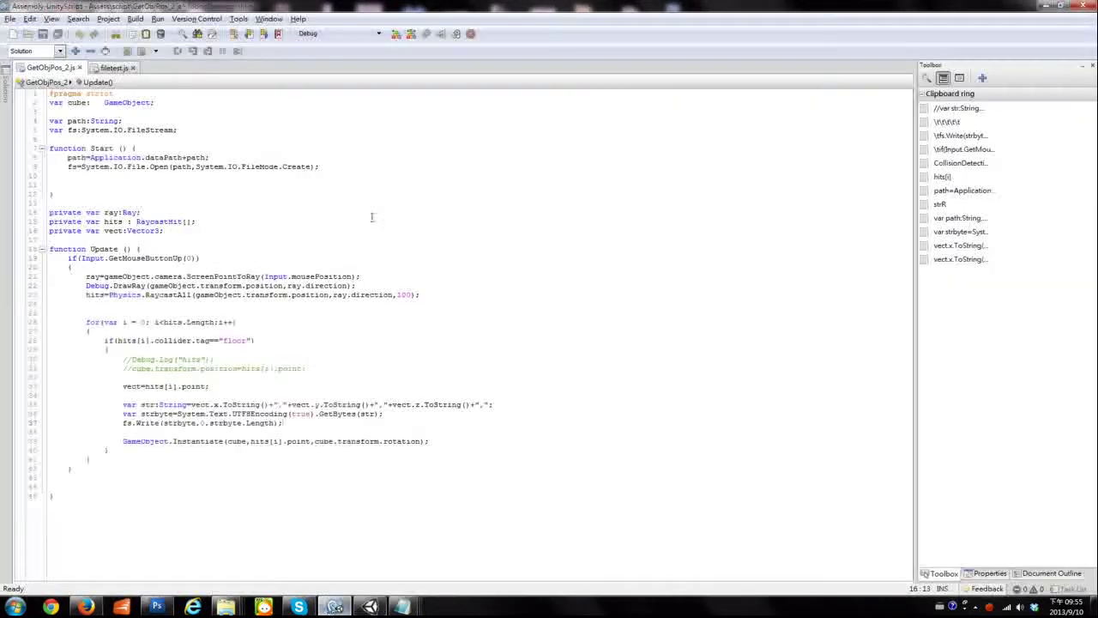
left_click(81, 68)
key("alt+Tab")
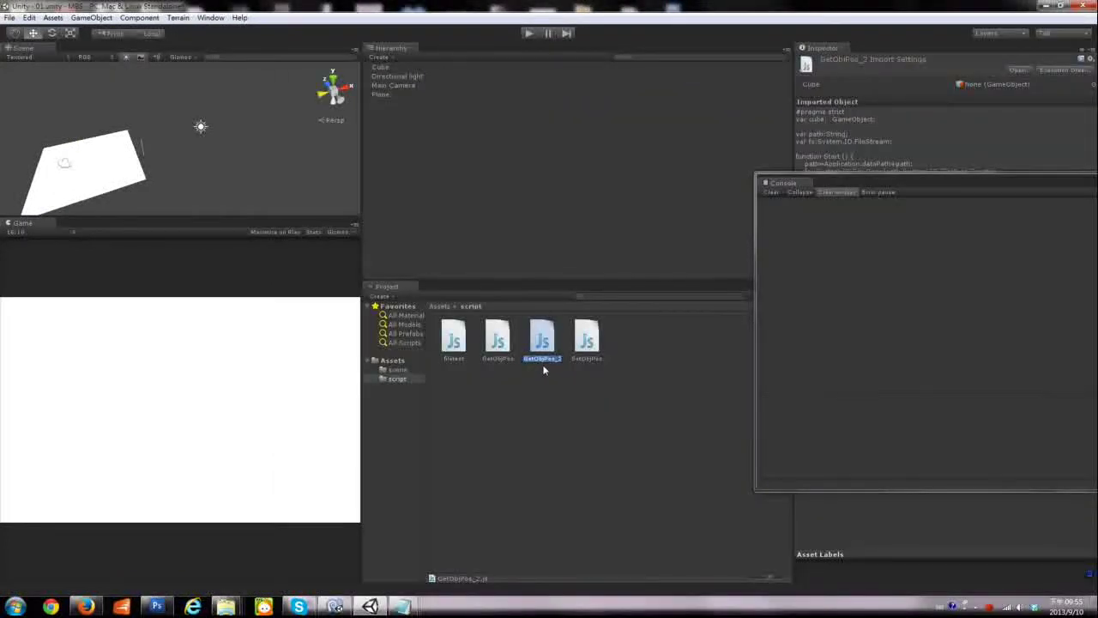
left_click(543, 365)
key("BackSpace")
key("BackSpace")
key("BackSpace")
key("Return")
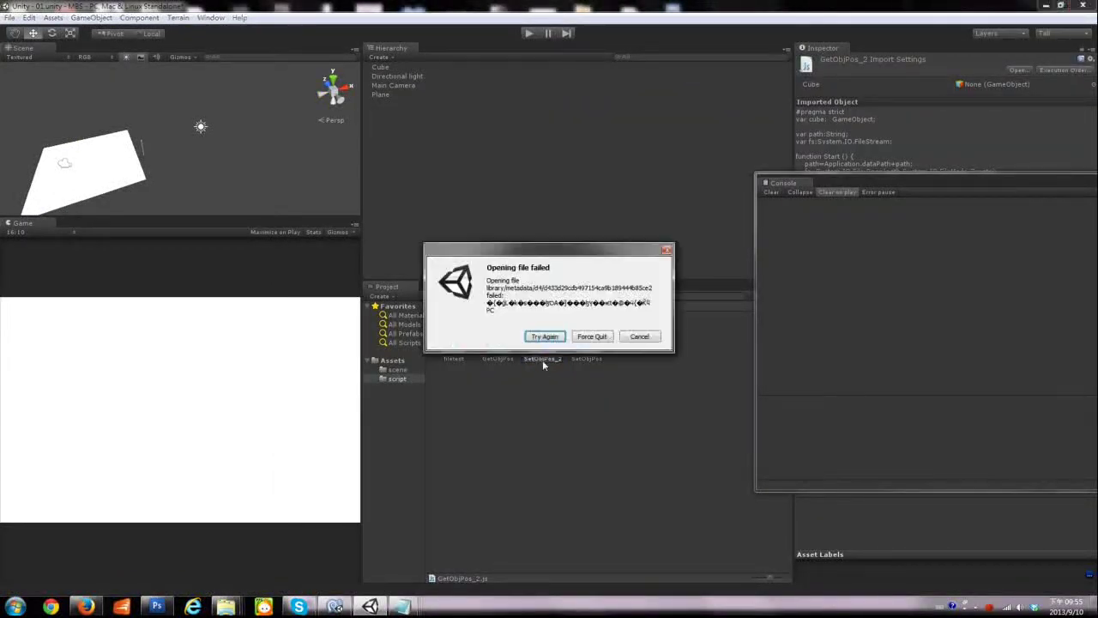
left_click(544, 335)
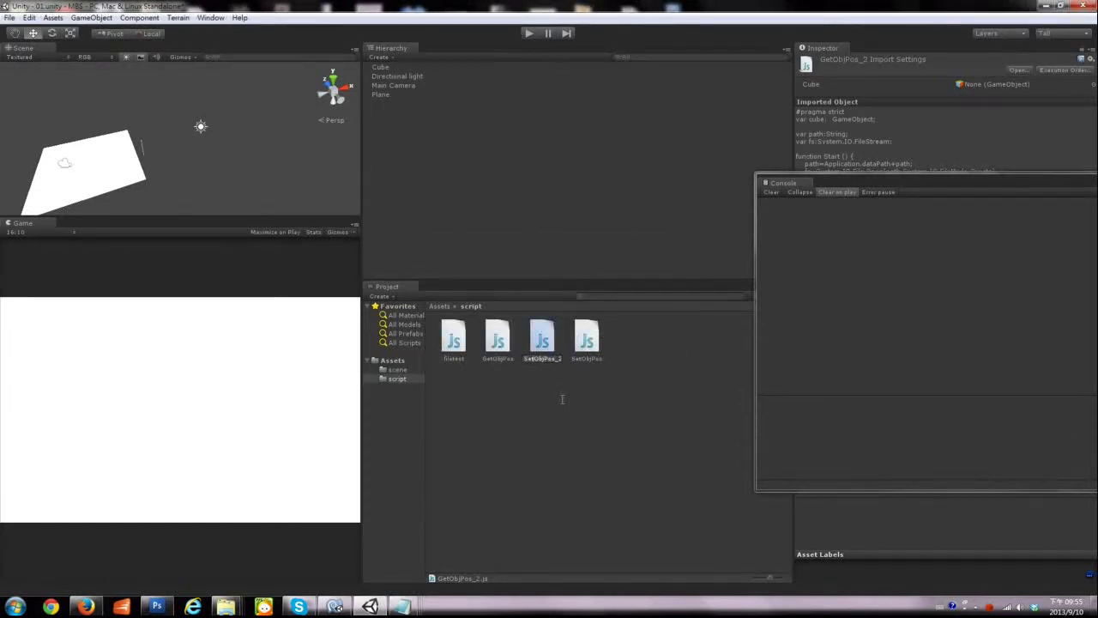
left_click(541, 347)
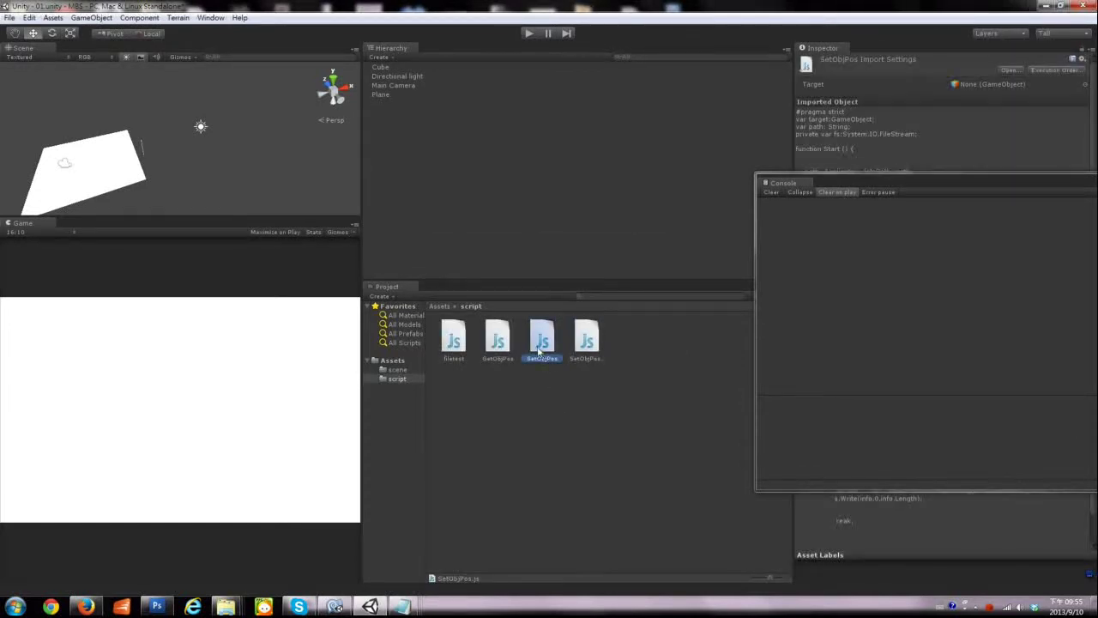
left_click(388, 84)
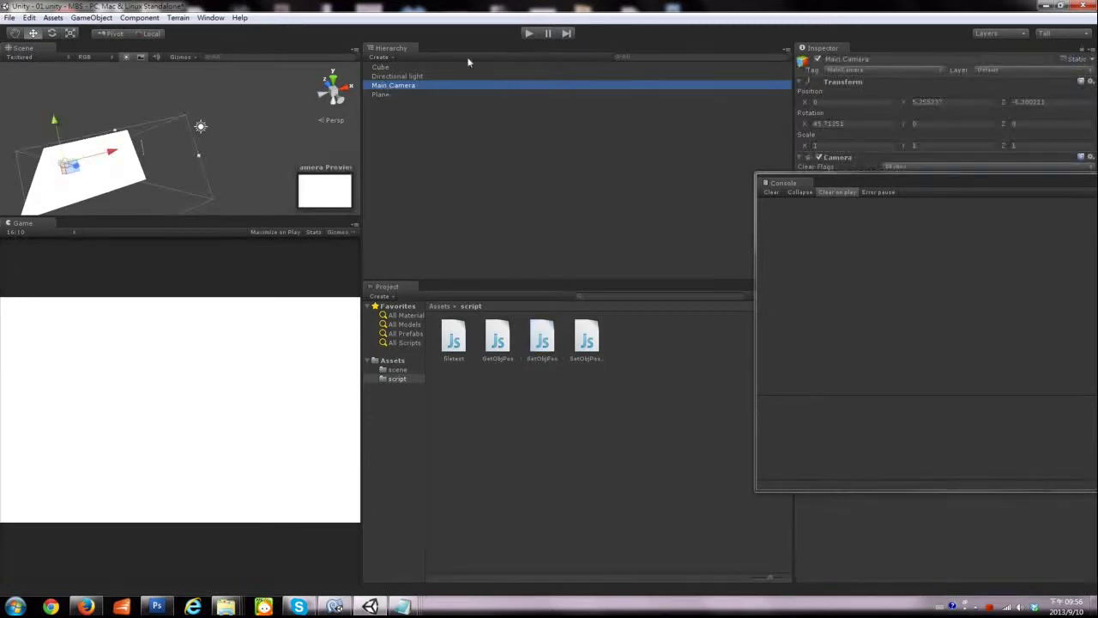
left_click(528, 33)
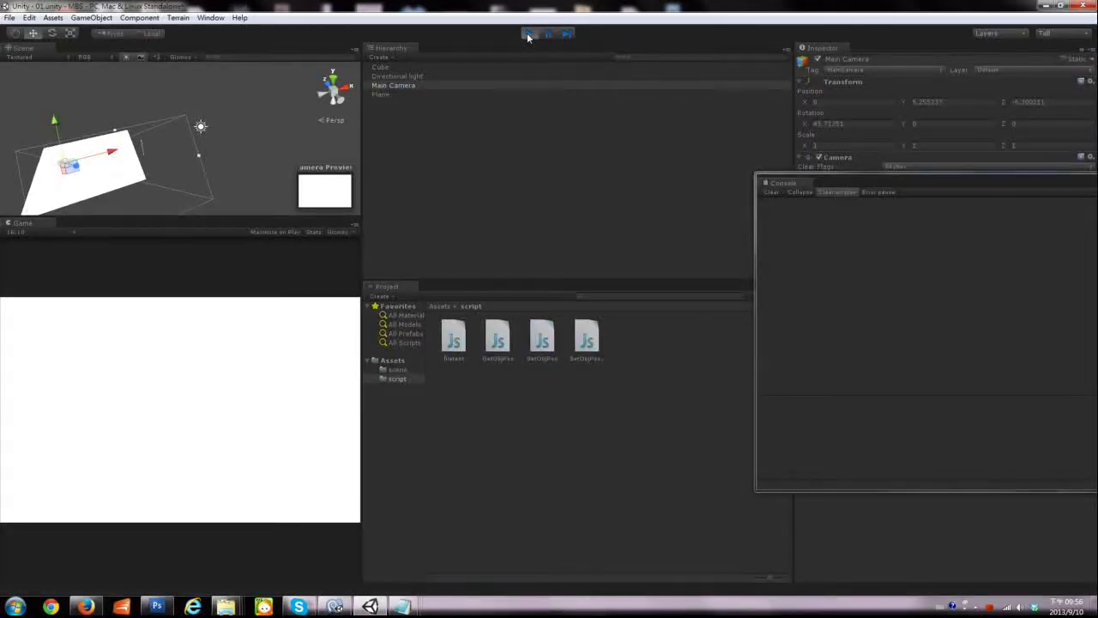
mouse_move(60, 318)
left_mouse_down()
mouse_move(321, 416)
mouse_move(181, 344)
mouse_move(194, 468)
mouse_move(191, 391)
left_mouse_up()
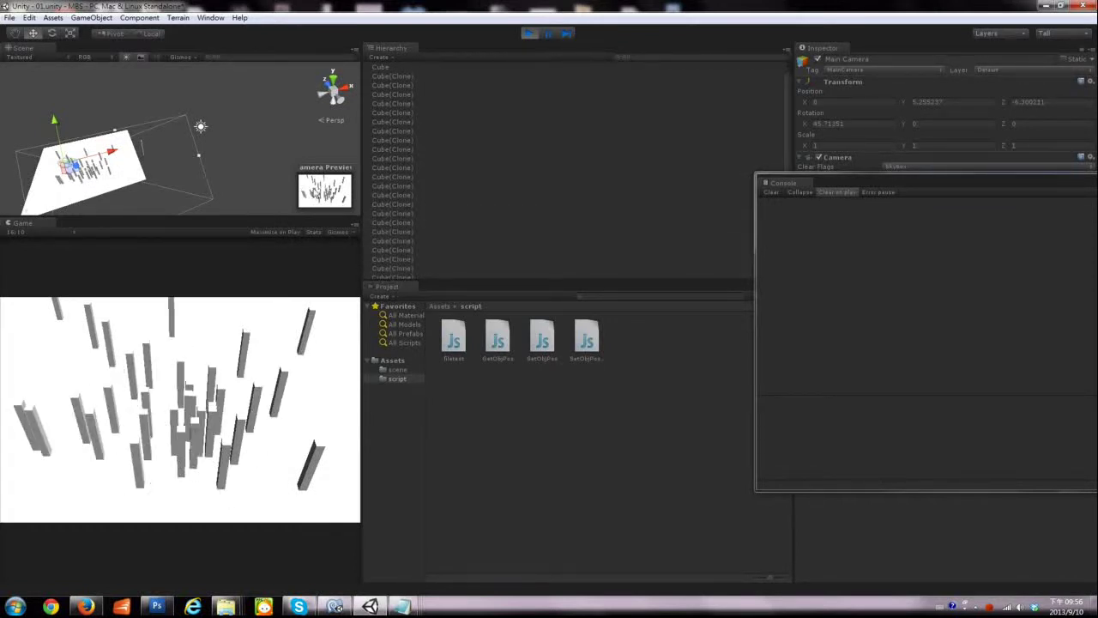
left_click(526, 34)
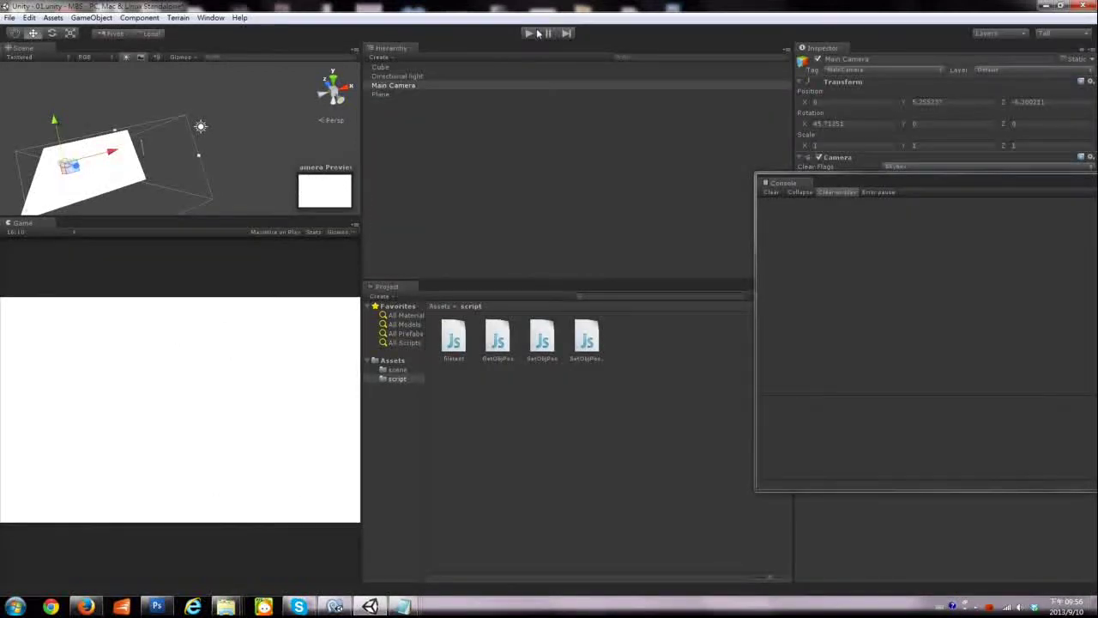
right_click(400, 606)
Open abc.txt from the Assets folder in Notepad, view its comma-separated numbers, then return to Unity
left_click(392, 580)
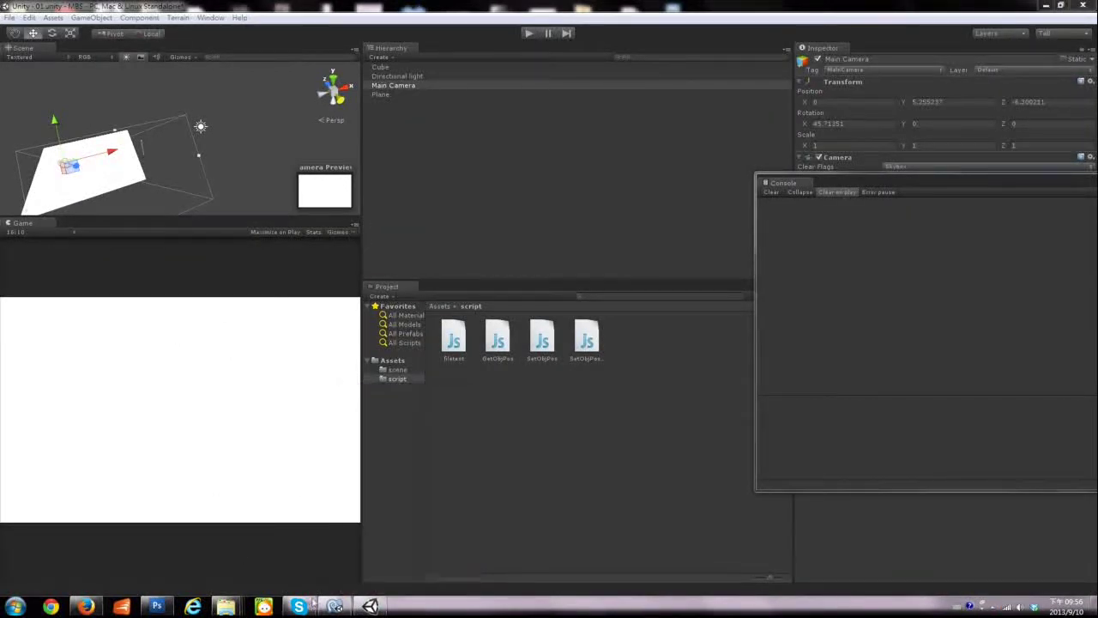
mouse_move(226, 606)
left_click(350, 550)
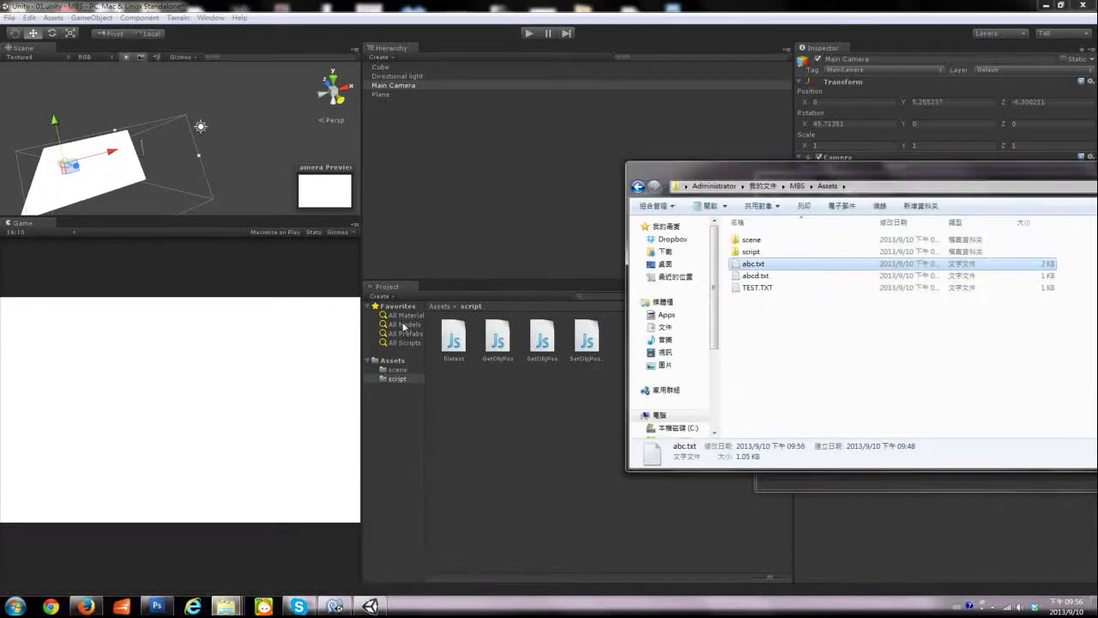
double_click(743, 269)
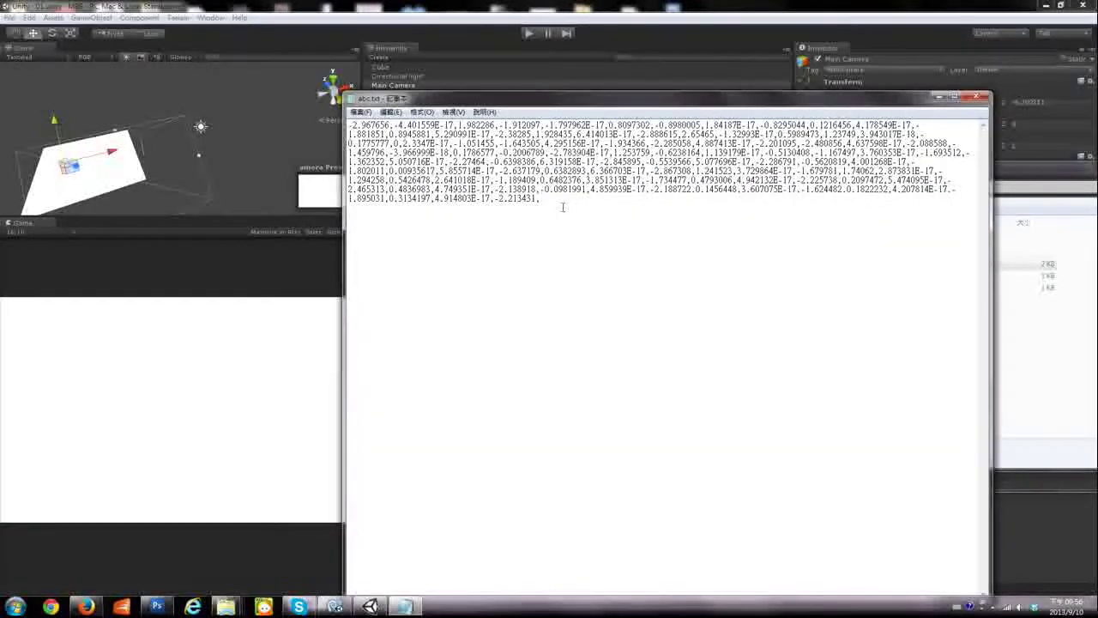
left_click_drag(561, 203, 335, 112)
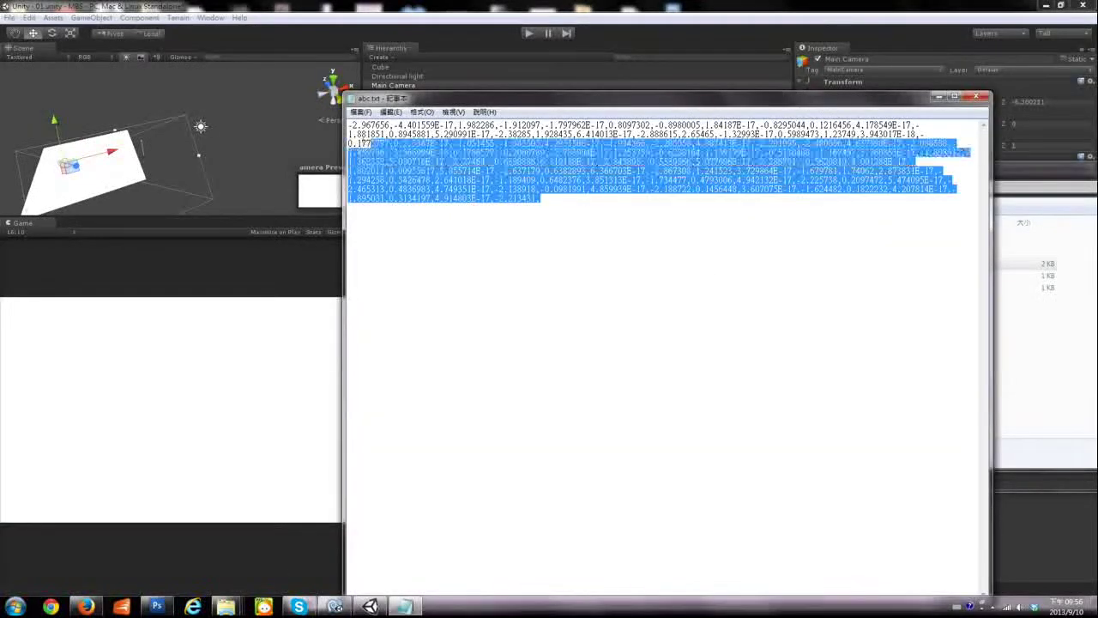
left_click(377, 17)
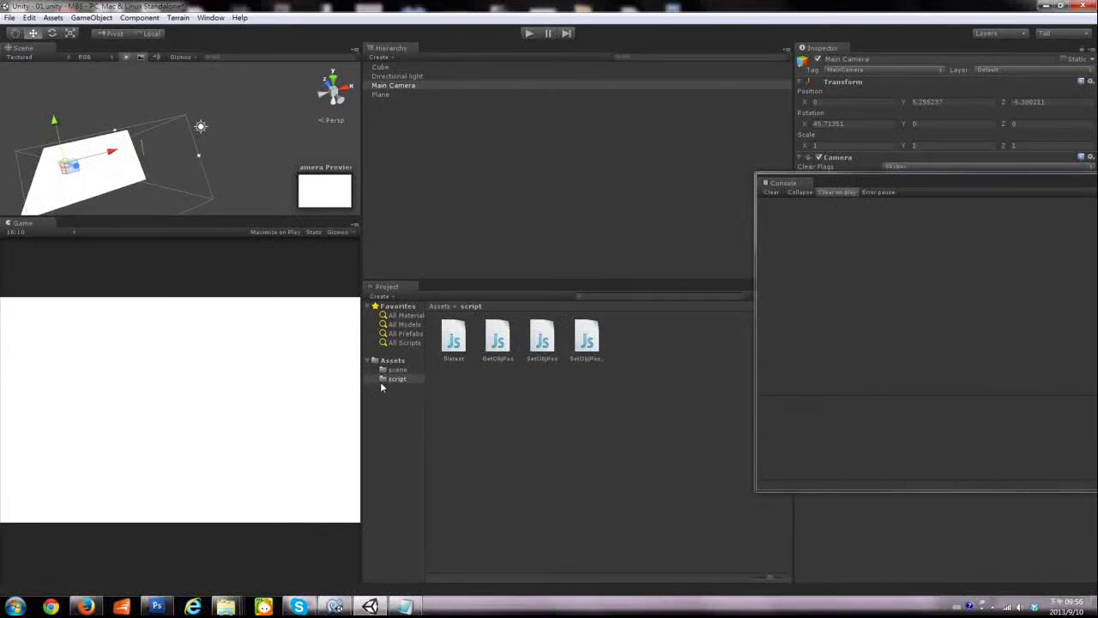
Create a new JavaScript script in the script folder and compare it with GetObjPos
right_click(518, 372)
mouse_move(587, 383)
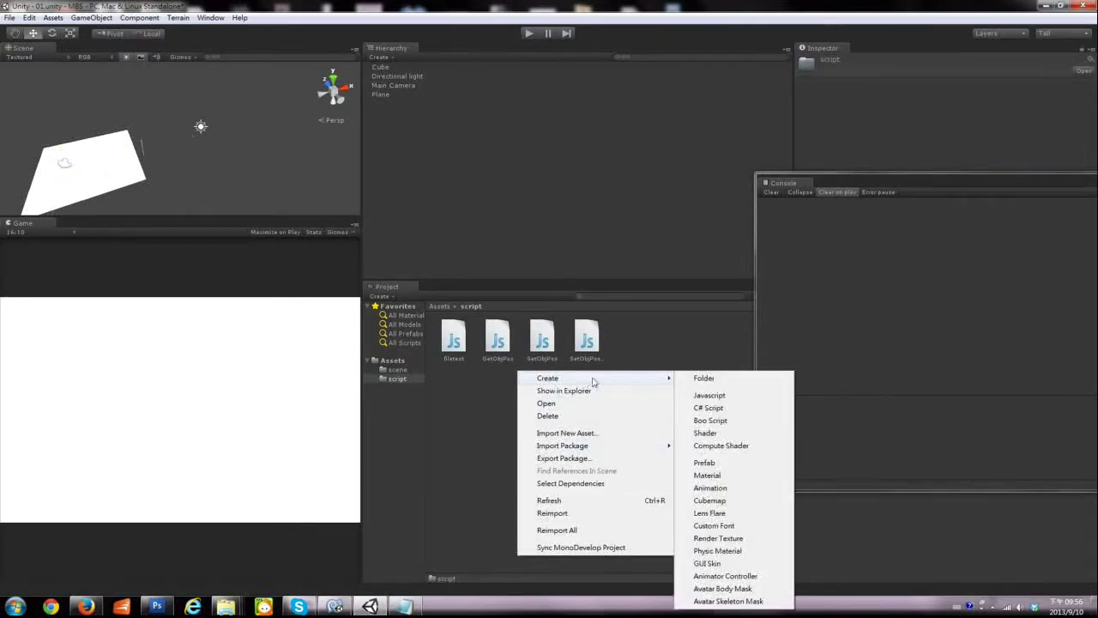
left_click(715, 395)
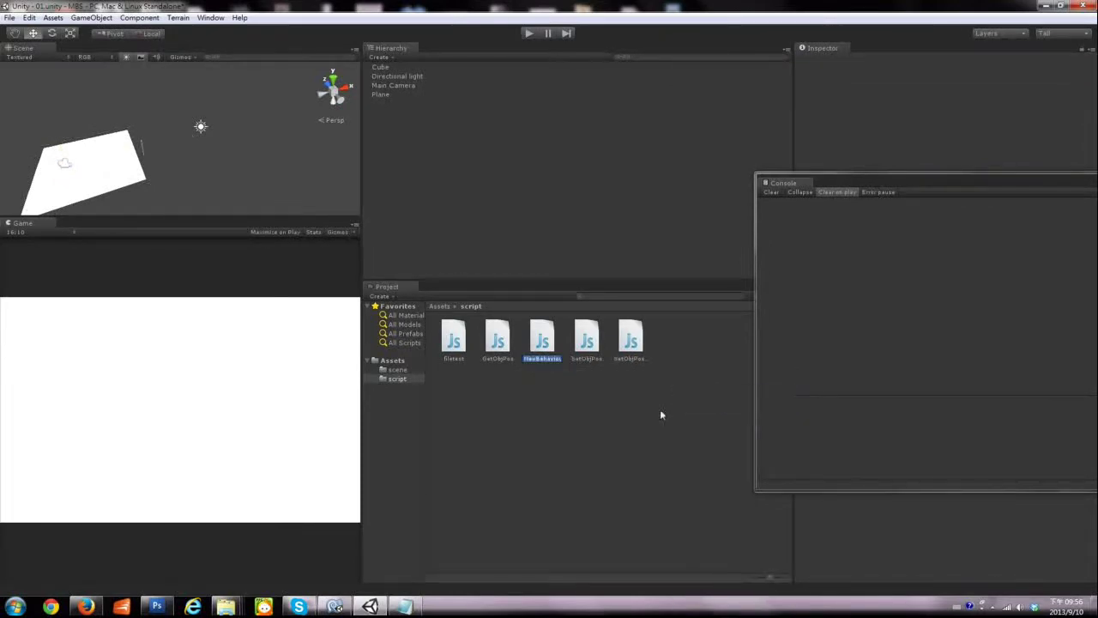
left_click(502, 358)
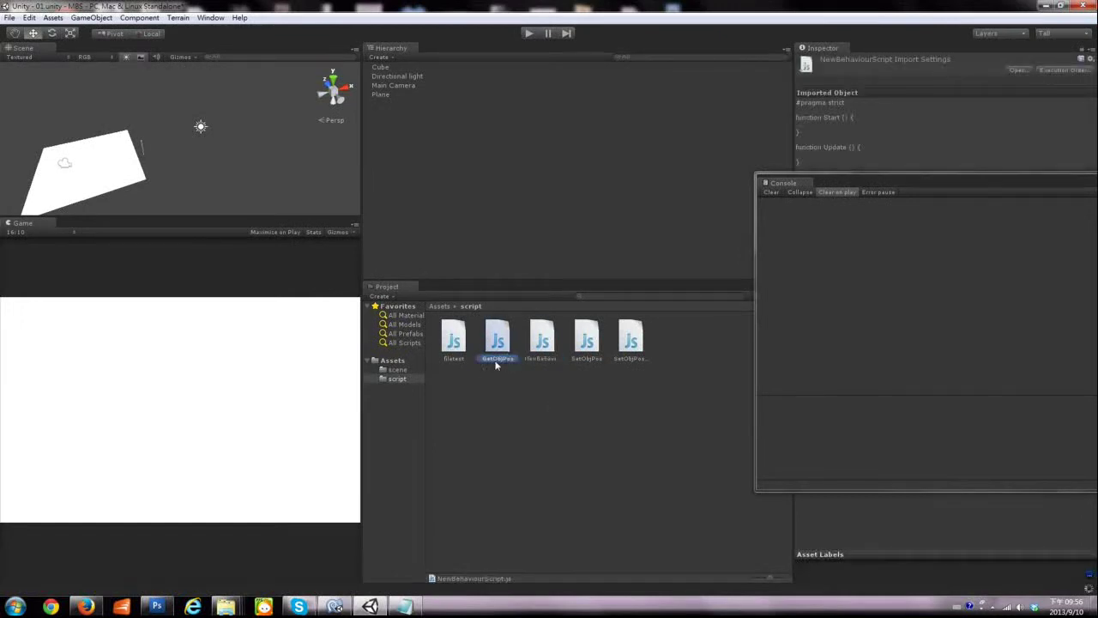
left_click(544, 358)
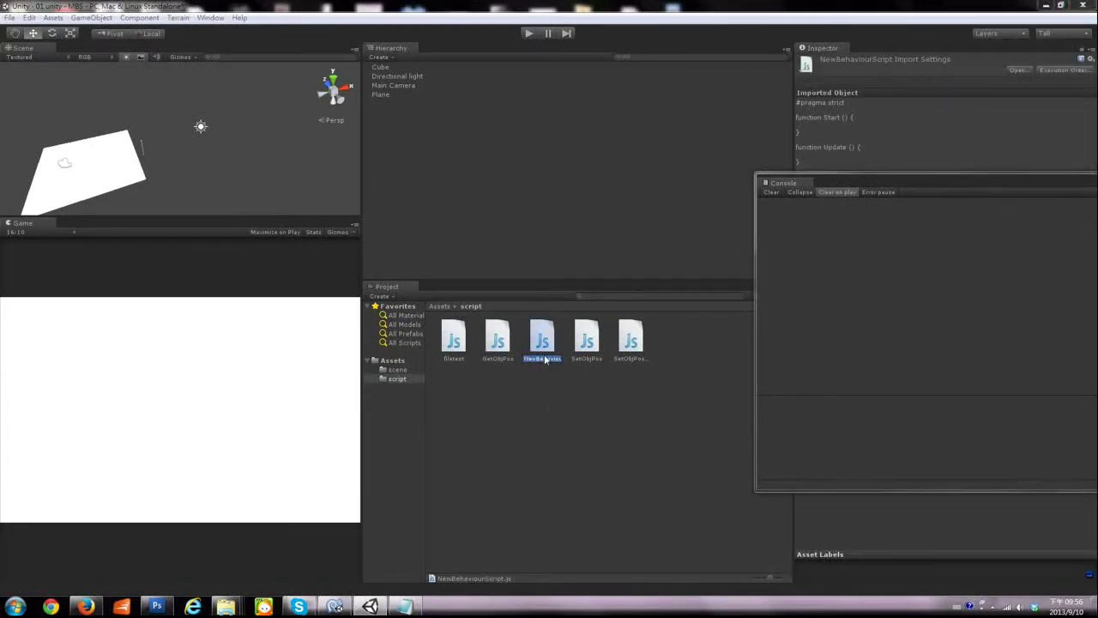
left_click(501, 359)
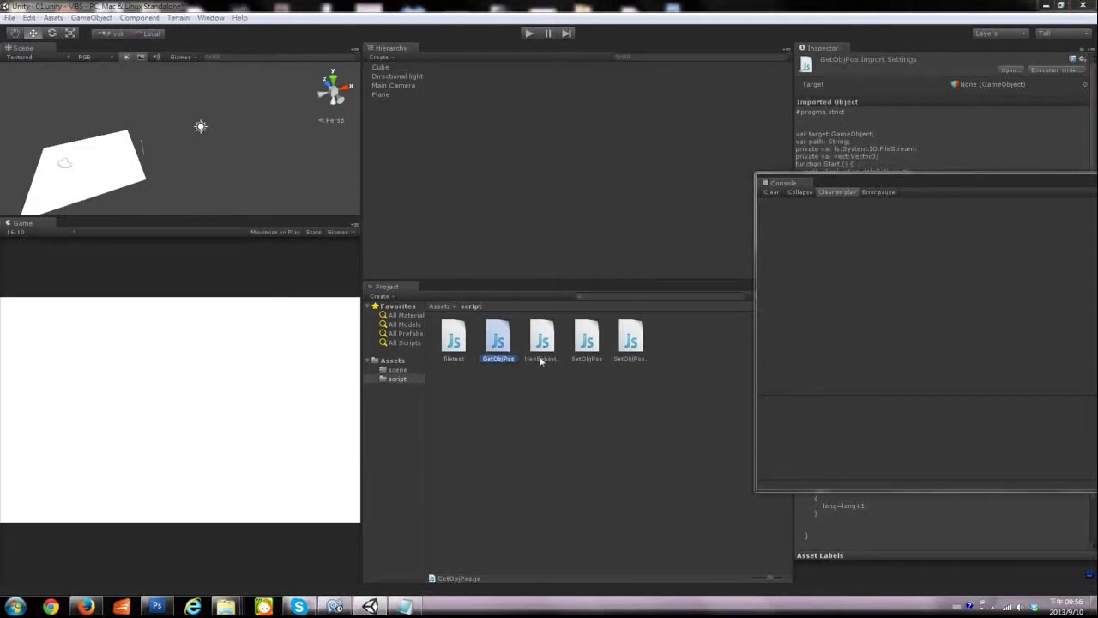
left_click(543, 359)
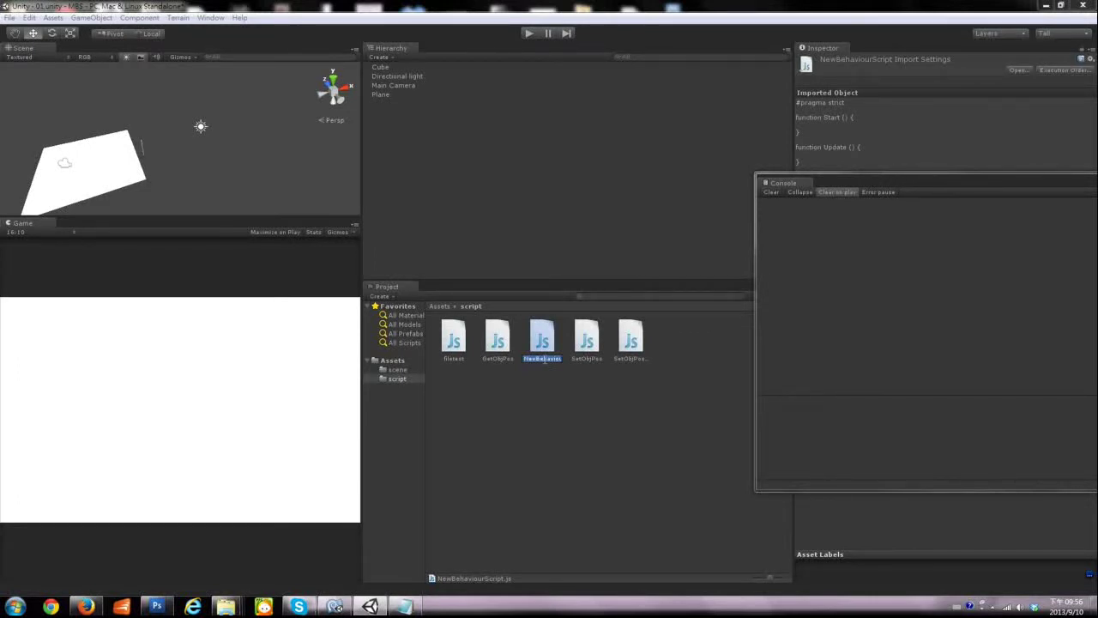
Rename NewBehaviourScript to GetObjPos_2 and open it in MonoDevelop
left_click(543, 359)
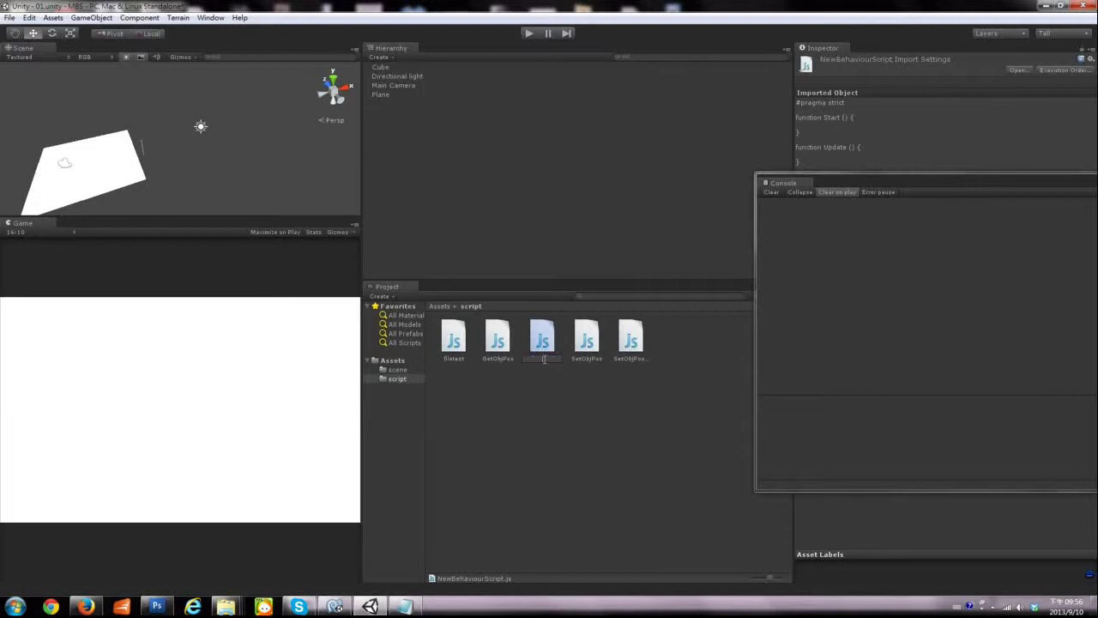
type("移動物件")
key("BackSpace")
key("BackSpace")
key("BackSpace")
type("Pos_")
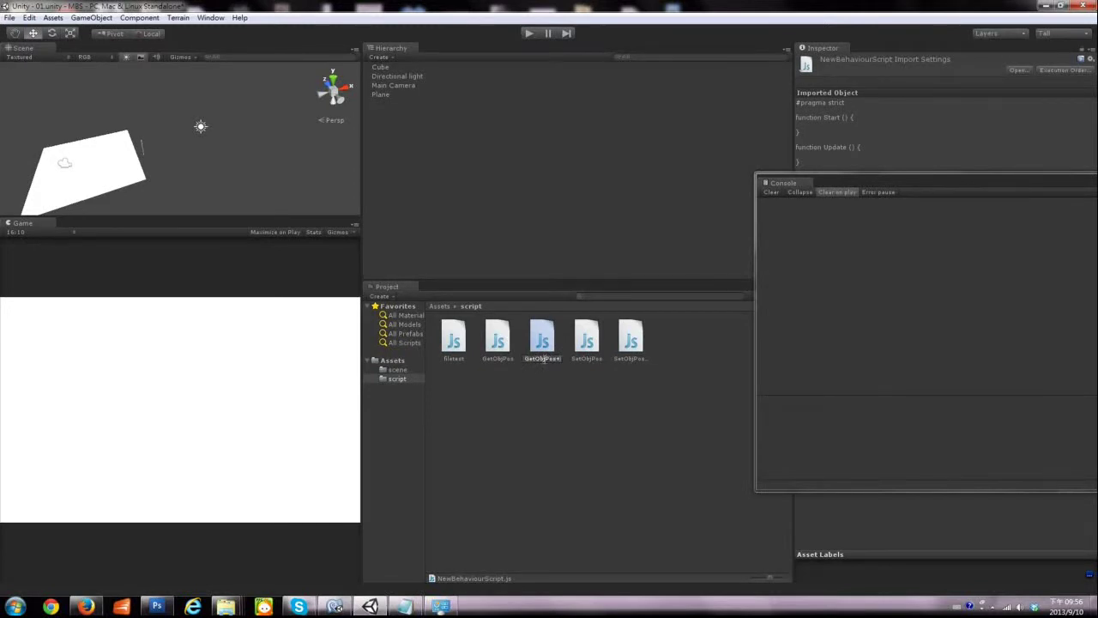
type("2")
key("Return")
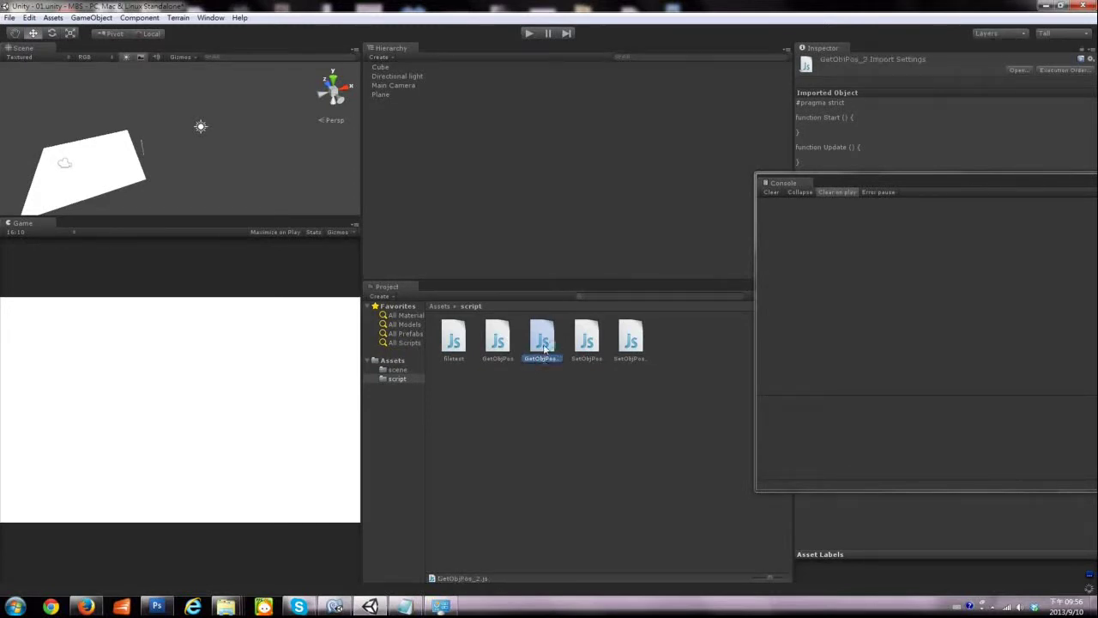
double_click(544, 347)
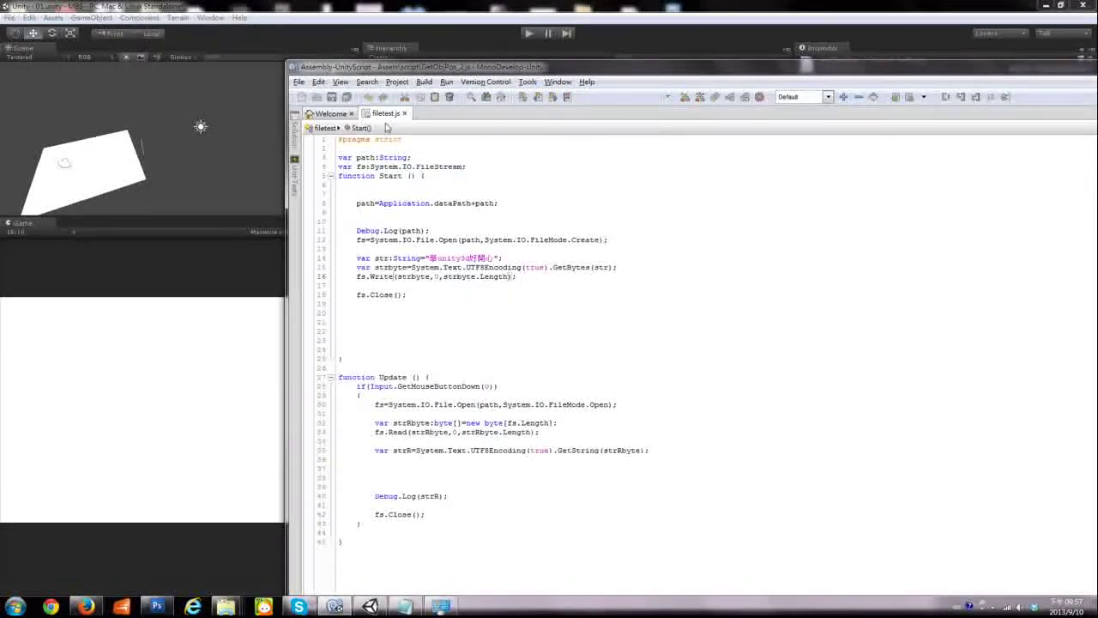
Open filetest.js and copy its path and fs variable declarations into GetObjPos_2.js
left_click(435, 7)
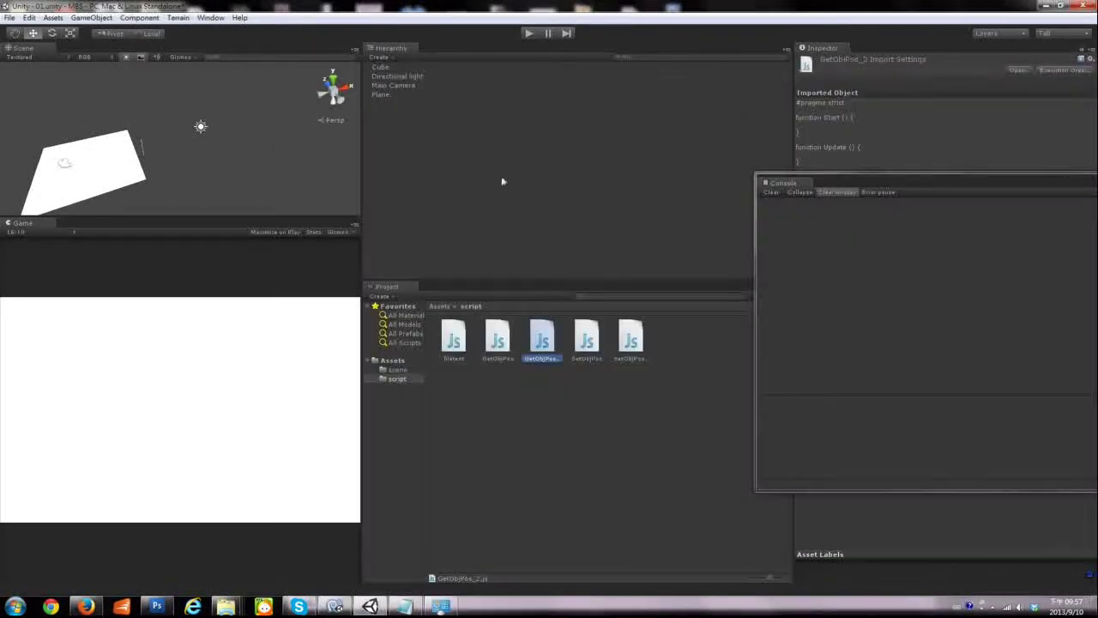
left_click(451, 345)
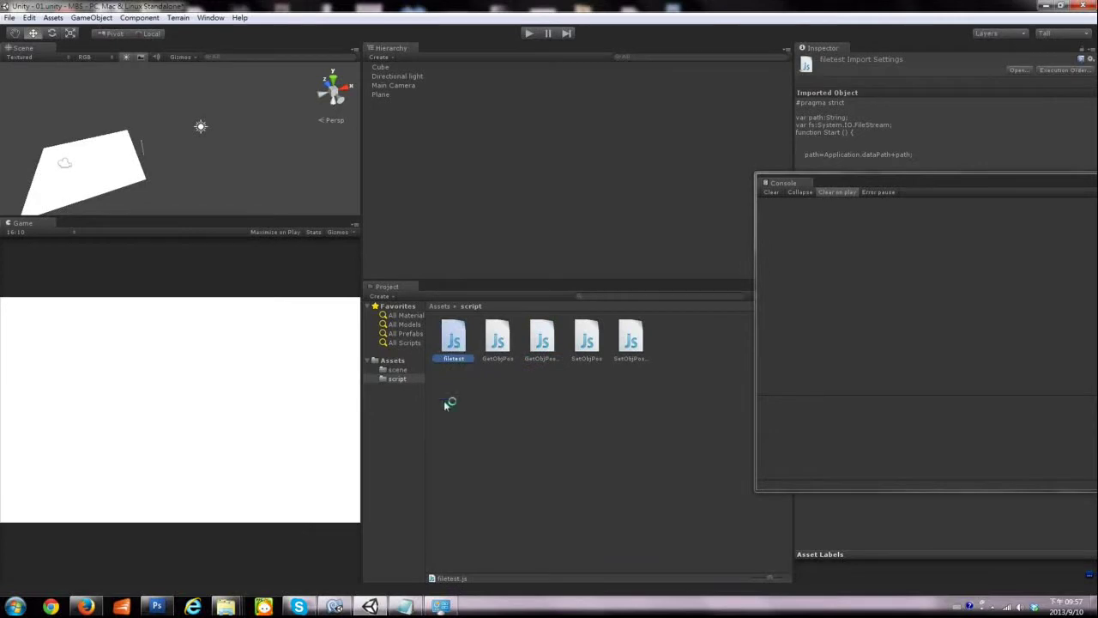
double_click(454, 350)
left_click(386, 133)
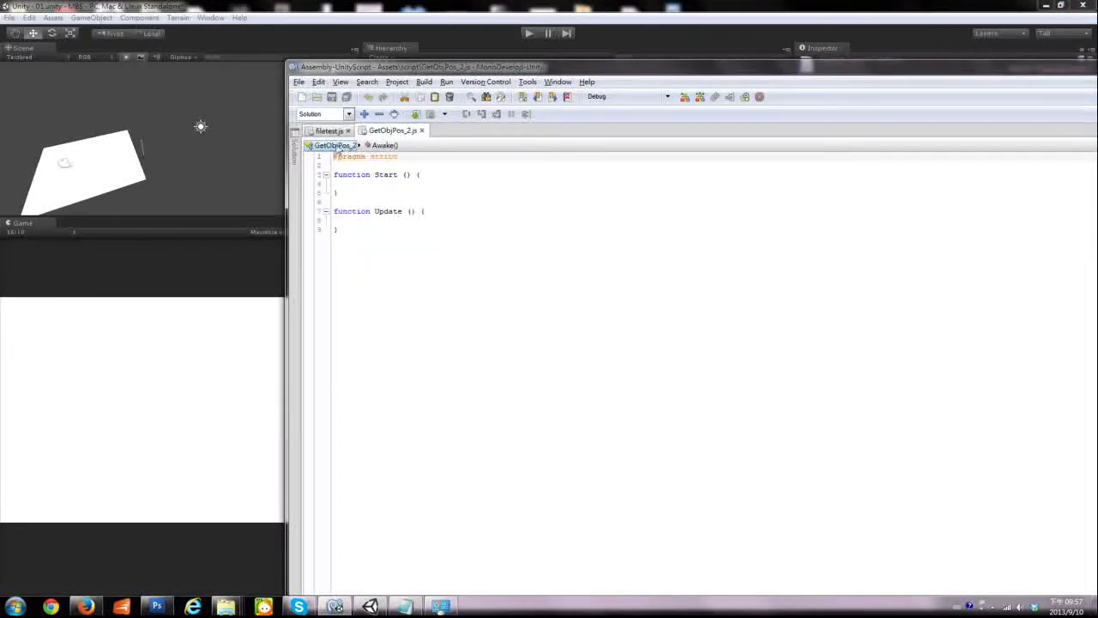
left_click(327, 132)
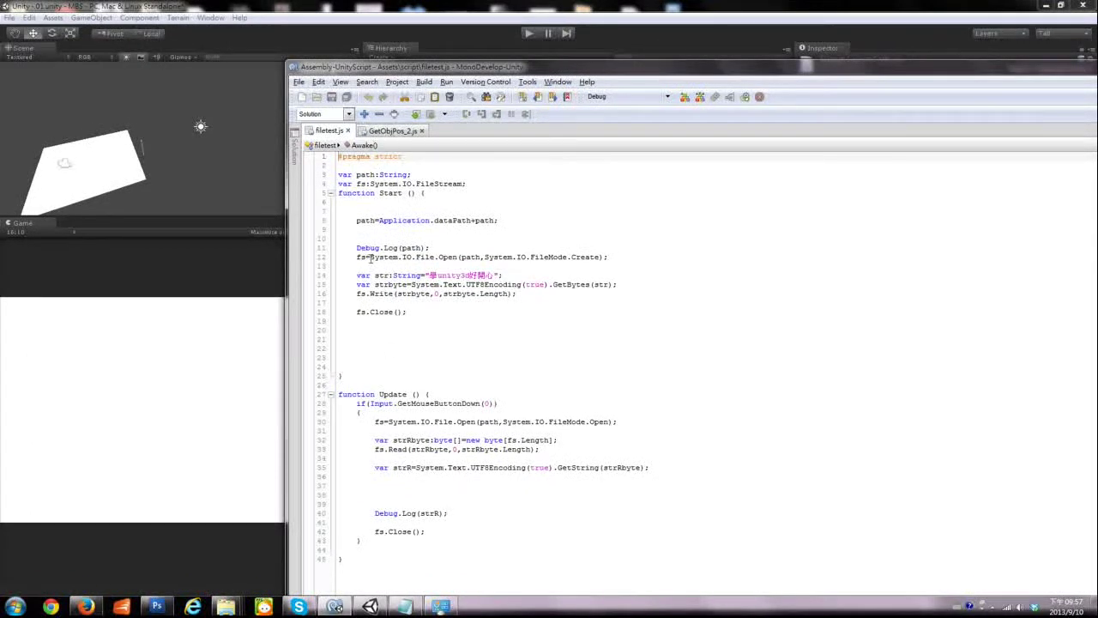
left_click_drag(339, 174, 468, 185)
key("ctrl+c")
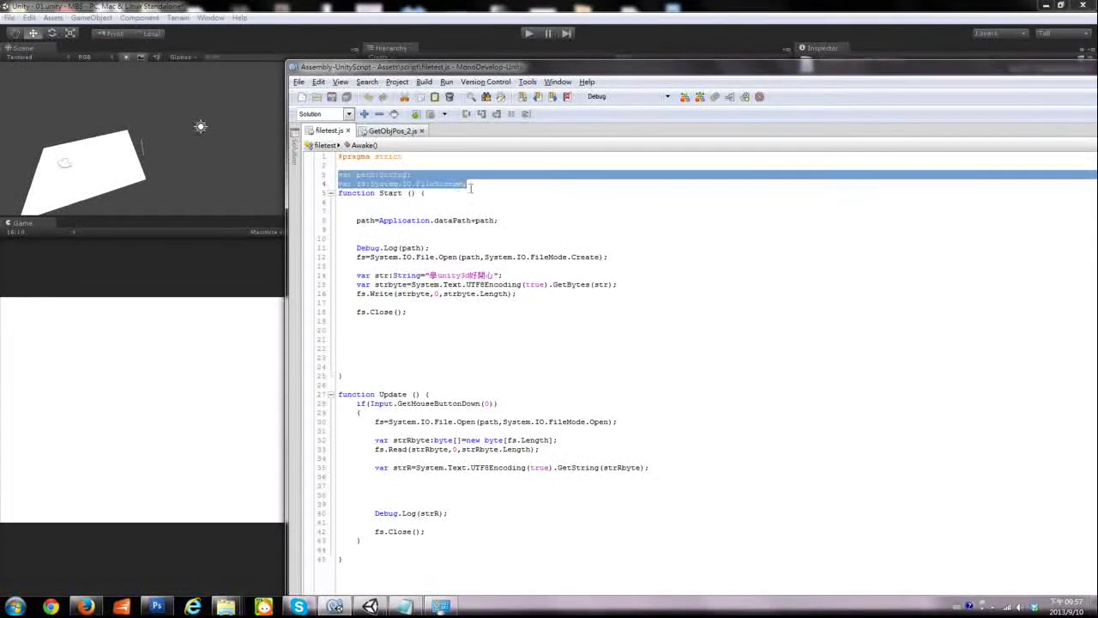
left_click(390, 130)
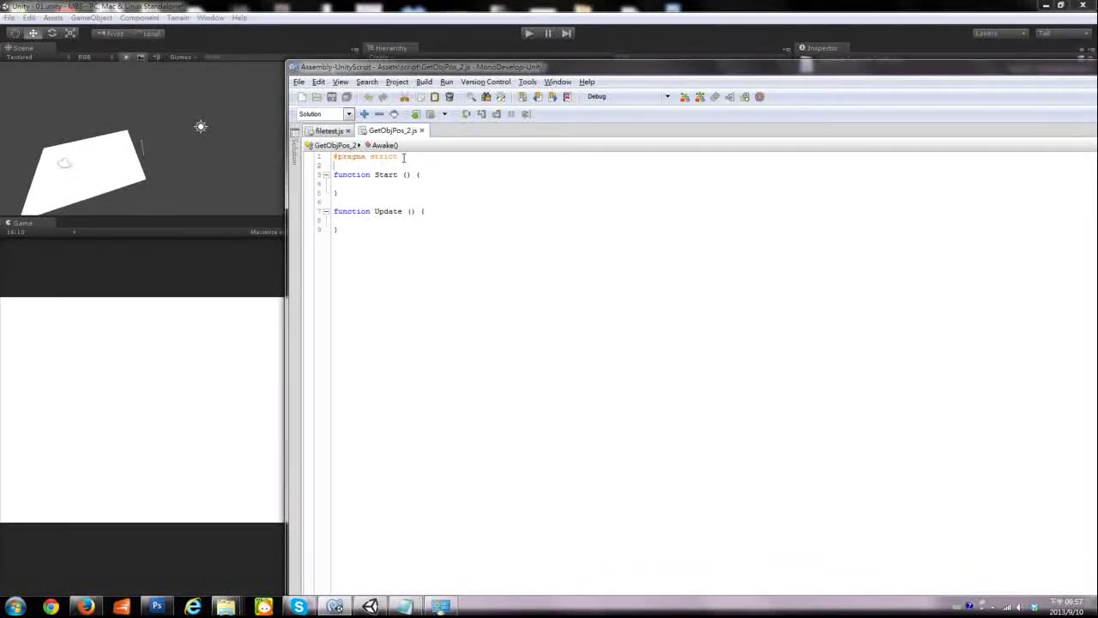
key("ctrl+v")
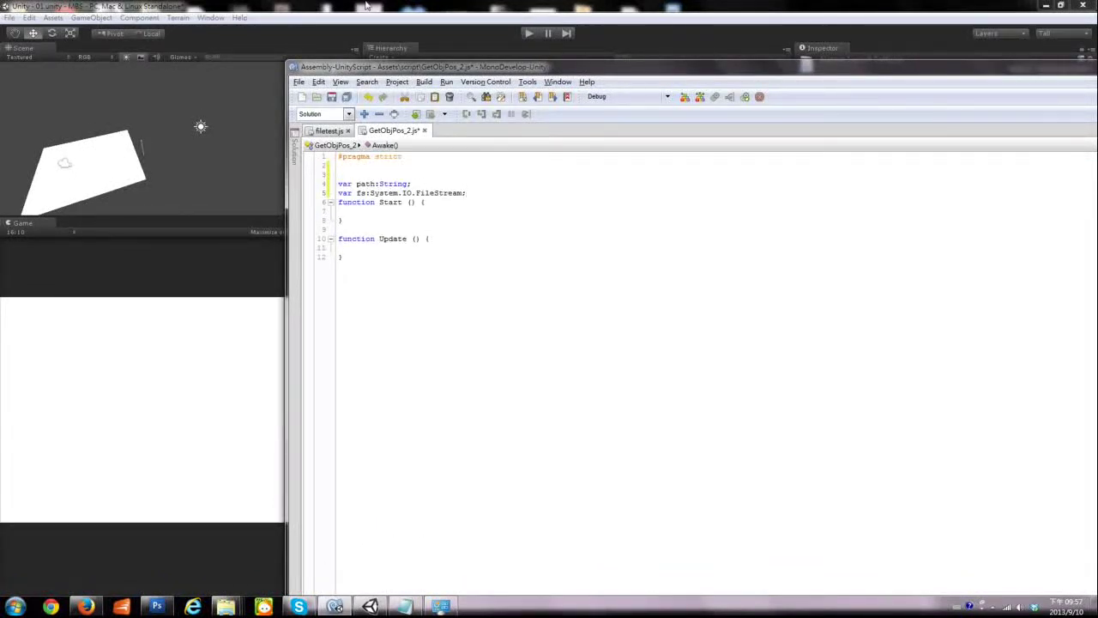
Copy the dataPath assignment and File.Open line from filetest.js into GetObjPos_2.js's Start
left_click(331, 130)
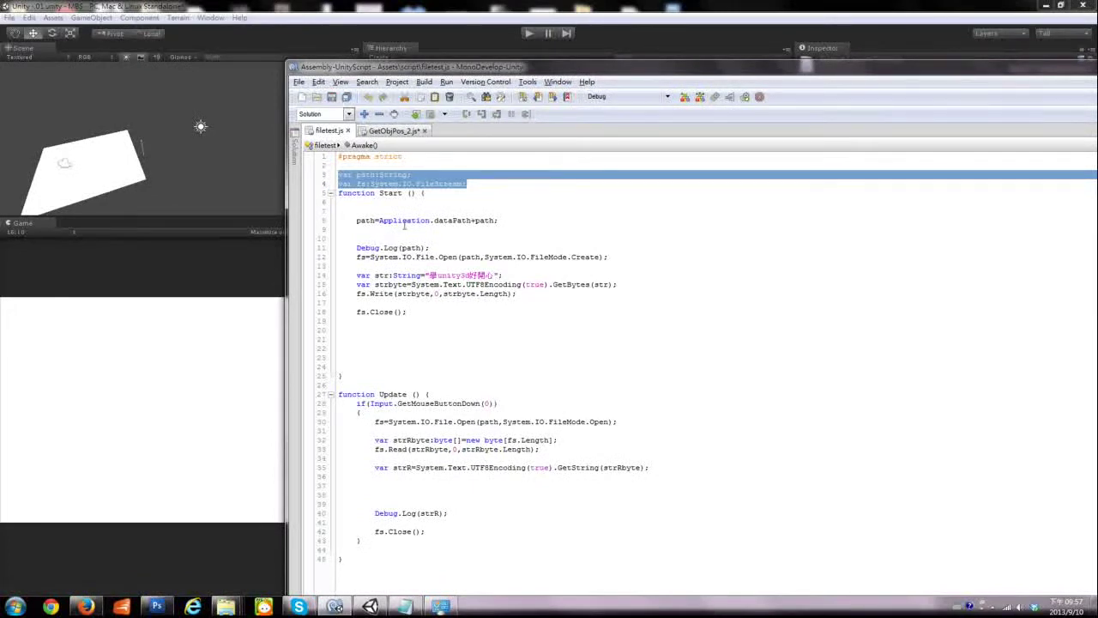
triple_click(404, 221)
left_click(391, 130)
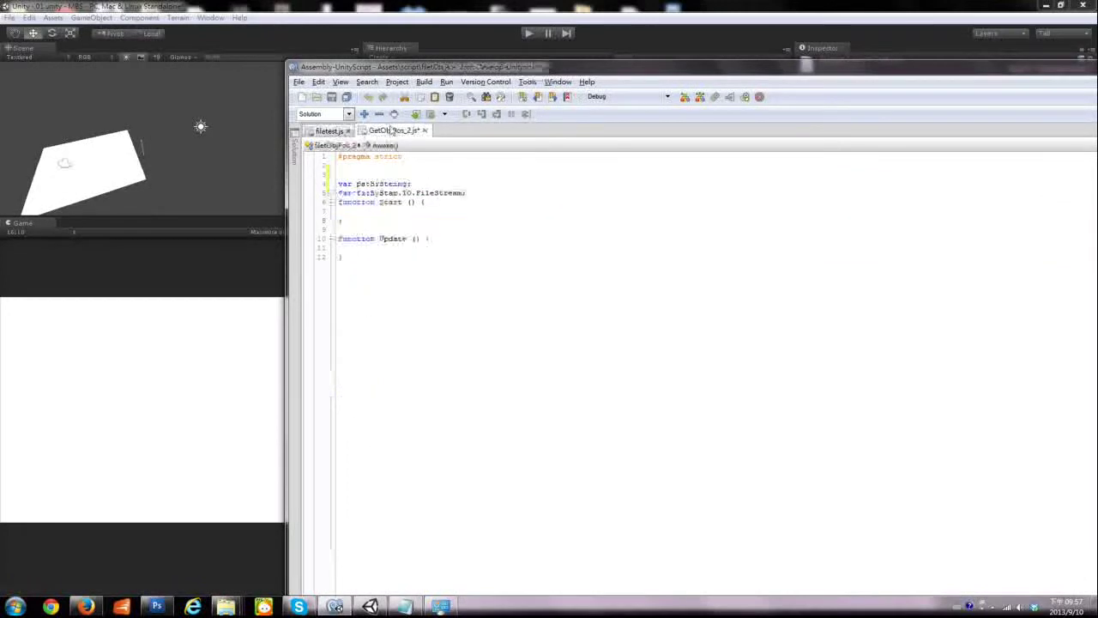
left_click(383, 212)
type("path=Application.dataPath+path;")
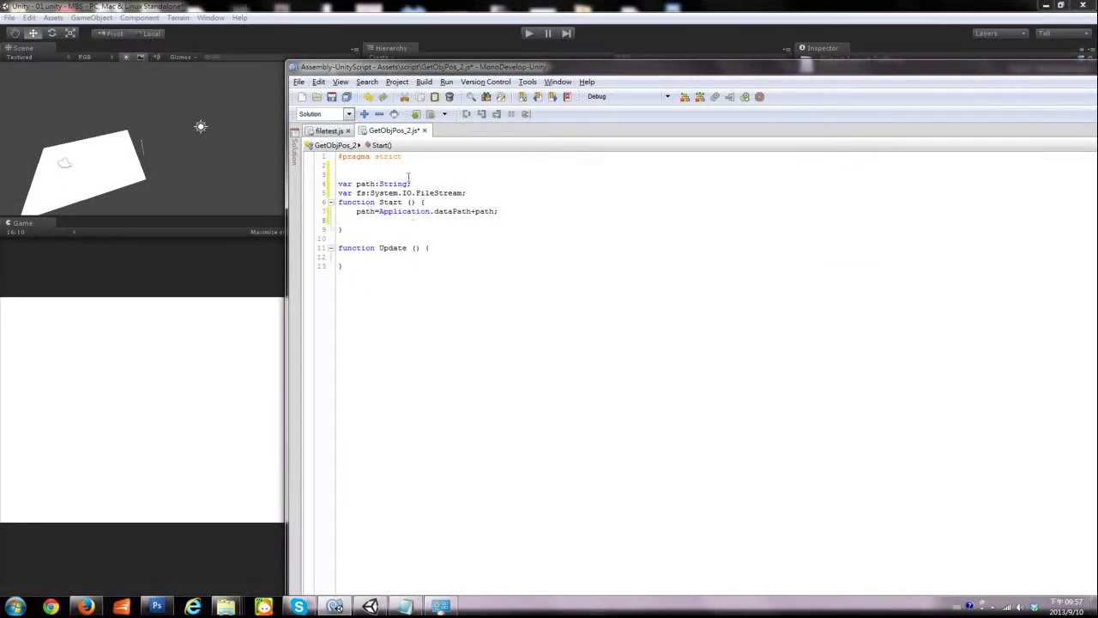
left_click(333, 130)
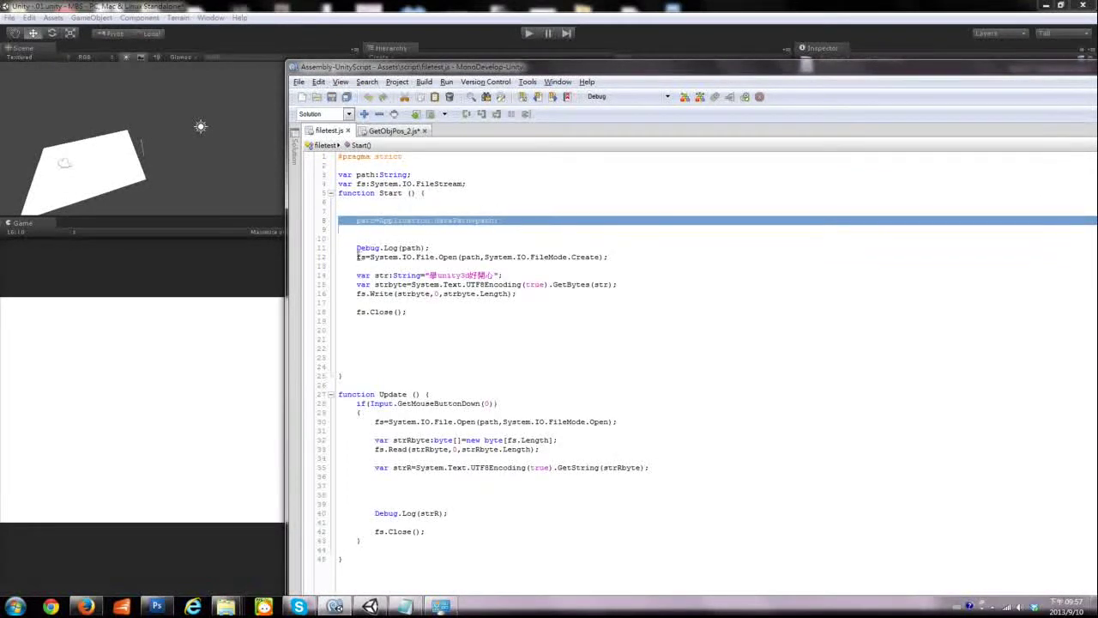
triple_click(358, 257)
left_click(391, 131)
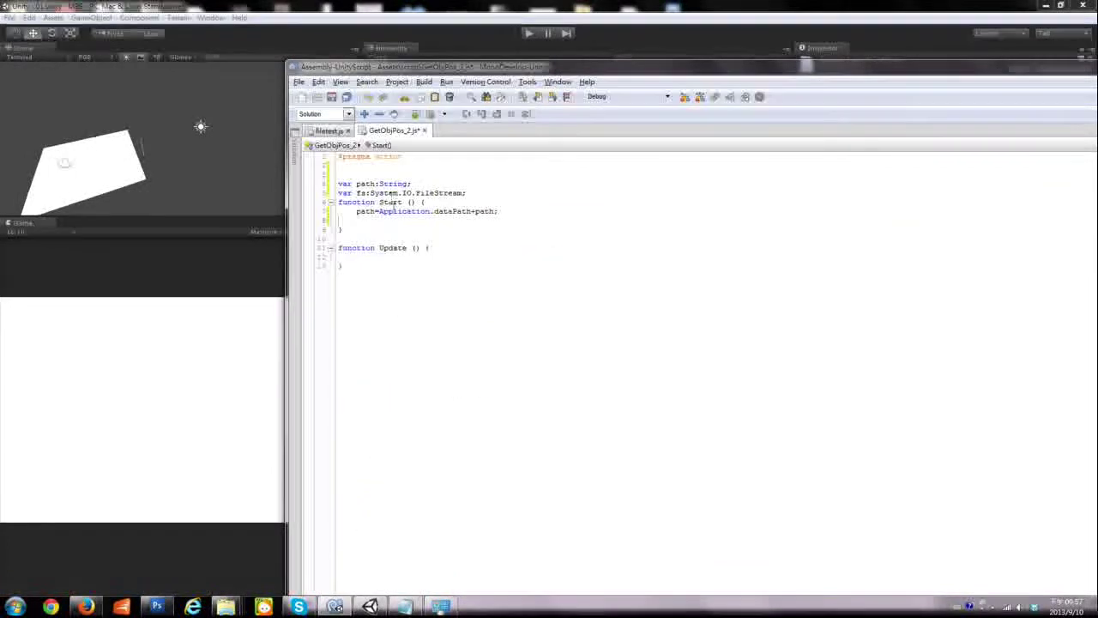
left_click(403, 211)
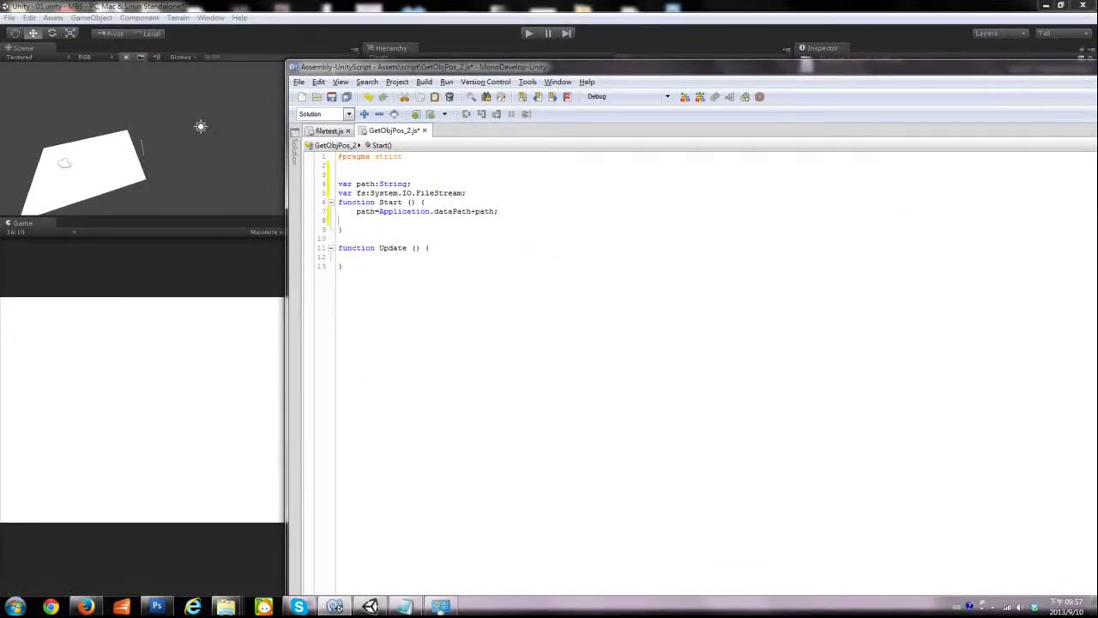
type("fs=System.IO.File.Open(path,System.IO.FileMode.Create);")
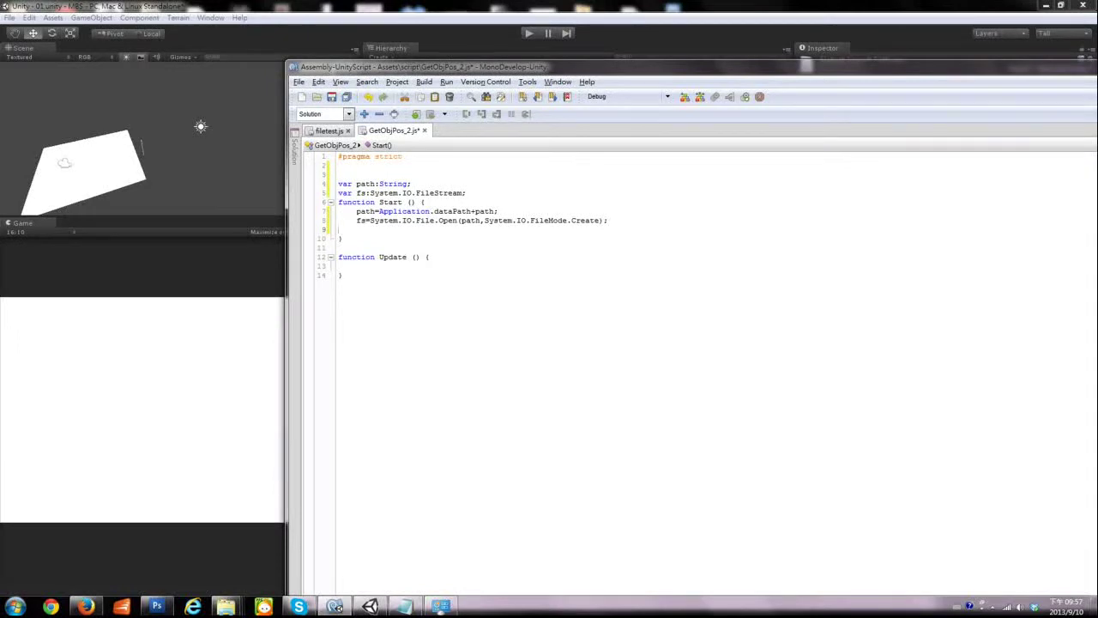
Save GetObjPos_2.js and tile MonoDevelop on the right and Unity on the left
key("ctrl+s")
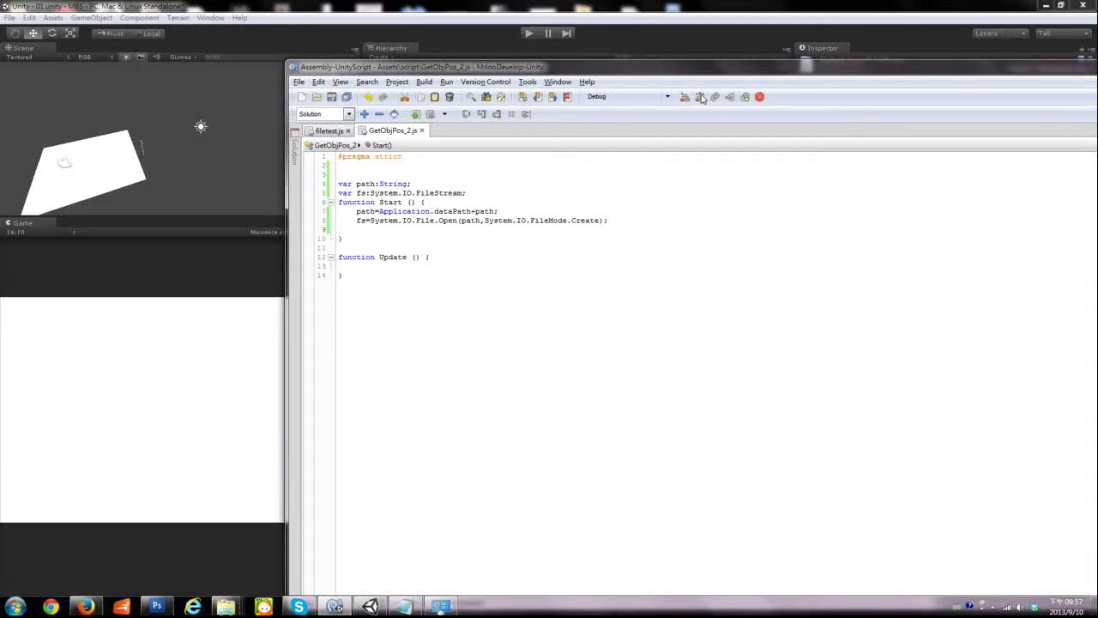
key("super+Right")
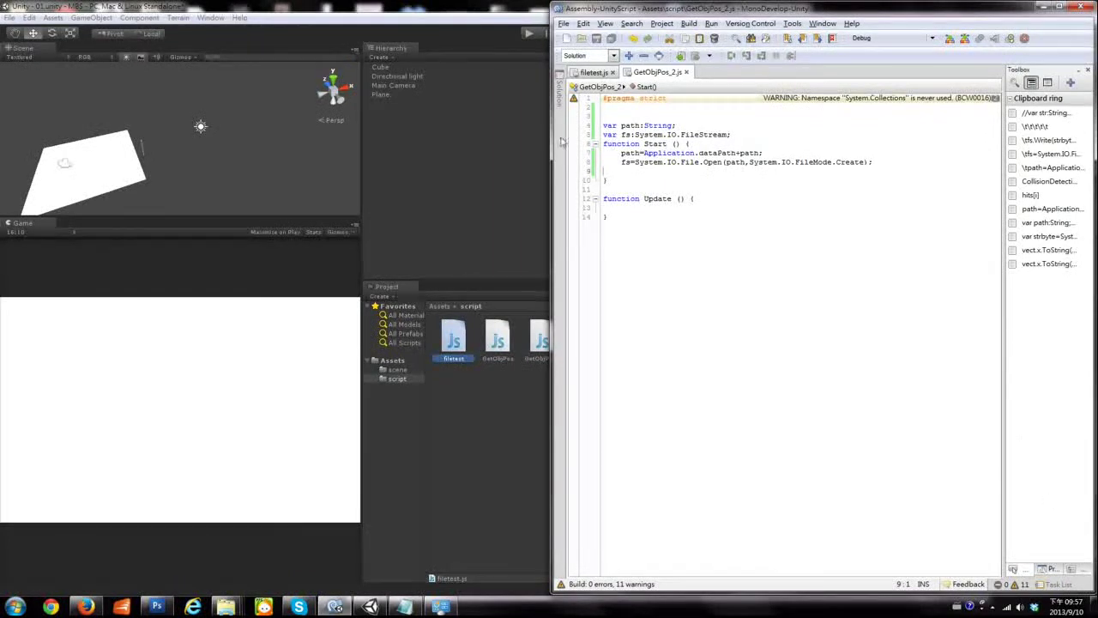
left_click(383, 30)
key("super+Left")
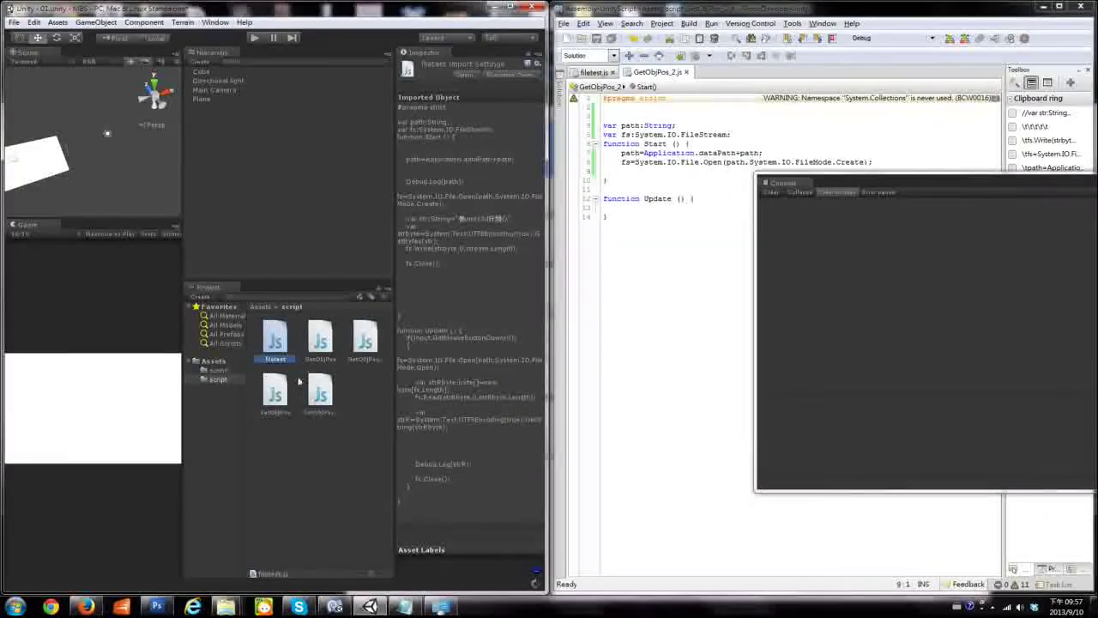
Add GetObjPos_2 to Main Camera with Path /abc.txt, disable Set Obj Pos_2, and parent Cube under Main Camera
left_click_drag(365, 341, 216, 89)
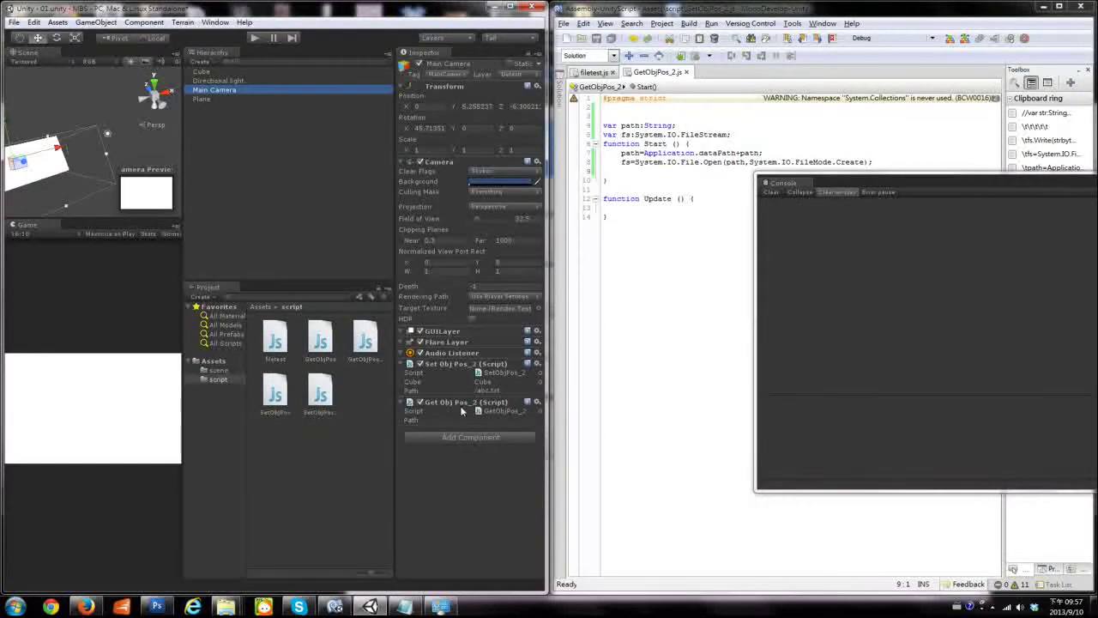
left_click(419, 365)
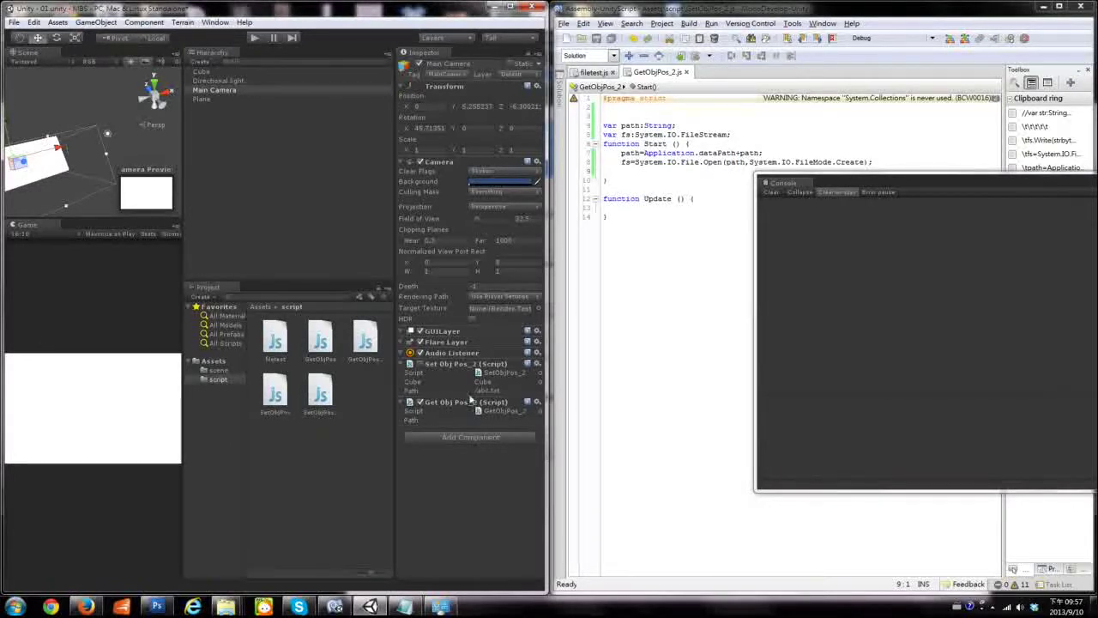
left_click(490, 421)
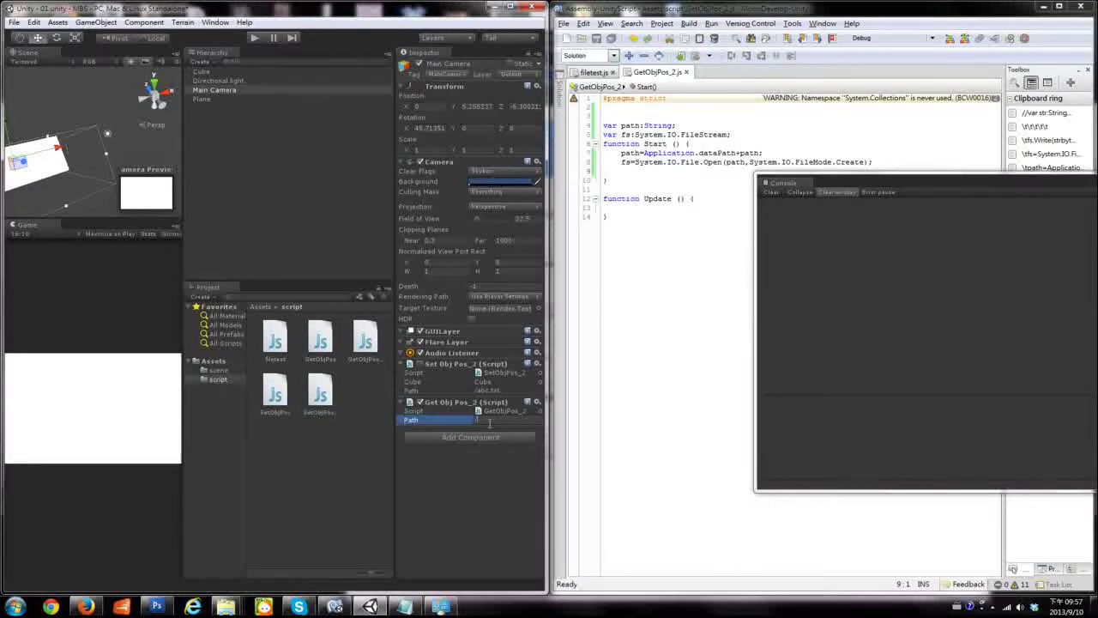
type("/abc.txt")
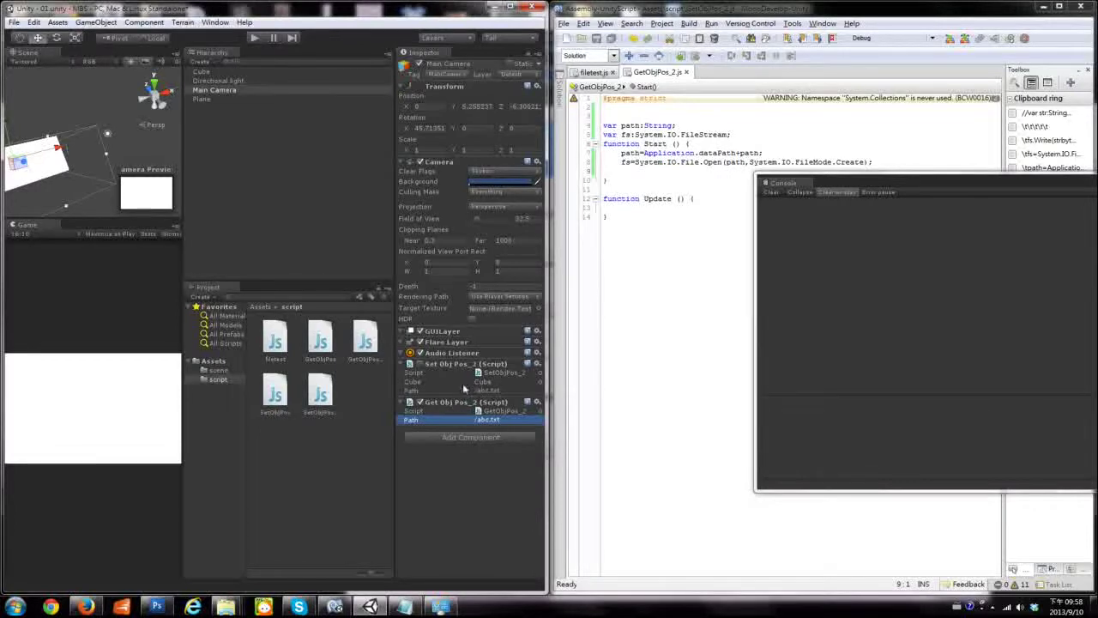
left_click_drag(215, 72, 496, 414)
left_click_drag(496, 414, 233, 92)
left_click(624, 116)
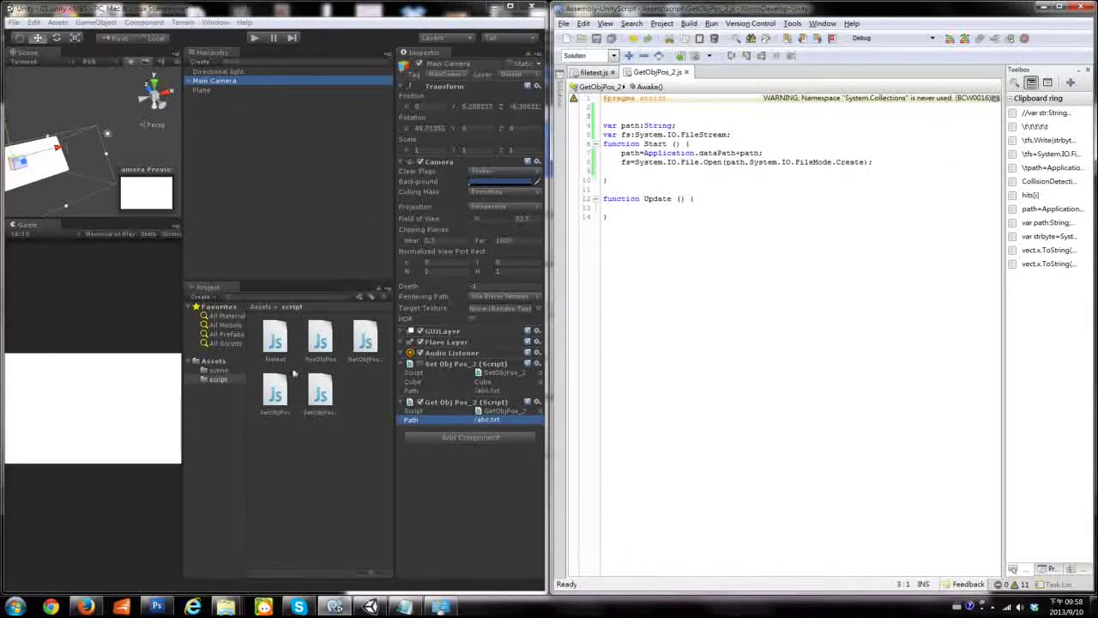
Copy the 'var cube: GameObject;' line from SetObjPos_2.js into GetObjPos_2.js on line 3
left_click(318, 403)
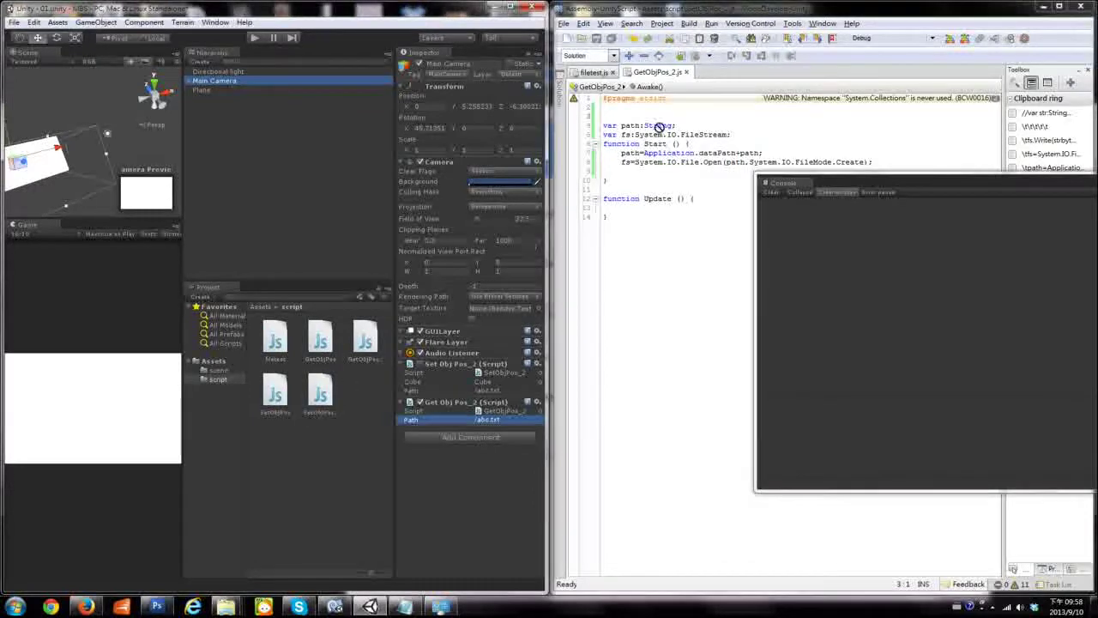
left_click(328, 409)
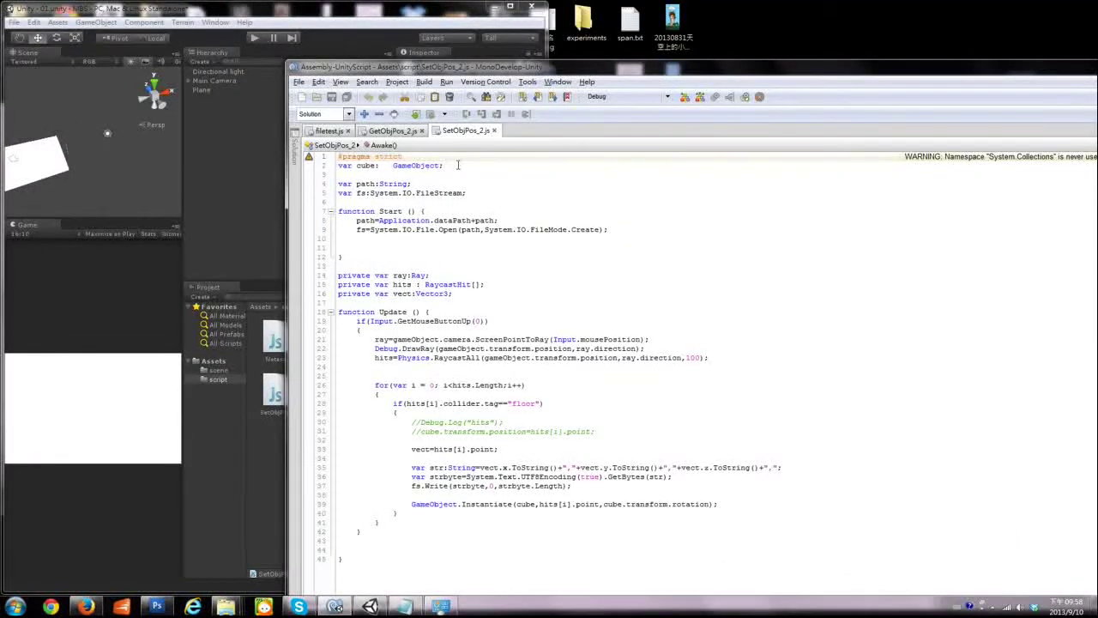
left_click_drag(458, 165, 338, 164)
left_click(392, 130)
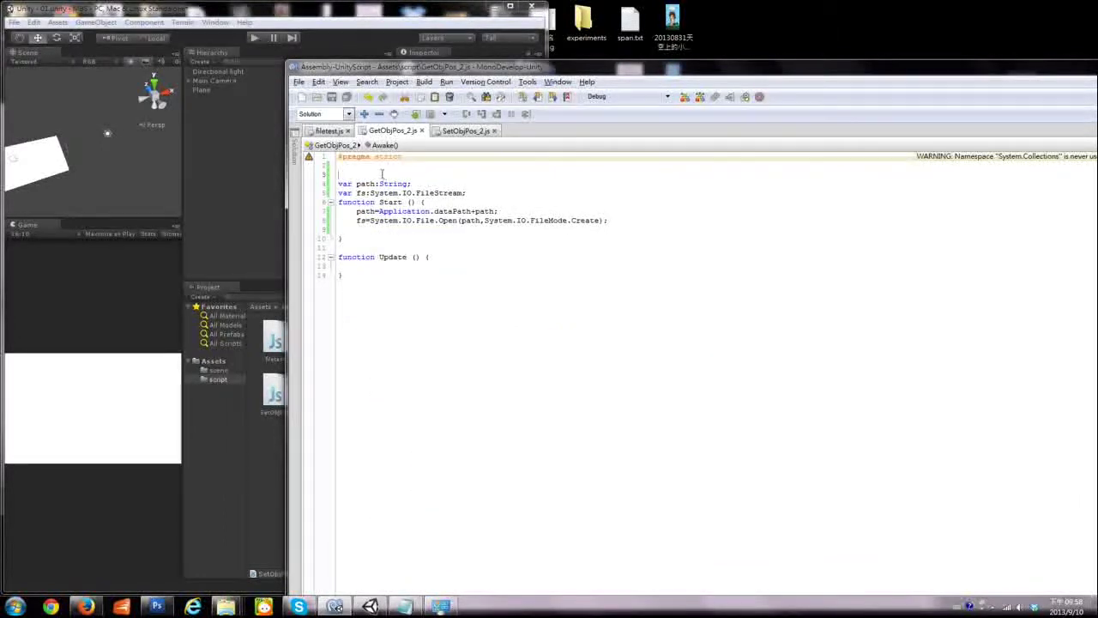
type("var cube:   GameObject;")
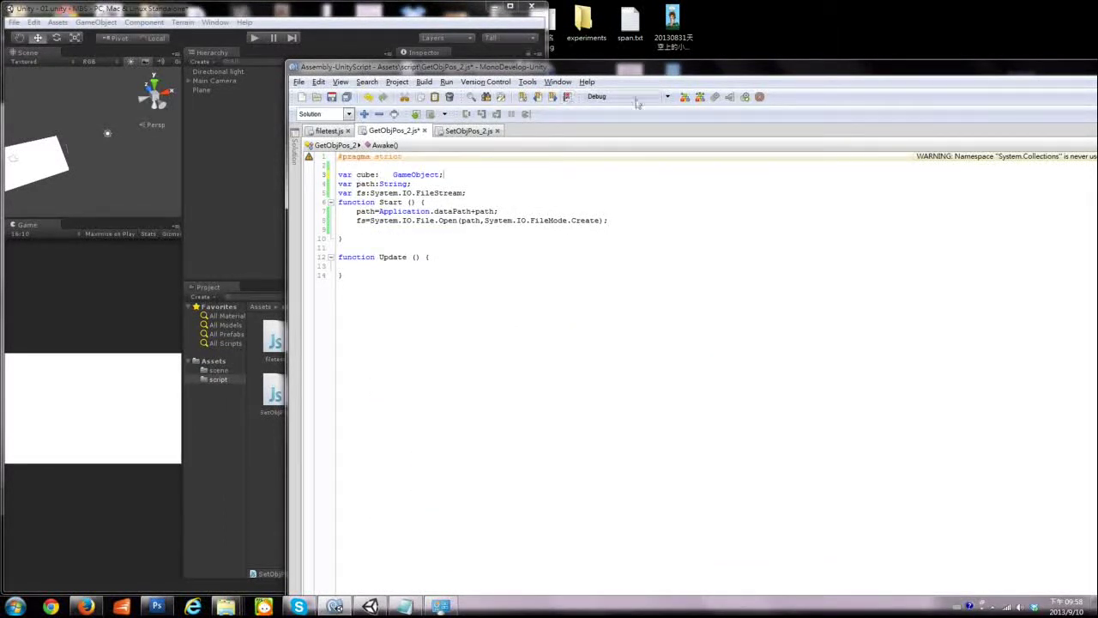
left_click(700, 96)
left_click(210, 86)
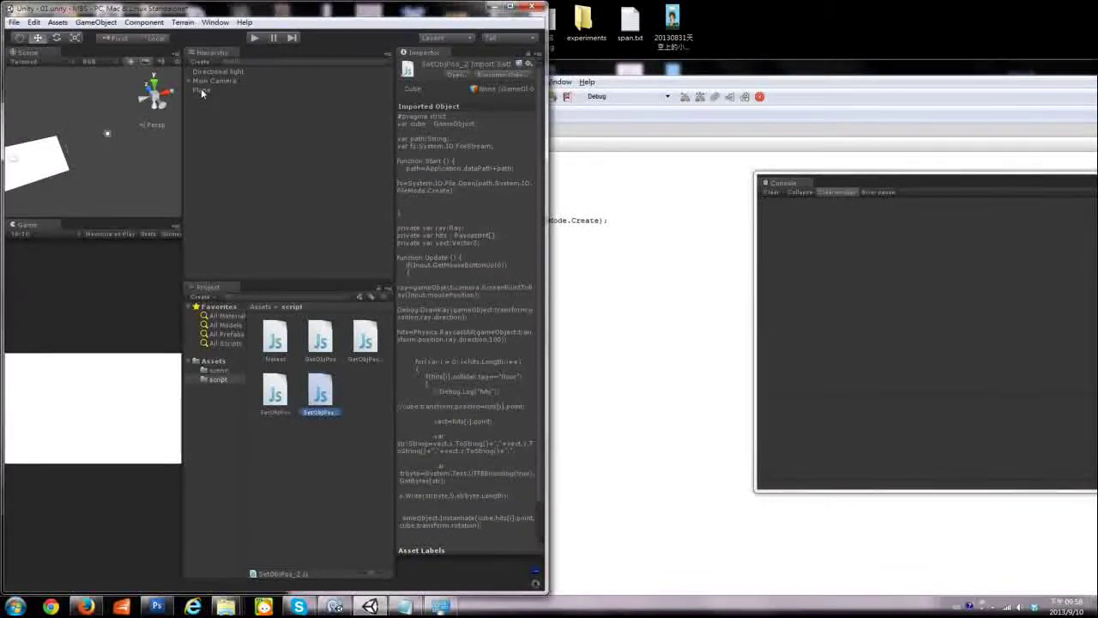
Briefly run and stop the scene, then select Main Camera to view its scripts
left_click_drag(285, 13, 390, 24)
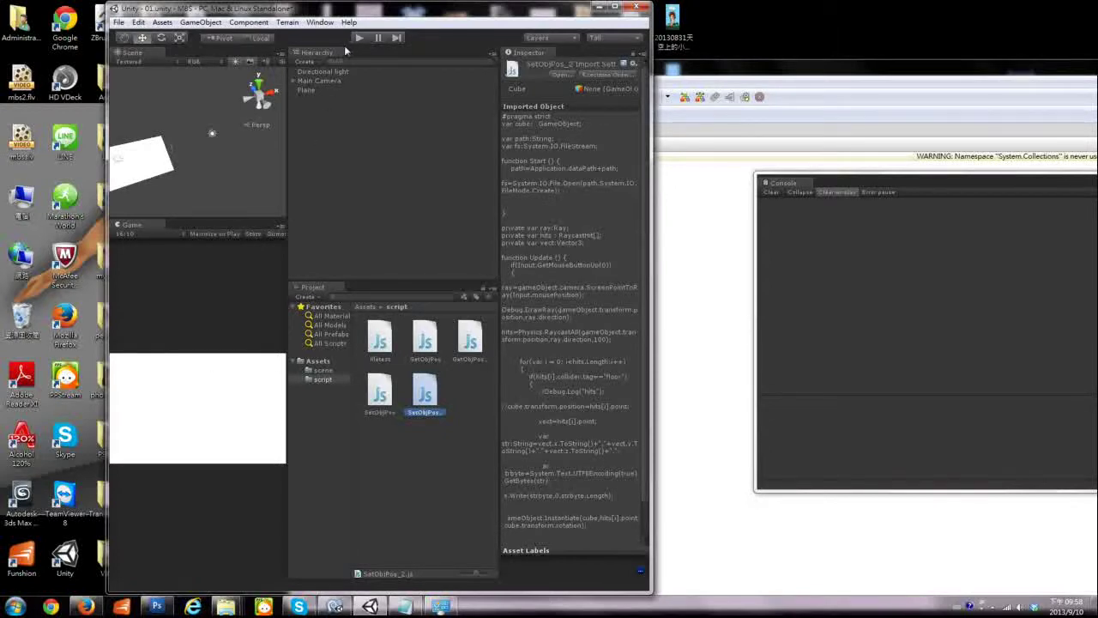
left_click(359, 39)
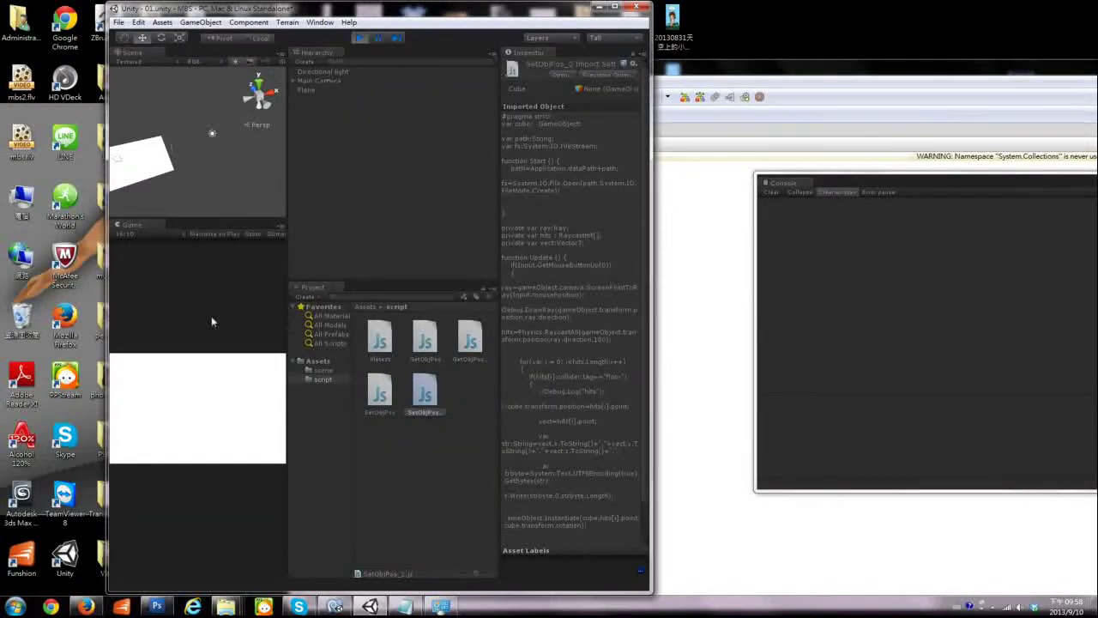
left_click(359, 38)
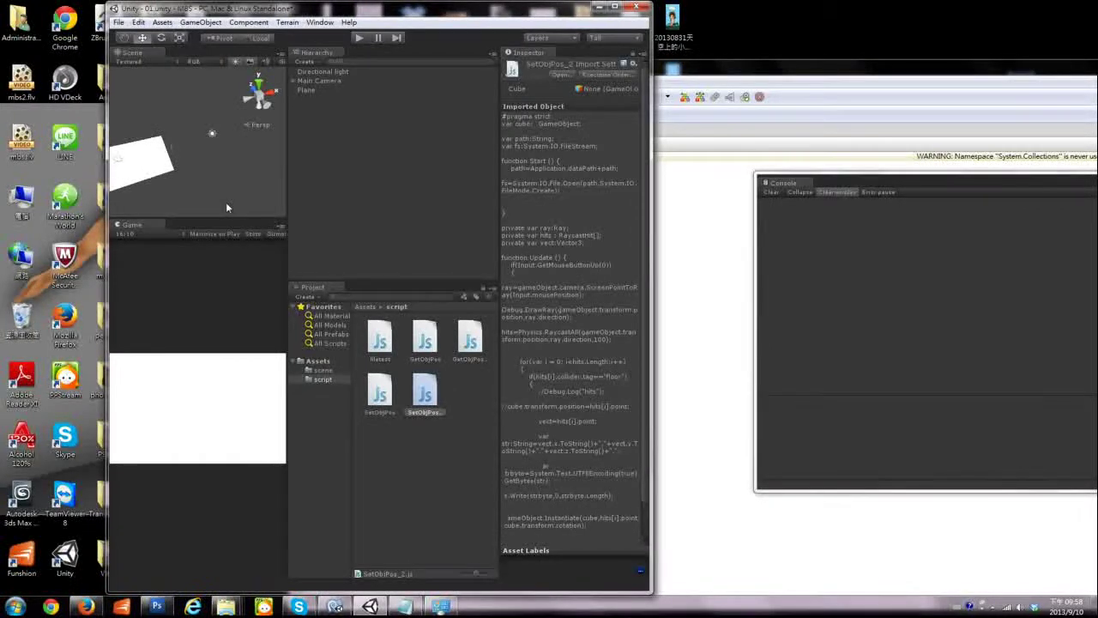
left_click(227, 207)
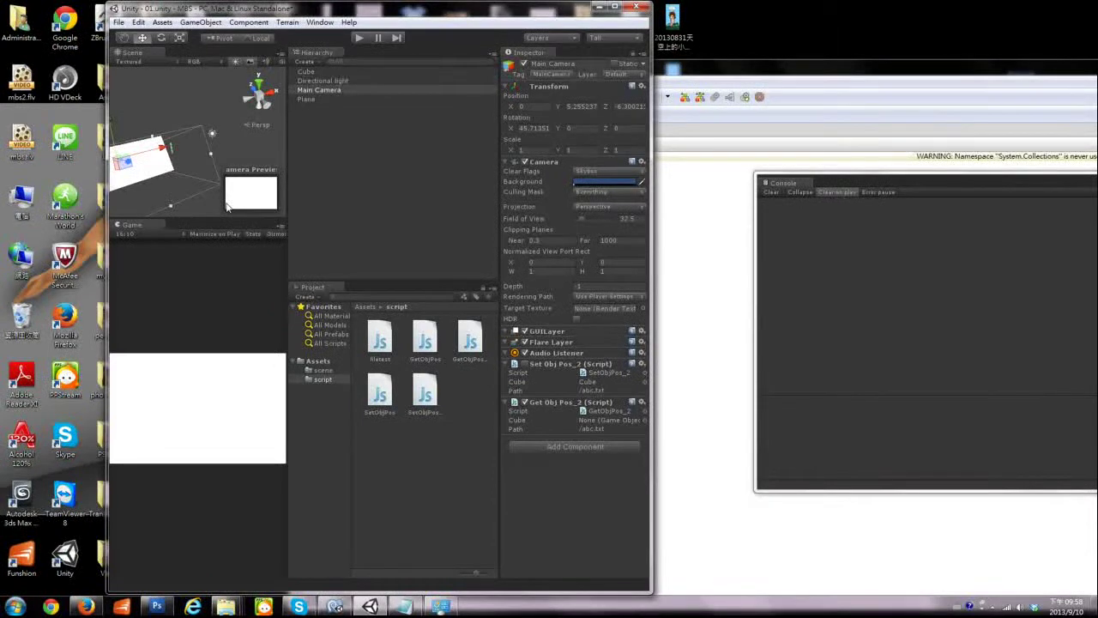
left_click(424, 393)
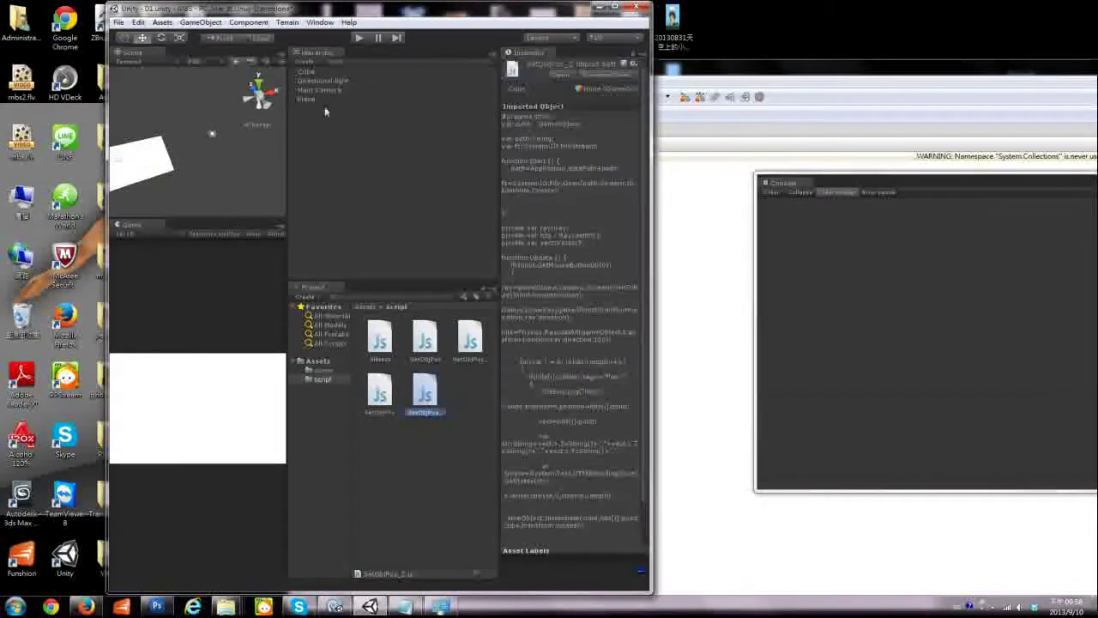
left_click(307, 72)
left_click(318, 90)
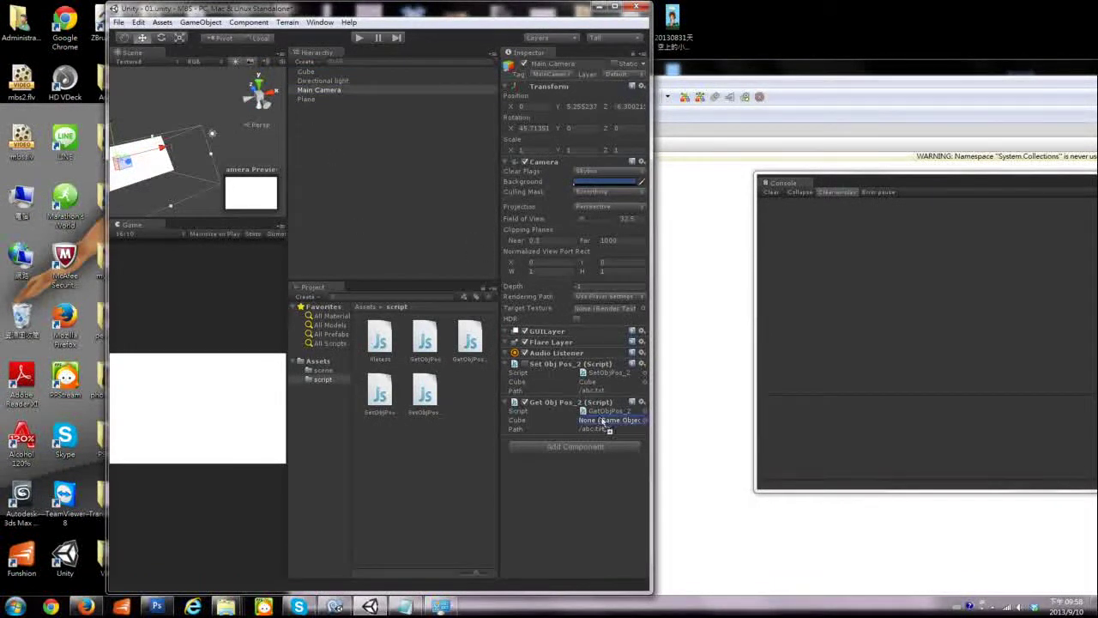
Assign Cube to Get Obj Pos_2, enable only Set Obj Pos_2, and play to spawn five cubes
left_click_drag(542, 373, 605, 420)
left_click(524, 402)
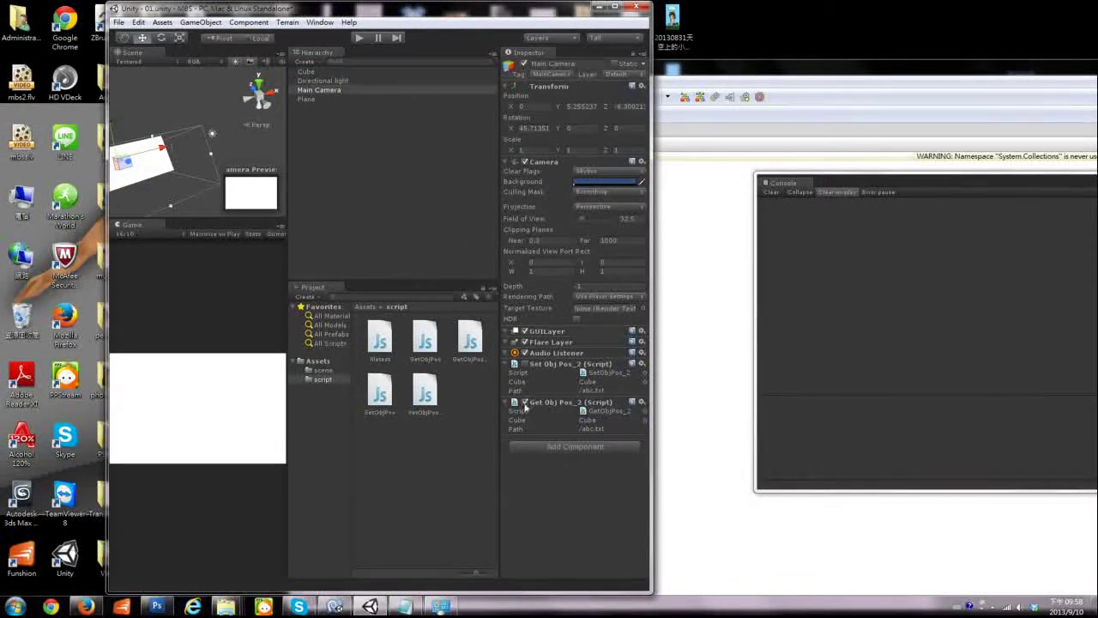
left_click(524, 364)
left_click(358, 37)
left_click(148, 372)
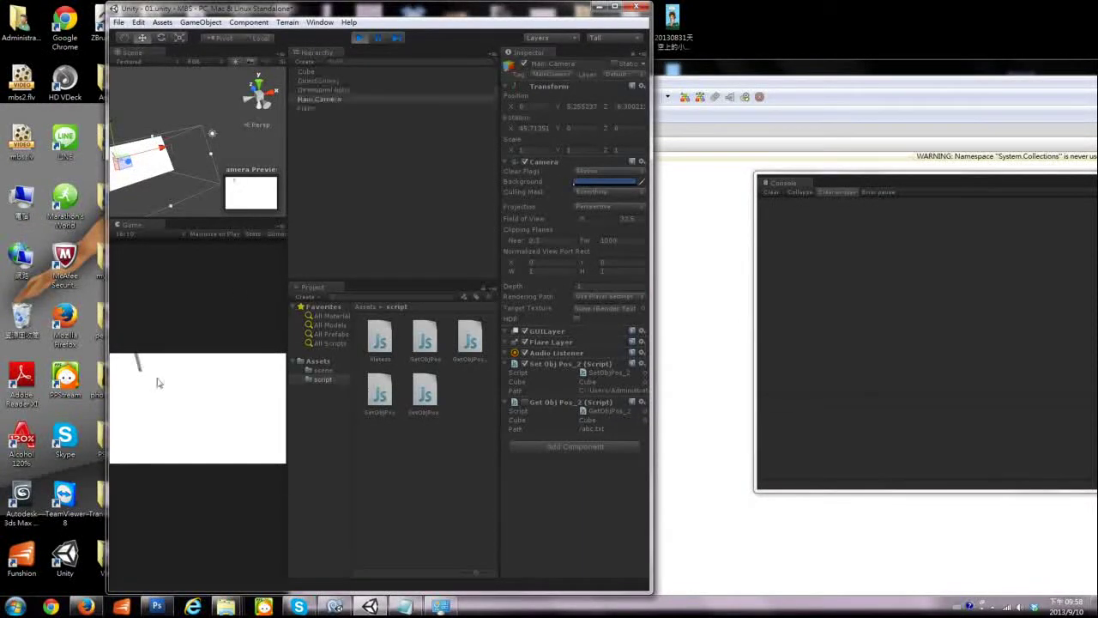
left_click(163, 382)
left_click(199, 402)
left_click(225, 416)
left_click(246, 429)
left_click(361, 37)
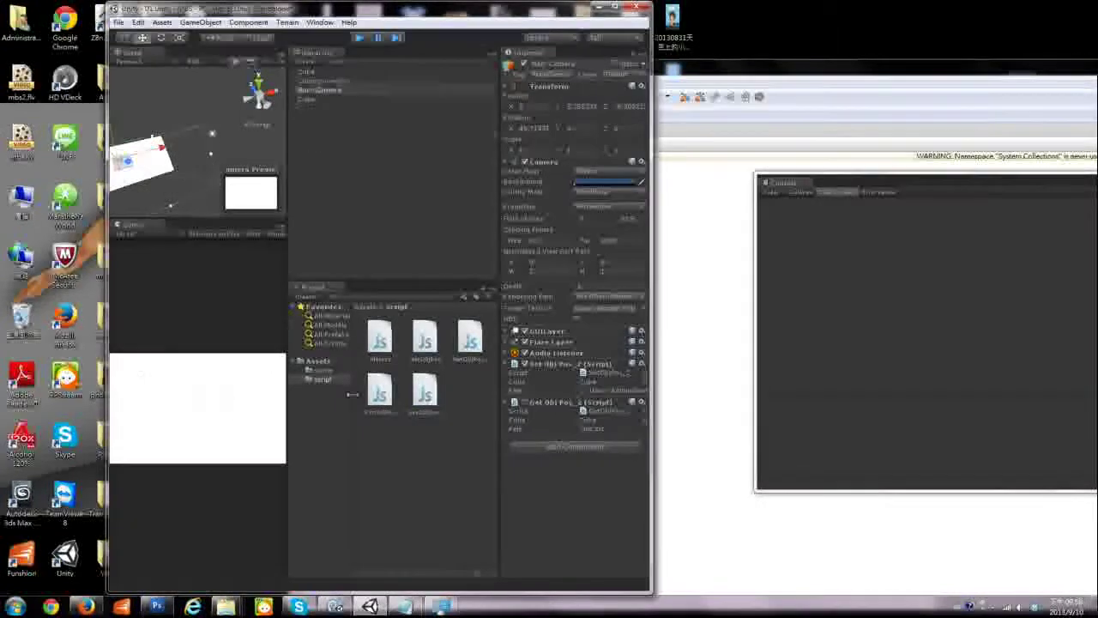
Open abc.txt from the Assets folder to check the newly saved position values, then close it
mouse_move(230, 608)
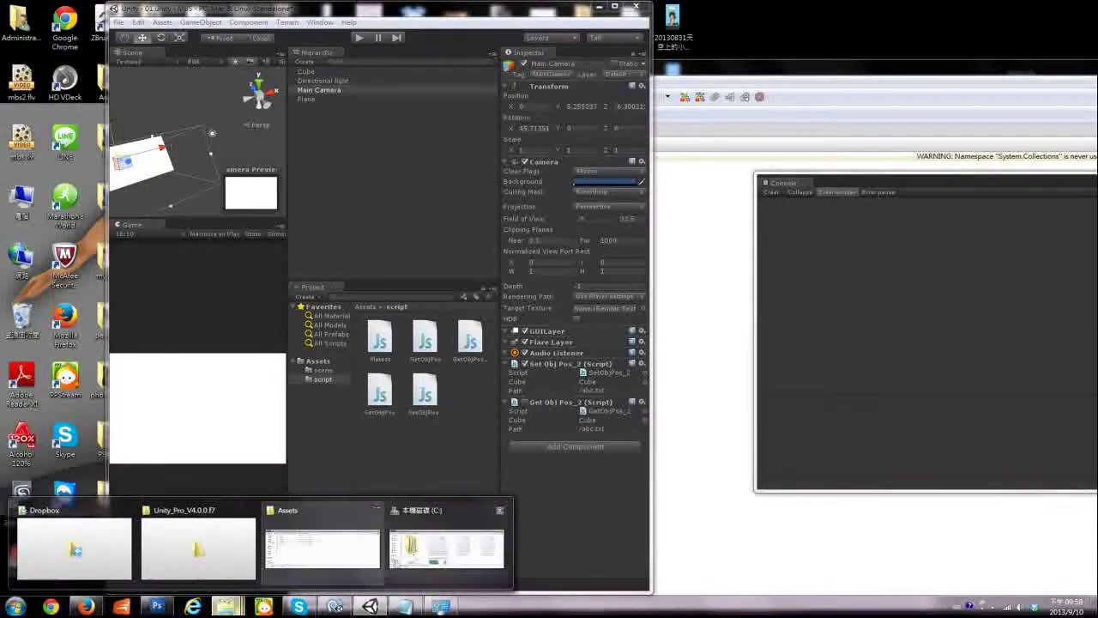
left_click(321, 544)
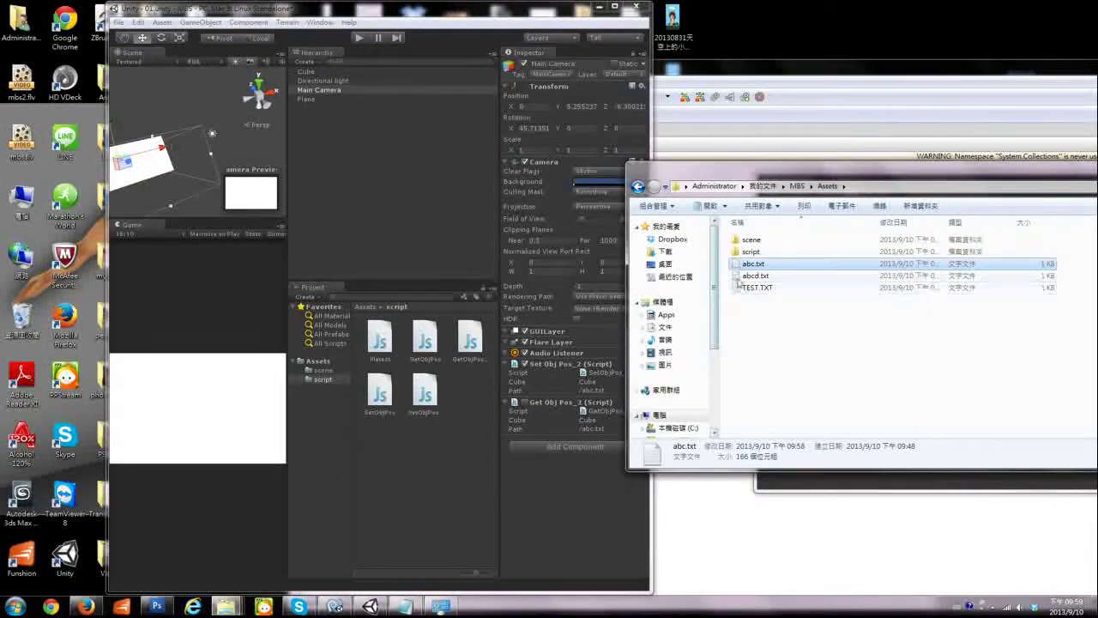
double_click(742, 264)
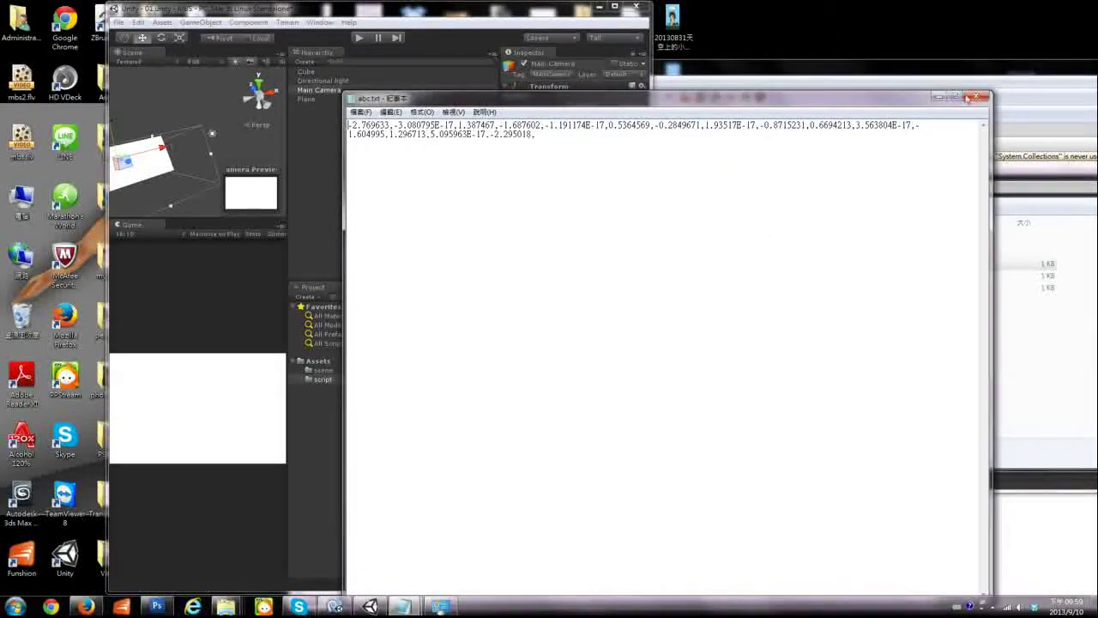
left_click(979, 97)
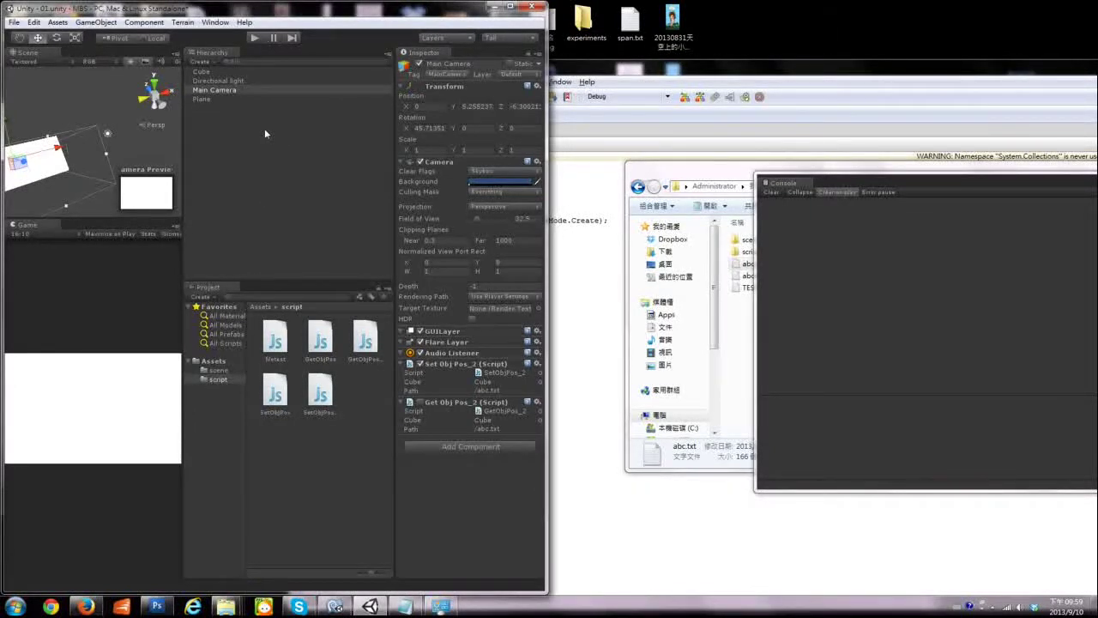
Disable Set Obj Pos_2, change FileMode.Create to FileMode.open in GetObjPos_2.js, and add blank lines in Start
left_click(420, 364)
left_click(648, 81)
key("super+Right")
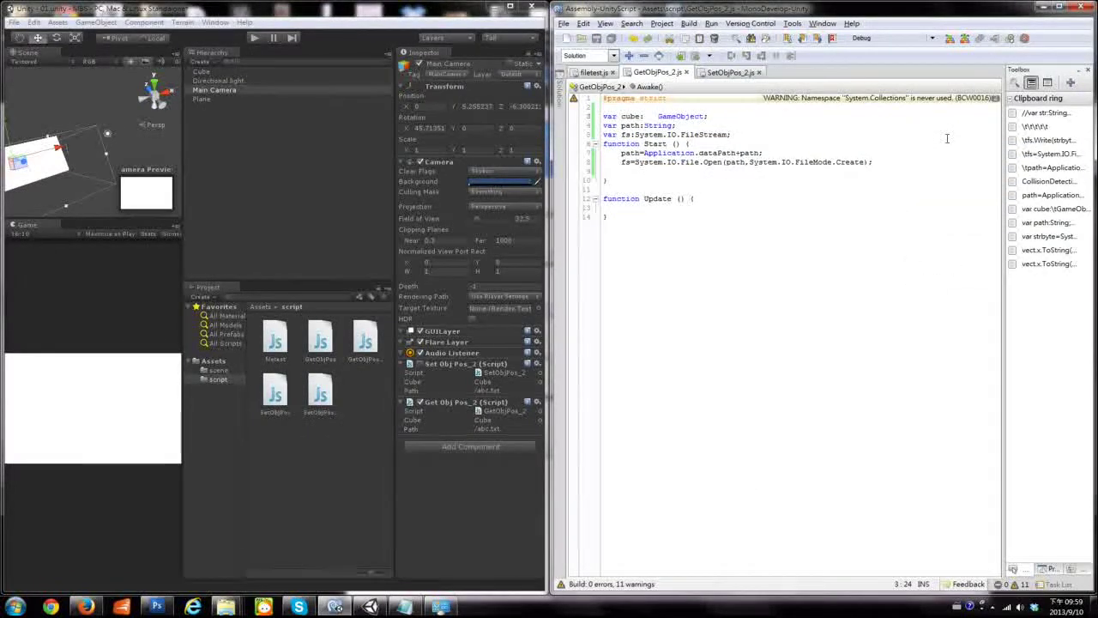
left_click_drag(602, 114, 775, 143)
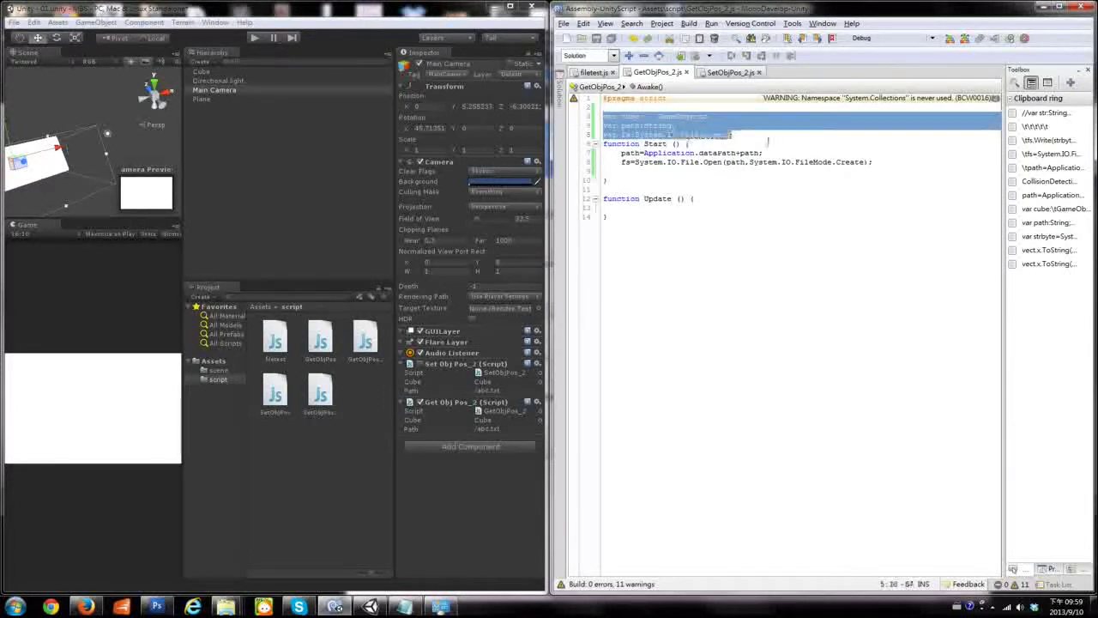
double_click(849, 161)
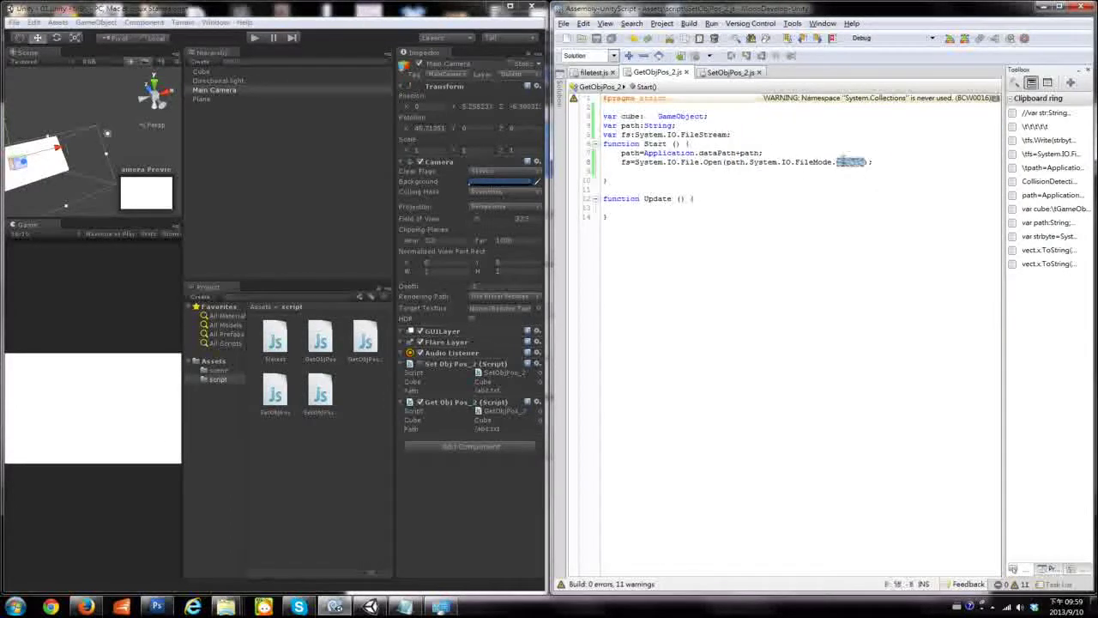
type("open")
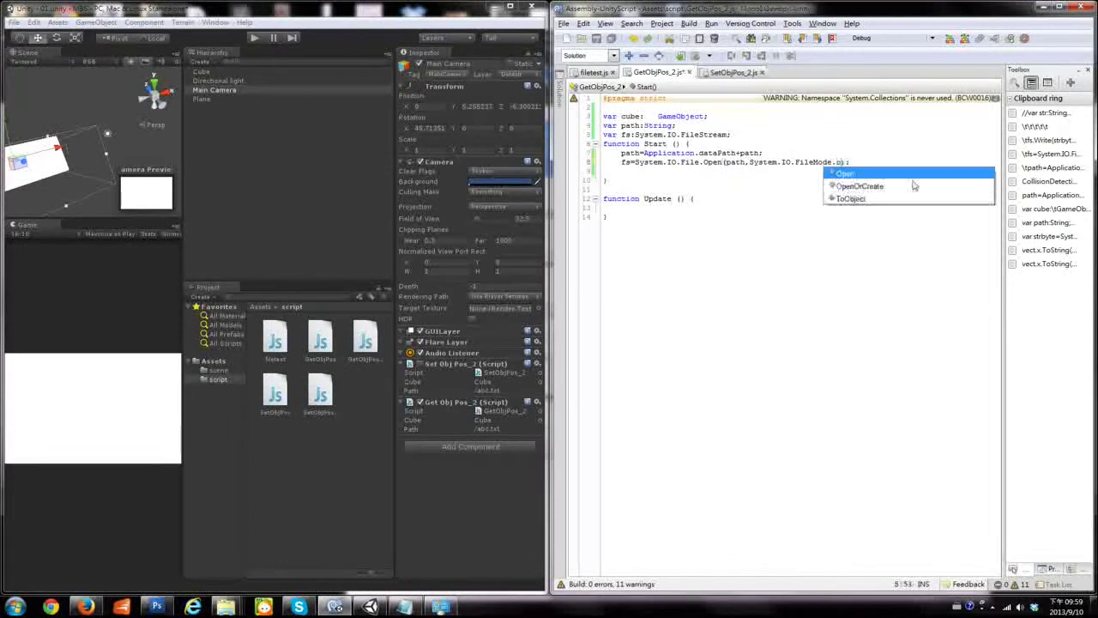
key("Escape")
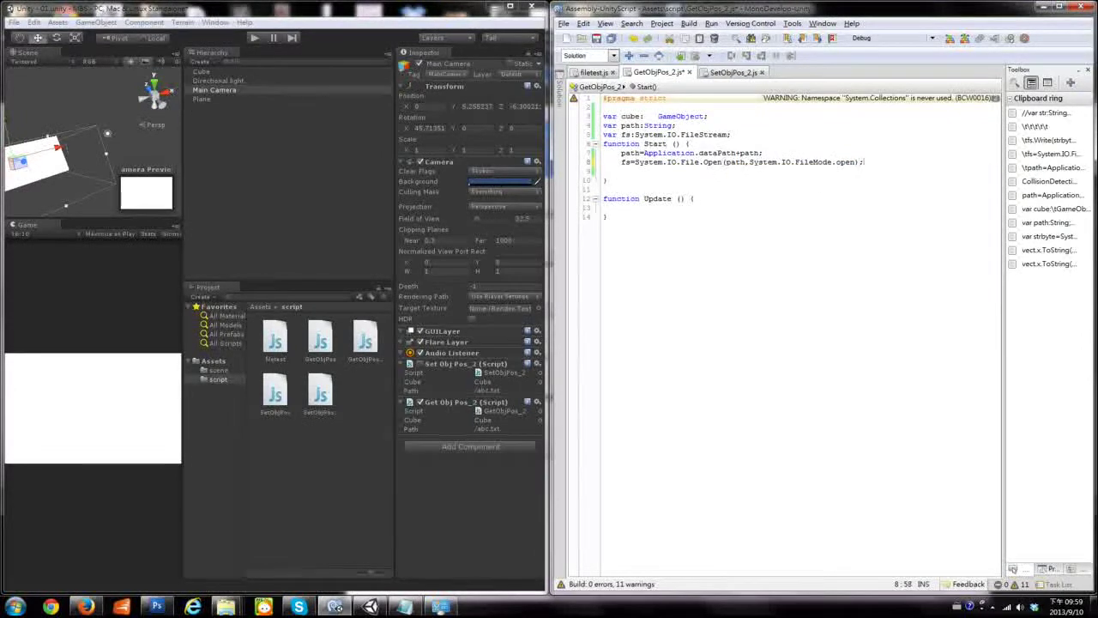
key("Return")
key("Return")
key("Return")
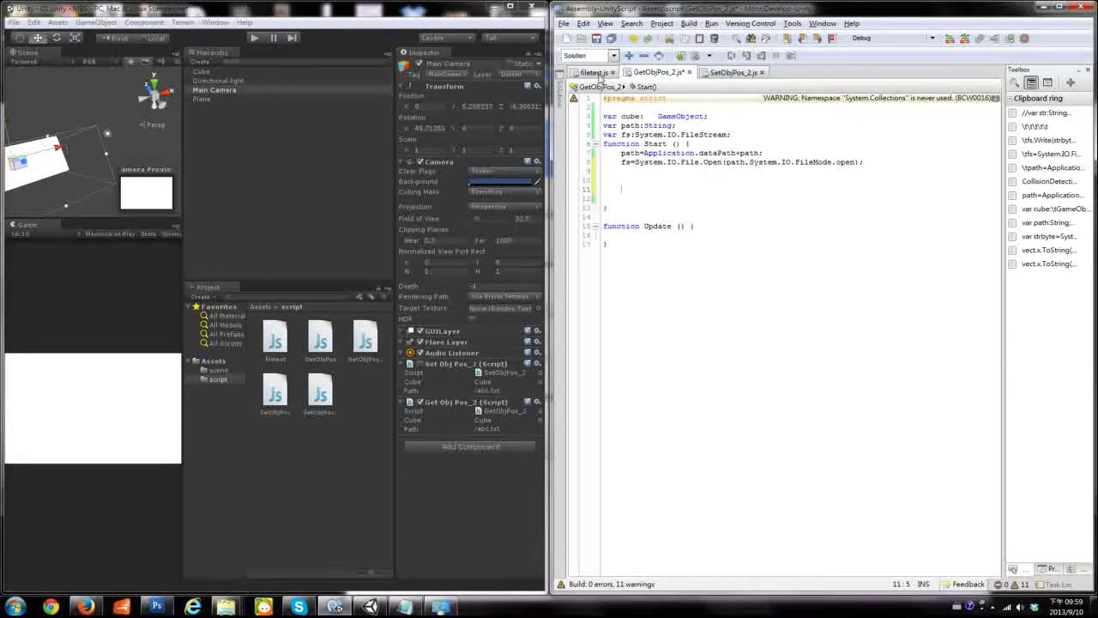
Copy the file-reading lines from filetest.js and paste them into GetObjPos_2.js's Start function
left_click(600, 73)
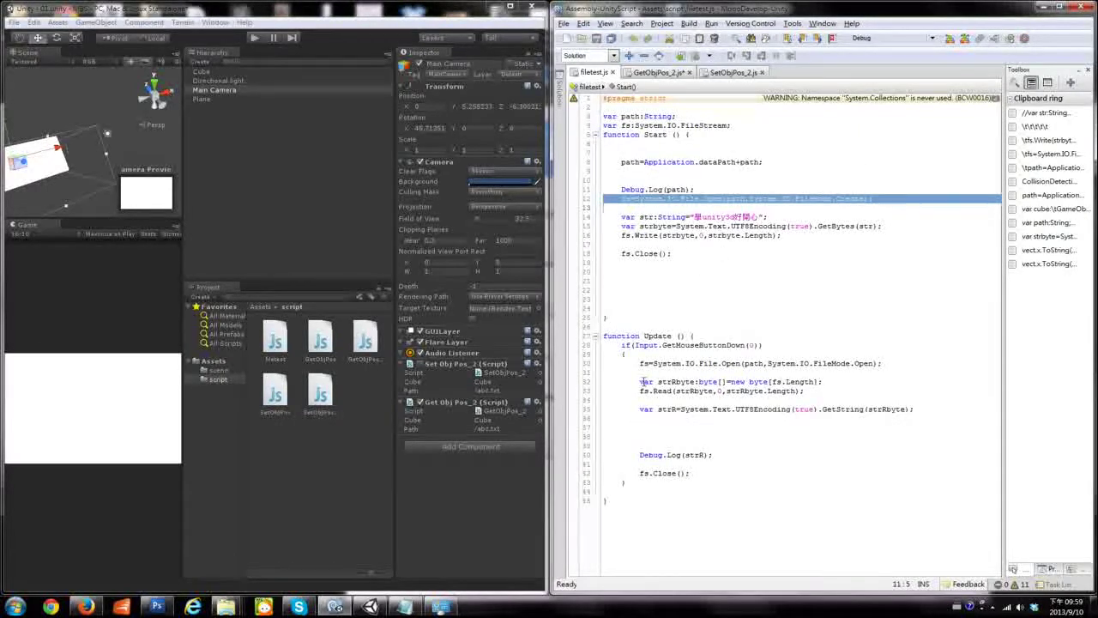
mouse_move(639, 380)
left_mouse_down()
mouse_move(876, 381)
mouse_move(914, 409)
left_mouse_up()
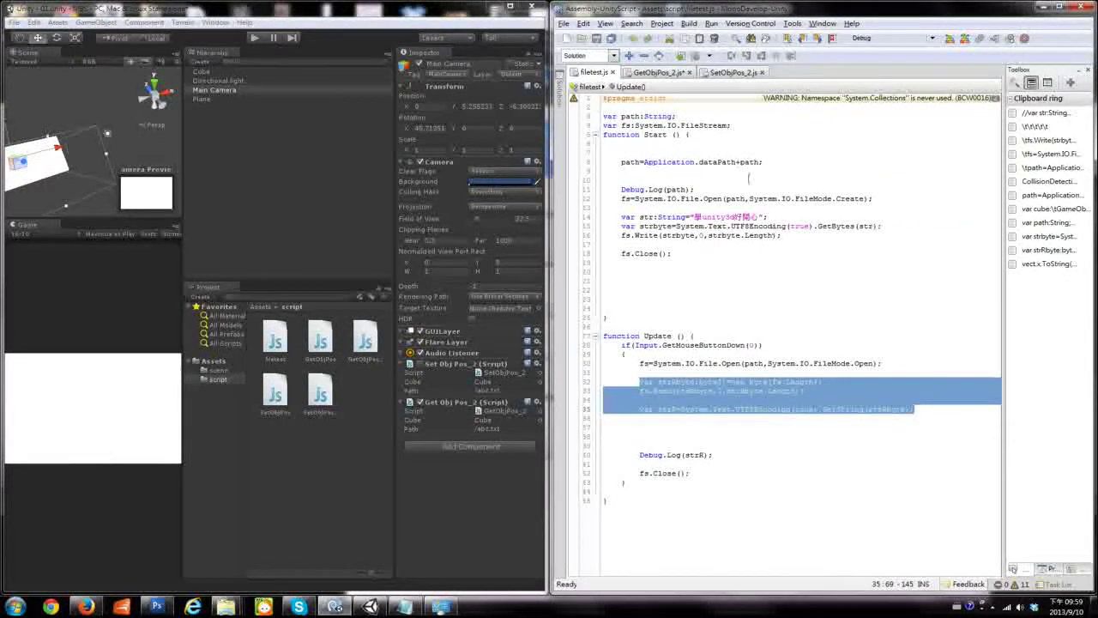
left_click(733, 72)
left_click(658, 72)
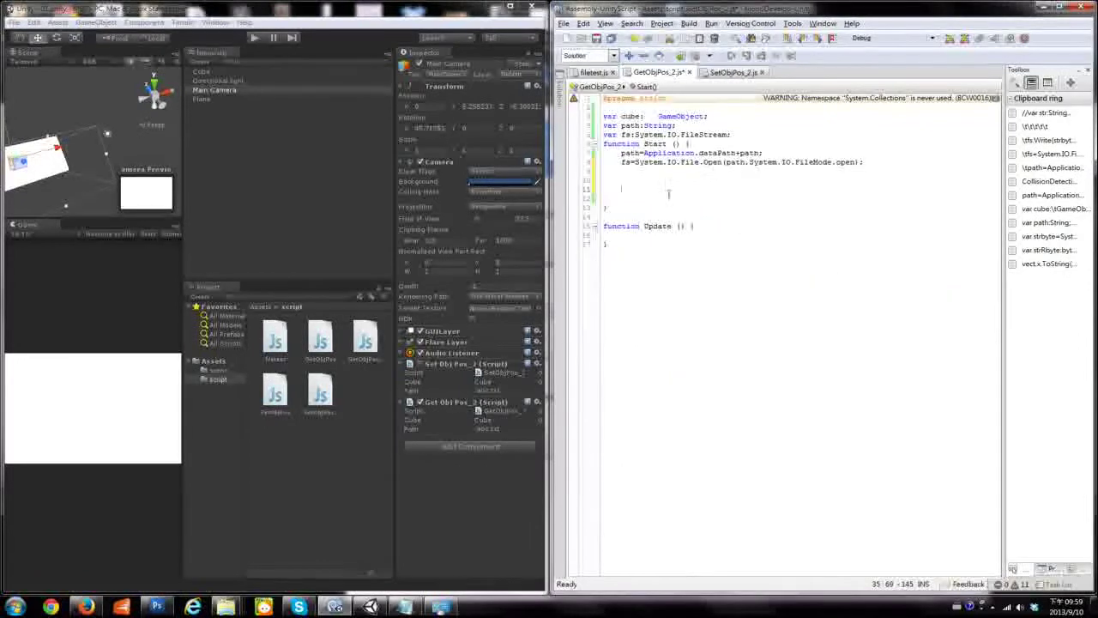
left_click(668, 191)
key("Up")
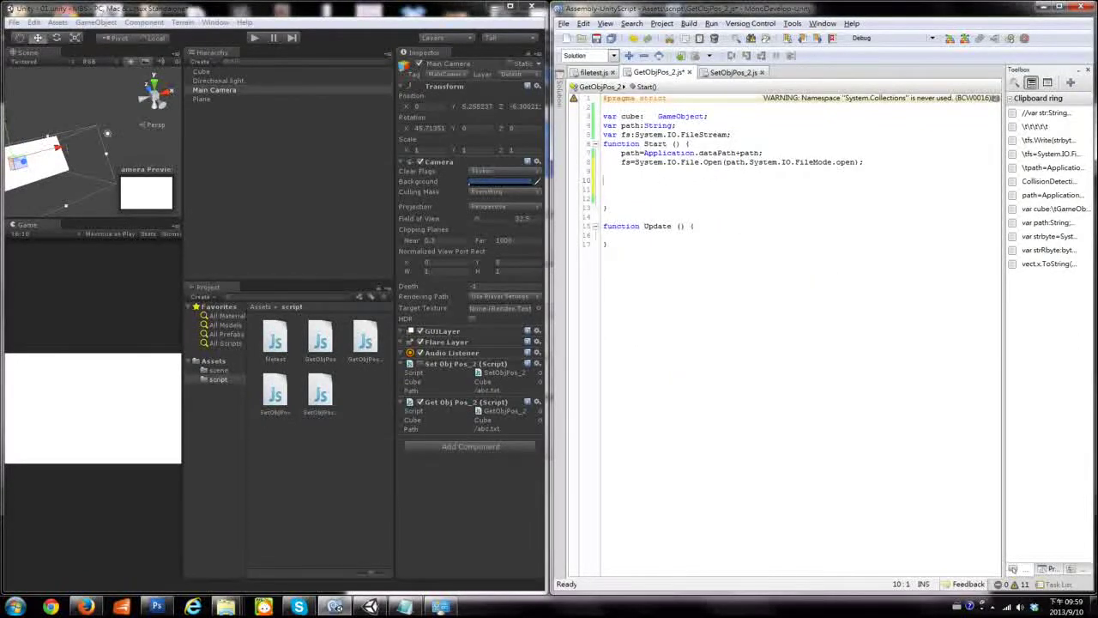
type("var strRbyte:byte[]=new byte[fs.Length]; \t\tfs.Read(strRbyte,0,strRbyte.Length);  \t\tvar strR=System.Text.UTF8Encoding(true).GetString(strRbyte);")
Fix the indentation of the pasted byte-array, fs.Read and strR lines
key("ctrl+Tab")
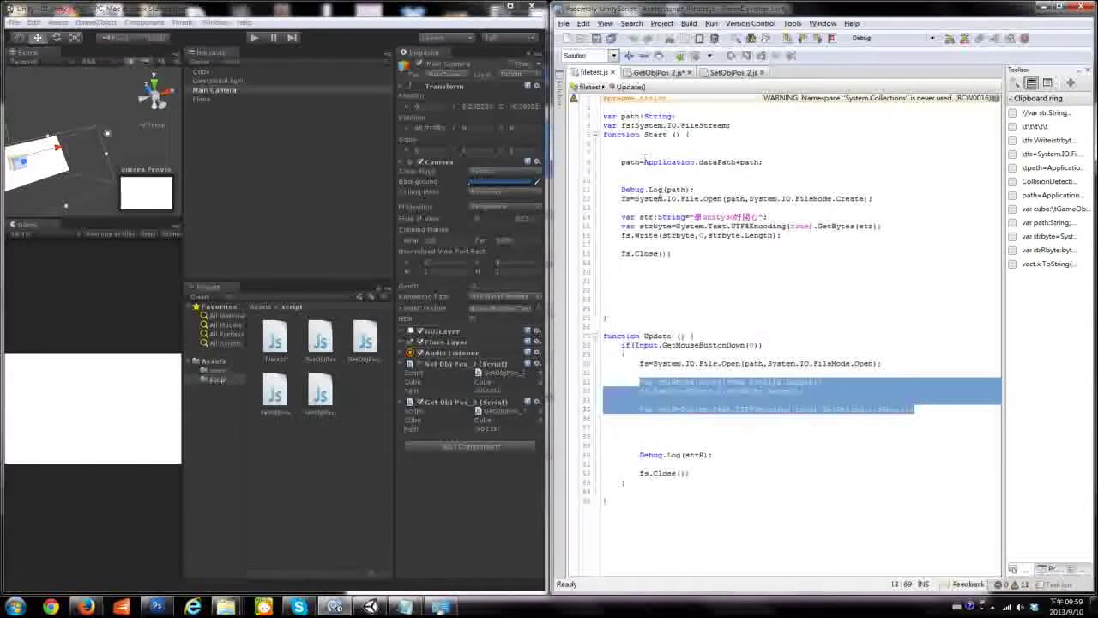
left_click(659, 72)
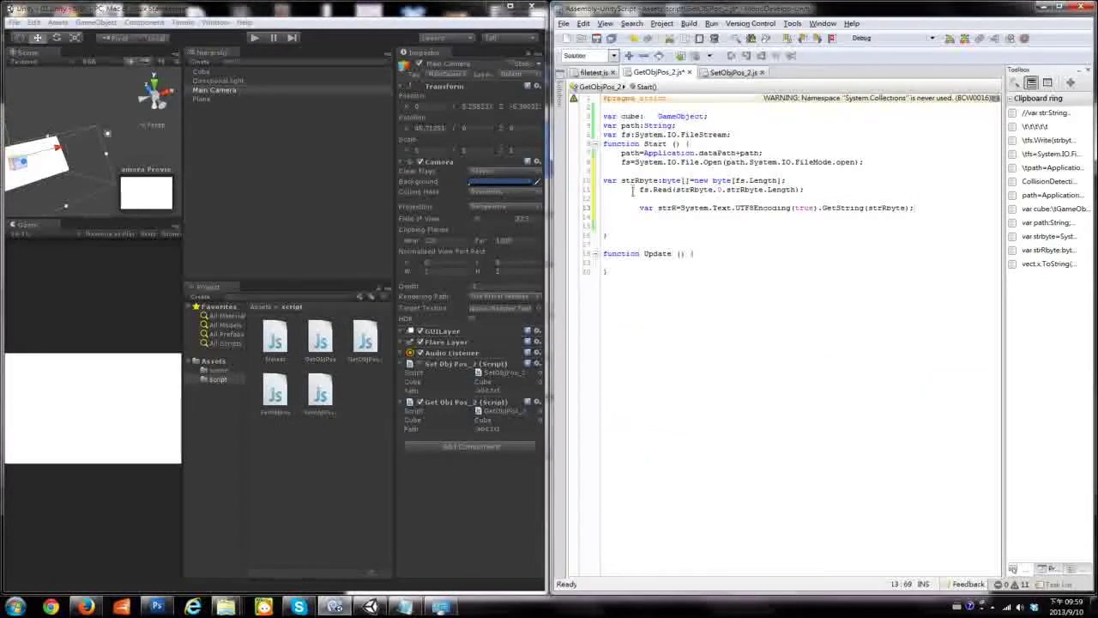
left_click(604, 181)
key("Tab")
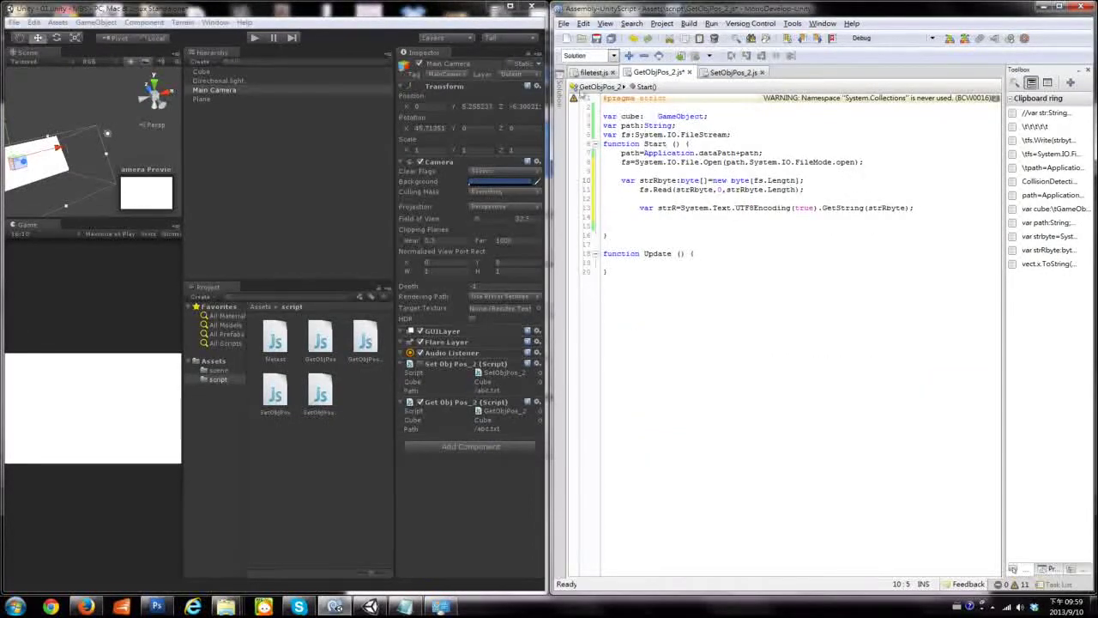
left_click(593, 73)
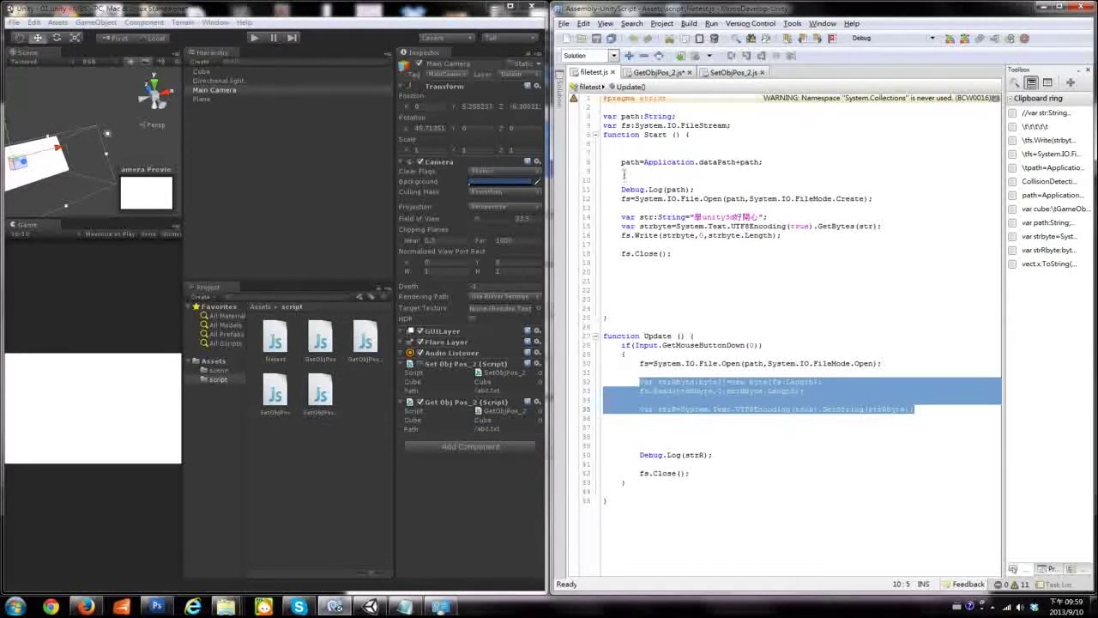
left_click(721, 77)
left_click(663, 77)
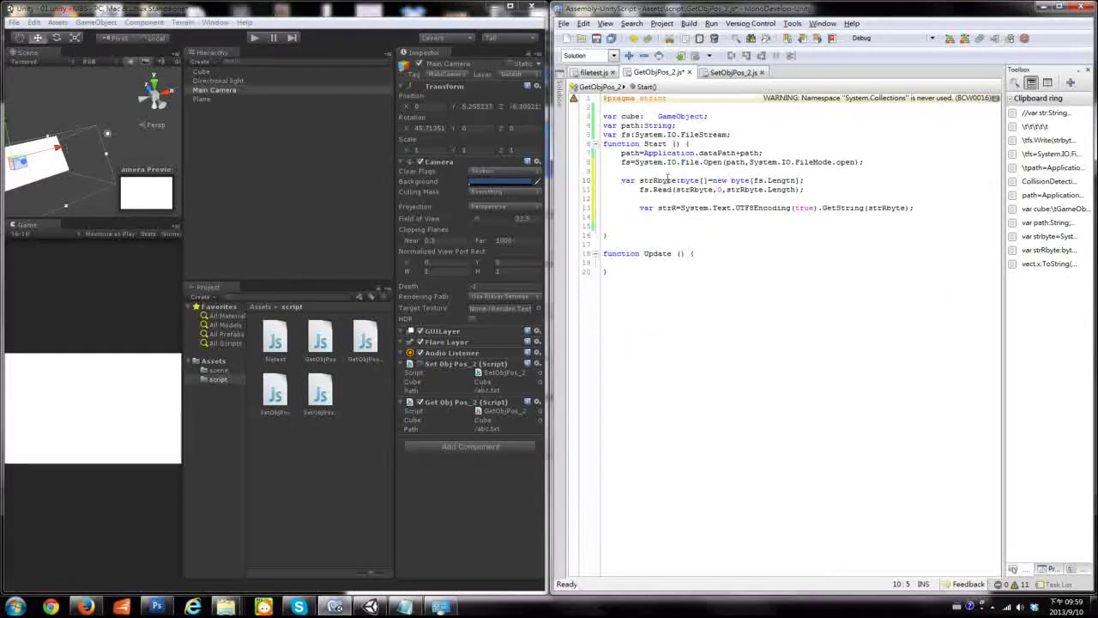
key("Down")
key("Delete")
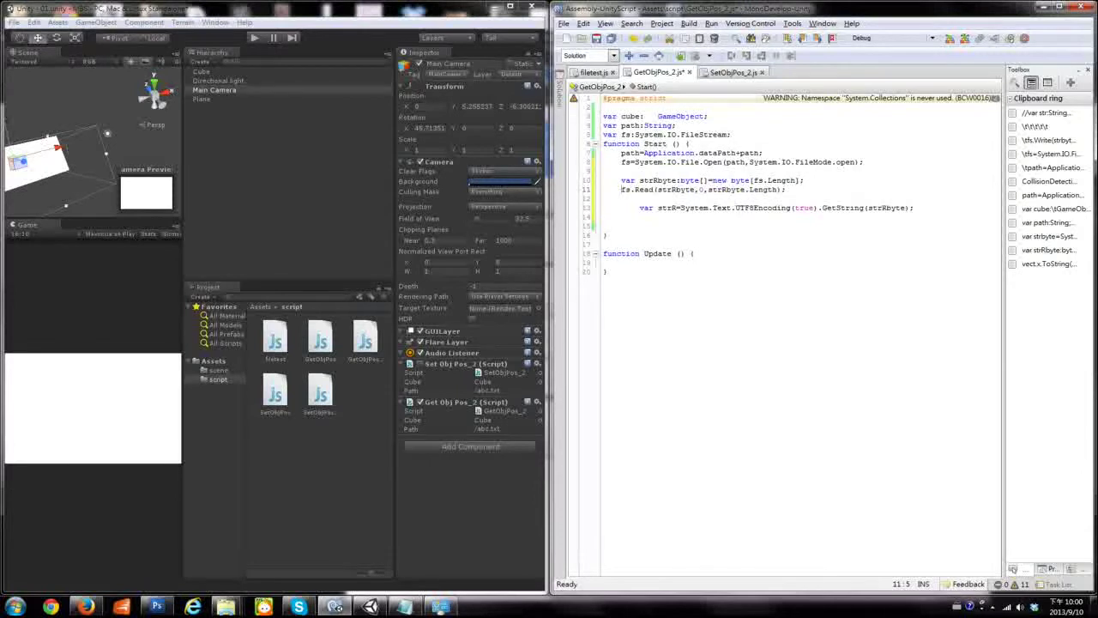
key("Down")
key("Down")
key("Delete")
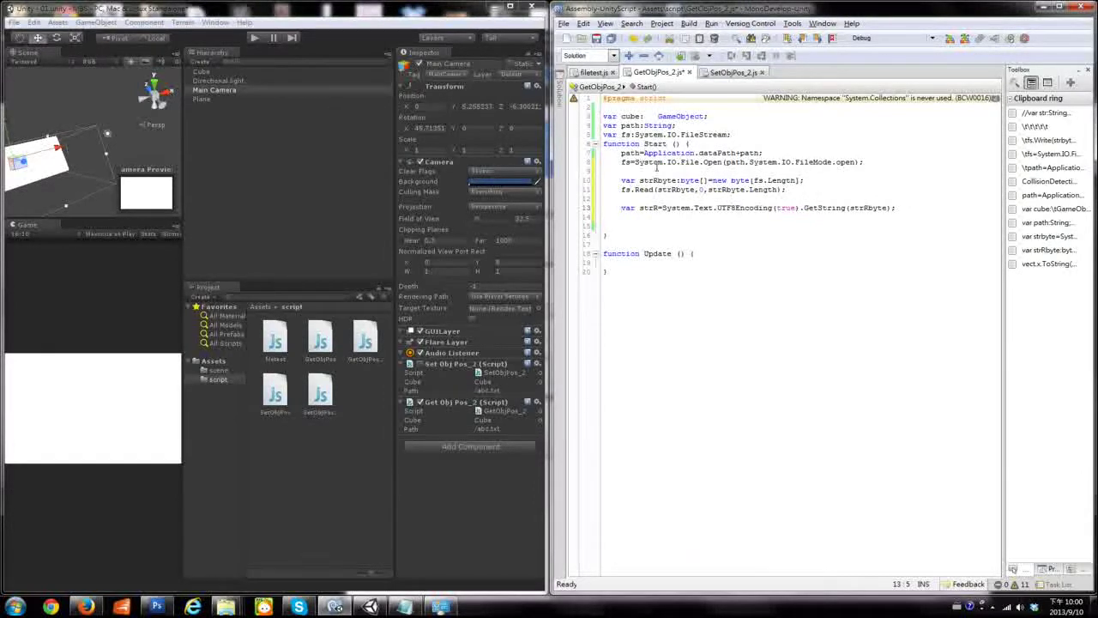
Review the file-open, byte-array and strR declaration lines in Start
left_click(629, 162)
left_click_drag(621, 180, 806, 180)
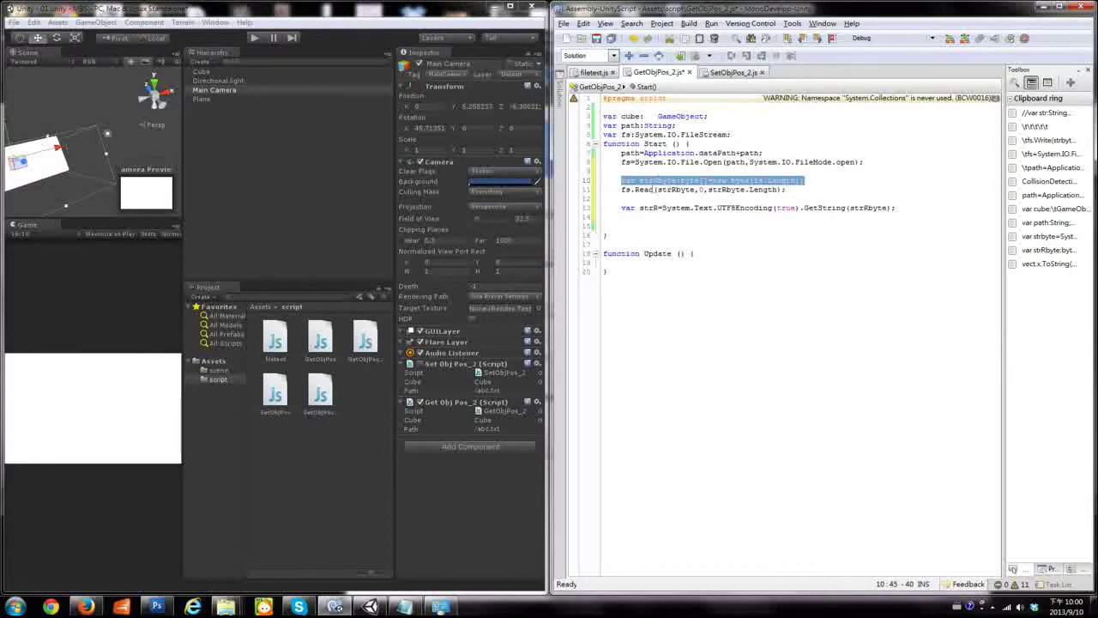
left_click(622, 189)
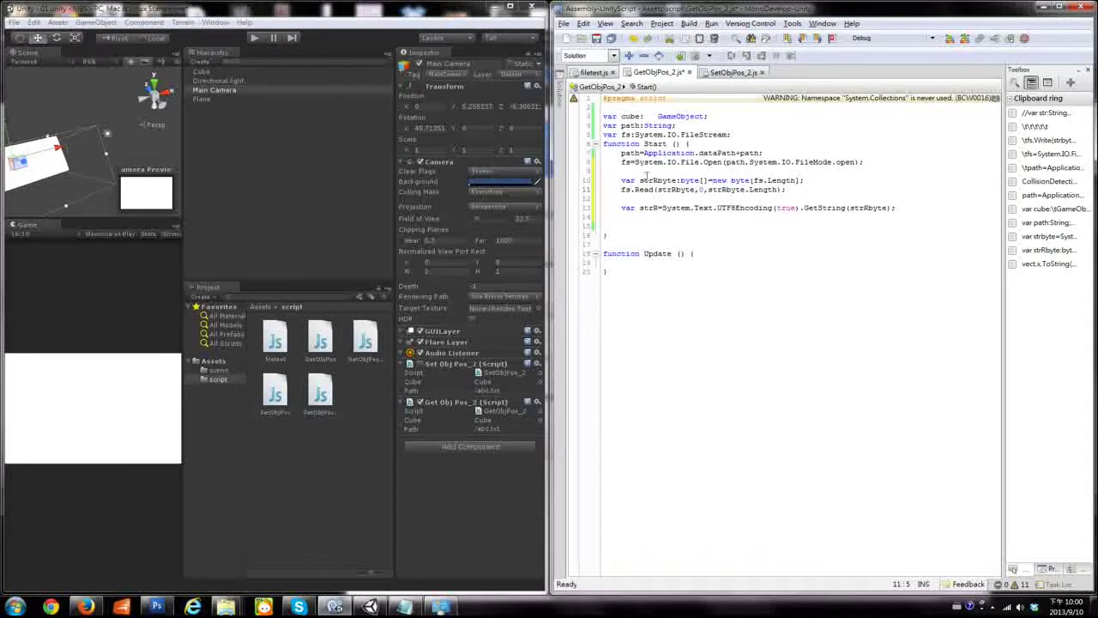
left_click_drag(621, 181, 807, 183)
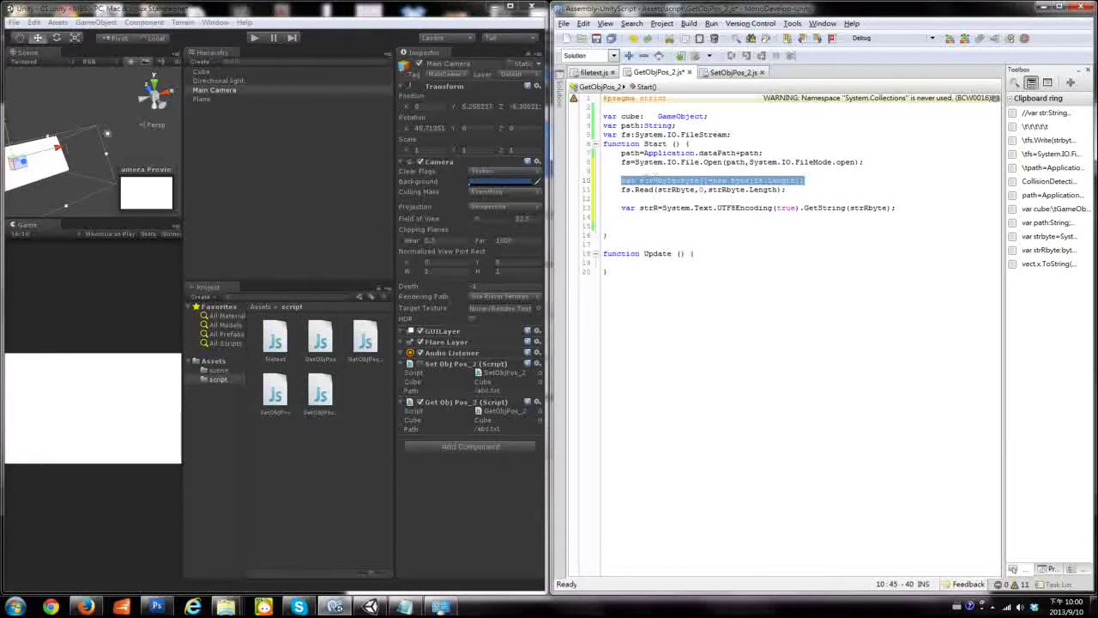
left_click(719, 208)
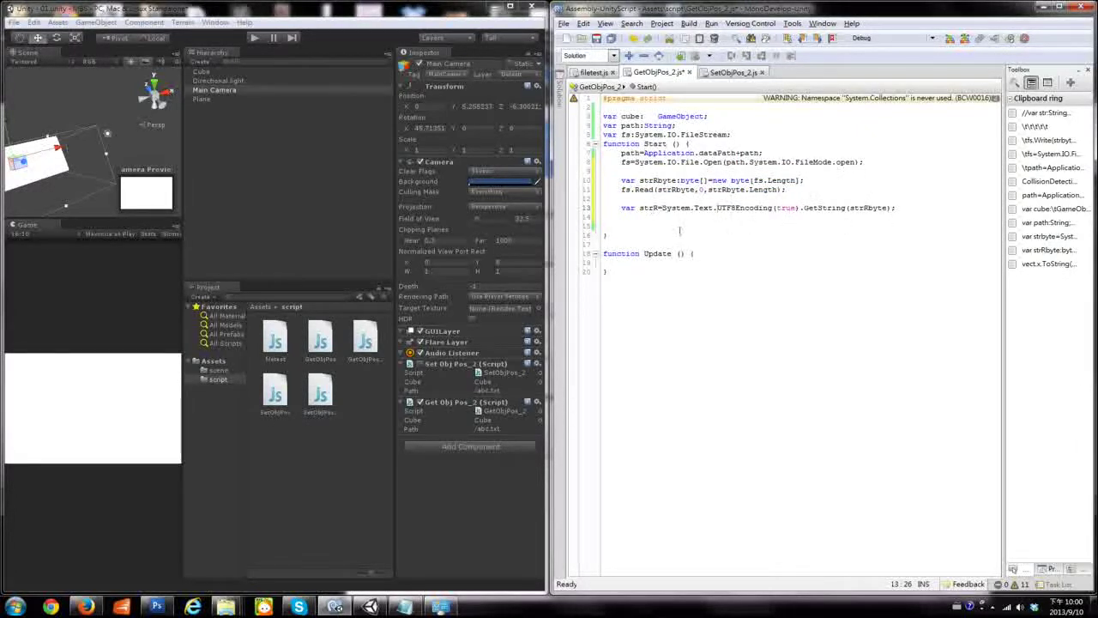
double_click(648, 208)
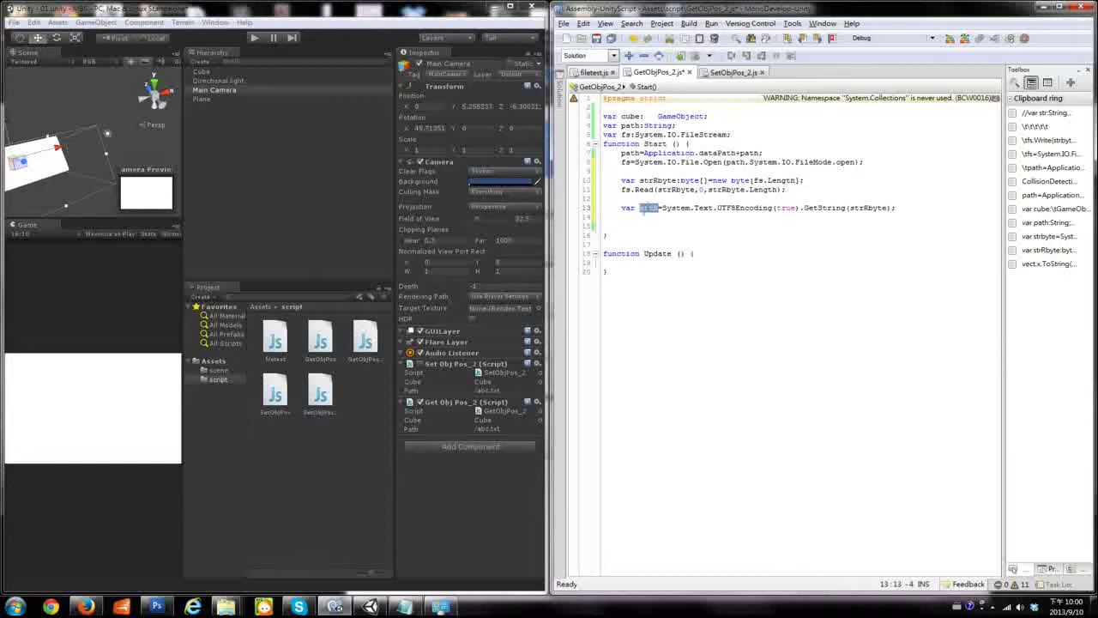
Remove the blank line above the strR declaration and add an empty line below
left_click(639, 198)
key("Delete")
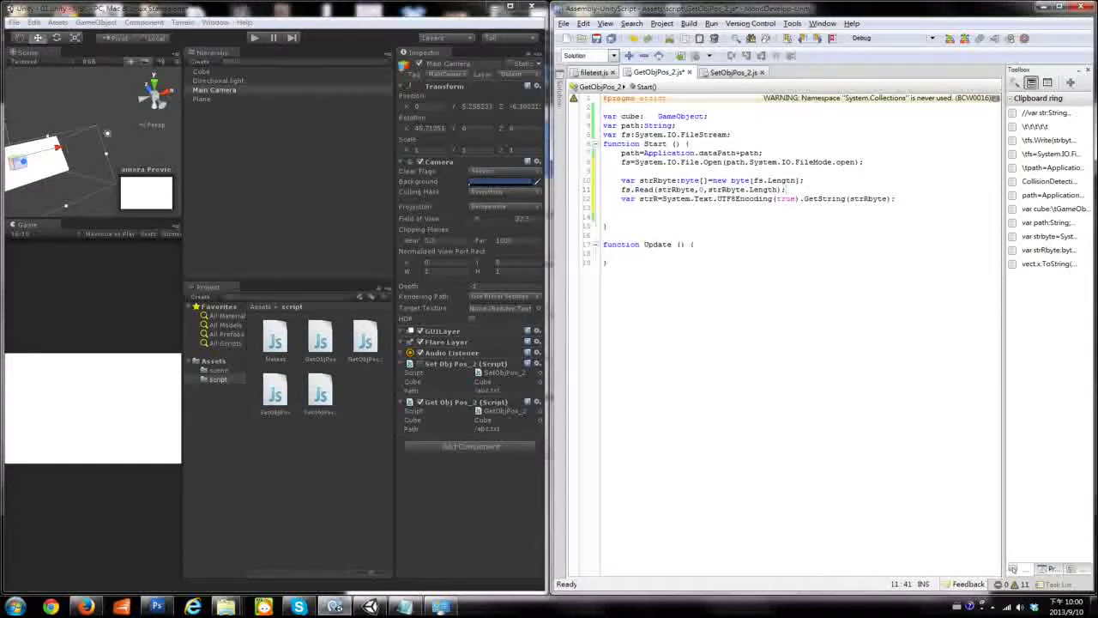
key("Down")
key("Down")
key("Return")
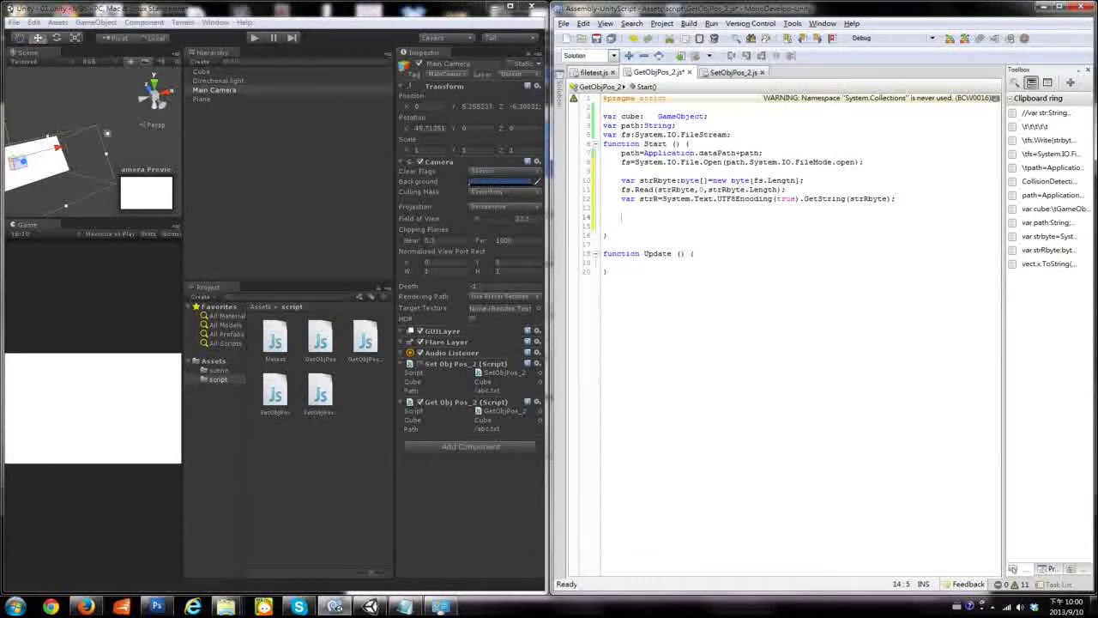
Add Debug.Log(strR); at the end of Start and save the script
type("Debug.Log")
type("(strR")
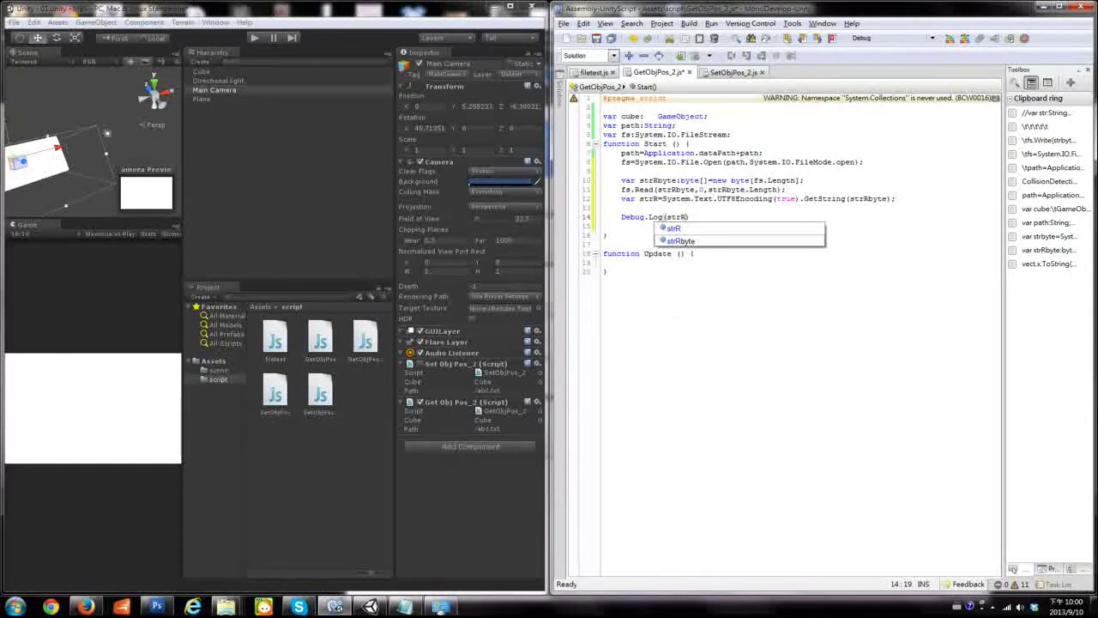
type(");")
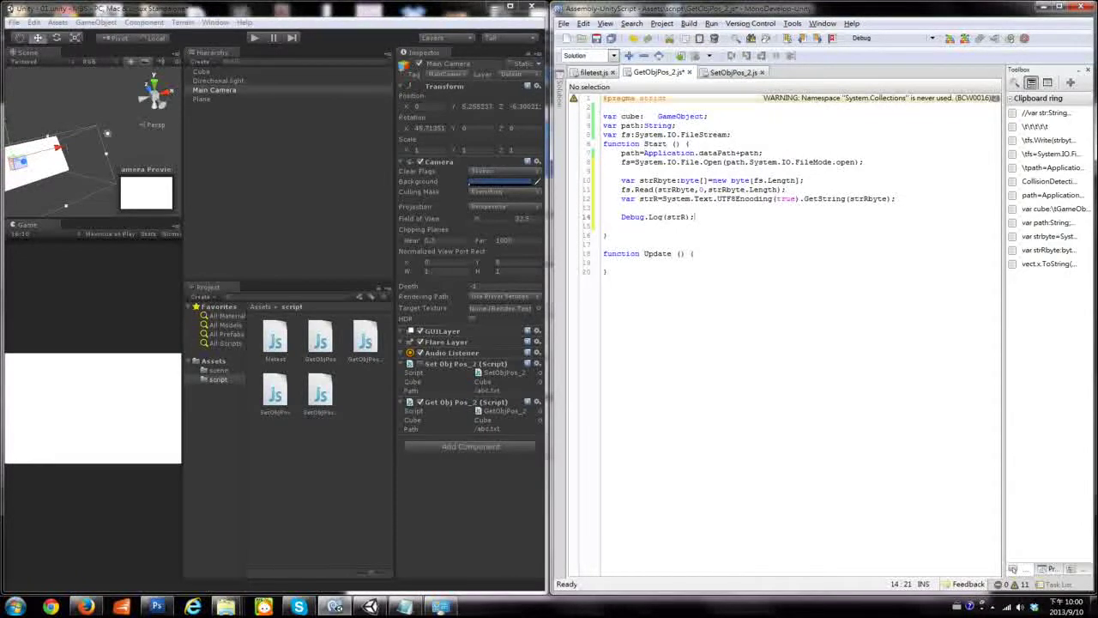
key("ctrl+s")
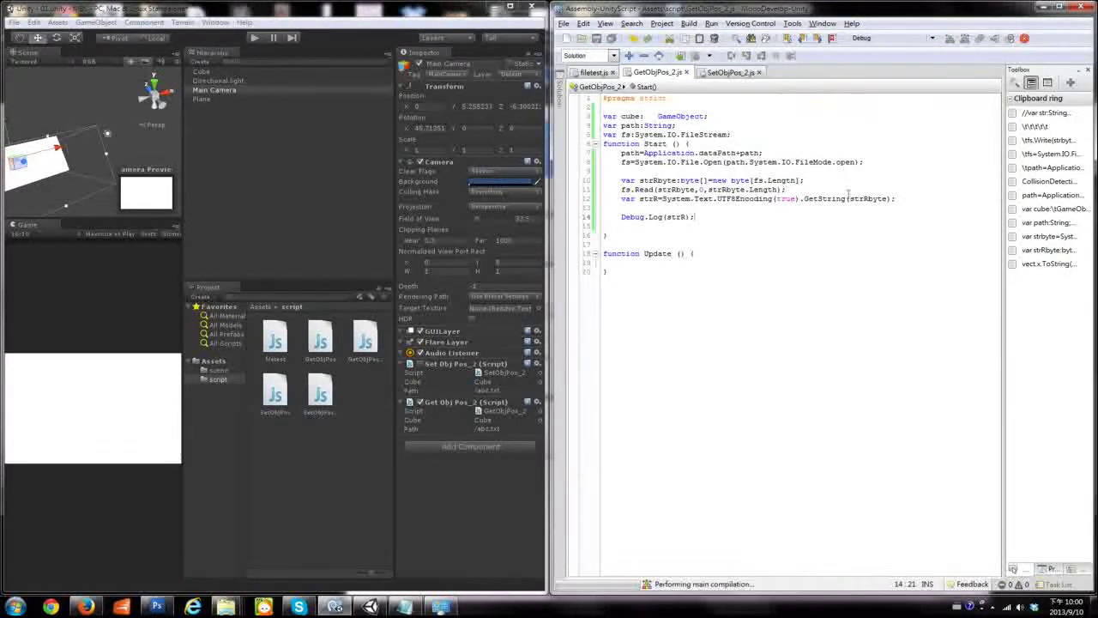
key("super+Down")
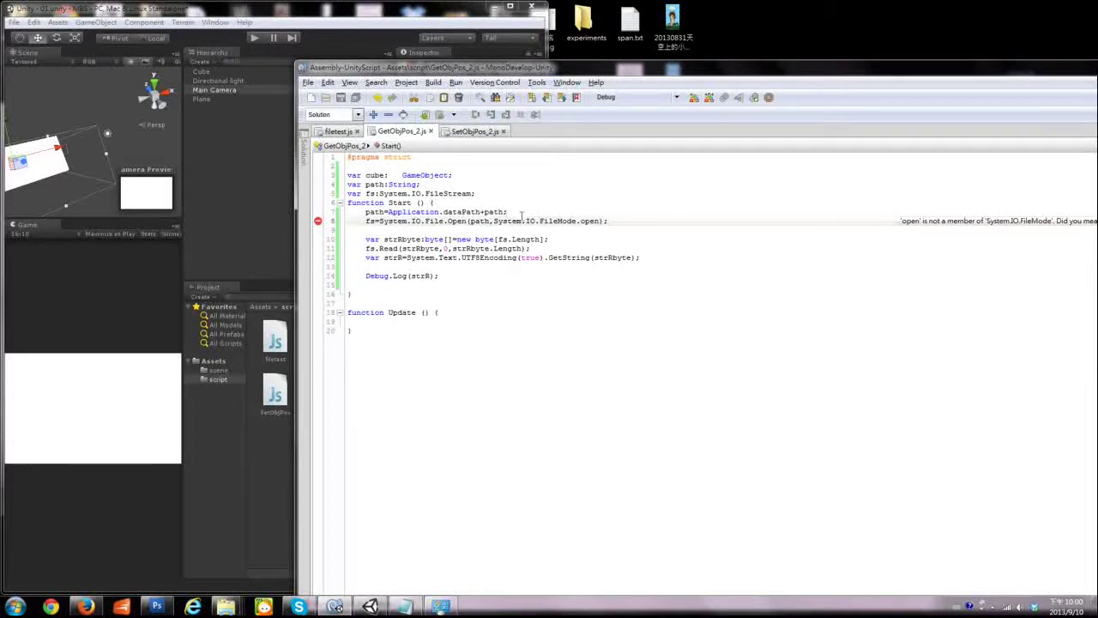
Replace FileMode.open with FileMode.Open from autocomplete and save again
double_click(591, 221)
key("BackSpace")
key("ctrl+space")
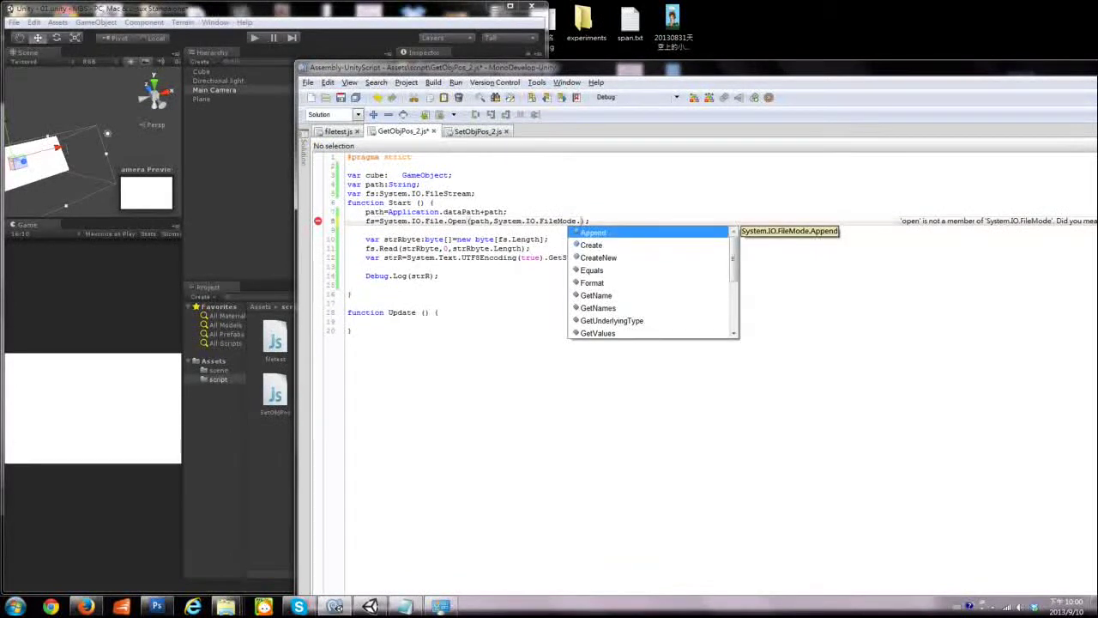
key("Down")
key("Down")
key("Down")
key("Down")
key("Down")
key("Down")
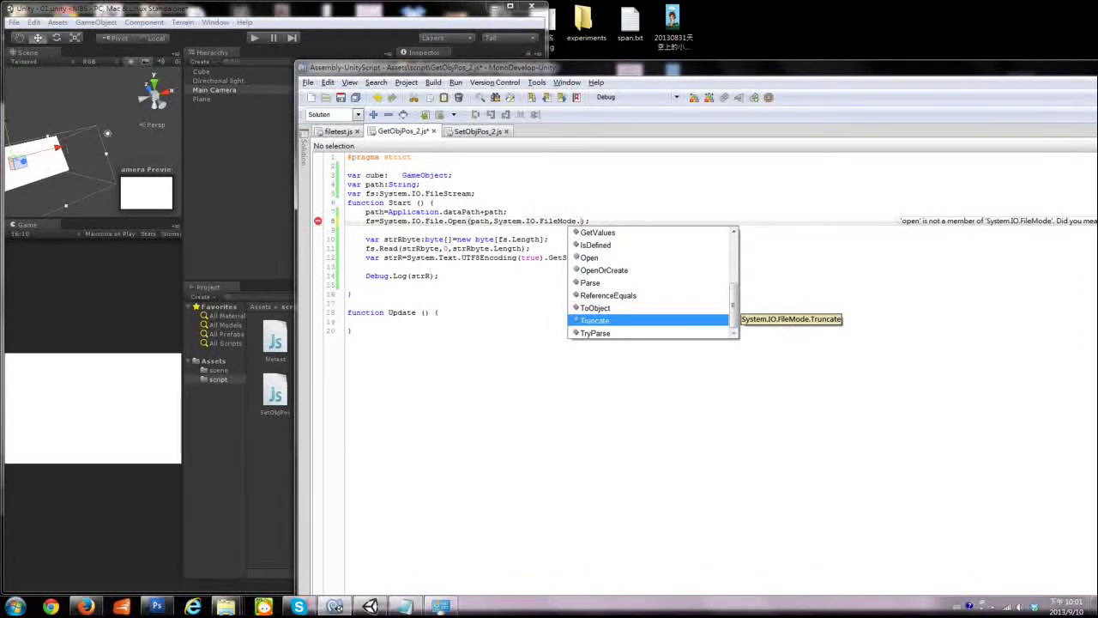
key("Up")
key("Up")
key("Up")
key("Up")
key("Up")
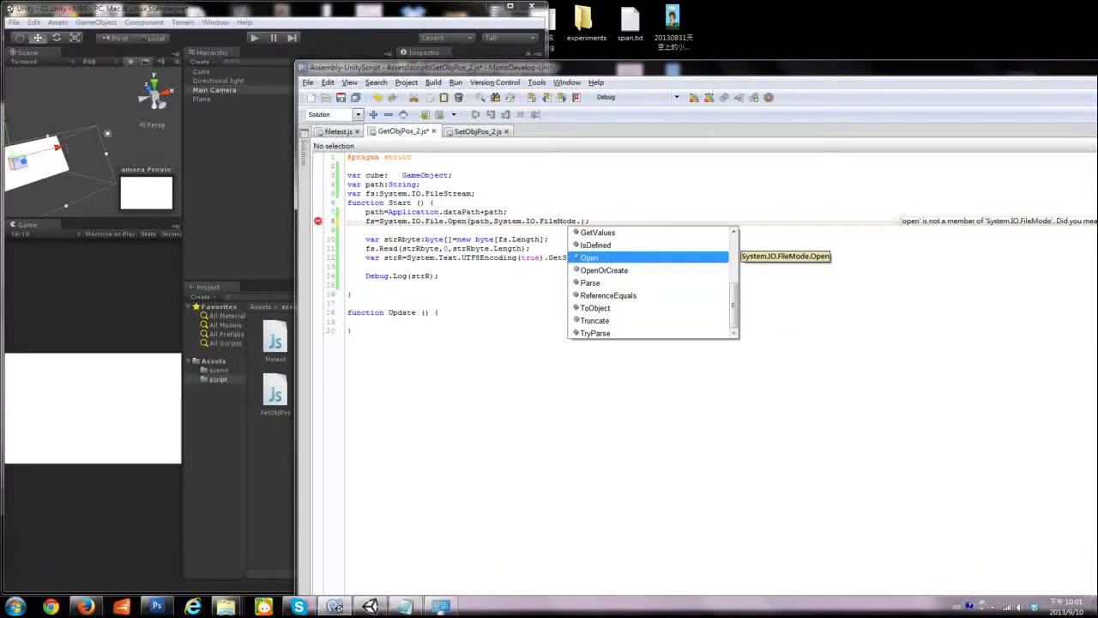
key("Return")
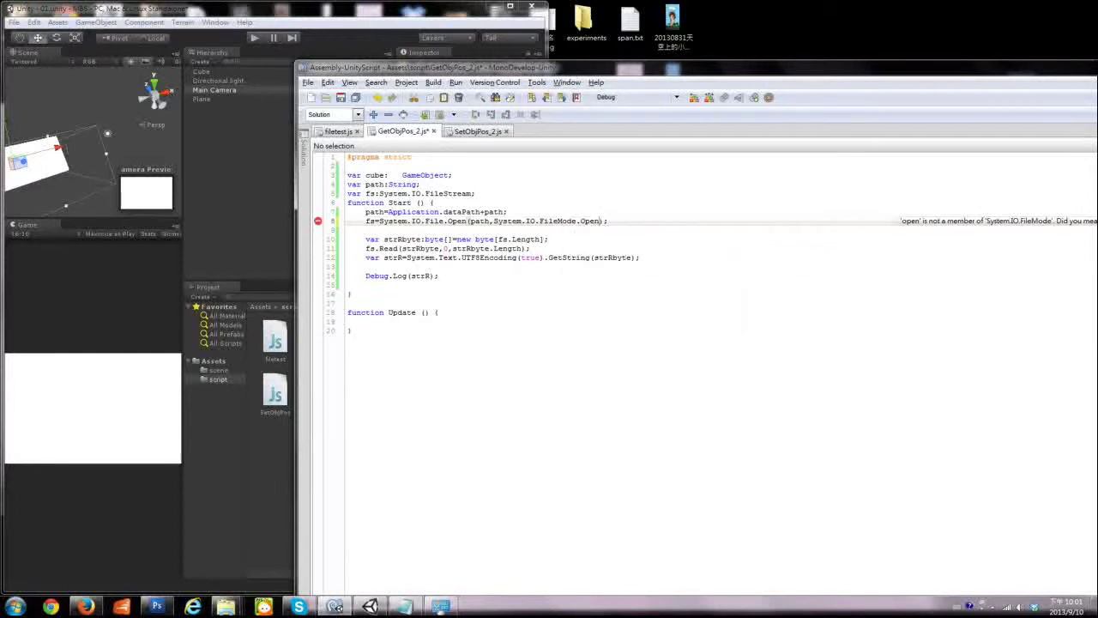
left_click(710, 100)
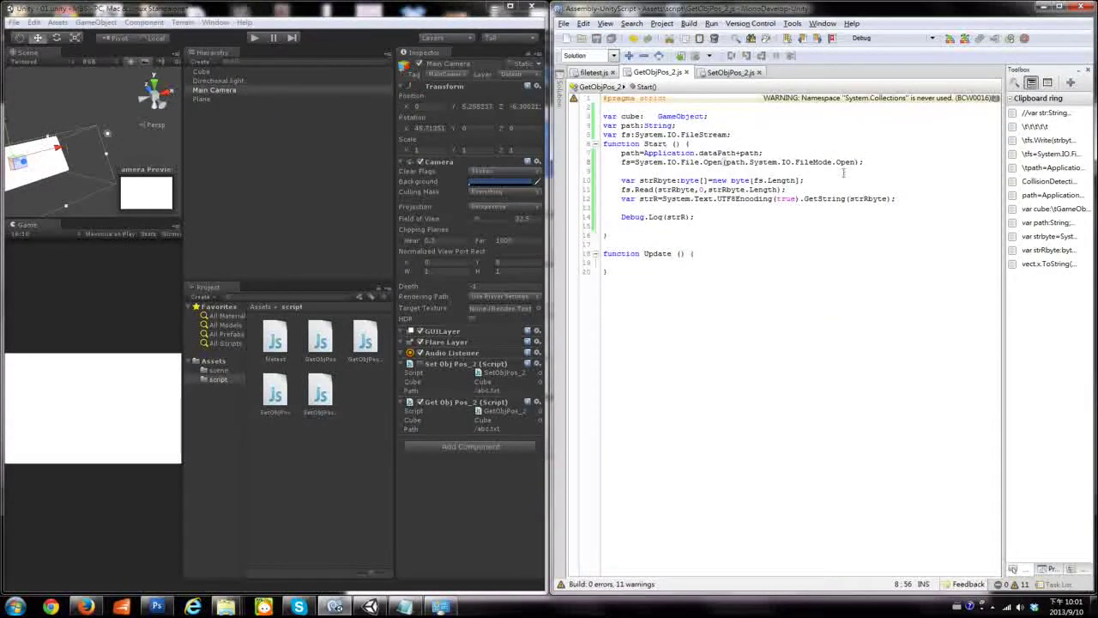
Switch to Unity and play the scene to run GetObjPos_2.js
left_click_drag(845, 162, 838, 162)
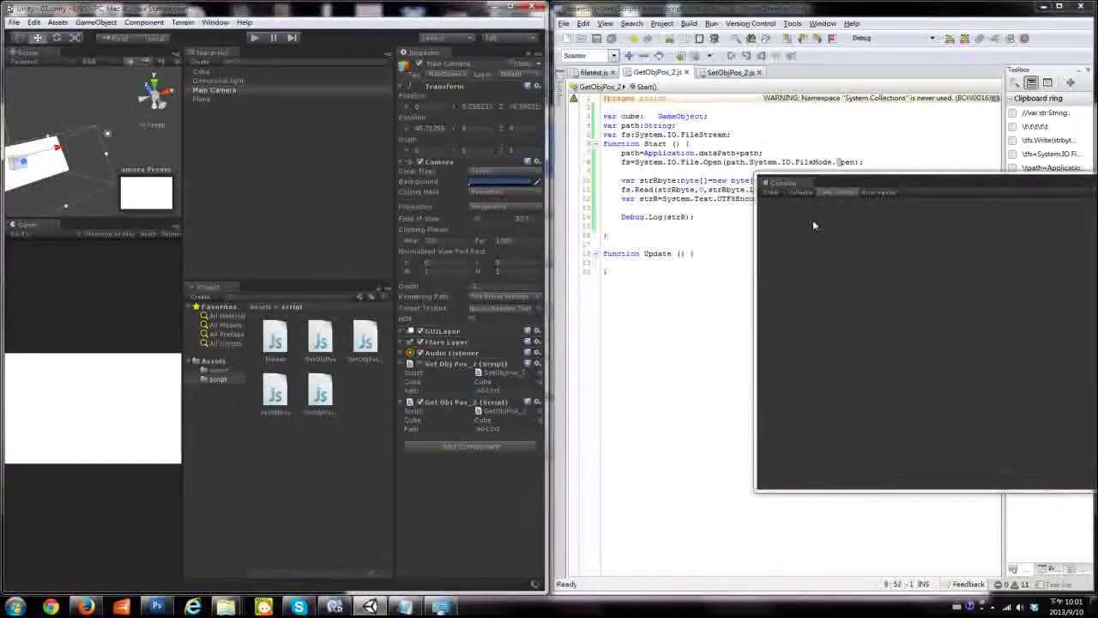
left_click(606, 234)
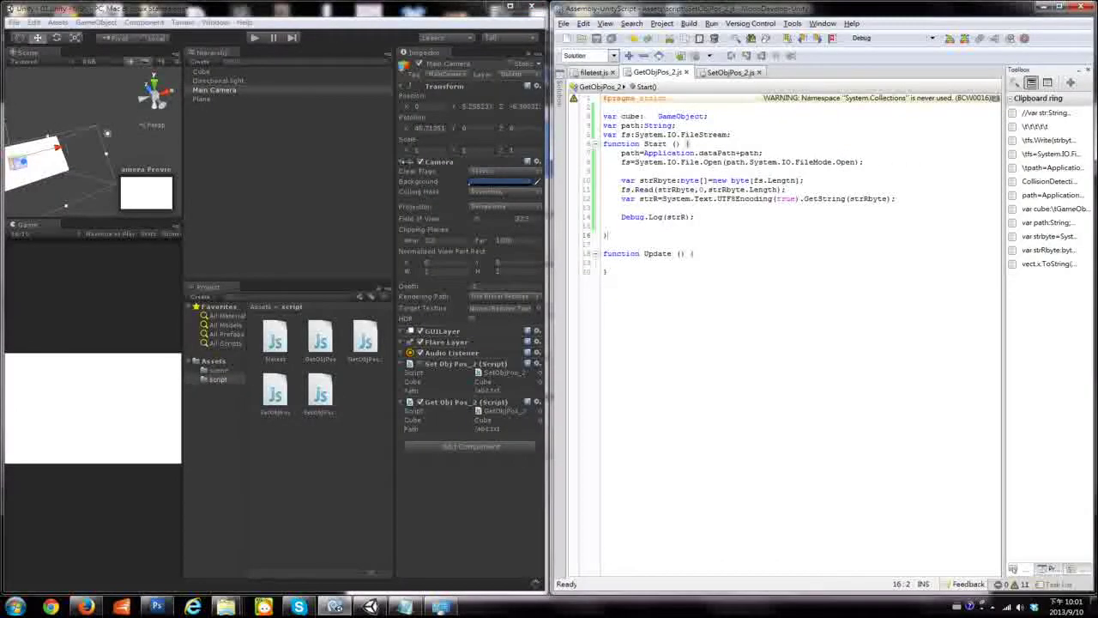
left_click(252, 39)
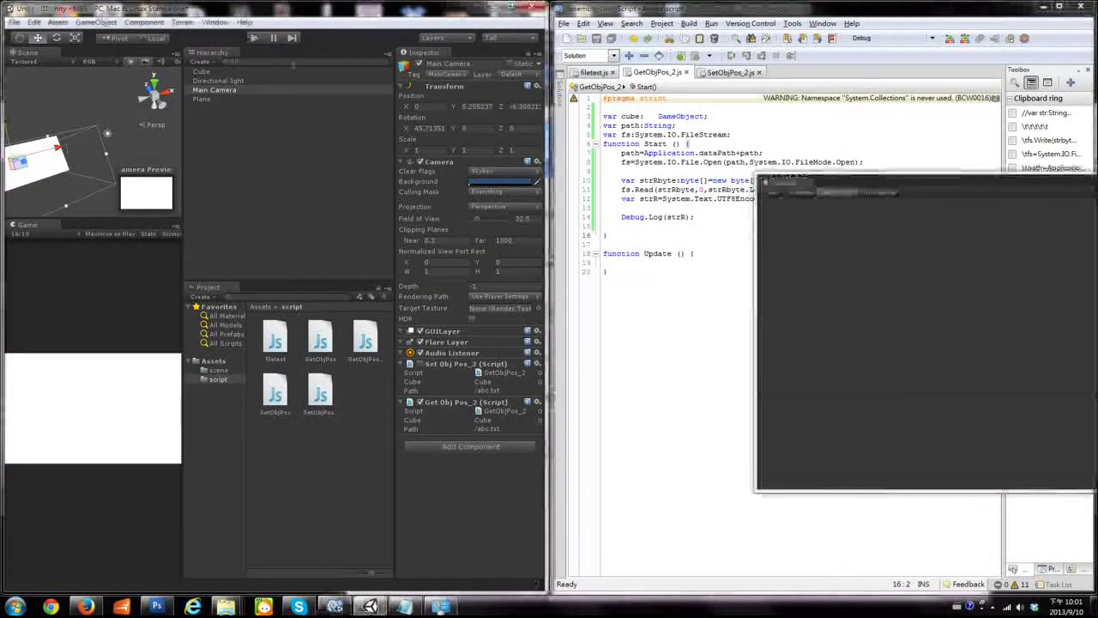
left_click(254, 38)
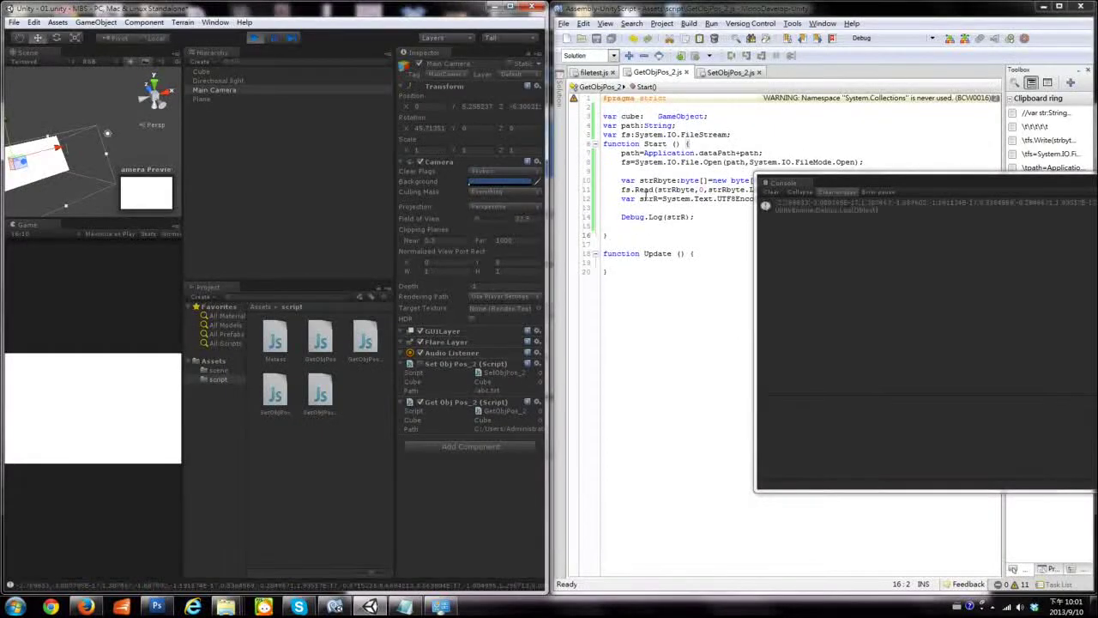
Open the Console log entry to read the comma-separated numbers loaded from abc.txt
double_click(648, 198)
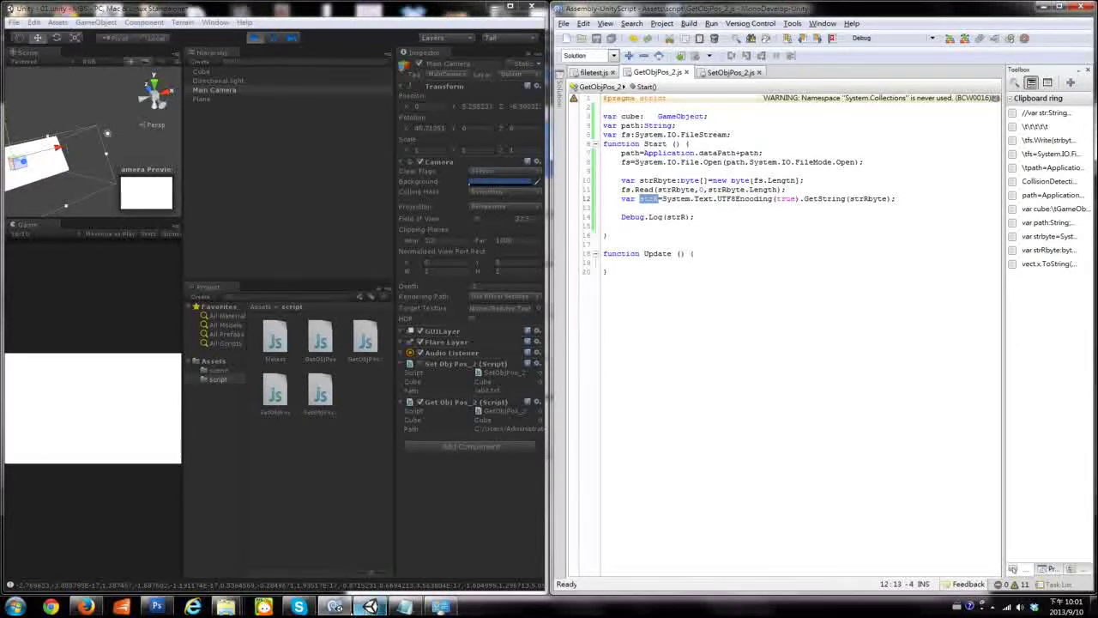
left_click(364, 550)
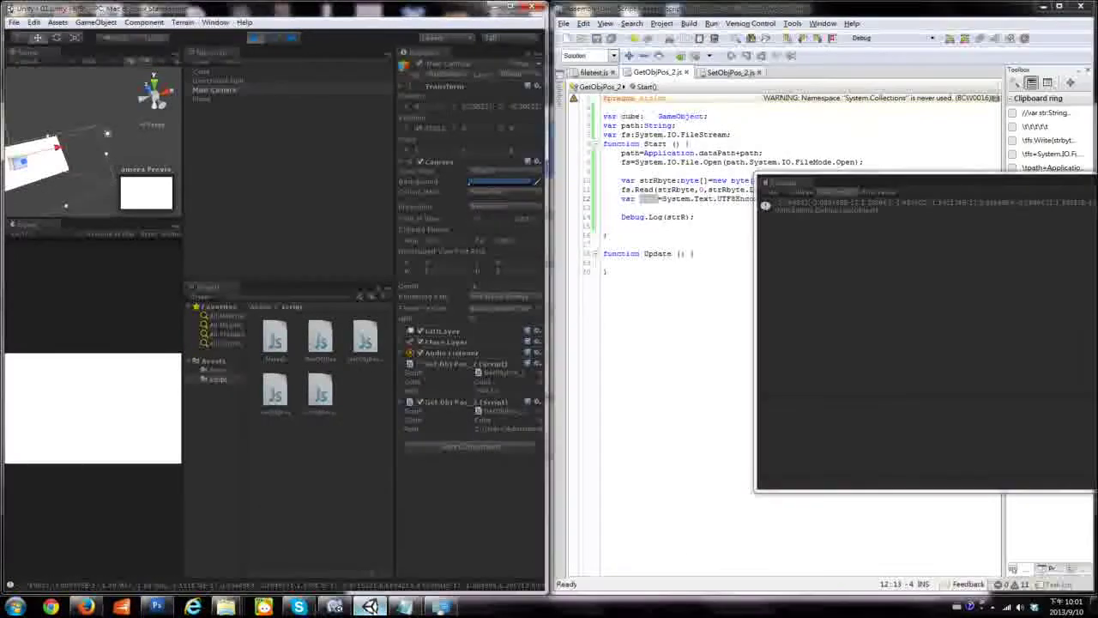
left_click(806, 202)
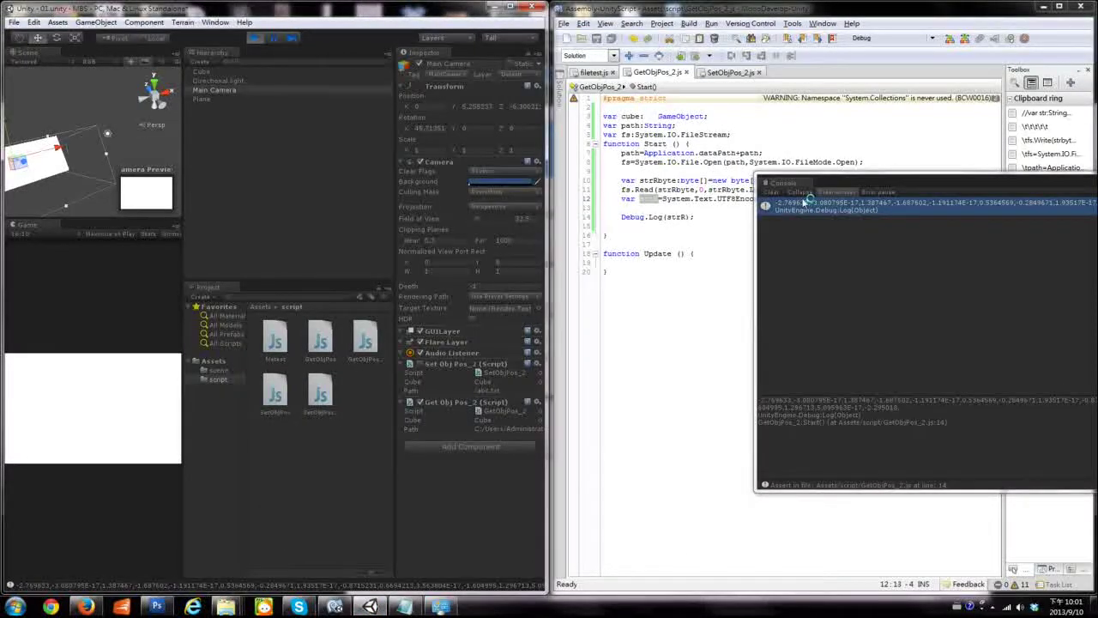
left_click_drag(863, 185, 204, 118)
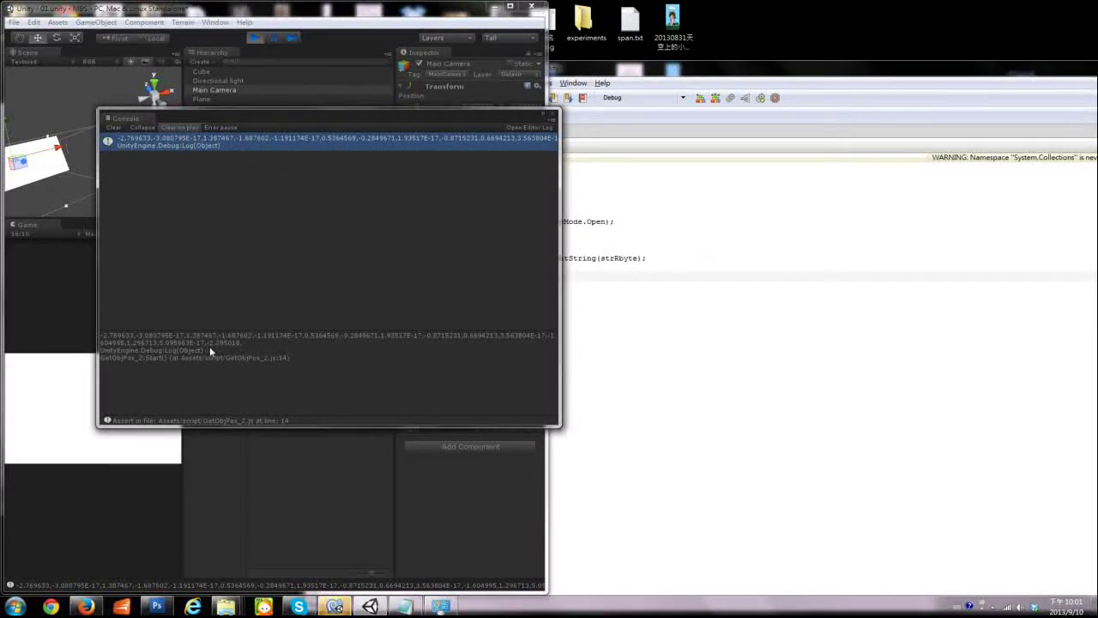
left_click_drag(250, 342, 94, 334)
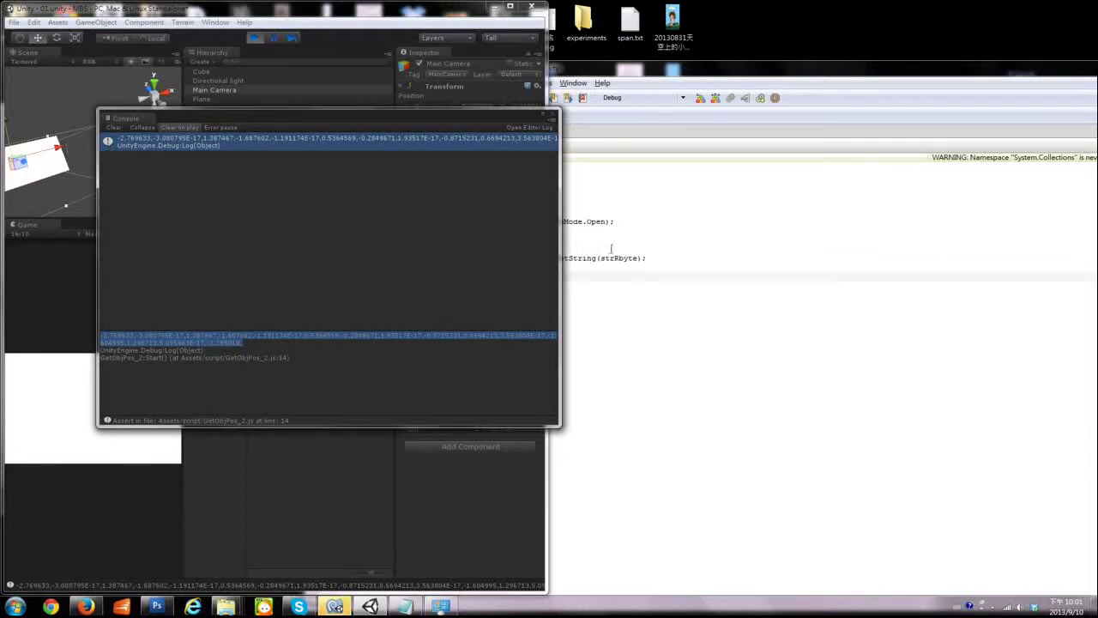
left_click(335, 607)
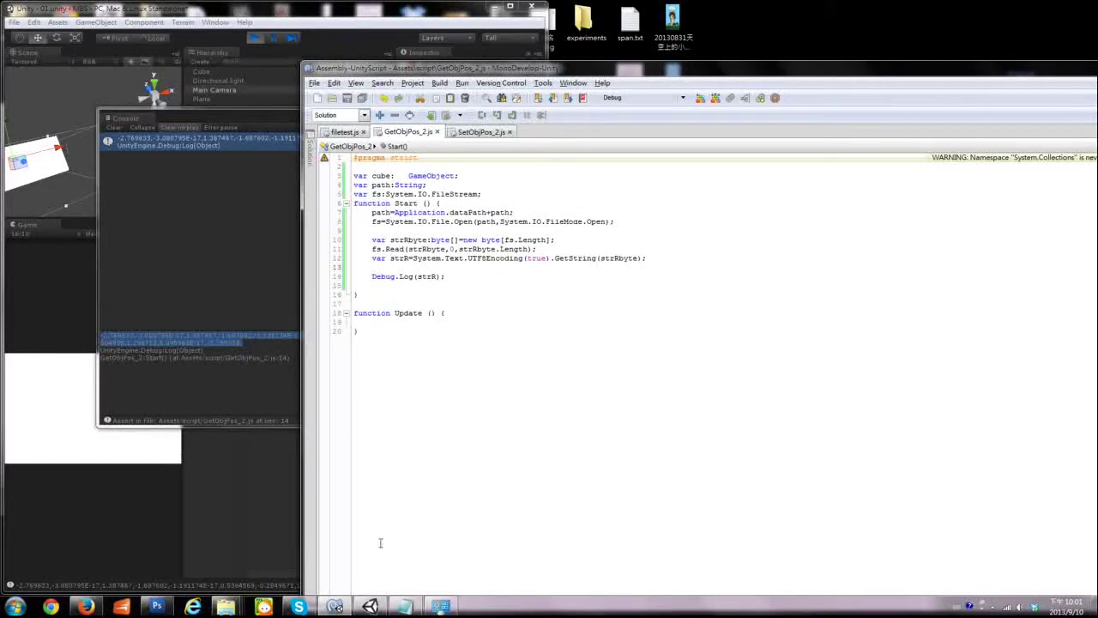
left_click(404, 607)
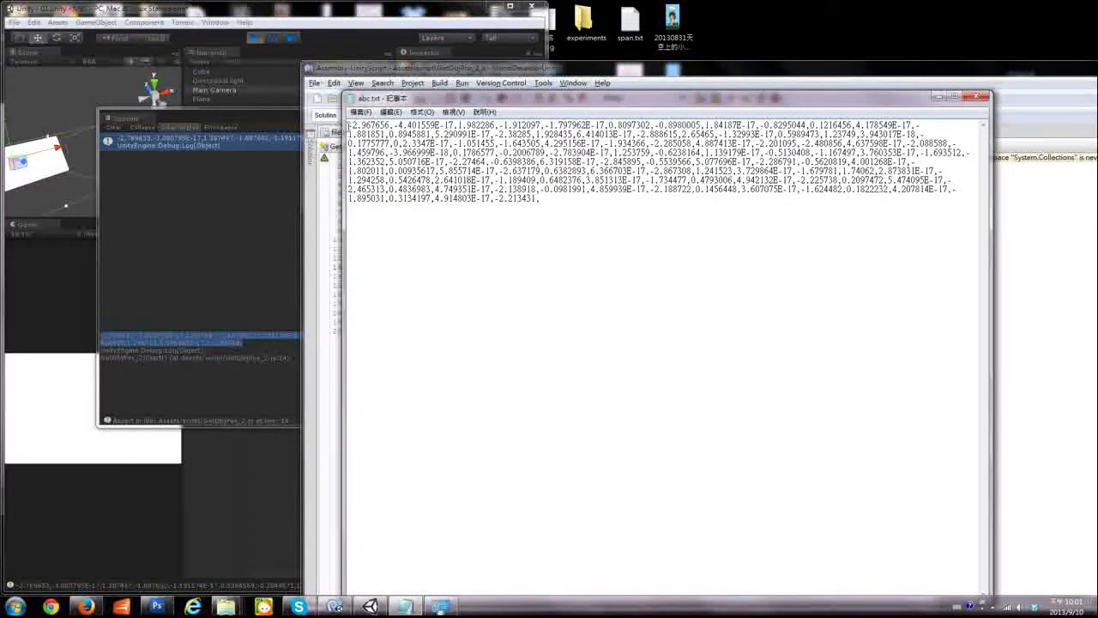
left_click_drag(350, 125, 385, 126)
left_click_drag(388, 125, 393, 125)
left_click_drag(391, 125, 348, 125)
left_click_drag(393, 125, 455, 125)
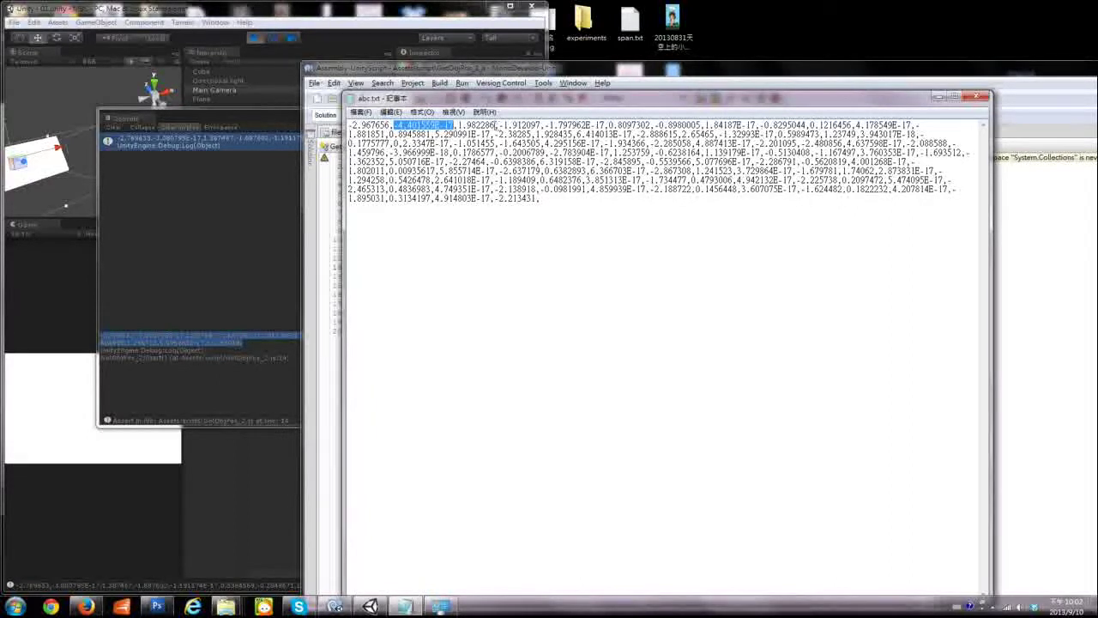
left_click_drag(496, 125, 357, 115)
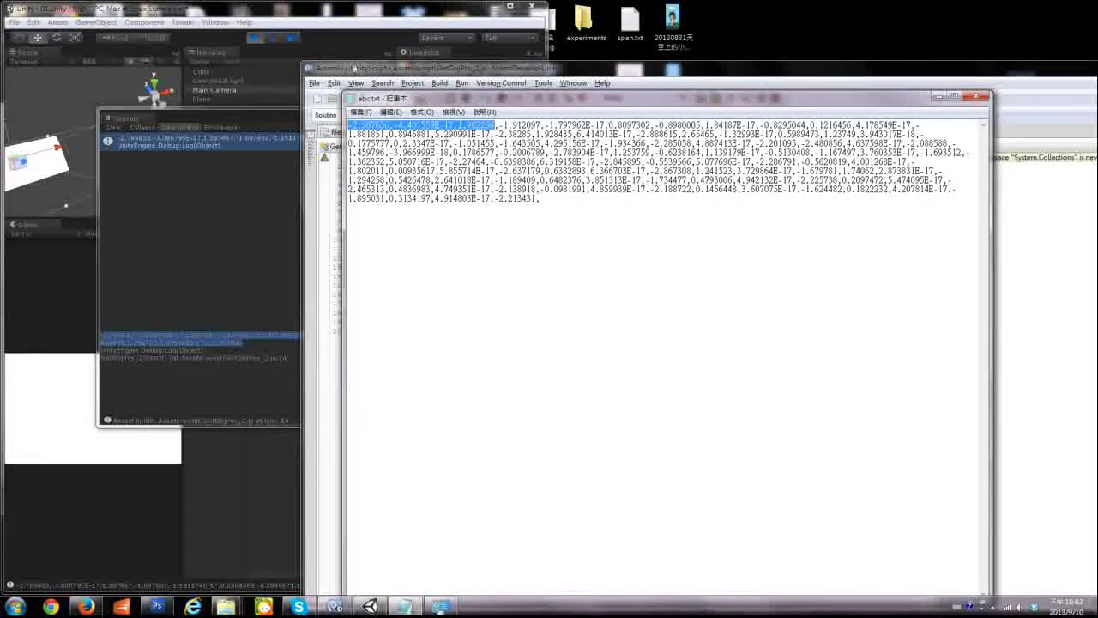
left_click(397, 68)
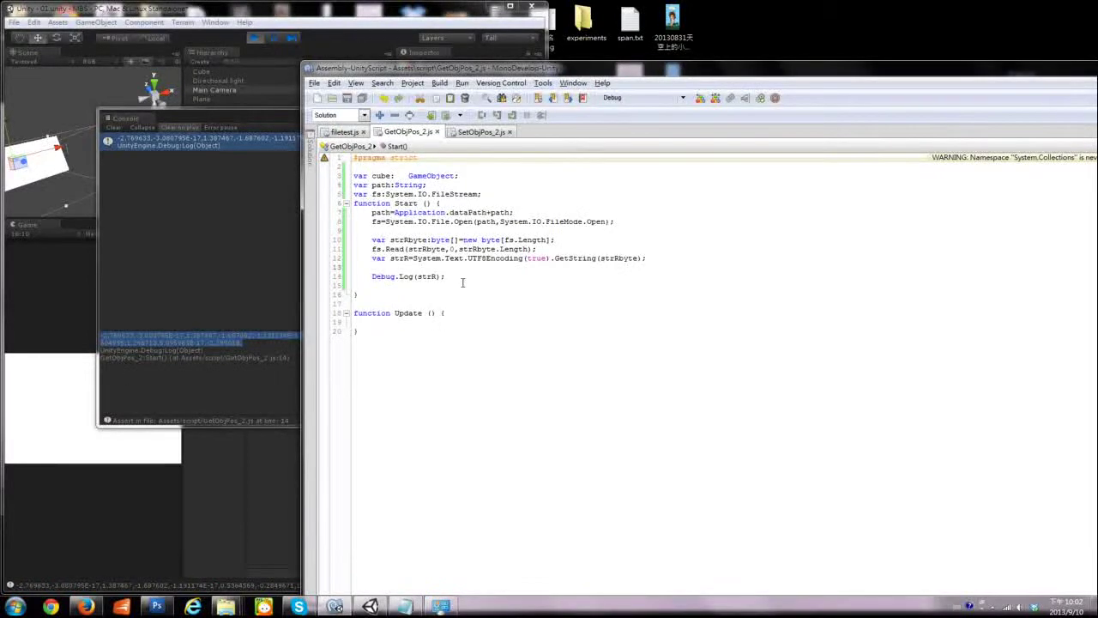
Add blank lines above Debug.Log and review the strRbyte and strR declarations
key("Return")
key("Return")
key("Return")
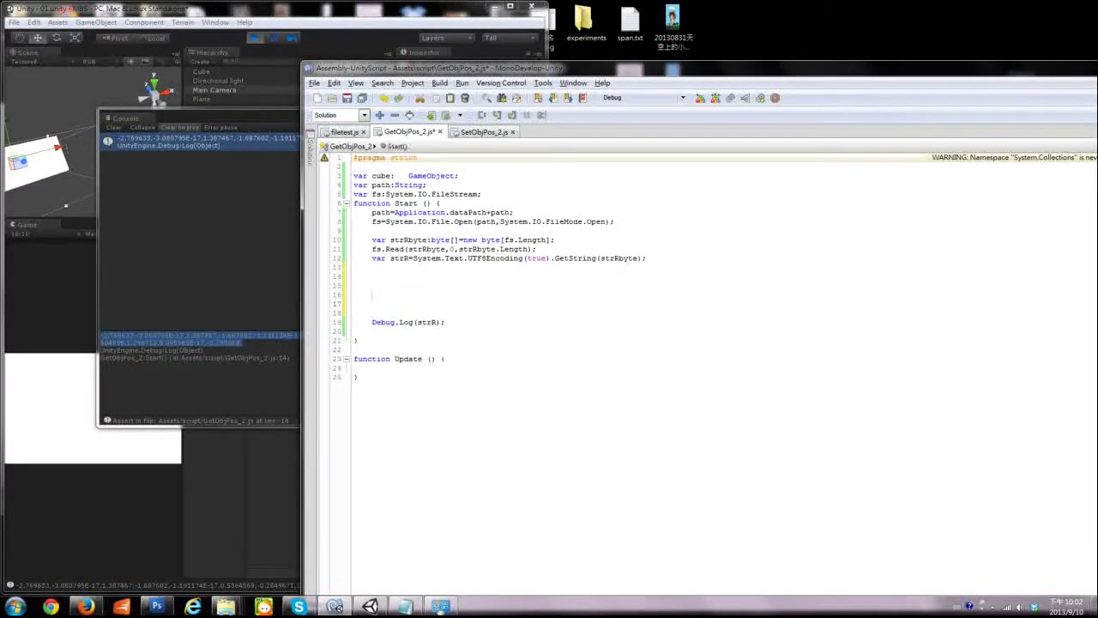
left_click(372, 276)
double_click(513, 248)
double_click(399, 257)
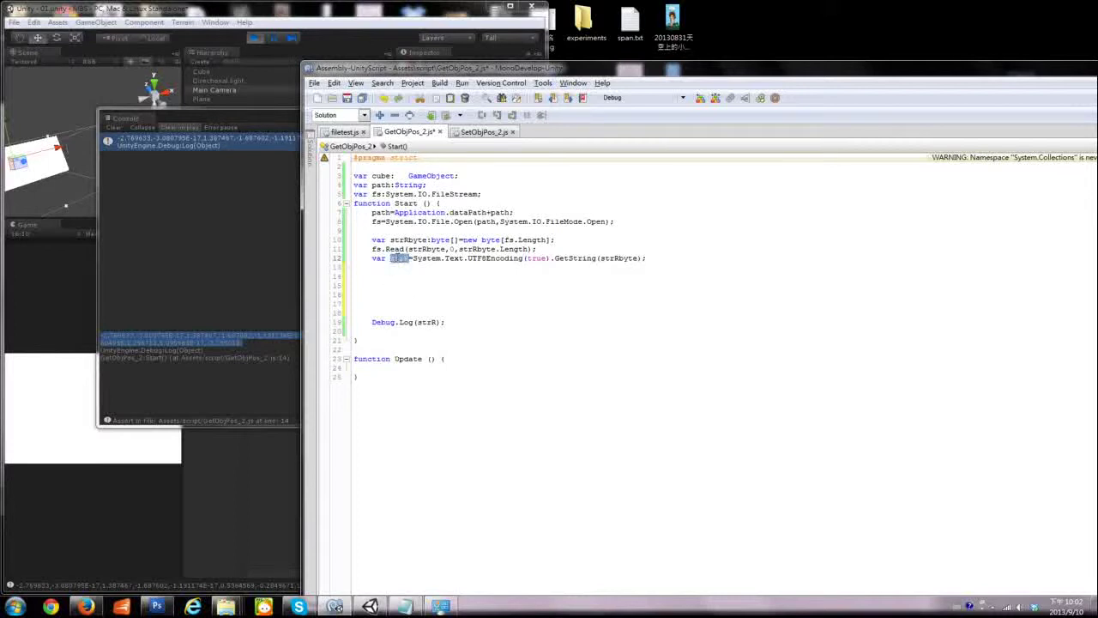
left_click(412, 232)
triple_click(415, 240)
left_click(411, 241)
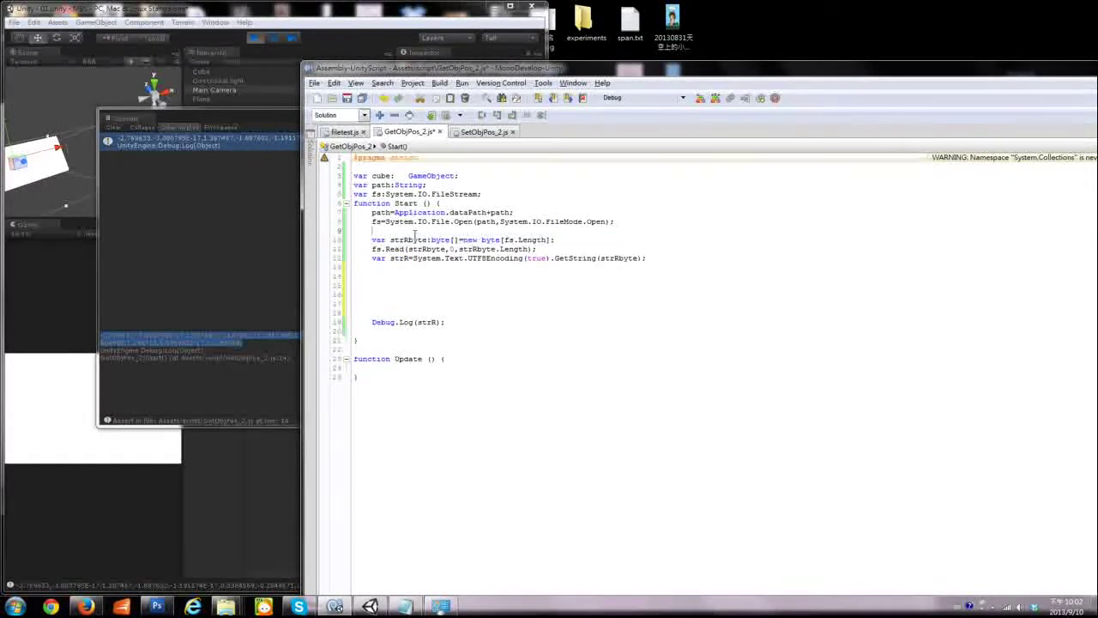
double_click(410, 240)
double_click(400, 257)
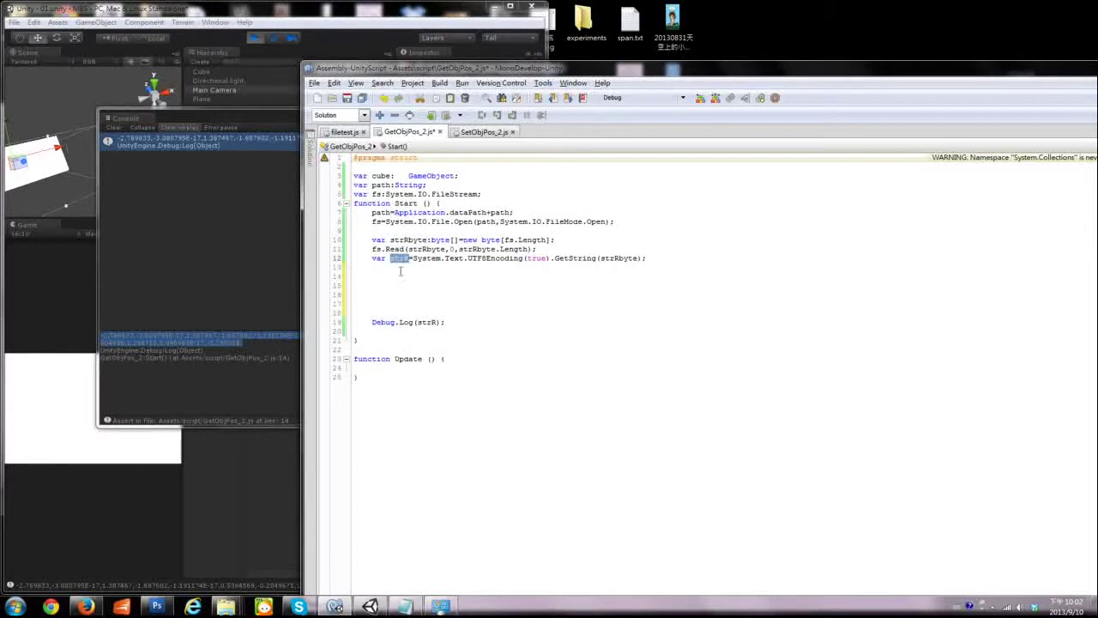
left_click(403, 306)
Begin the loop for(var i=0;i< and comment it out with //, adding a line above
type("for")
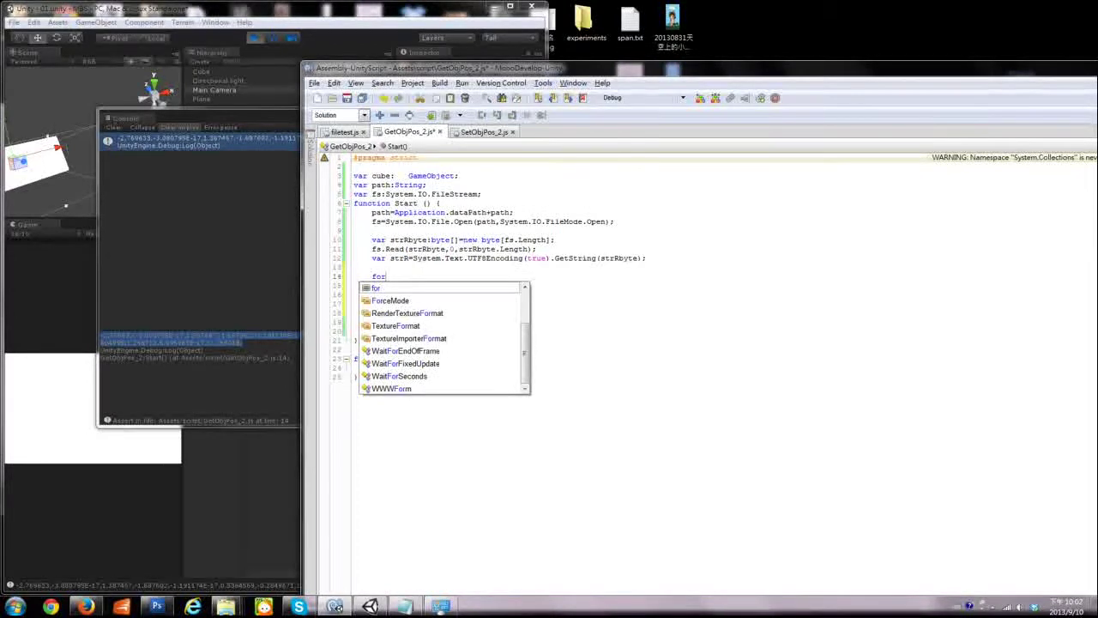
type("(")
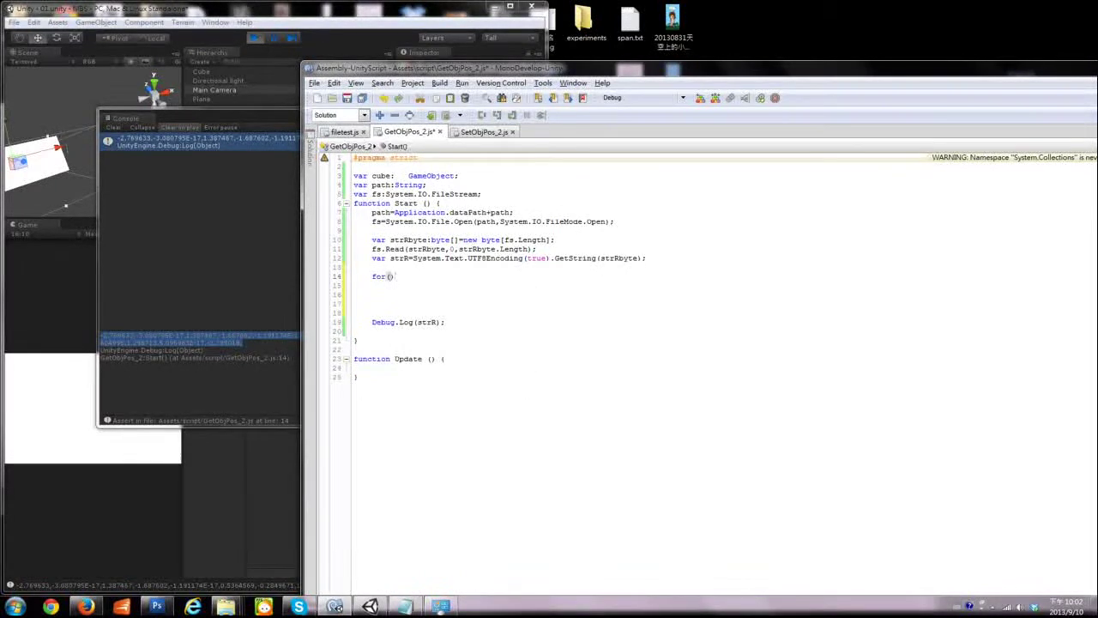
type("i")
key("BackSpace")
type("var ")
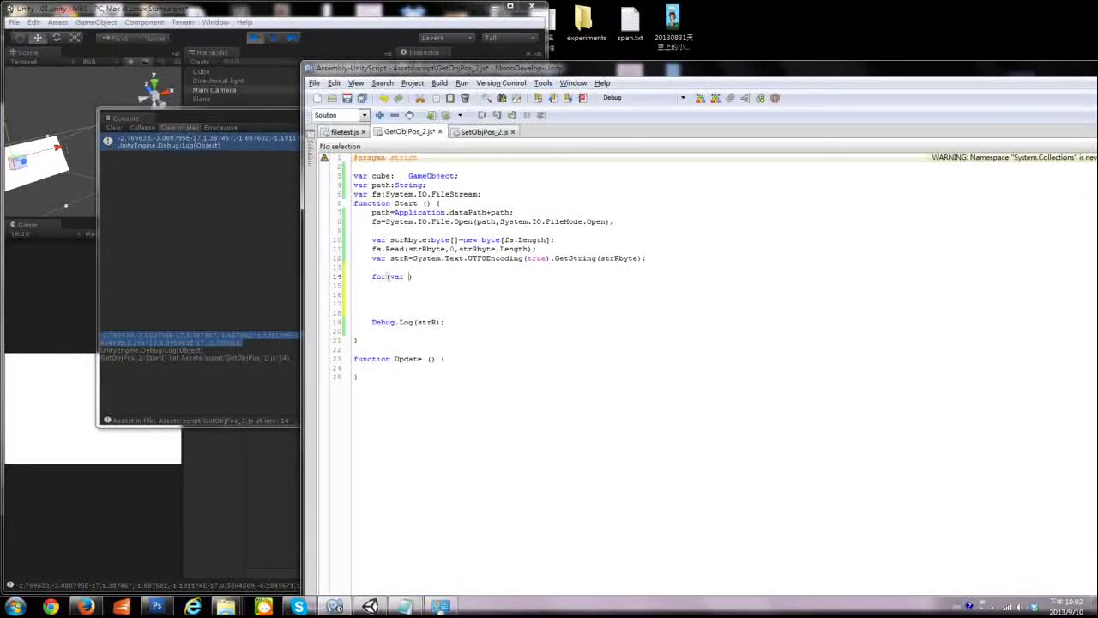
type("i=0;")
type("i<st")
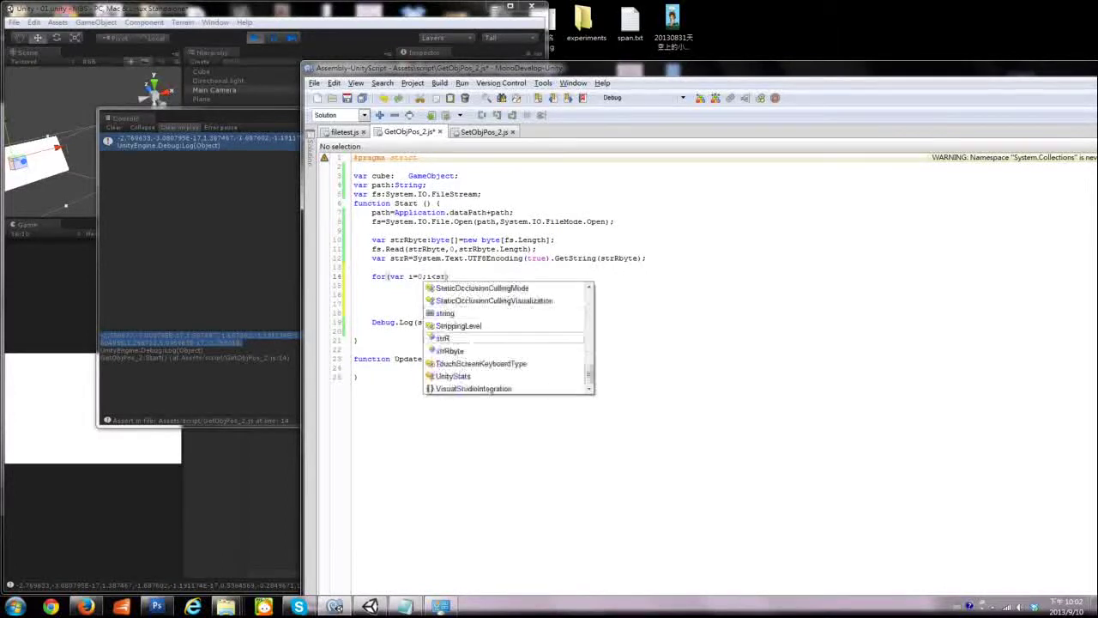
type("rR")
key("Escape")
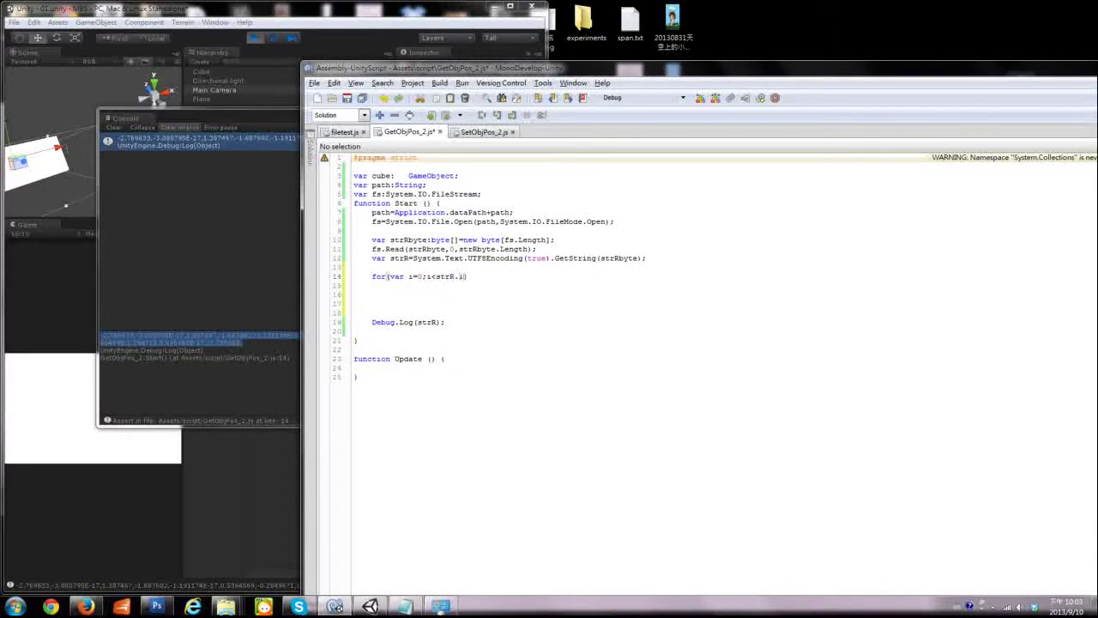
key("shift+Left")
key("shift+Left")
key("shift+Left")
key("BackSpace")
type("//")
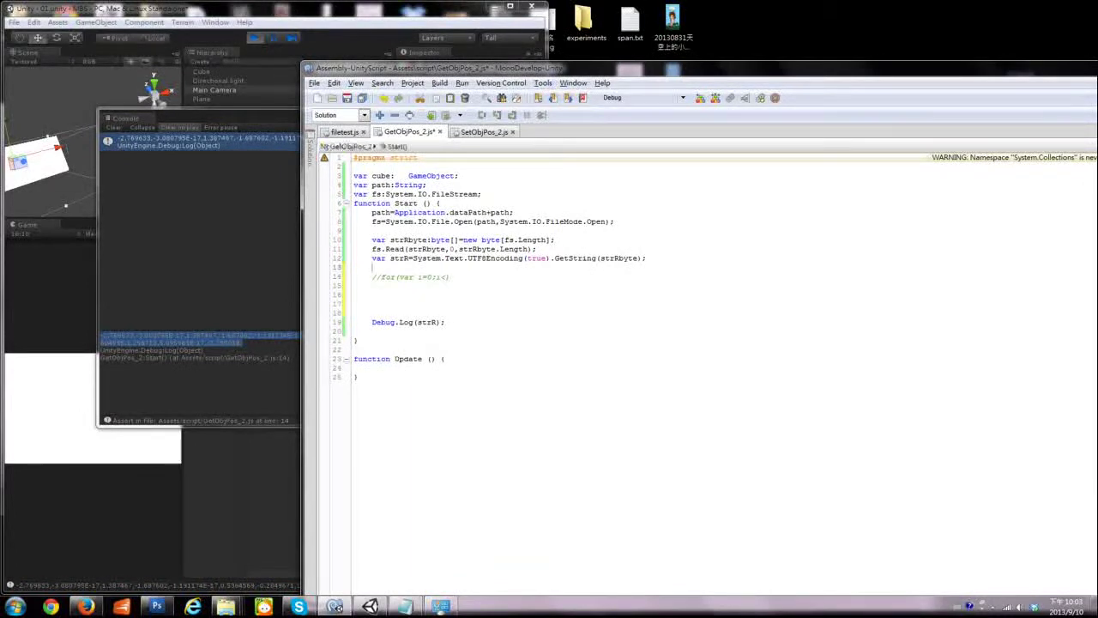
key("Up")
key("End")
key("Return")
Type strR.l to browse the string member suggestions, then erase it
type("strR.l")
key("Down")
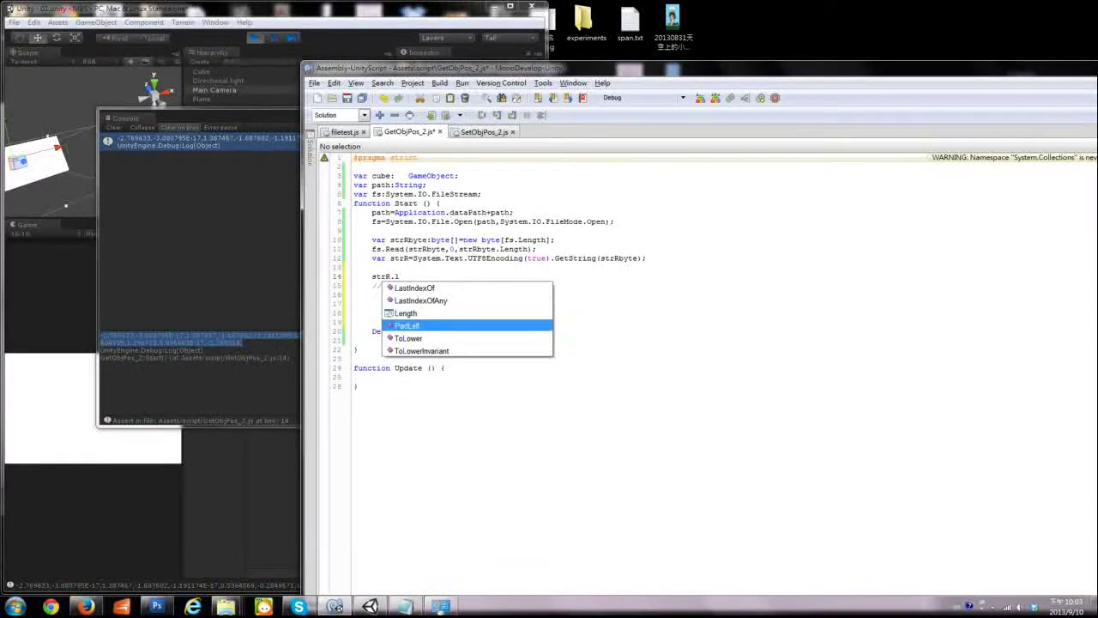
key("Up")
key("Escape")
key("BackSpace")
key("BackSpace")
key("BackSpace")
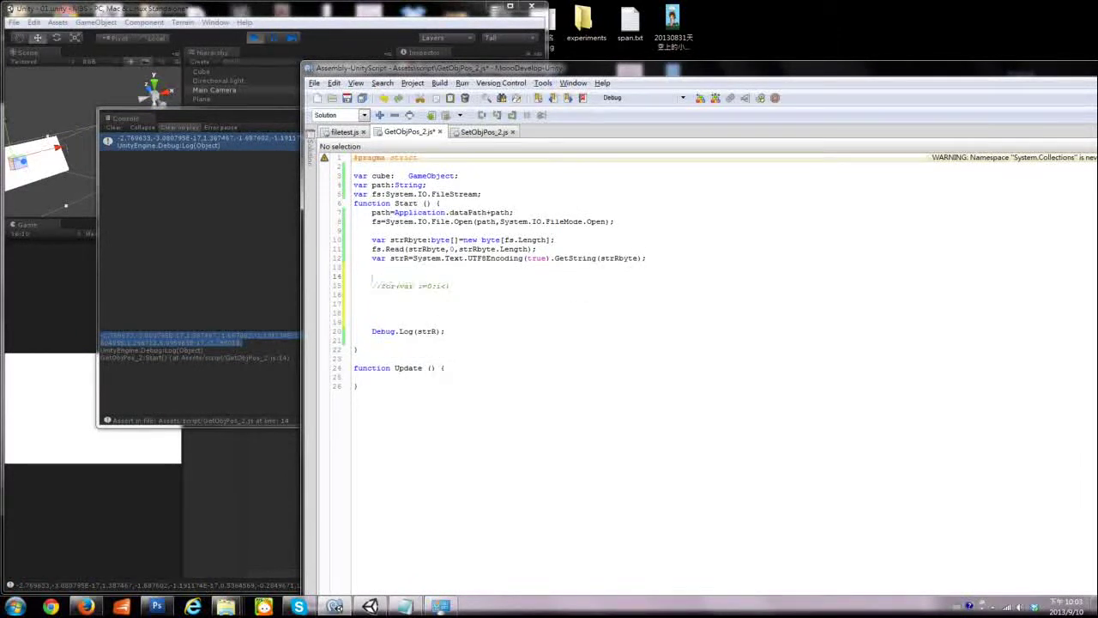
Uncomment and complete the loop as for(var i=0;i<strR.Length;i=i+1) with empty braces
key("Down")
key("Home")
key("Delete")
key("Delete")
type("strR.Length;")
type("i+")
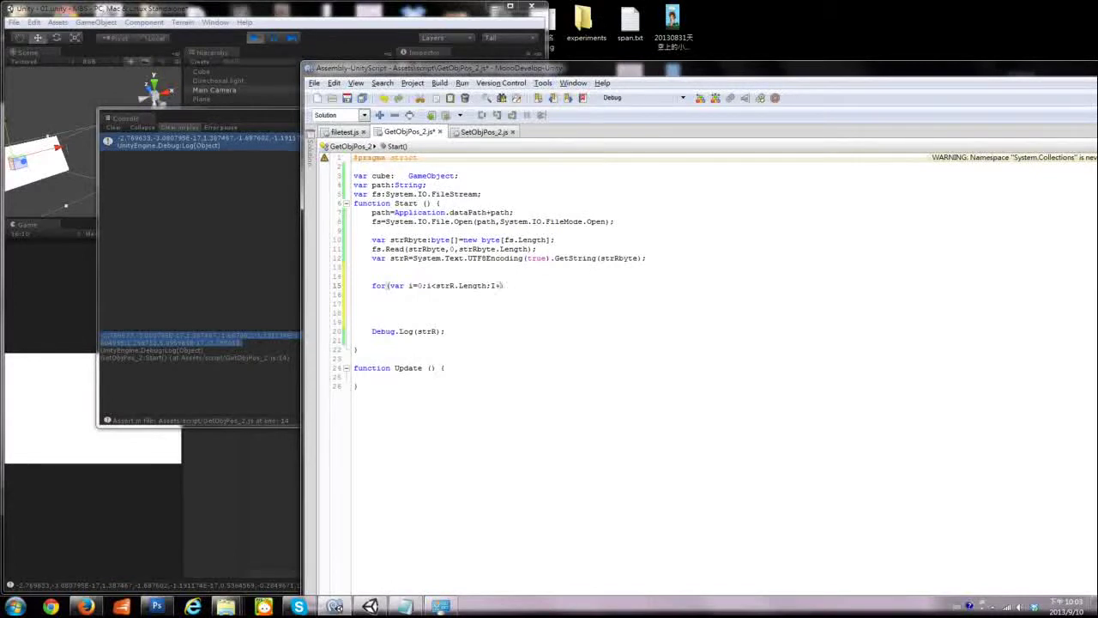
type("+")
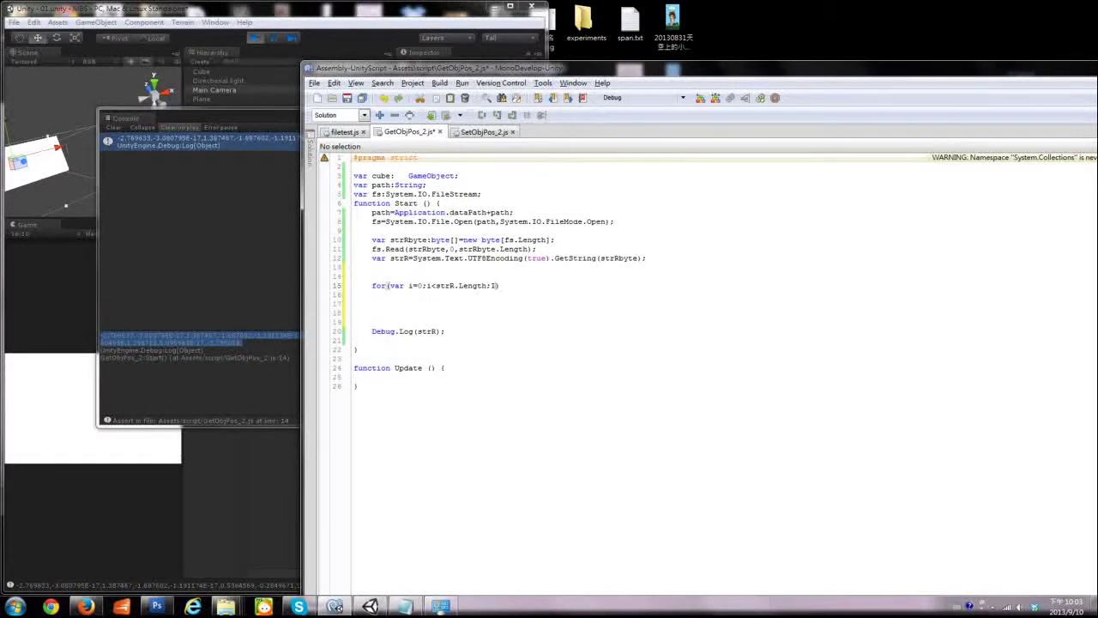
key("BackSpace")
key("BackSpace")
type("i=i")
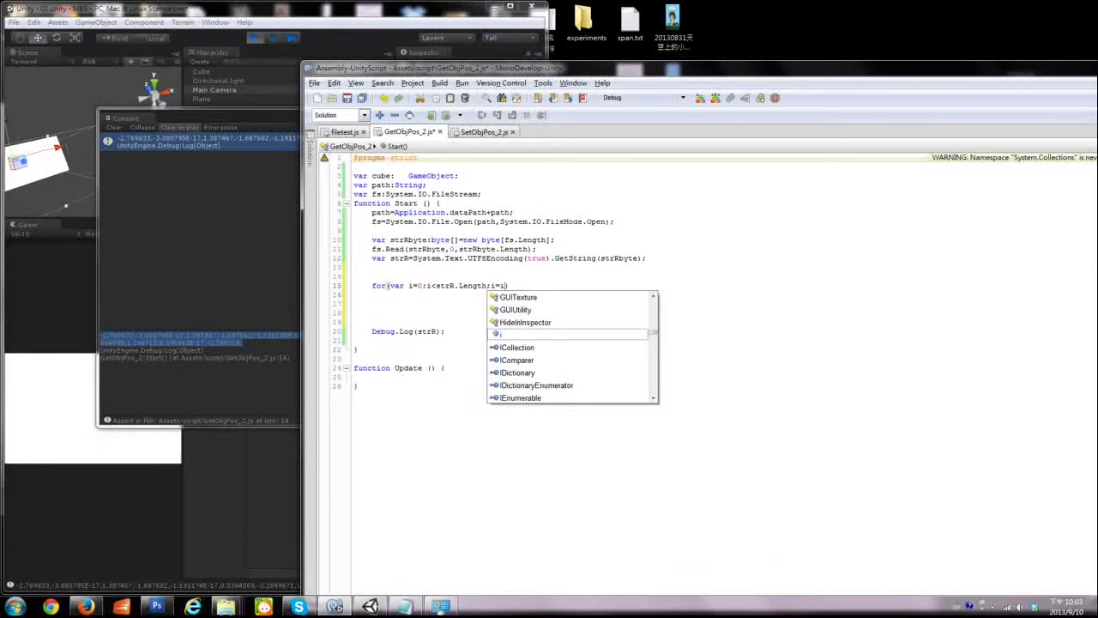
type("+")
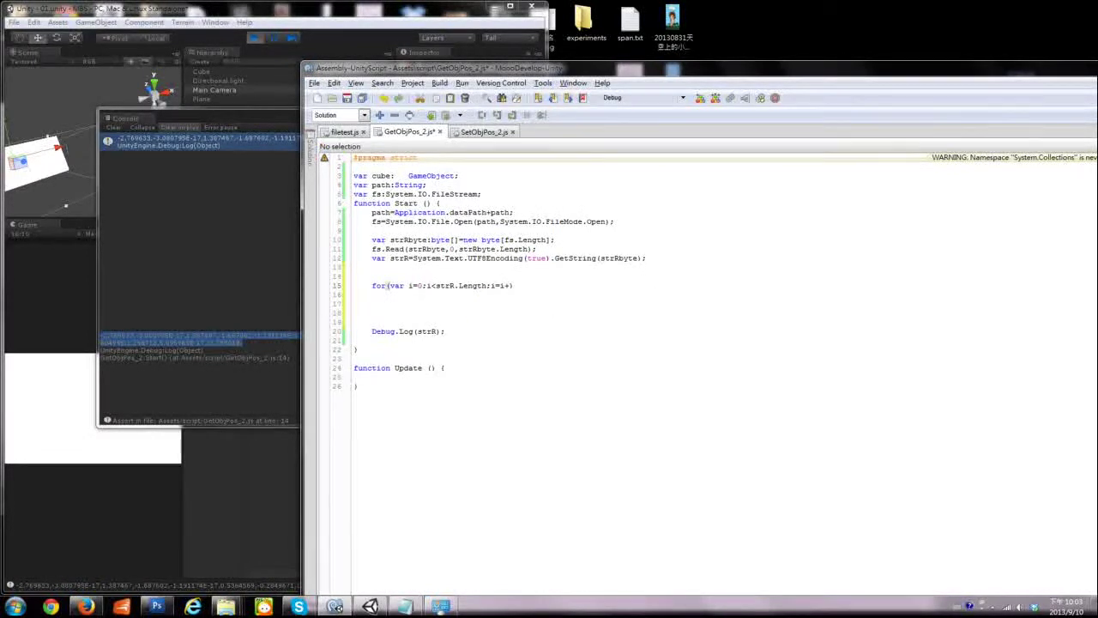
type("1")
key("End")
key("Return")
key("Return")
type("}")
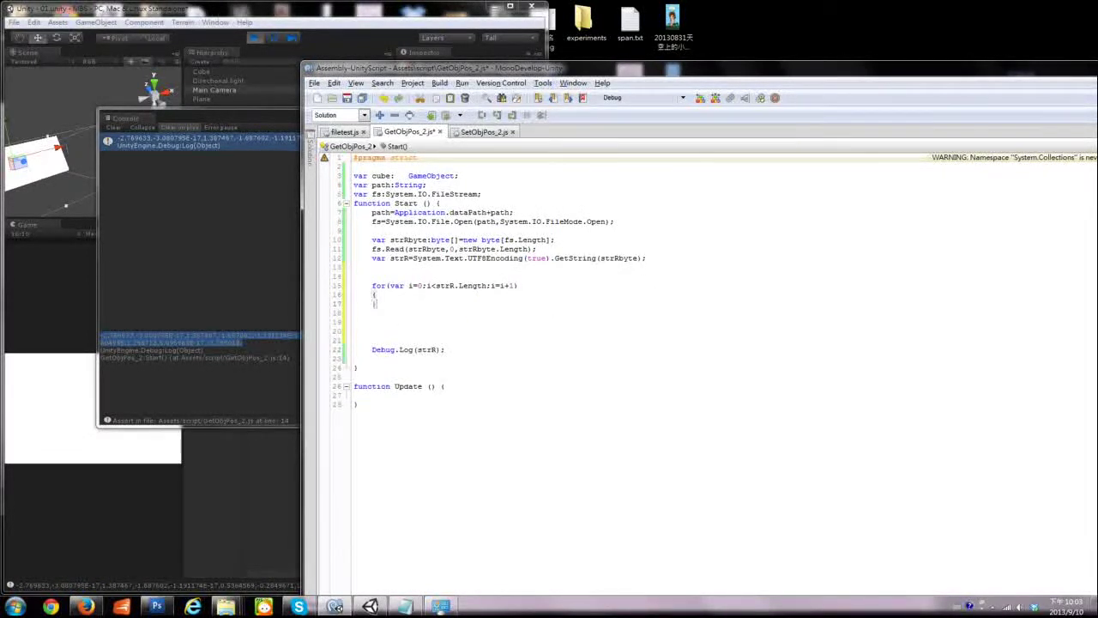
key("Up")
key("Return")
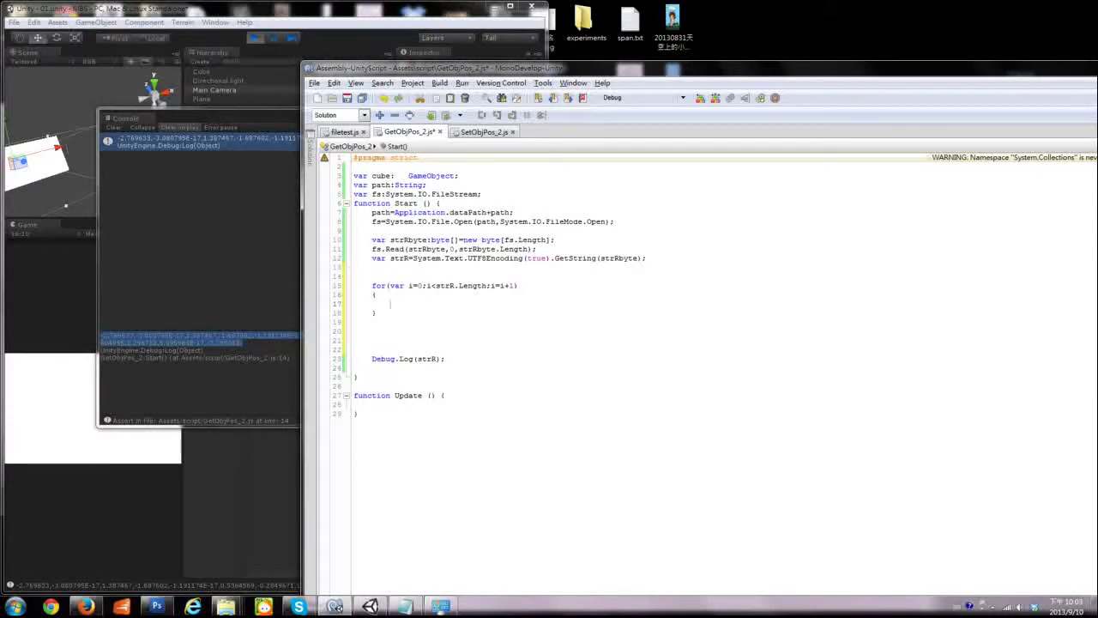
Add a trial if(true) block inside the loop, then delete it
type("i")
type("f(")
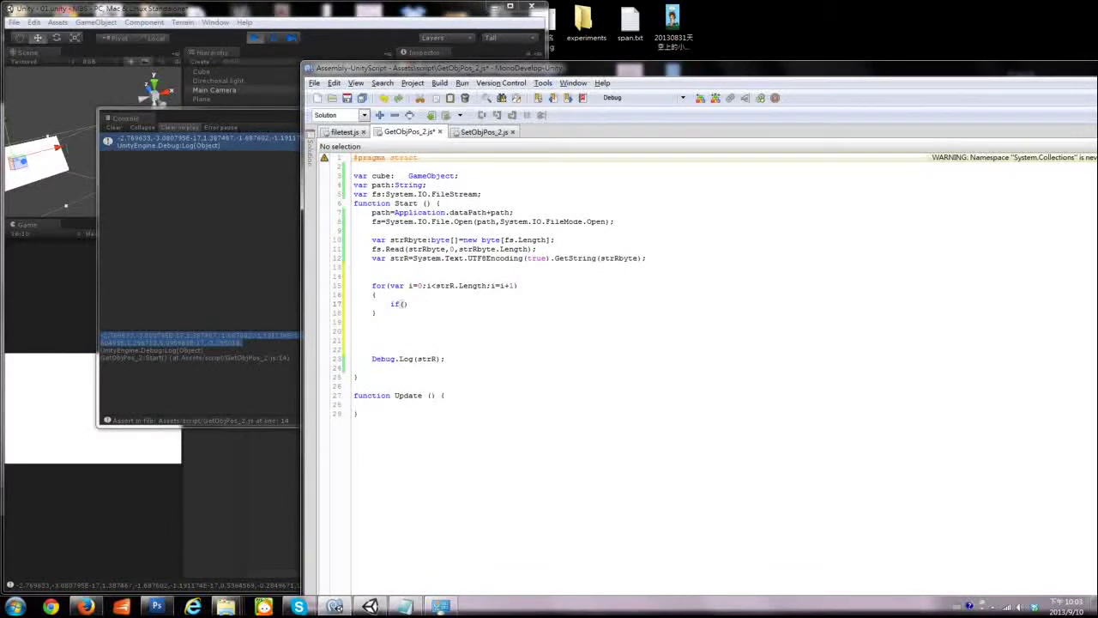
type("ture")
key("BackSpace")
key("BackSpace")
key("BackSpace")
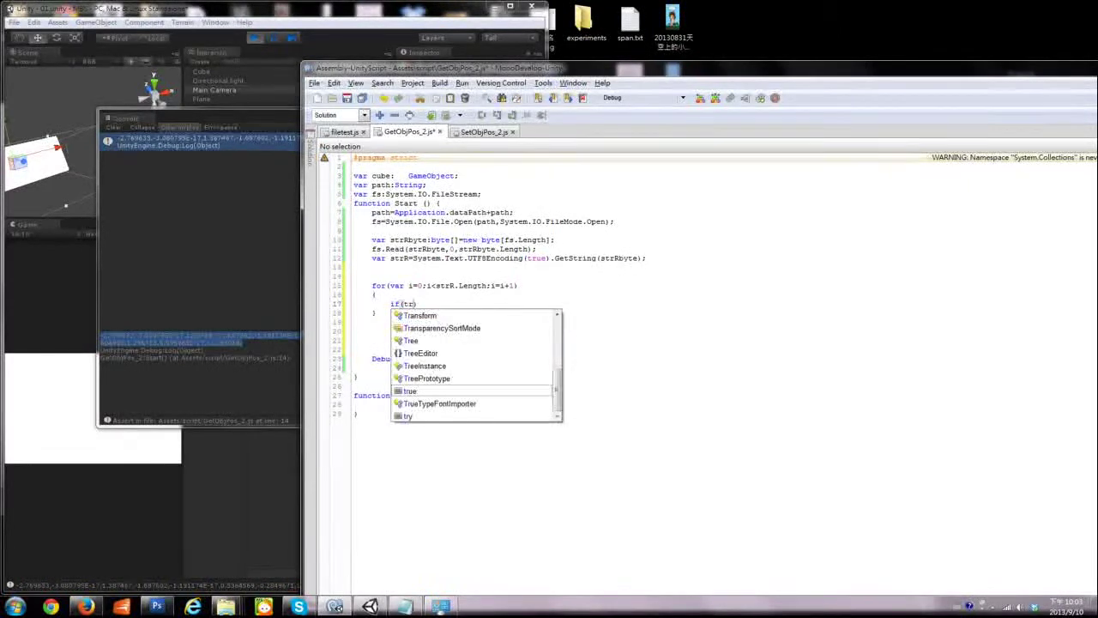
type("rue)")
key("Return")
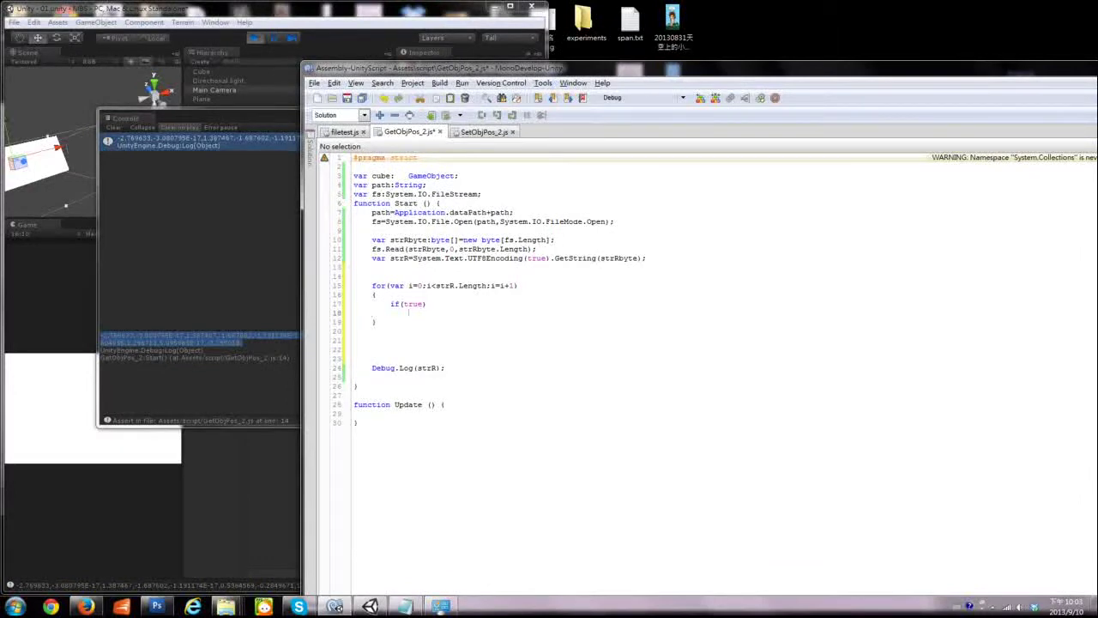
type("asdfasdf;k")
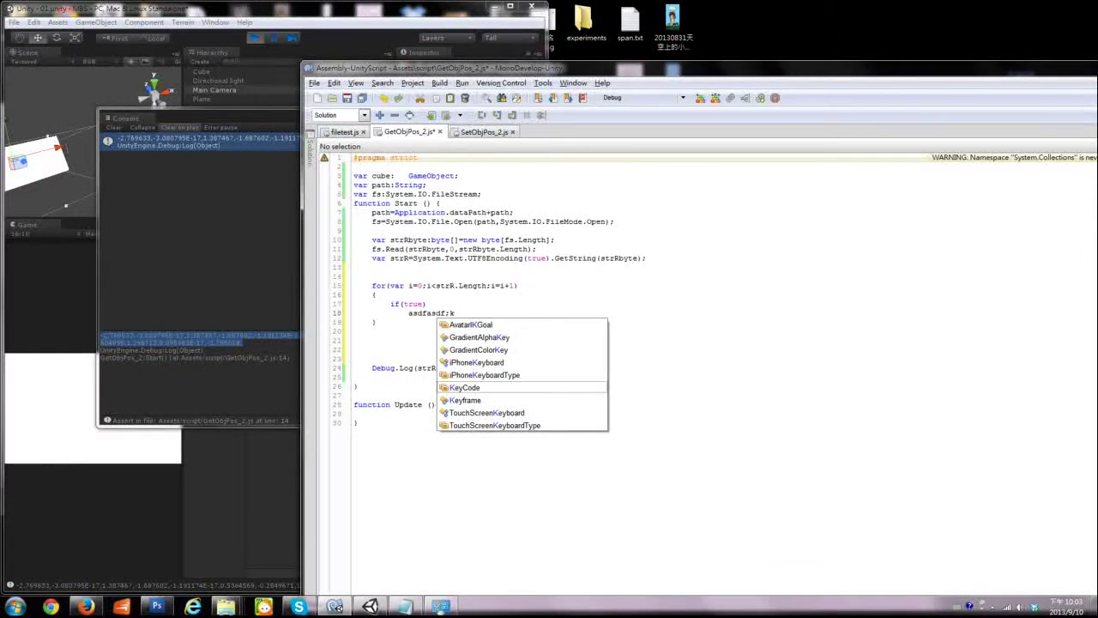
key("BackSpace")
key("BackSpace")
key("BackSpace")
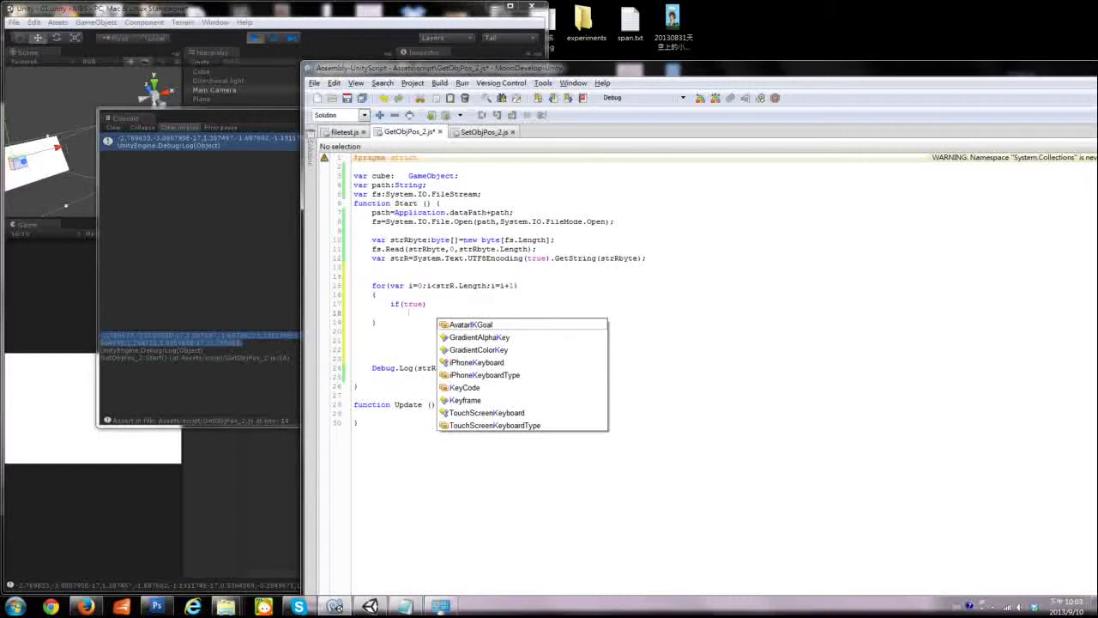
key("BackSpace")
key("BackSpace")
key("BackSpace")
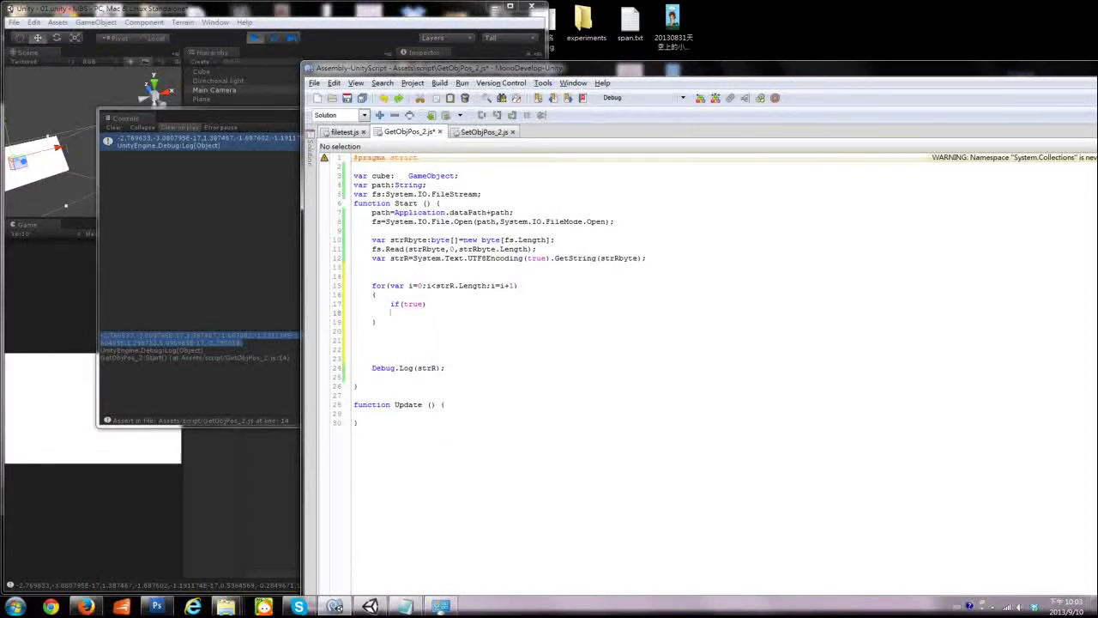
type("{")
key("Return")
key("Return")
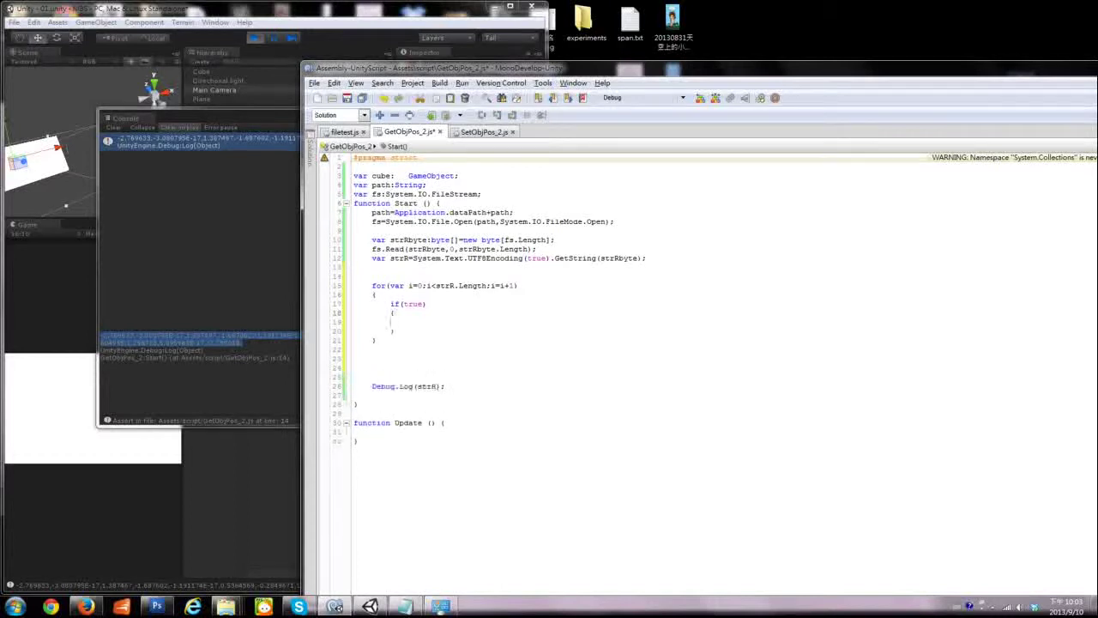
key("shift+Up")
key("shift+Up")
key("shift+Up")
key("BackSpace")
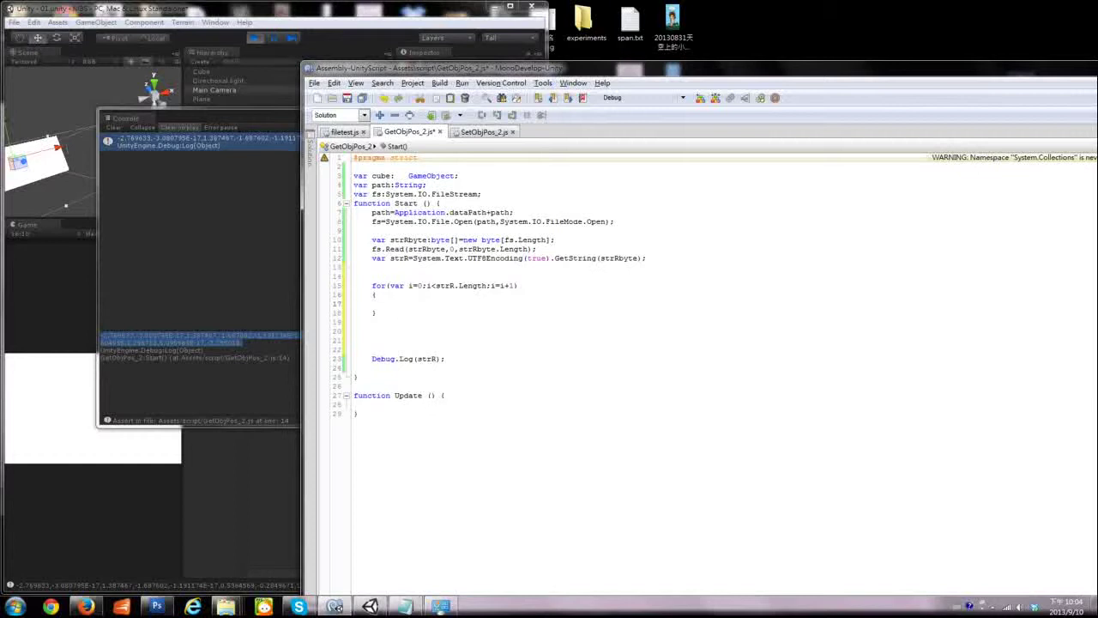
key("ctrl+space")
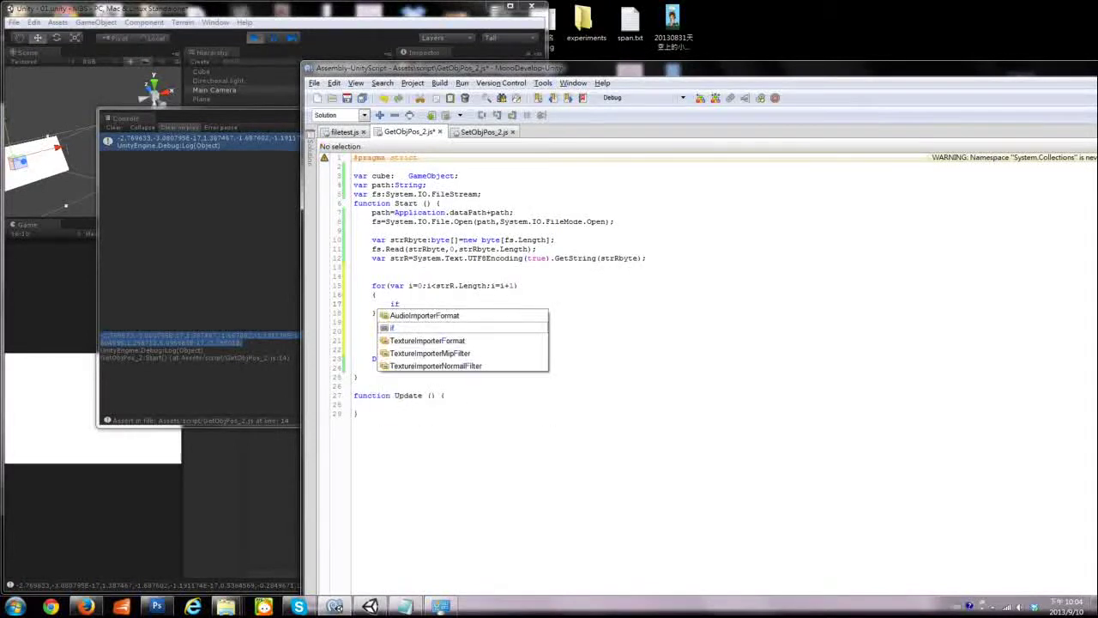
Add the condition if(strR[i]==",") inside the for loop
key("Escape")
type("if(")
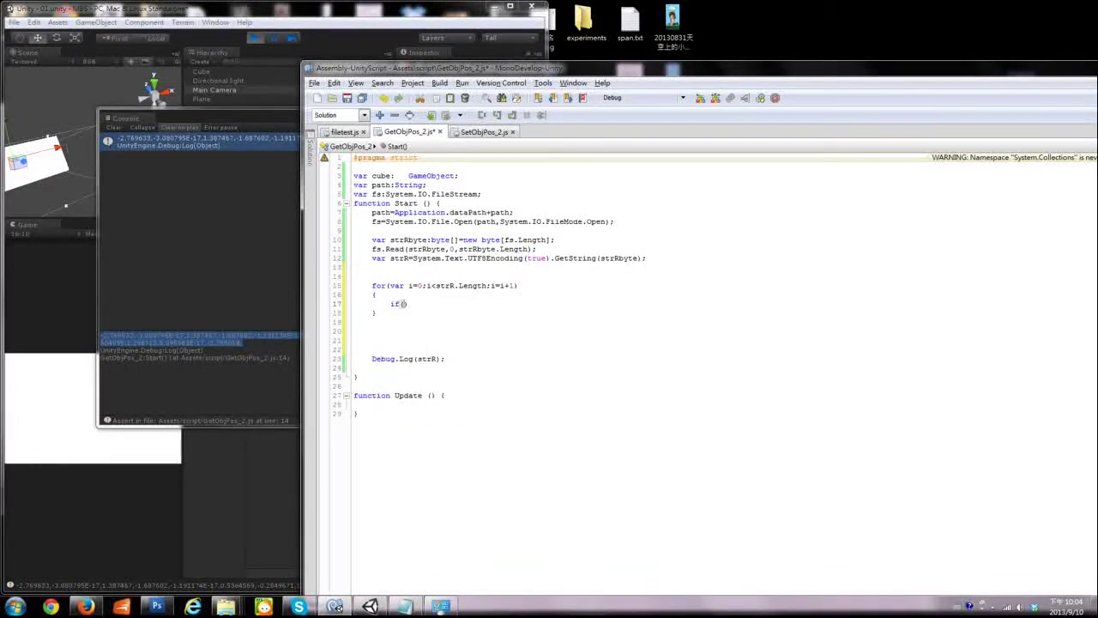
type("strR")
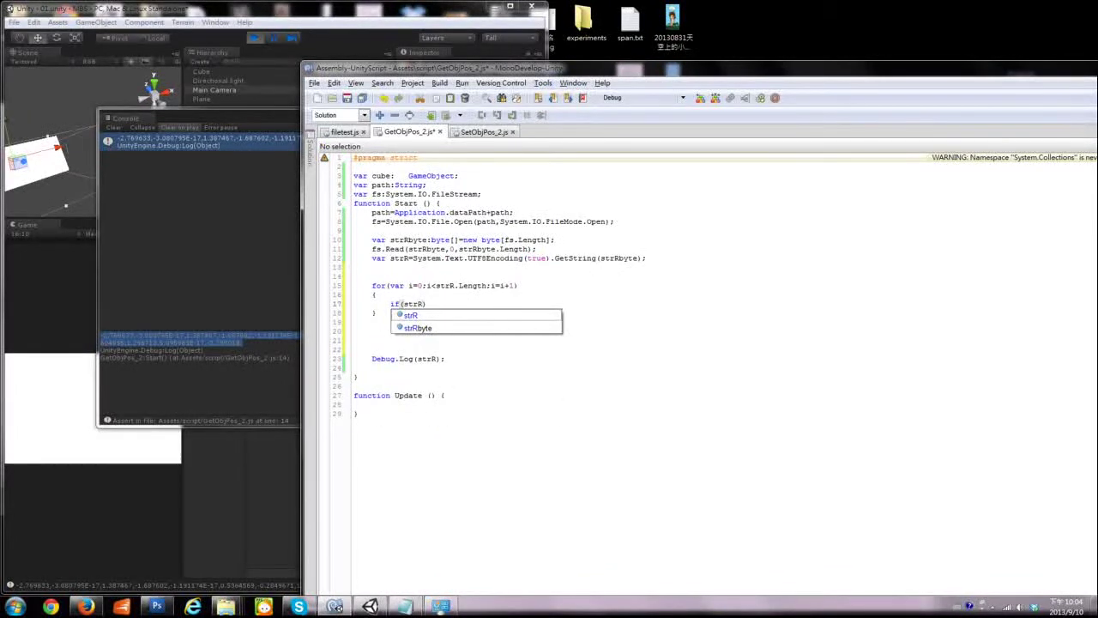
type("[i")
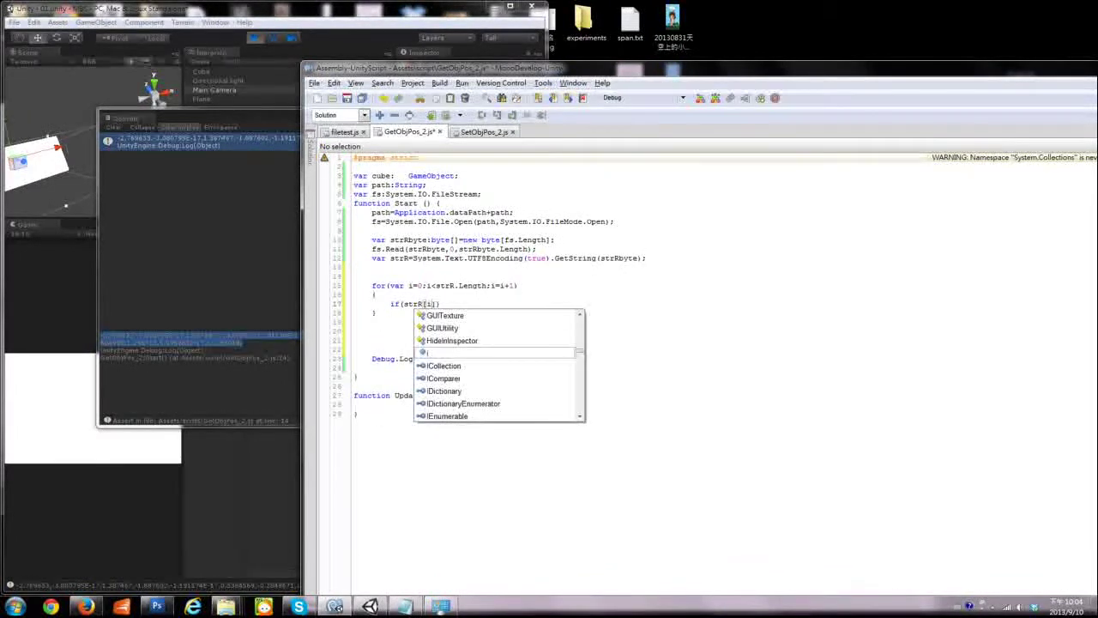
key("Escape")
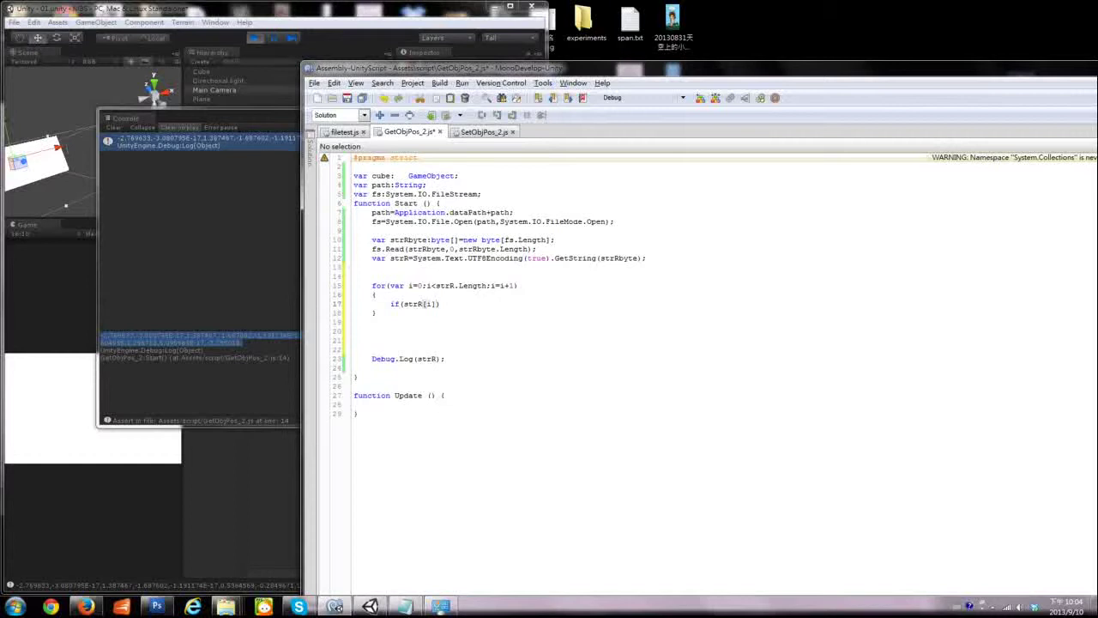
type("]==\"")
type(",\")")
key("Return")
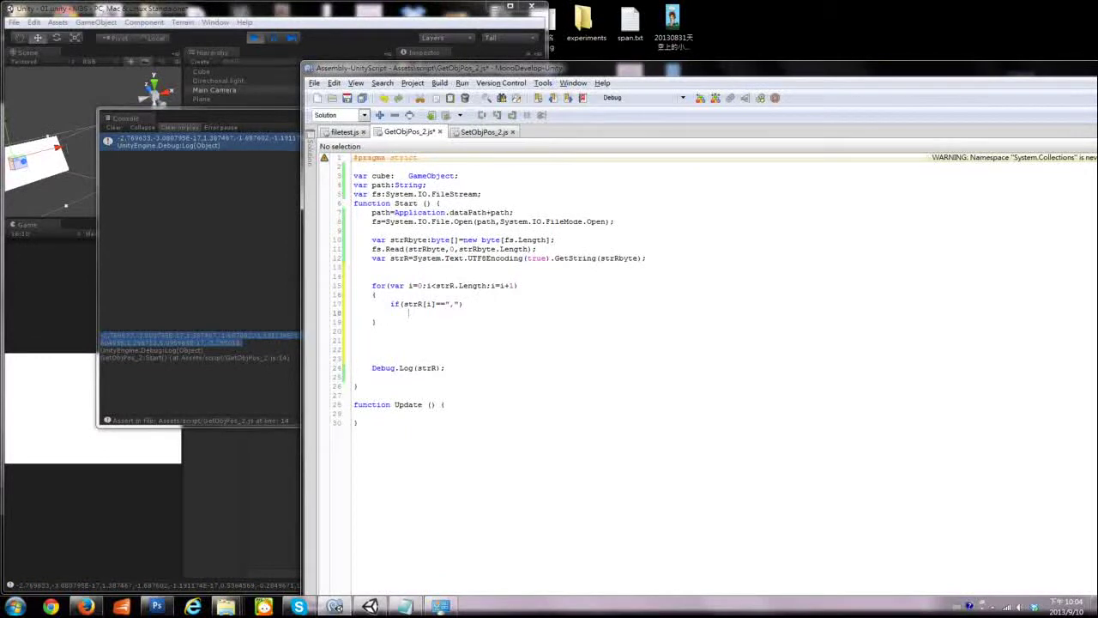
Put cnt=cnt+1 in a braced block under the comma check
type("cnt")
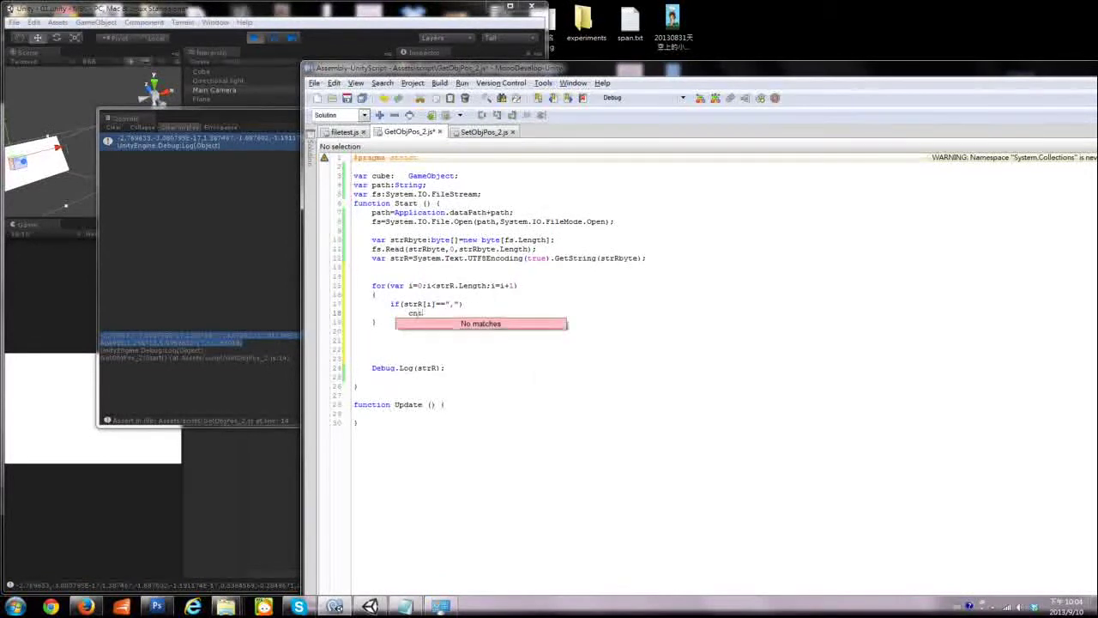
type("=ctn")
key("BackSpace")
key("BackSpace")
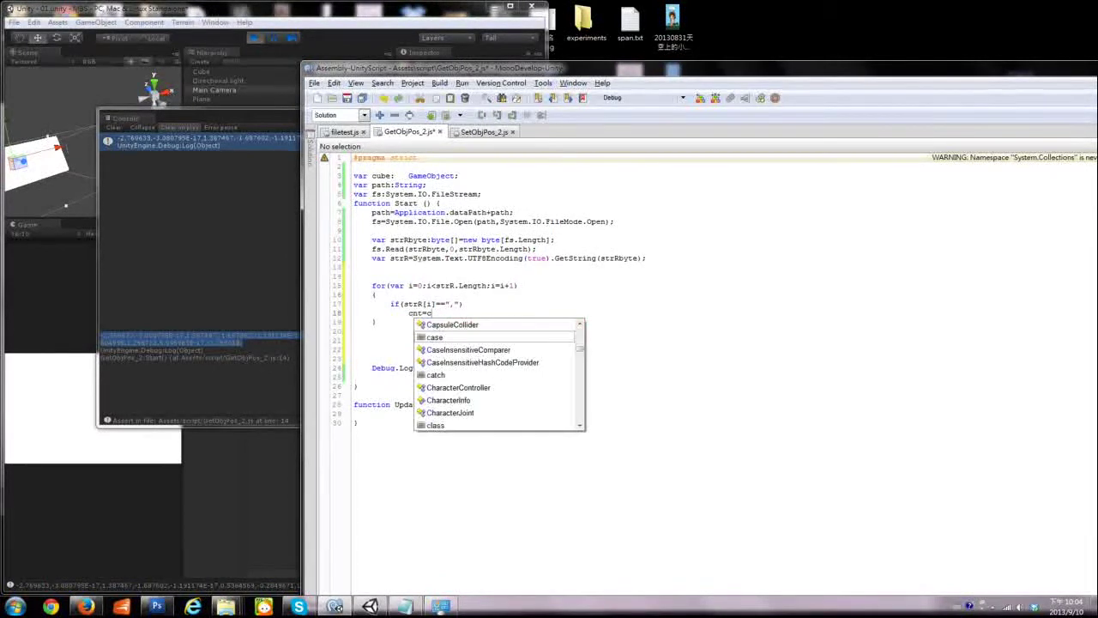
type("nt")
type("+1;")
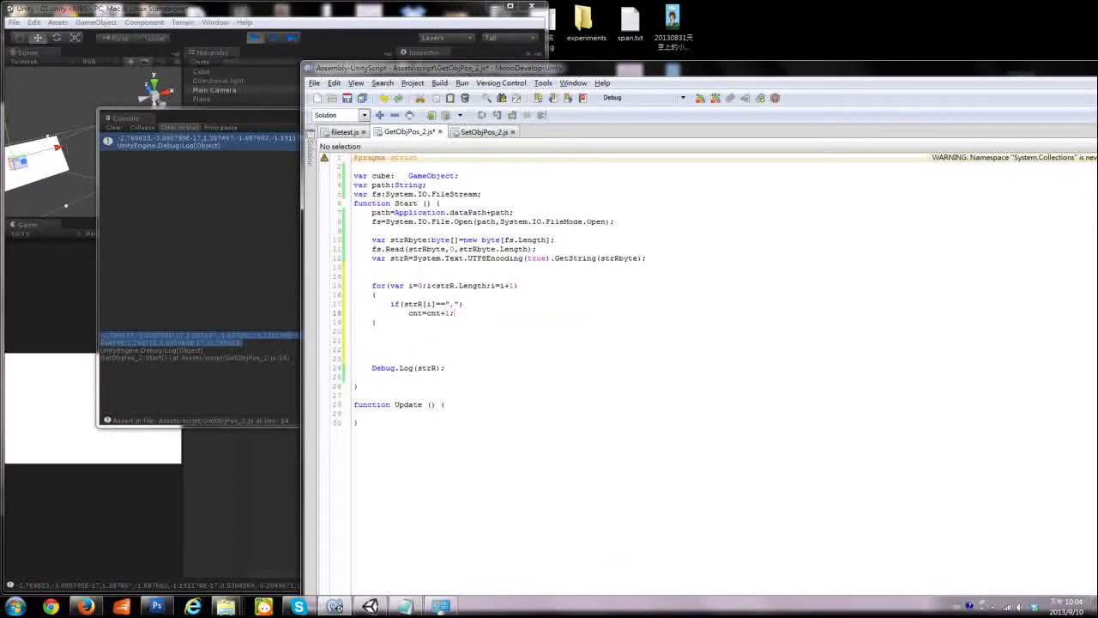
key("Return")
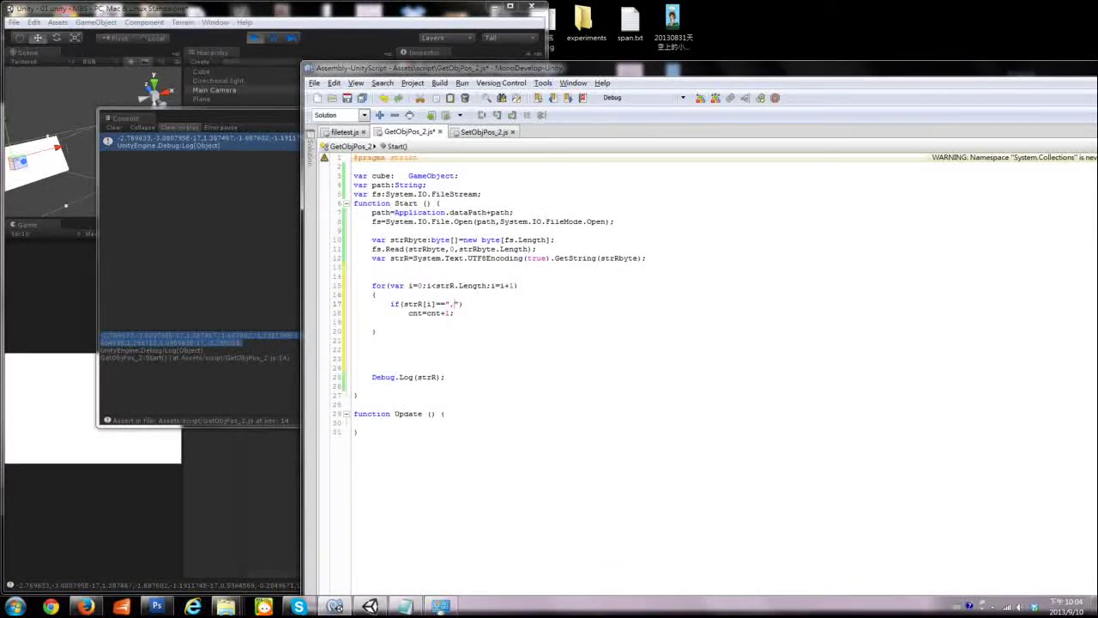
key("Return")
type("{")
left_click(410, 330)
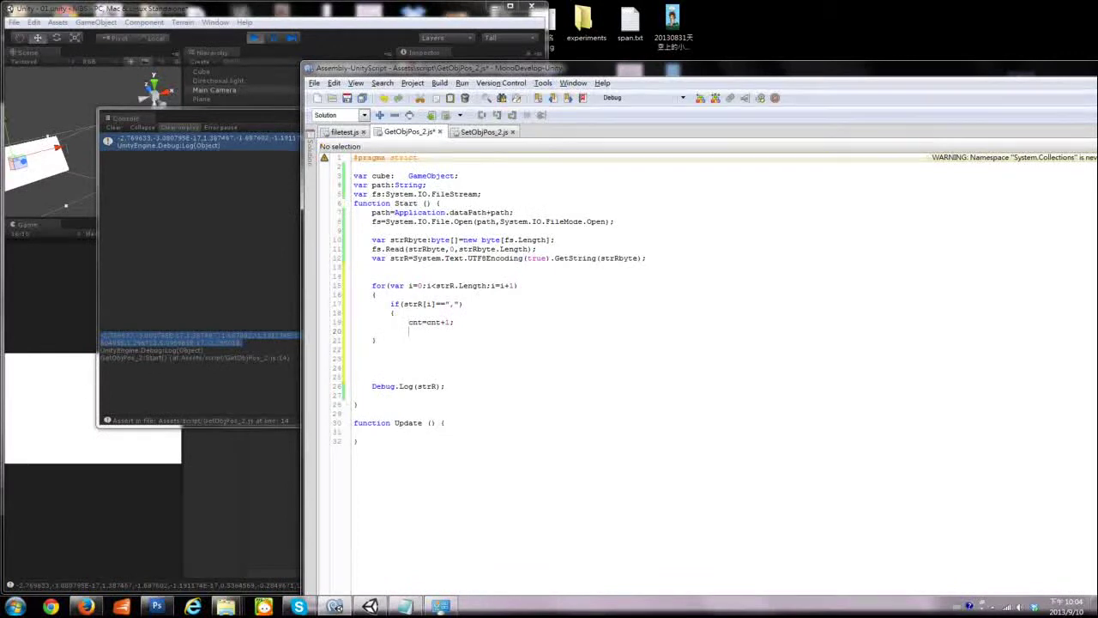
key("Return")
key("BackSpace")
key("BackSpace")
key("BackSpace")
type("}")
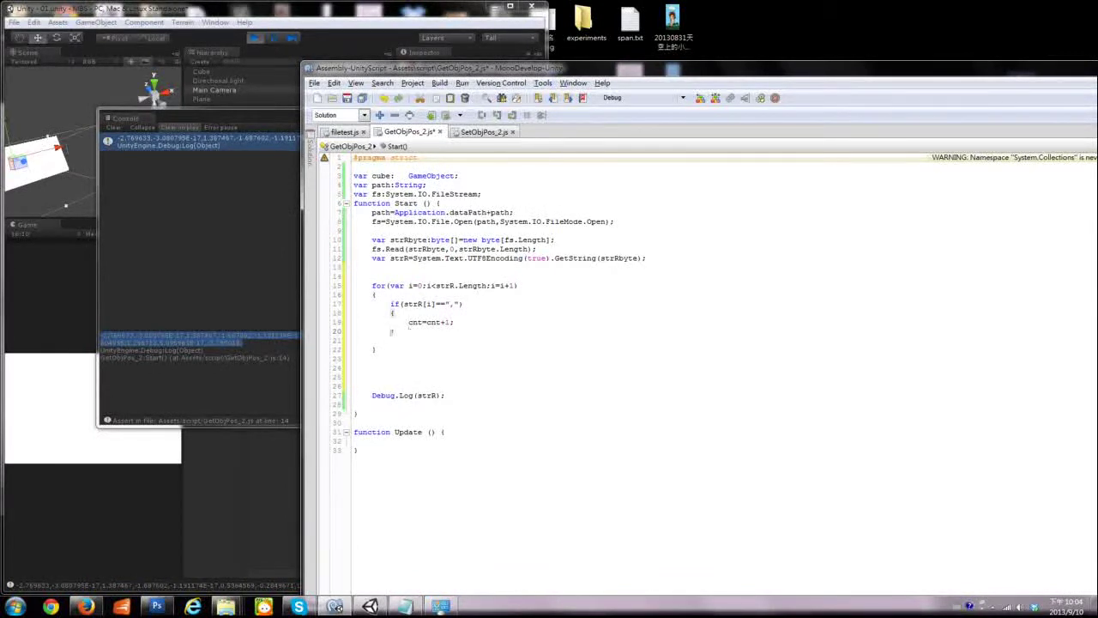
Declare var cnt:float; above the for loop and build the script
key("Return")
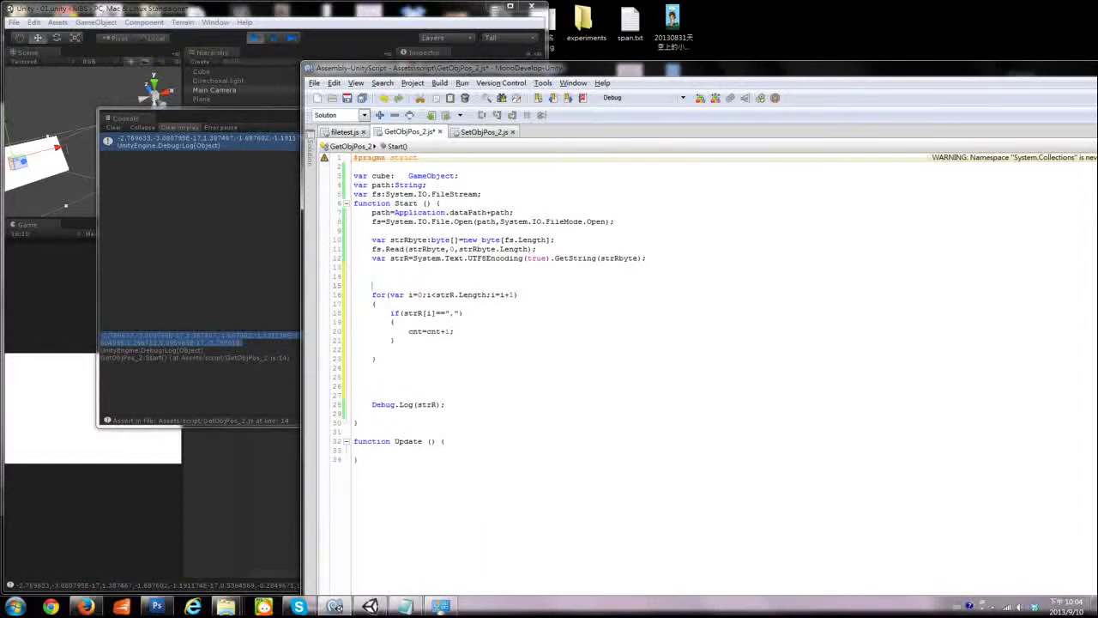
type("var cnt")
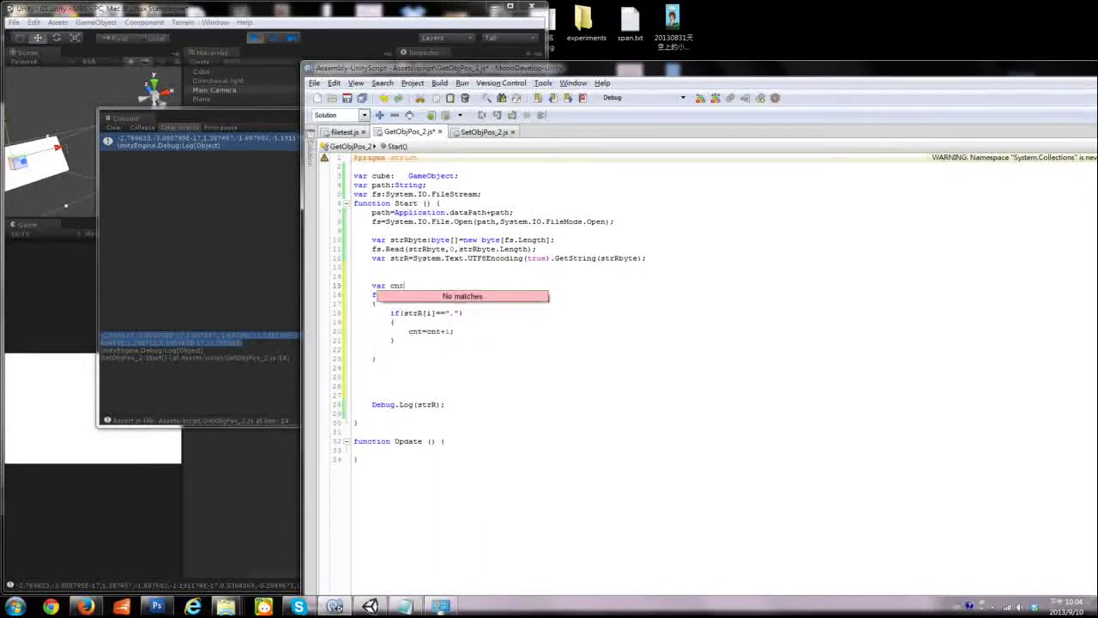
type("=")
type(":")
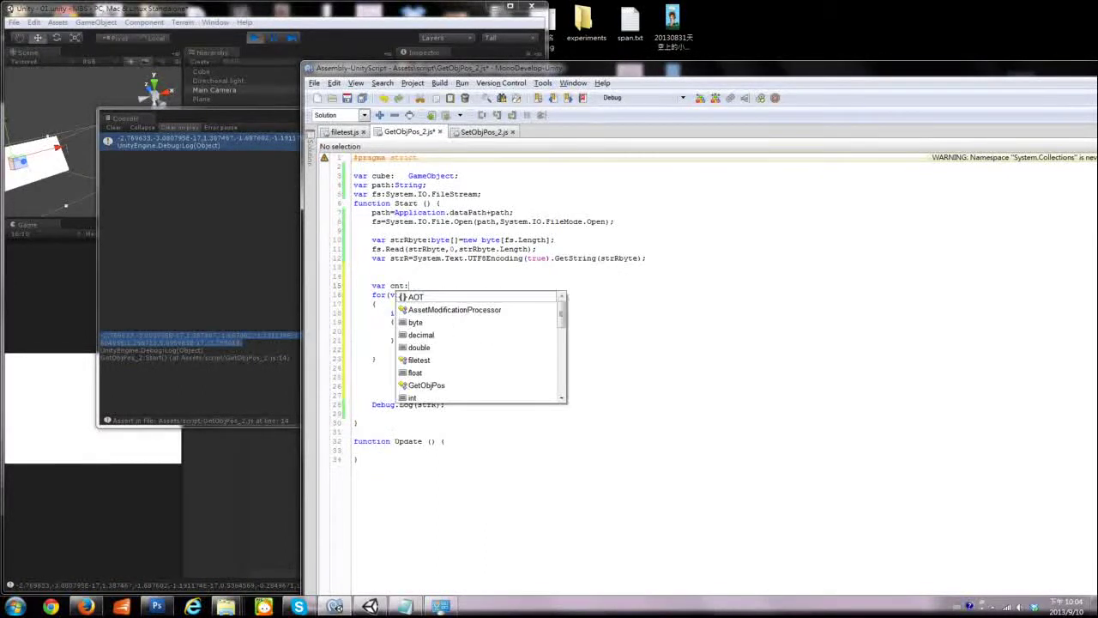
type("float;")
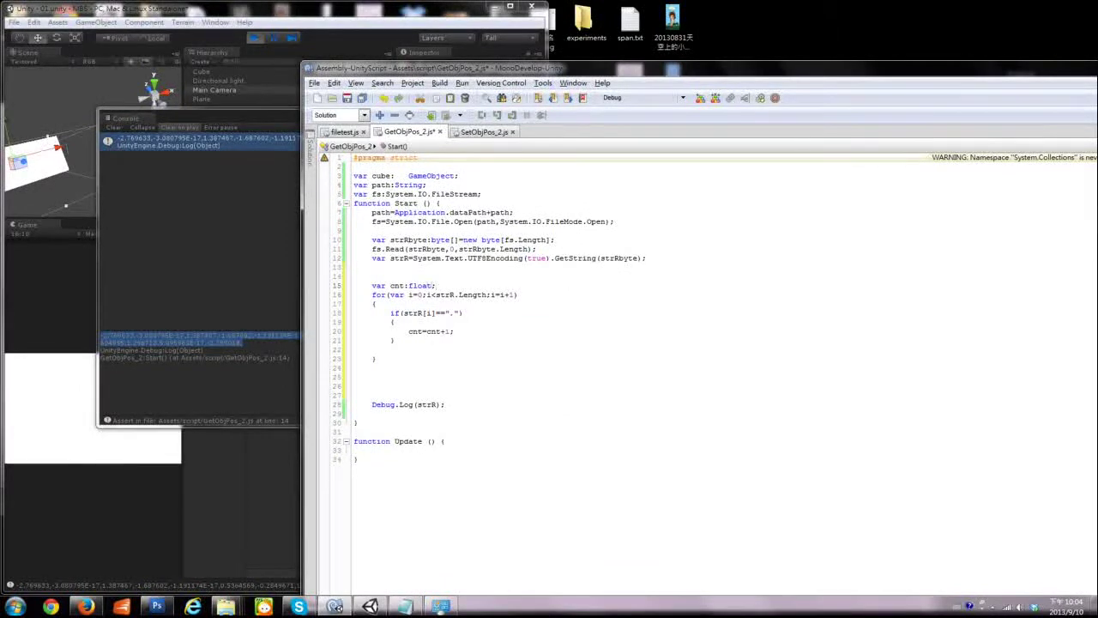
left_click(715, 97)
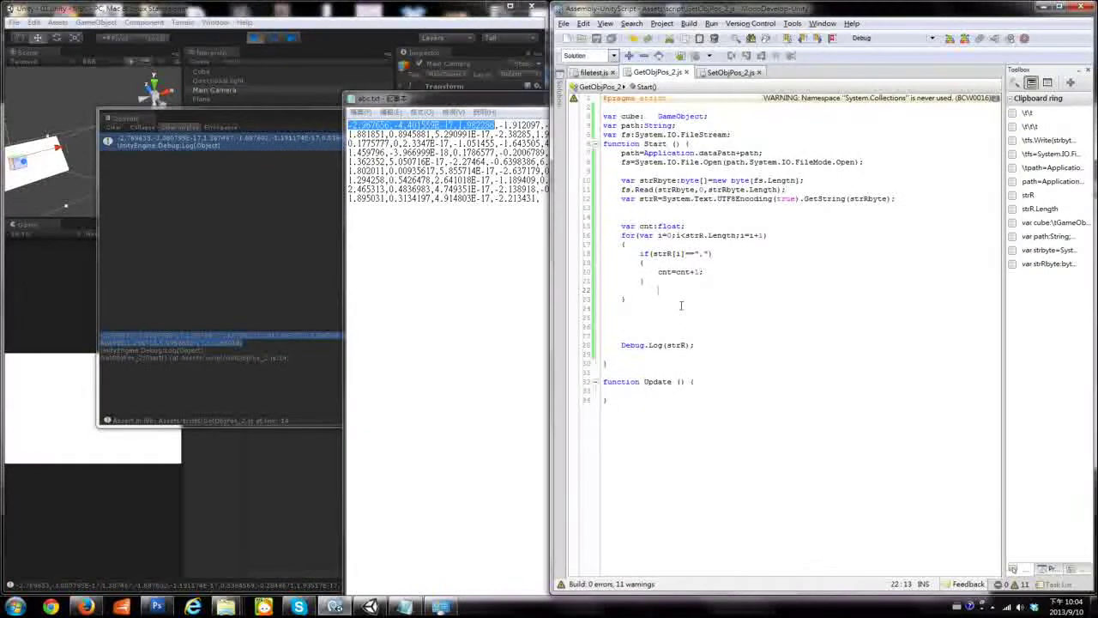
Change Debug.Log(strR) to Debug.Log(cnt), save, and return to Unity
left_click(683, 290)
key("Down")
key("Down")
key("Down")
key("End")
key("Left")
key("Left")
key("shift+Left")
key("shift+Left")
key("shift+Left")
type("cnt")
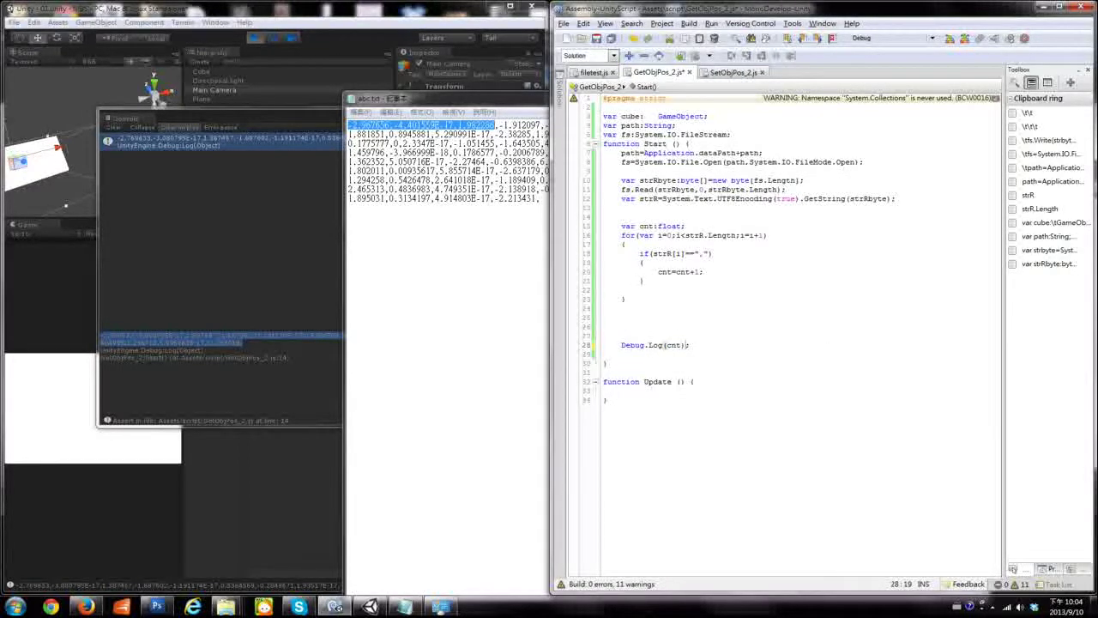
key("ctrl+s")
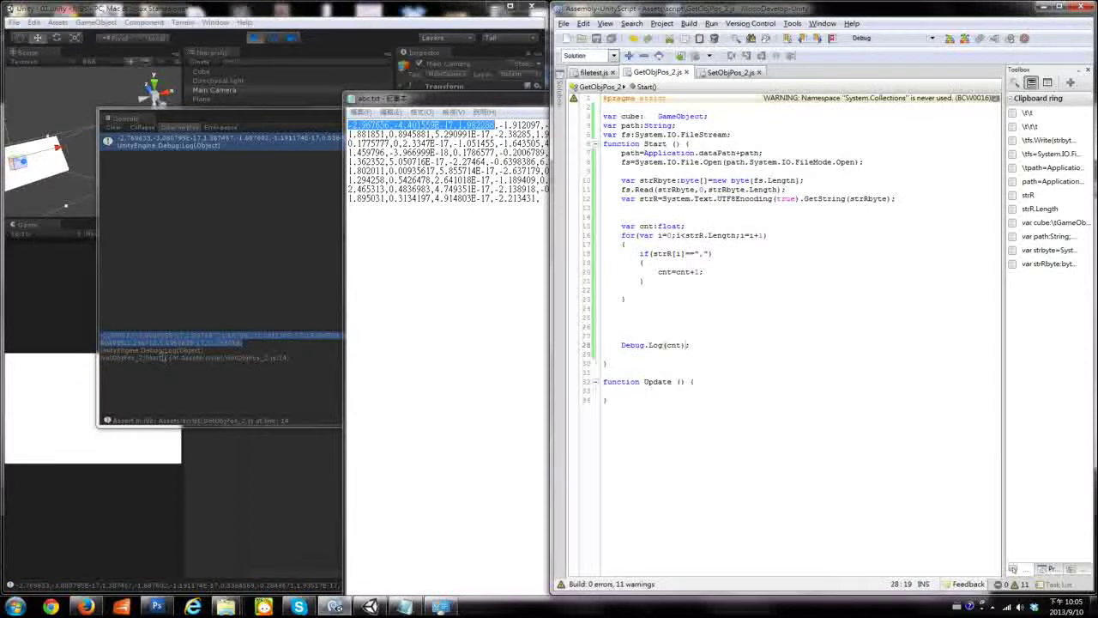
left_click(159, 262)
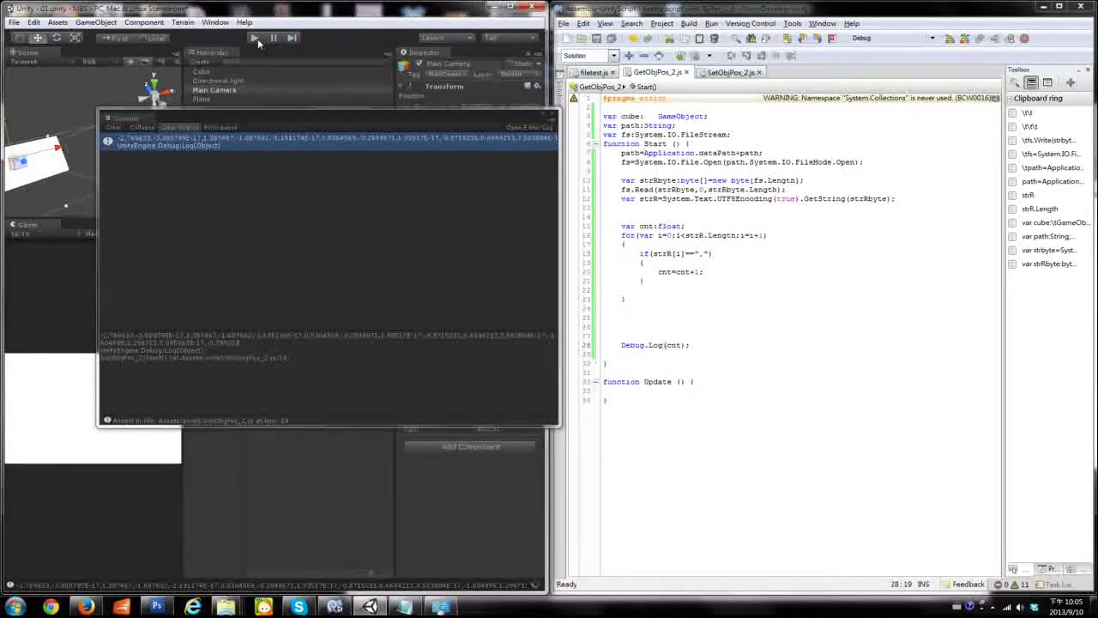
Play the scene, check the Console count of 15 against abc.txt, and maximise Unity
left_click(256, 38)
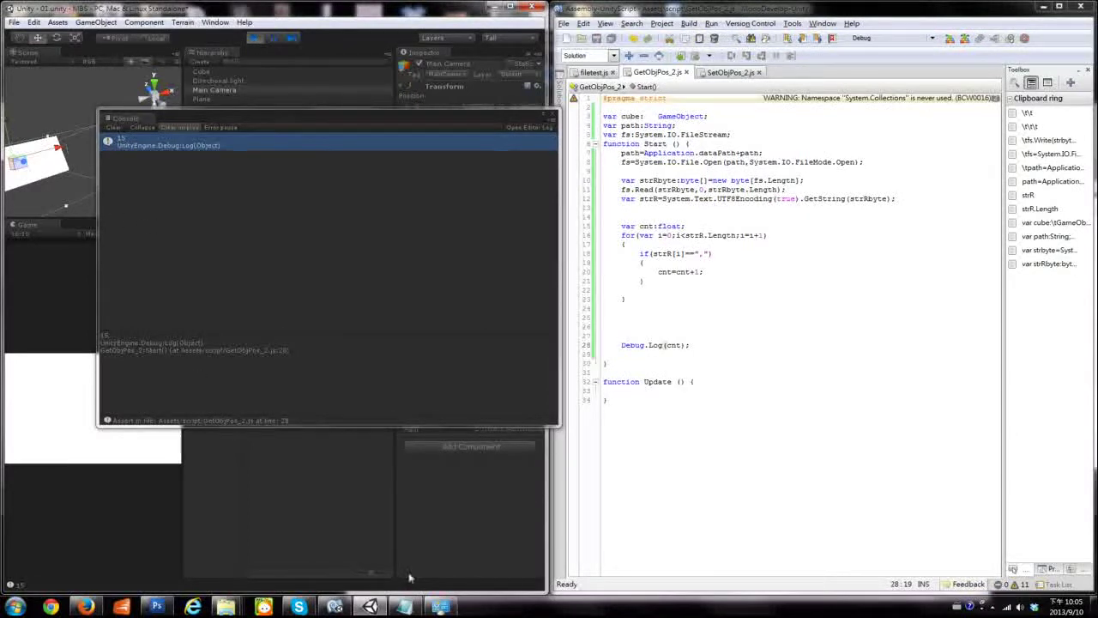
left_click(405, 606)
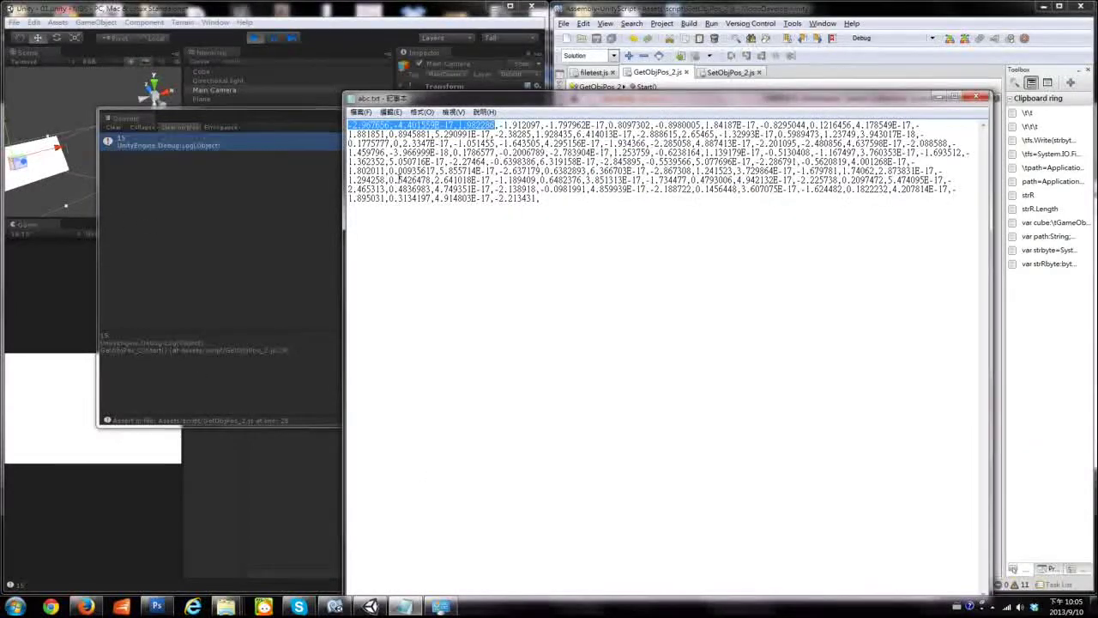
left_click(404, 104)
left_click(539, 116)
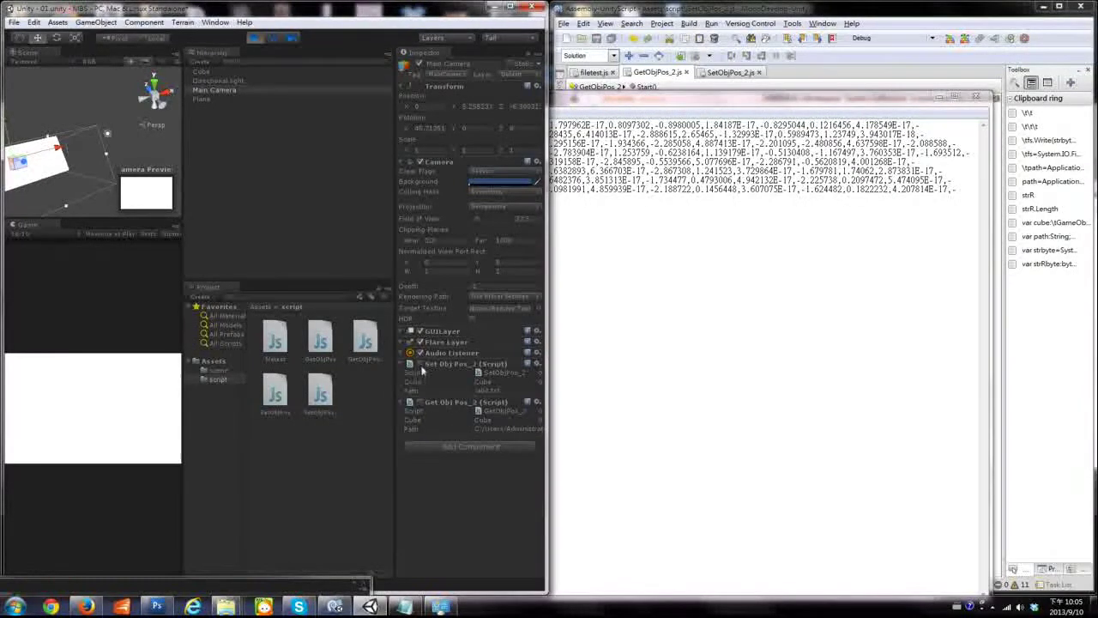
left_click(255, 36)
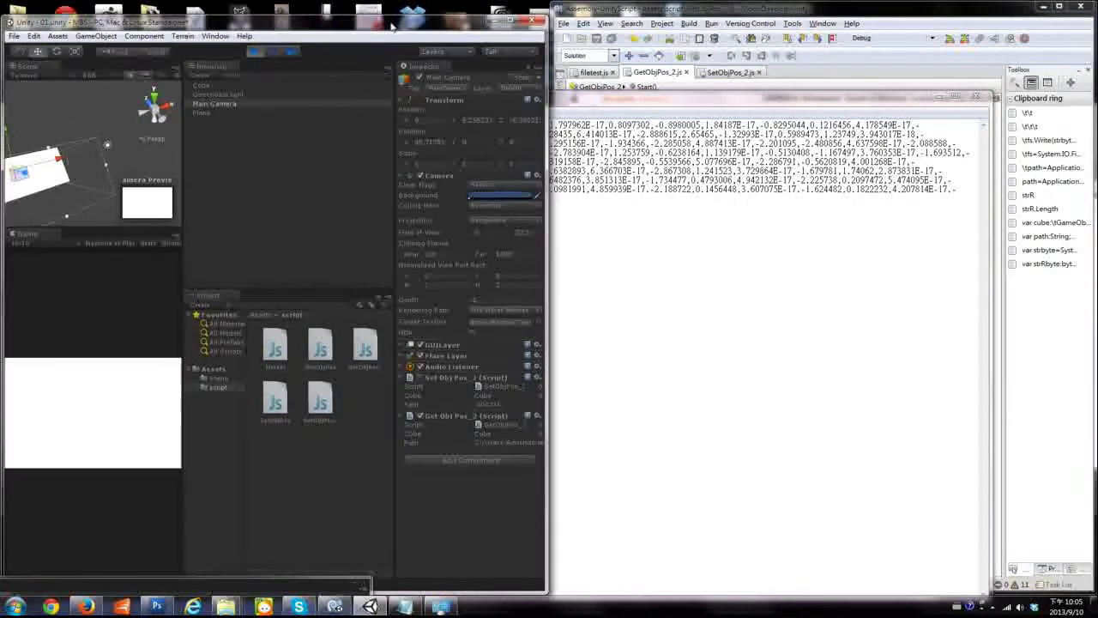
left_click_drag(264, 8, 592, 6)
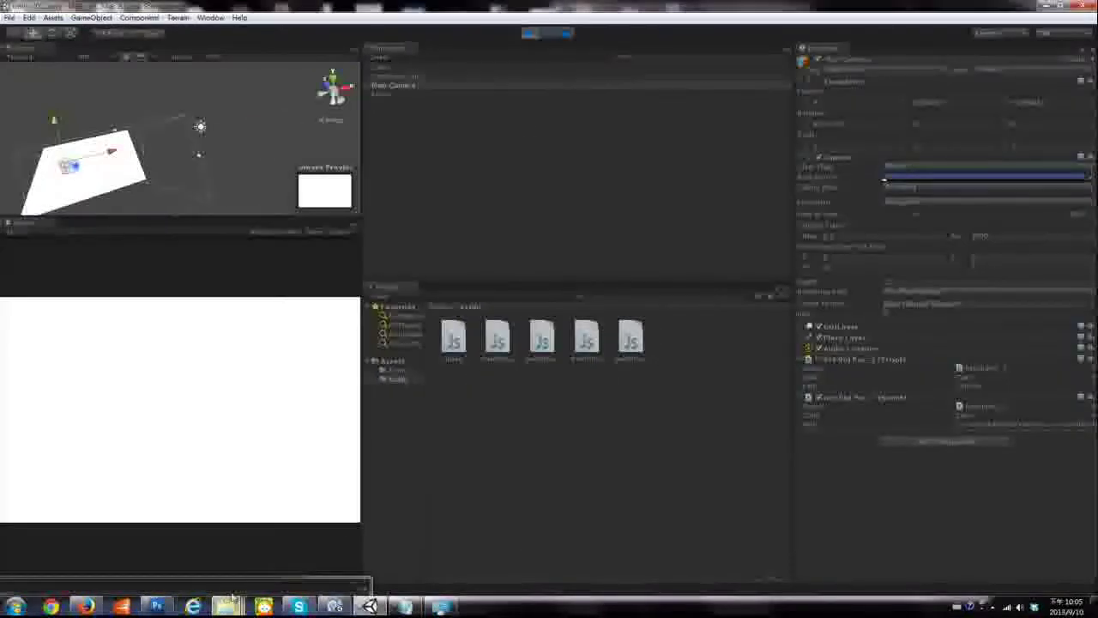
Reopen the Console, move it aside, then play the scene and spawn four cubes in the Game view
left_click(367, 586)
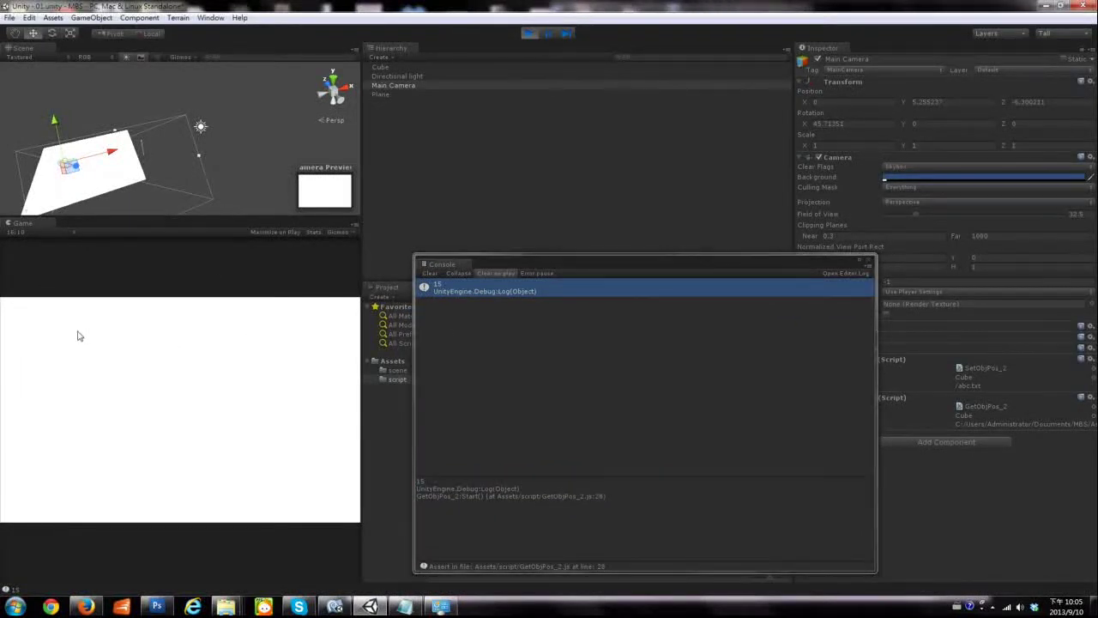
left_click(532, 36)
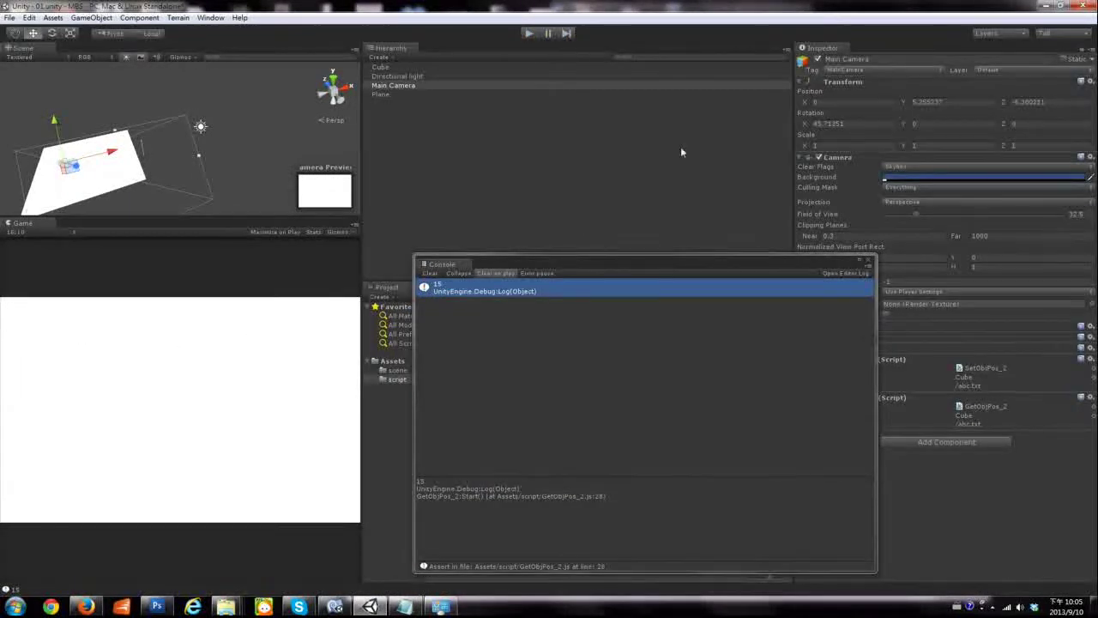
left_click_drag(710, 269, 554, 439)
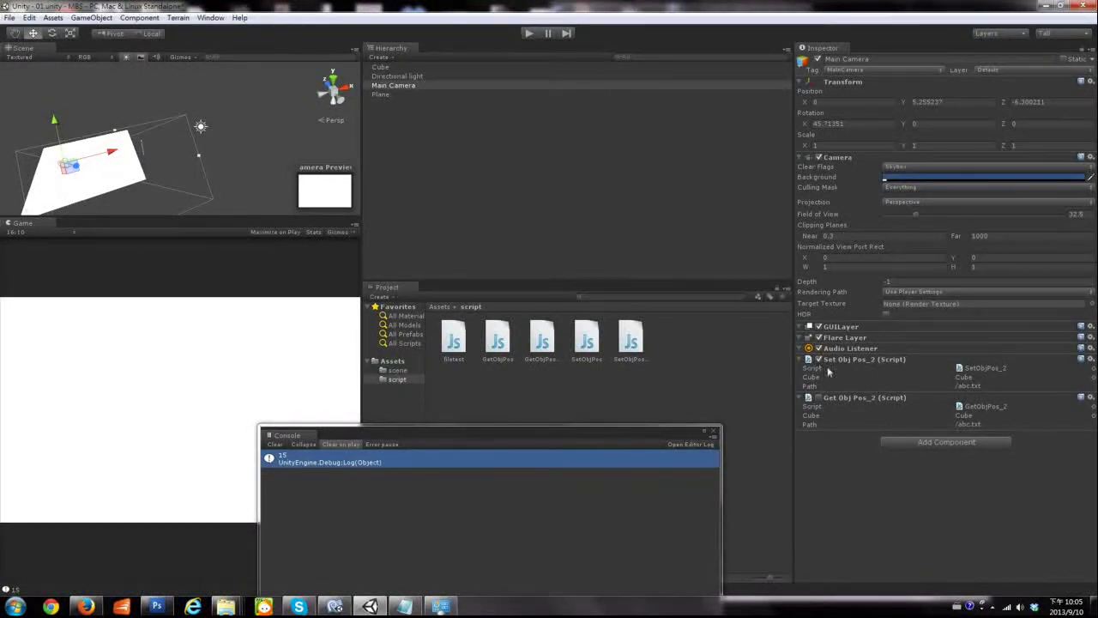
left_click(530, 35)
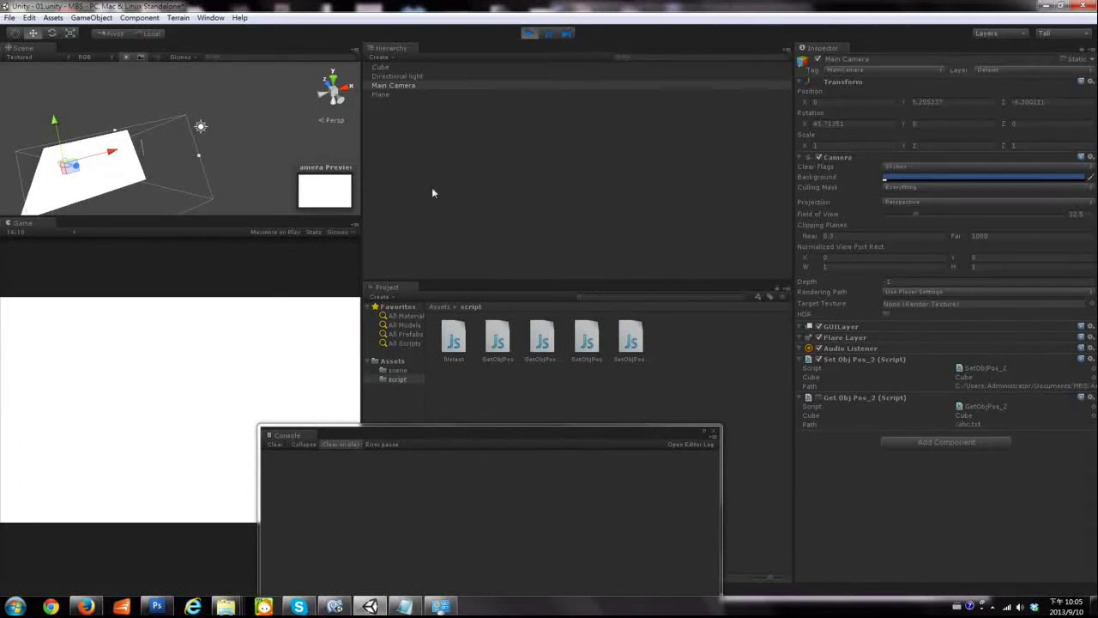
left_click(49, 326)
left_click(199, 437)
left_click(29, 416)
left_click(193, 333)
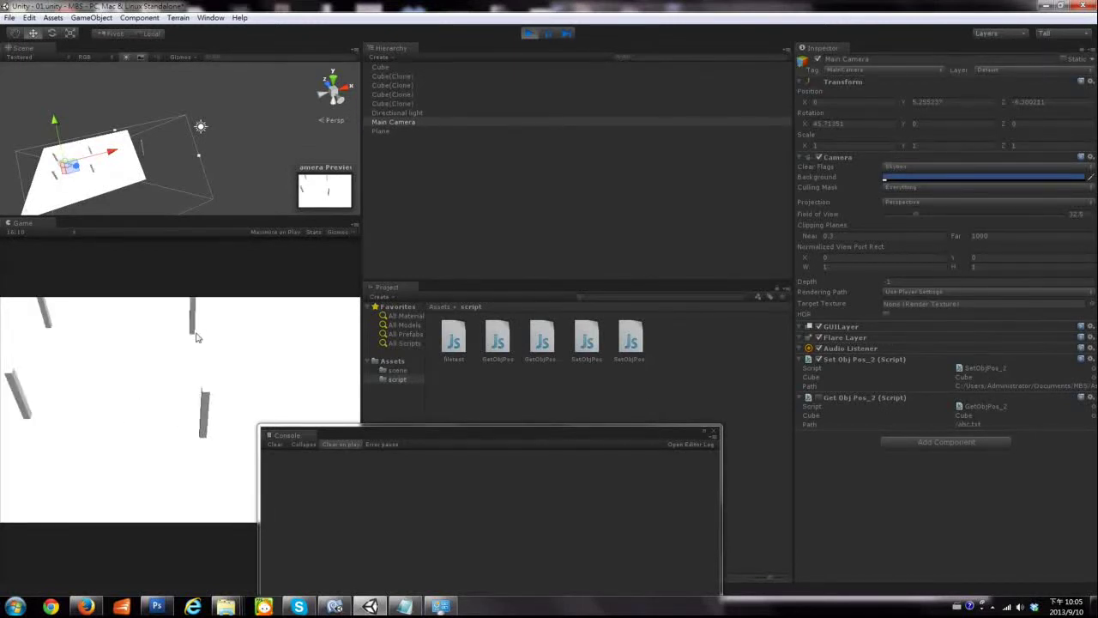
Restart the scene, spawn two more cubes, and stop play mode
left_click(526, 35)
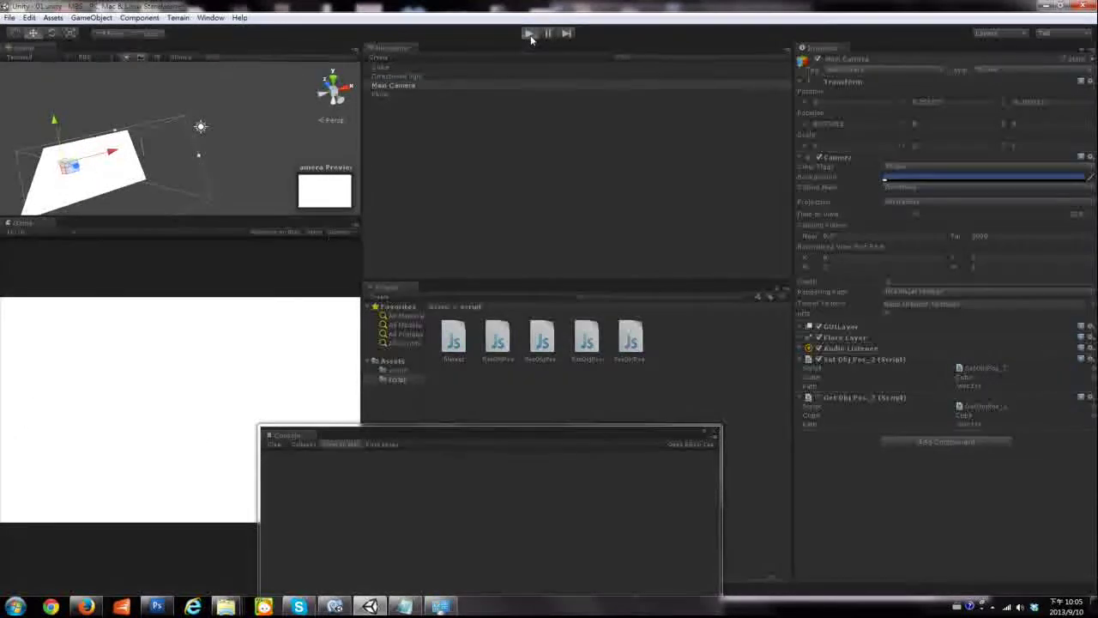
left_click(530, 35)
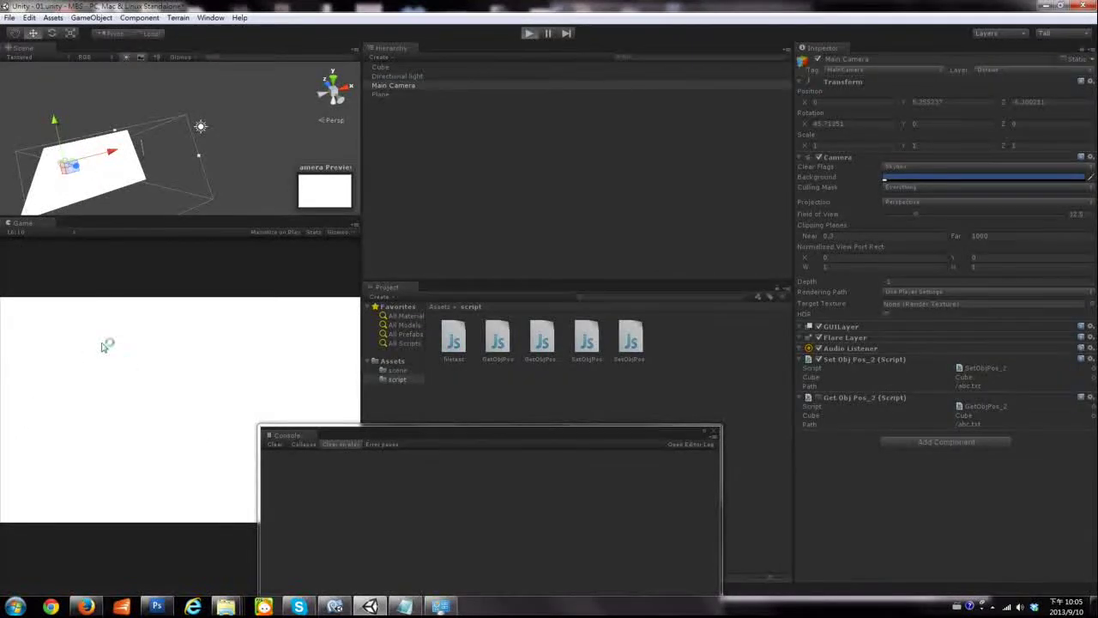
left_click(66, 346)
left_click(167, 409)
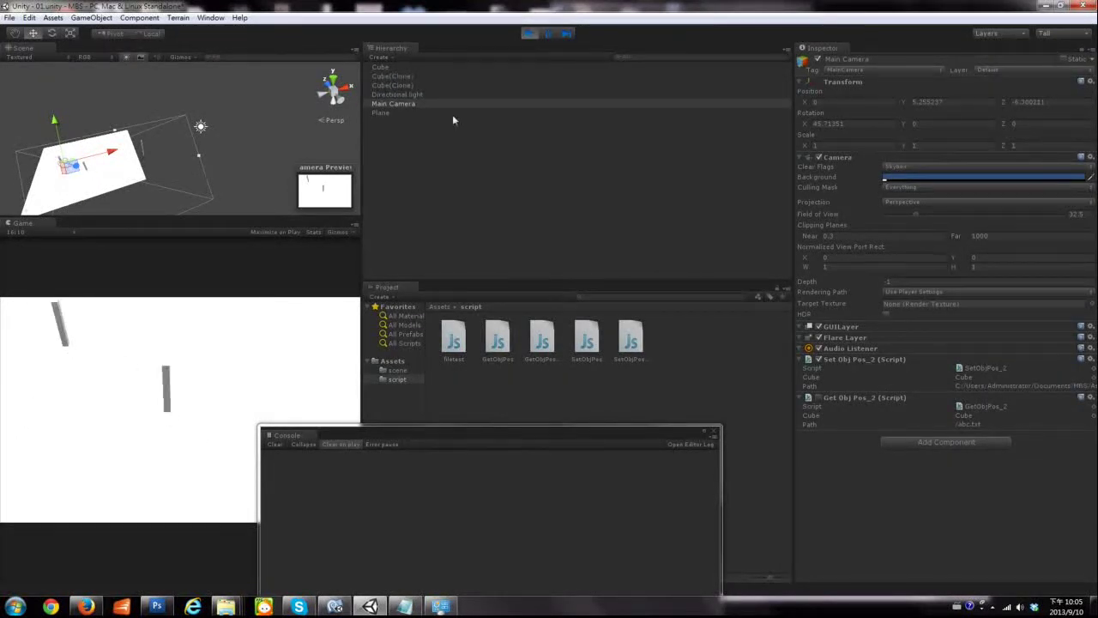
left_click(528, 37)
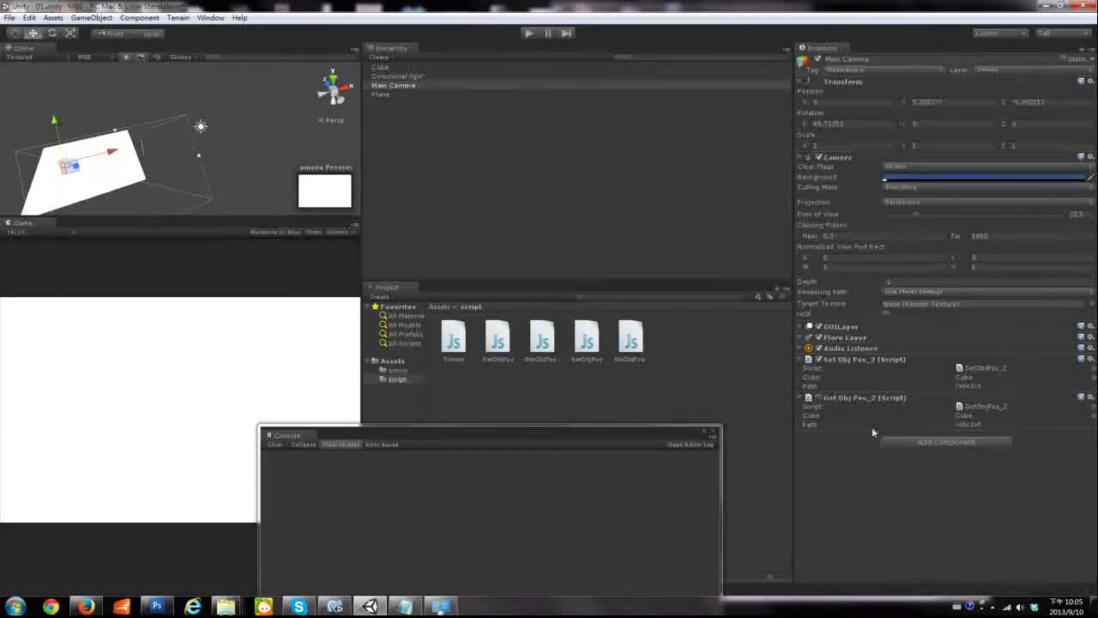
Disable Set Obj Pos_2, enable Get Obj Pos_2, and run the scene
left_click(814, 360)
left_click(814, 398)
left_click(526, 33)
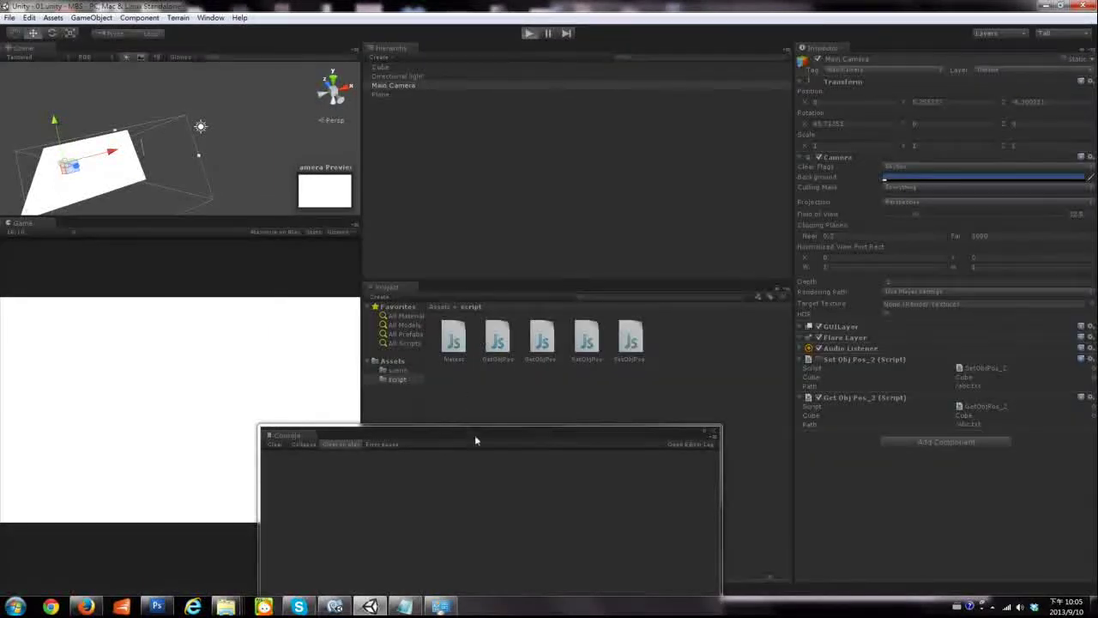
Close the running game window, dismiss the abc.txt file-in-use error, and stop Play mode
left_click_drag(460, 436, 652, 162)
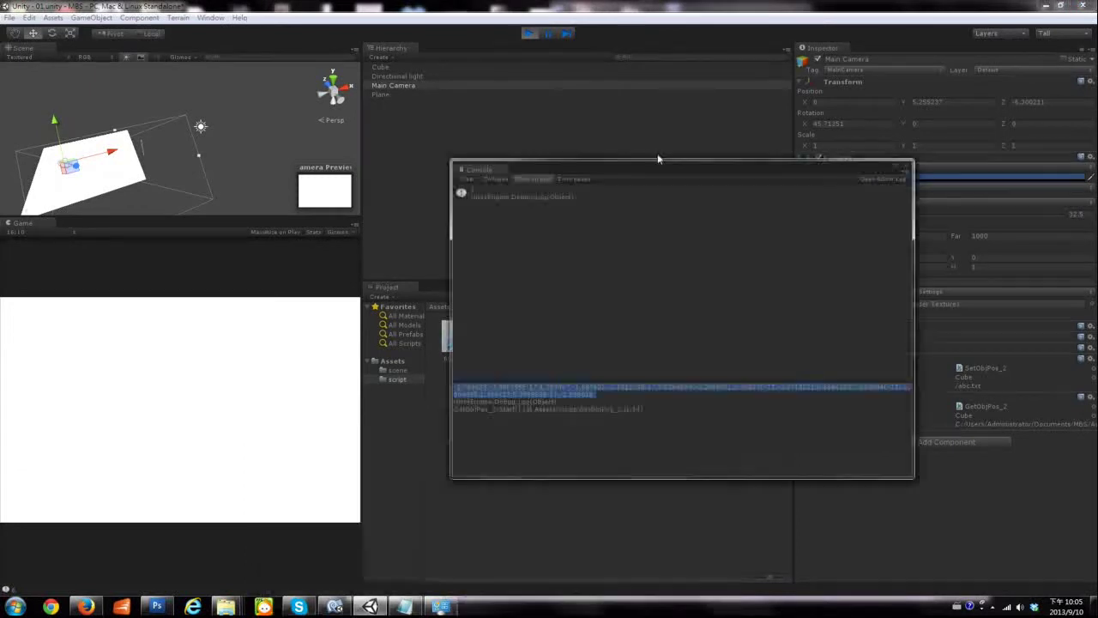
right_click(439, 606)
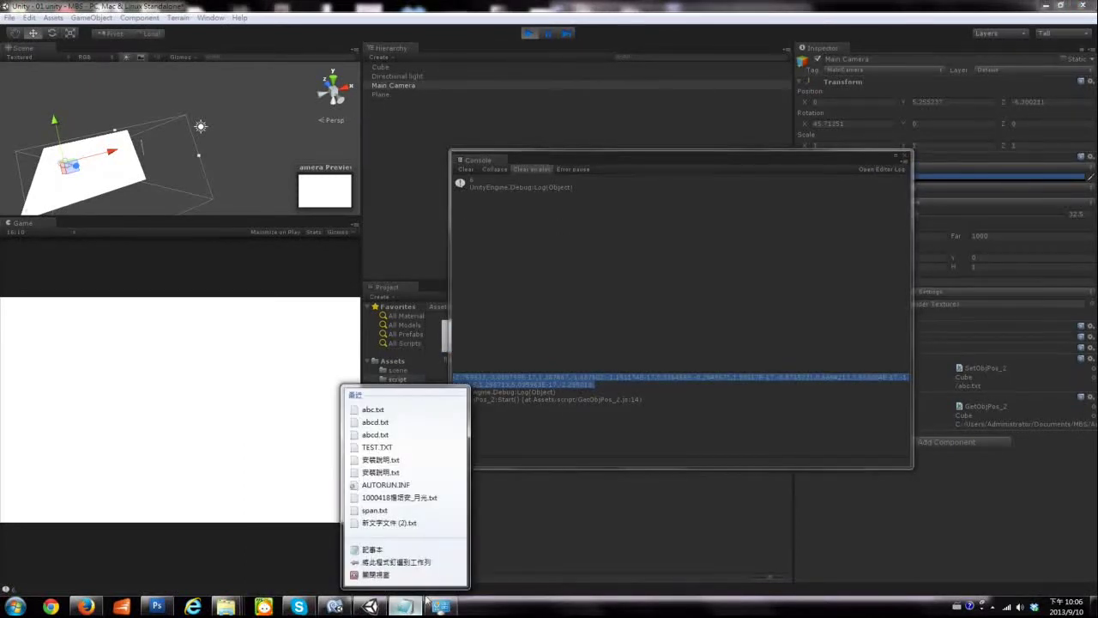
left_click(403, 579)
mouse_move(226, 606)
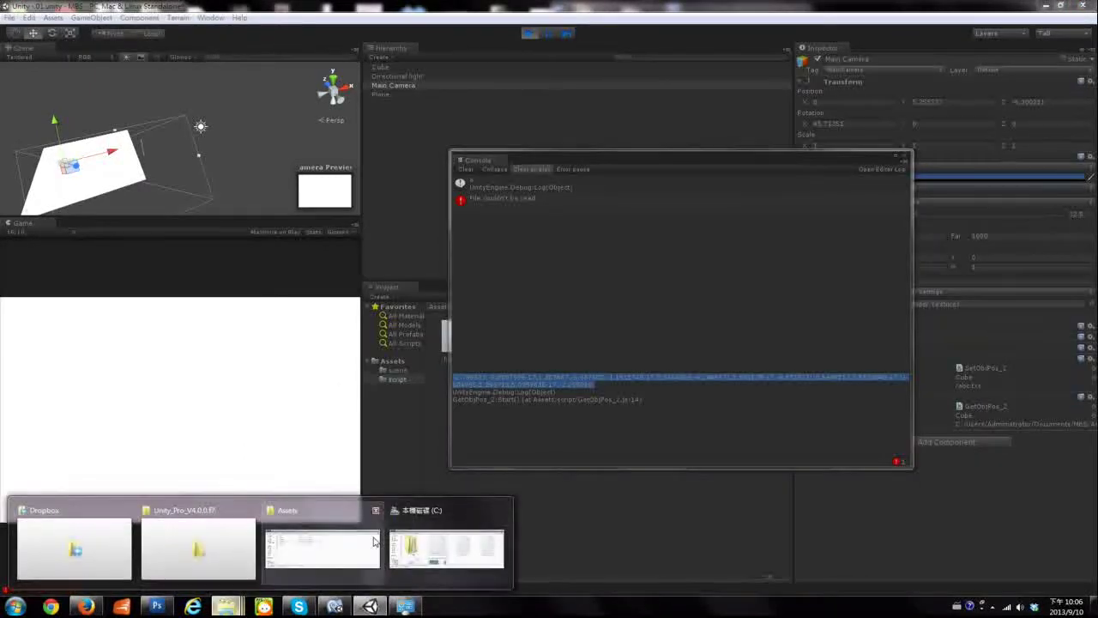
left_click(296, 549)
double_click(752, 264)
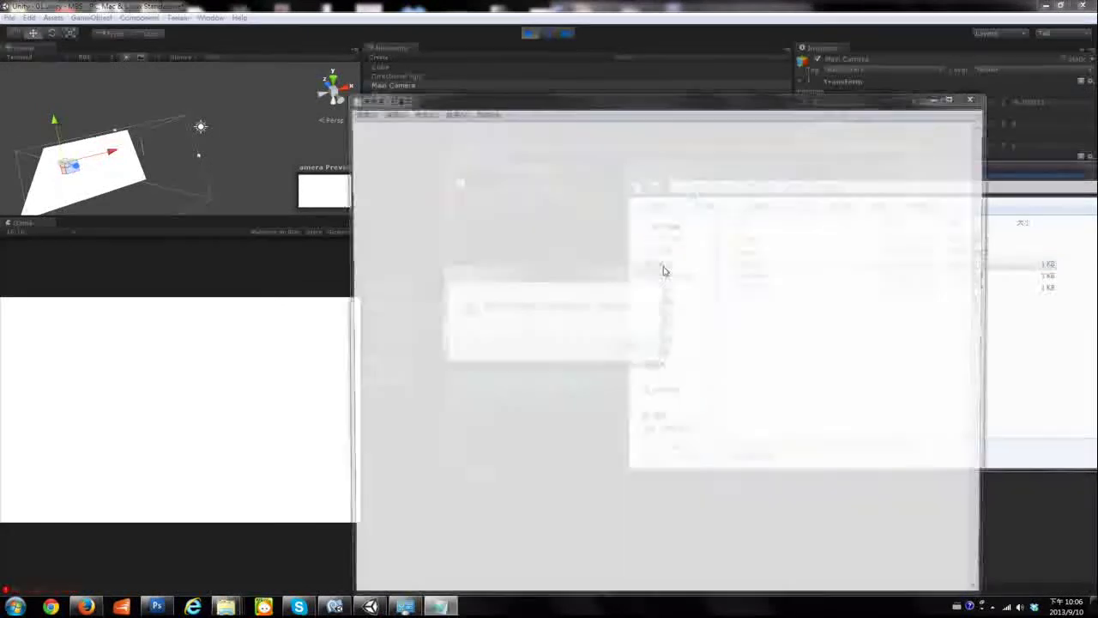
key("Return")
left_click(530, 35)
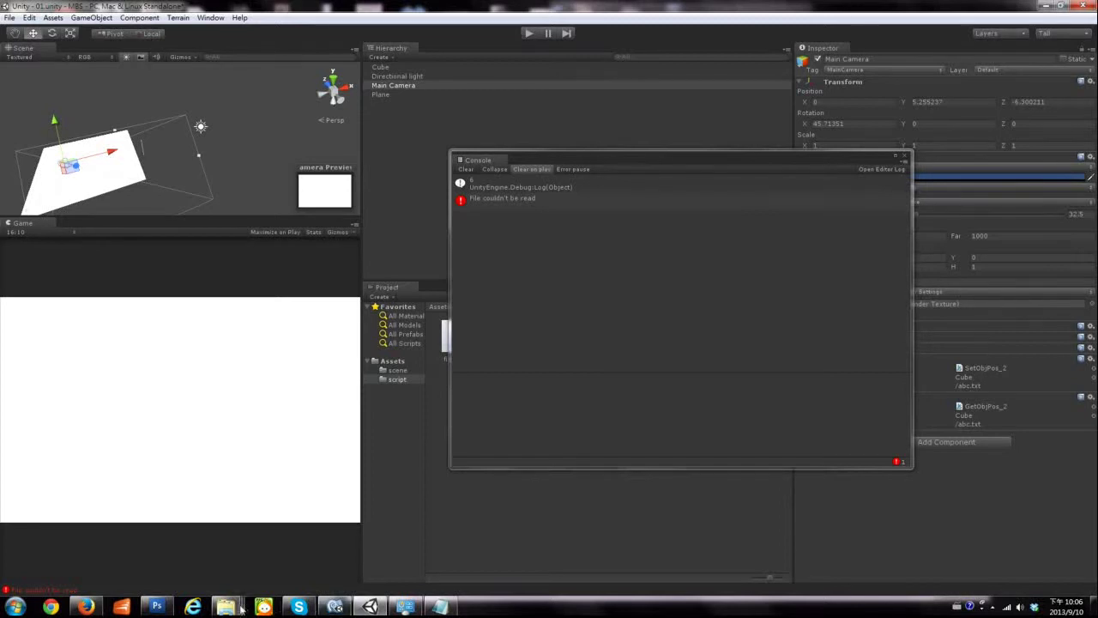
Open abc.txt in Notepad, mark its first numbers, and return to the Unity editor
mouse_move(227, 607)
left_click(341, 556)
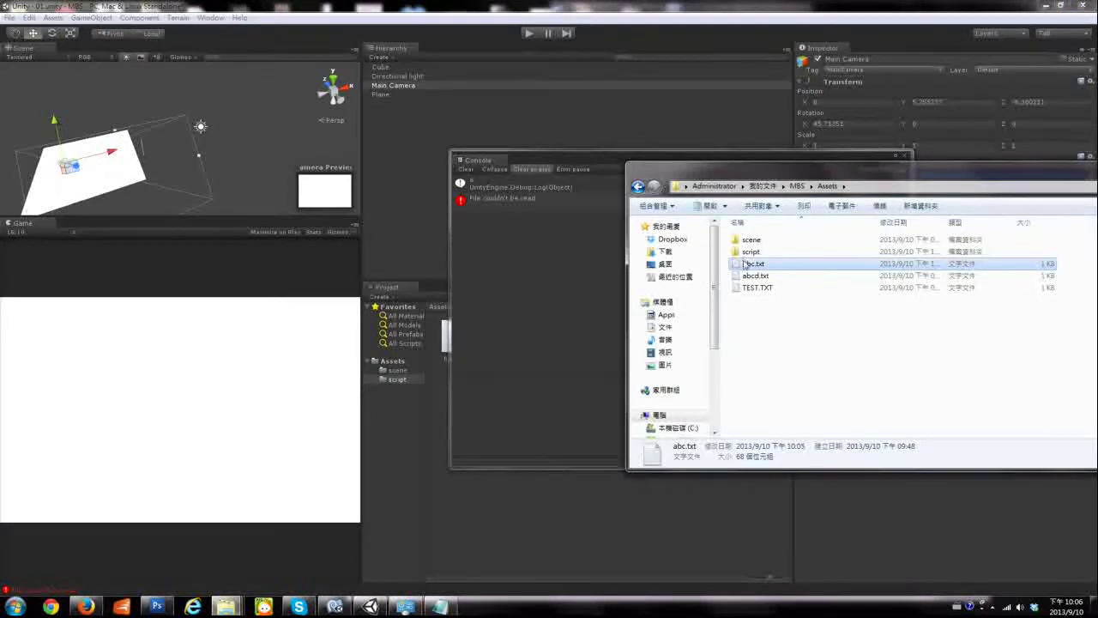
double_click(753, 265)
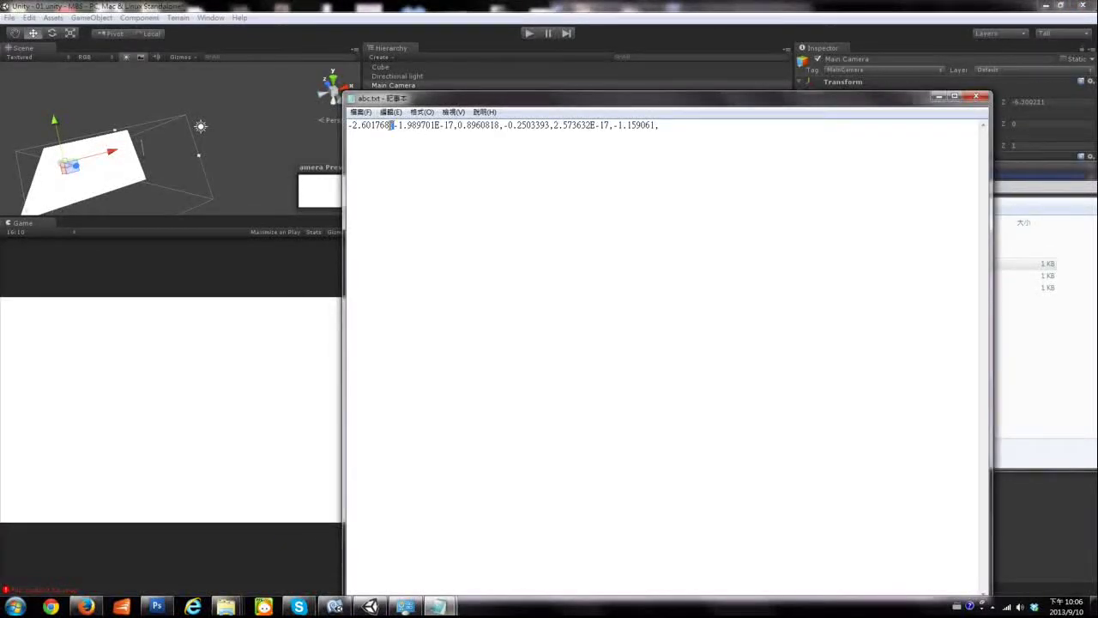
left_click_drag(452, 126, 657, 126)
mouse_move(437, 606)
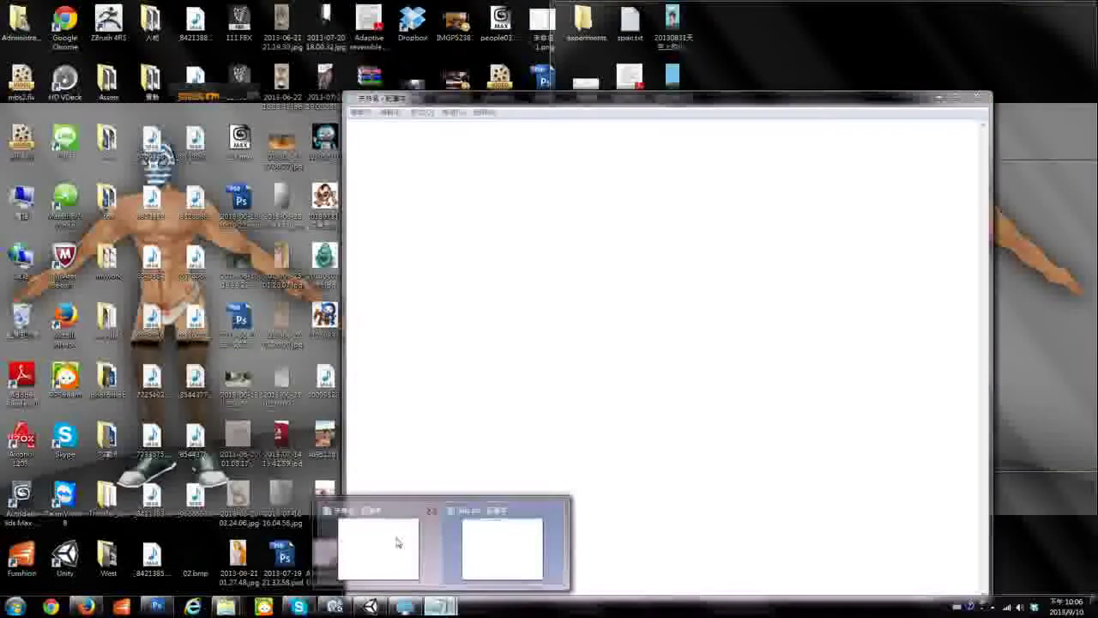
mouse_move(369, 606)
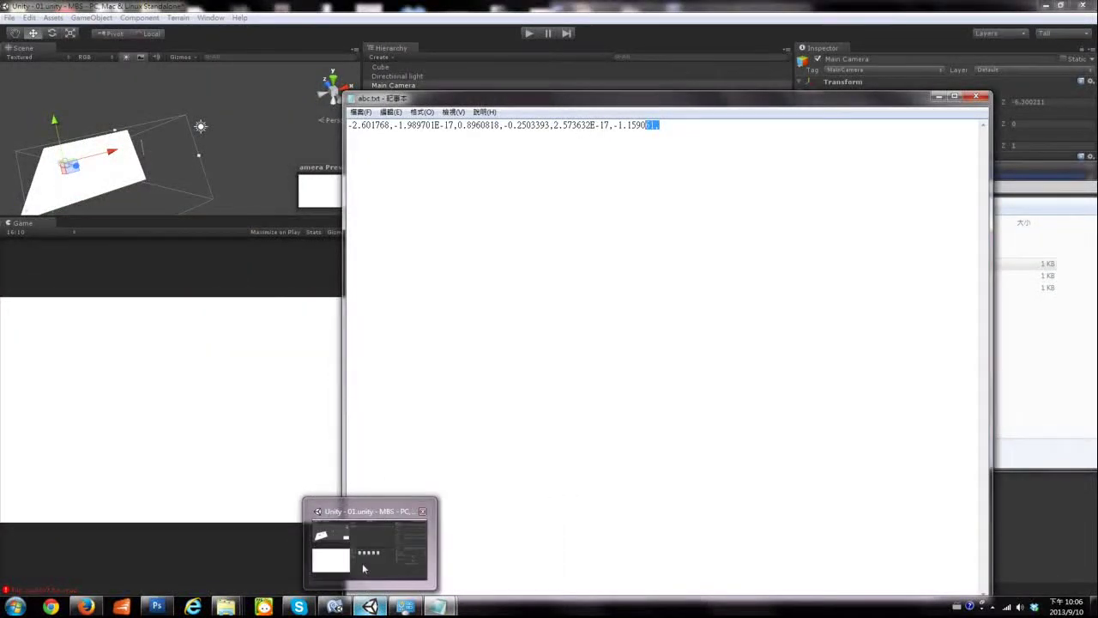
left_click(380, 512)
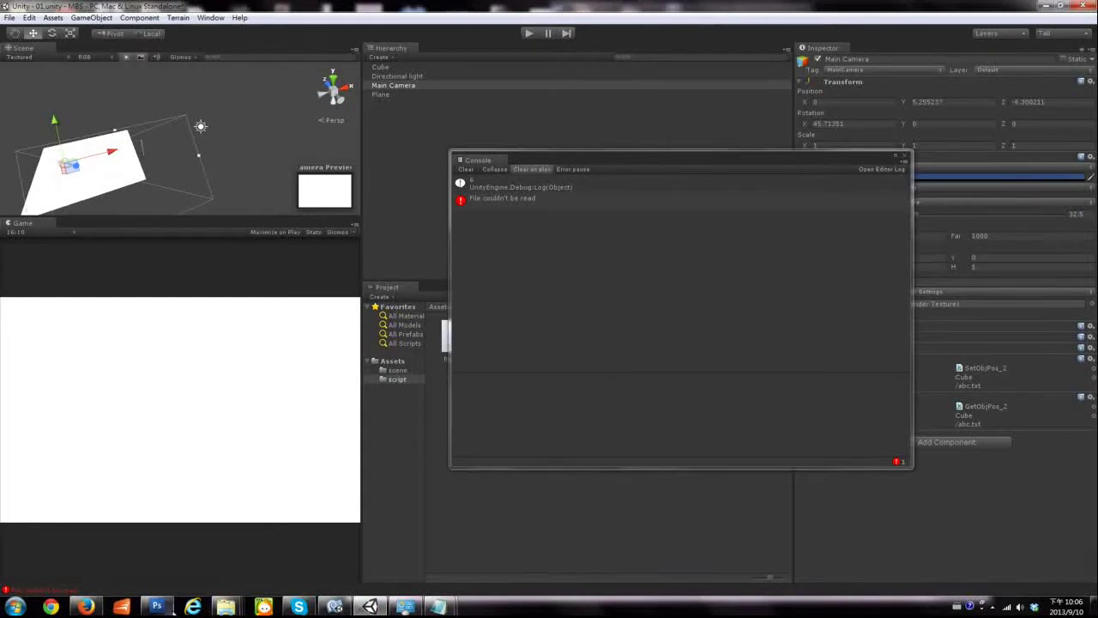
In GetObjPos_2.js, delete the cnt=cnt+1; line from the if block
left_click(405, 606)
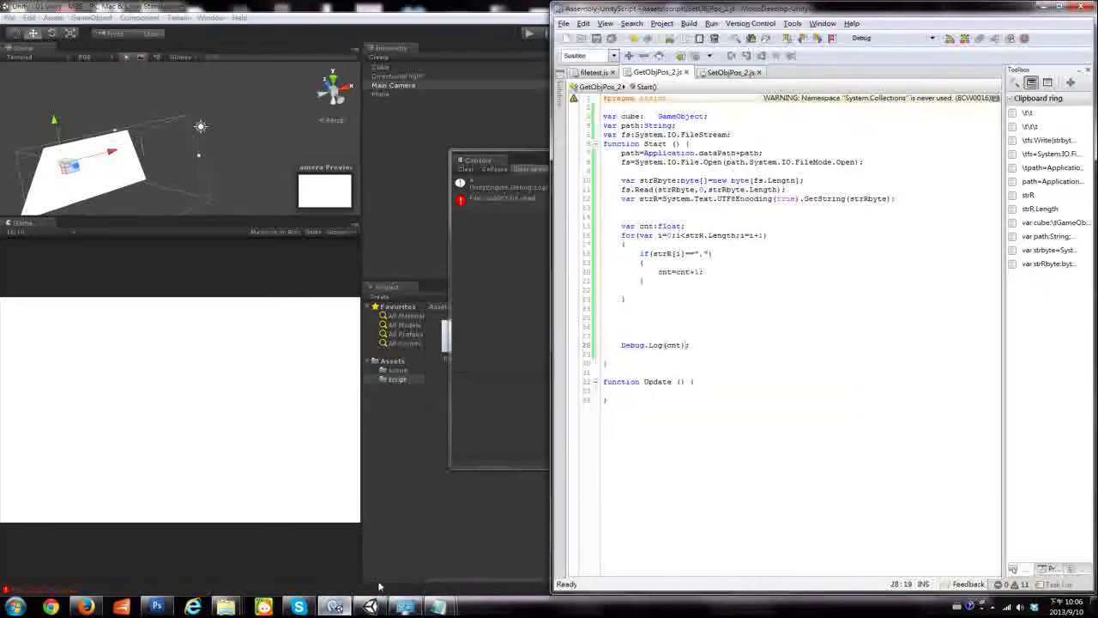
left_click(719, 278)
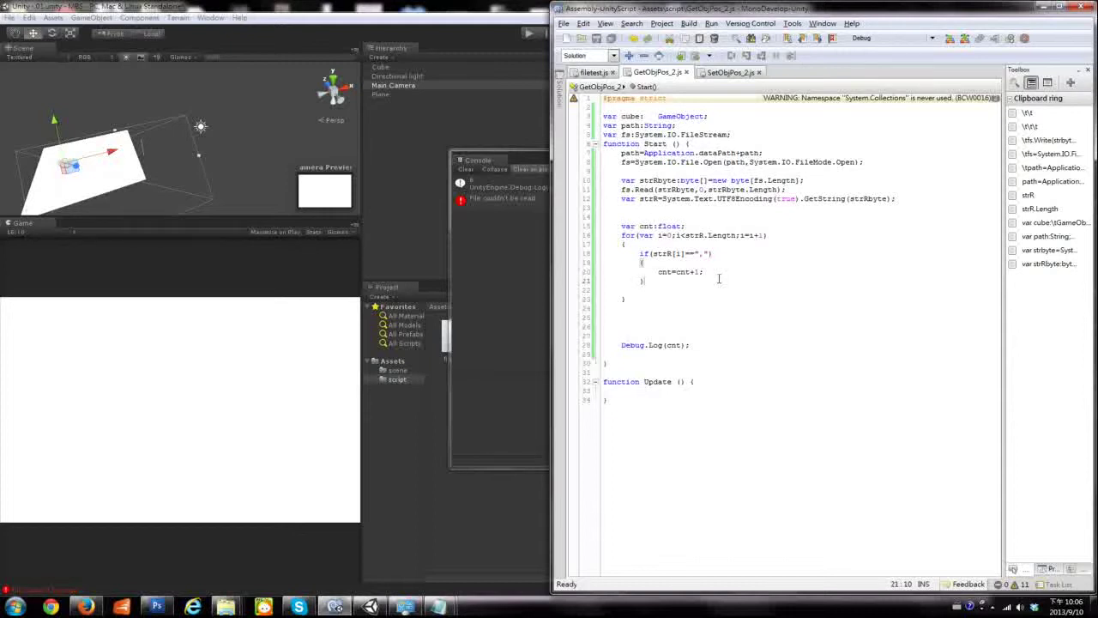
key("Up")
key("End")
key("shift+Home")
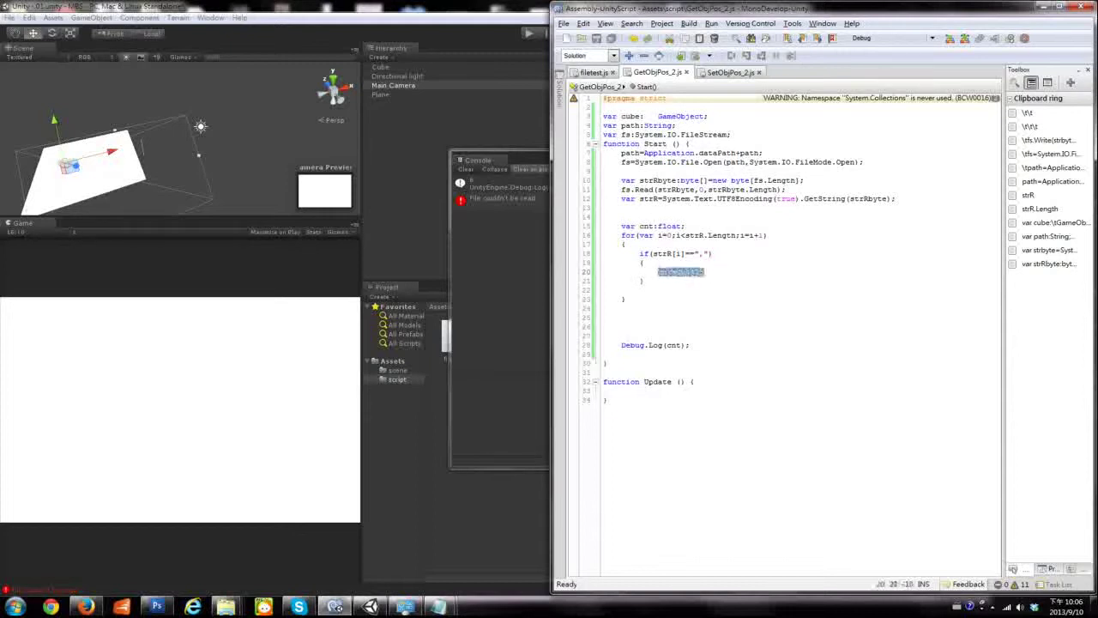
key("BackSpace")
Type strR[i]. on line 20, then cut it back out
key("Home")
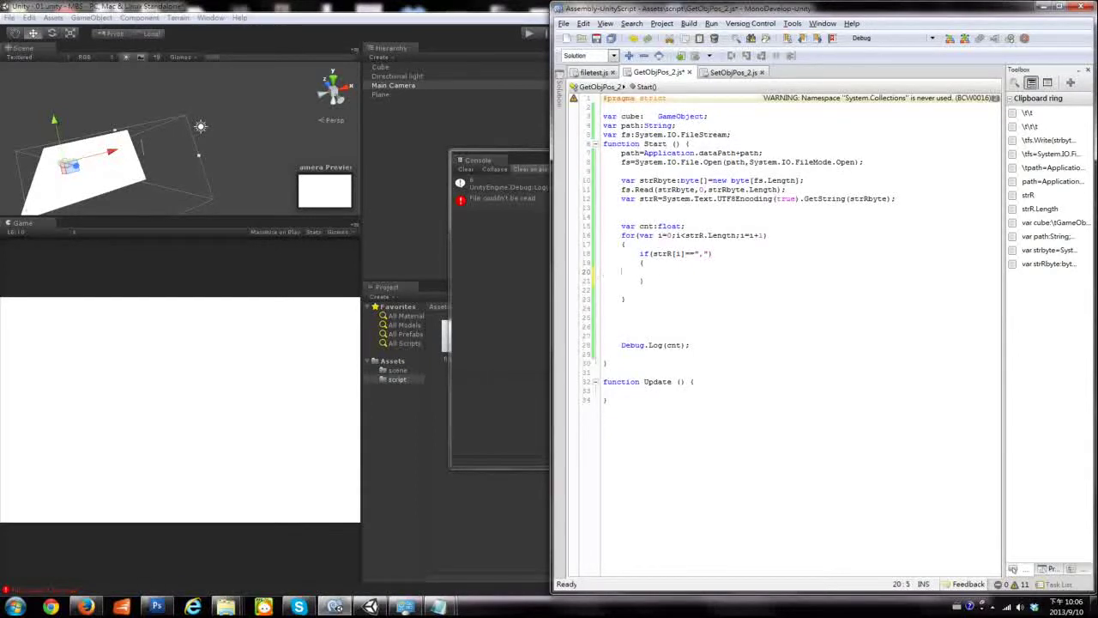
key("Right")
key("Right")
type("strR")
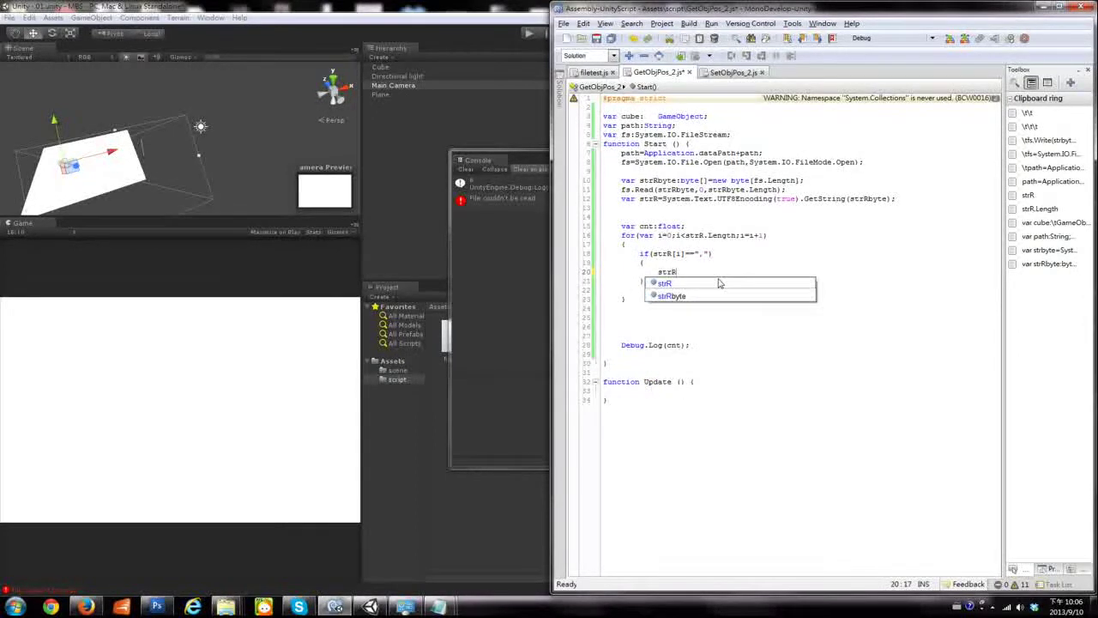
type("[i")
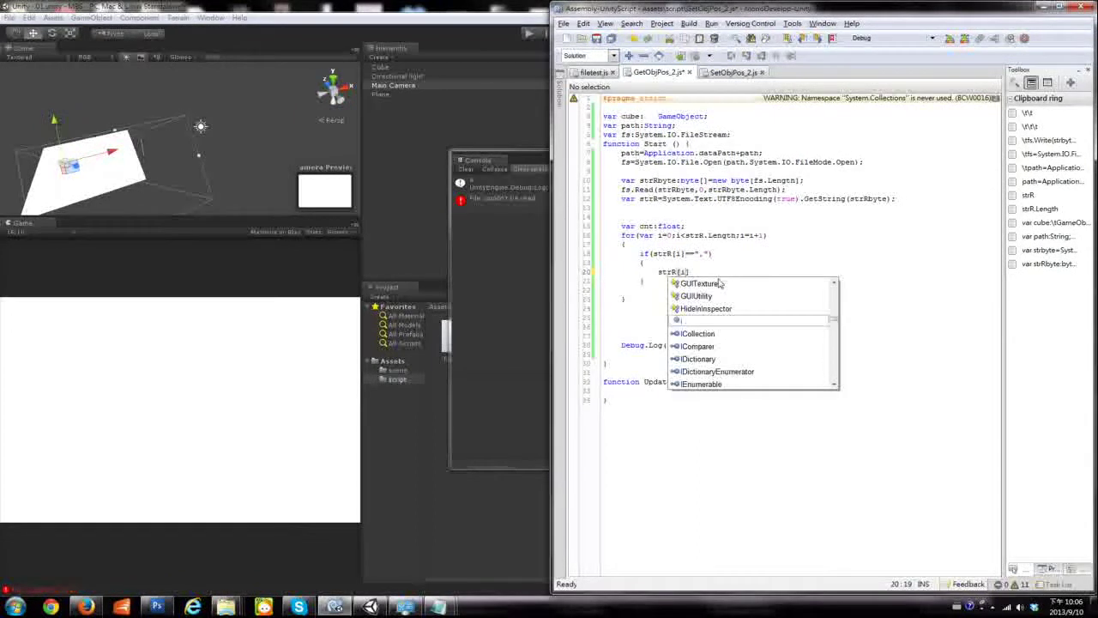
type("]")
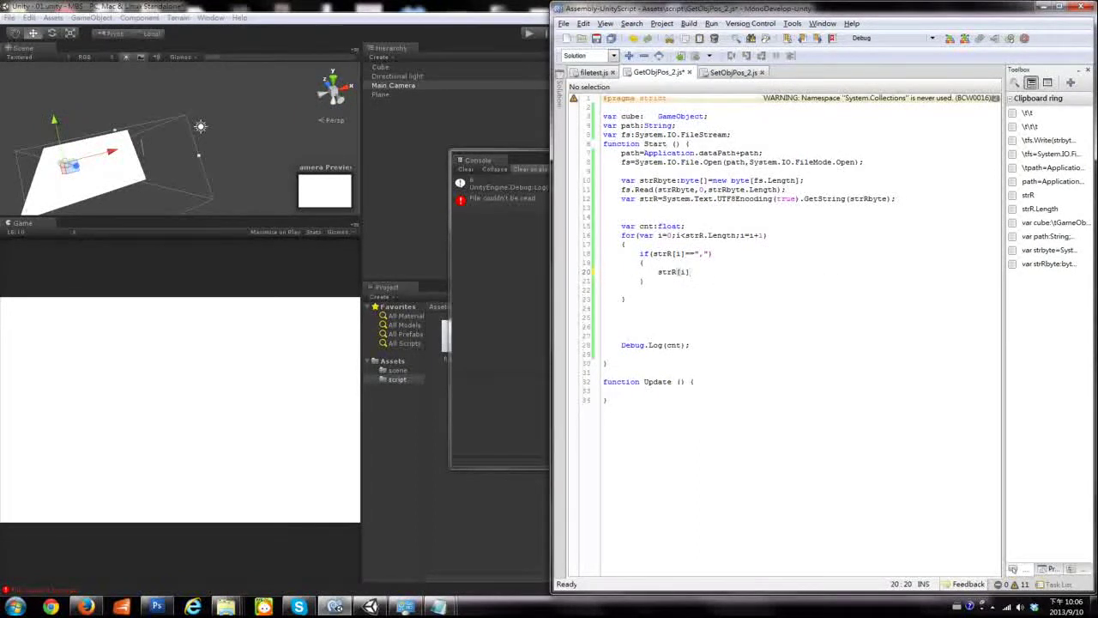
type(".")
key("BackSpace")
type(".")
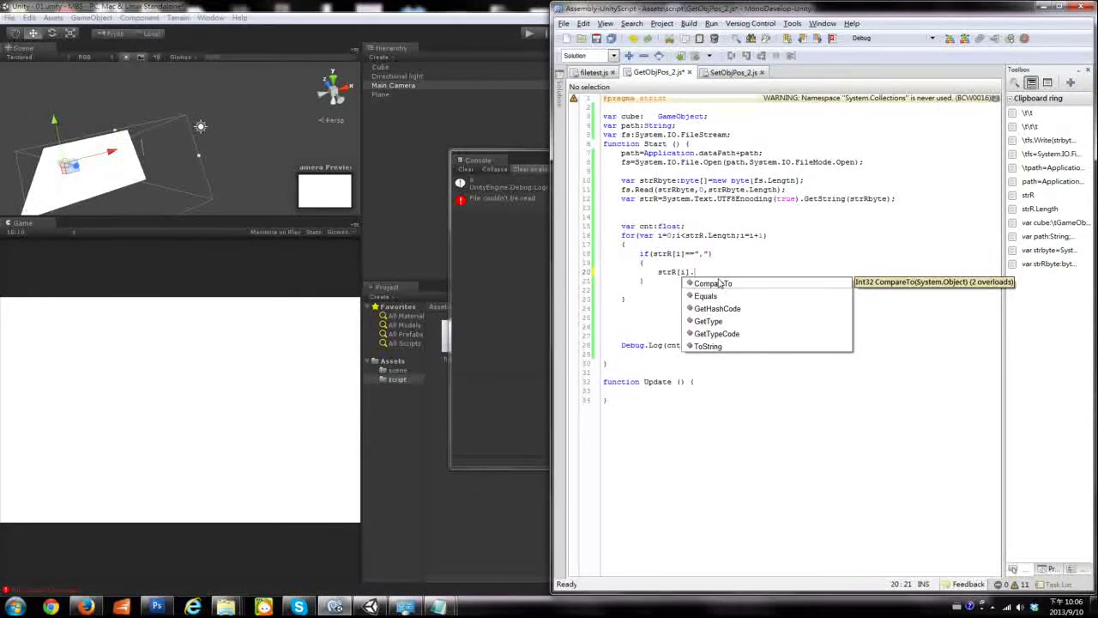
key("shift+Home")
key("ctrl+x")
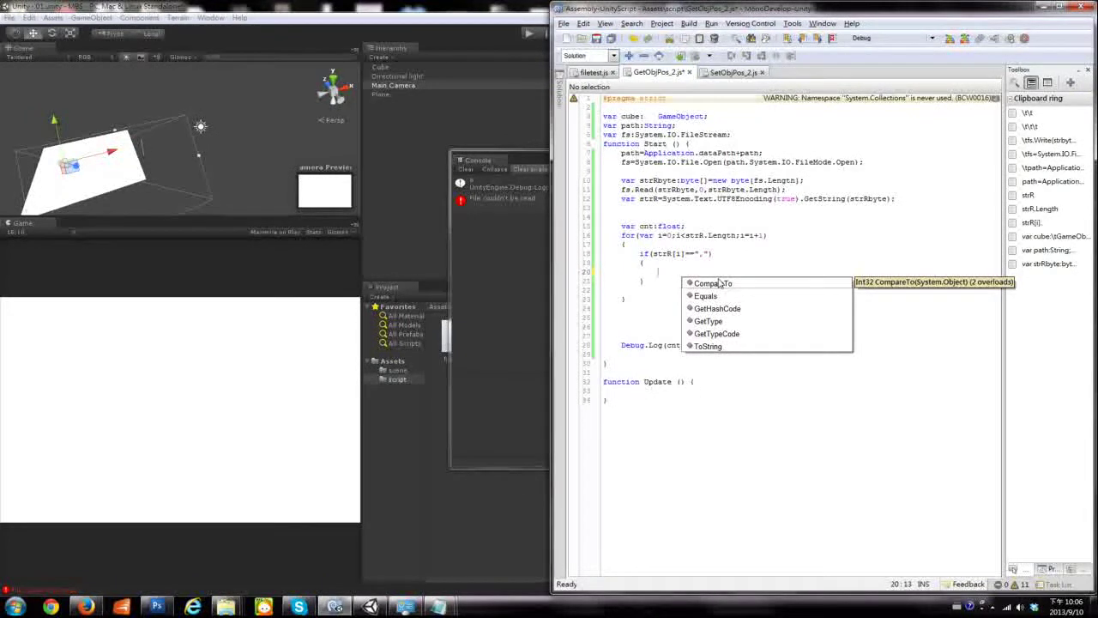
left_click(603, 280)
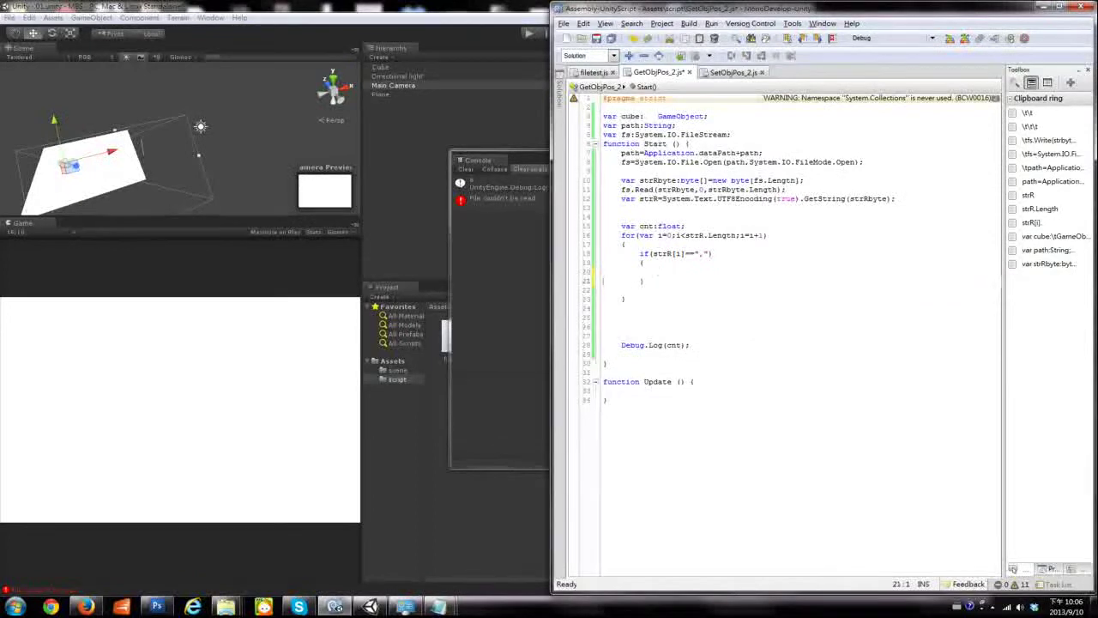
left_click(603, 216)
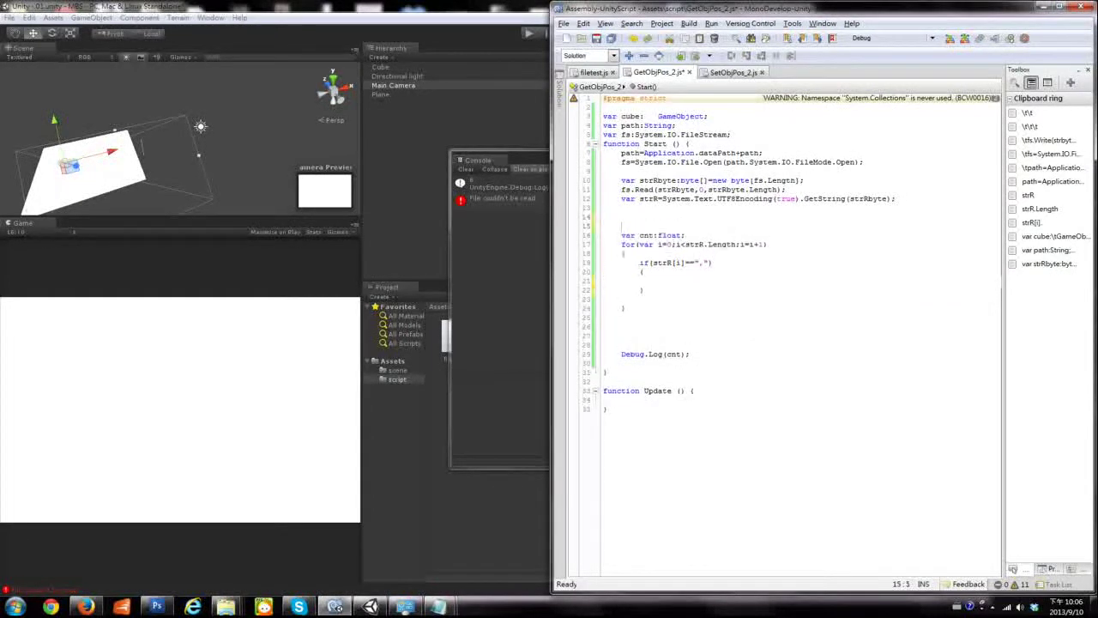
Insert blank lines after line 13 and start line 15 with strR.Substring from autocomplete
key("Return")
key("Return")
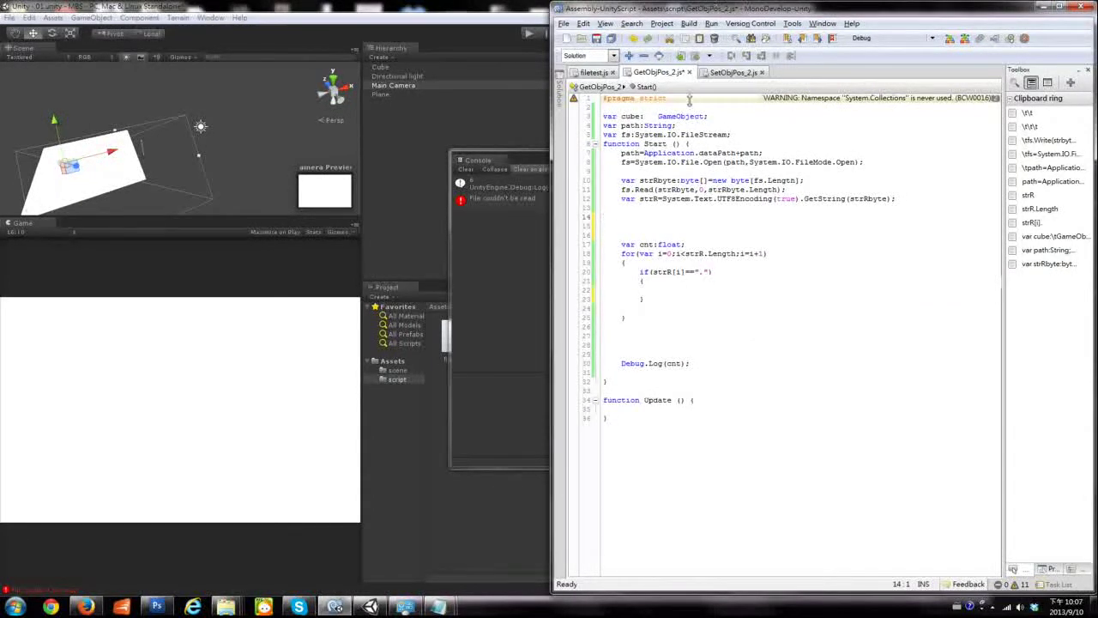
left_click(642, 225)
type("strR")
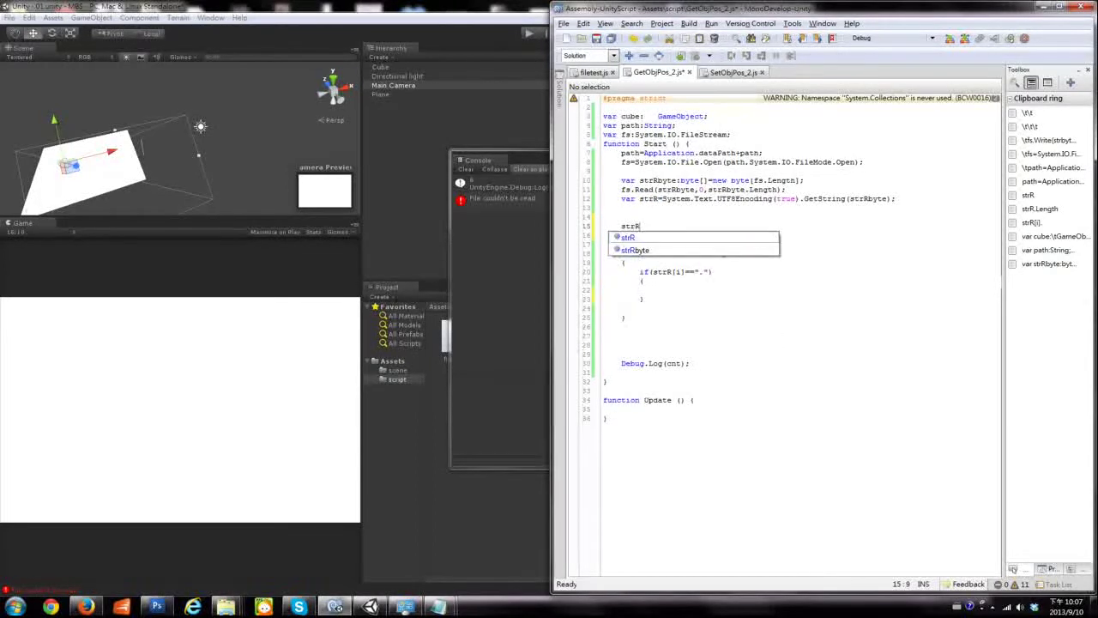
type(".")
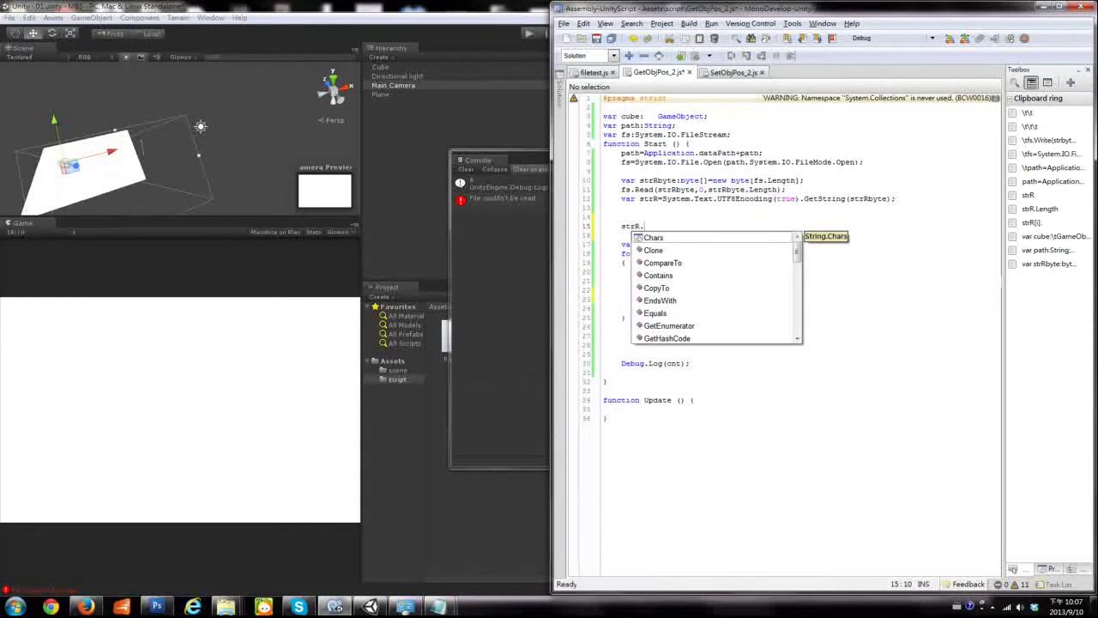
type("s")
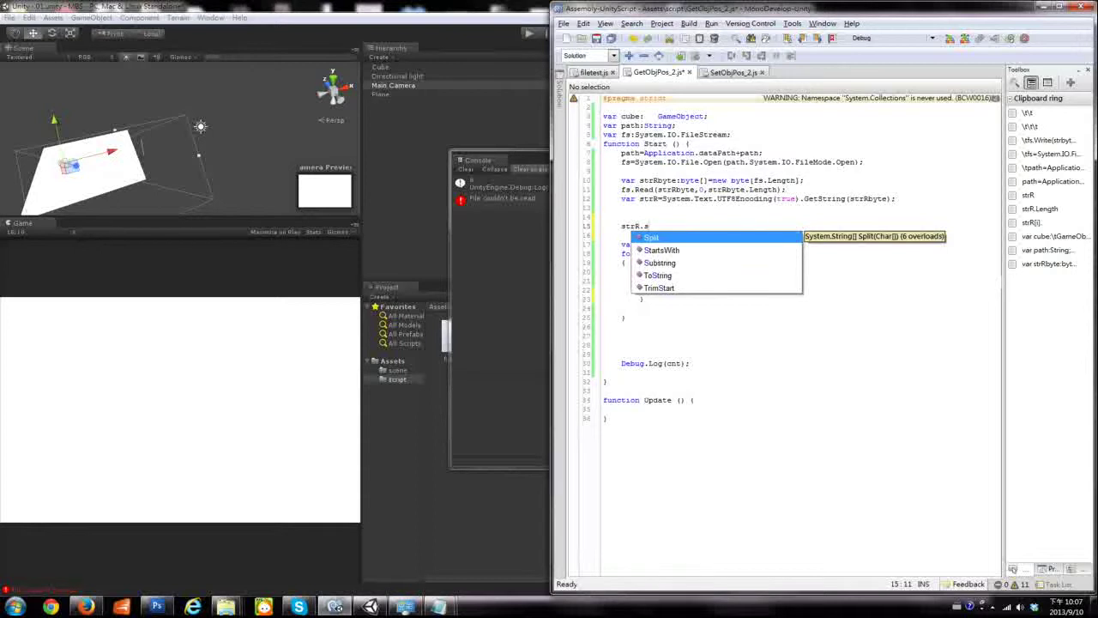
key("Down")
key("Down")
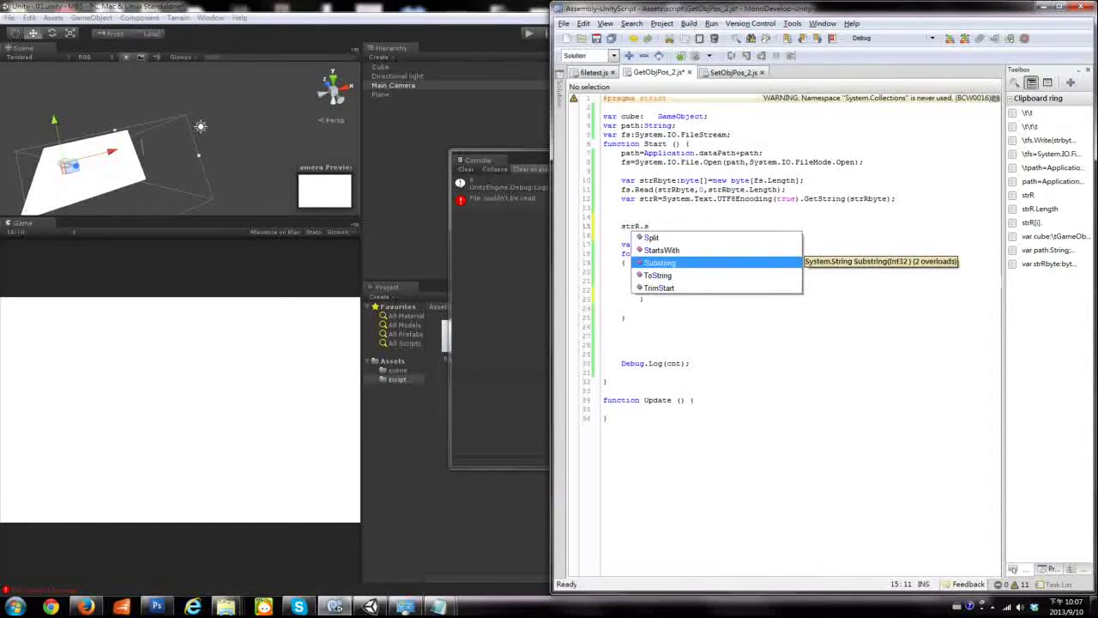
key("Return")
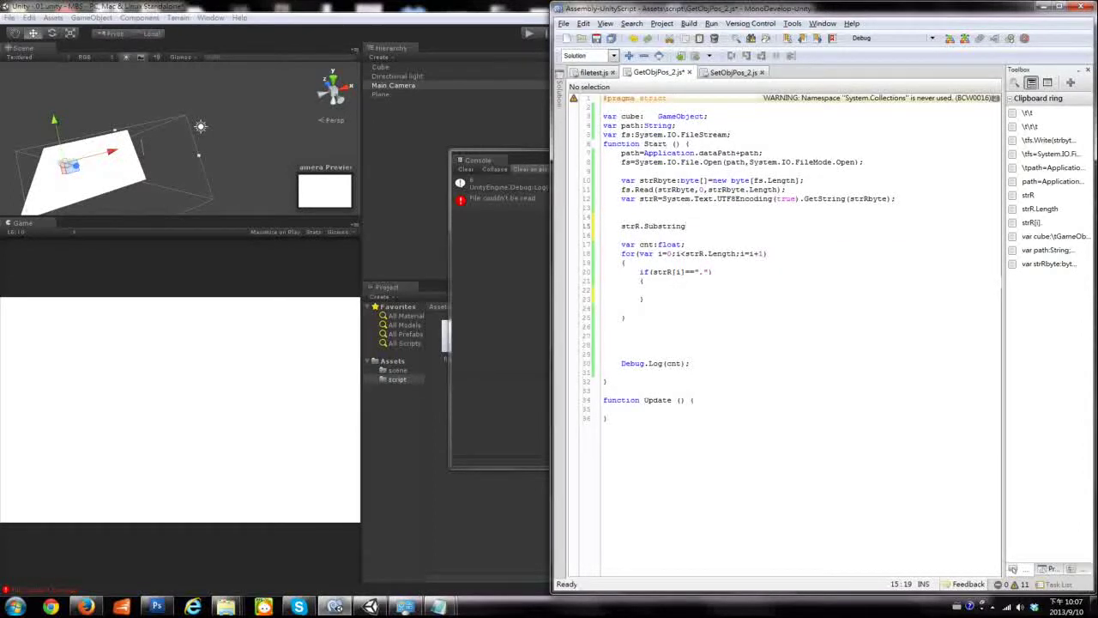
Select the first number and the 17 exponent in abc.txt to count character positions, then return to the script
mouse_move(405, 606)
left_click(361, 545)
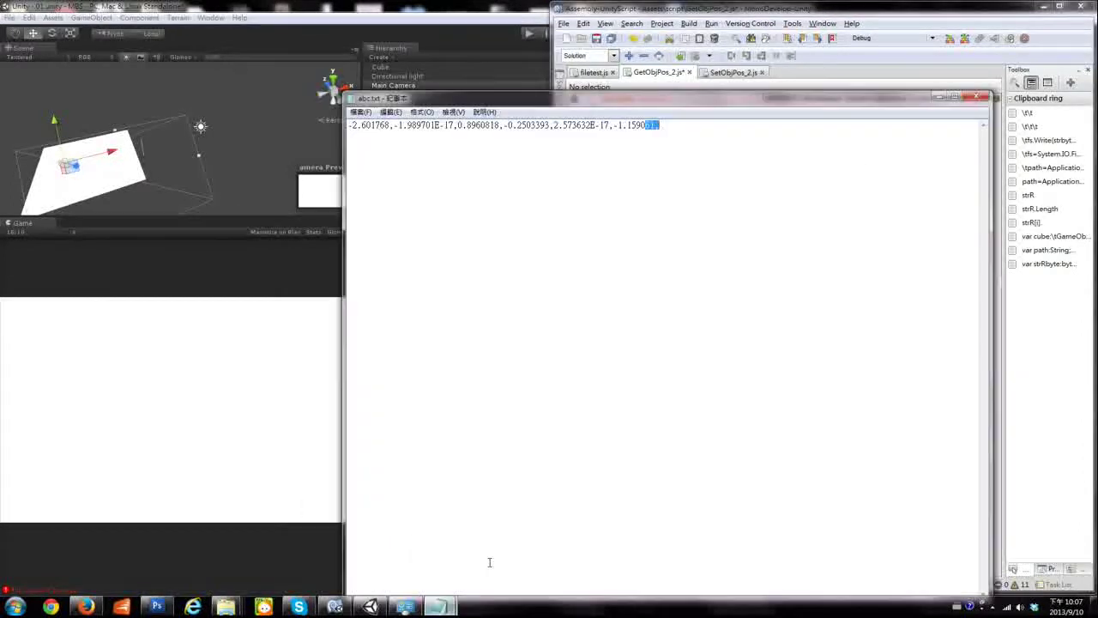
left_click(359, 125)
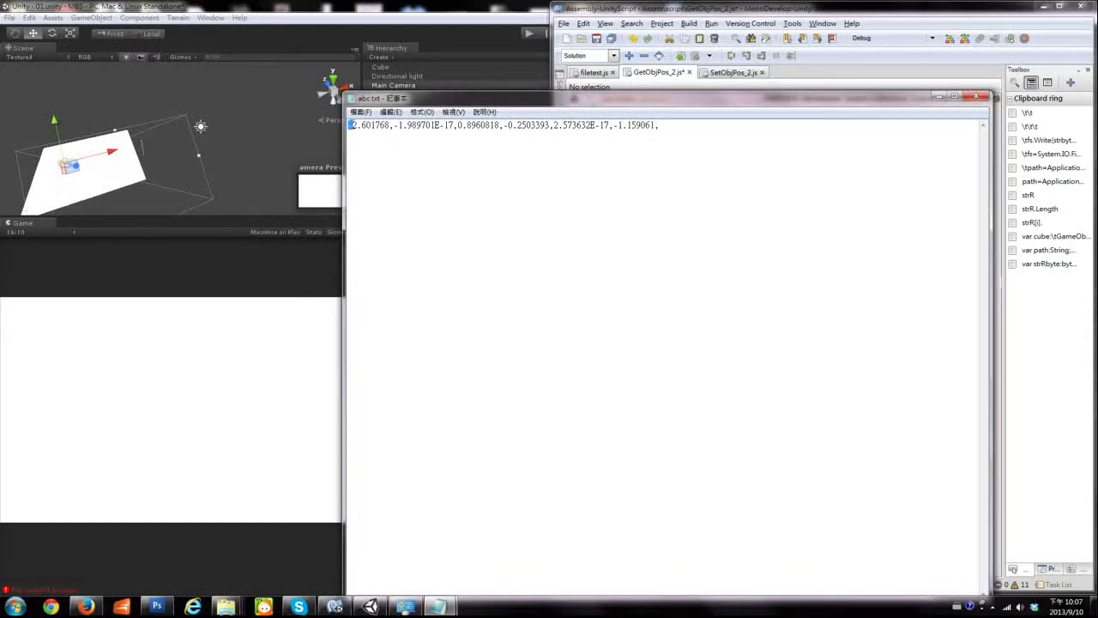
left_click_drag(350, 125, 446, 127)
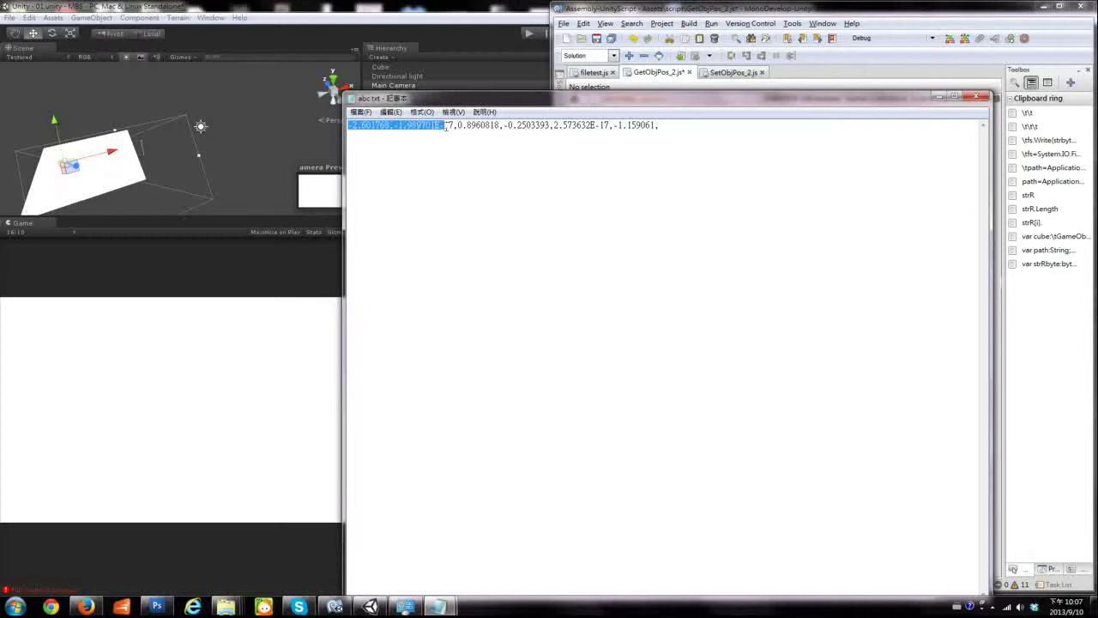
left_click_drag(442, 126, 453, 126)
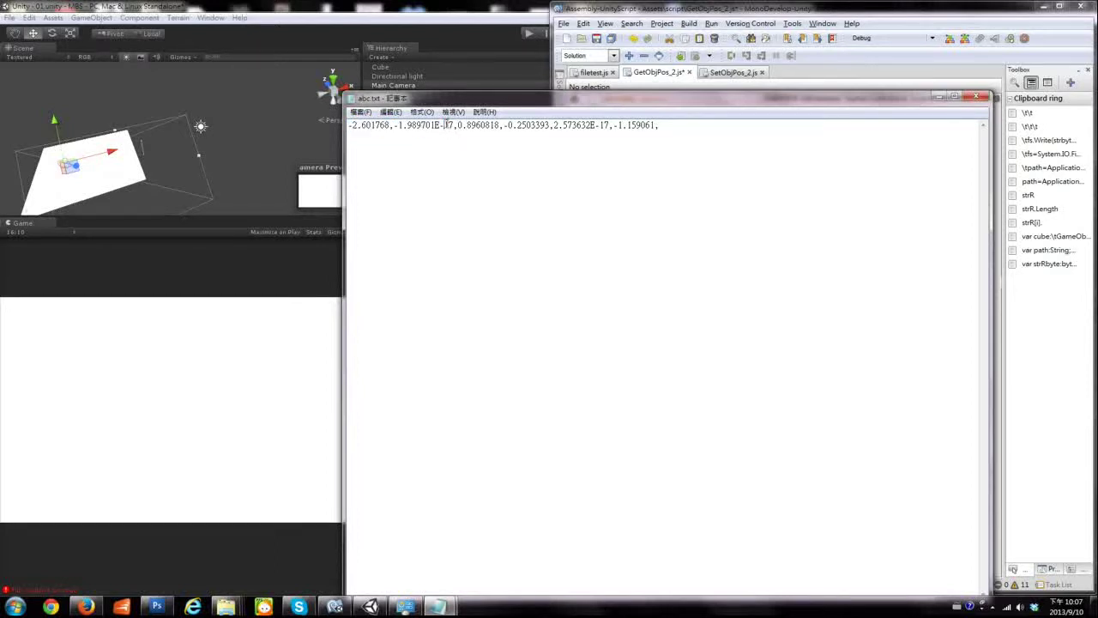
left_click(444, 125)
left_click_drag(444, 125, 460, 126)
left_click_drag(561, 98, 158, 146)
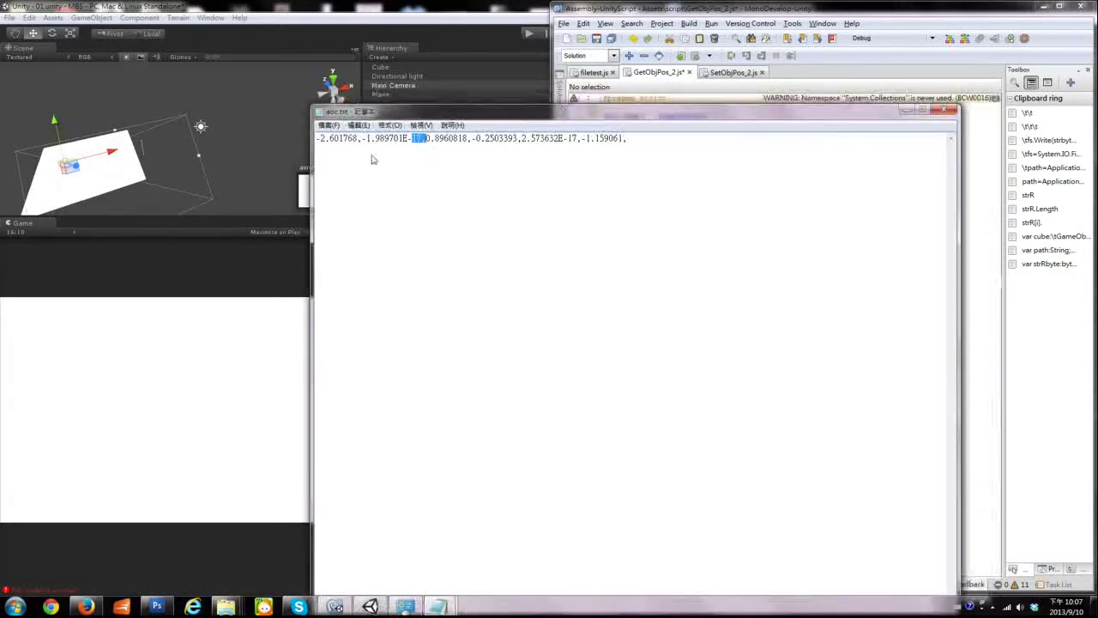
left_click(675, 225)
left_click(689, 226)
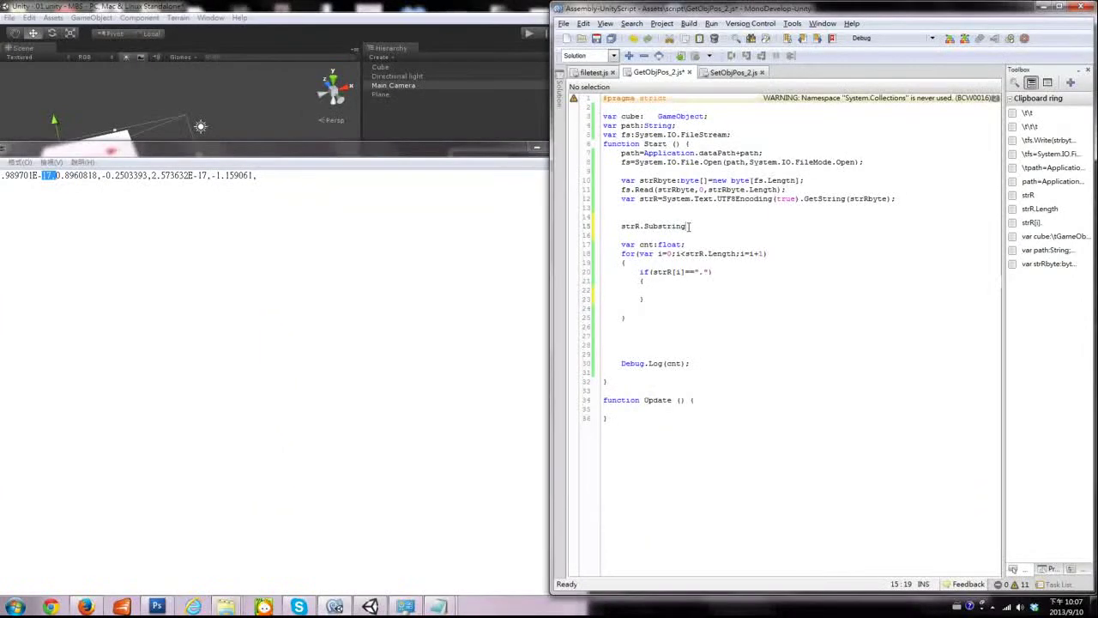
Add parentheses to strR.Substring and declare var startInd: int; and var endInd: int;
type("(")
key("BackSpace")
type("()")
left_click(658, 235)
left_click(603, 235)
type("var ")
type("startInd")
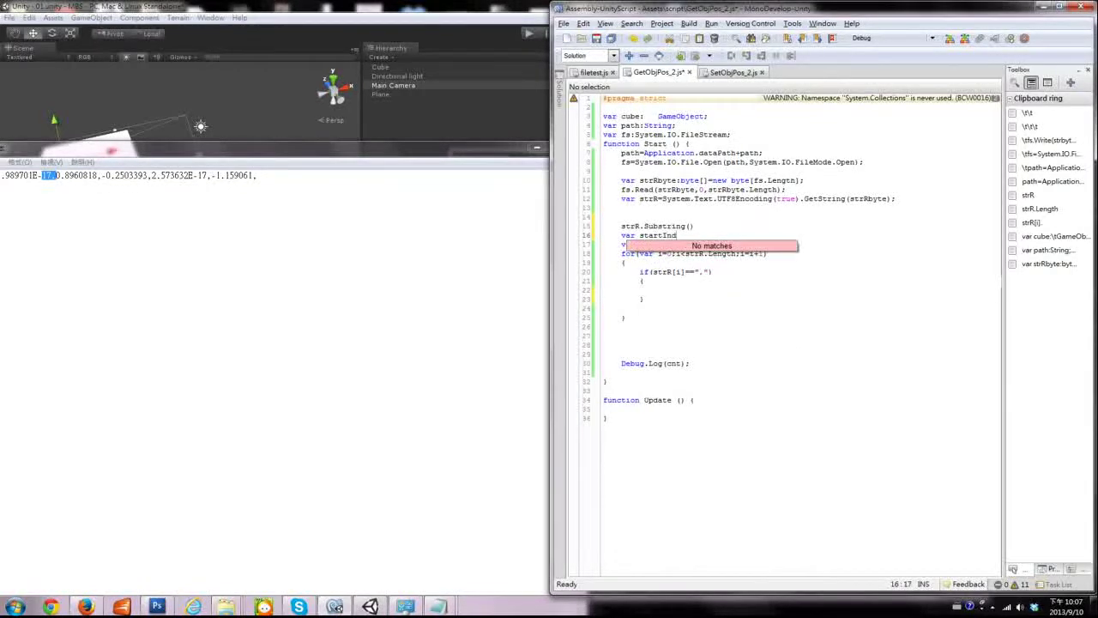
type(": ")
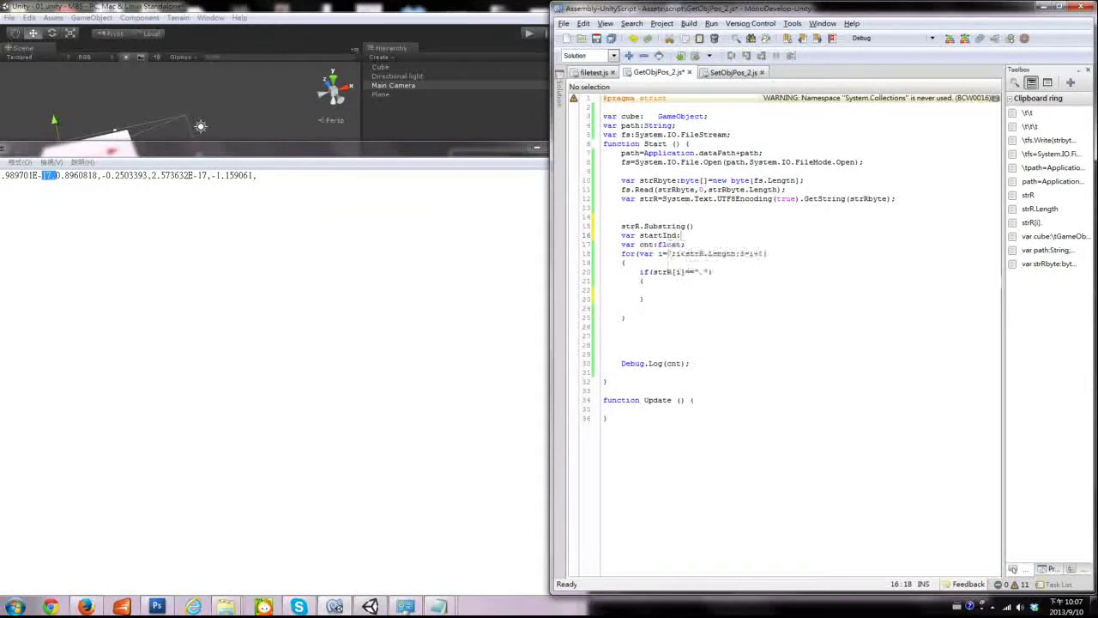
type("int;")
key("Return")
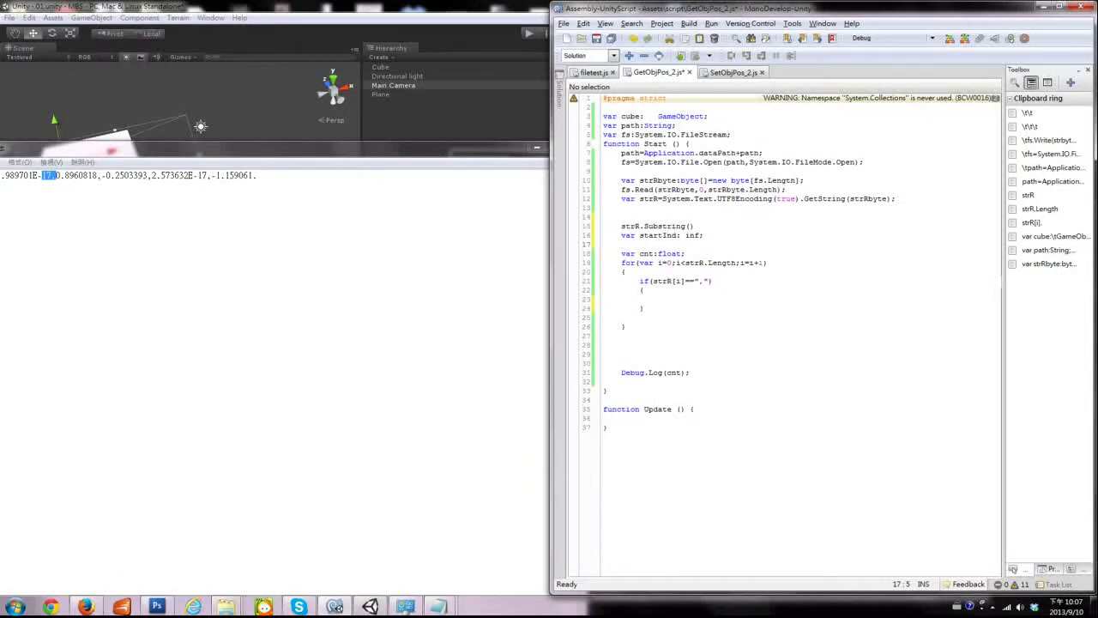
left_click(705, 235)
key("Delete")
type("t")
key("Down")
type("var end")
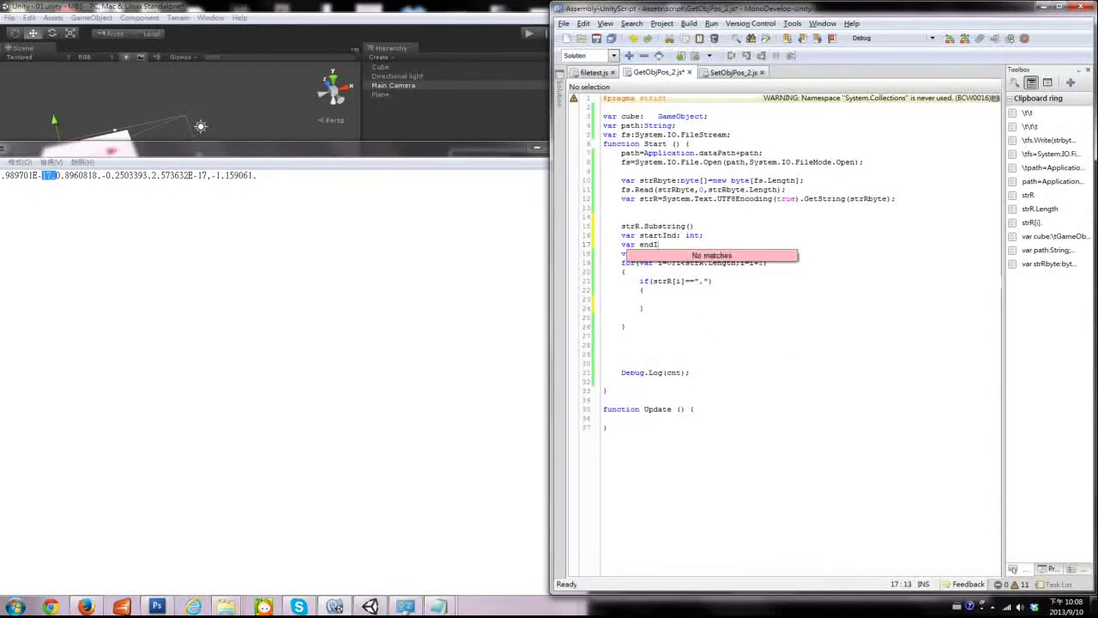
type("Ind:")
key("BackSpace")
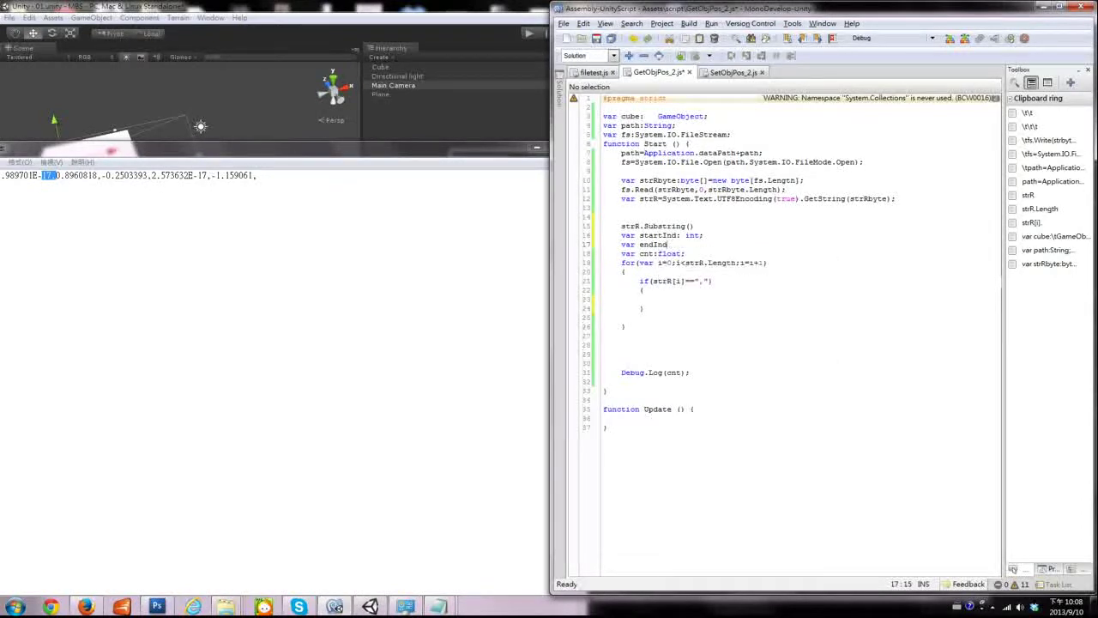
type(":")
key("Escape")
type(" int;")
Move the strR.Substring() statement below the declarations onto line 21
key("Up")
key("shift+Home")
key("ctrl+x")
key("Down")
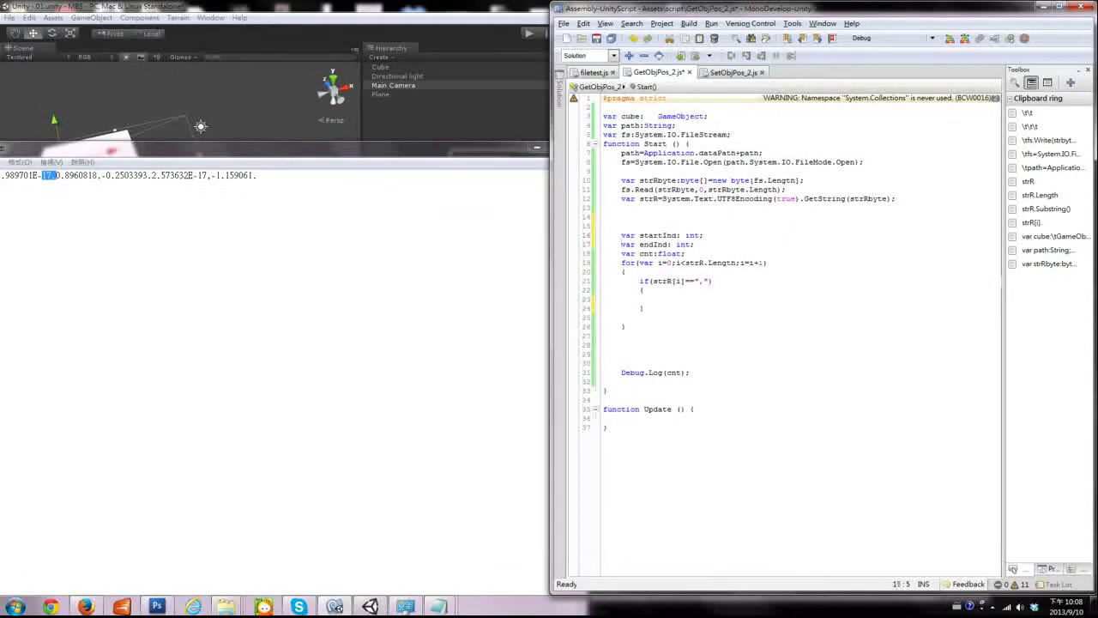
key("Down")
key("Return")
key("Return")
key("Return")
key("ctrl+v")
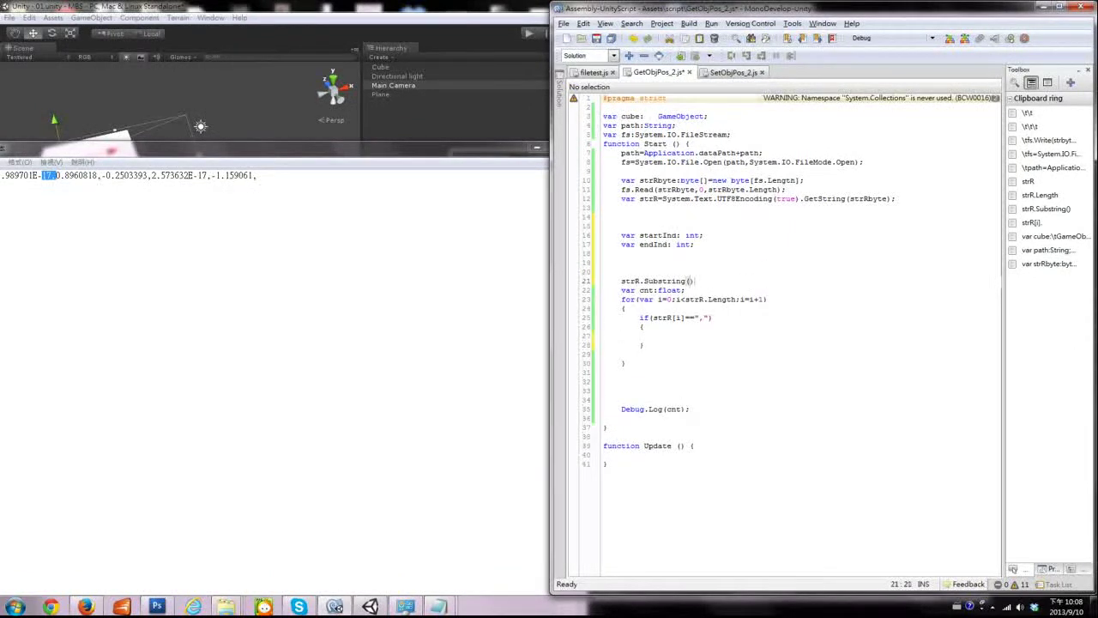
Wrap it as Debug(strR.Substring(1,5)); and build, which reports 1 error
key("Home")
type("d")
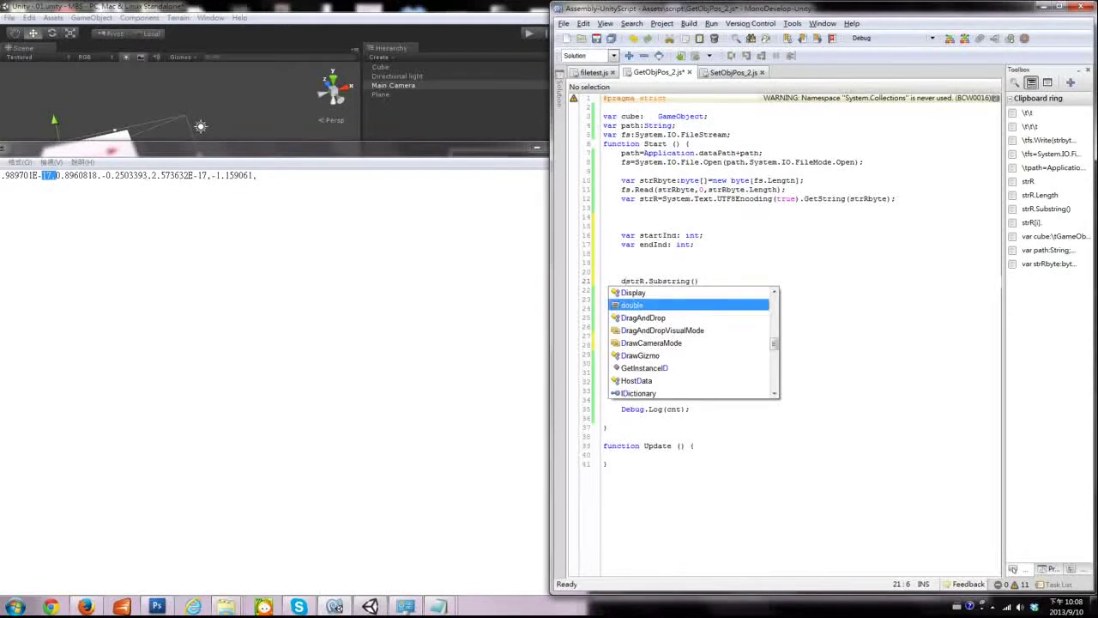
type("ebu")
key("Return")
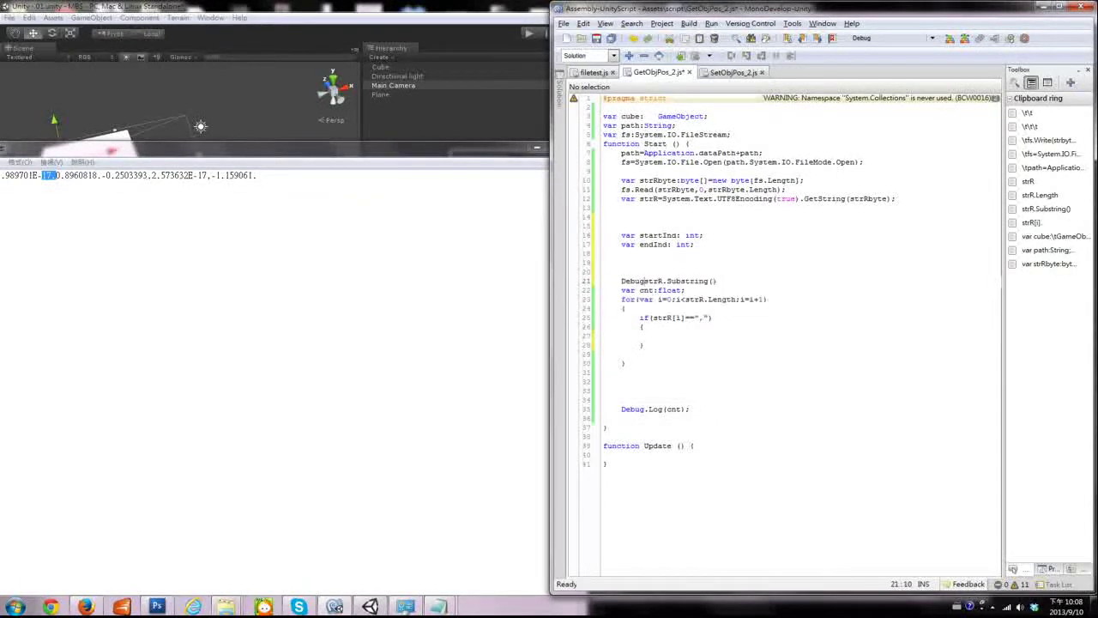
type("(")
type(")")
key("BackSpace")
type(",5")
type("));")
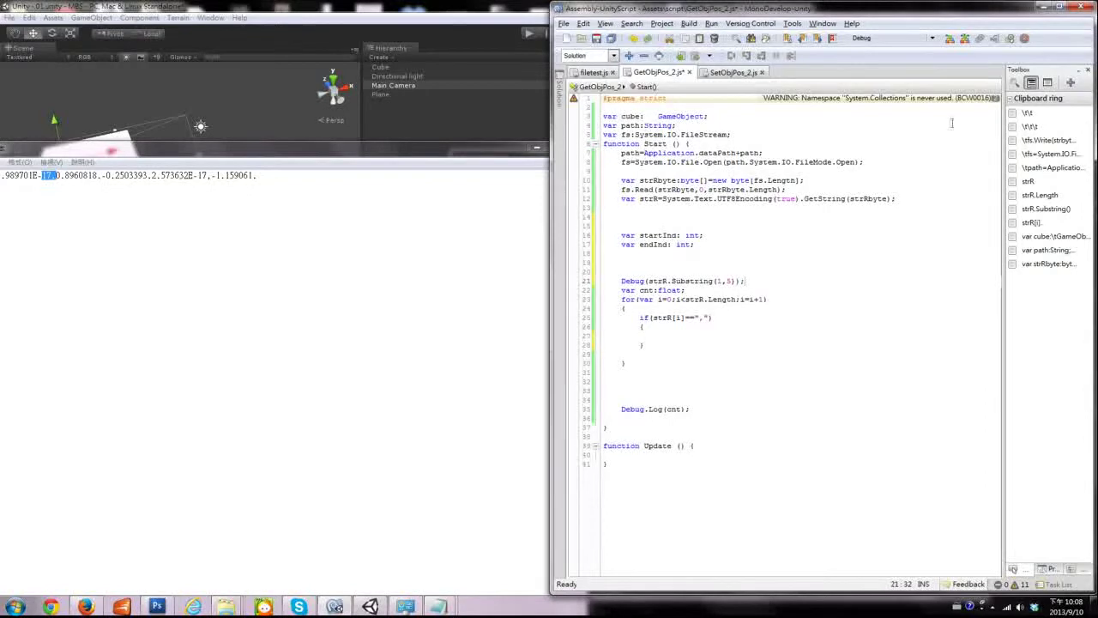
left_click(962, 43)
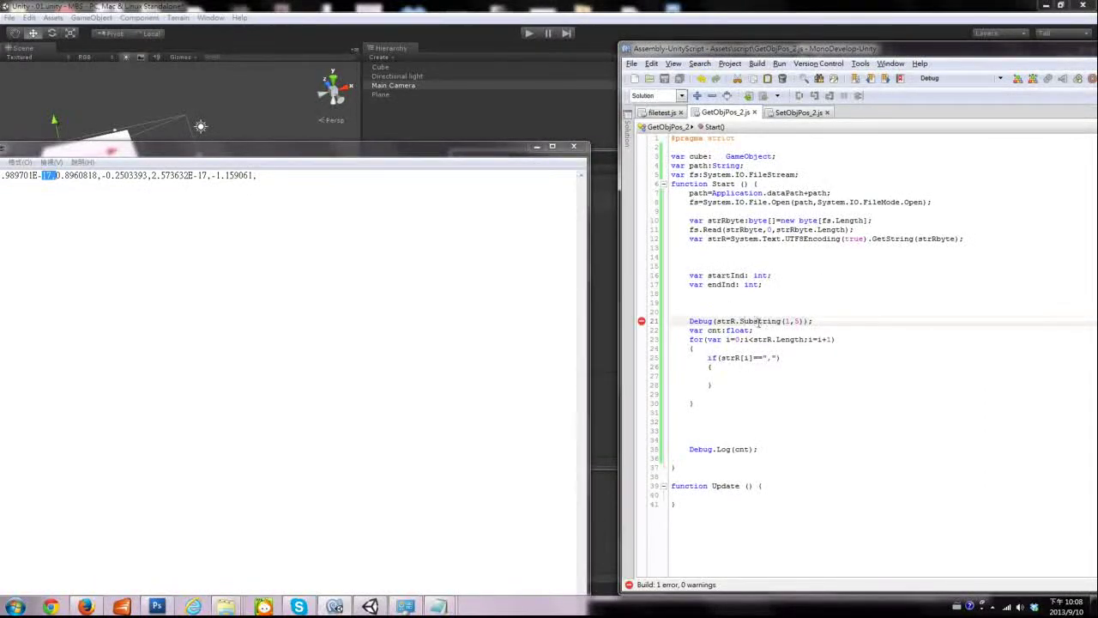
Retype line 21 as Debug.Log(strR.Substring(1,5)); then save and build with 0 errors
left_click(808, 320, "shift")
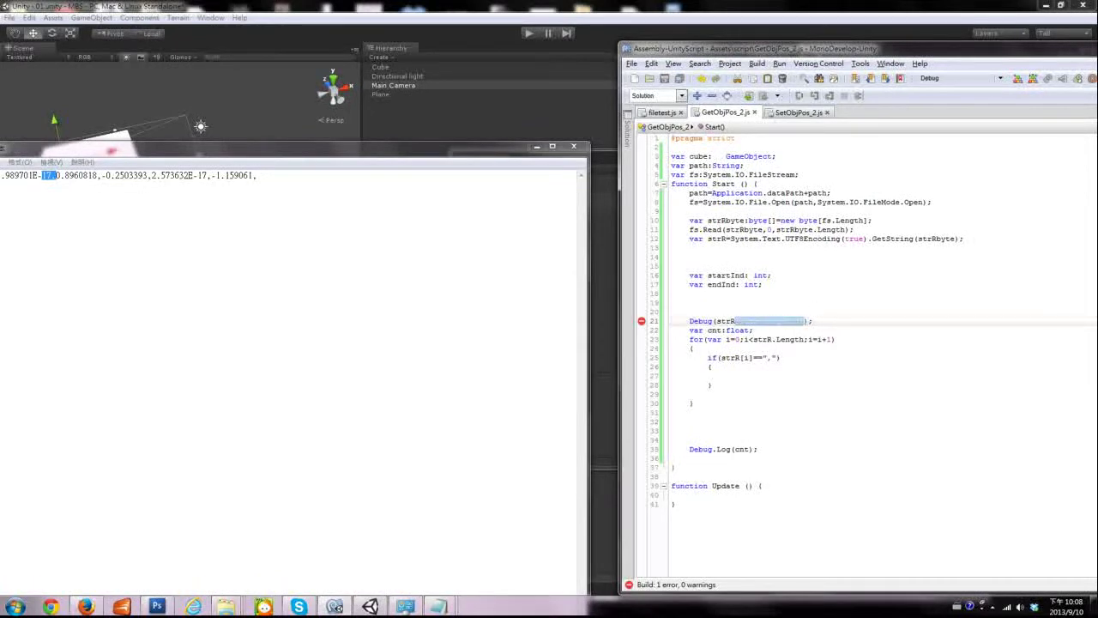
key("BackSpace")
type(".")
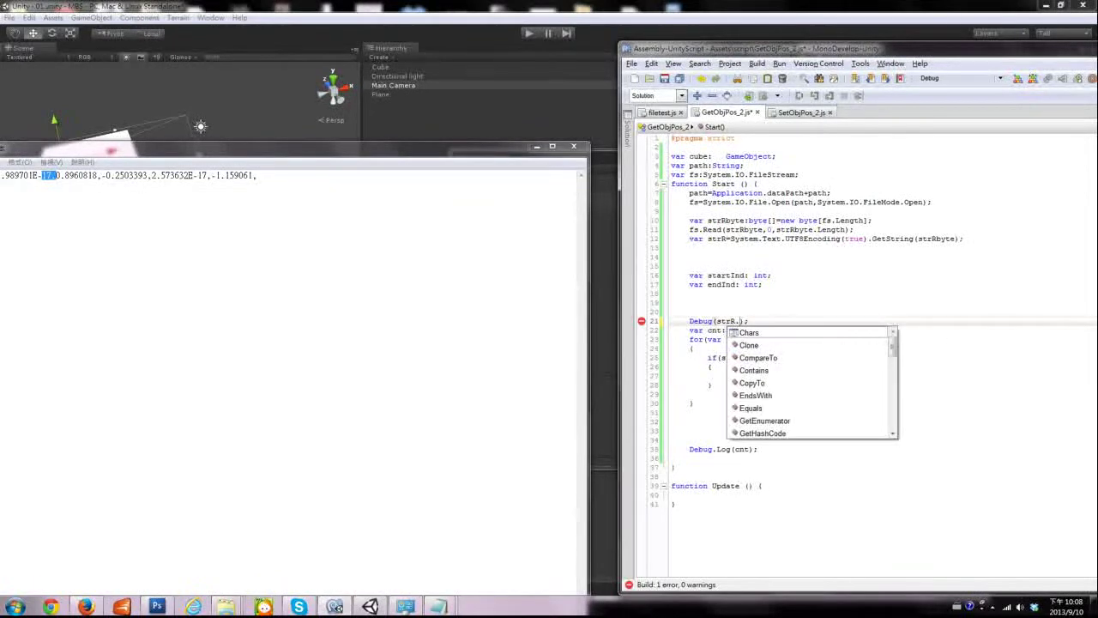
type("S")
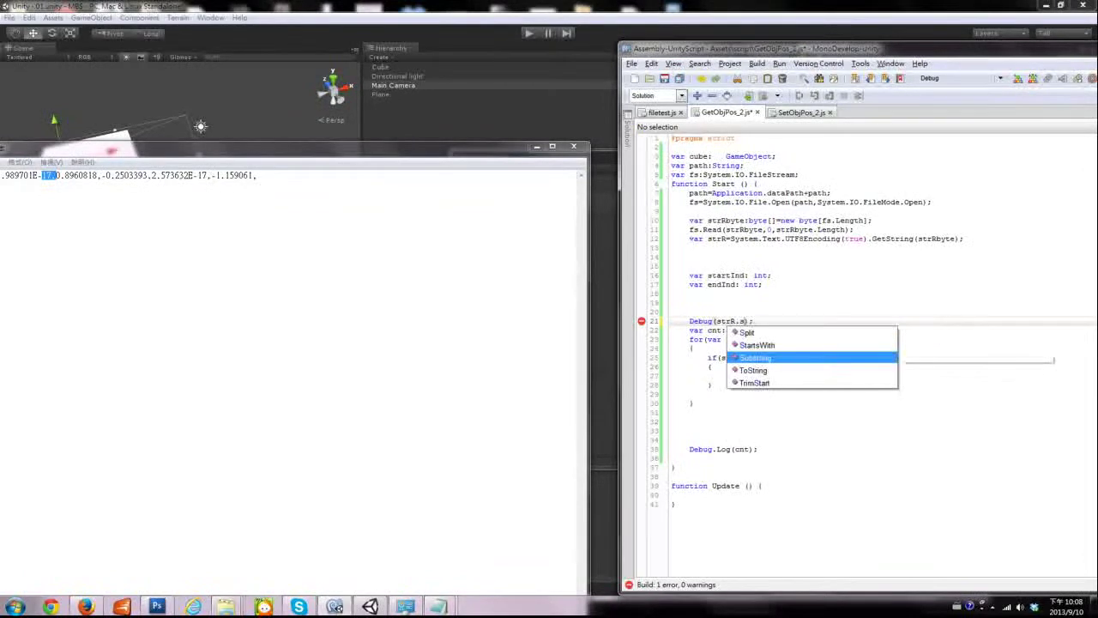
type("ub")
key("Return")
type("(")
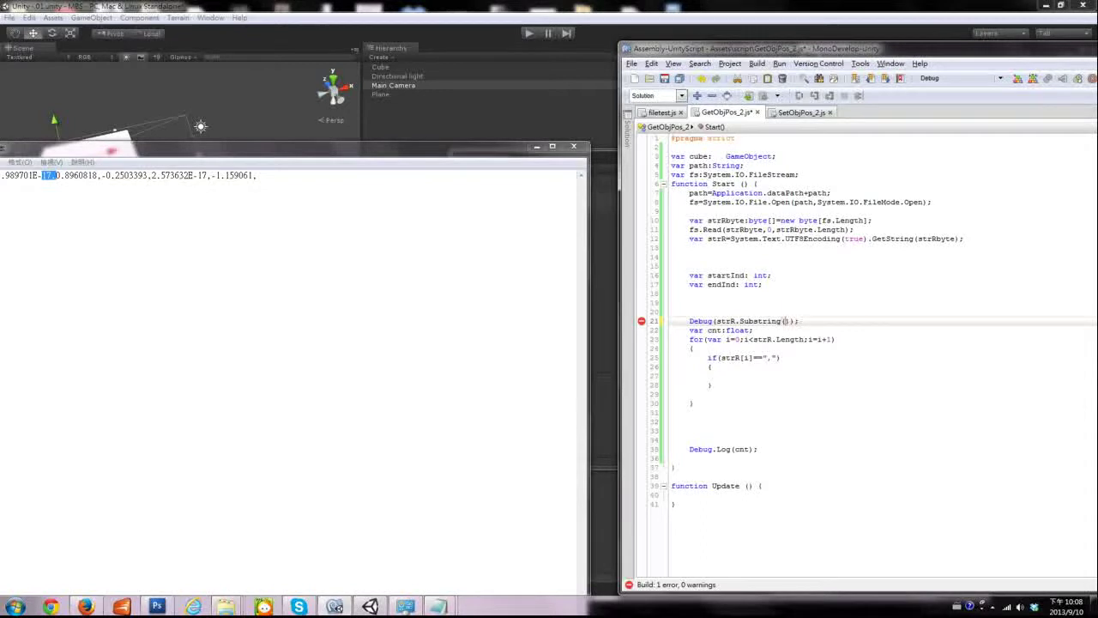
type("5")
type(".Log")
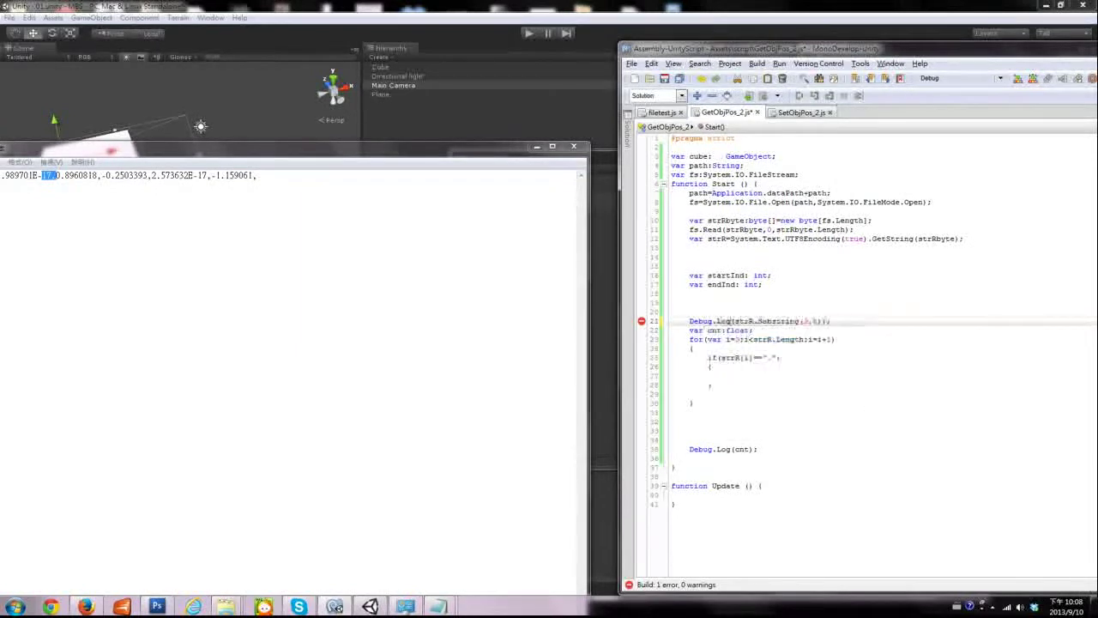
left_click(1019, 79)
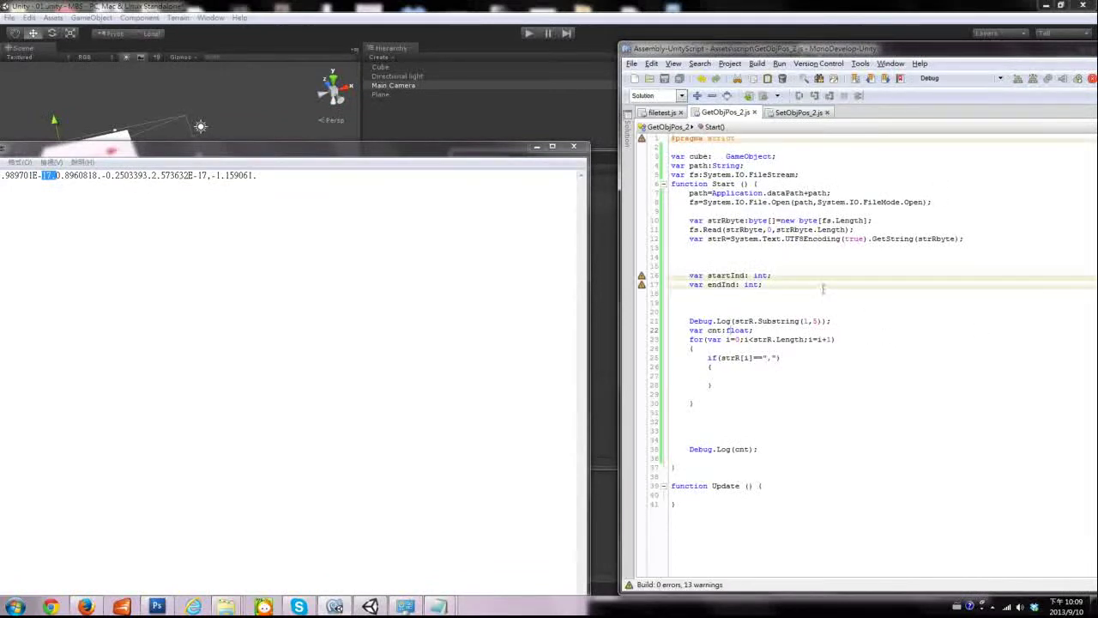
Play the scene to log 2.601, then bring abc.txt forward and mark its first digit 2
left_click(474, 68)
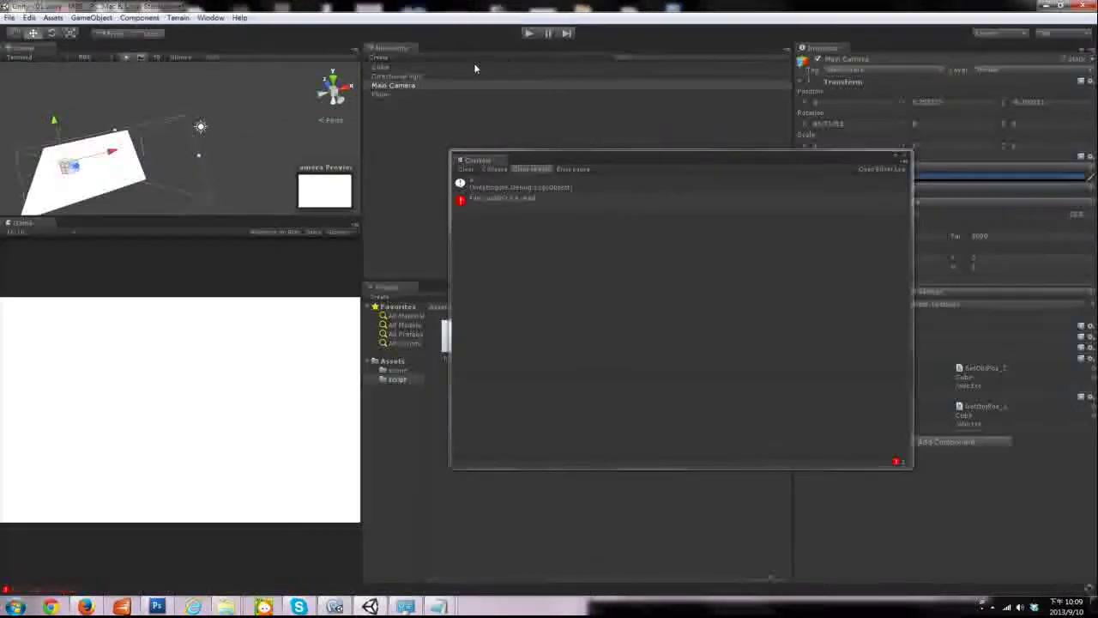
left_click(528, 35)
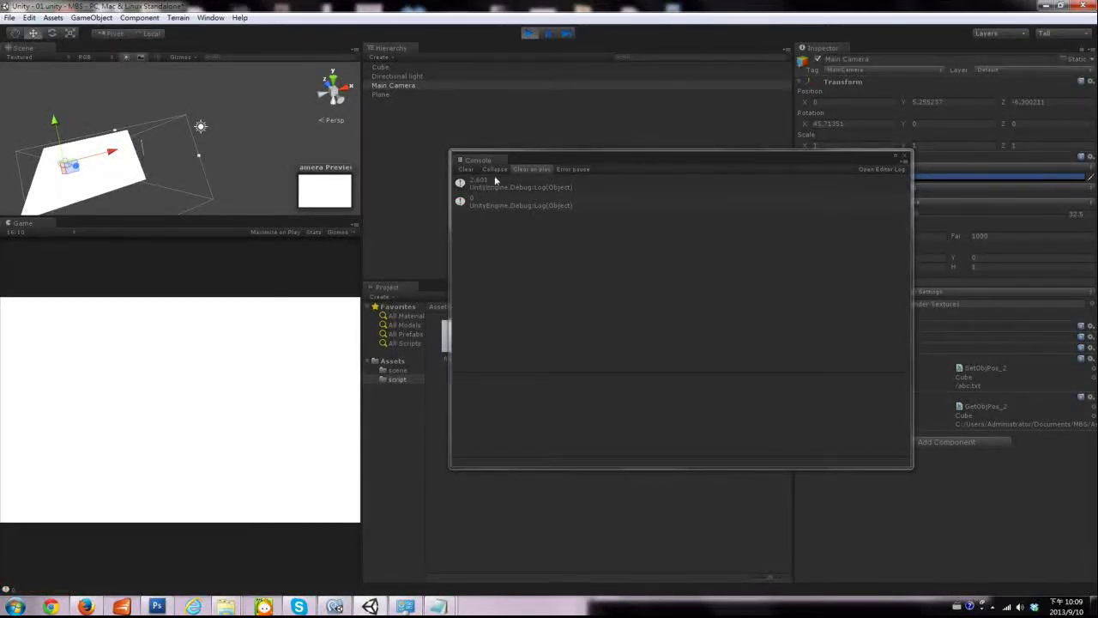
left_click(438, 607)
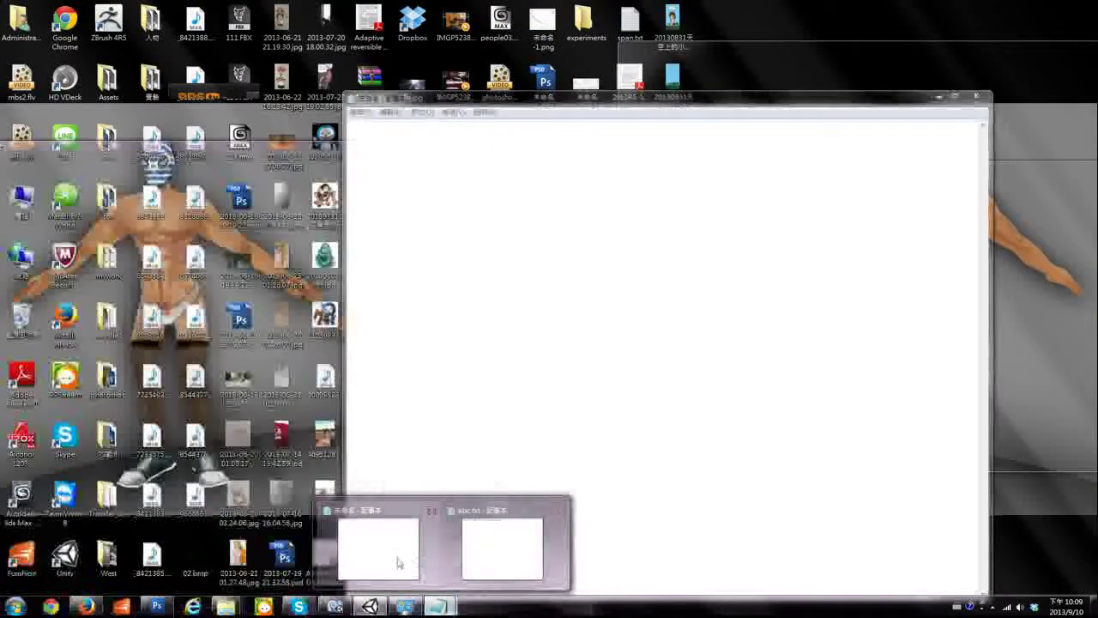
left_click(502, 549)
left_click_drag(214, 146, 532, 115)
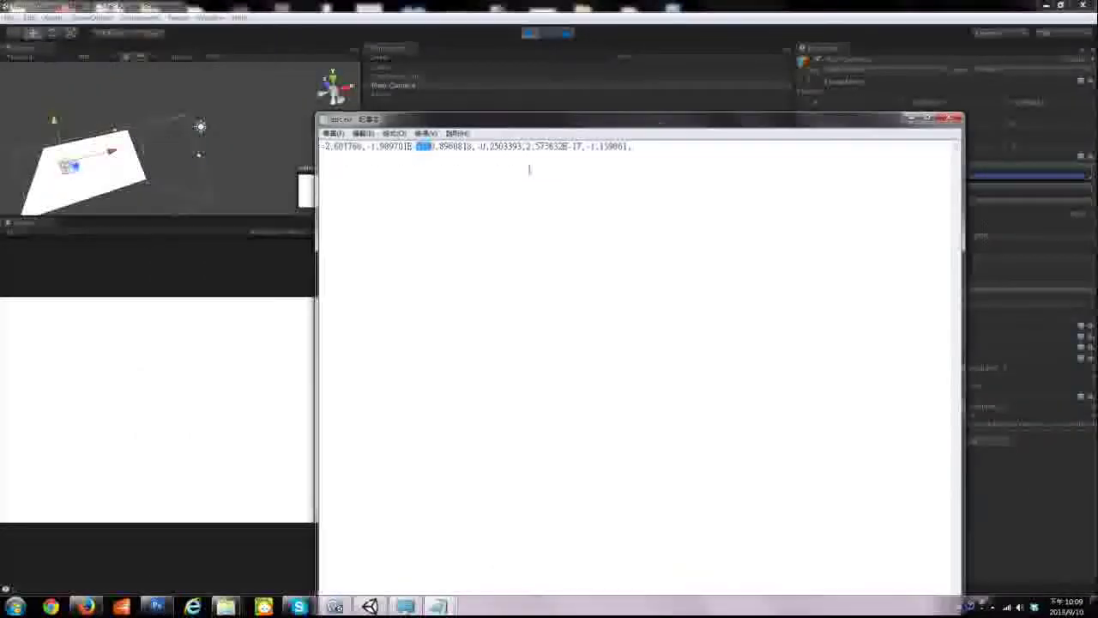
left_click_drag(324, 147, 331, 147)
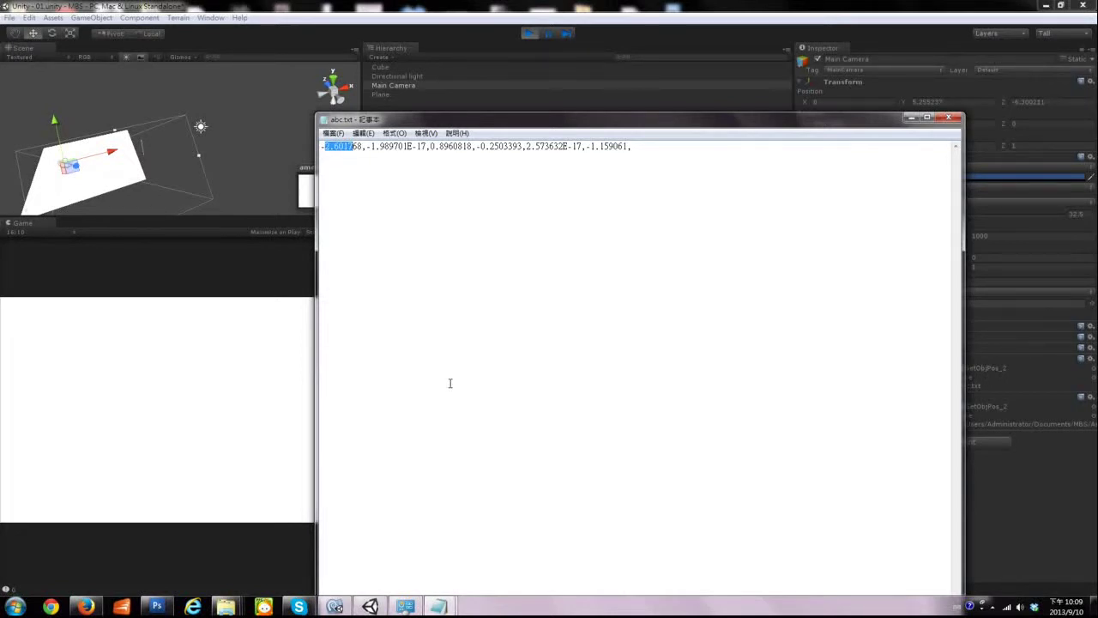
Deselect the first number in abc.txt and return to Unity's Console showing 2.601 and 0
key("Right")
key("Left")
key("Left")
left_click(439, 606)
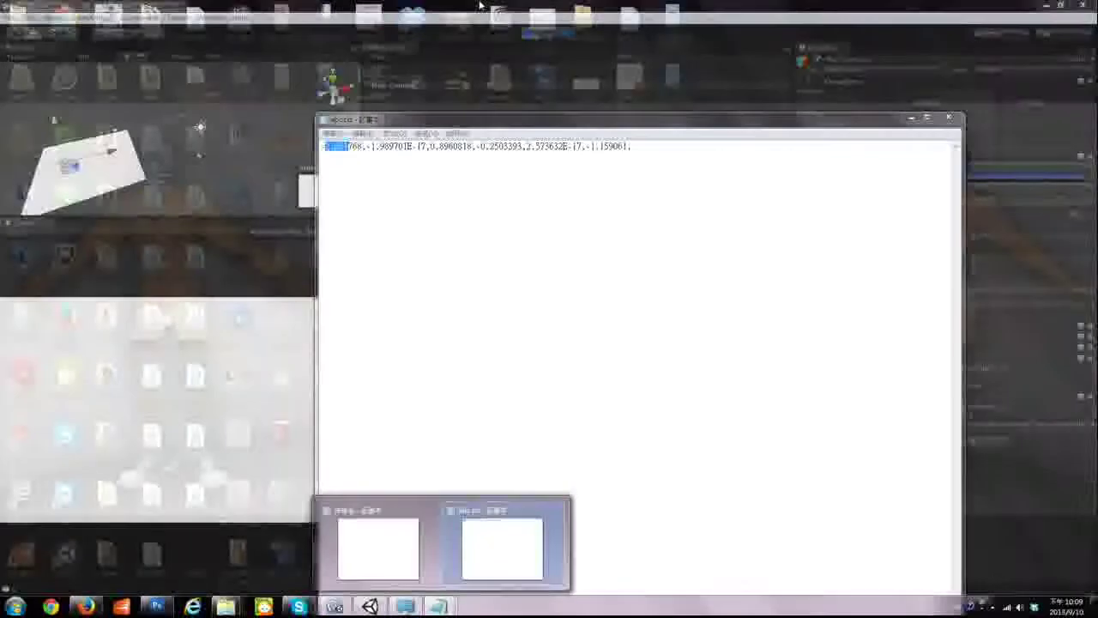
left_click(370, 605)
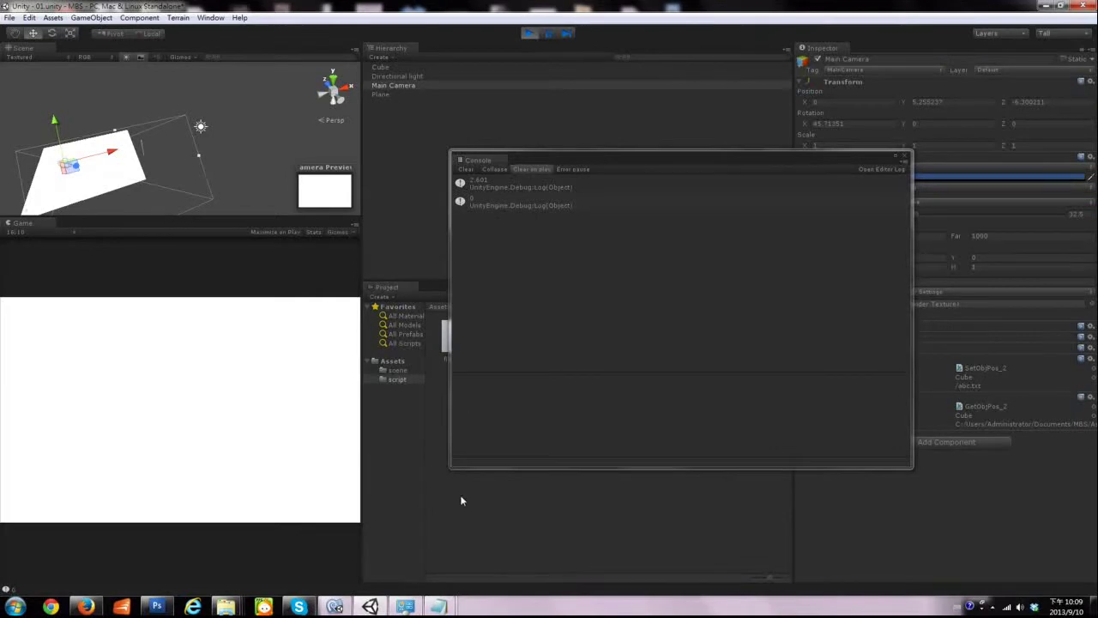
Select strR.Substring in GetObjPos_2.js, then bring up the FileStream.Read MSDN page in Firefox
left_click(336, 606)
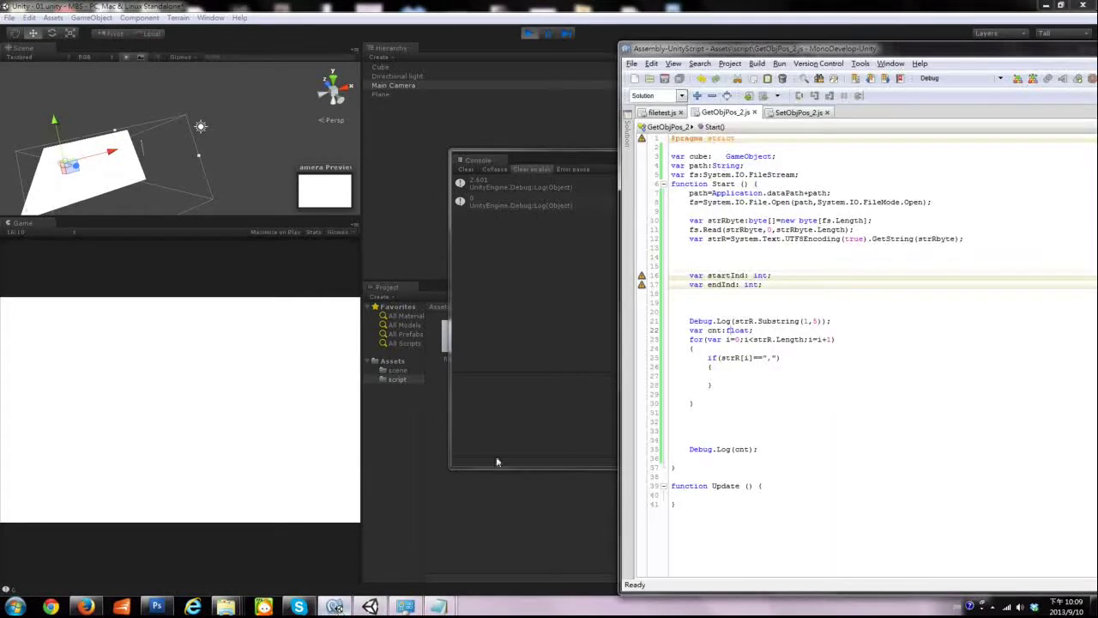
left_click_drag(761, 53, 697, 43)
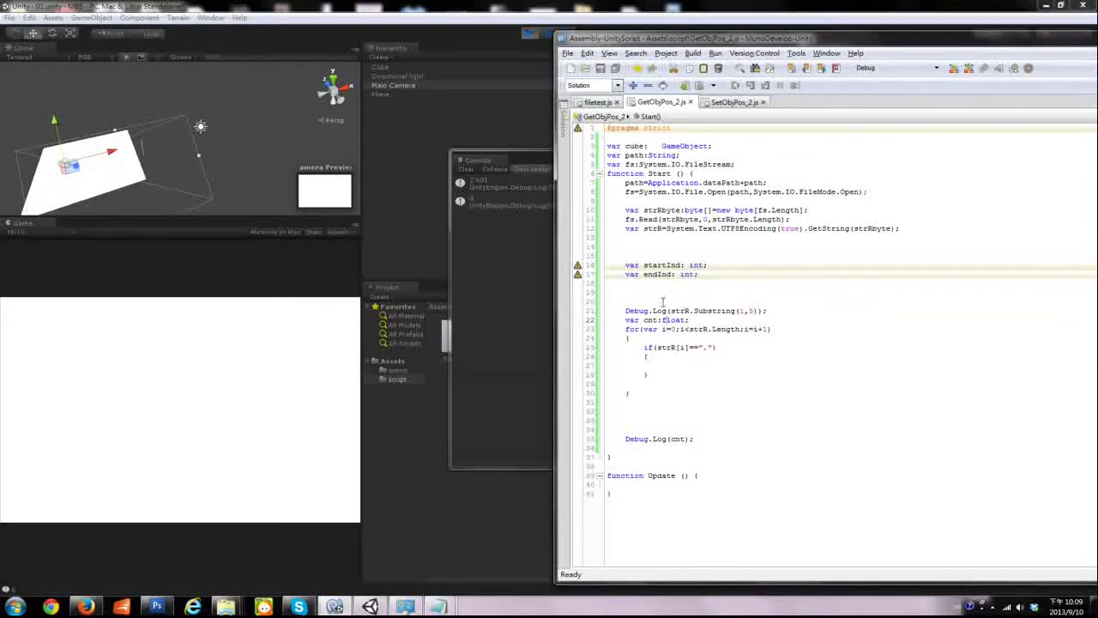
left_click_drag(671, 311, 736, 312)
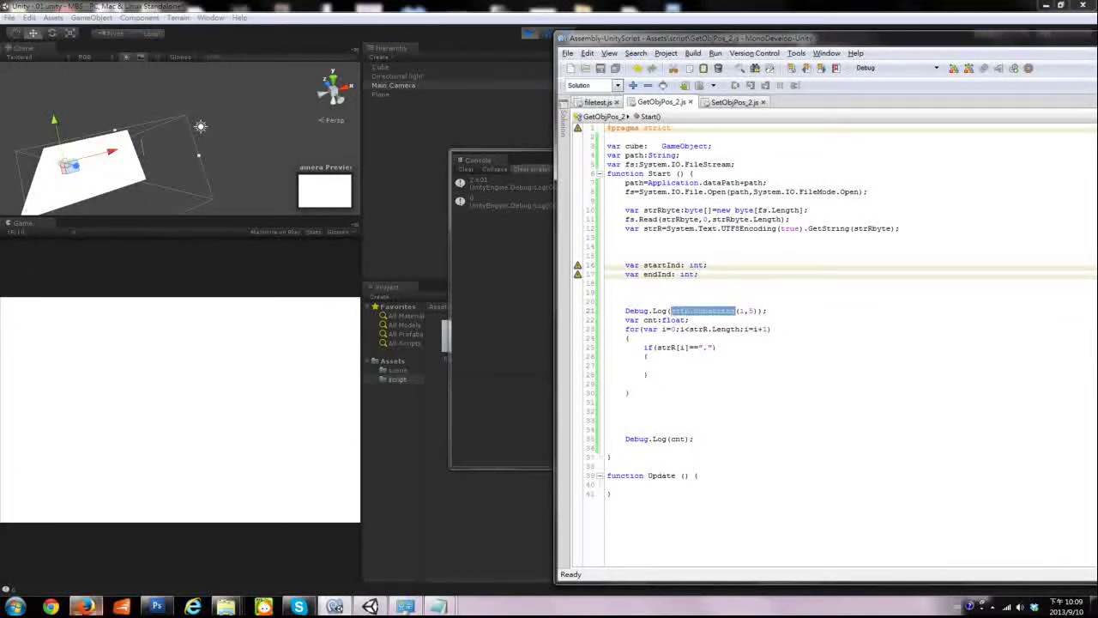
left_click(85, 606)
left_click(391, 9)
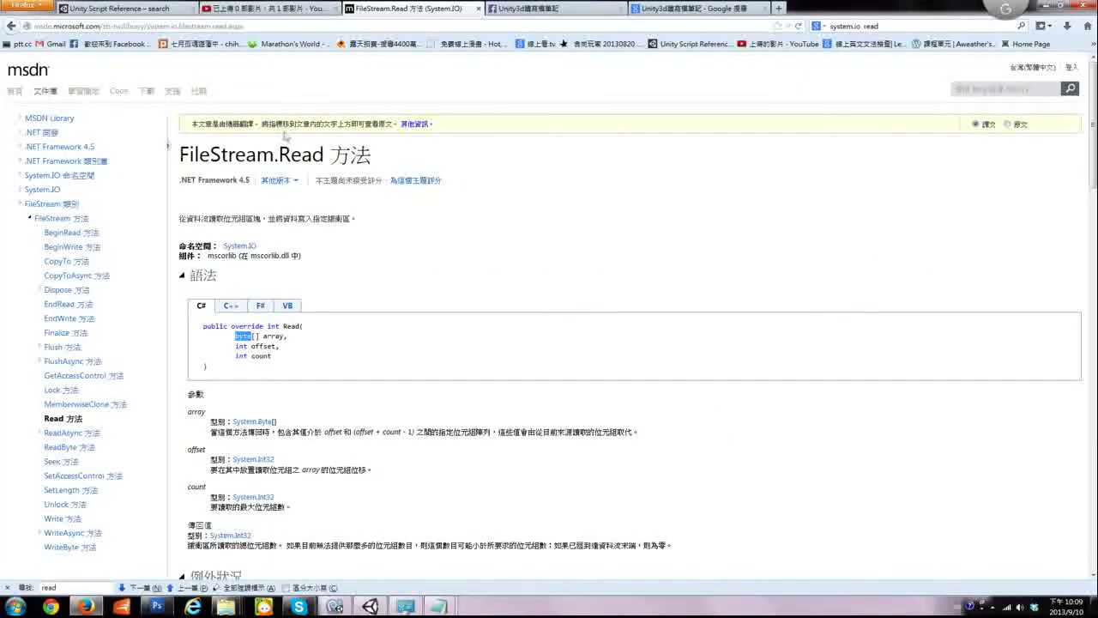
Search MSDN for Substring, read the String.Substring (Int32, Int32) page, then minimize Firefox
left_click(985, 86)
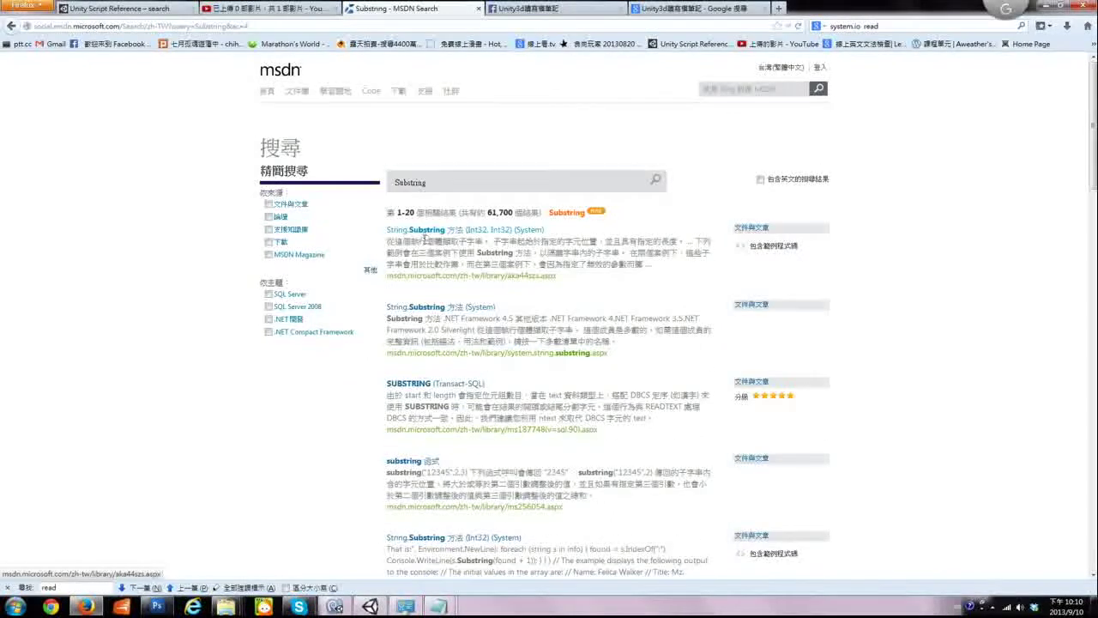
left_click(434, 232)
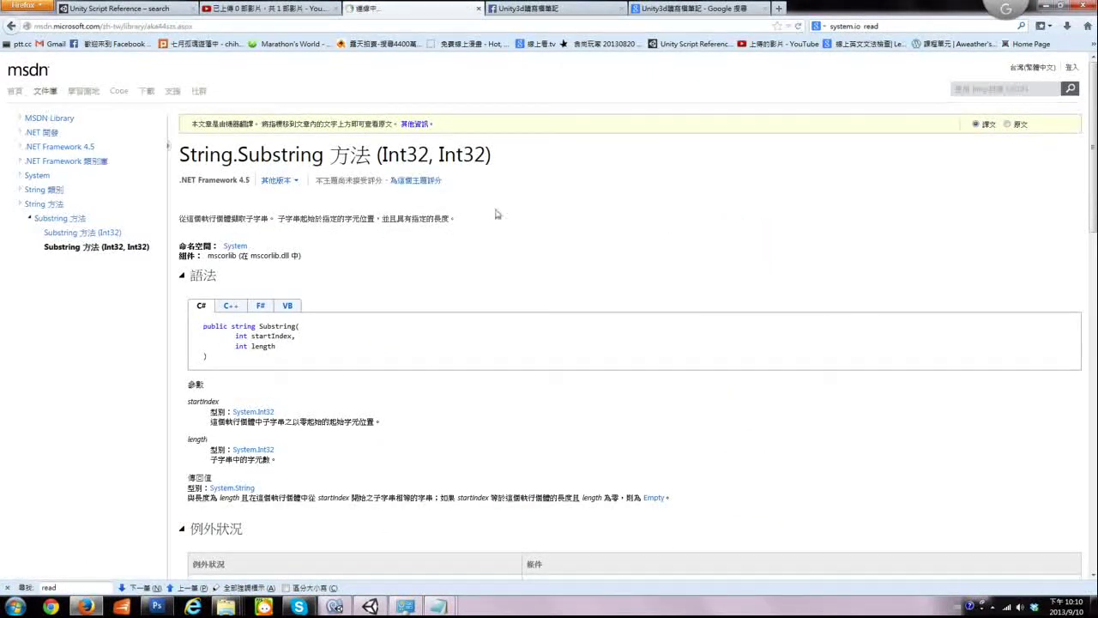
scroll(372, 311, "down", 5)
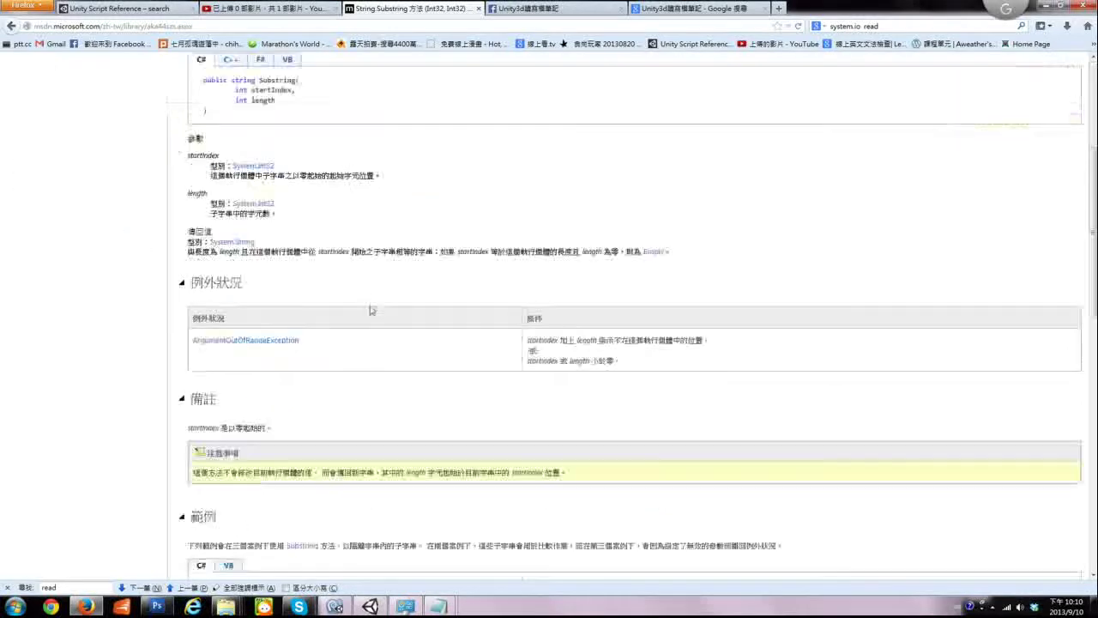
left_click(1050, 5)
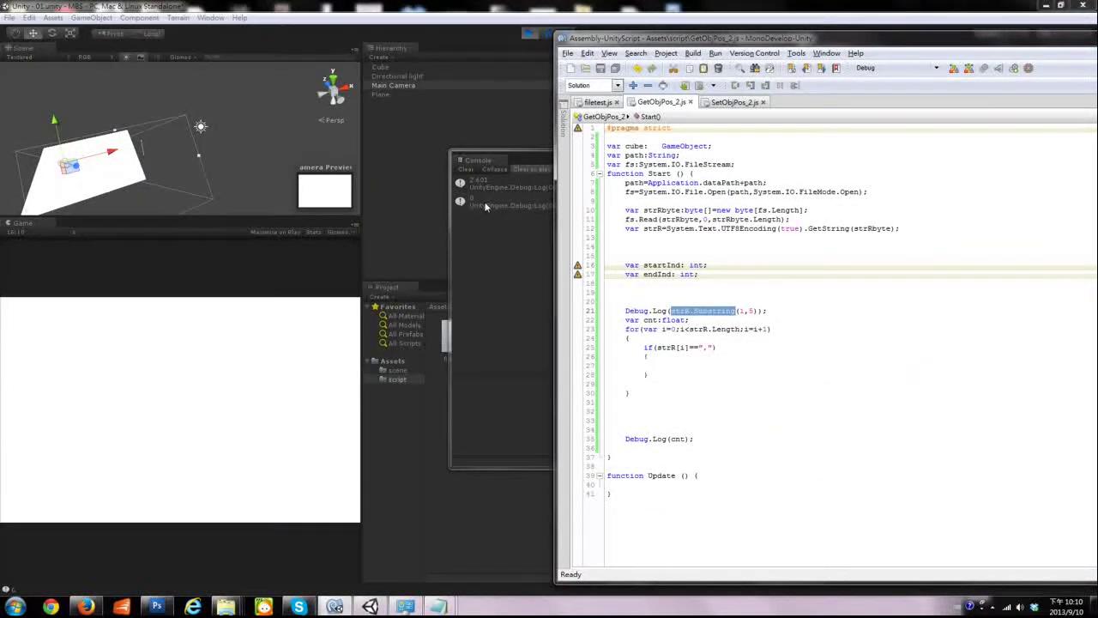
Move the Debug.Log Substring line into the if block and clear its 1,5 arguments
left_click_drag(607, 301, 607, 310)
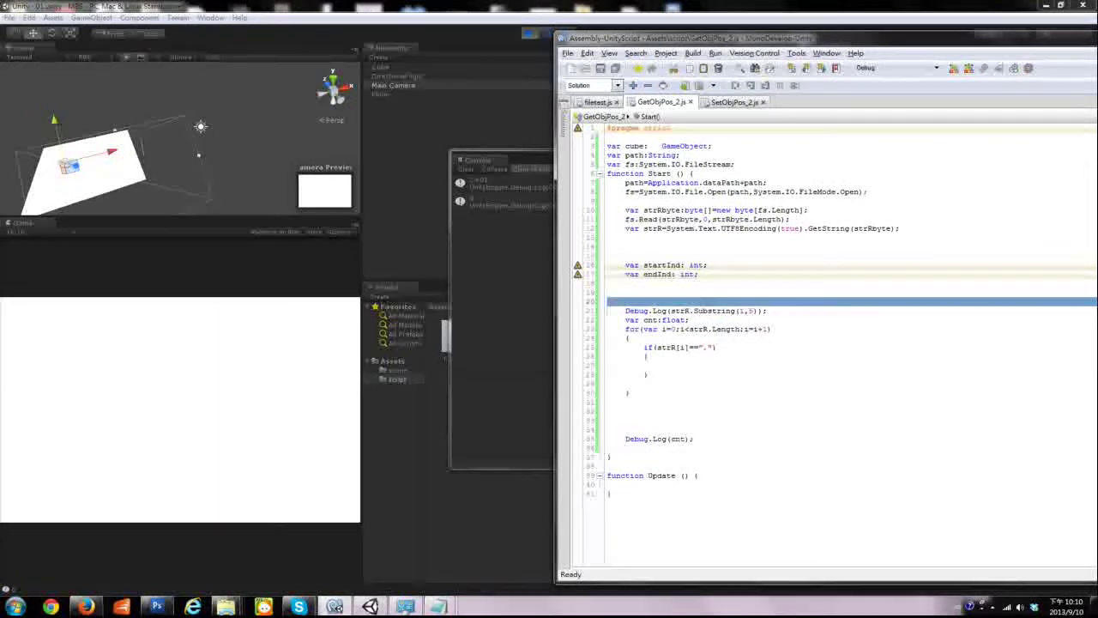
key("ctrl+x")
left_click(680, 356)
key("ctrl+v")
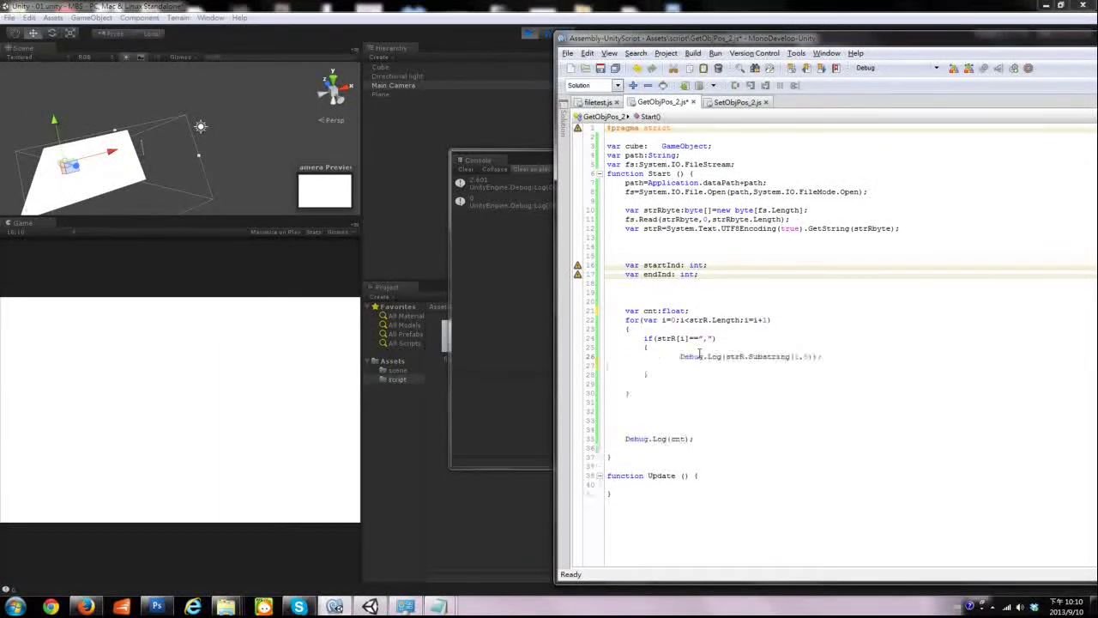
key("BackSpace")
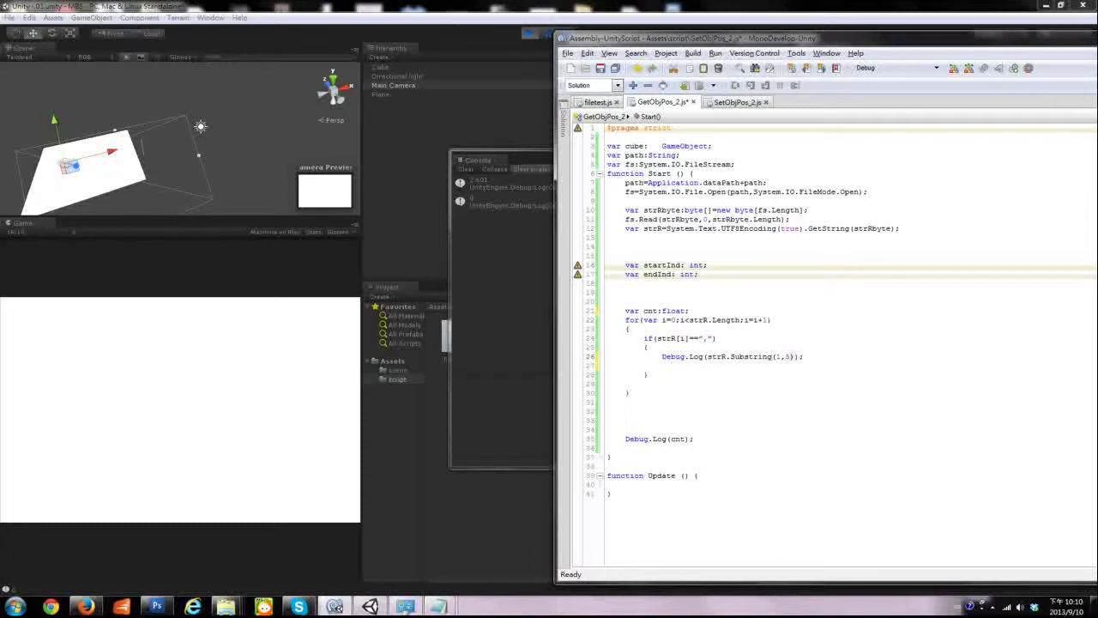
key("BackSpace")
Make the log call use Substring(startInd, length), renaming the endInd variable to length
double_click(665, 265)
key("ctrl+c")
left_click(773, 356)
key("ctrl+v")
type(",")
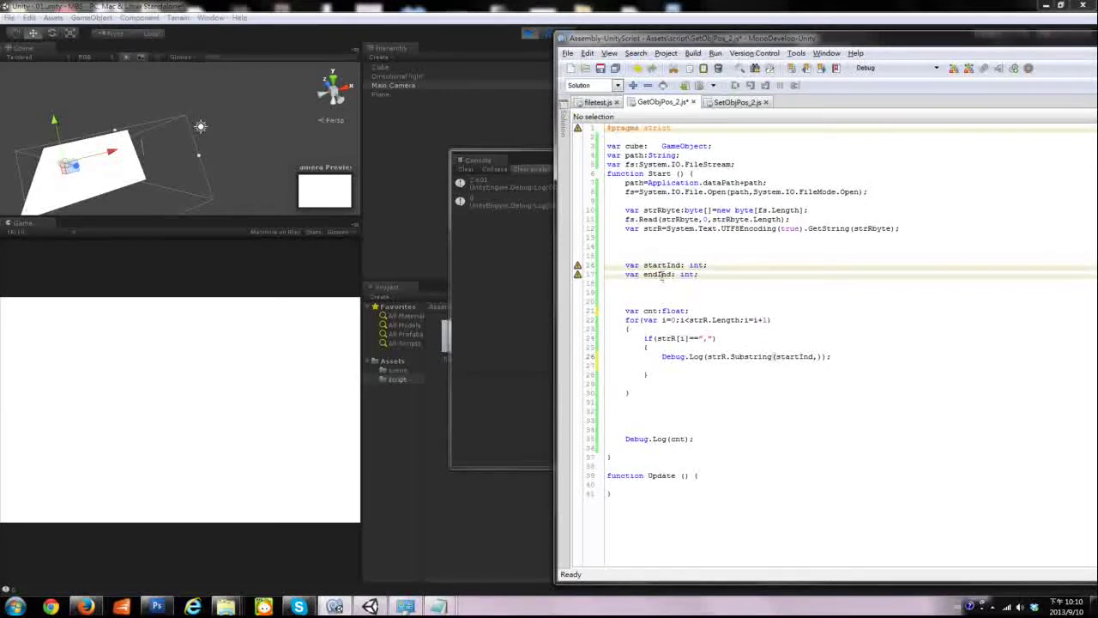
double_click(659, 274)
key("BackSpace")
type("leng")
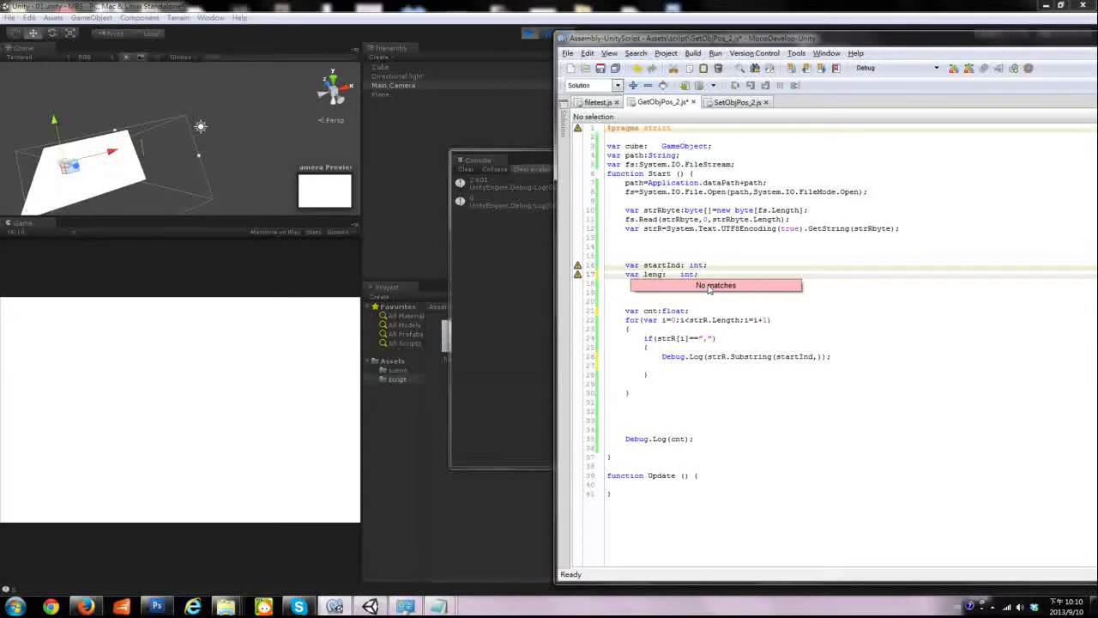
type("th")
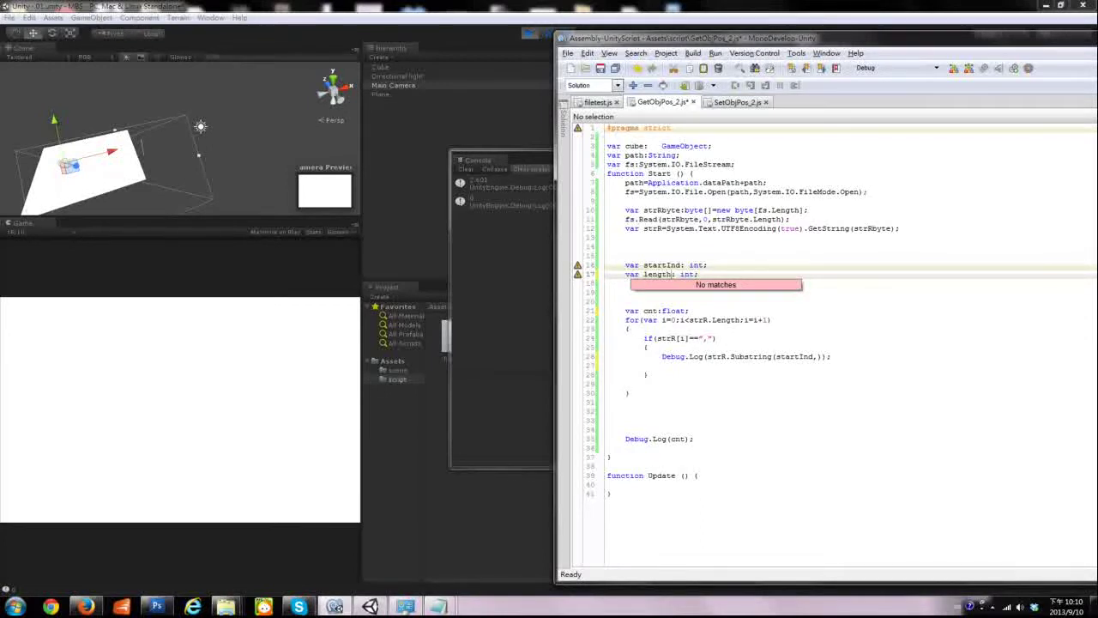
left_click(651, 273)
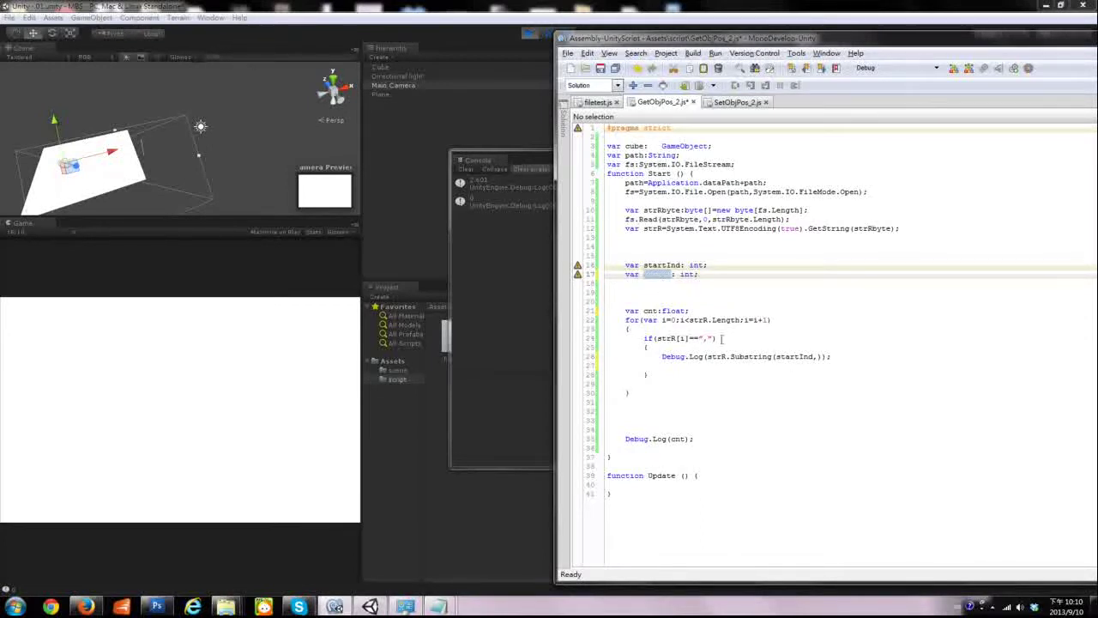
left_click(819, 356)
type("length")
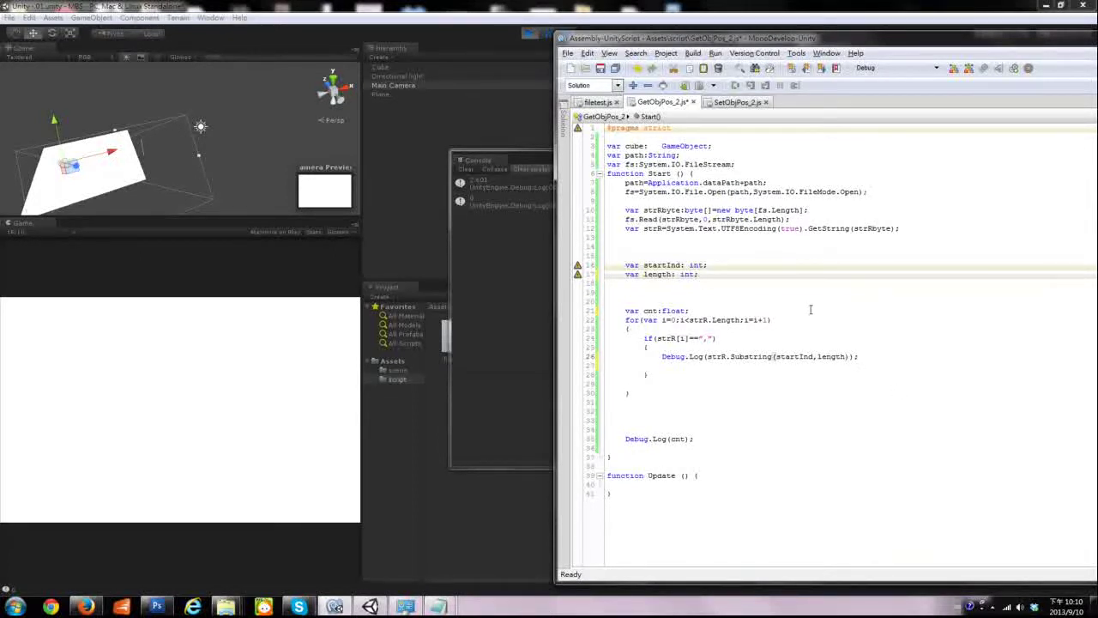
Add startInd=0; and a length: int; line below var cnt:float;
double_click(663, 266)
left_click(702, 309)
key("Return")
key("ctrl+v")
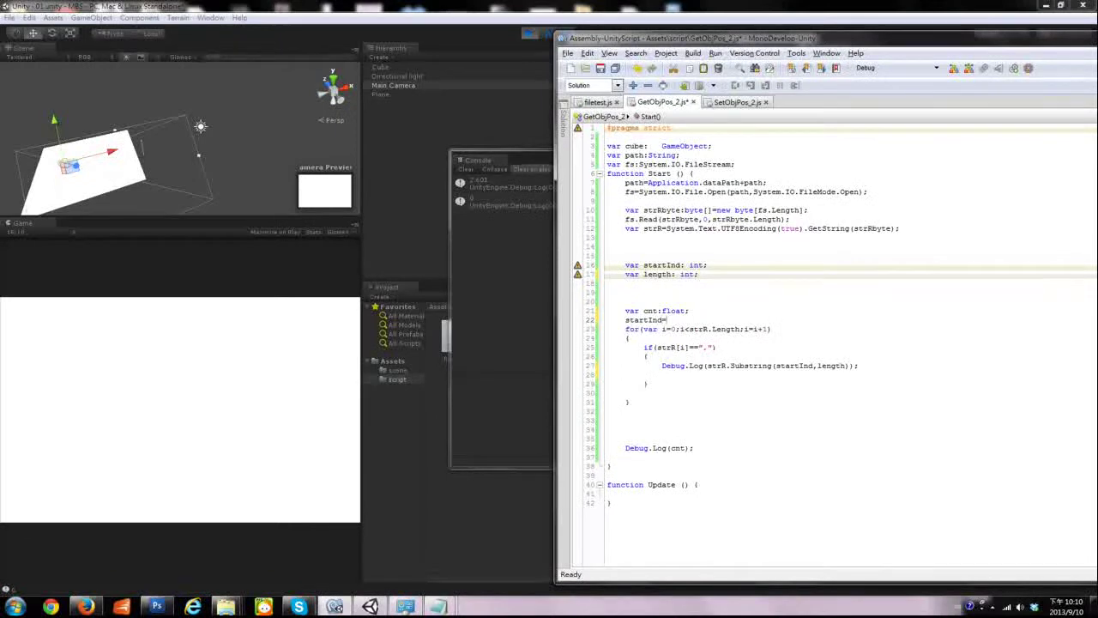
type("0;")
double_click(659, 265)
left_click(656, 274)
key("Return")
type("length: int")
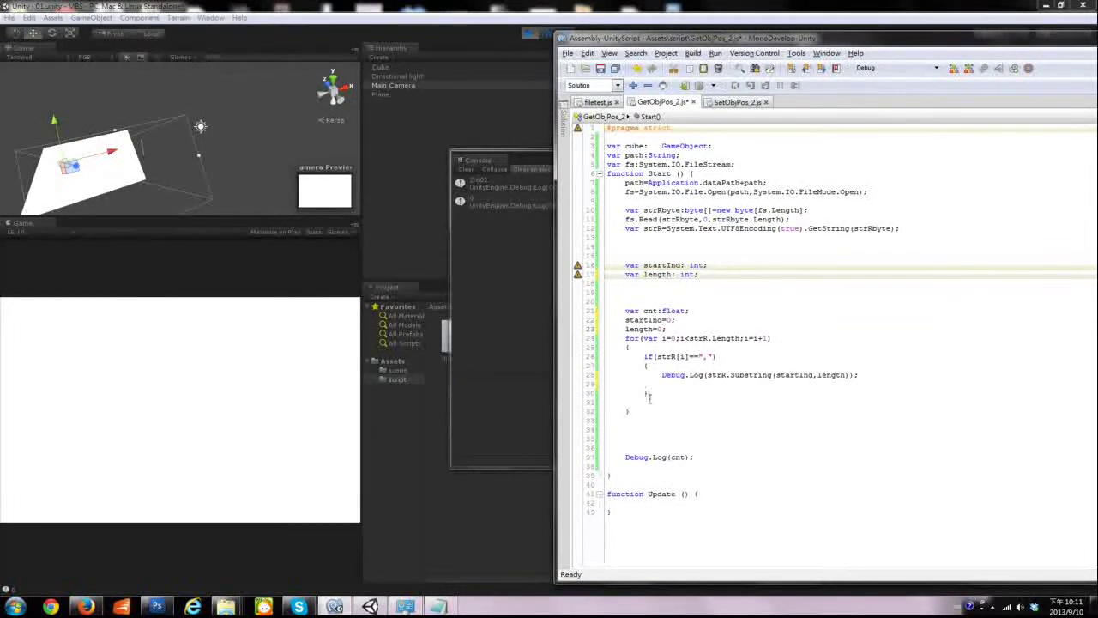
type(";")
Add an else block with braces right after the comma-check if block
left_click(654, 382)
key("BackSpace")
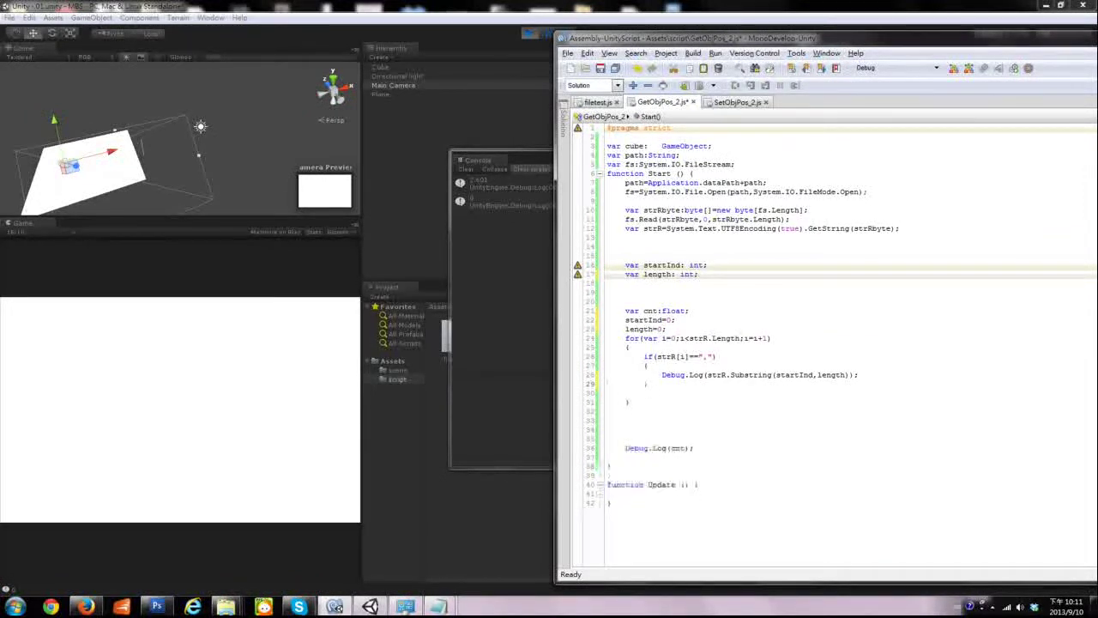
key("Down")
key("End")
key("Return")
type("else")
key("Return")
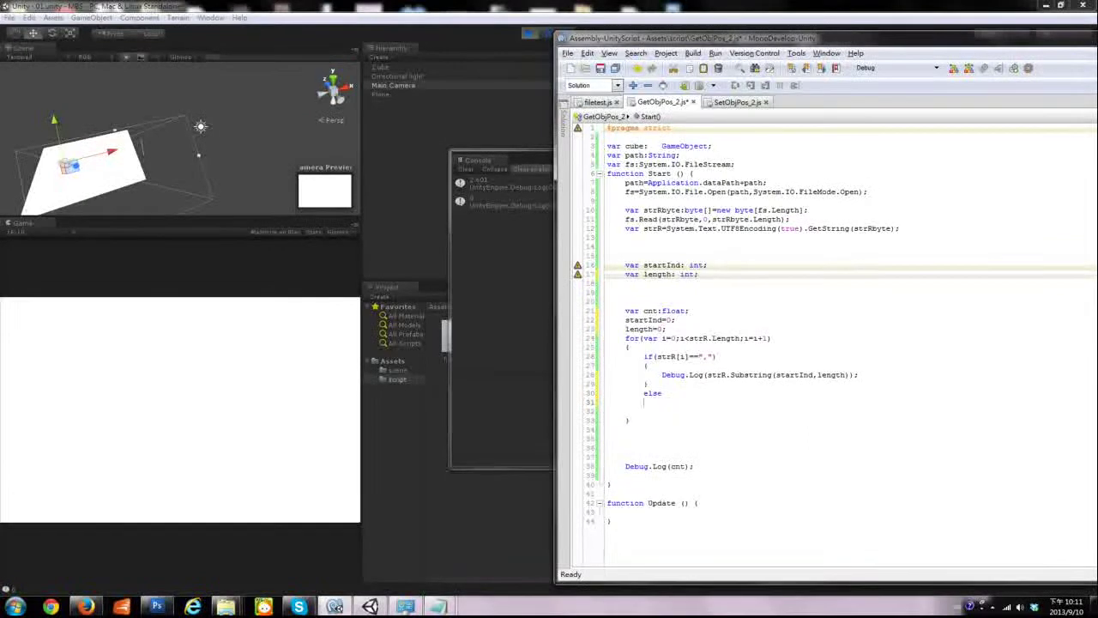
type("{")
key("Return")
key("Return")
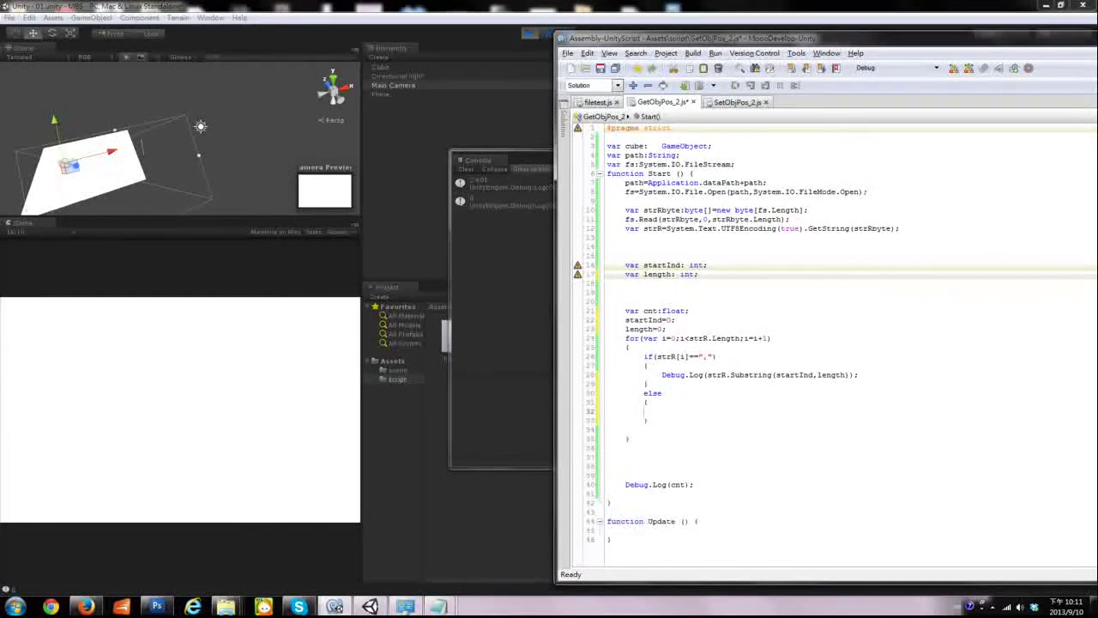
Write length=length inside the else block, with abc.txt brought back up
double_click(638, 329)
key("ctrl+c")
left_click(661, 411)
key("ctrl+v")
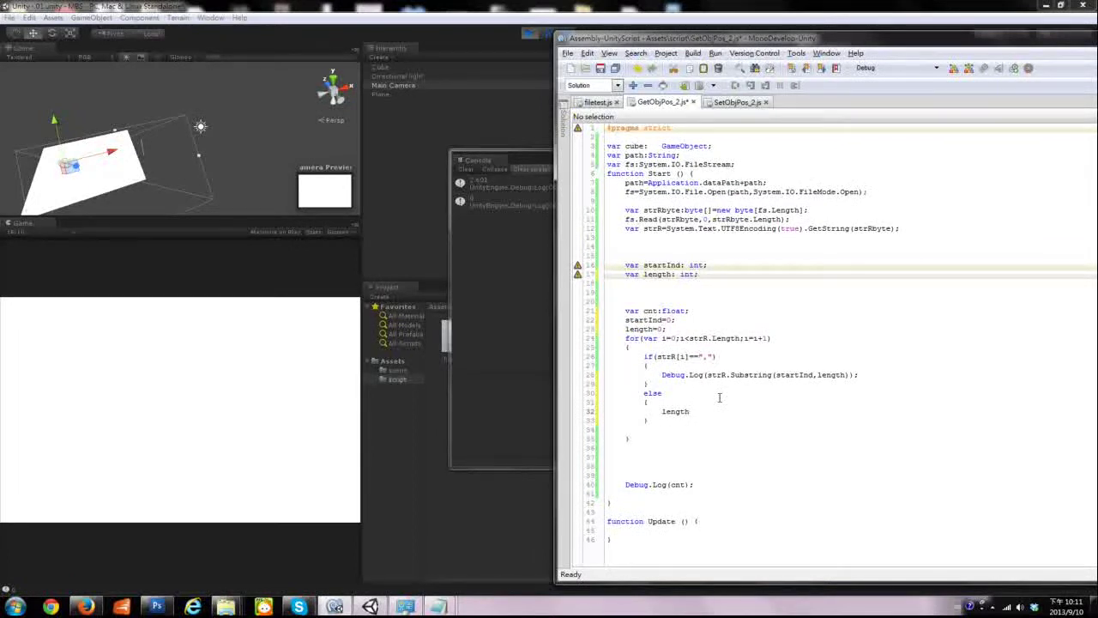
type("=")
key("ctrl+v")
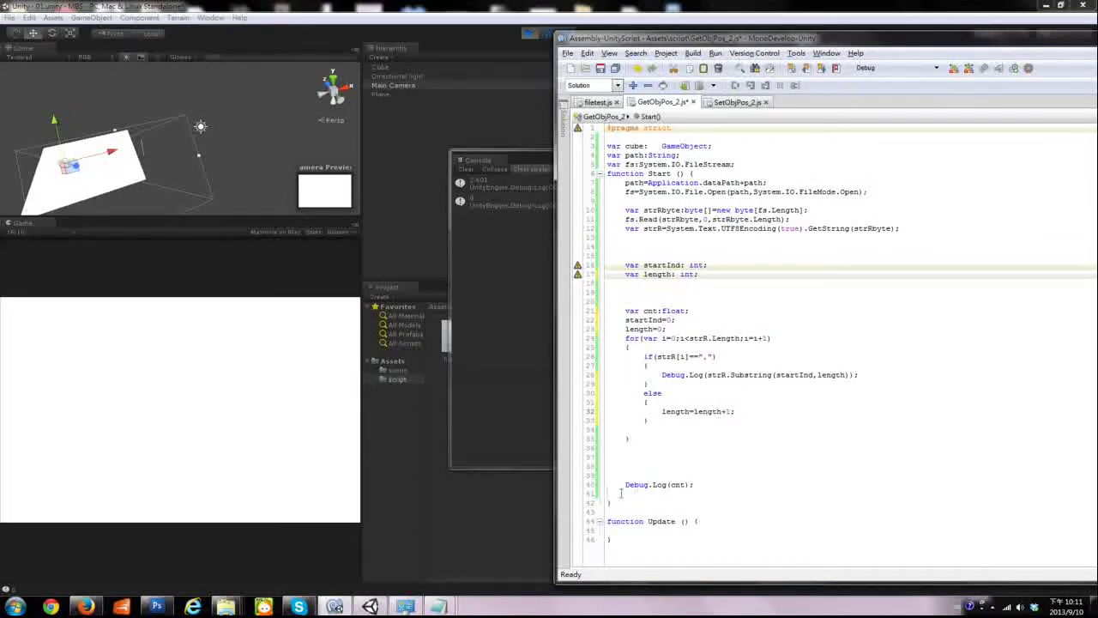
mouse_move(437, 607)
left_click(482, 561)
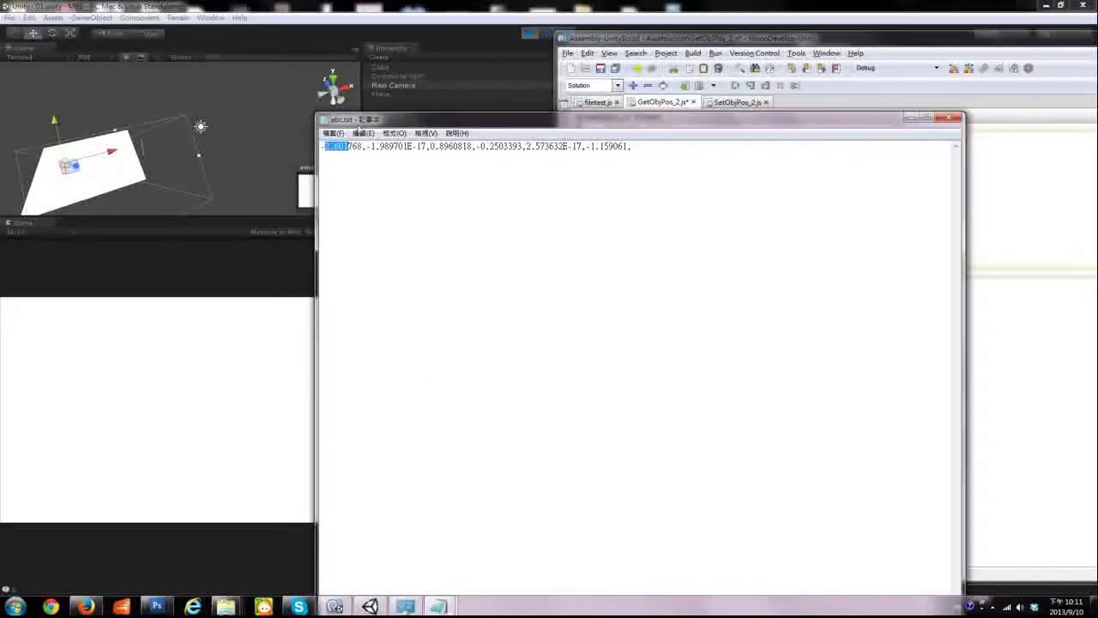
Move abc.txt to the lower right and select the start of its first number
mouse_move(367, 117)
left_mouse_down()
mouse_move(474, 252)
mouse_move(776, 261)
mouse_move(772, 244)
left_mouse_up()
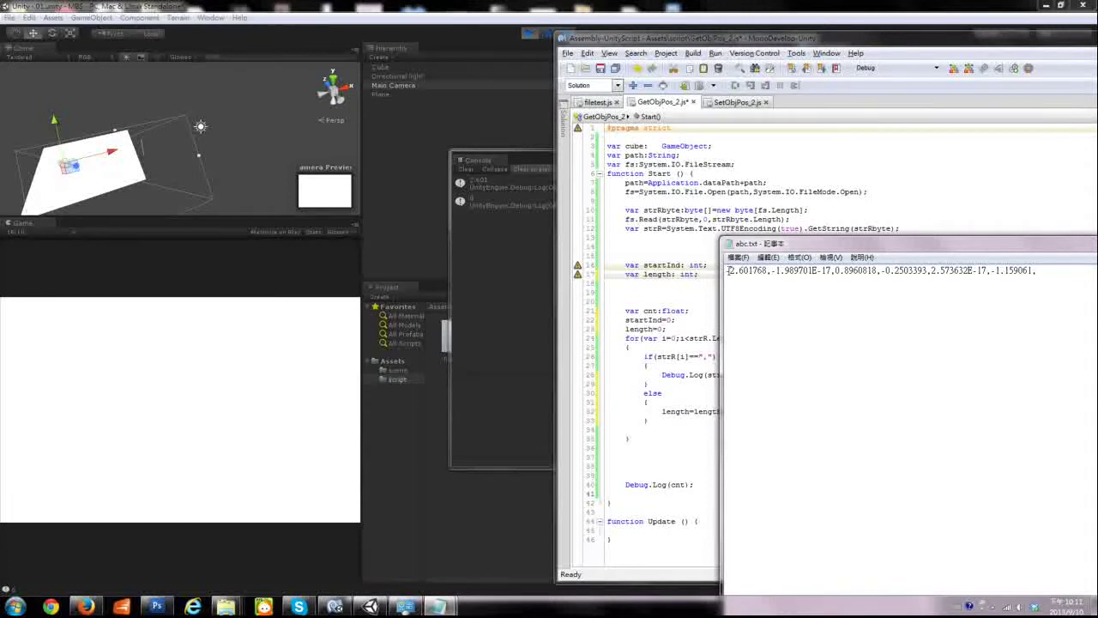
left_click_drag(726, 271, 732, 270)
left_click_drag(732, 271, 767, 271)
Add a blank line after the Debug.Log call and save, building with 0 errors, 11 warnings
left_click(689, 383)
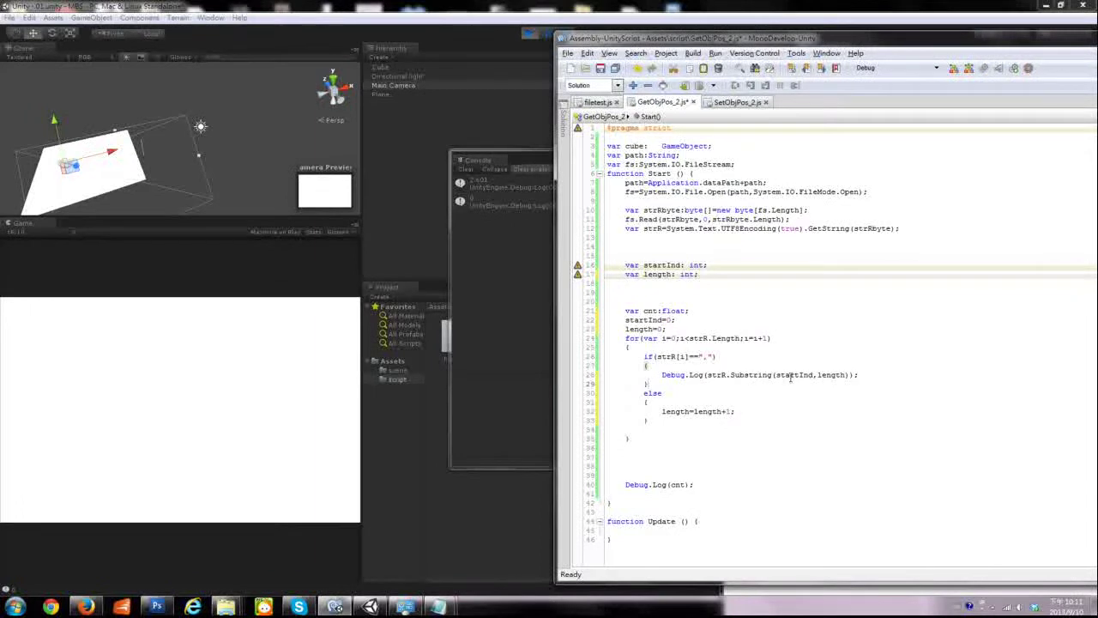
double_click(792, 374)
left_click(857, 380)
key("Return")
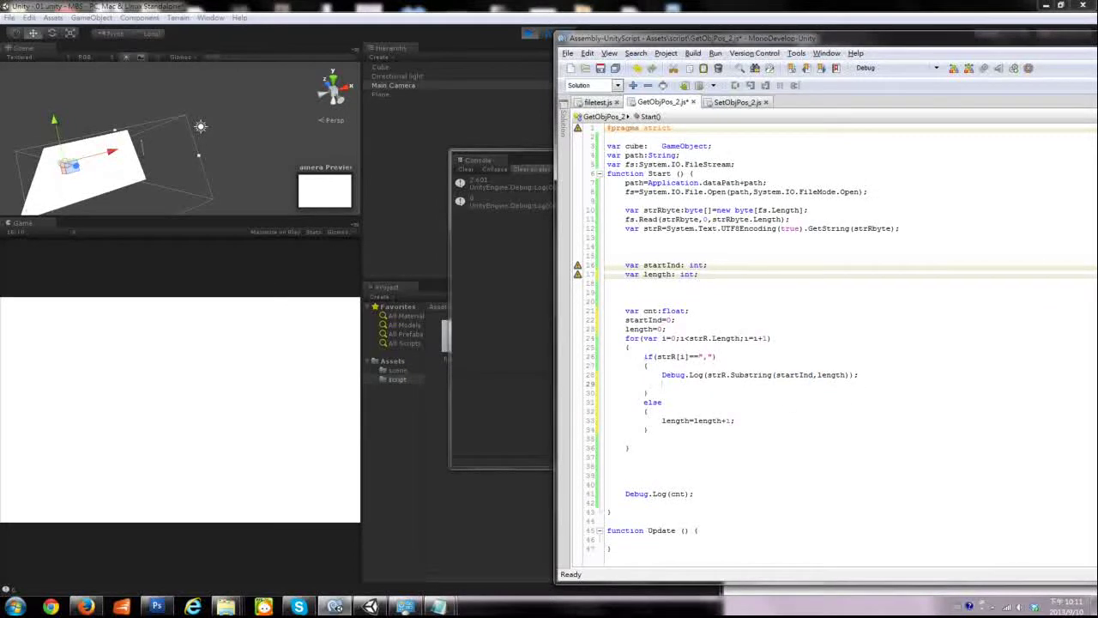
type("D")
key("BackSpace")
key("ctrl+s")
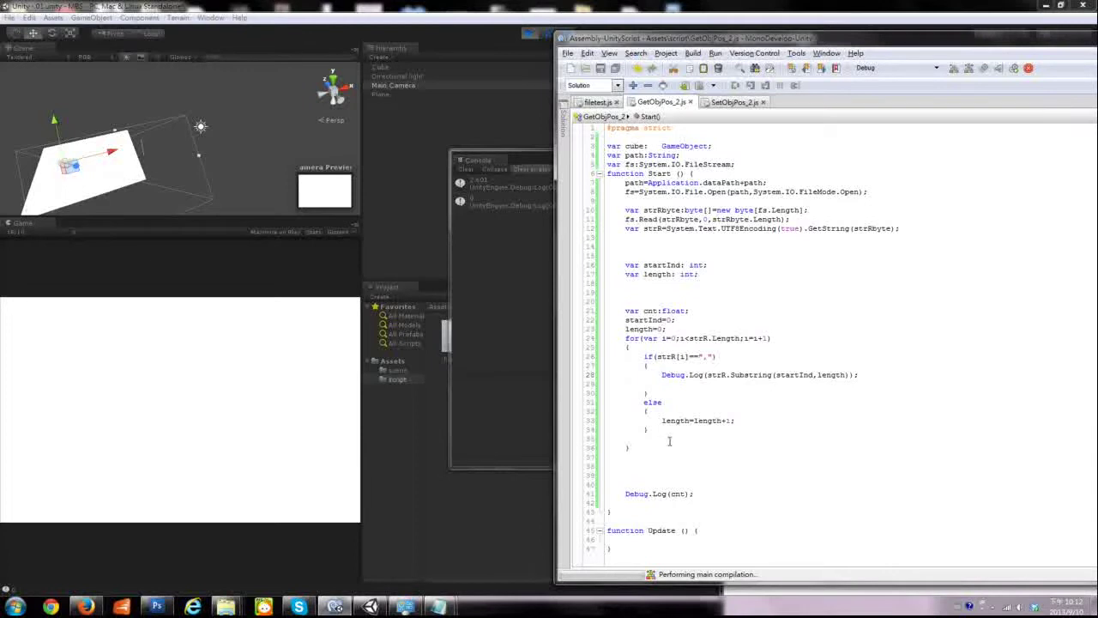
left_click(525, 34)
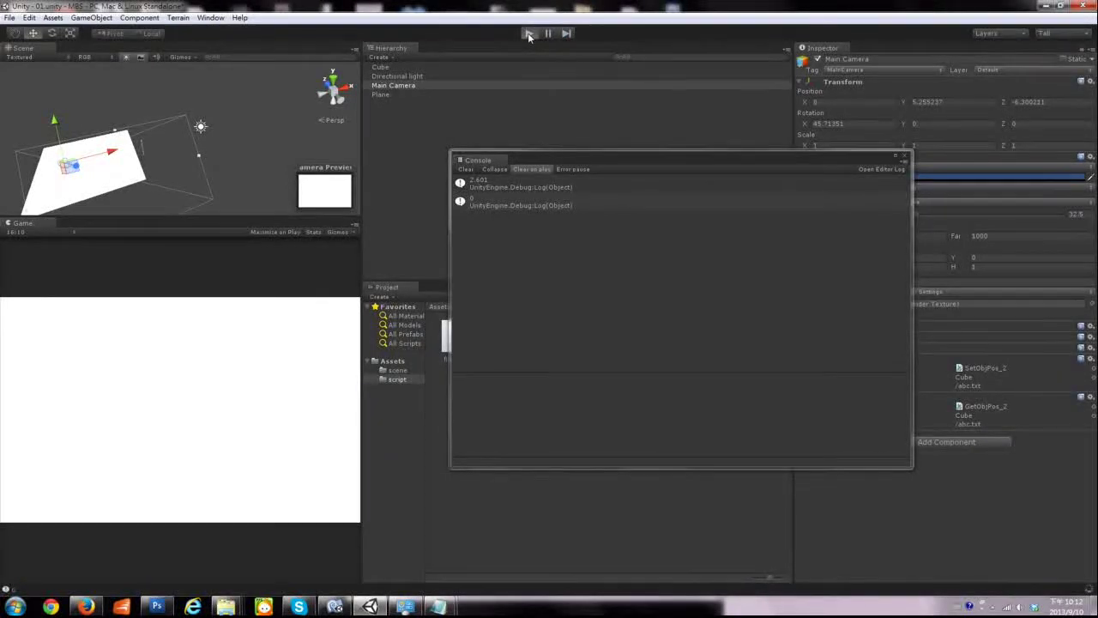
Play the scene and compare the first two logged values against abc.txt
left_click(527, 33)
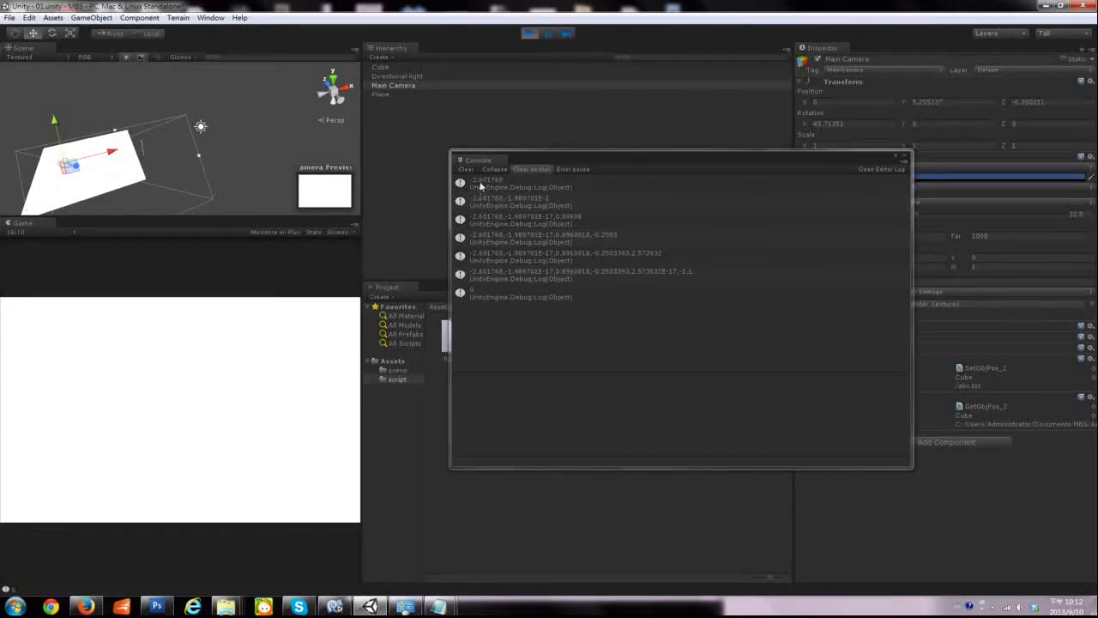
left_click(480, 184)
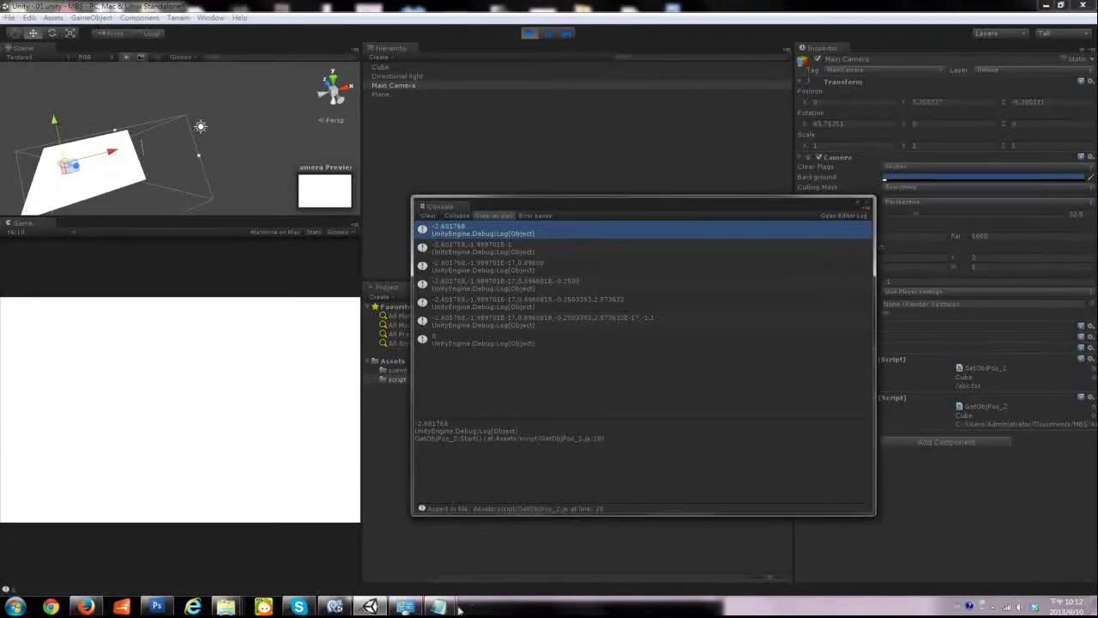
mouse_move(438, 606)
left_click(525, 562)
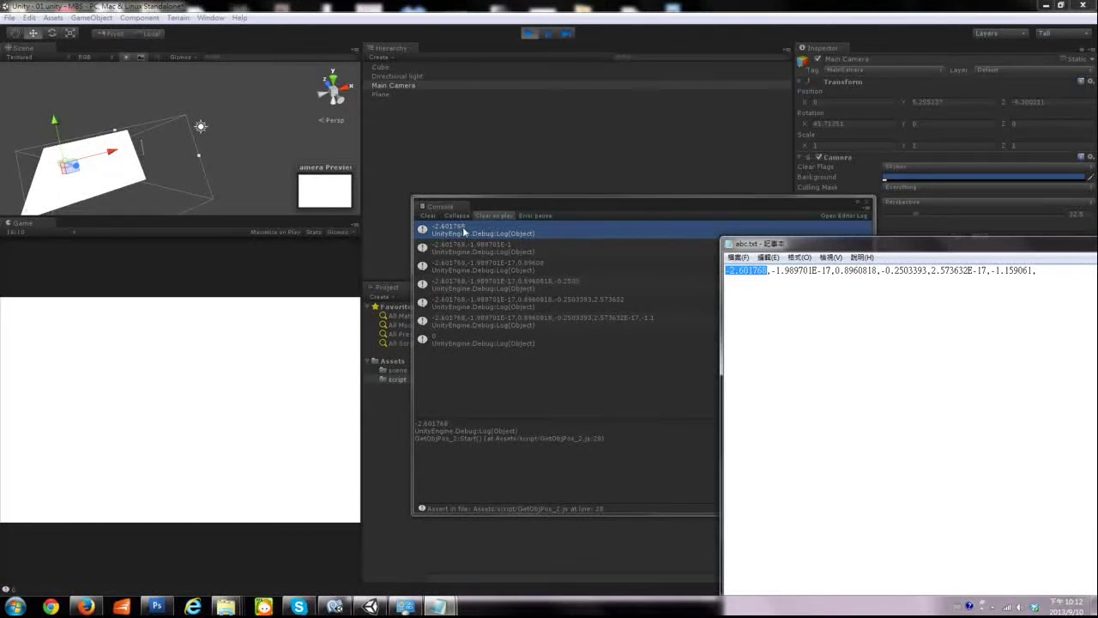
left_click(432, 250)
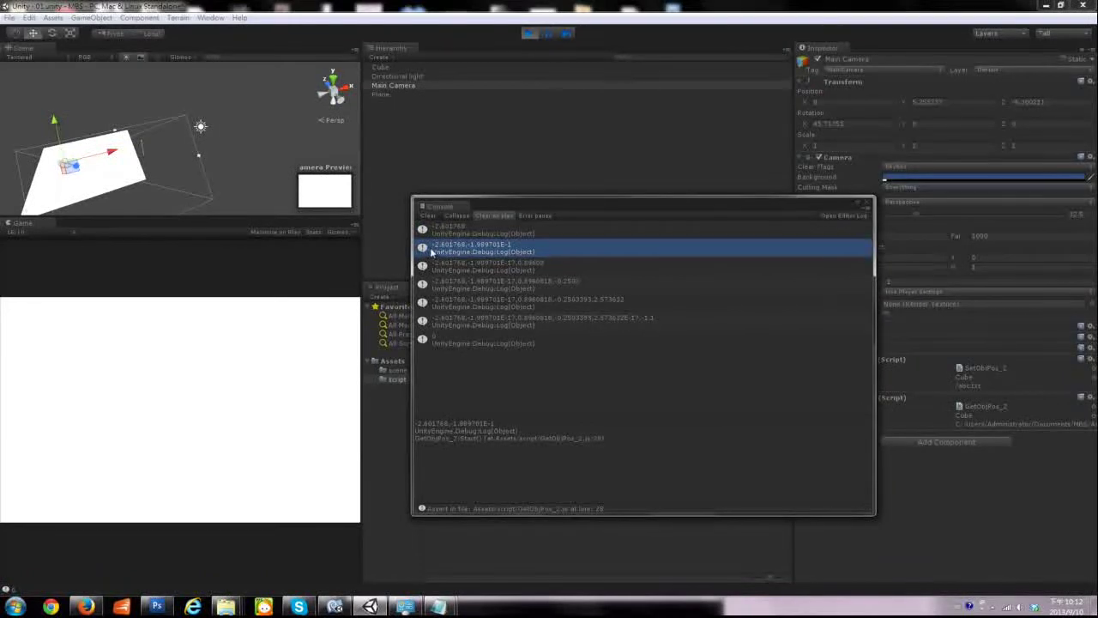
mouse_move(438, 607)
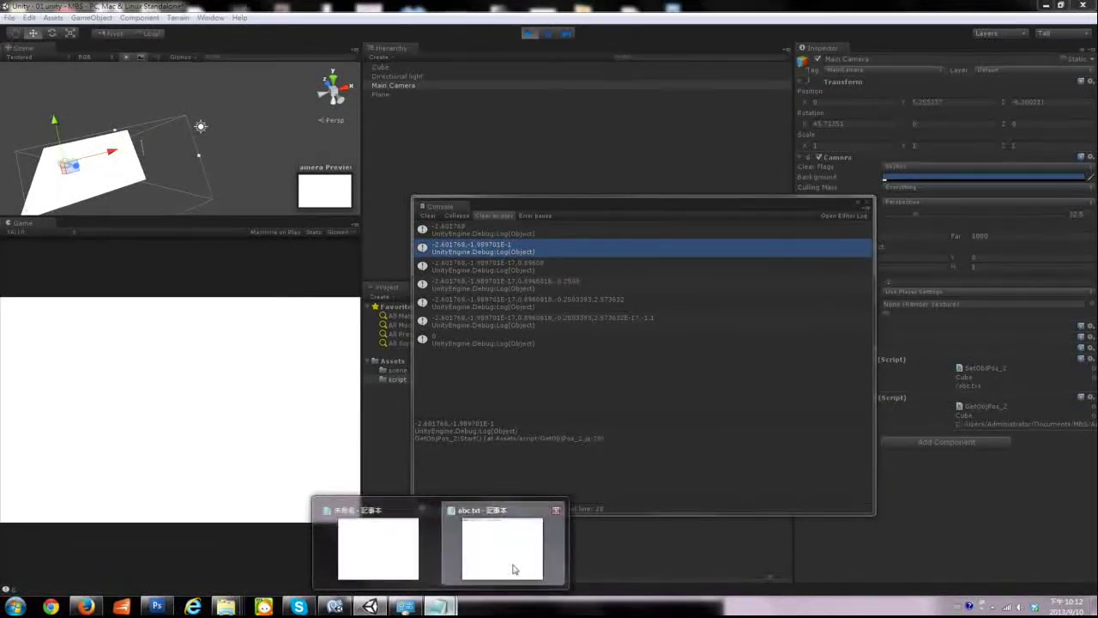
left_click(513, 569)
Check the ever-longer logged substrings against abc.txt, then resume editing line 29 of the script
left_click_drag(830, 270, 725, 271)
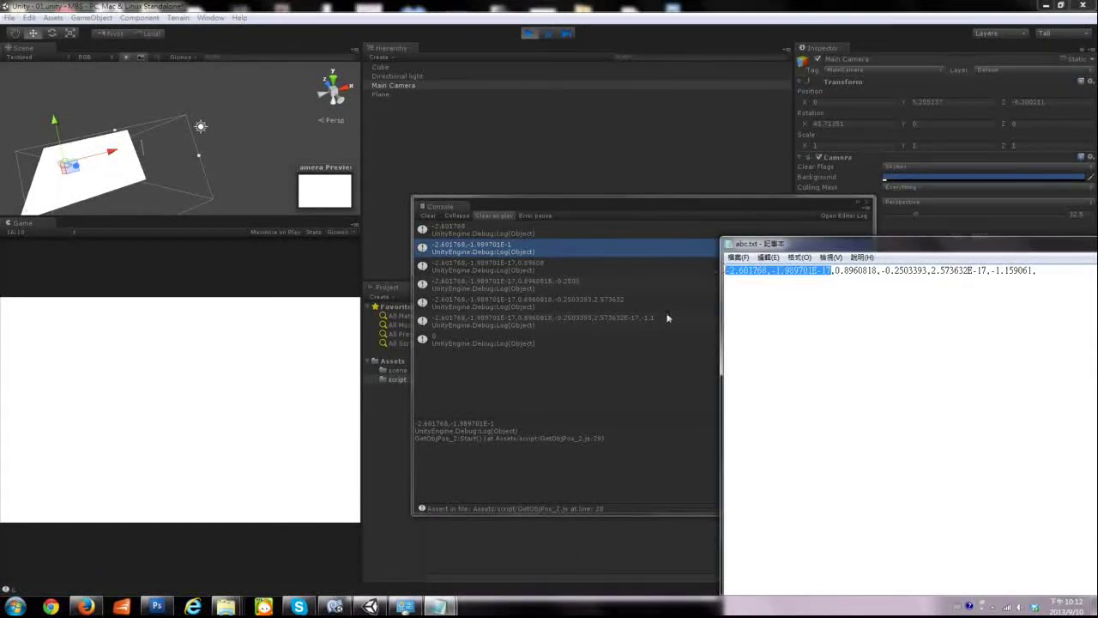
left_click(475, 265)
left_click(487, 283)
left_click(499, 300)
left_click(510, 322)
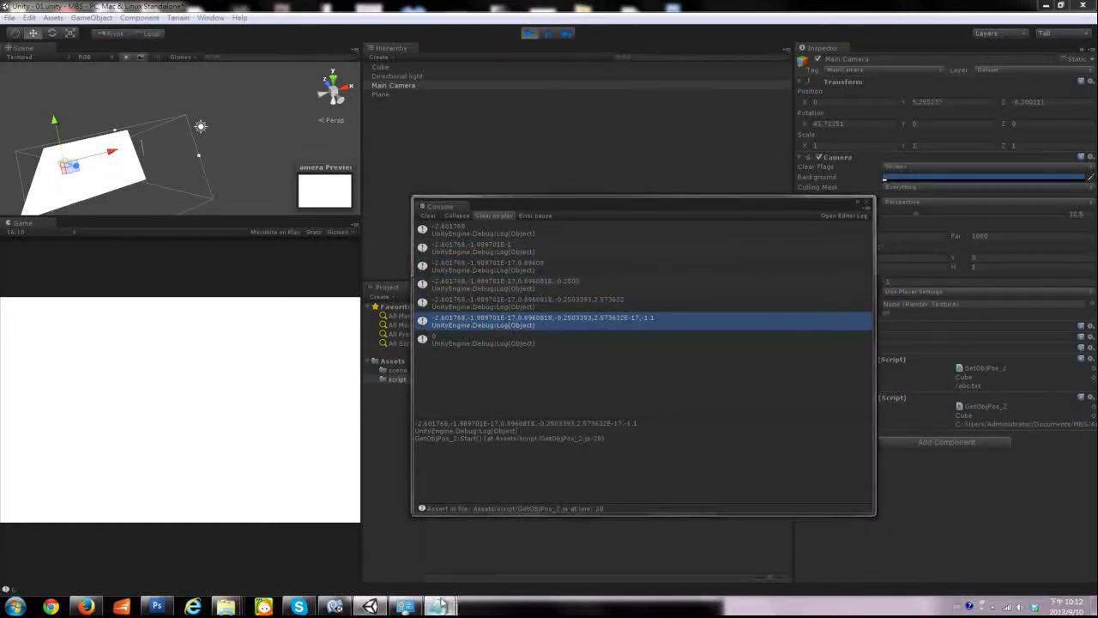
mouse_move(438, 605)
left_click(488, 553)
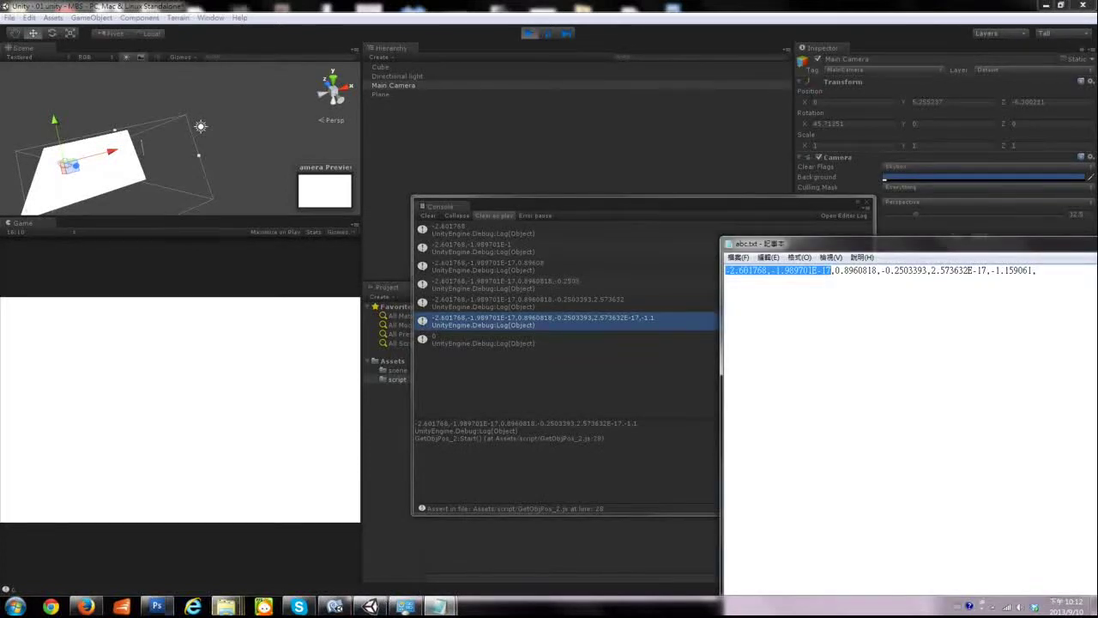
left_click(392, 605)
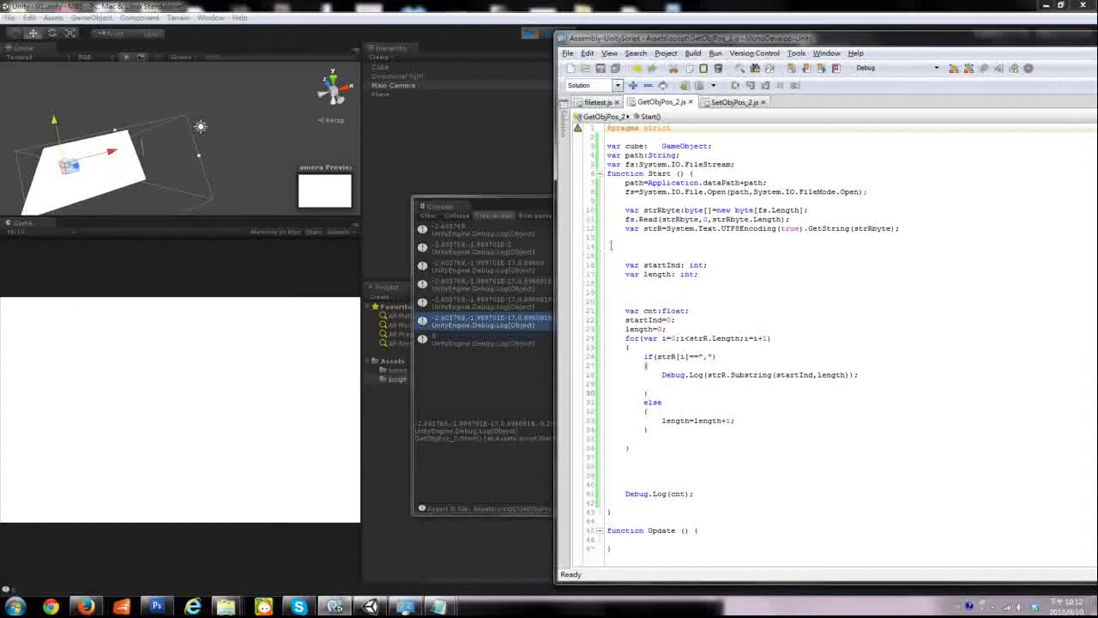
mouse_move(435, 605)
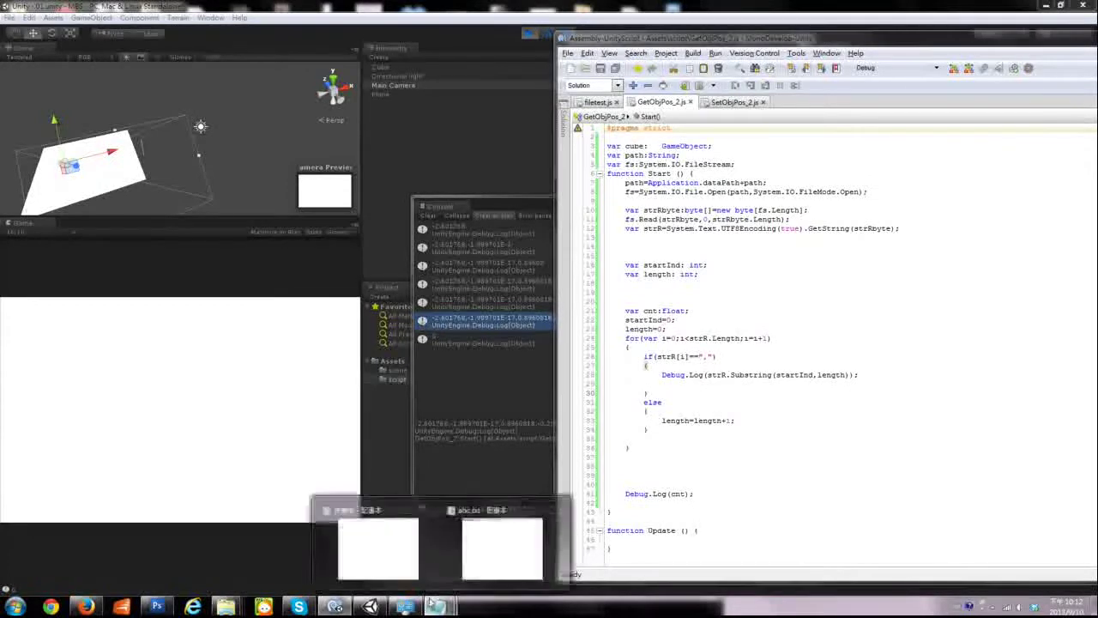
left_click(667, 382)
Type startInd=i+1 on line 29 below the log call, using autocomplete for startInd
type("s")
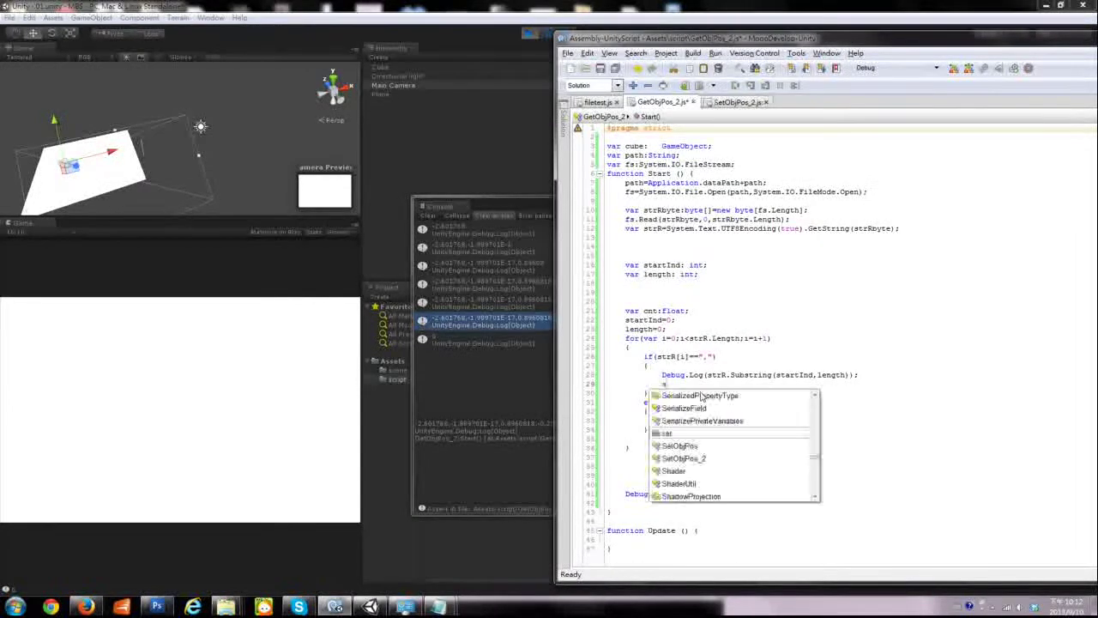
type("t")
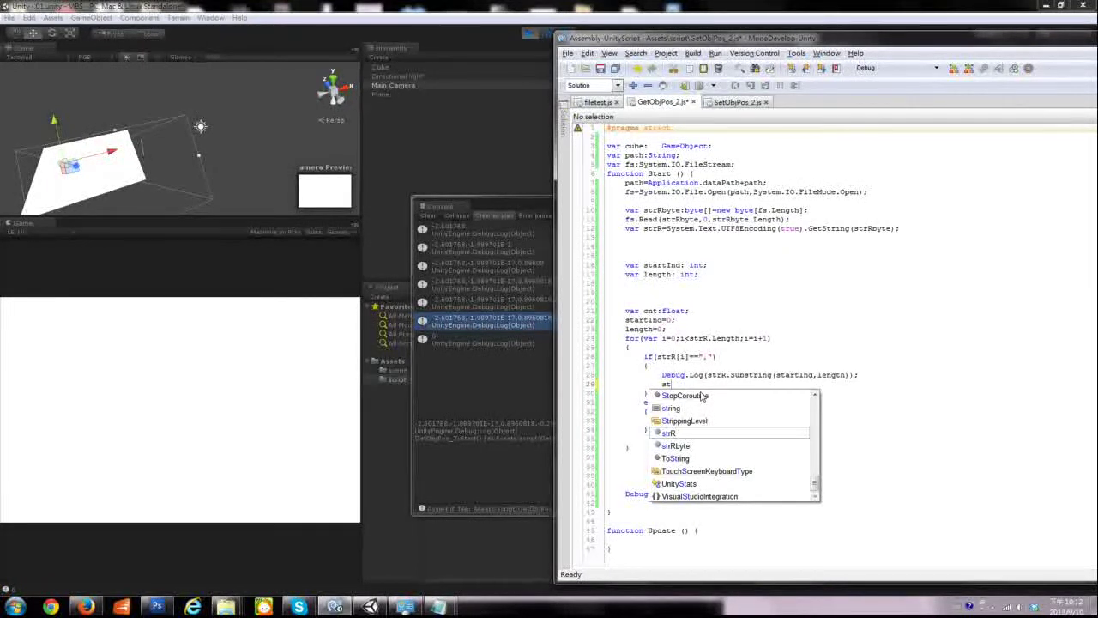
key("Down")
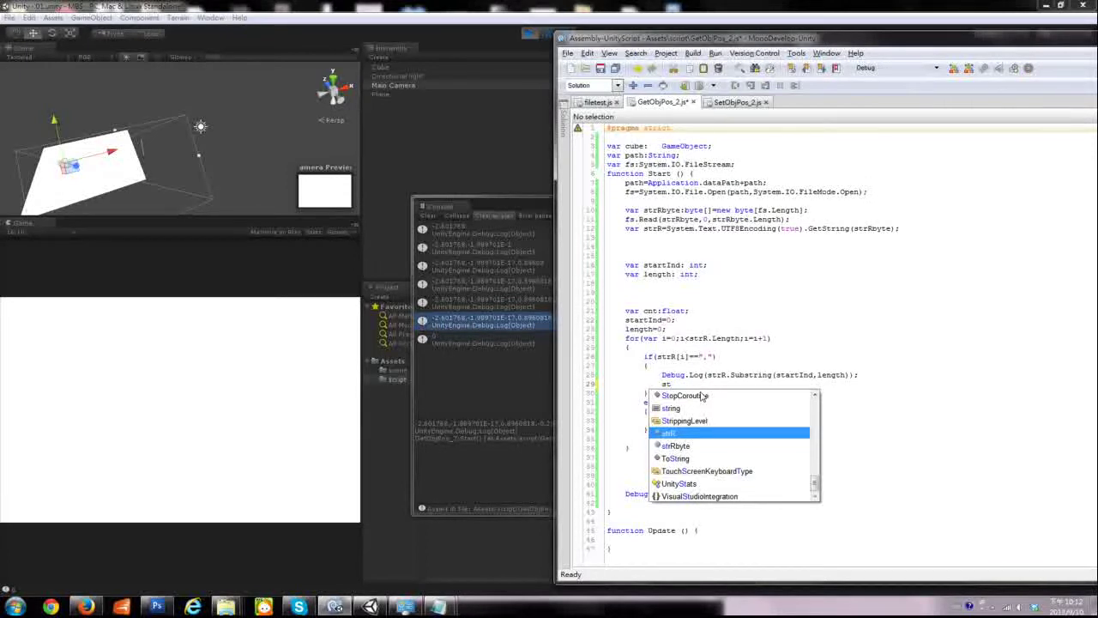
type("ar")
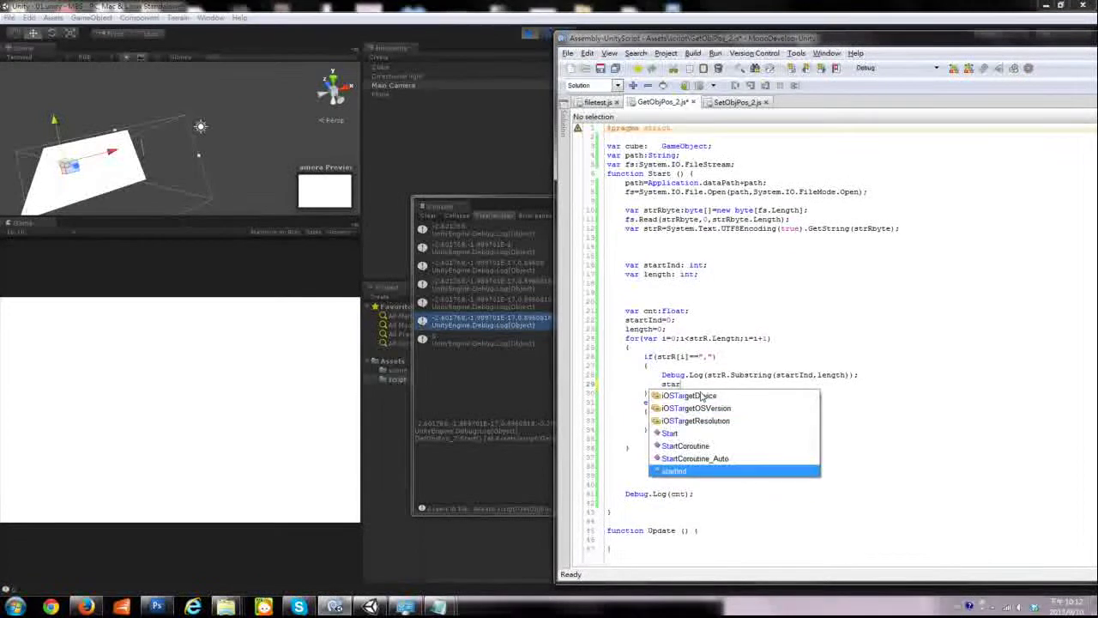
key("Return")
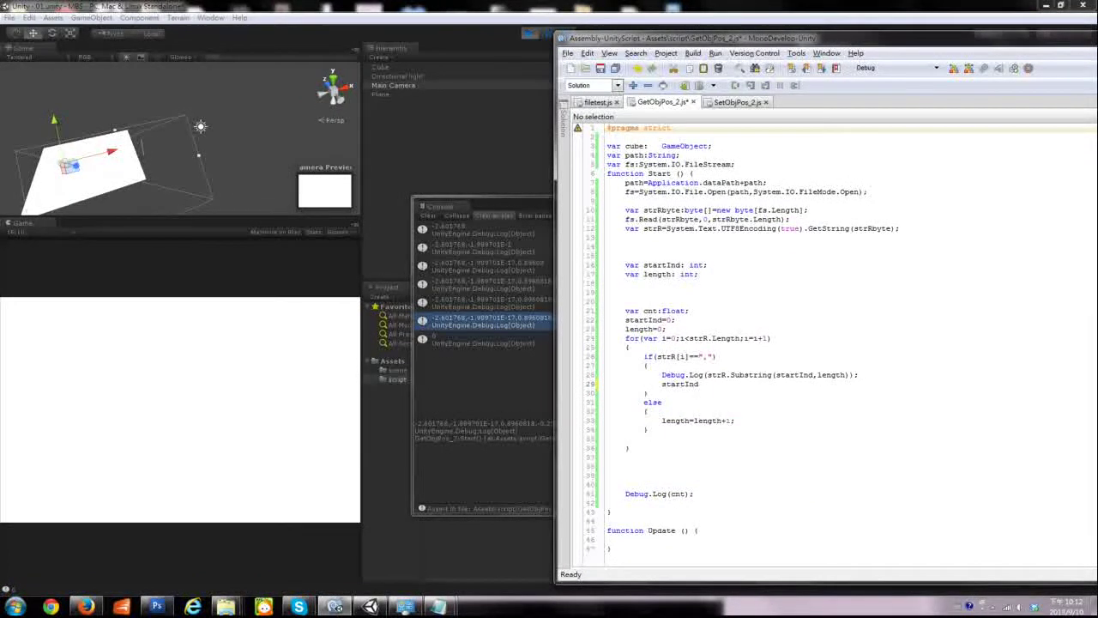
type("=i")
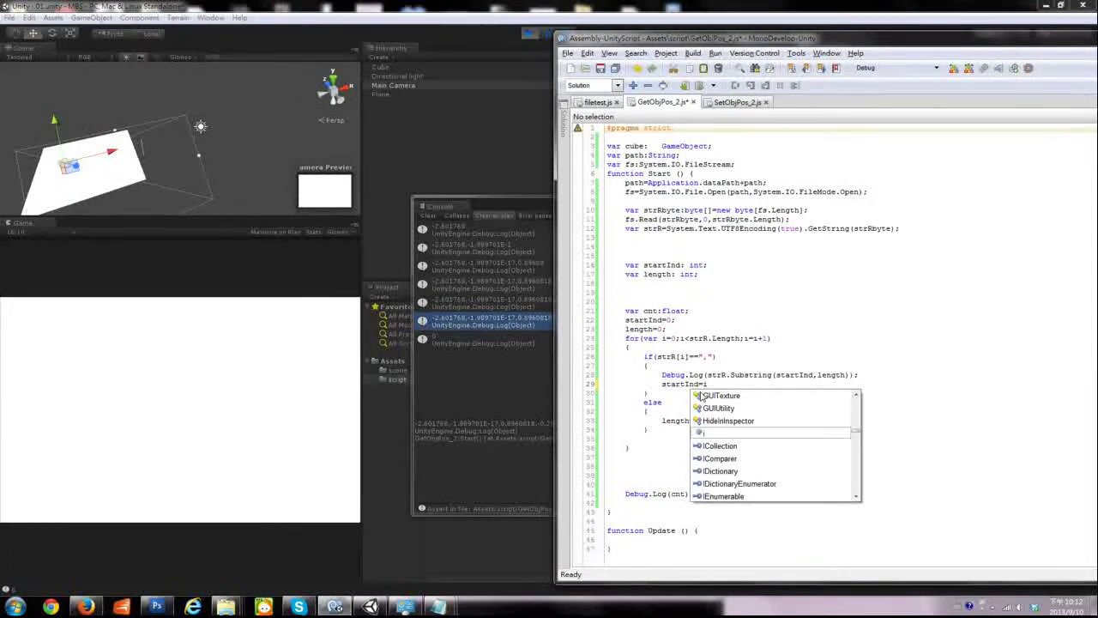
type("+1")
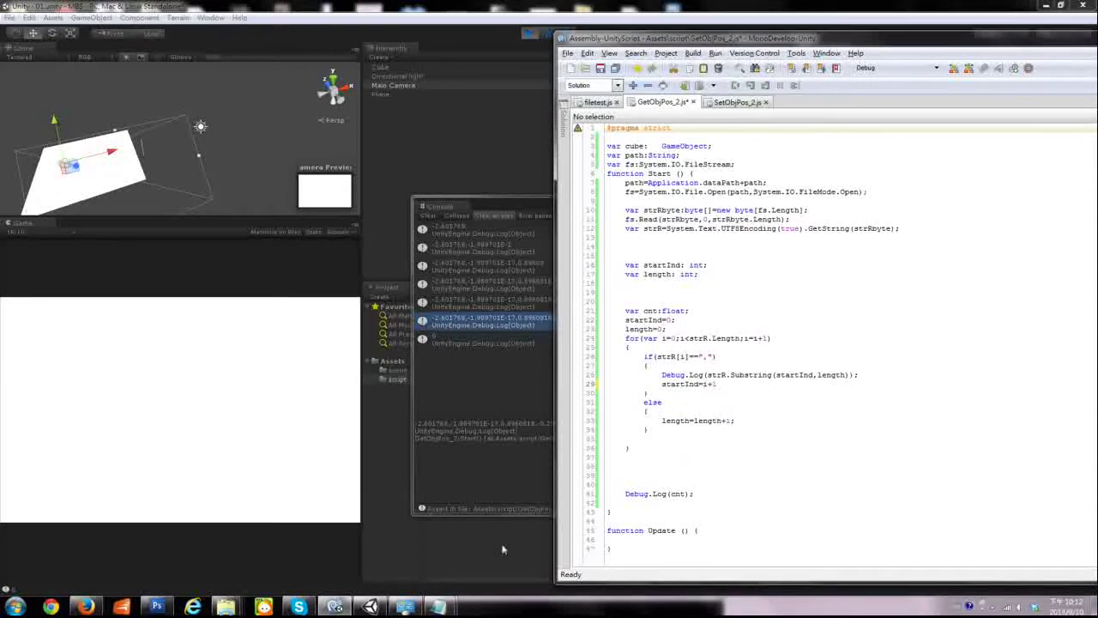
mouse_move(437, 607)
left_click(489, 549)
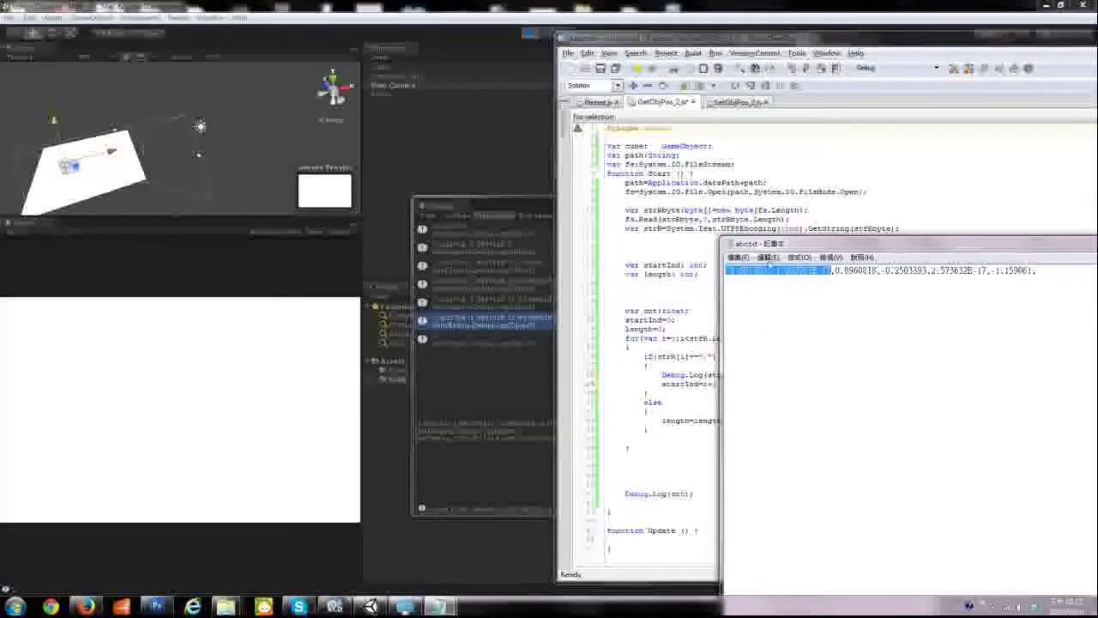
Move abc.txt beside the code and select around the comma after -2.601768
left_click_drag(766, 244, 500, 228)
left_click(503, 258)
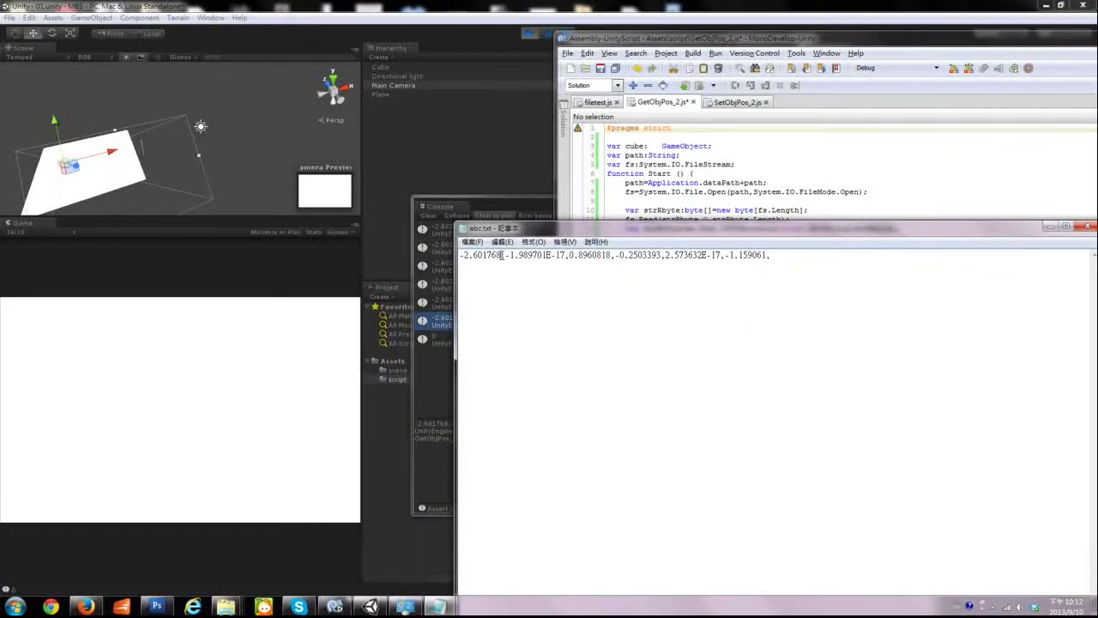
key("shift+Right")
key("Right")
key("shift+Right")
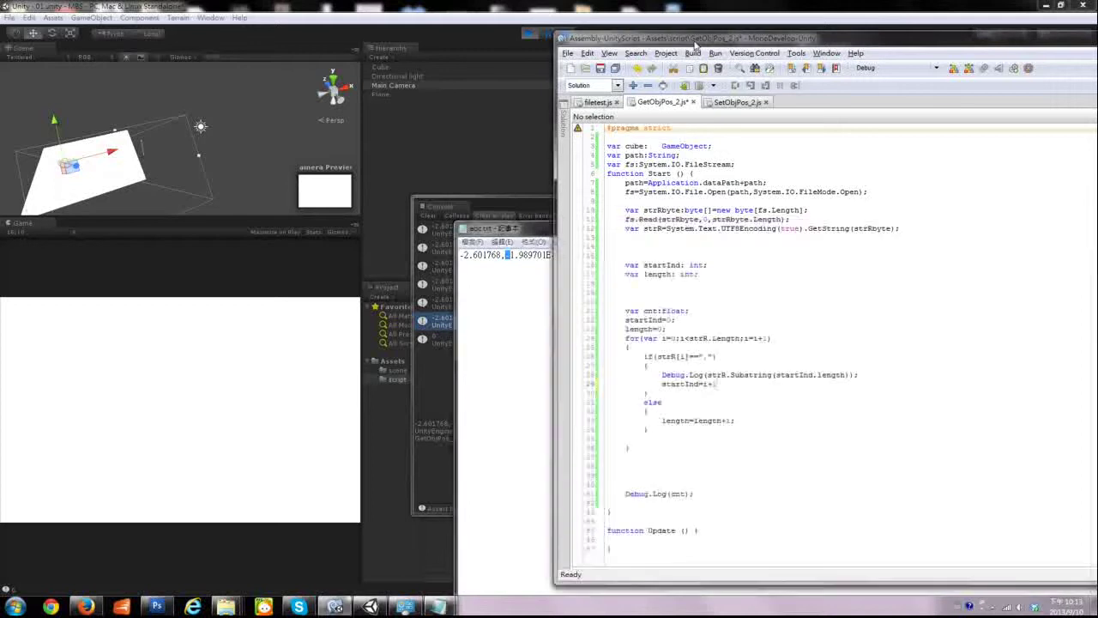
Terminate startInd=i+1 with a semicolon, checking the Console and abc.txt
left_click(696, 47)
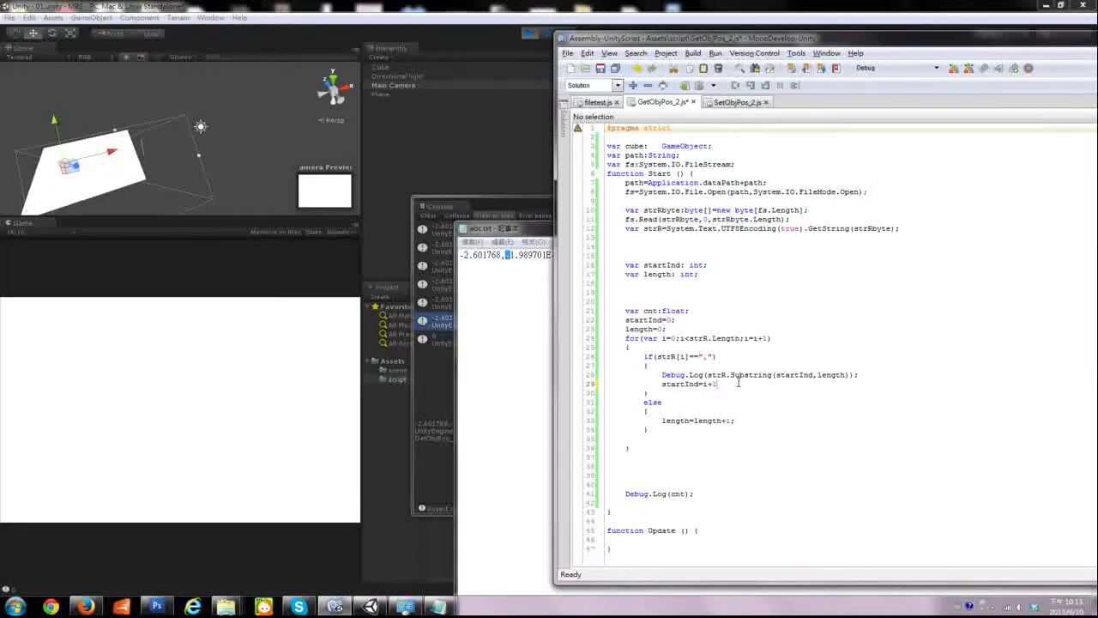
left_click(737, 383)
type(";")
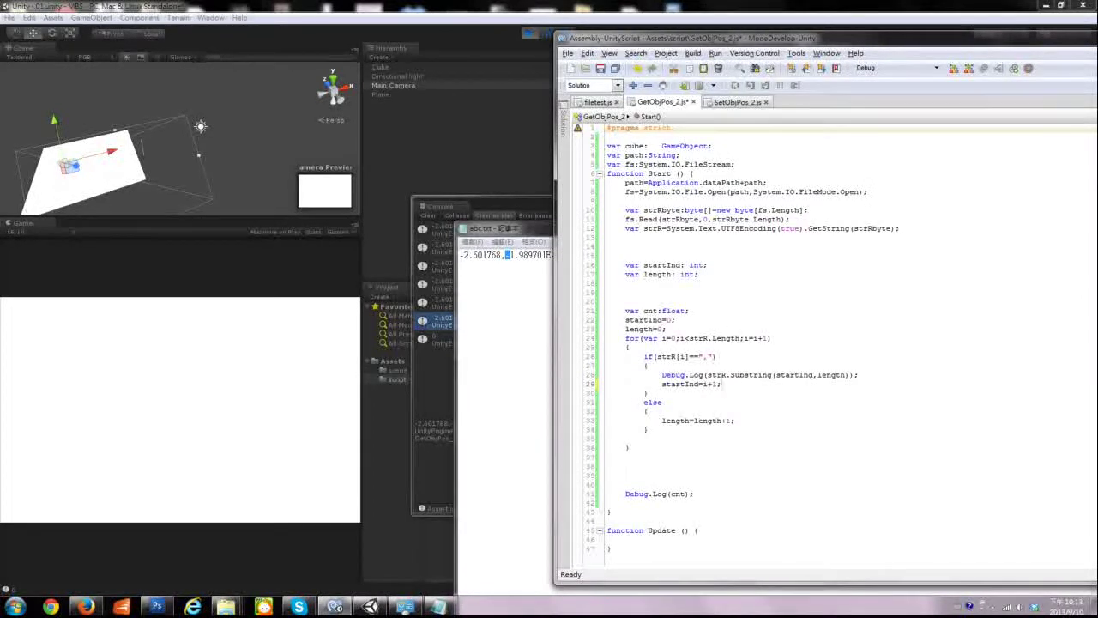
left_click(539, 214)
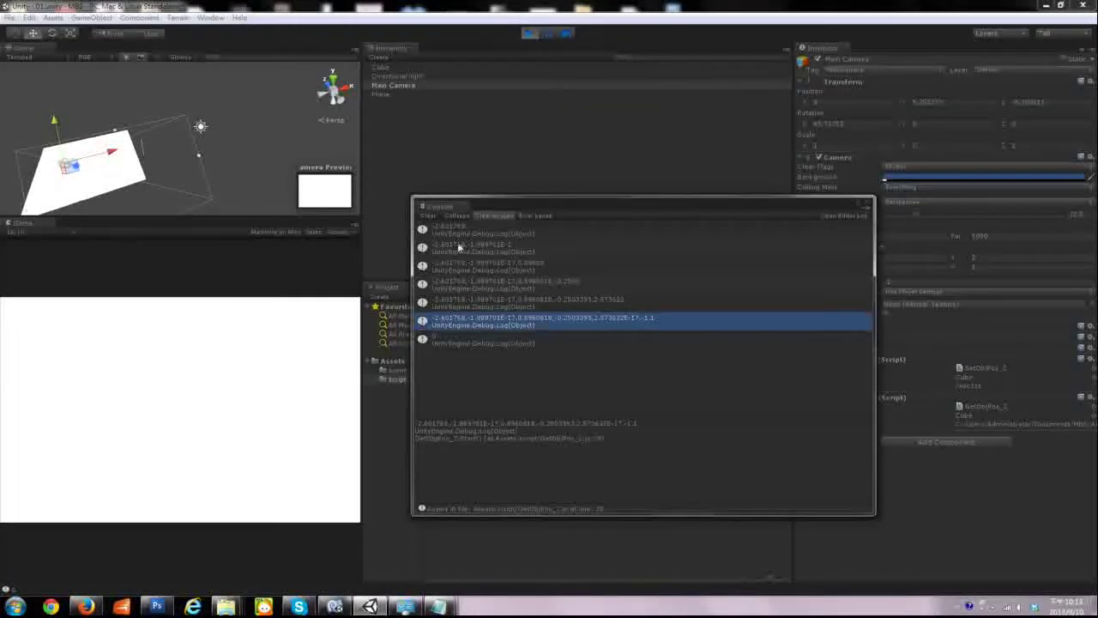
mouse_move(440, 607)
left_click(378, 556)
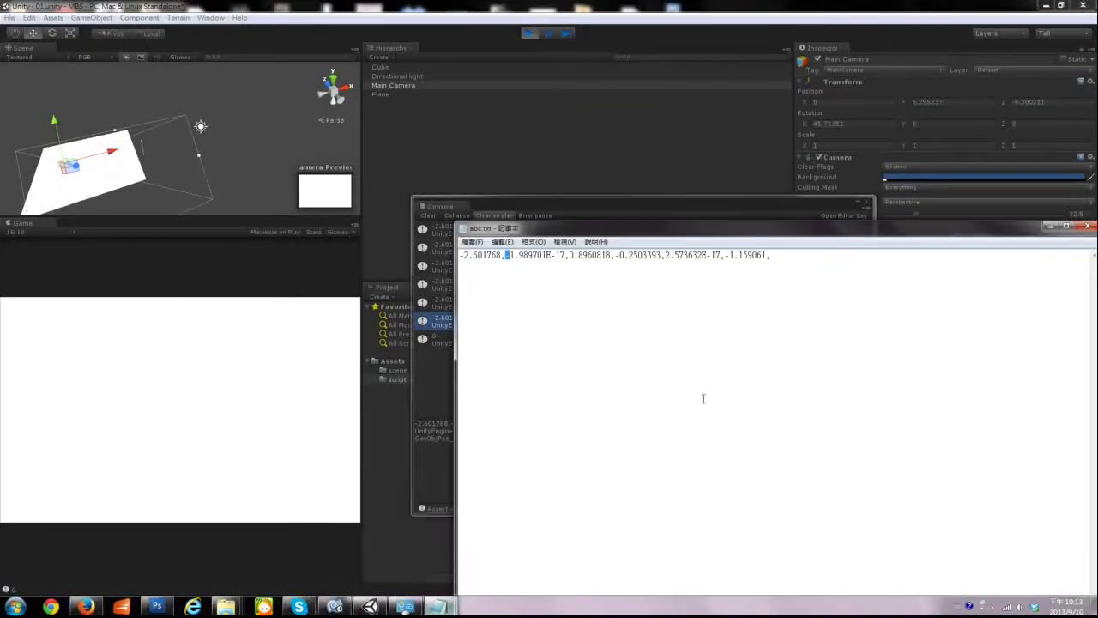
left_click(334, 606)
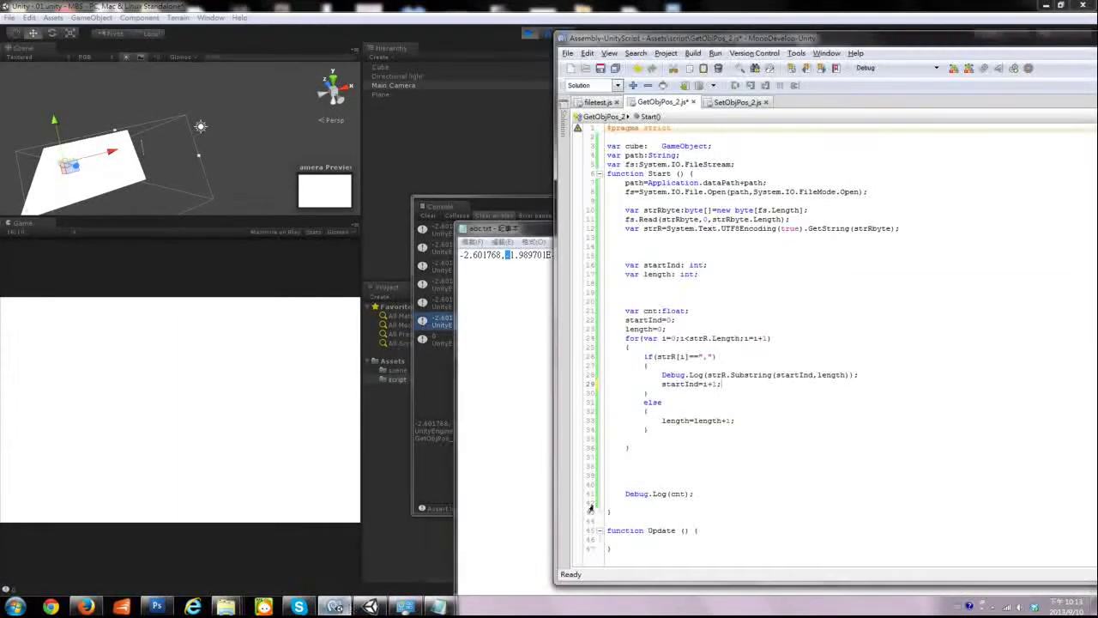
Add length=0; after startInd=i+1; comparing the value -1.989701E-17, and save the script
left_click(774, 381)
key("Return")
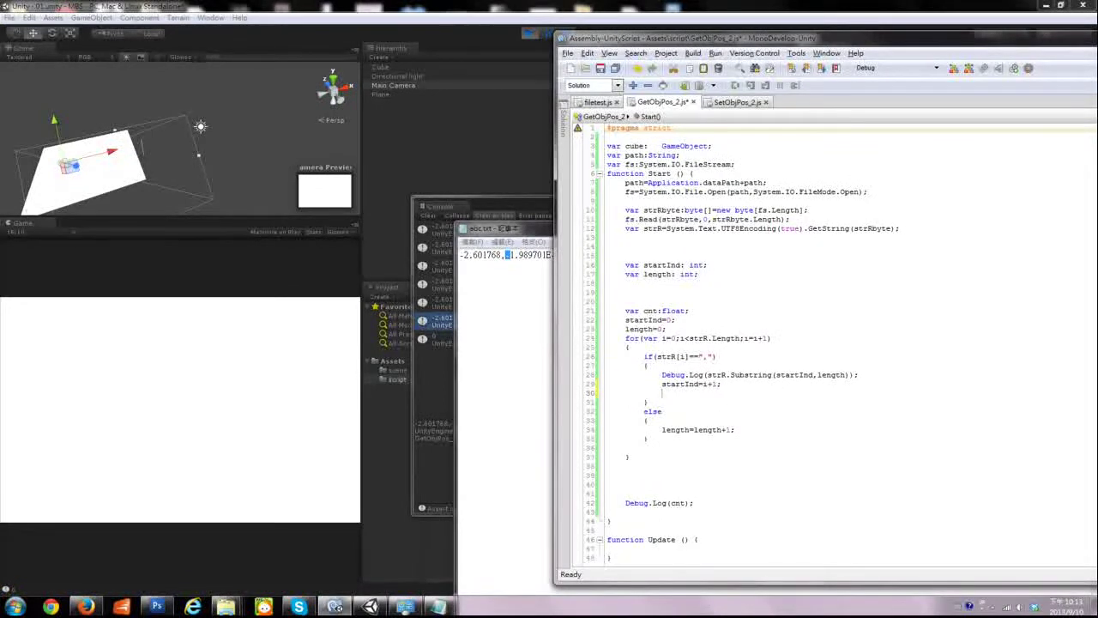
type("length=")
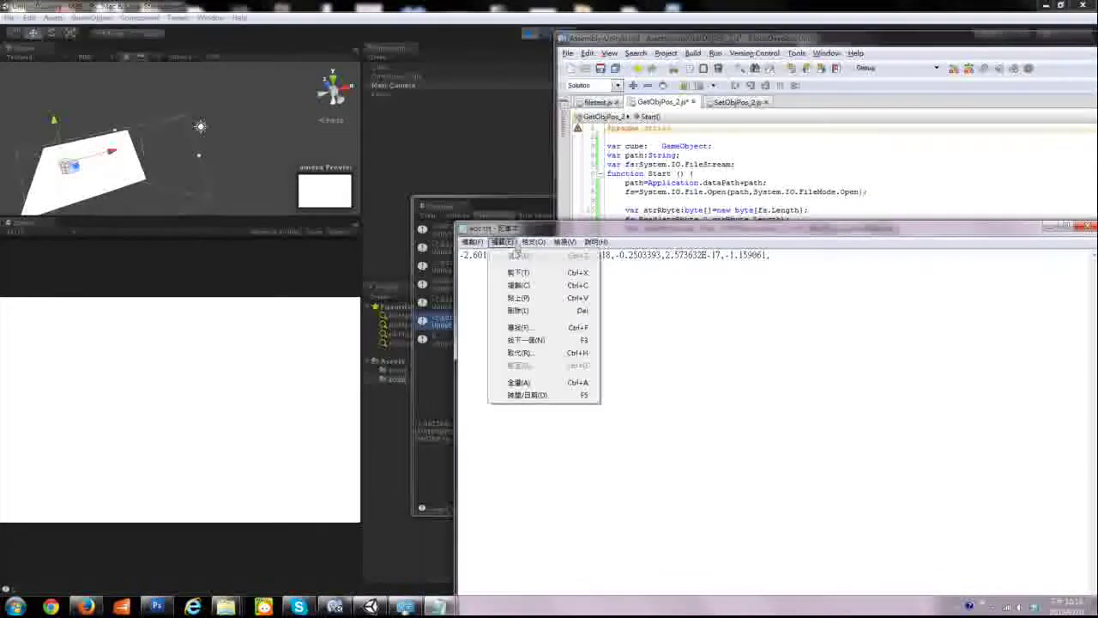
left_click(501, 241)
left_click_drag(522, 229, 424, 197)
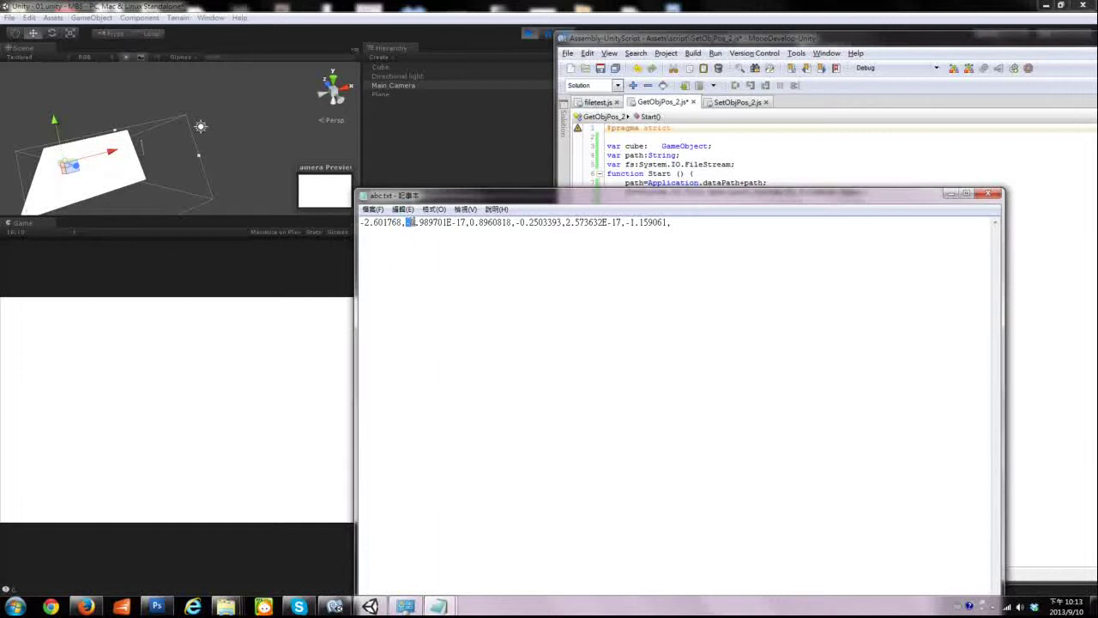
left_click_drag(415, 222, 464, 225)
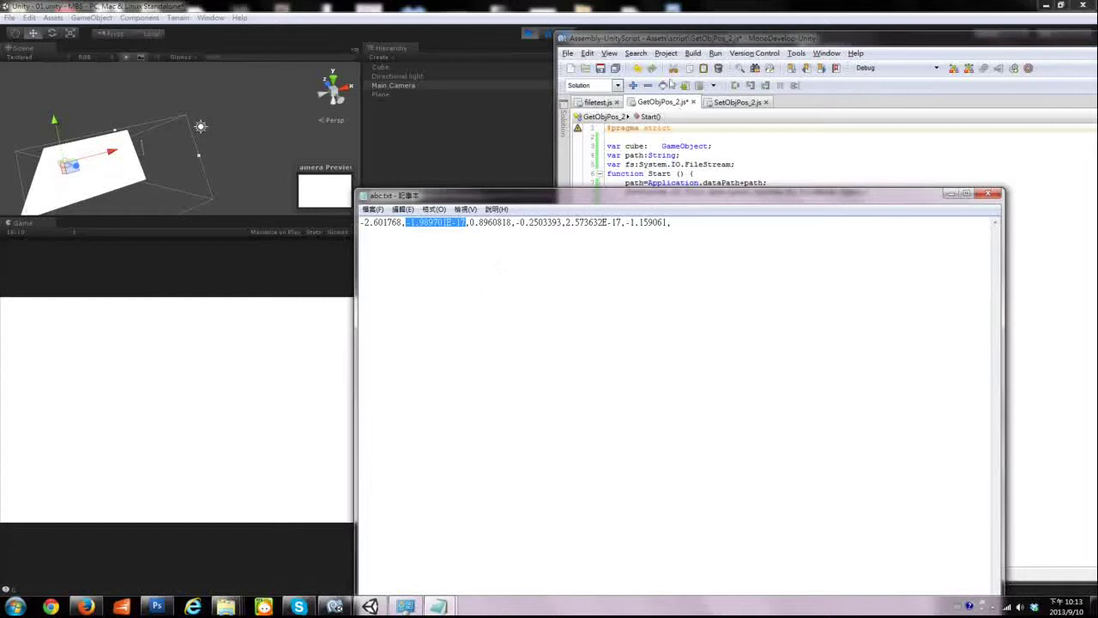
left_click(656, 41)
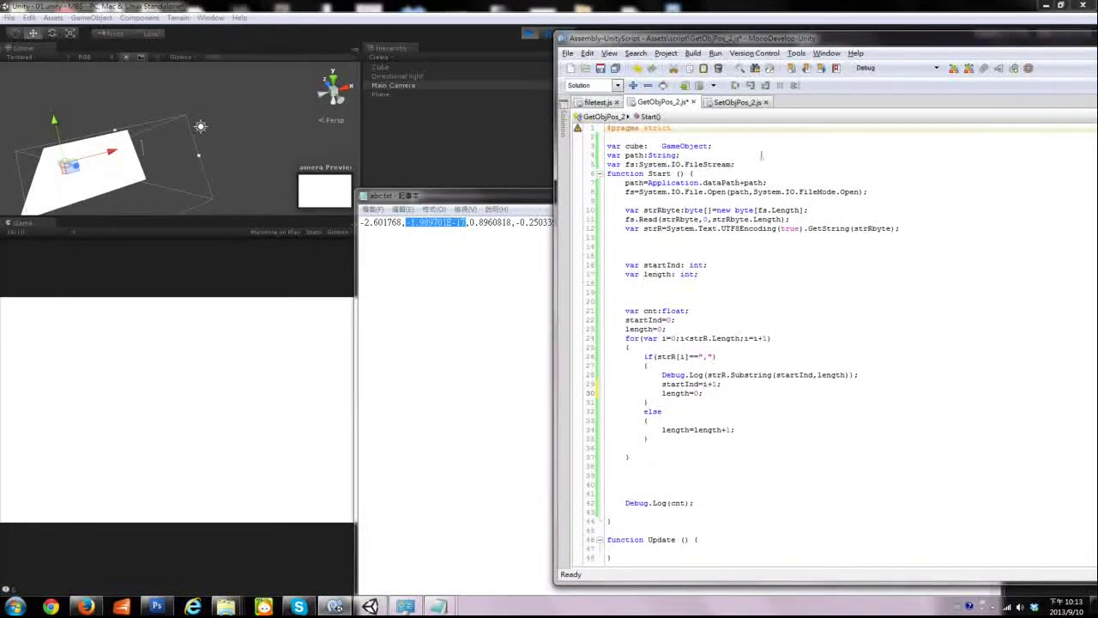
key("ctrl+s")
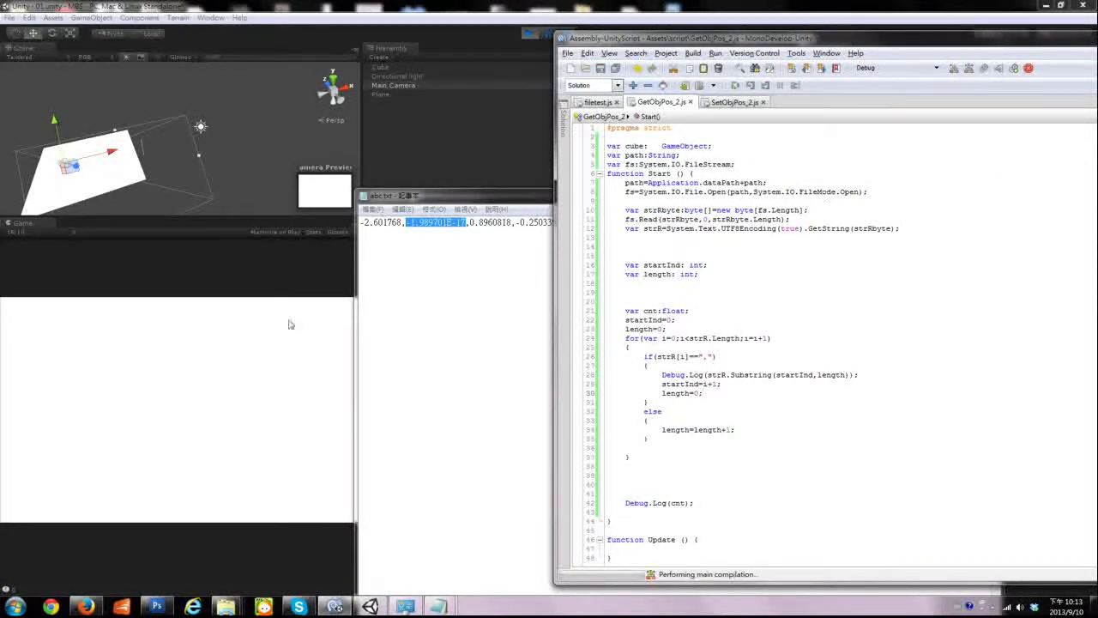
Play the scene and check each logged value, -2.601768 through -1.159061, then bring up abc.txt
left_click(529, 35)
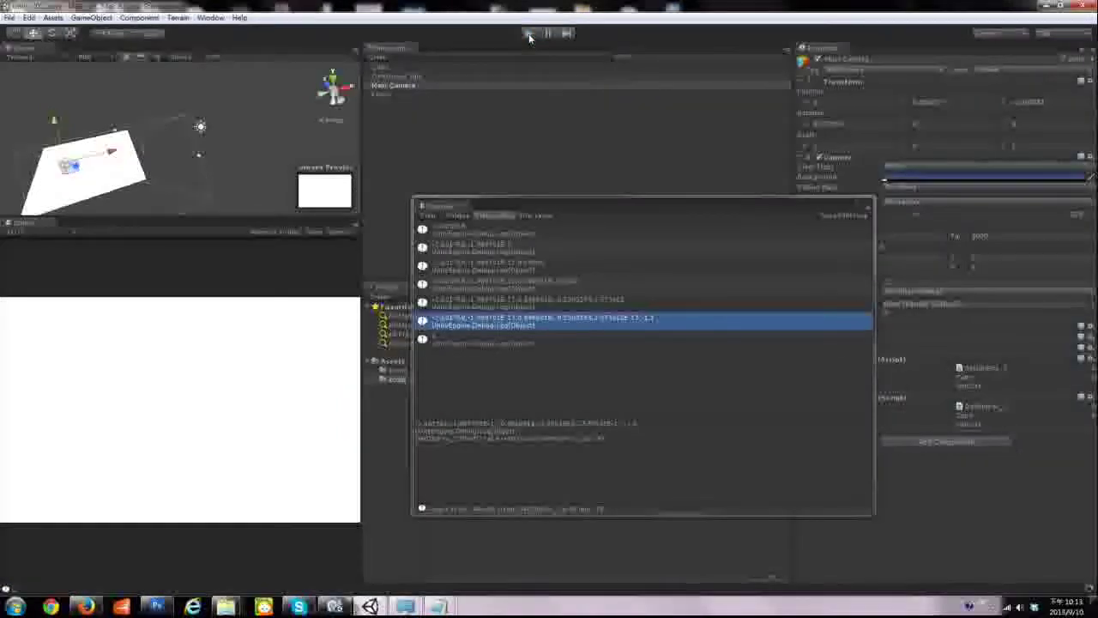
left_click(528, 34)
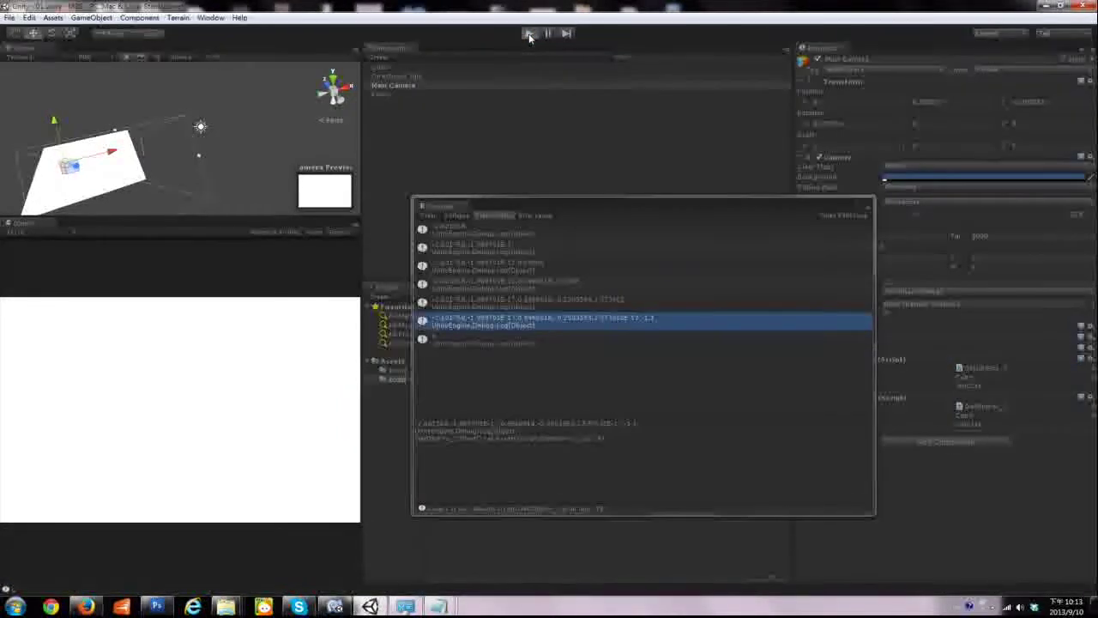
left_click(464, 226)
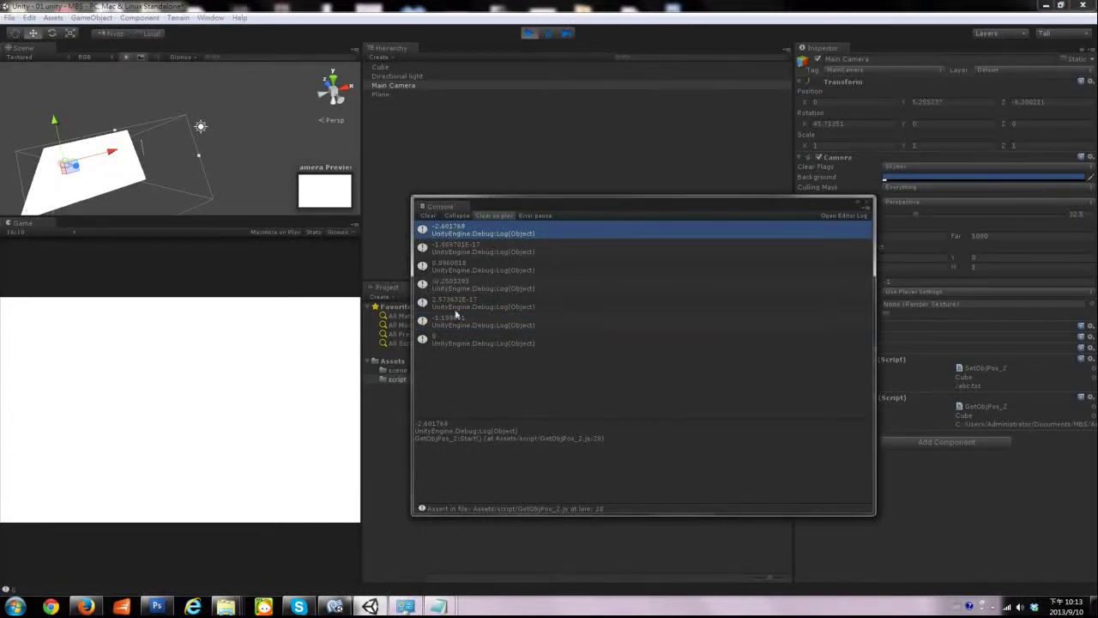
left_click(455, 251)
left_click(452, 267)
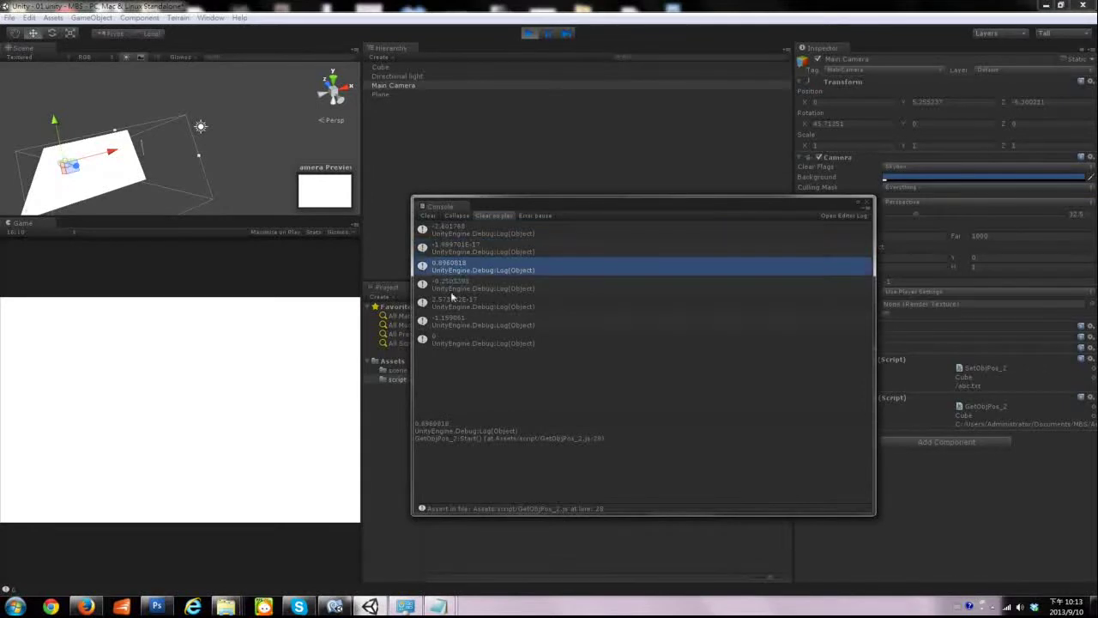
left_click(452, 304)
left_click(452, 286)
left_click(452, 322)
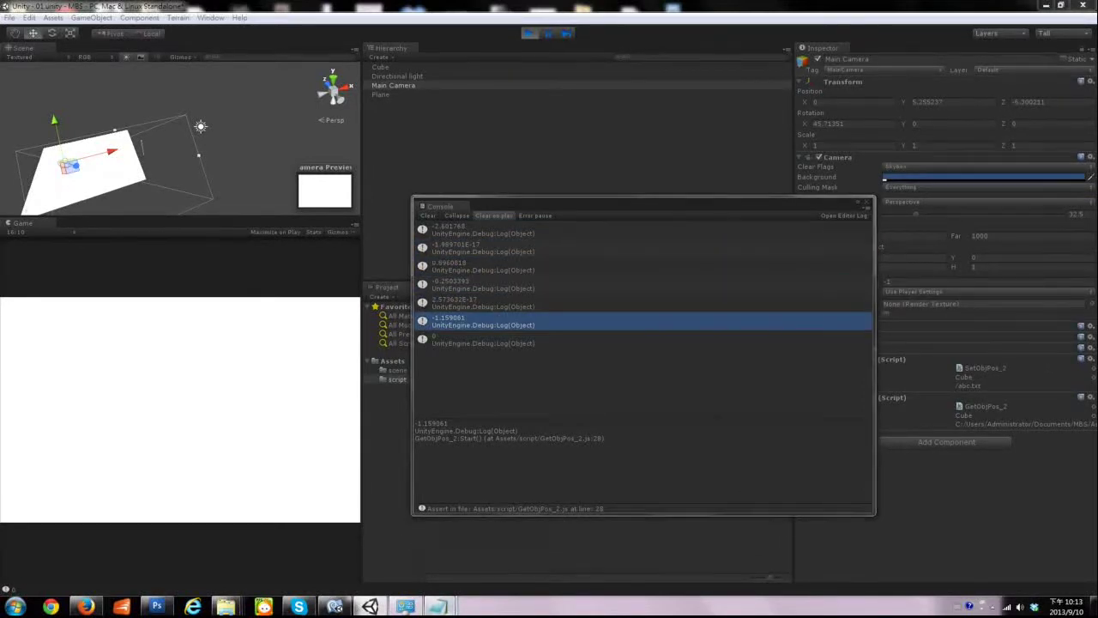
mouse_move(438, 606)
left_click(499, 576)
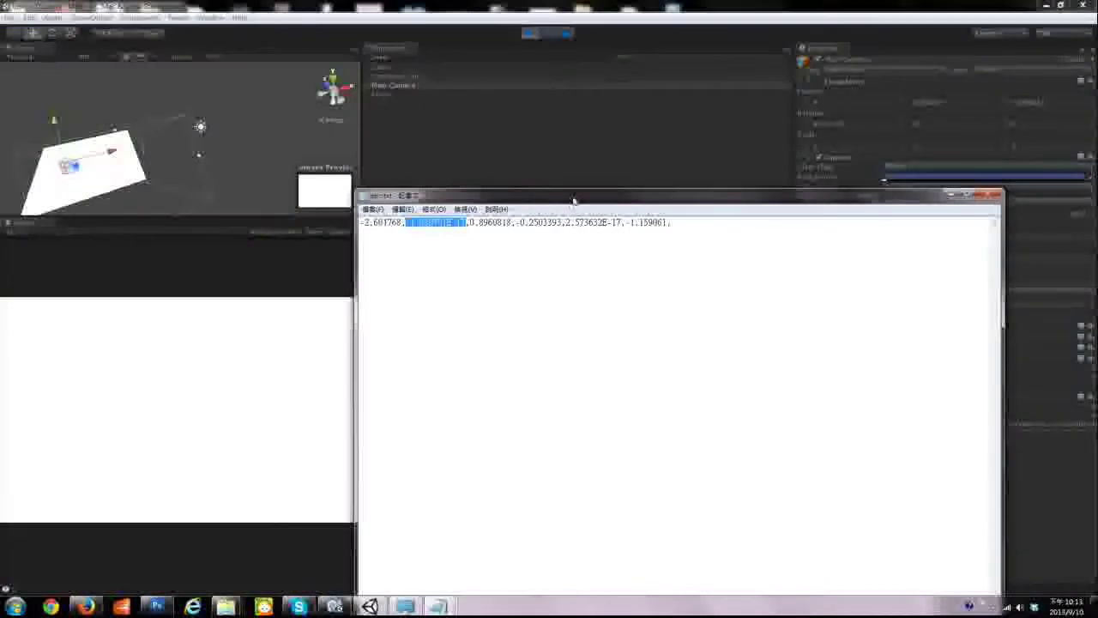
Highlight each abc.txt value from -2.601768 to -1.159061, then return to GetObjPos_2.js
left_click_drag(576, 200, 819, 142)
double_click(630, 165)
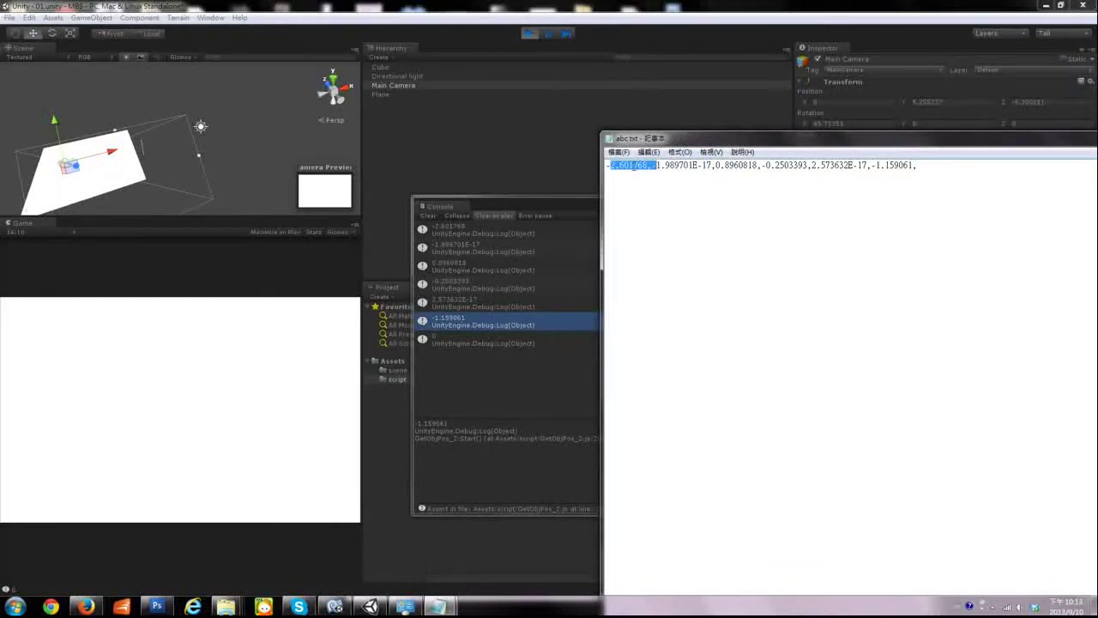
left_click(674, 164)
double_click(740, 165)
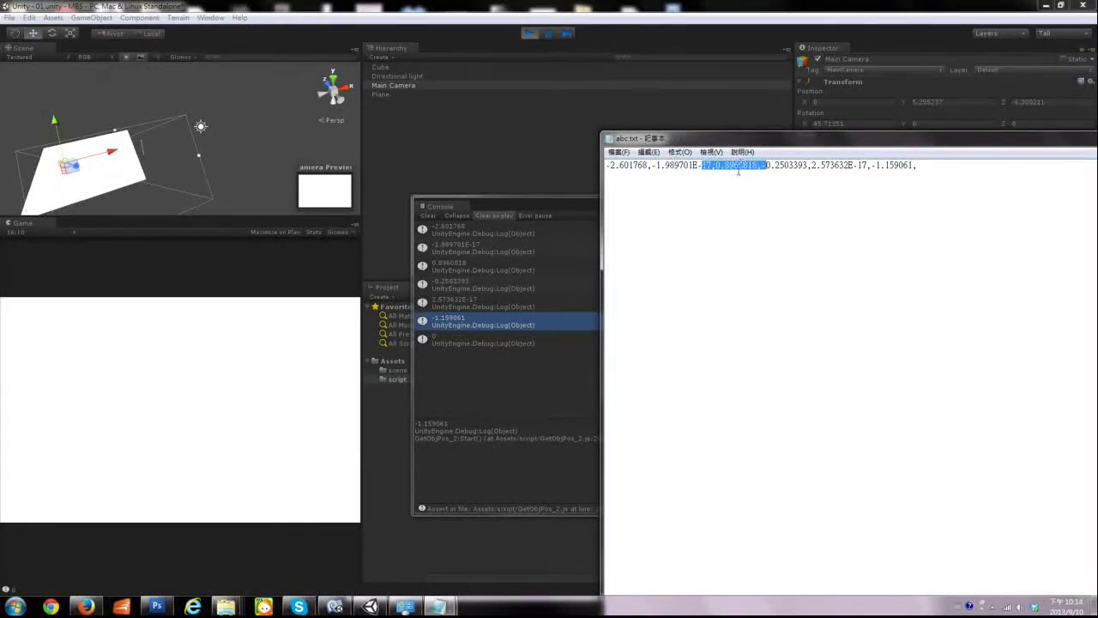
left_click(740, 167)
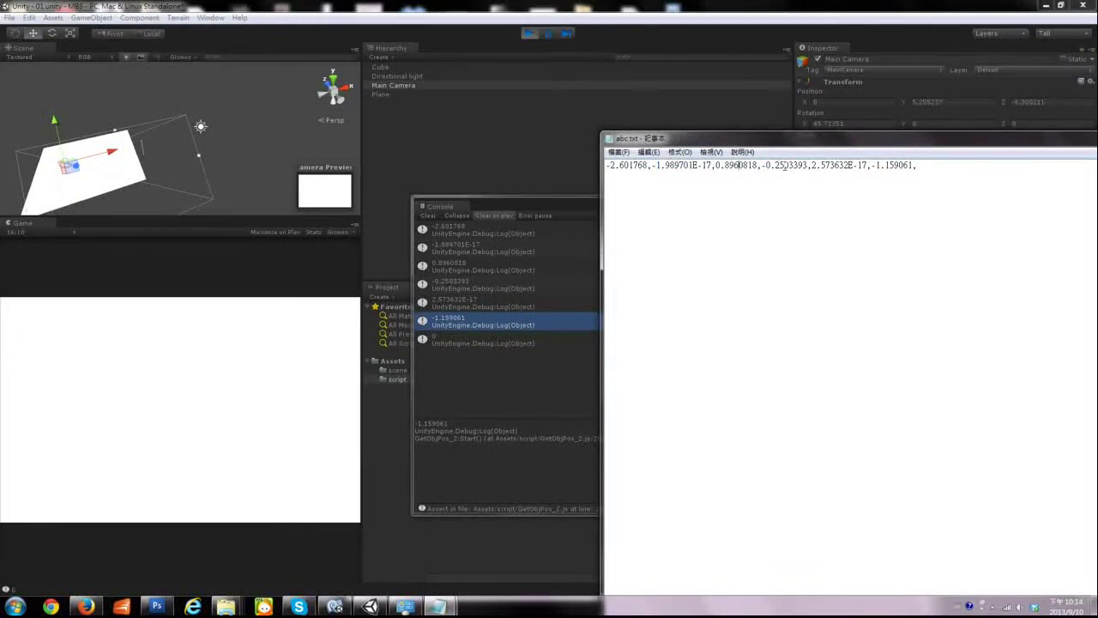
double_click(839, 166)
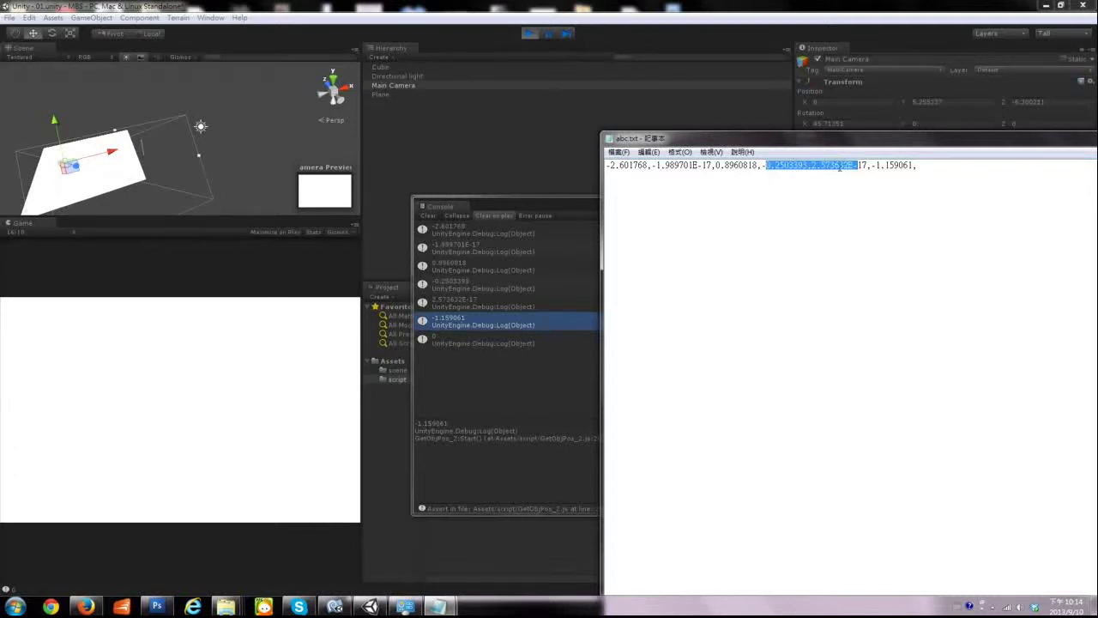
double_click(901, 167)
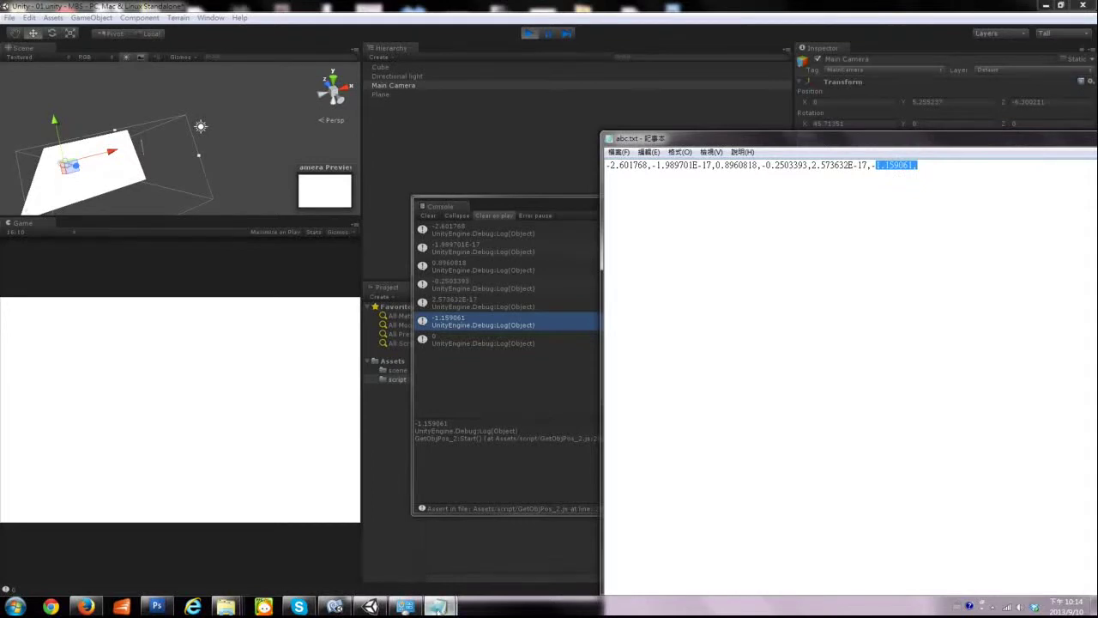
mouse_move(334, 605)
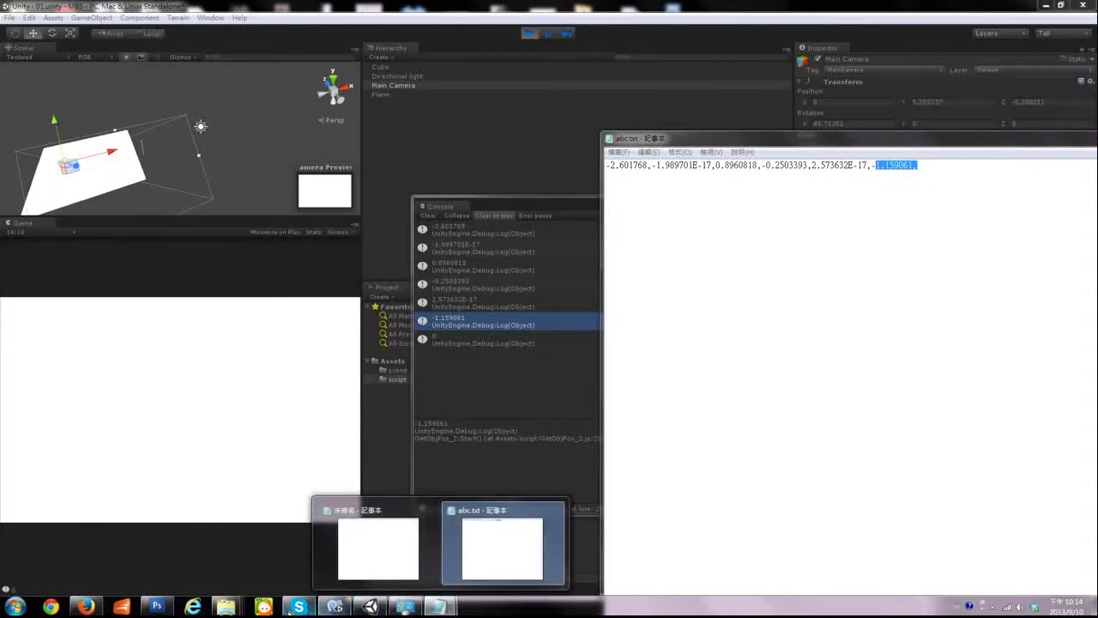
left_click(335, 606)
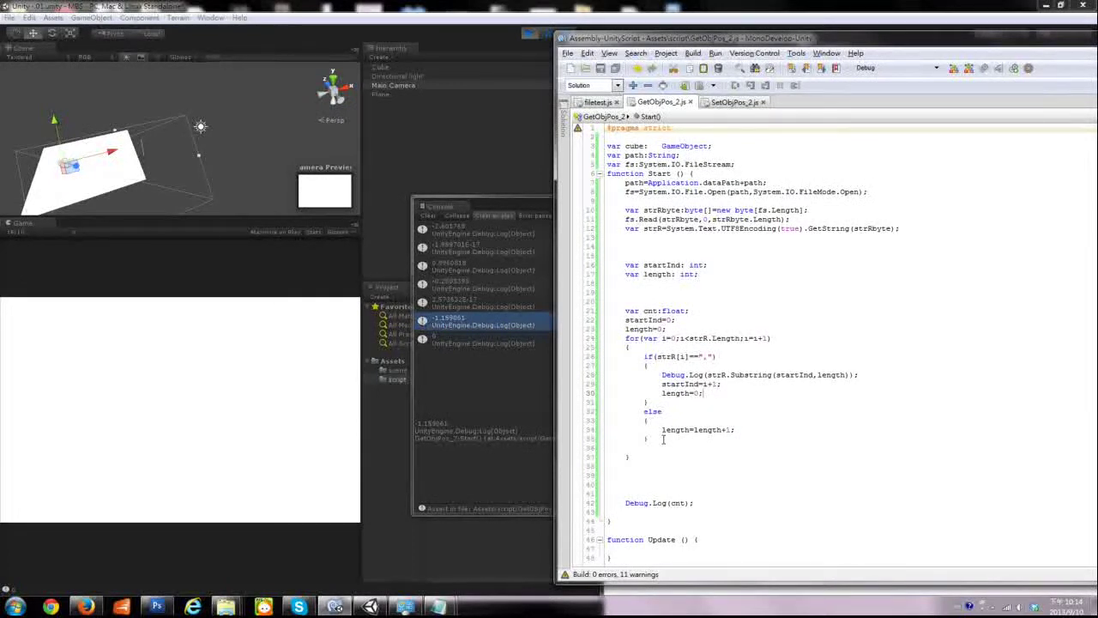
Open a blank line inside the comma if-block, undoing a mistyped cnt conversion
left_click(706, 375)
left_click(777, 361)
key("Return")
scroll(777, 359, "down", 1)
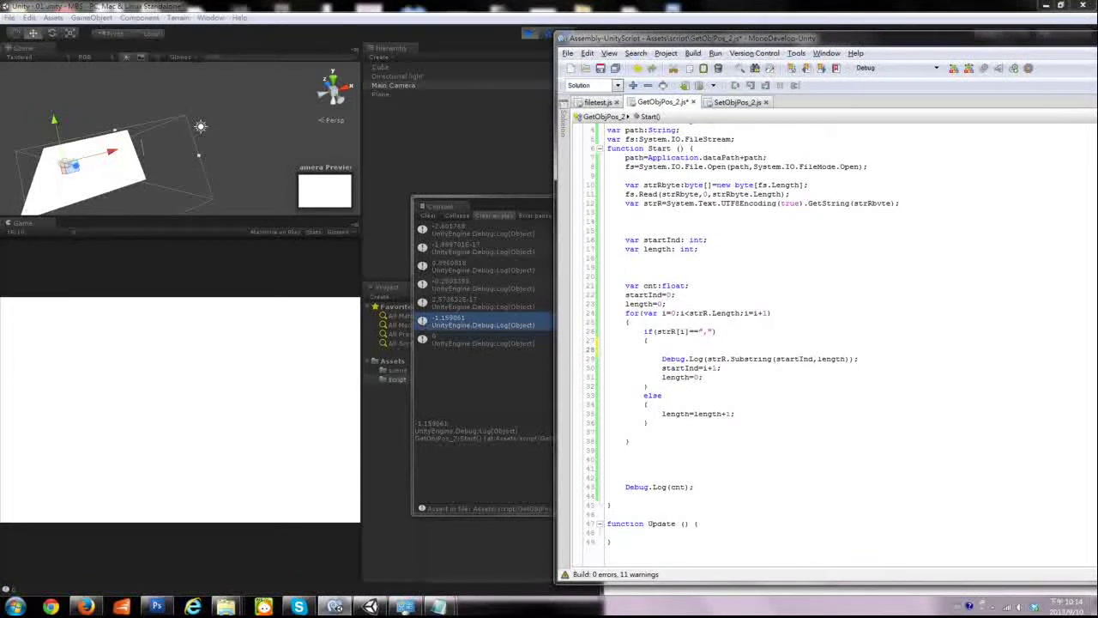
type("cnt")
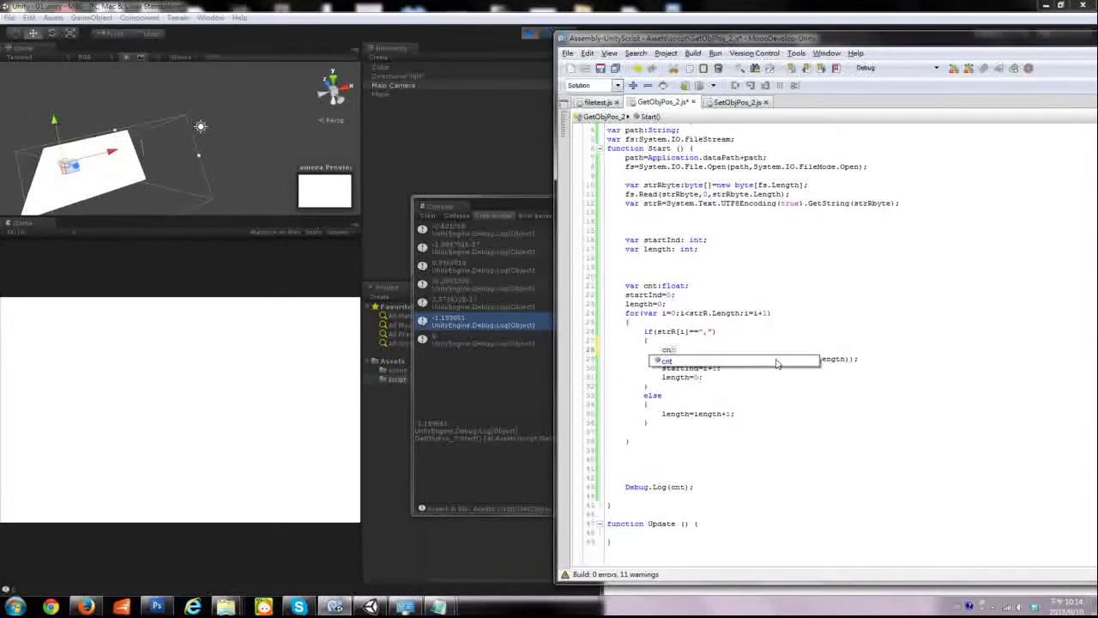
type(".")
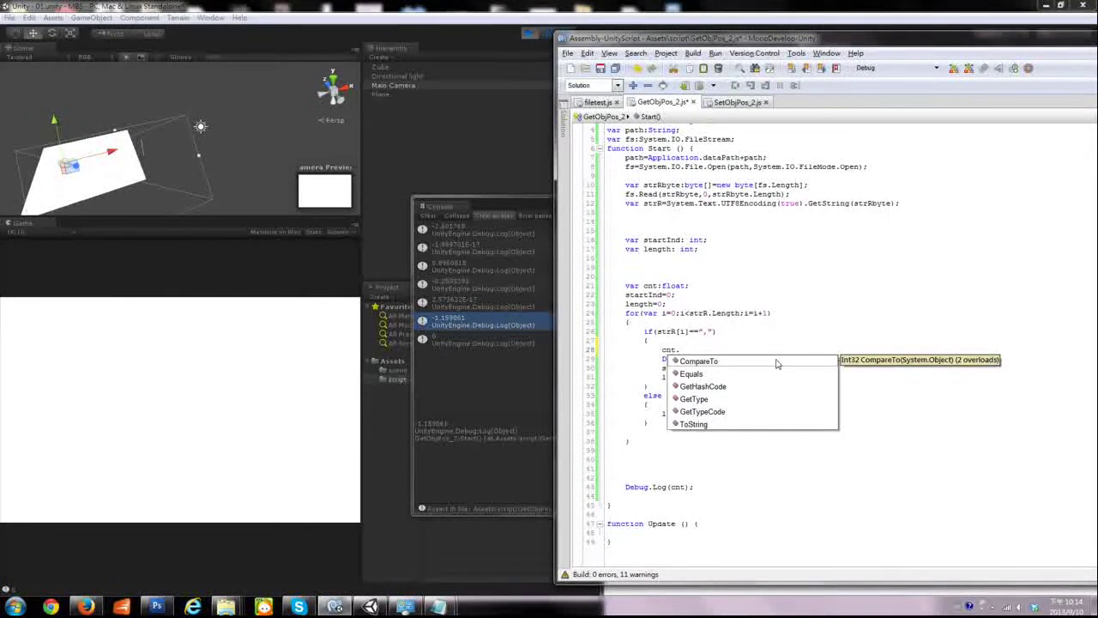
type("to")
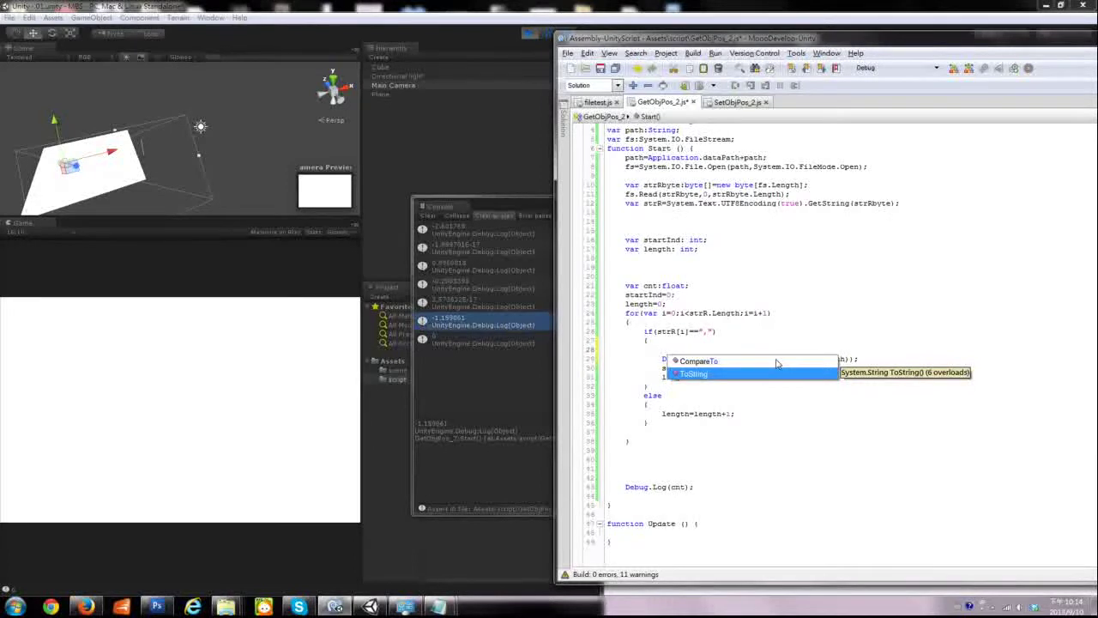
key("ctrl+z")
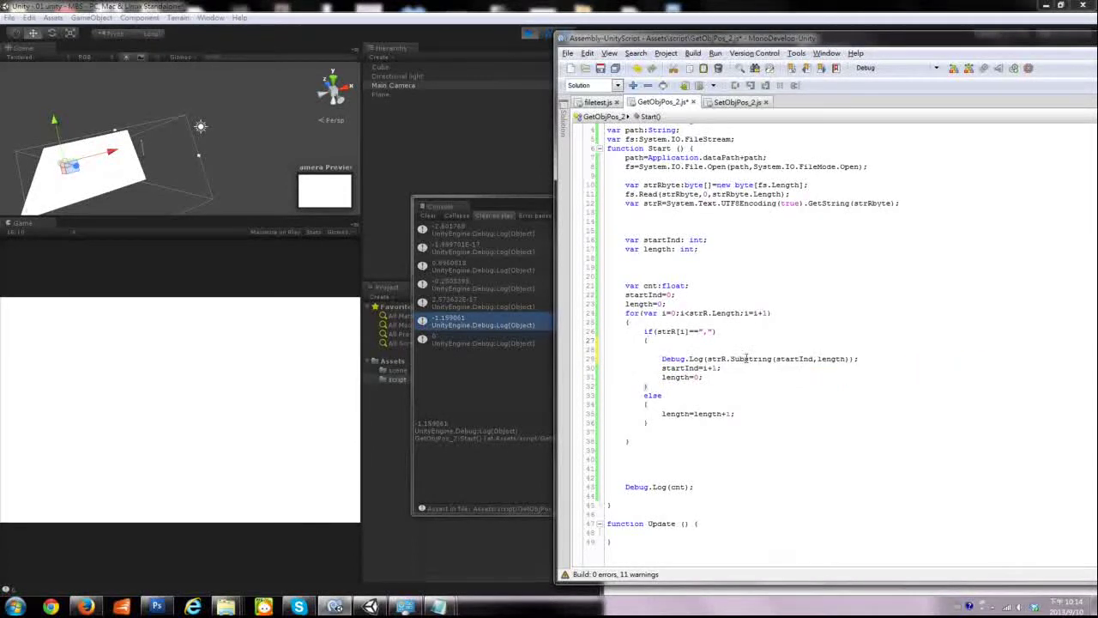
Write System.Convert.ToDouble( on the blank line with autocomplete
type("System")
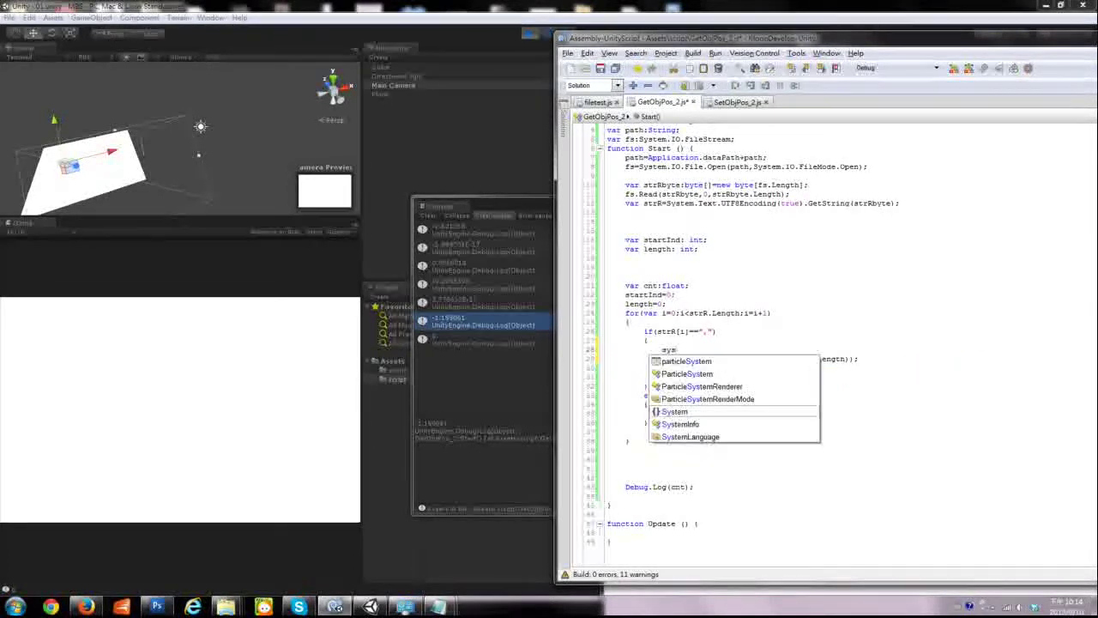
type(".con")
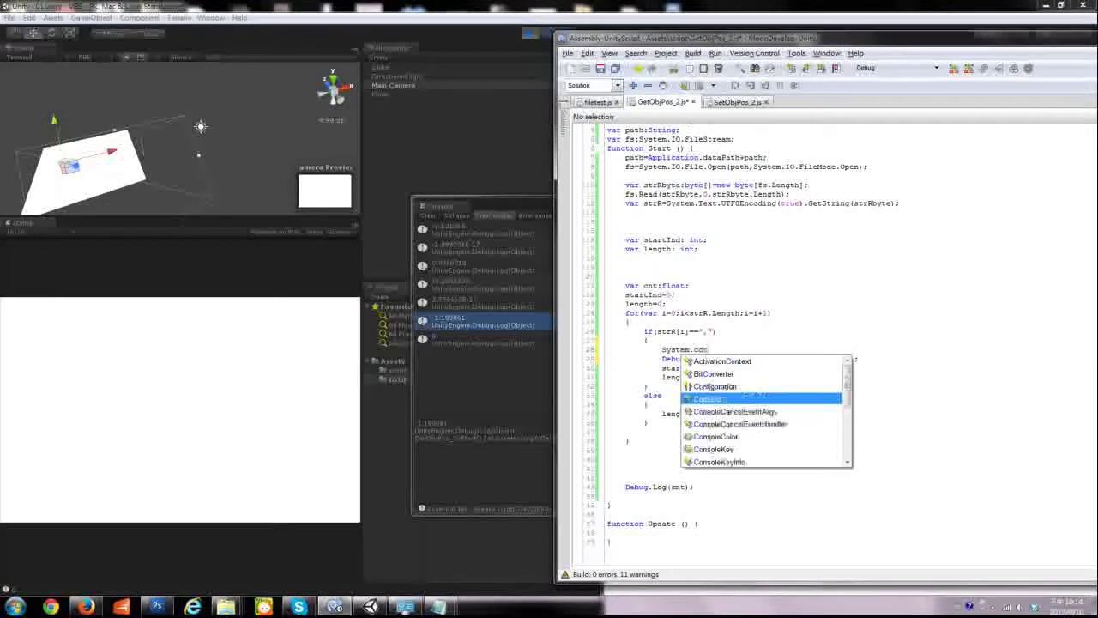
type("v")
key("Up")
key("Return")
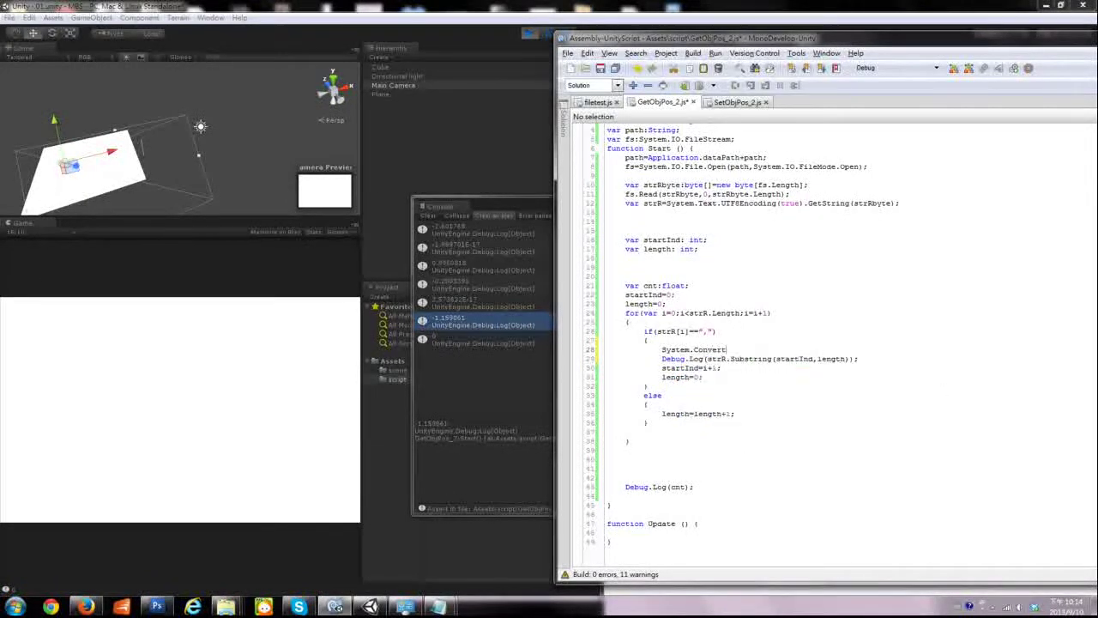
type(".t")
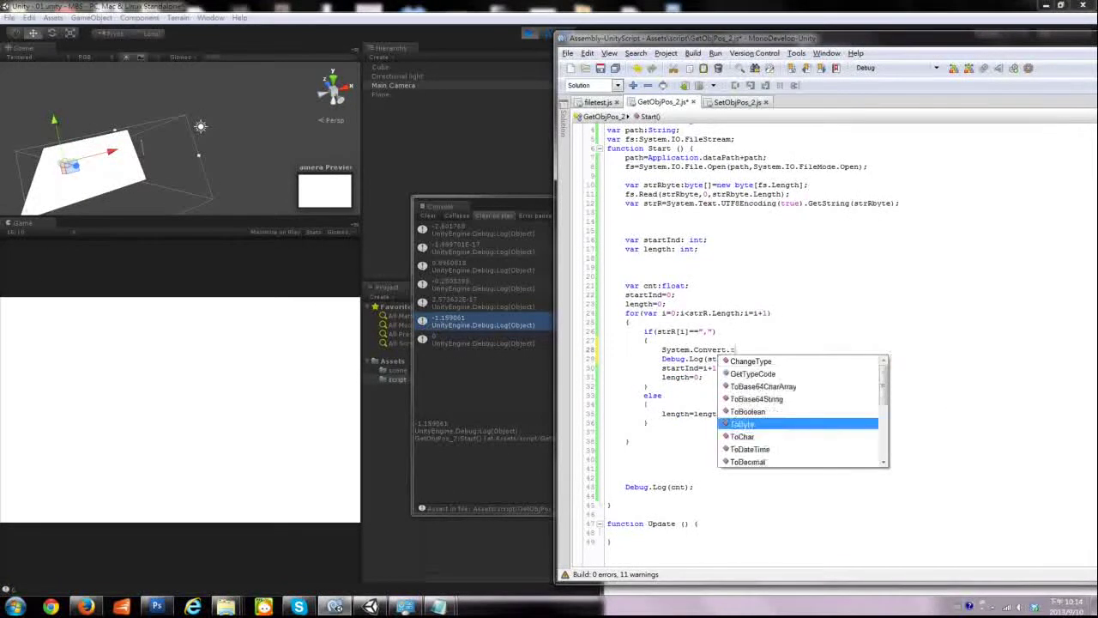
type("o")
key("Down")
key("Down")
key("Up")
key("Up")
key("Up")
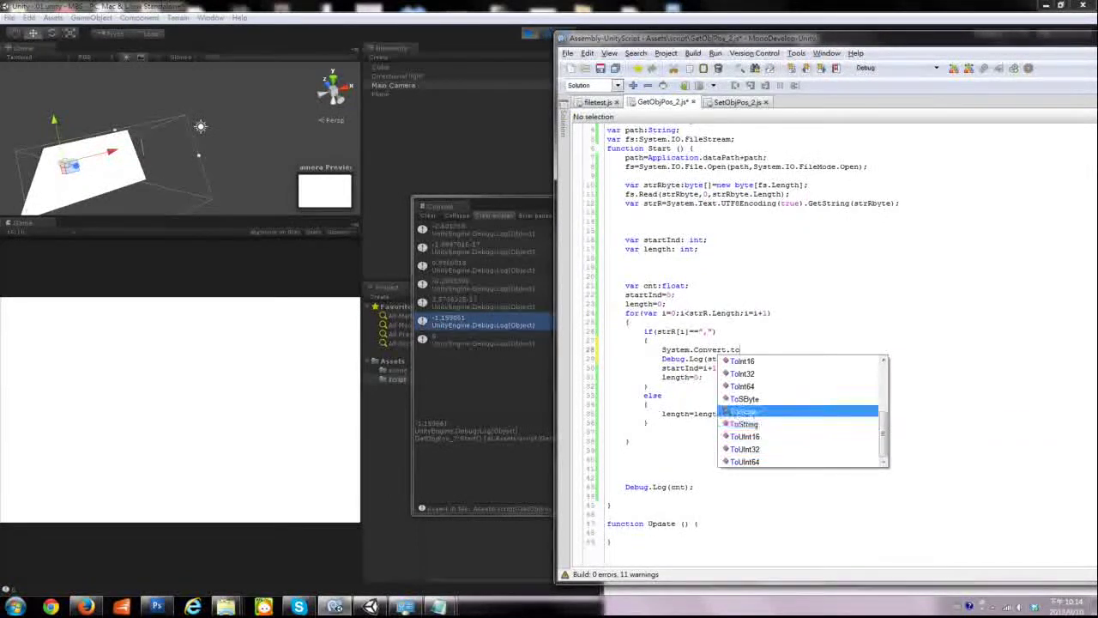
key("Up")
key("Down")
key("Down")
key("Down")
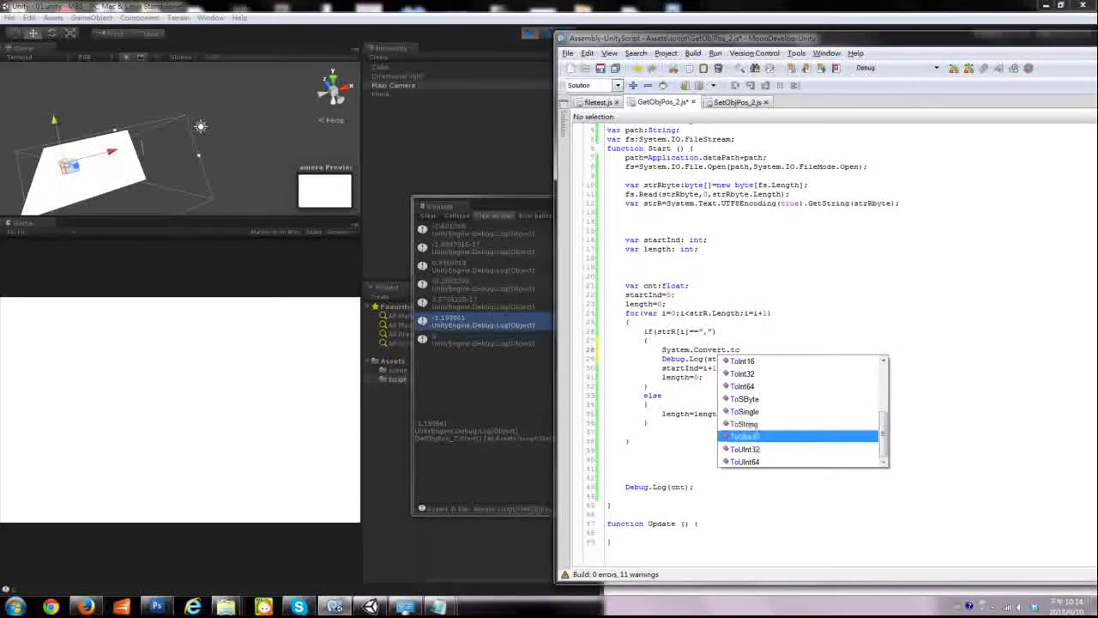
key("Down")
key("Down")
key("Up")
key("Up")
key("Up")
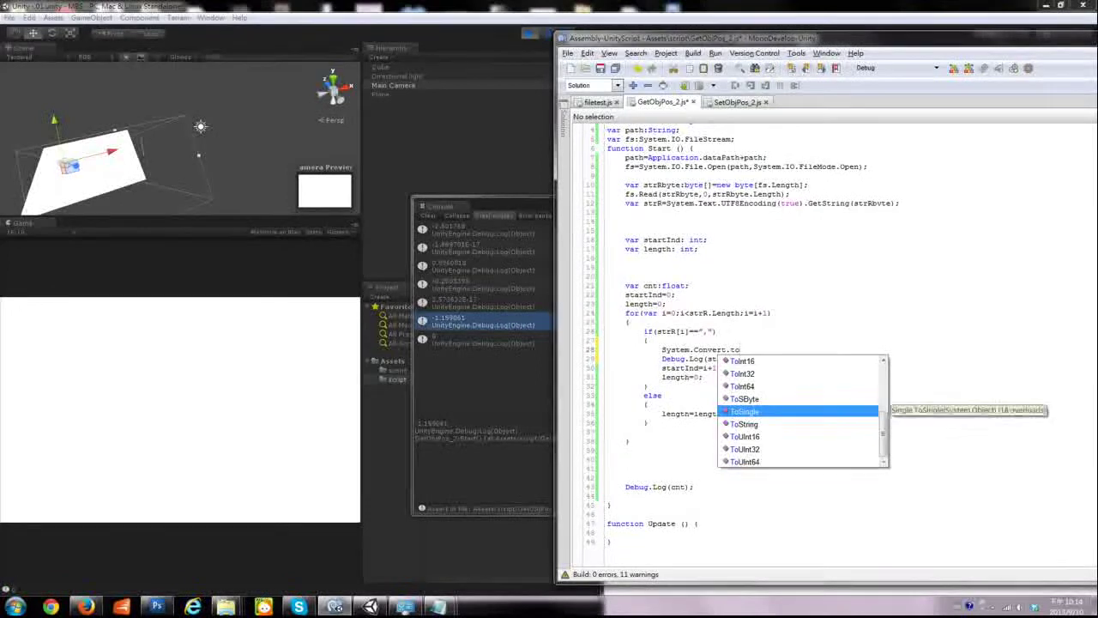
type("D")
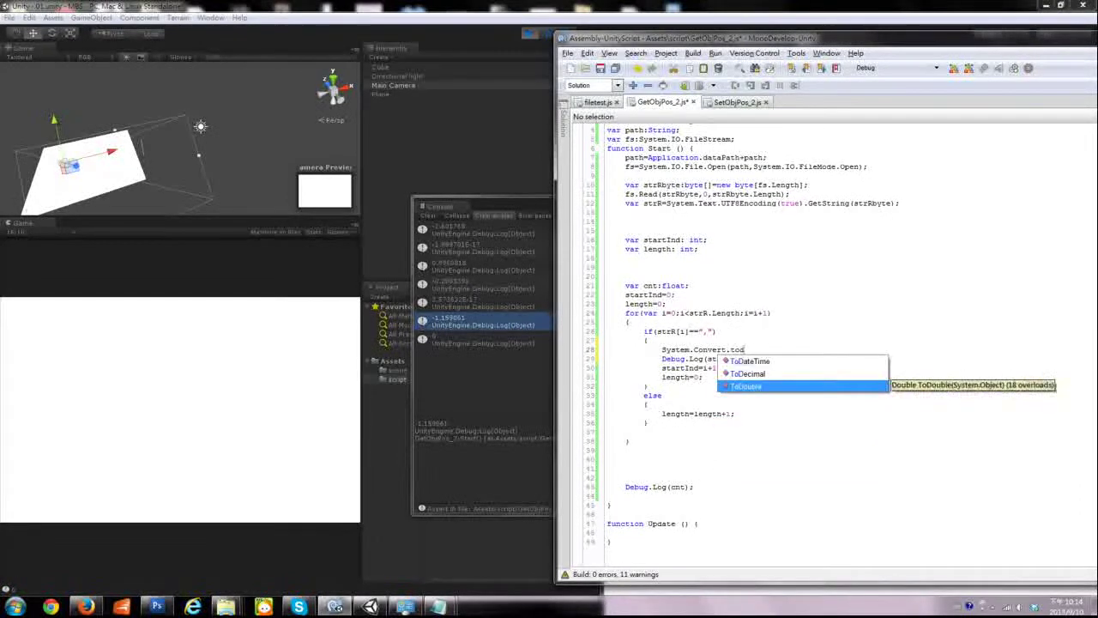
key("Return")
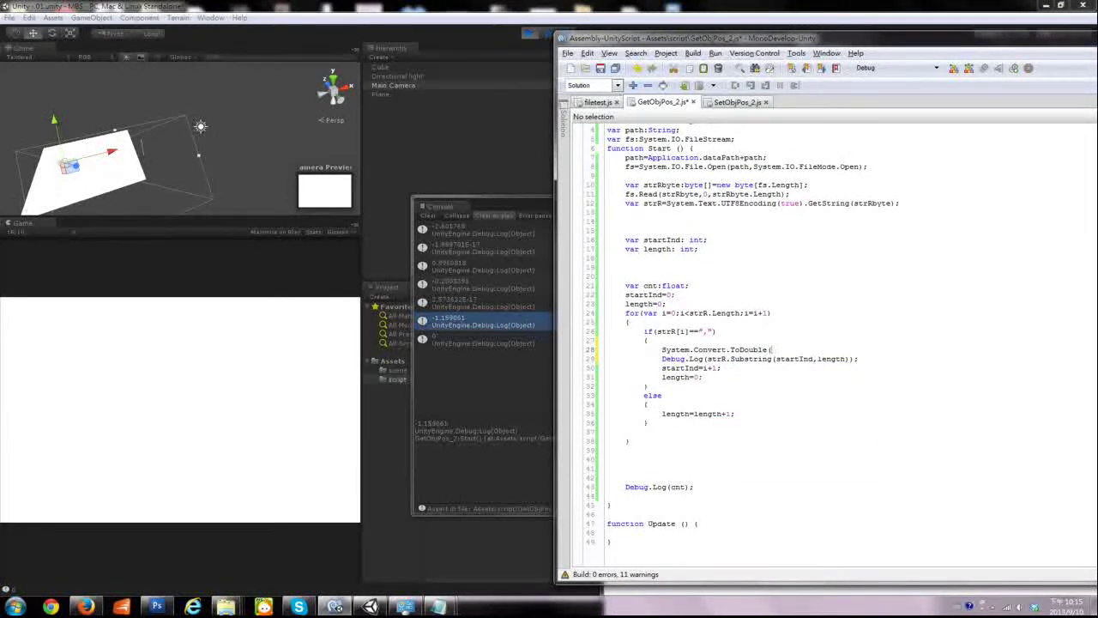
Replace the Debug.Log wrapper with System.Convert.ToDouble(strR.Substring(startInd,length))
key("shift+Home")
key("ctrl+c")
key("BackSpace")
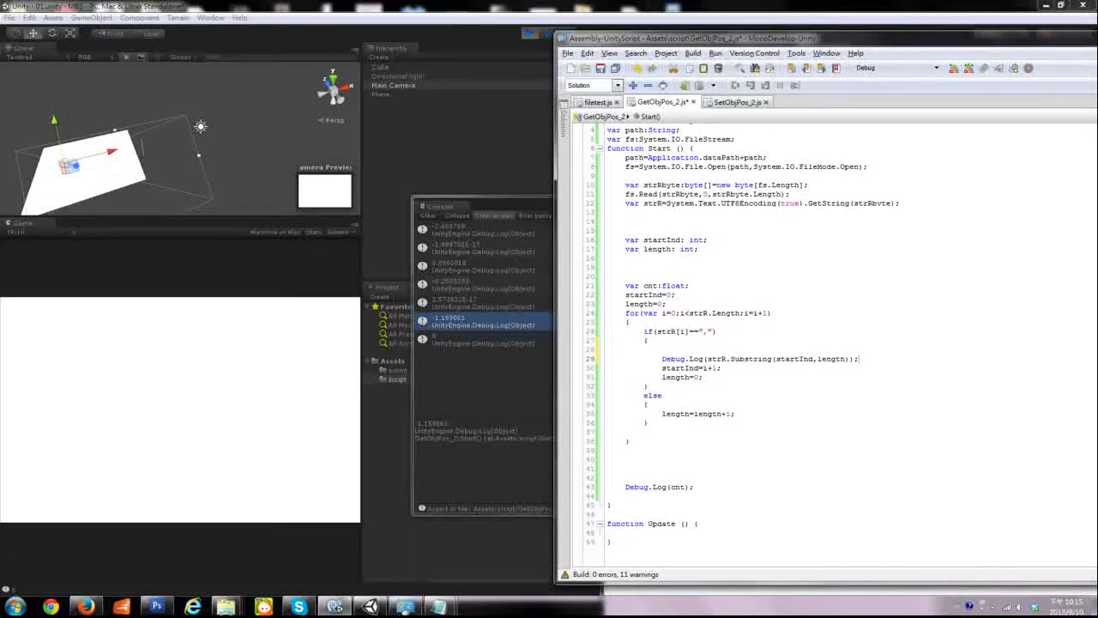
key("ctrl+v")
left_click(963, 359)
type(")")
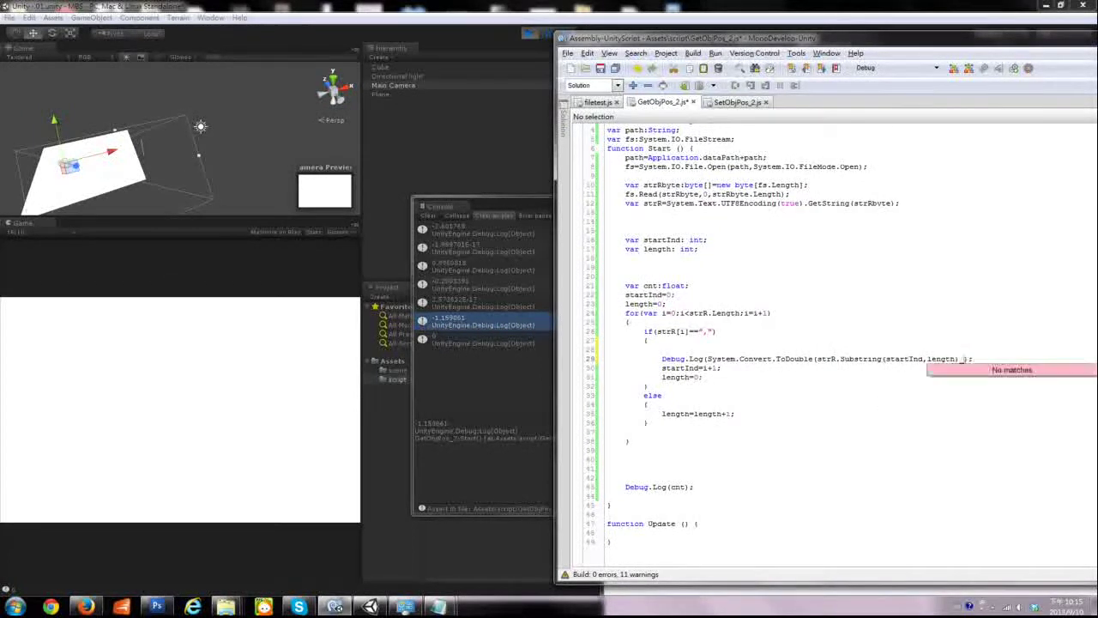
type(")")
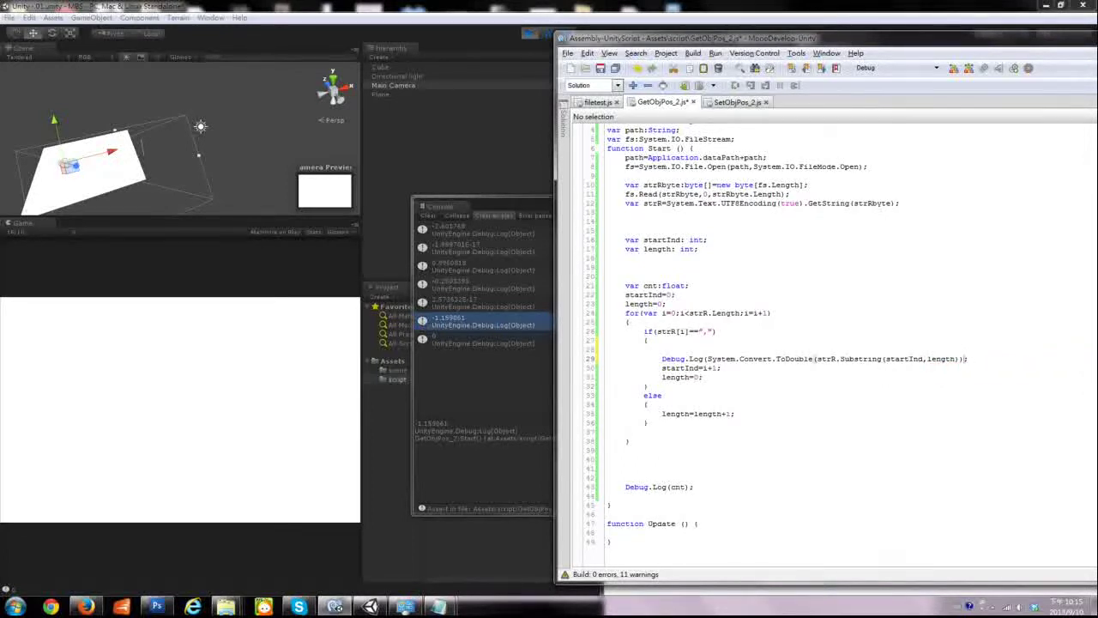
left_click_drag(662, 358, 703, 358)
key("Delete")
key("End")
key("BackSpace")
key("BackSpace")
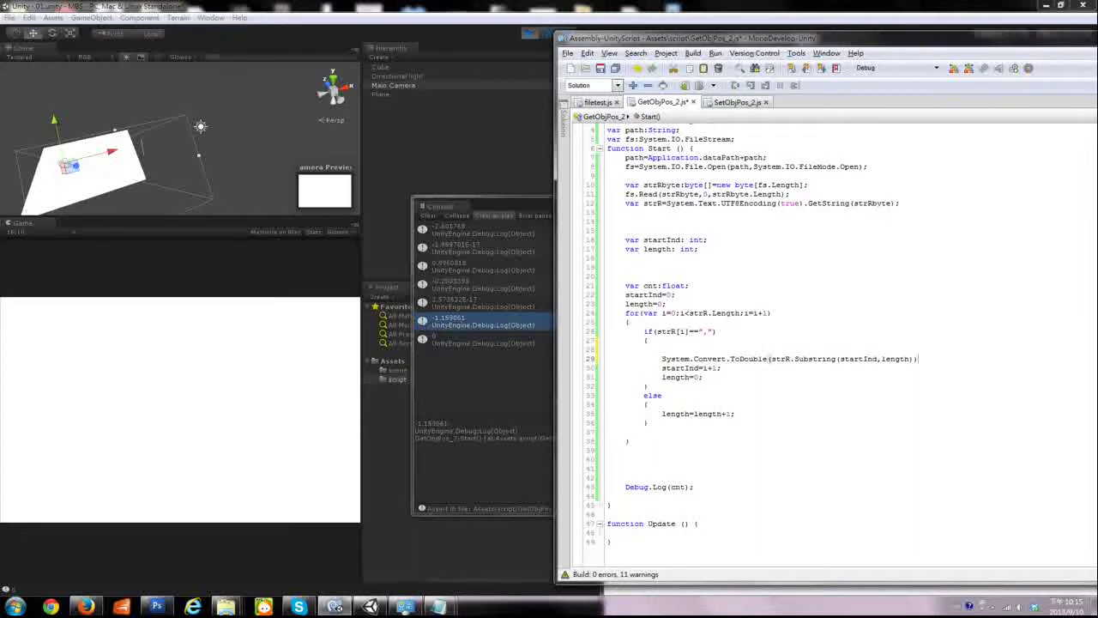
left_click(662, 348)
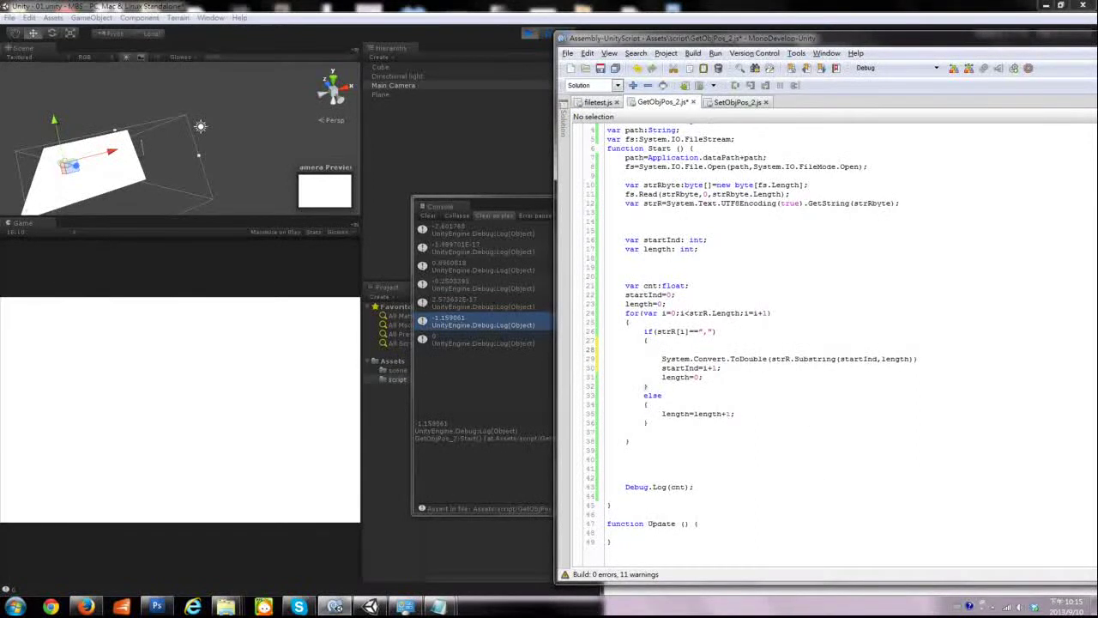
Declare a float variable val below the cnt declaration
left_click(688, 285)
key("Return")
type("va")
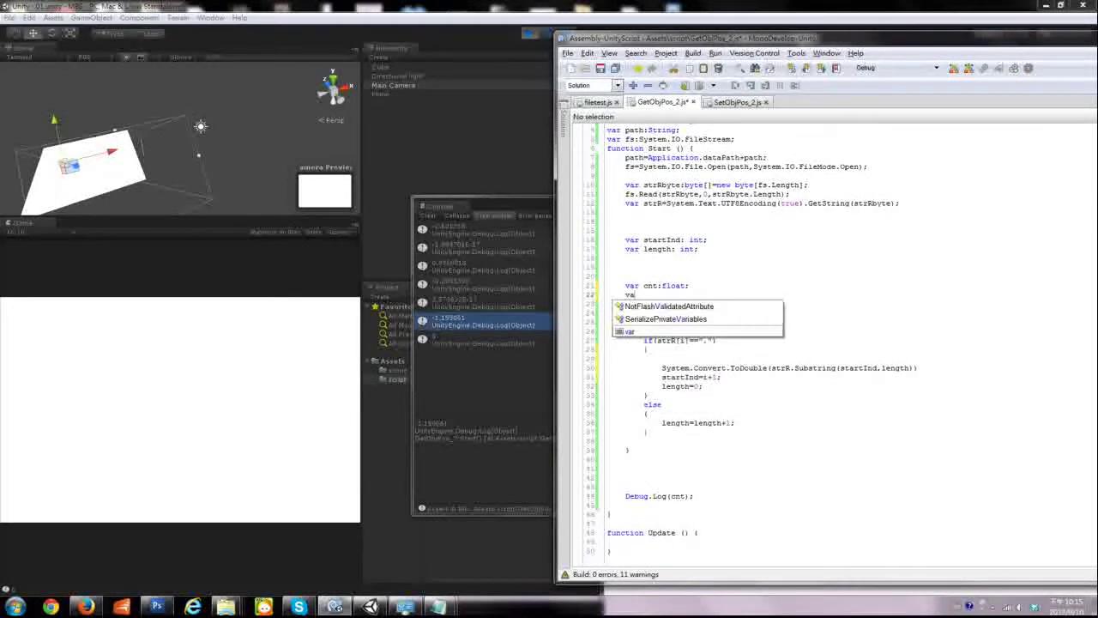
type("r val")
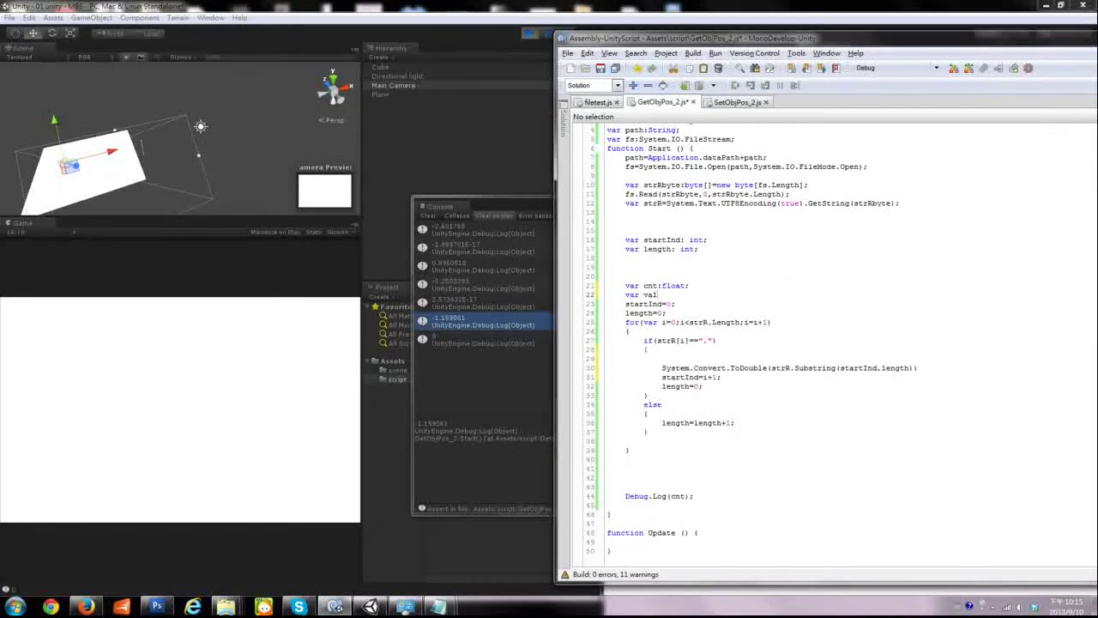
type("ue:false;")
Assign the ToDouble result to val and add Debug.Log(val); below it
type("val")
type("=")
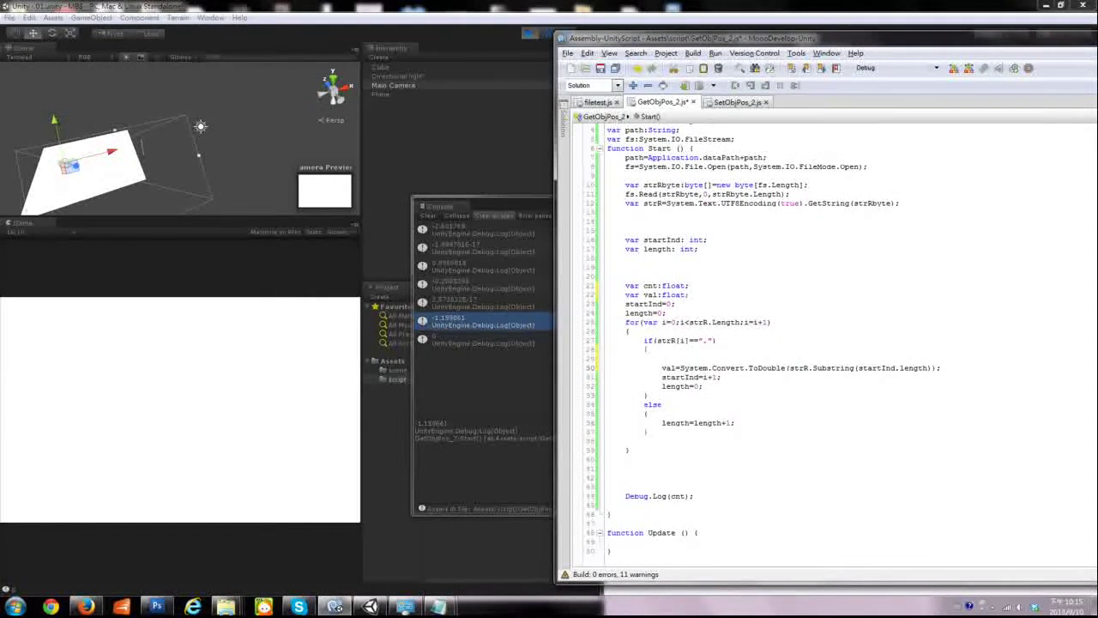
key("Return")
type("d")
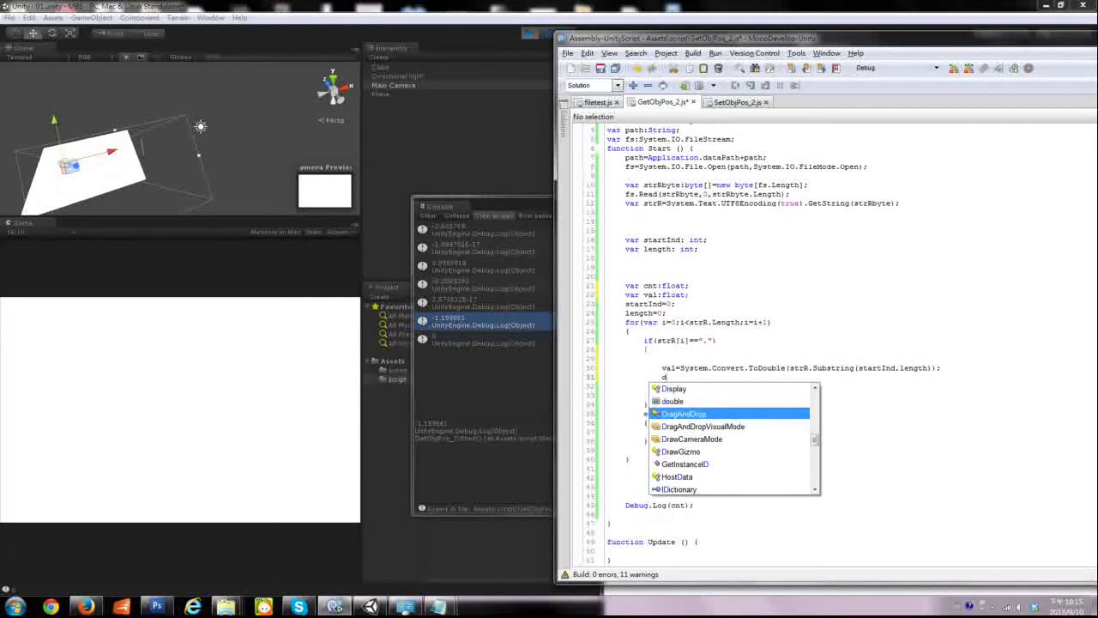
type("ebug")
key("Return")
type(".l")
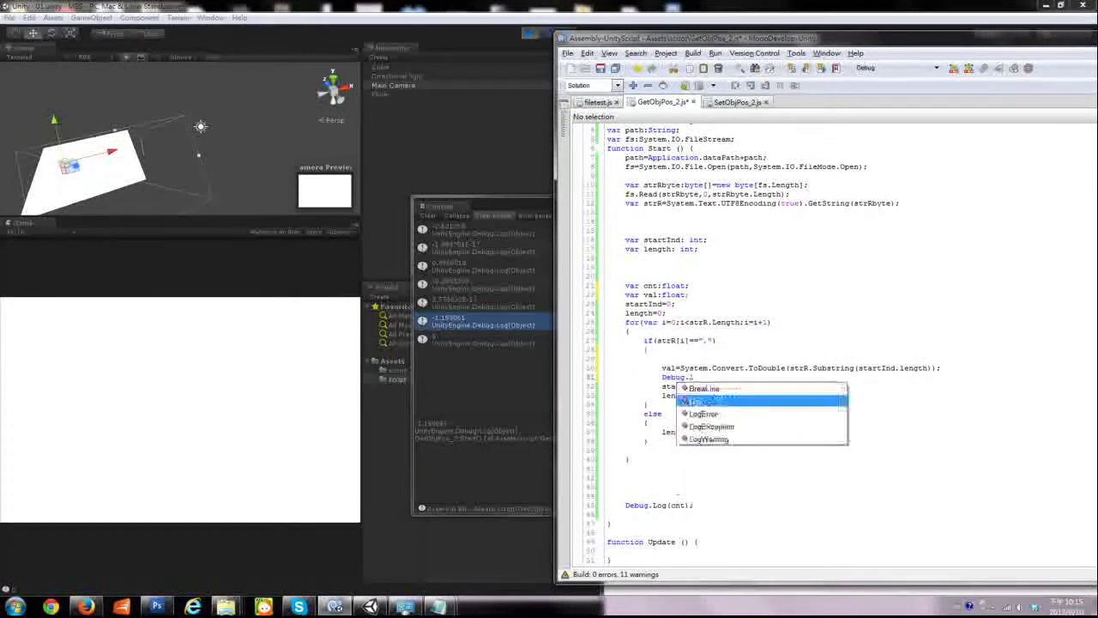
key("Return")
type("(")
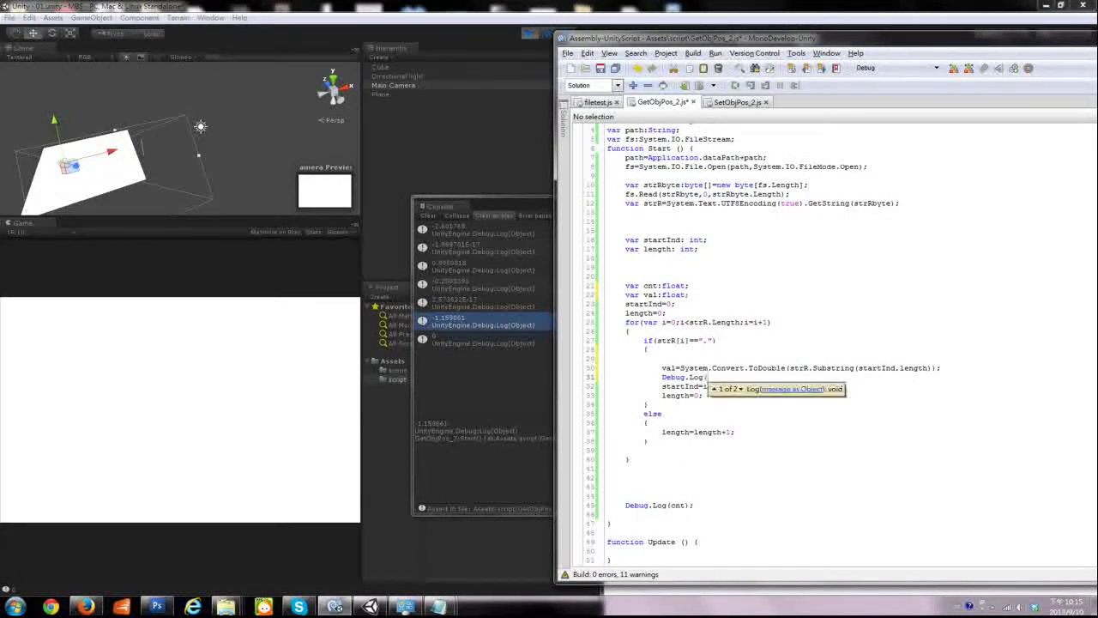
type("val)")
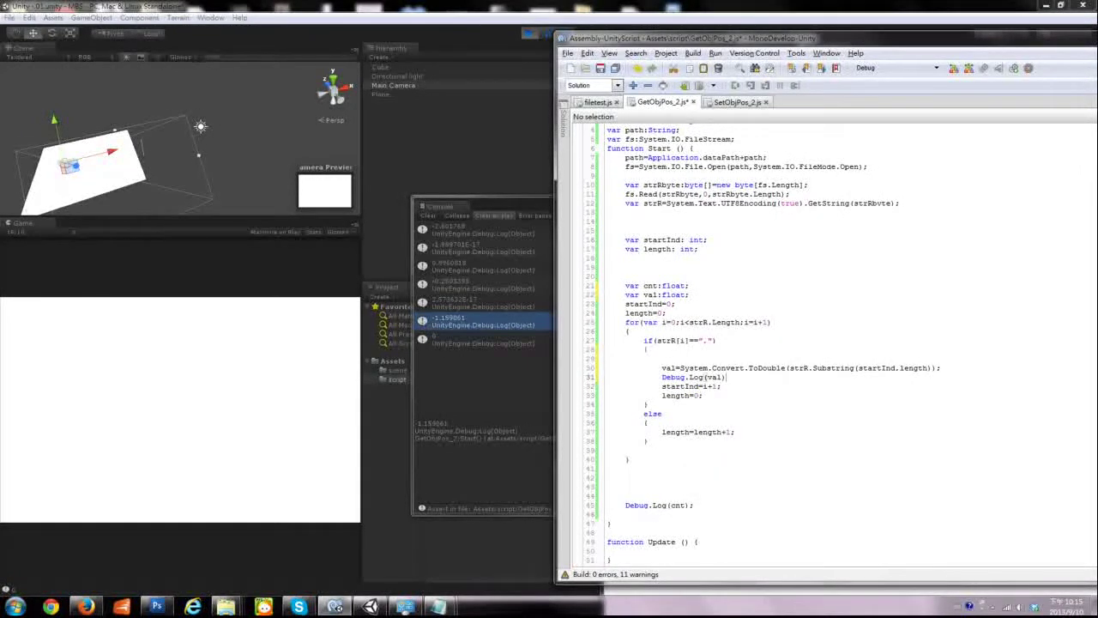
type(";")
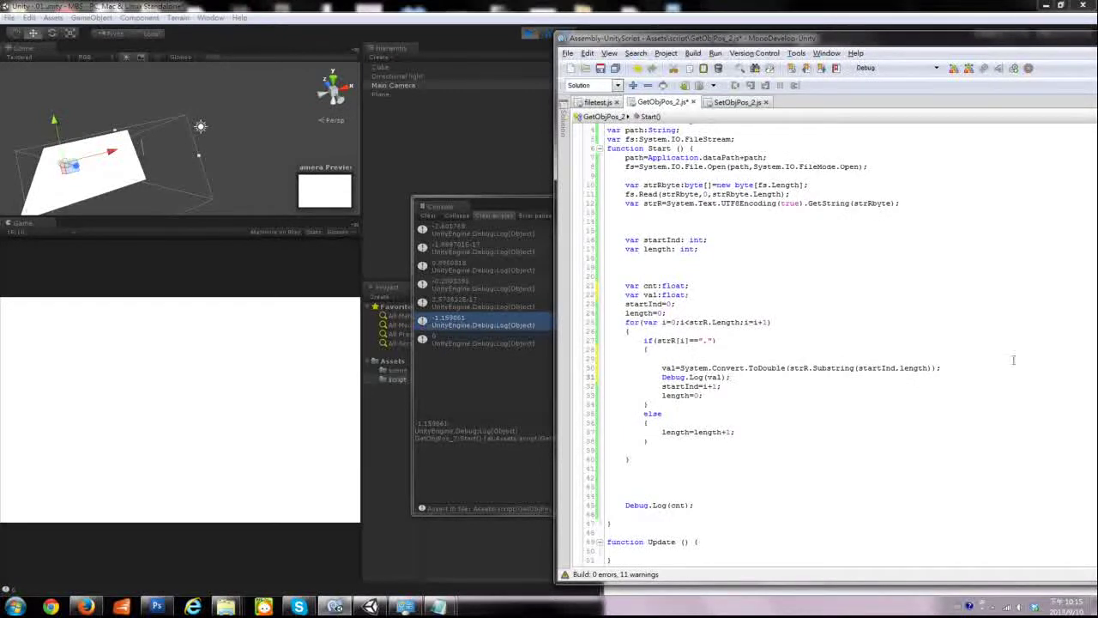
Build the script, then replay the scene with a cleared Console to log each val
left_click(967, 70)
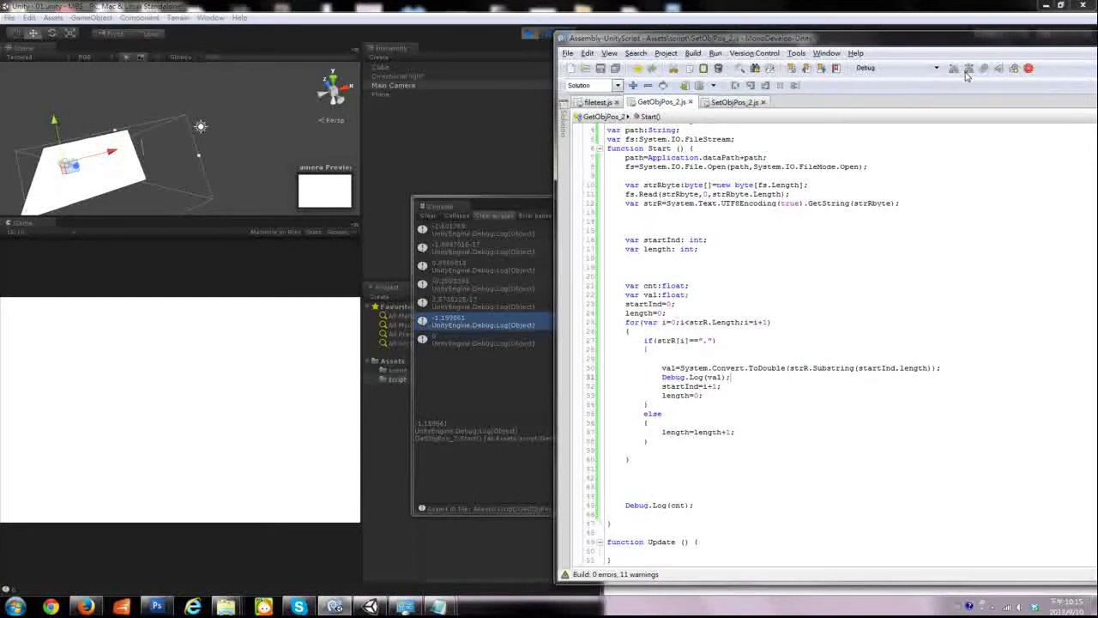
left_click(528, 34)
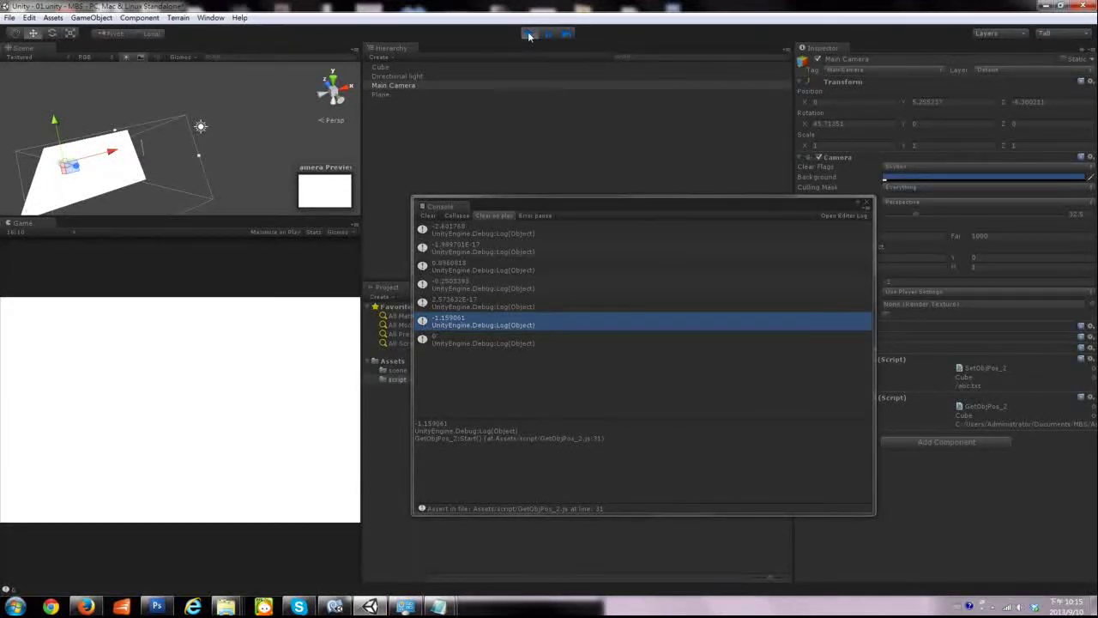
left_click(527, 34)
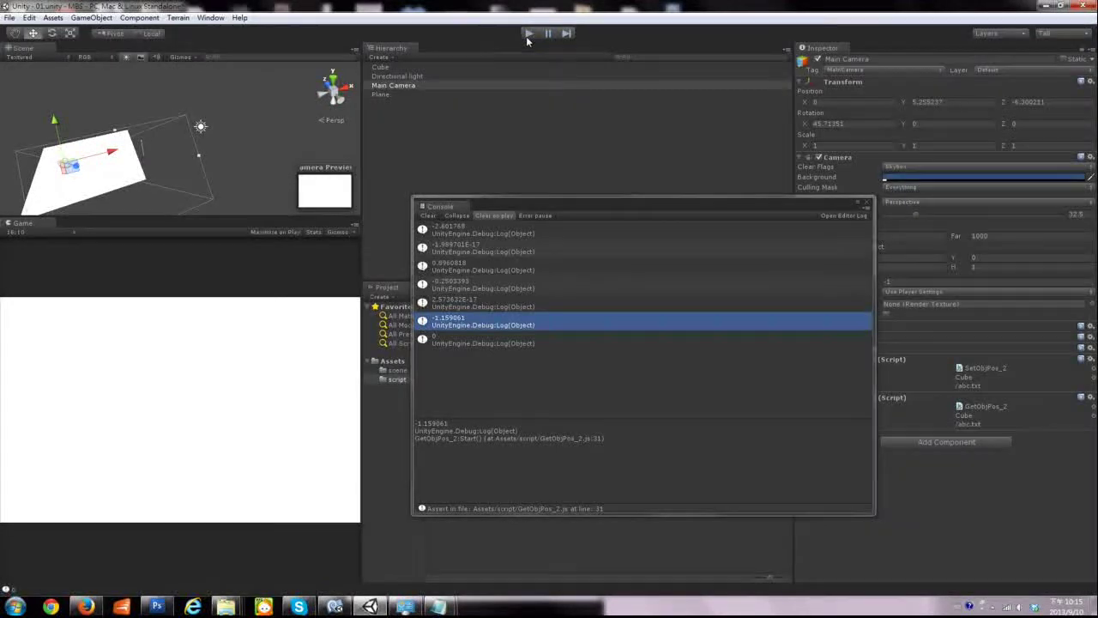
left_click(428, 215)
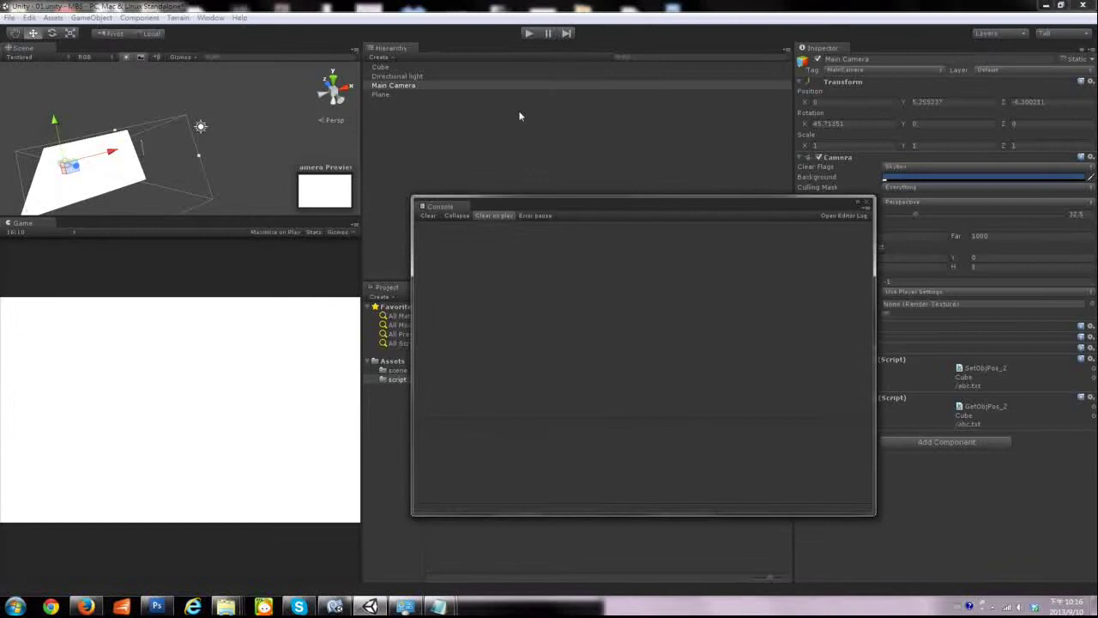
left_click(525, 34)
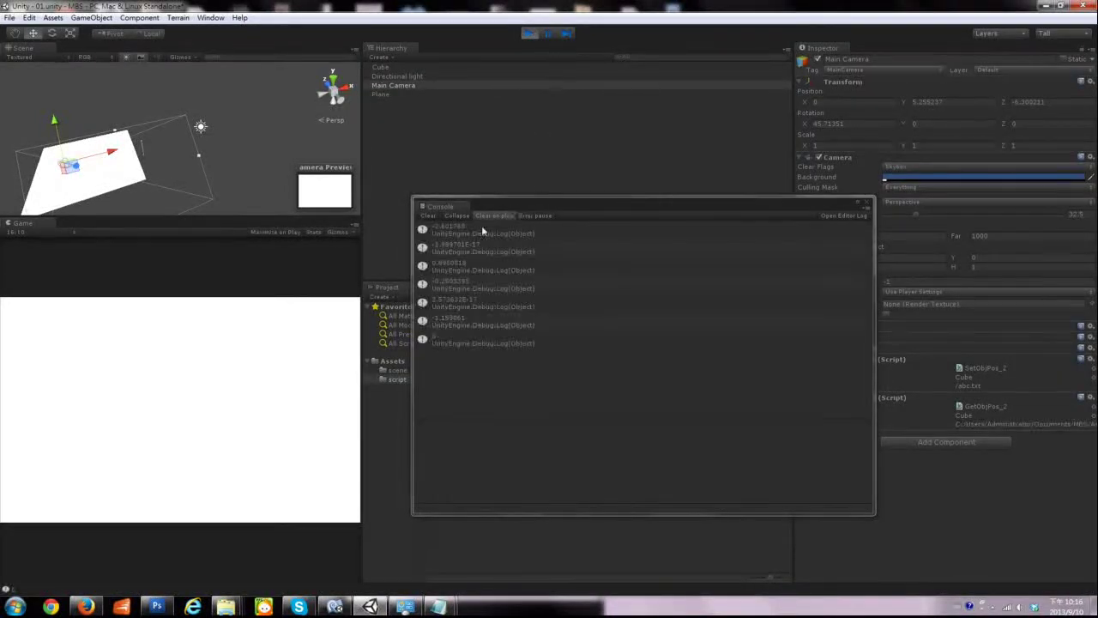
left_click(466, 231)
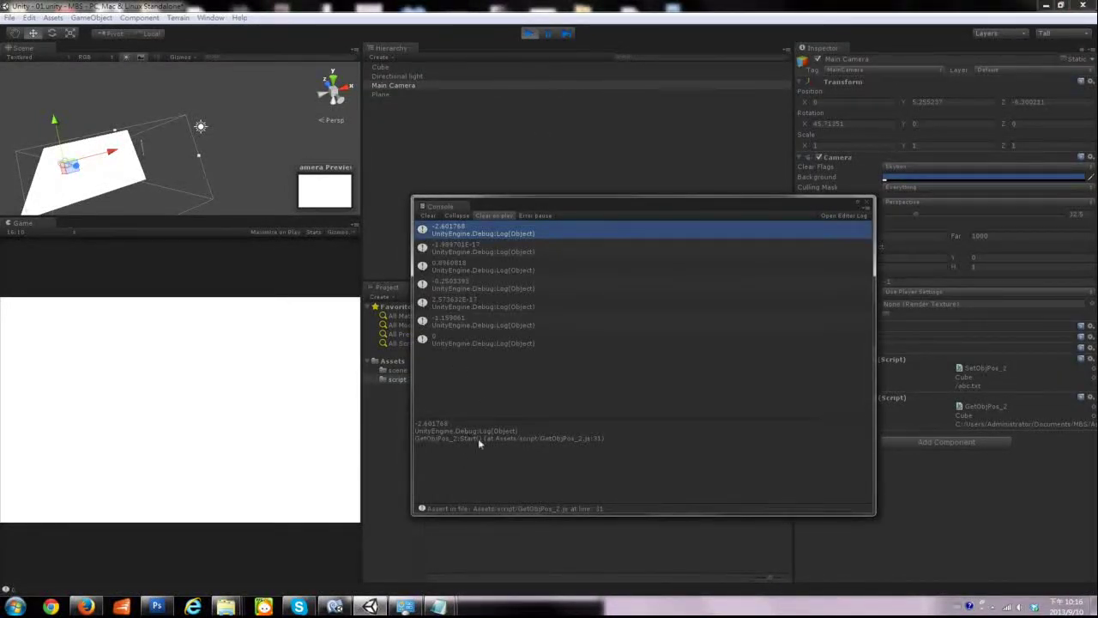
Tile Unity on the left half and MonoDevelop on the right half
left_click_drag(549, 208, 335, 184)
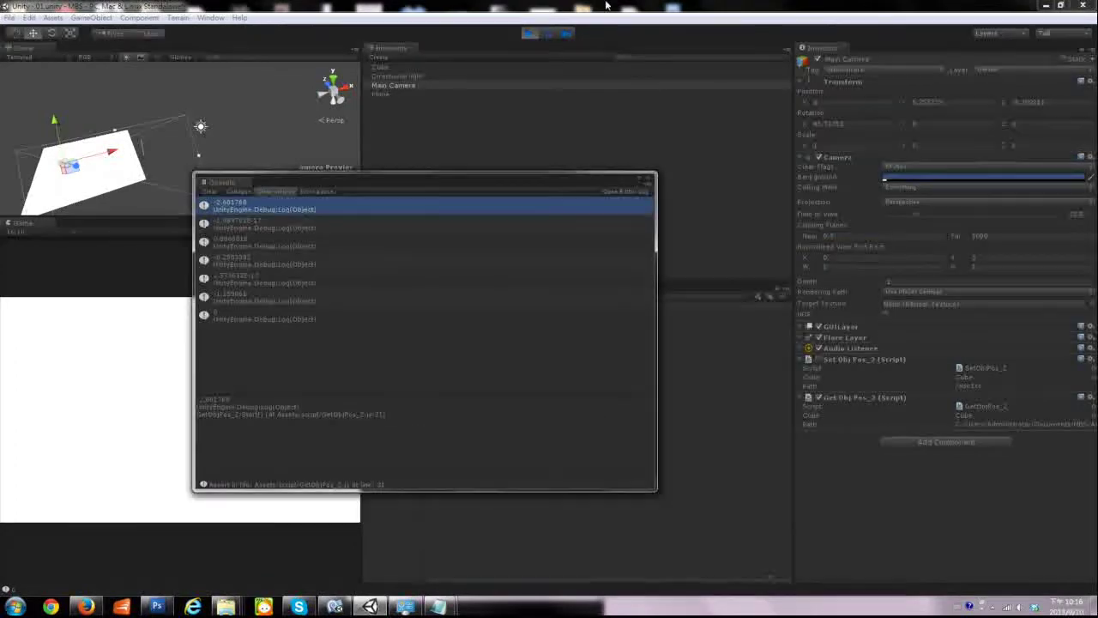
left_click_drag(730, 257, 547, 257)
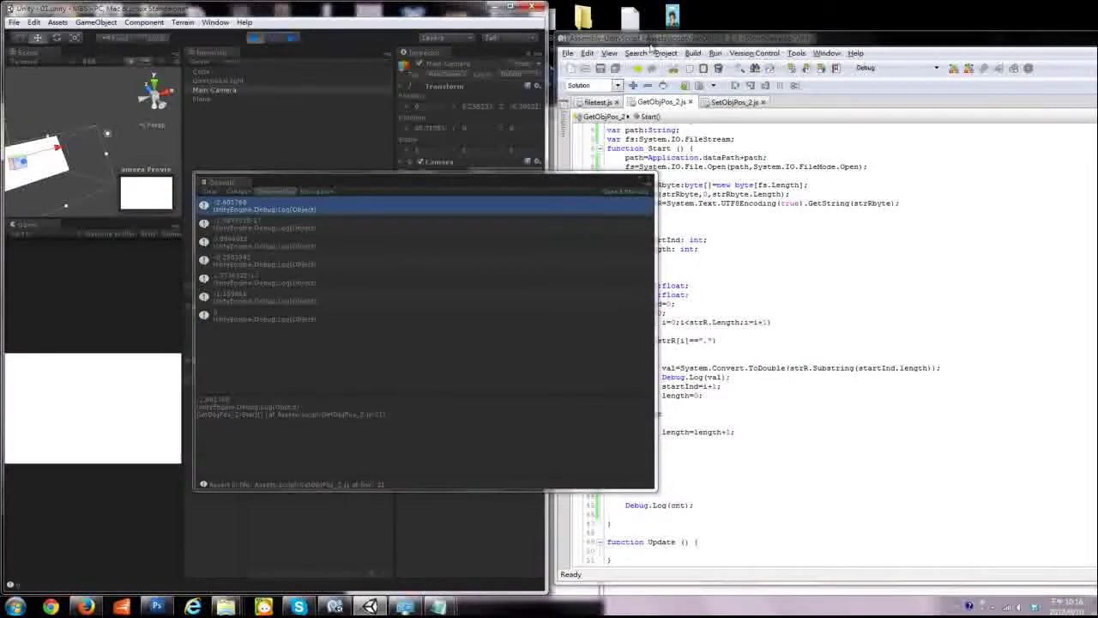
left_click_drag(601, 38, 1097, 258)
Add 'var vect:Vector3;' on a new line below the val declaration
left_click(710, 383)
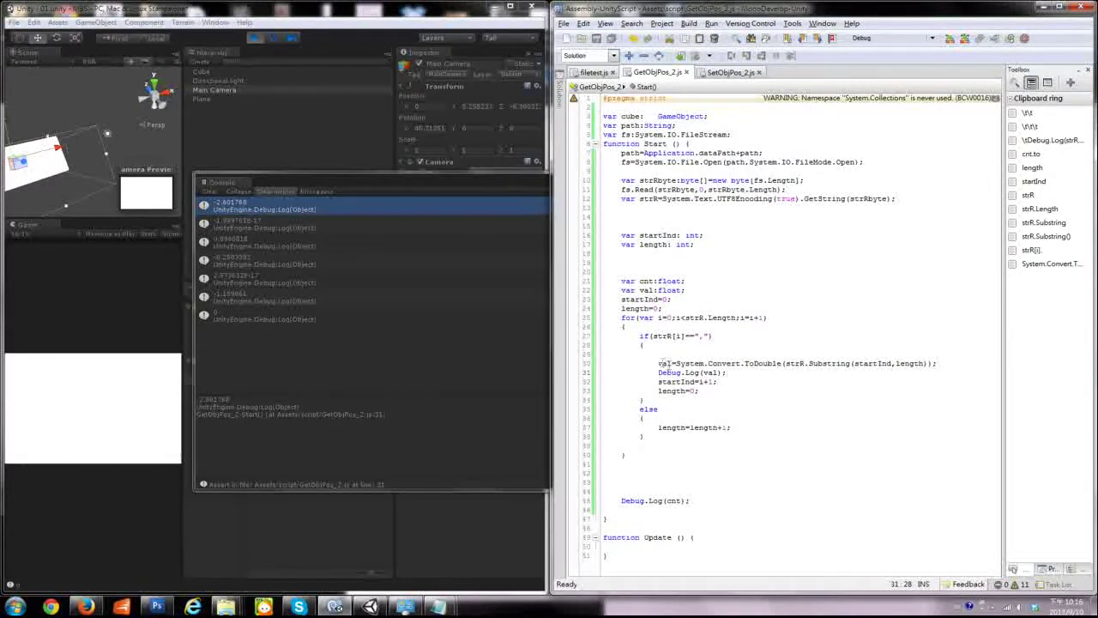
triple_click(670, 373)
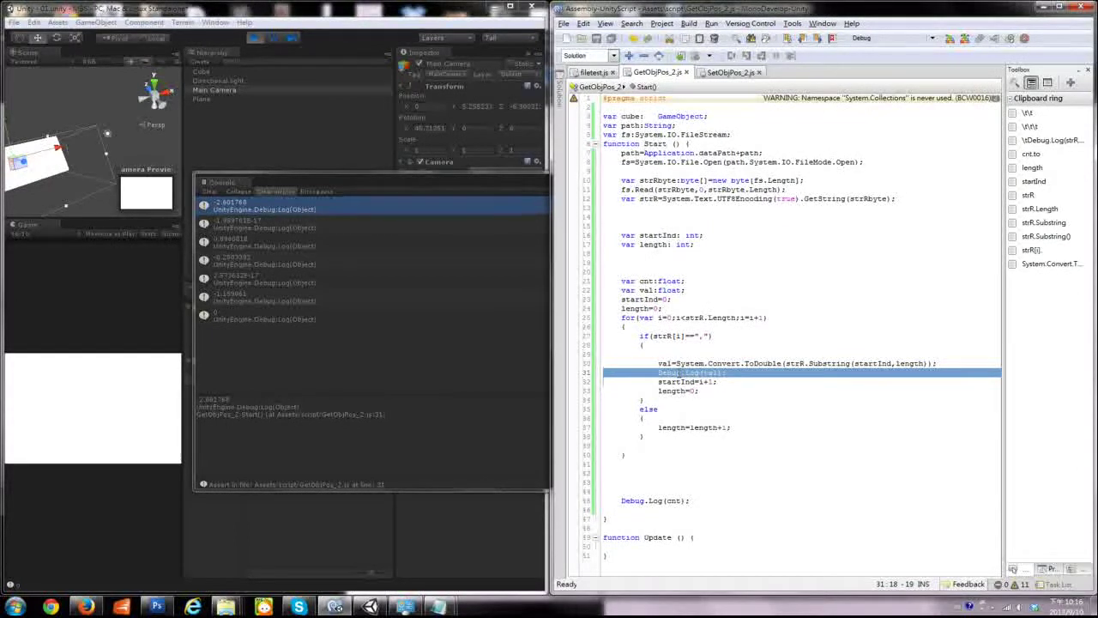
left_click(685, 291)
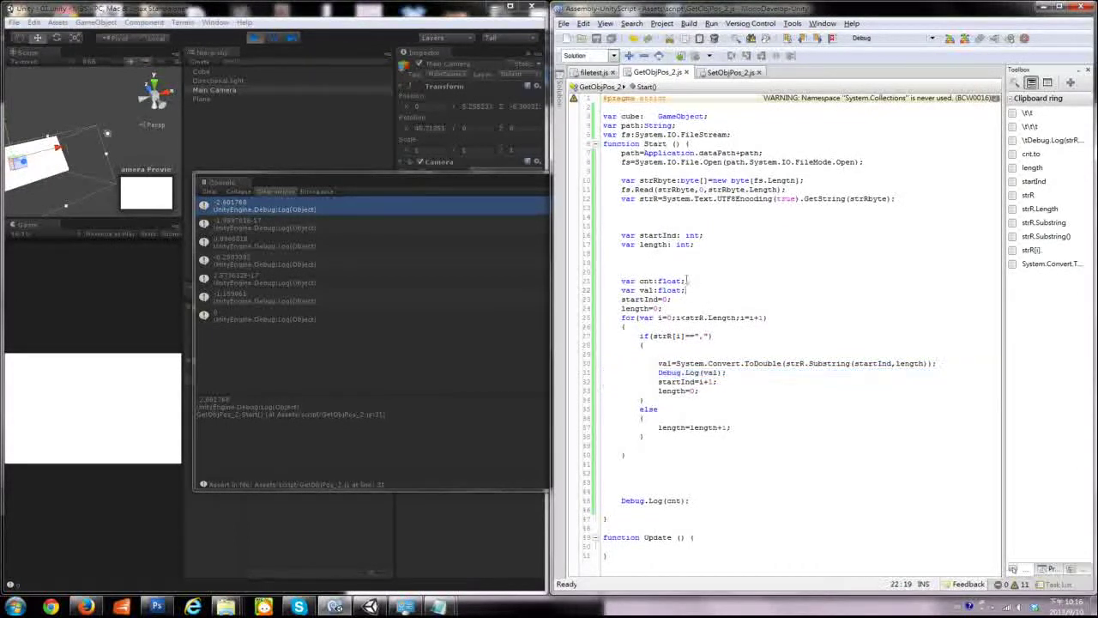
key("Return")
type("var")
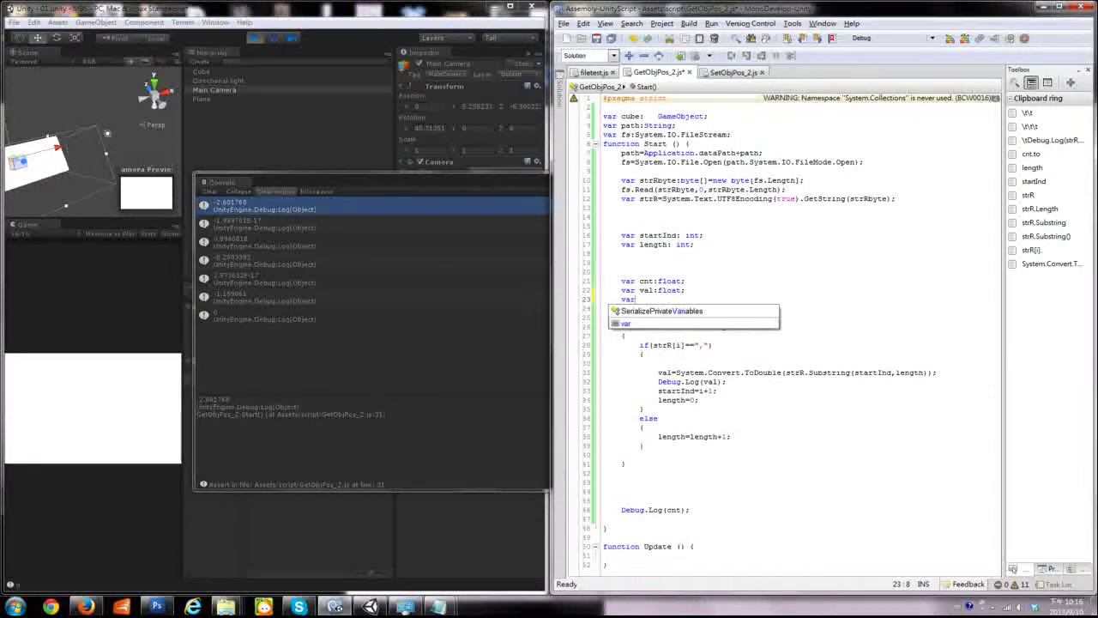
type(" vec")
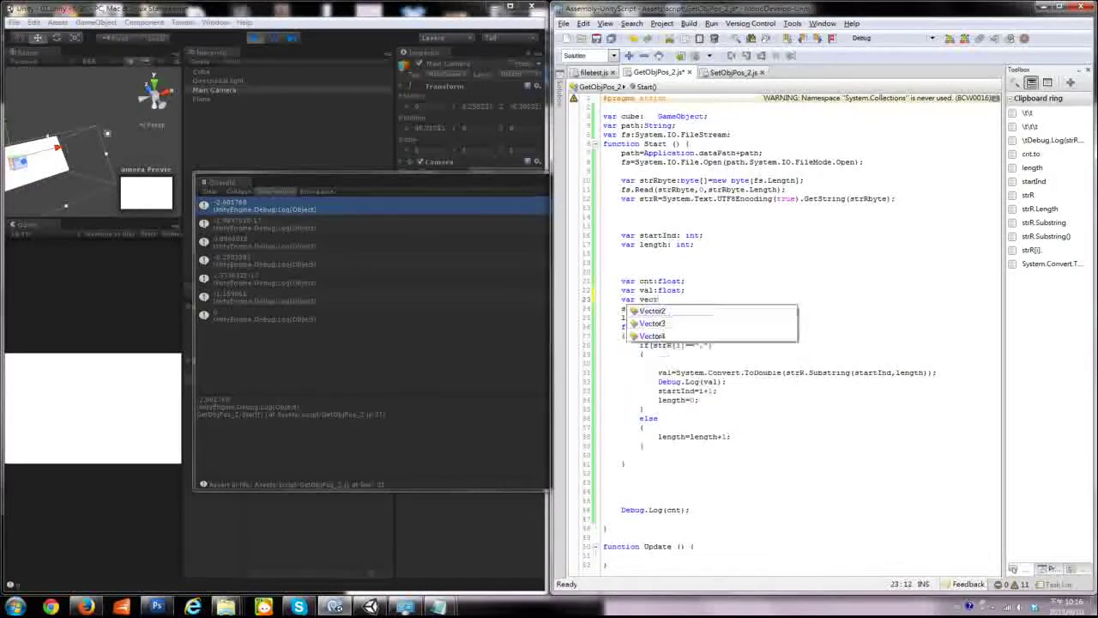
type("t:vect")
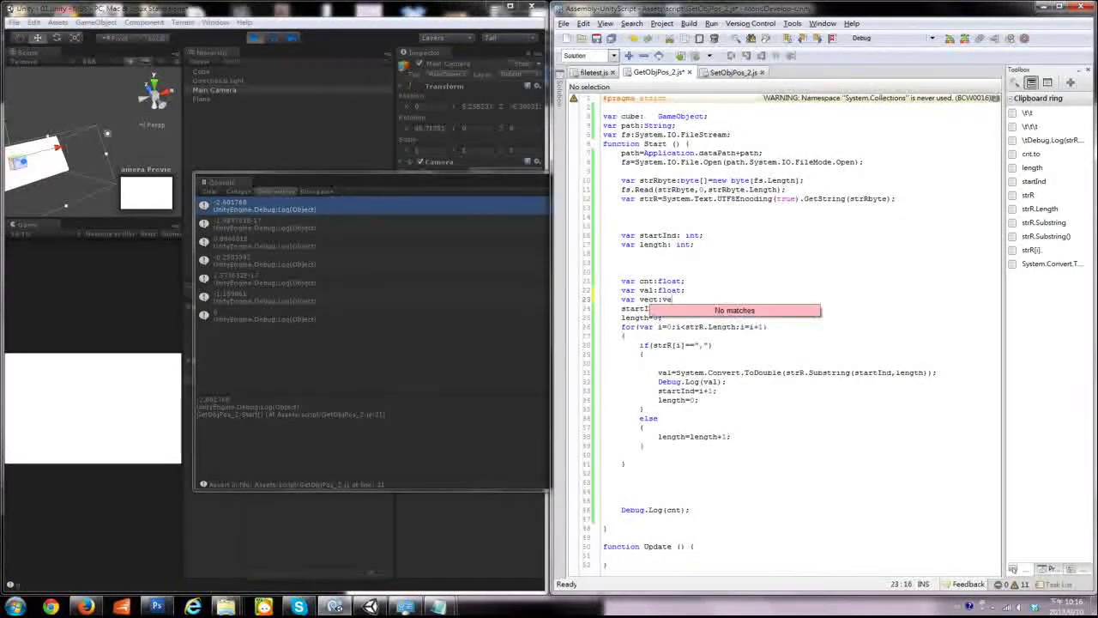
key("BackSpace")
key("BackSpace")
key("BackSpace")
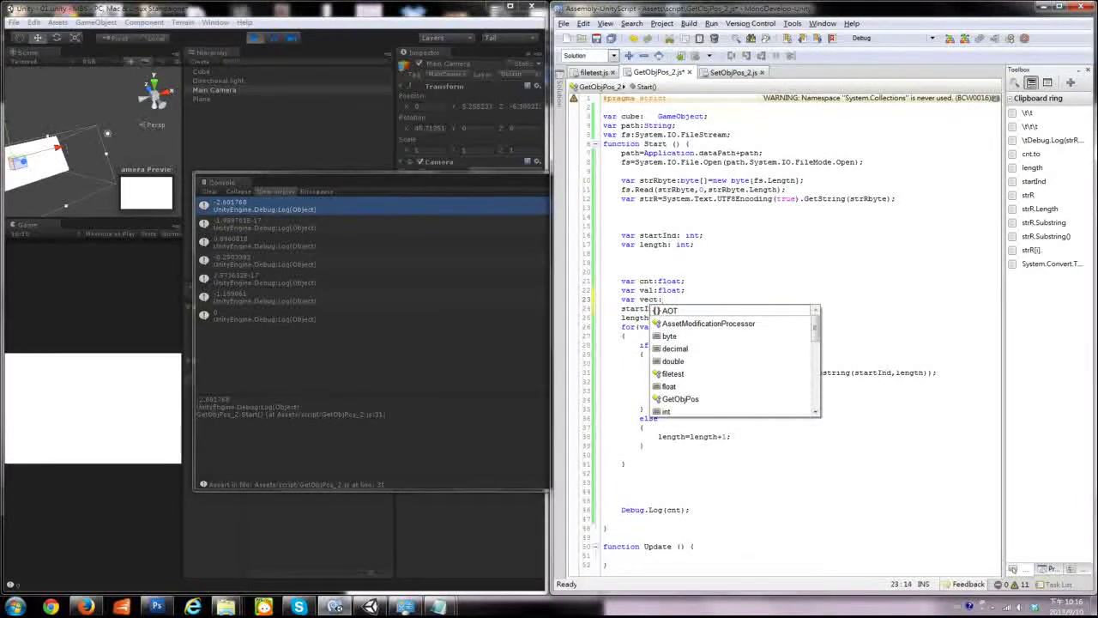
type("Ave")
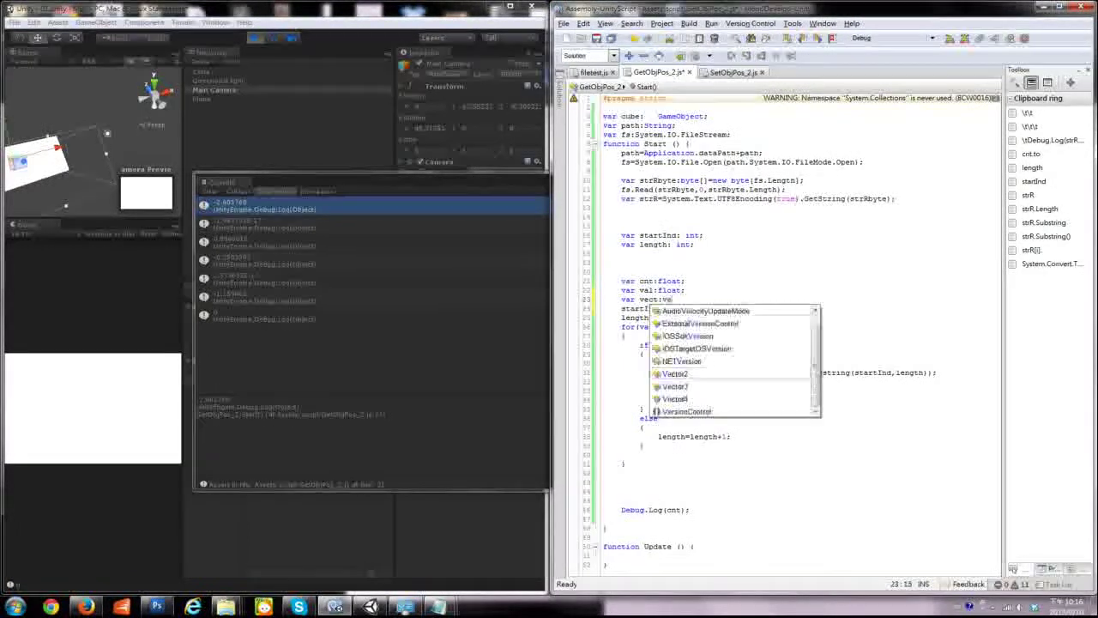
key("Down")
key("Return")
type(";")
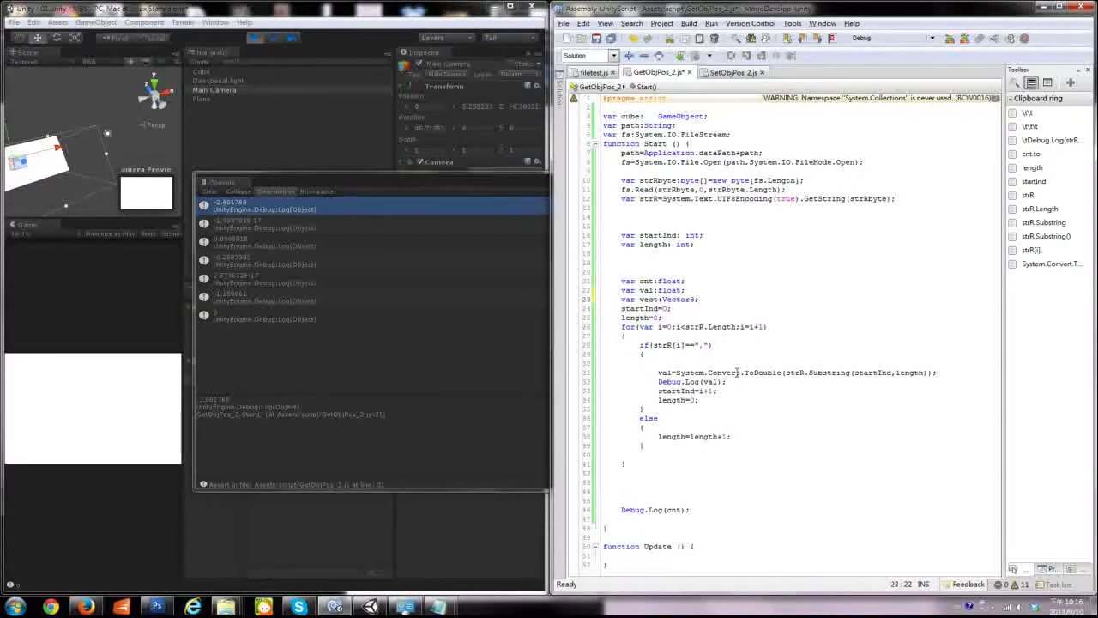
mouse_move(437, 606)
left_click(487, 561)
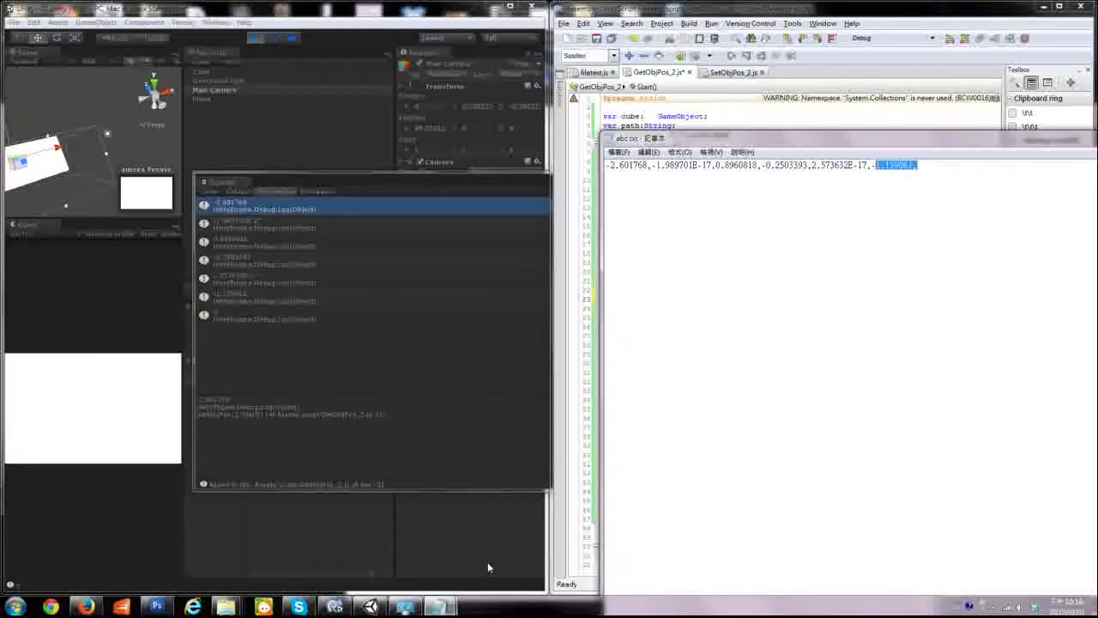
double_click(656, 140)
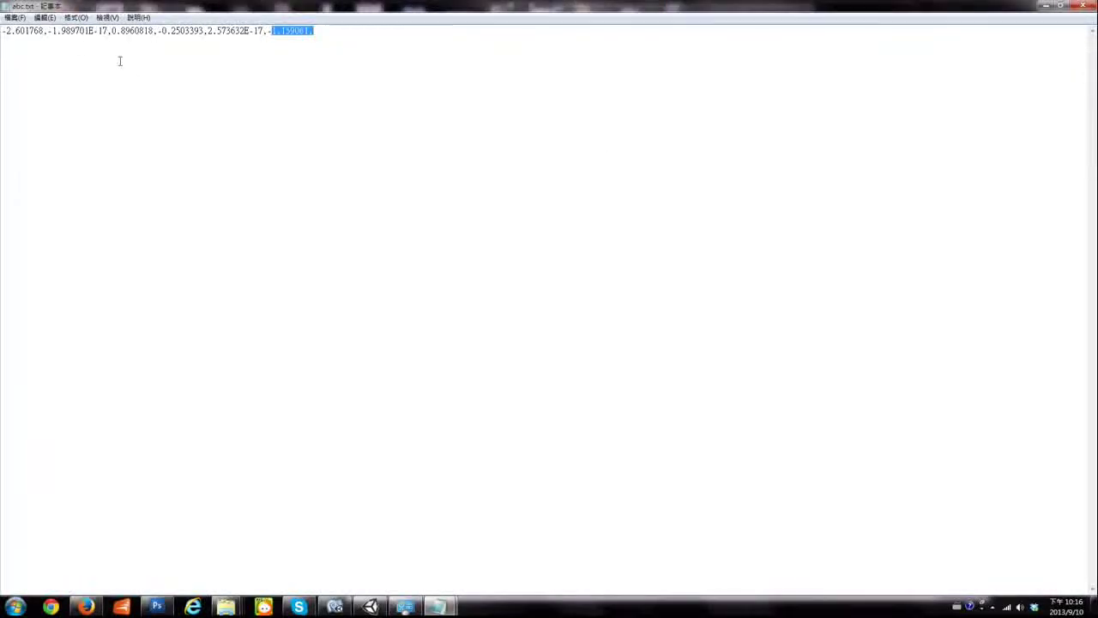
double_click(27, 32)
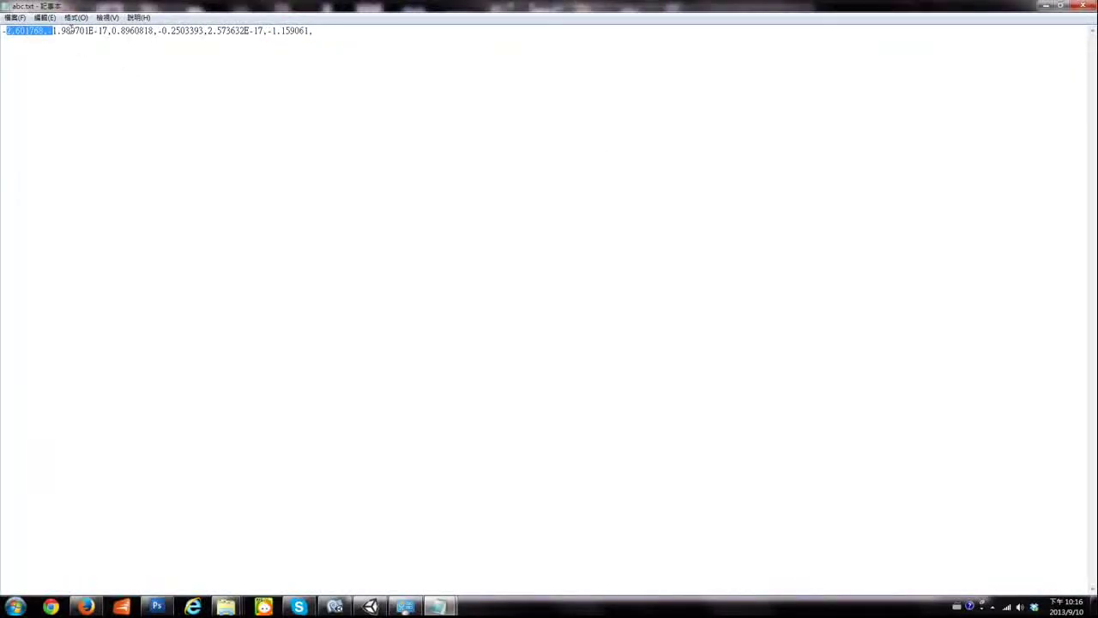
left_click_drag(48, 33, 339, 35)
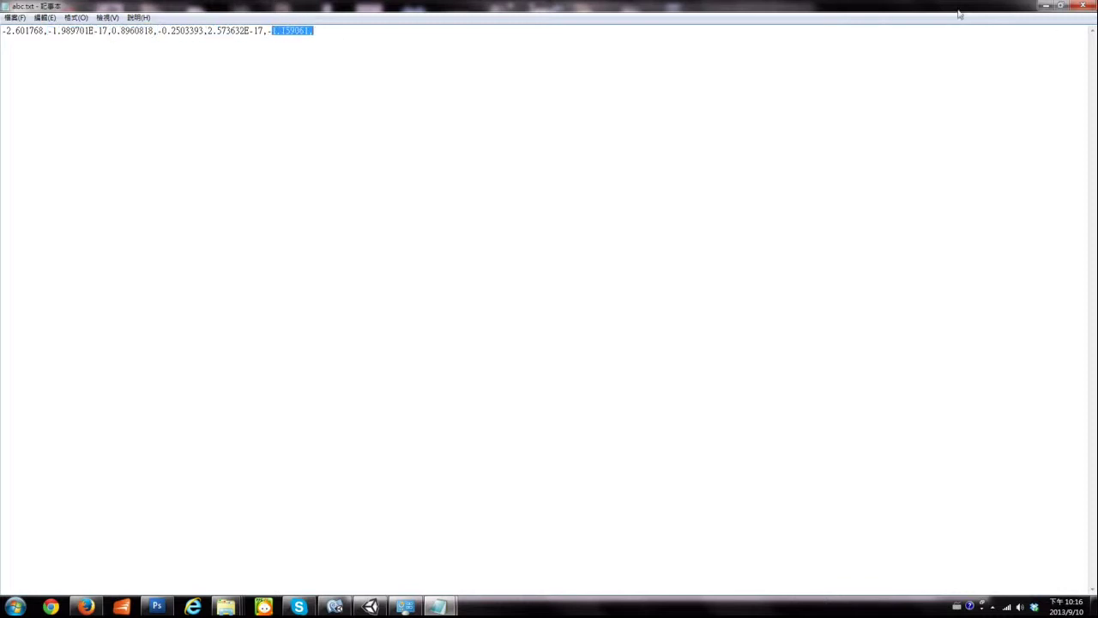
left_click(1046, 6)
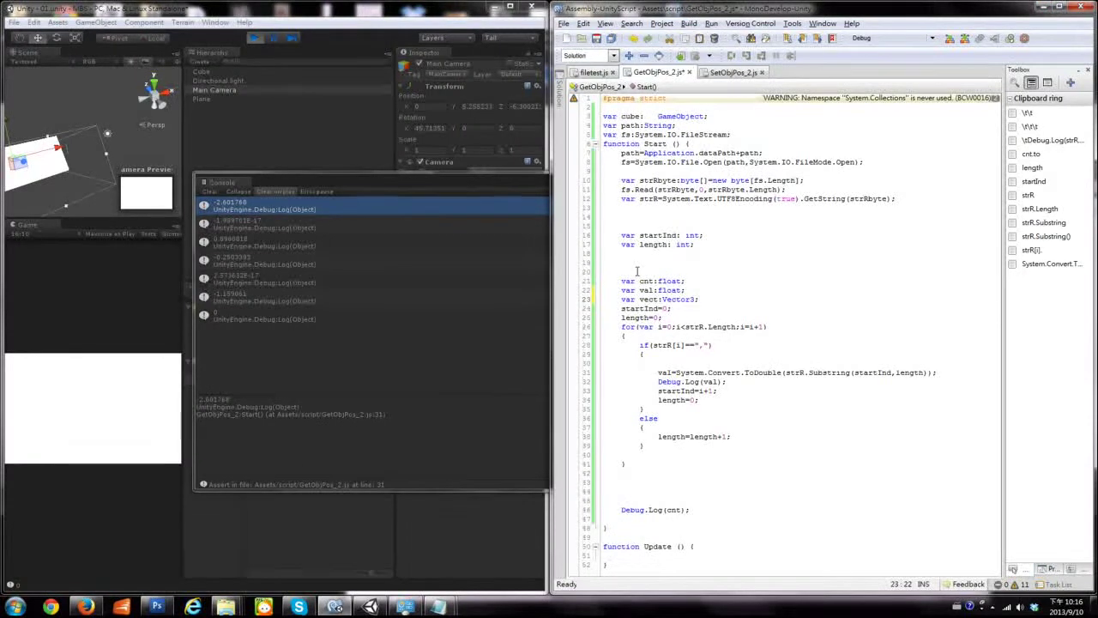
Delete the Debug.Log(cnt) and Debug.Log(val) lines
triple_click(680, 509)
key("Delete")
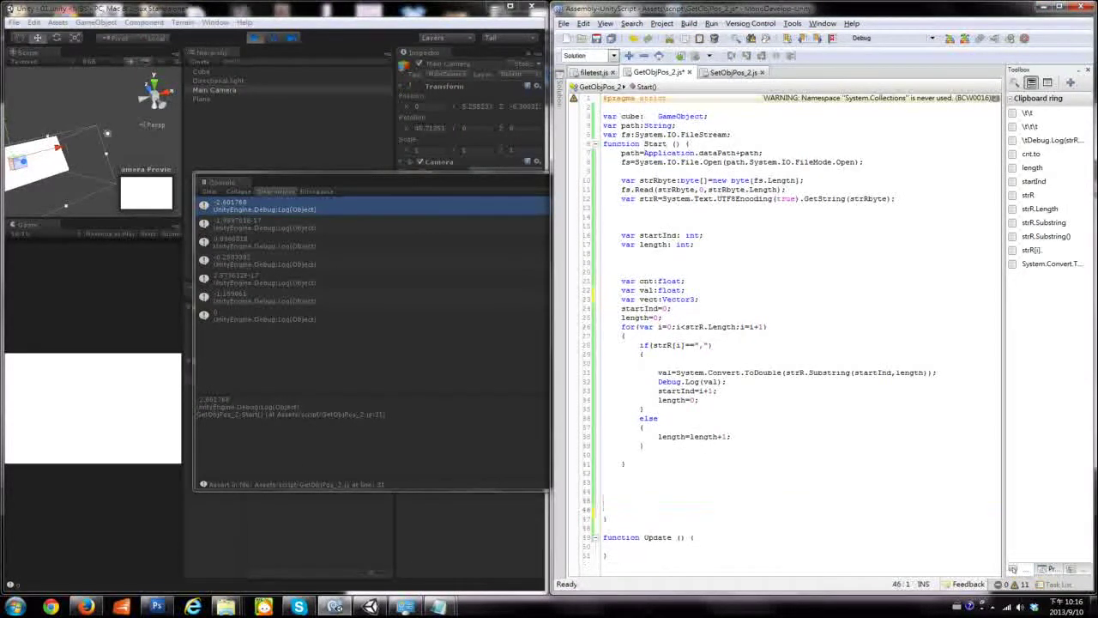
key("Up")
key("Up")
key("Up")
triple_click(683, 380)
right_click(686, 382)
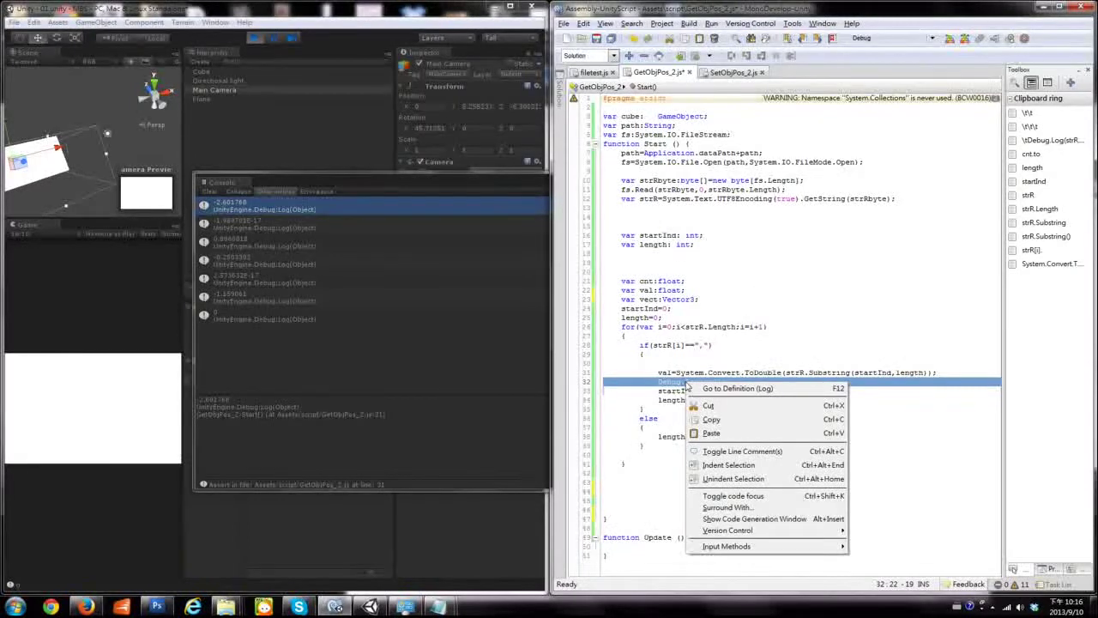
key("Escape")
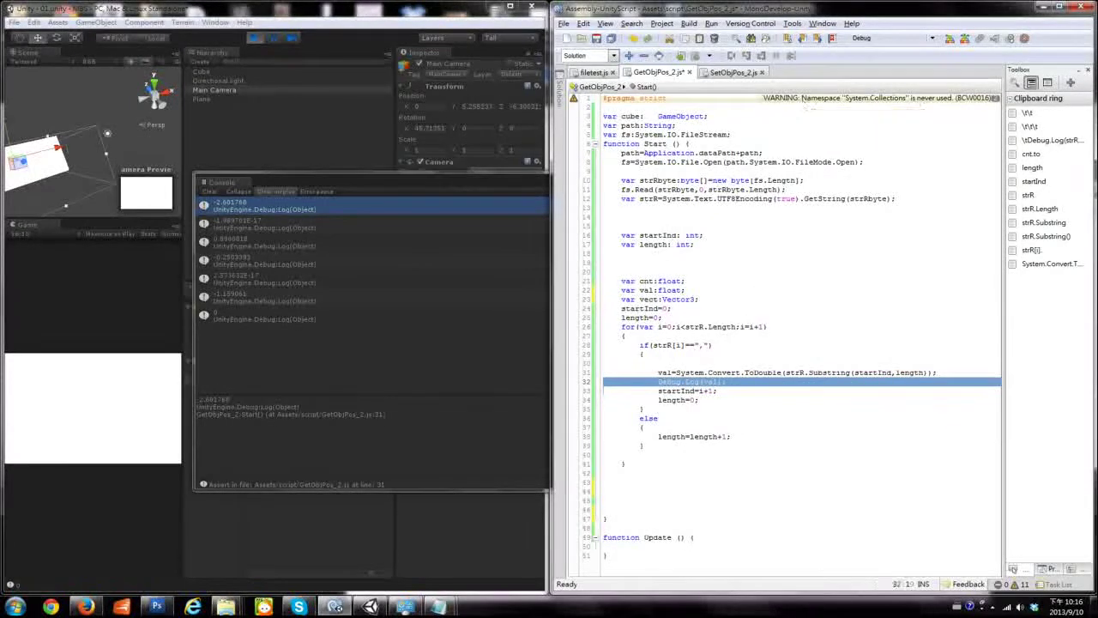
key("Delete")
Declare 'var xyz:int;' after val and add 'xyz=0' after length=0
left_click(699, 390)
key("Return")
key("Return")
key("Return")
scroll(772, 343, "down", 2)
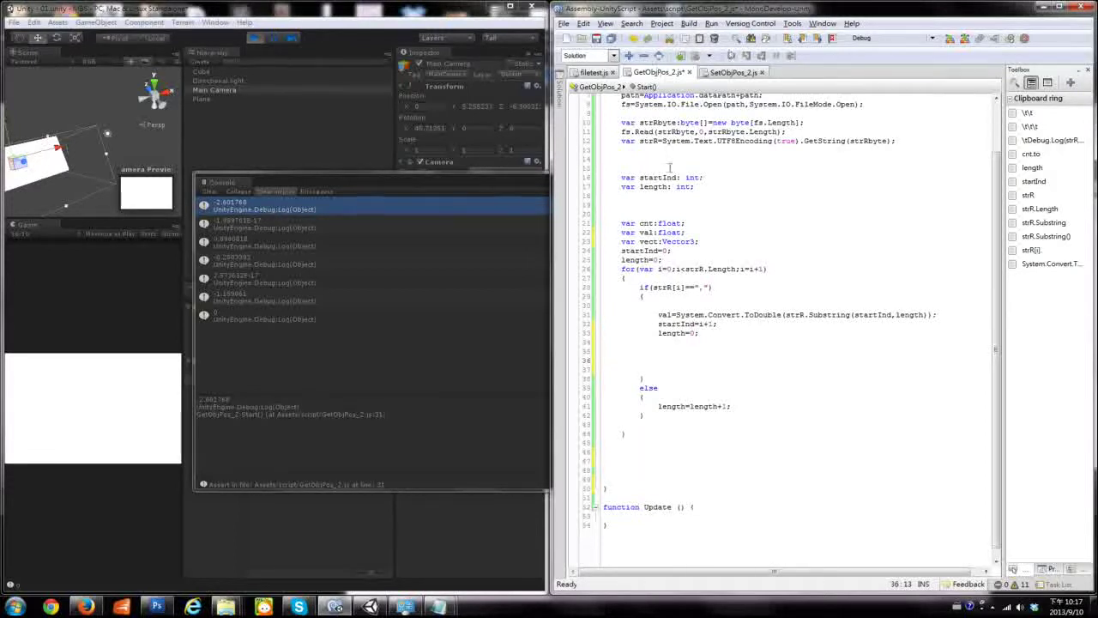
key("Return")
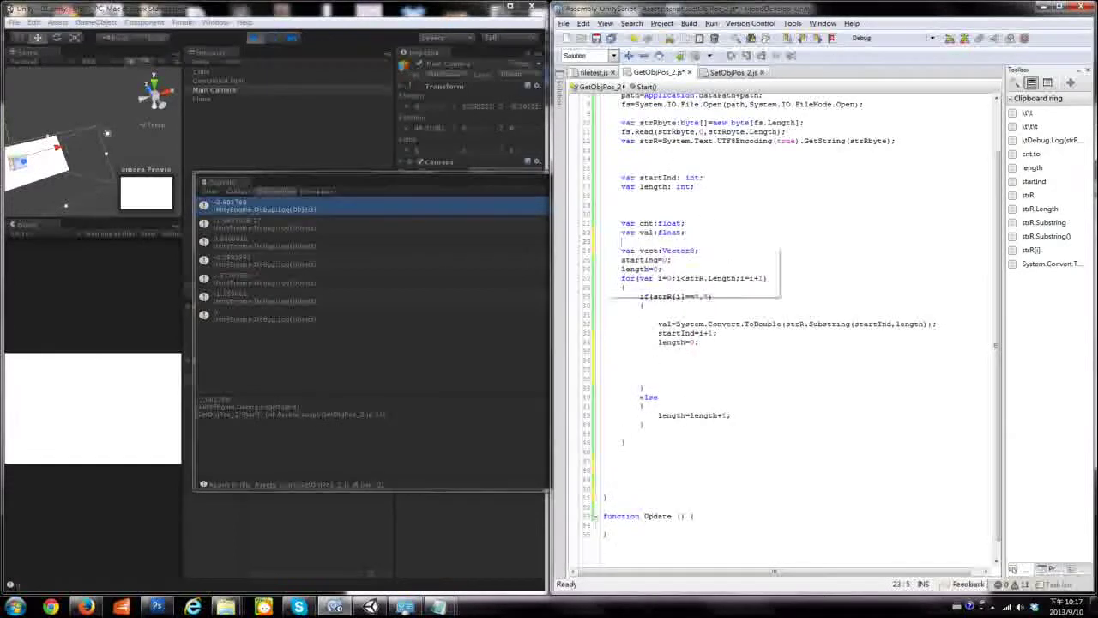
type("var xyz")
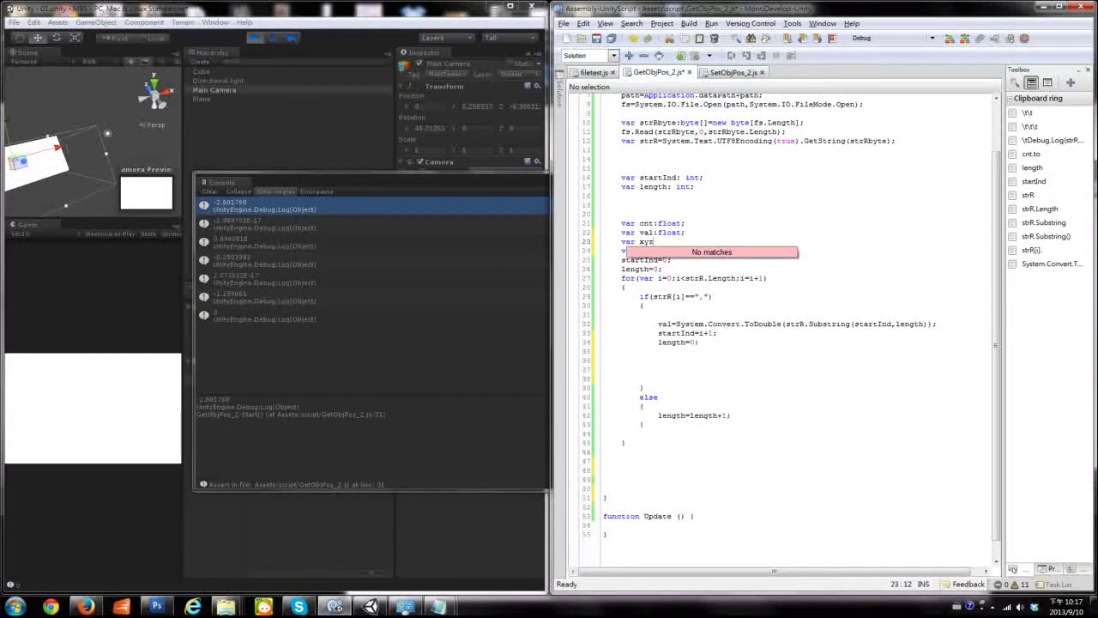
type(":int")
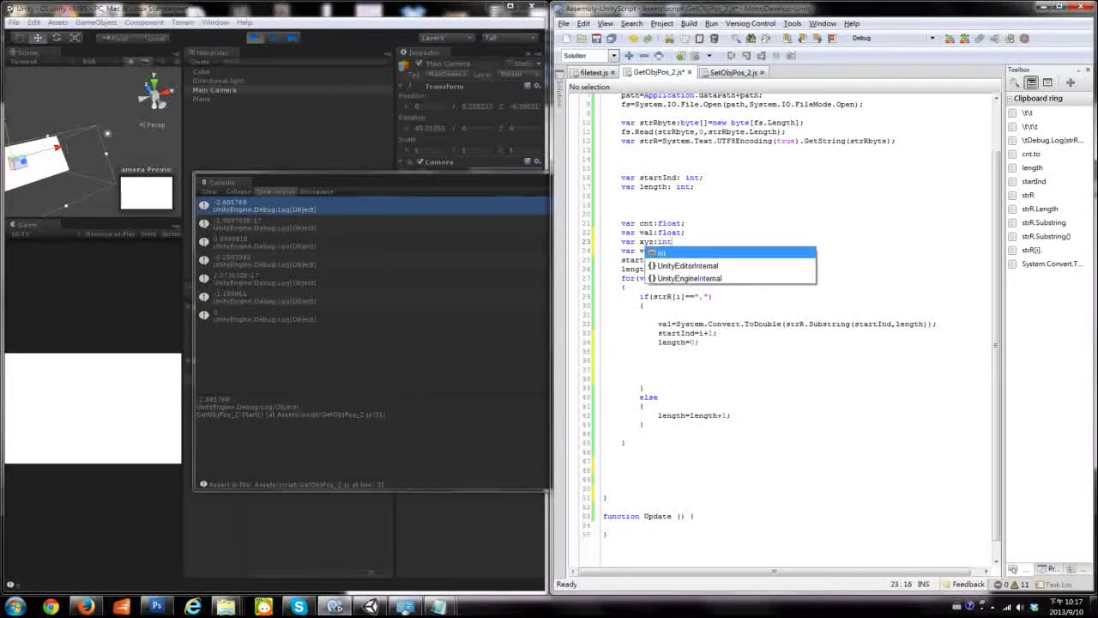
type(";")
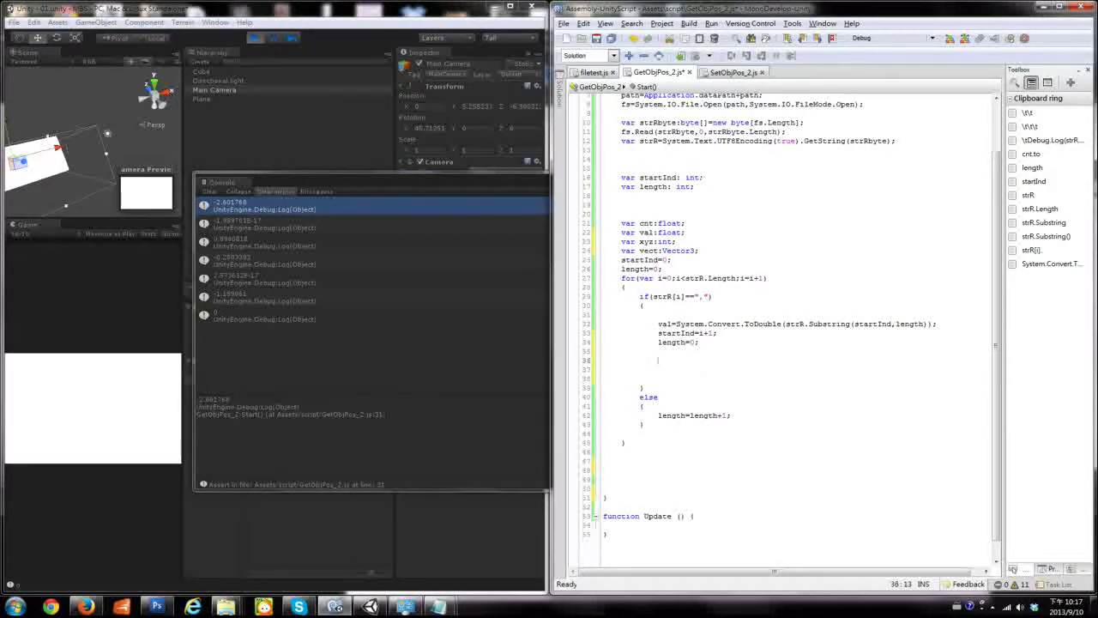
left_click(677, 242)
key("Return")
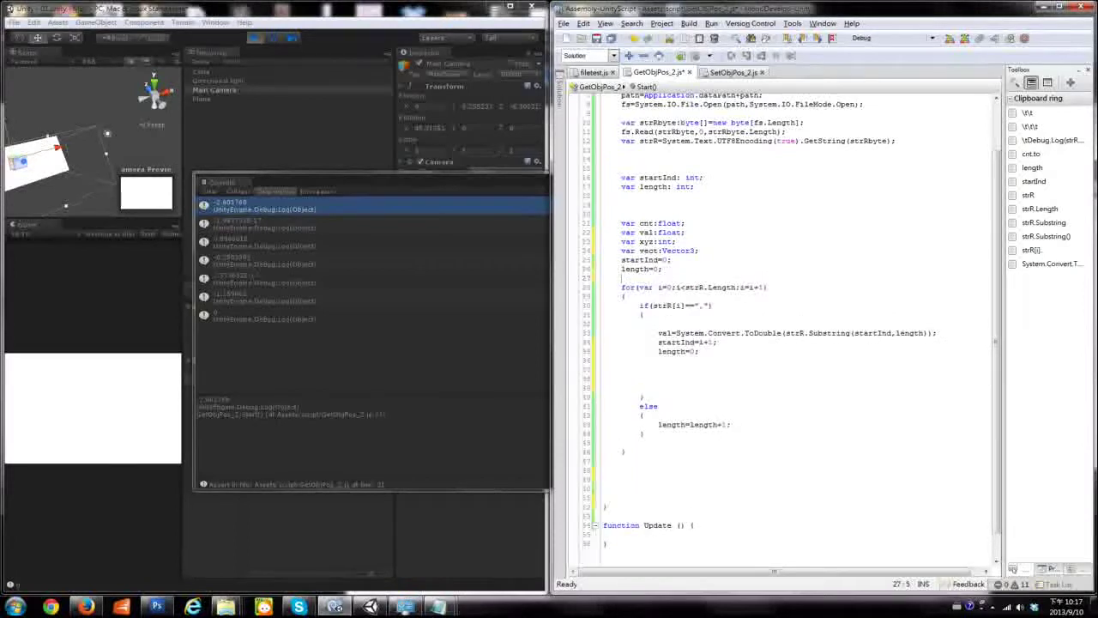
type("xyz=0;")
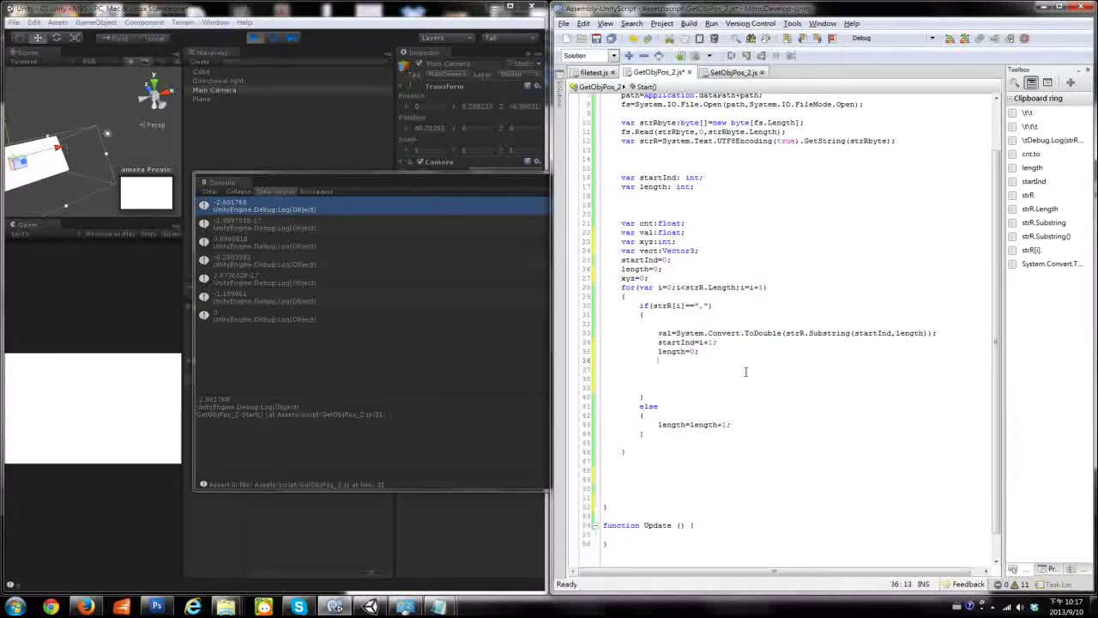
Add the increment xyz=xyz+1 inside the comma branch
key("Return")
type("xyz")
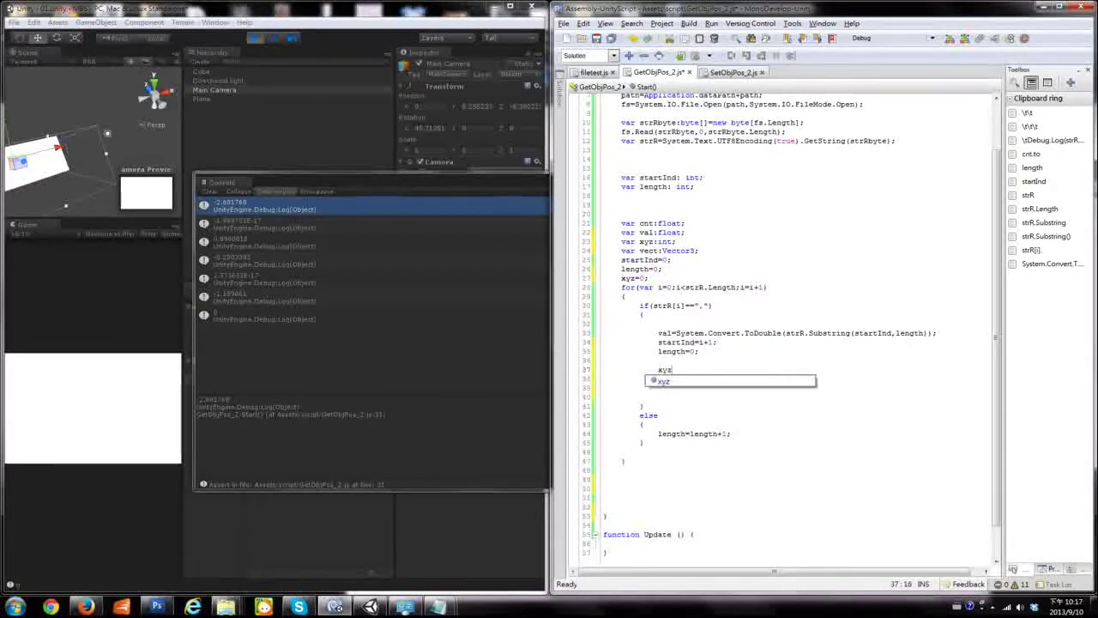
type("=xyz")
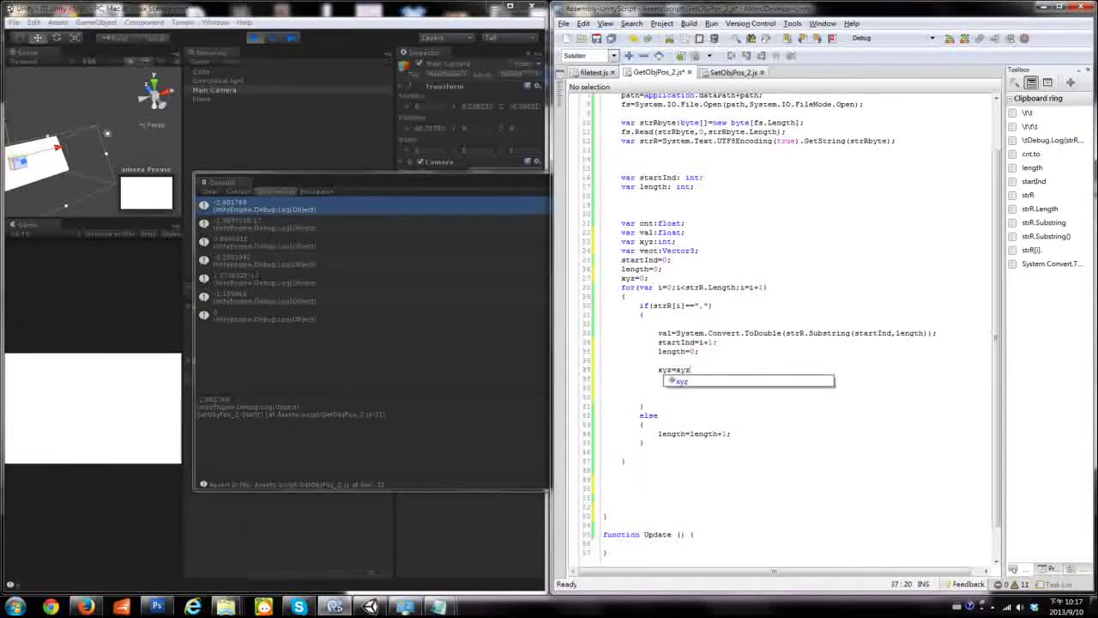
type("+1;")
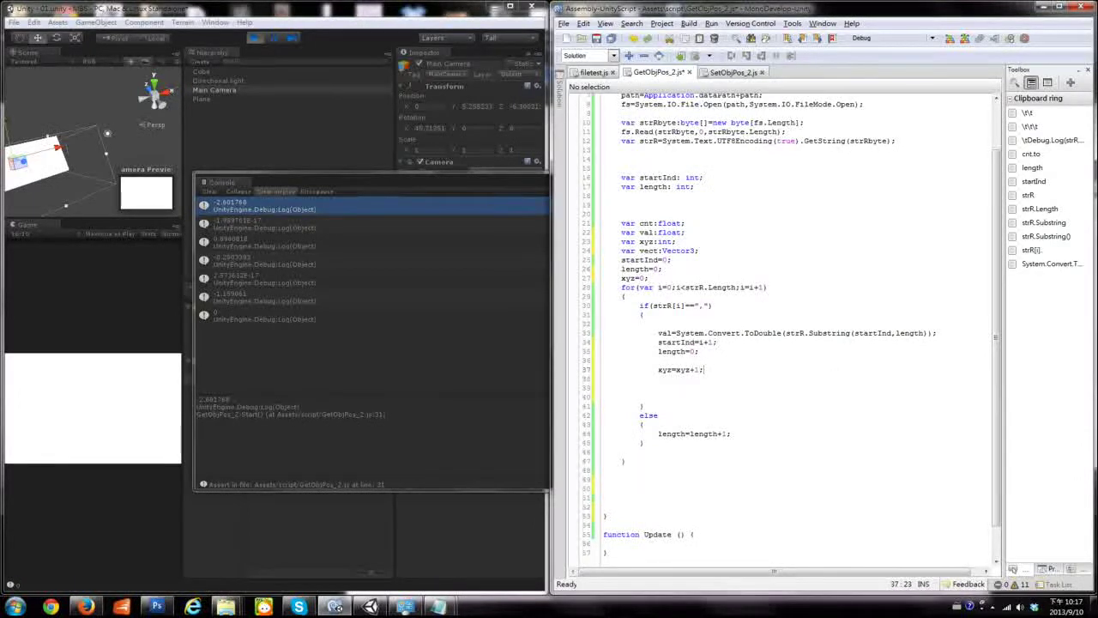
key("Return")
key("Down")
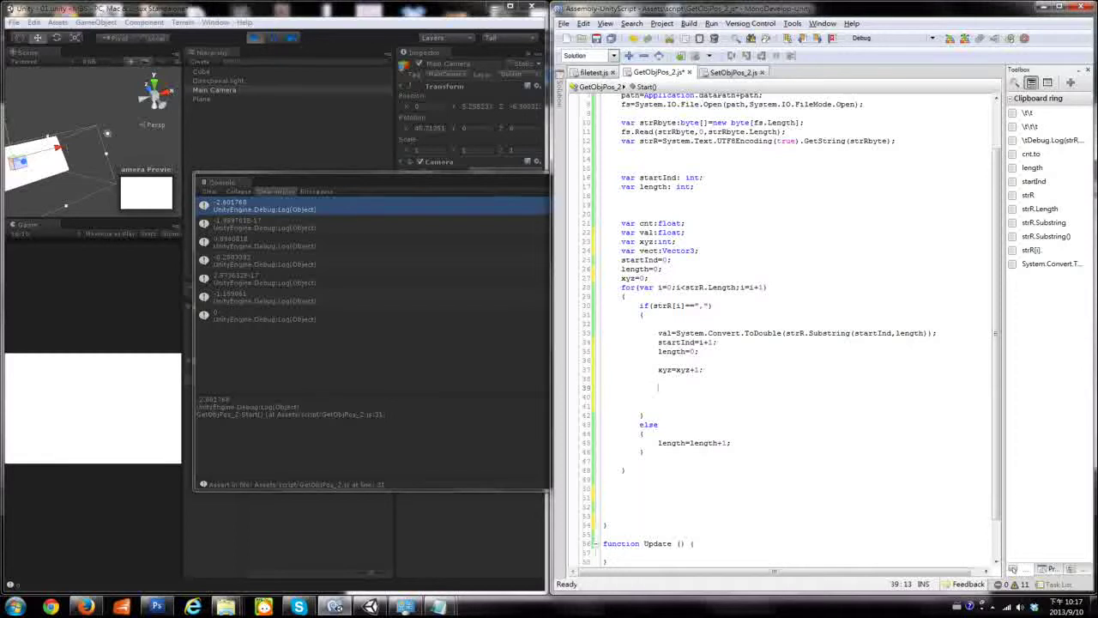
Add an if(xyz==3) block resetting xyz=0 below the increment
type("i")
key("Escape")
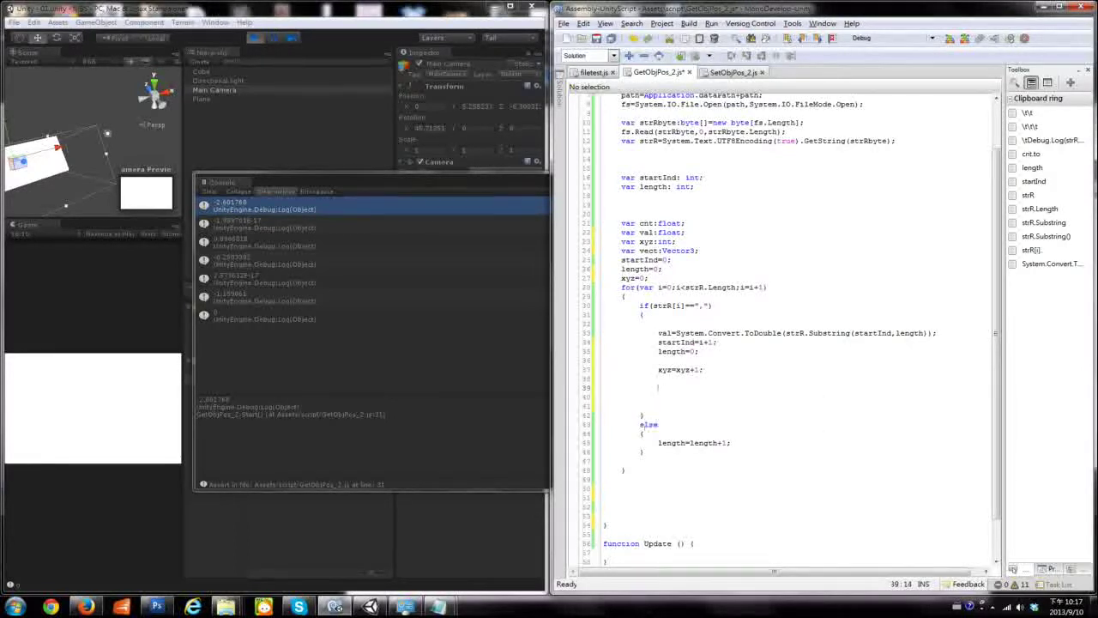
type("if(")
type("xyz")
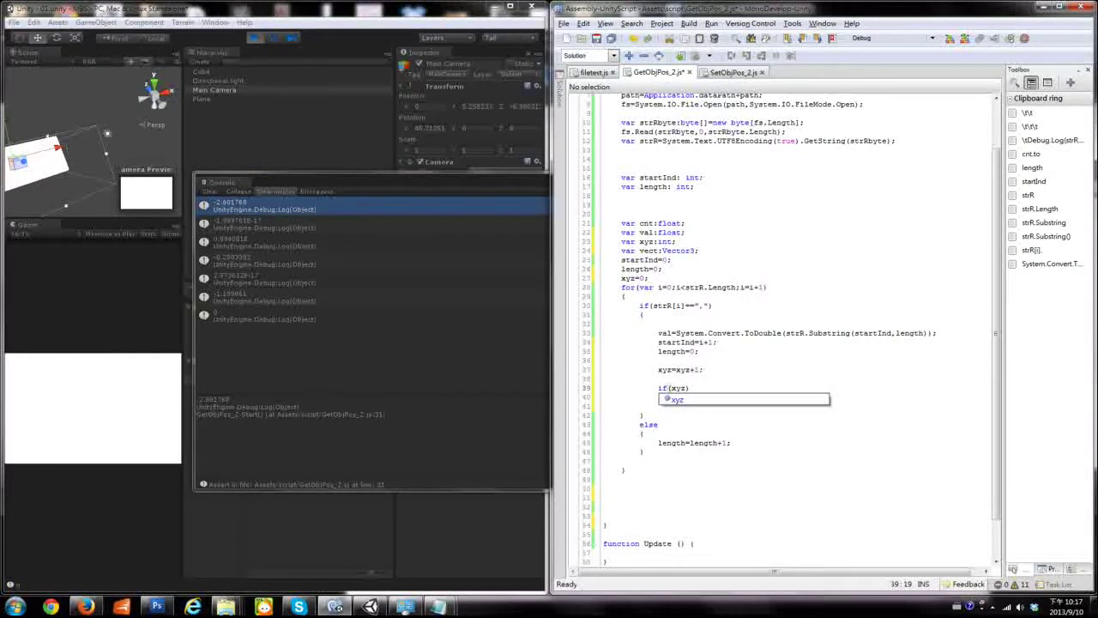
type("==3")
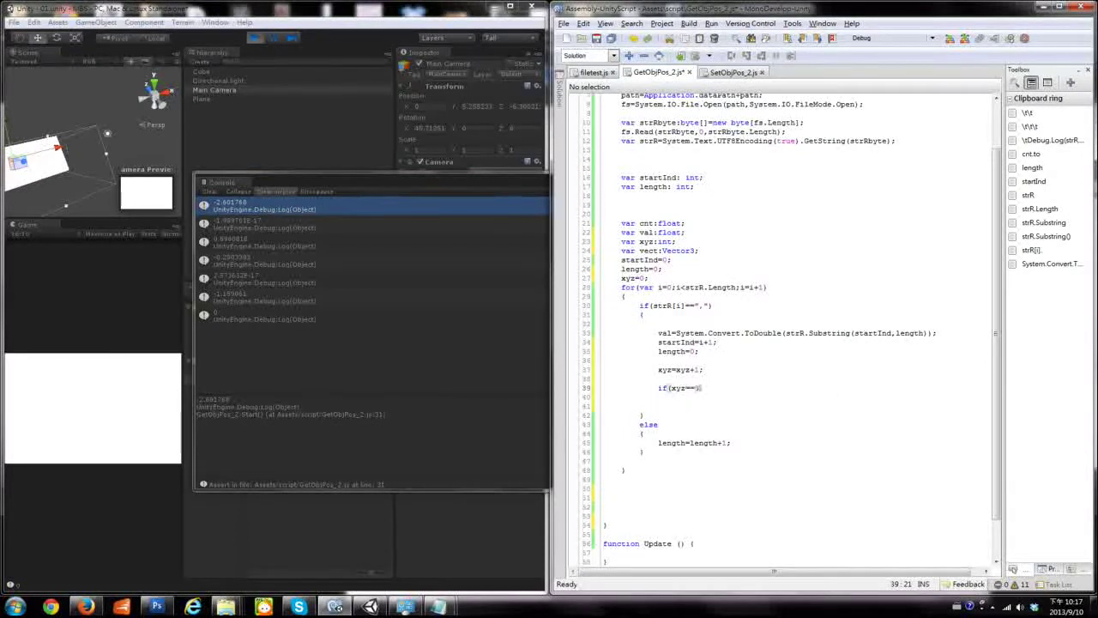
type(")")
key("Return")
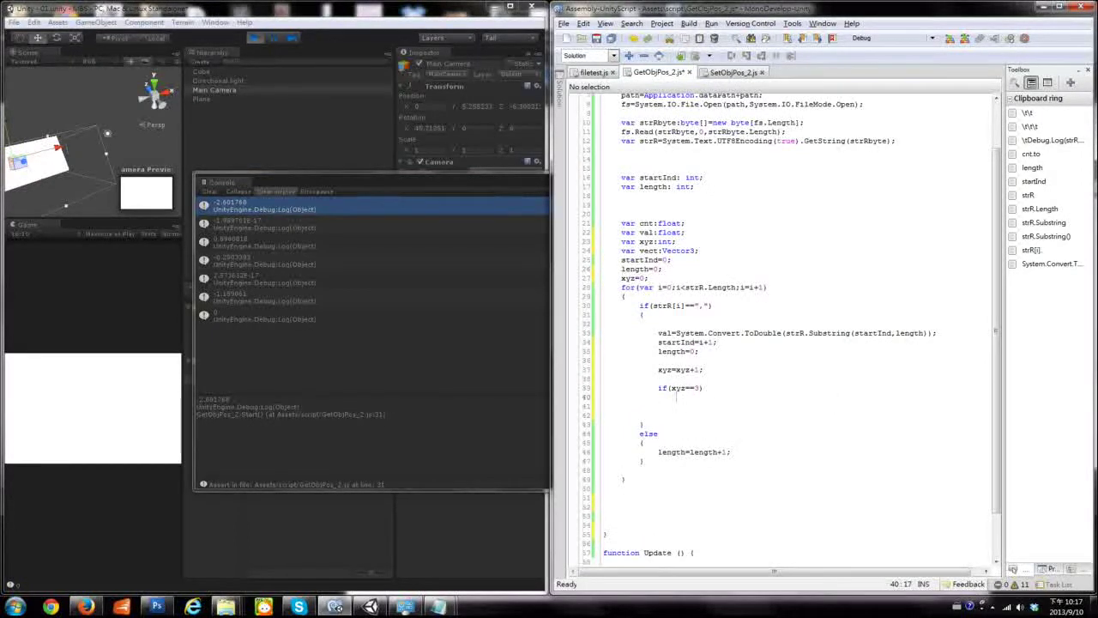
type("xyz=0")
type(";")
key("Return")
type("end")
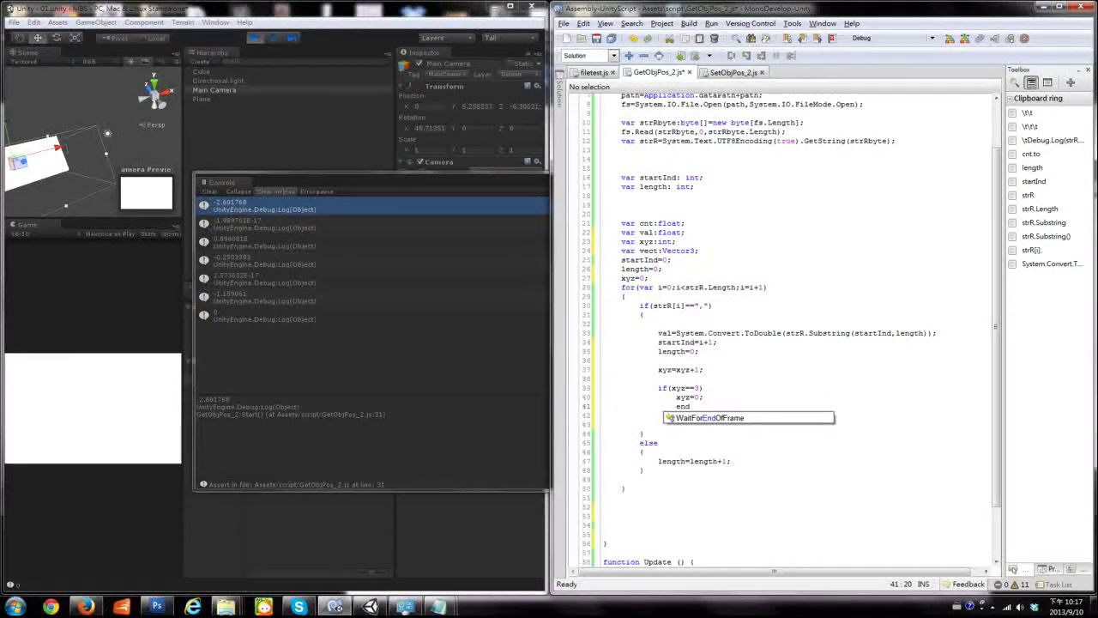
key("BackSpace")
key("BackSpace")
key("BackSpace")
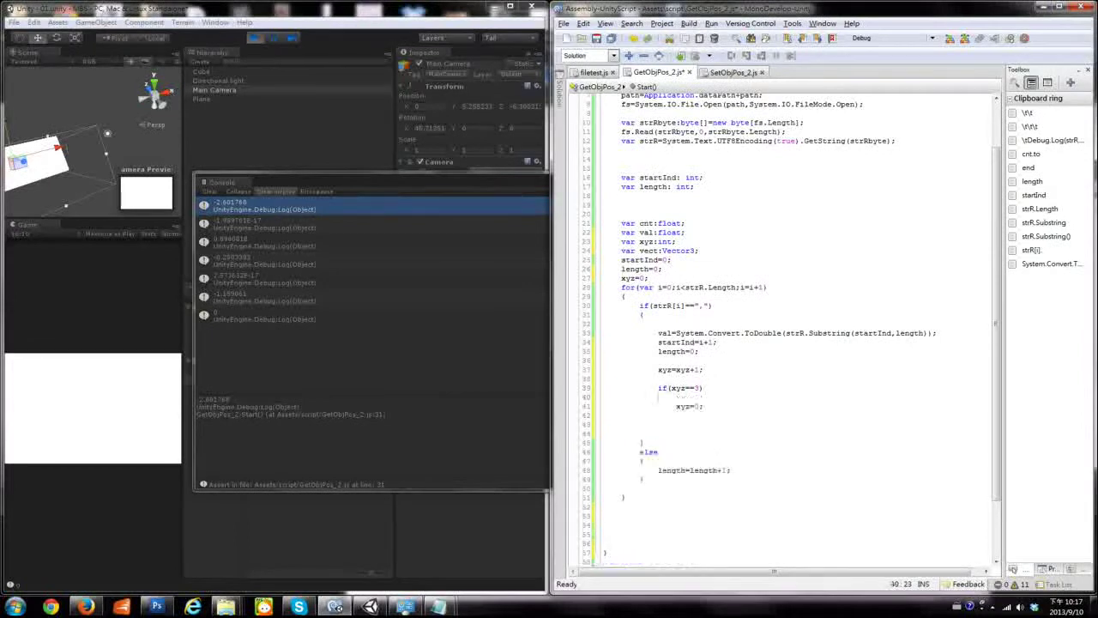
left_click(704, 406)
key("Return")
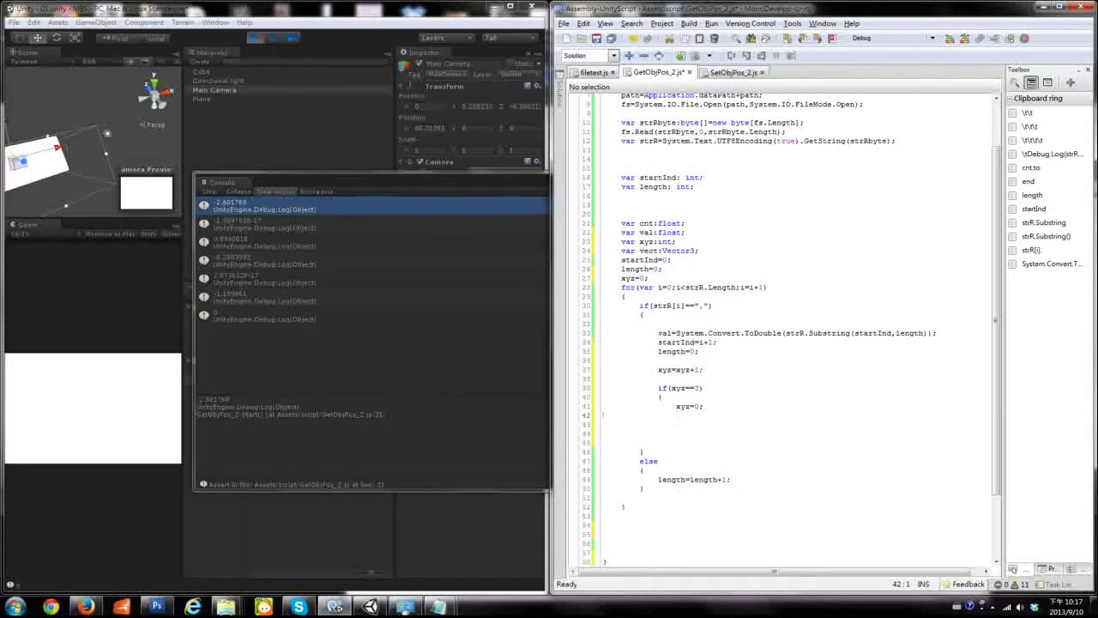
type("}")
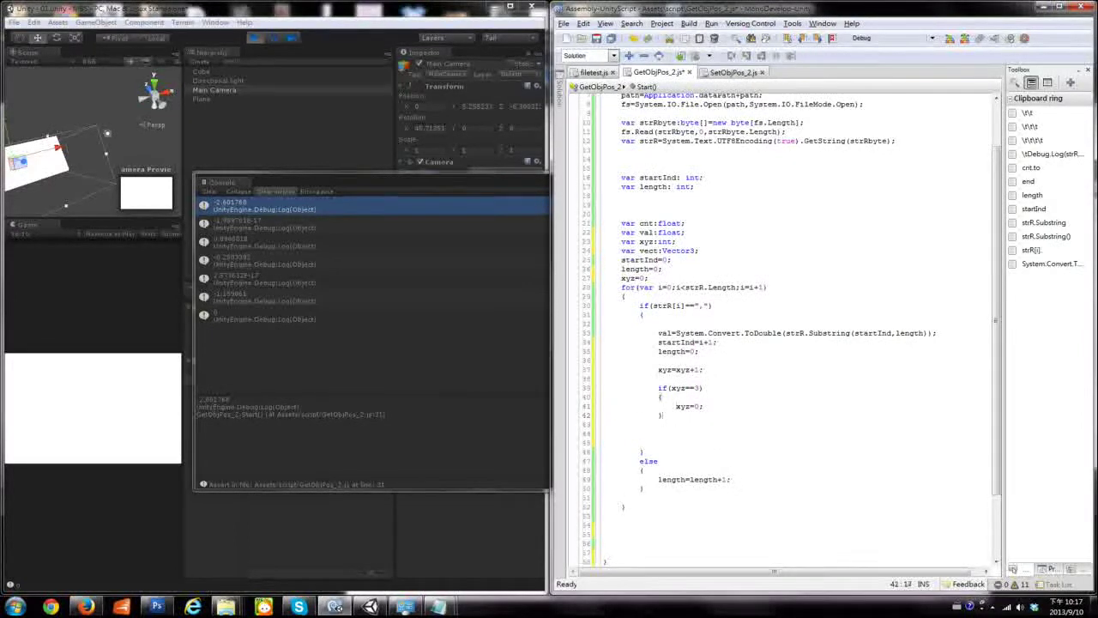
type("Debug")
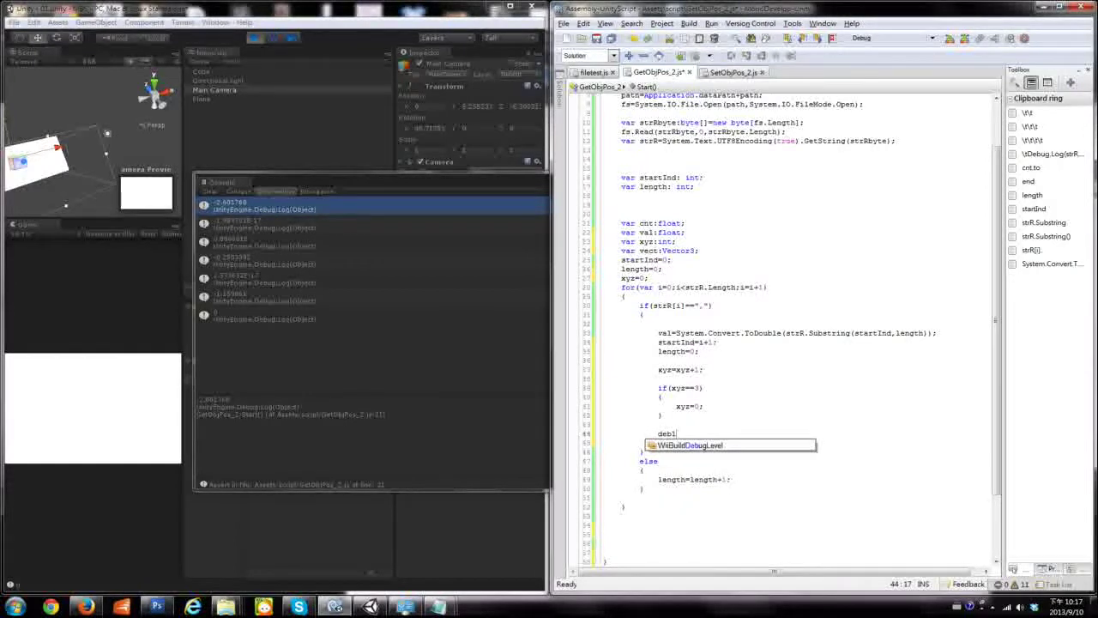
Type Debug.Log(xyz) below the if(xyz==3) reset block
key("ctrl+x")
type("de")
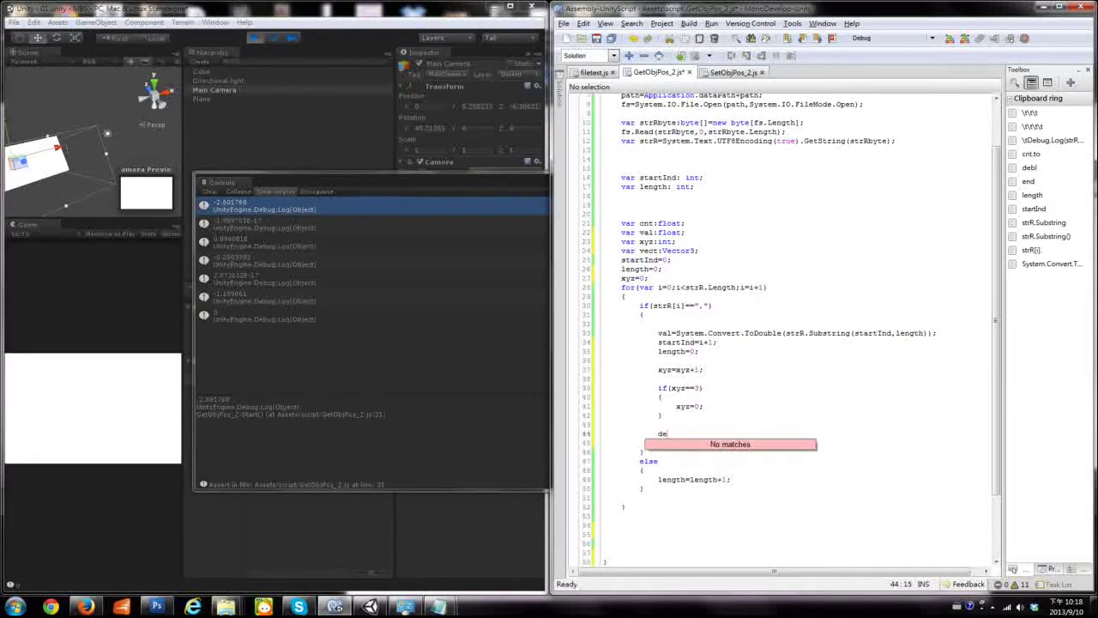
key("ctrl+x")
type("d")
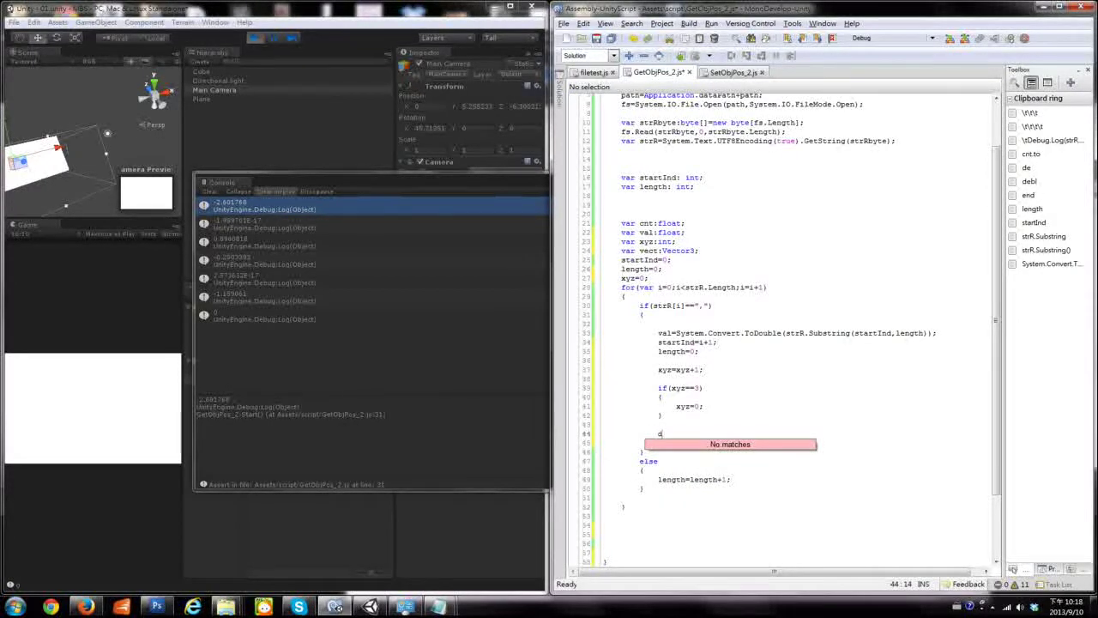
key("ctrl+x")
type("de")
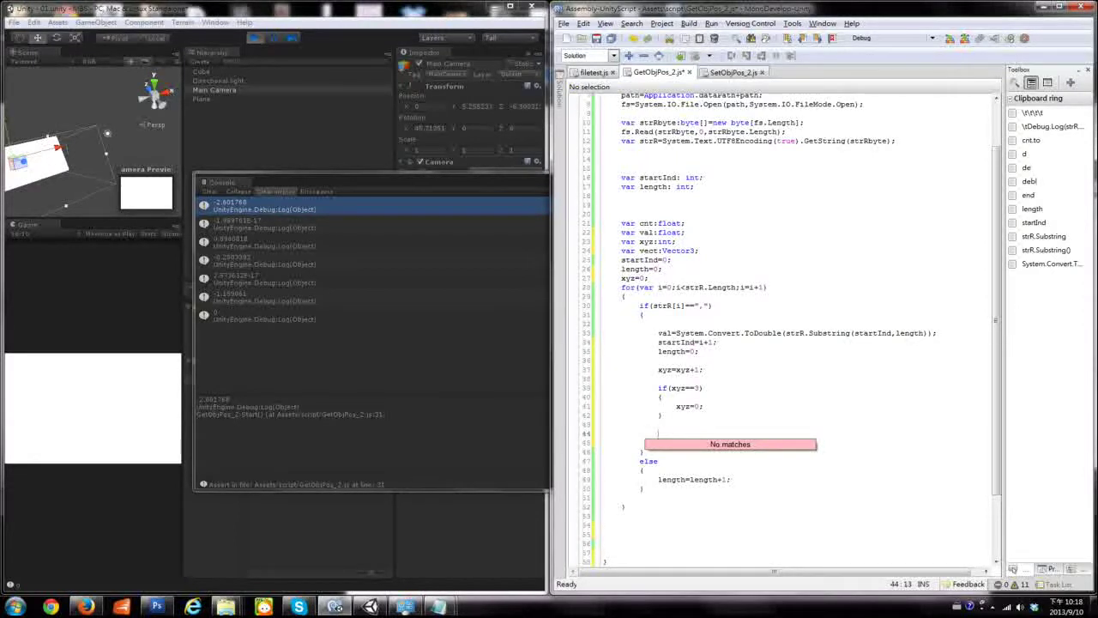
left_click(743, 423)
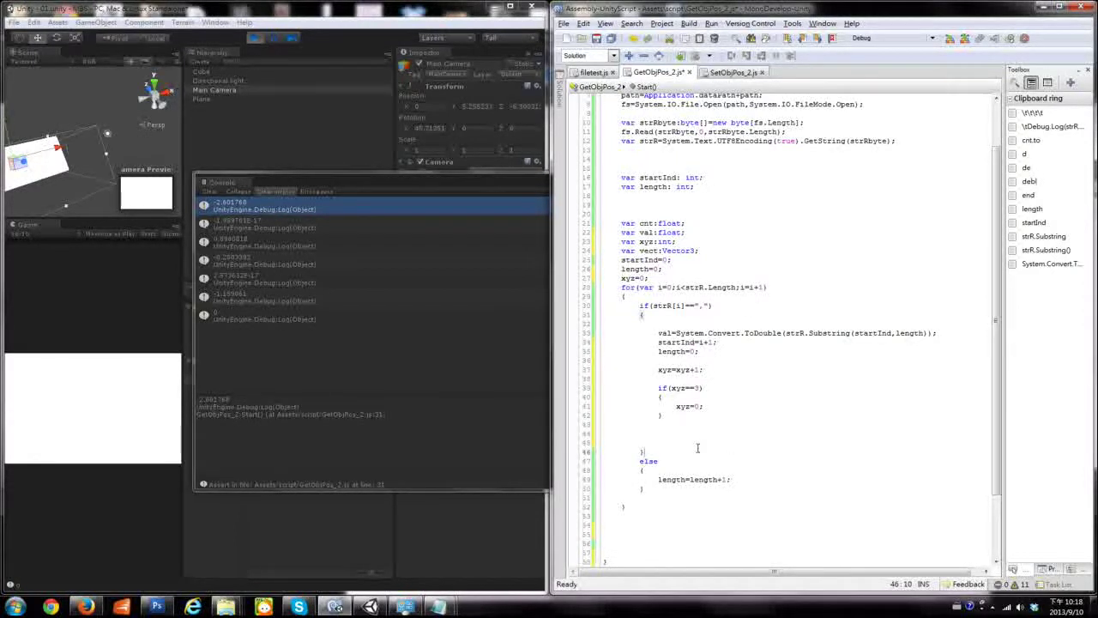
type("Debug")
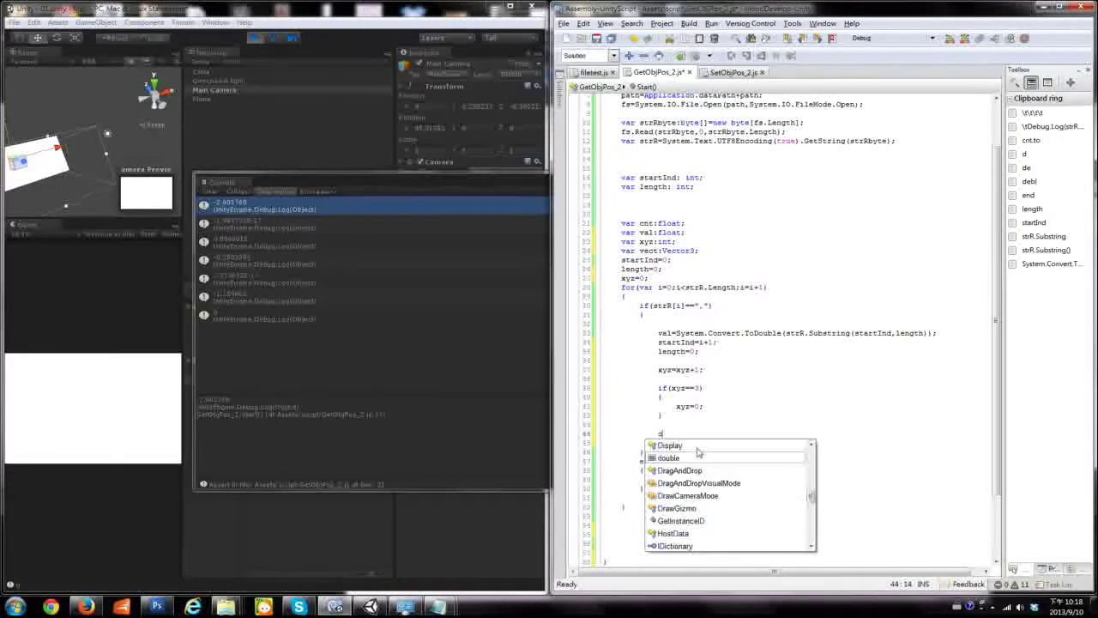
key("Escape")
type(".")
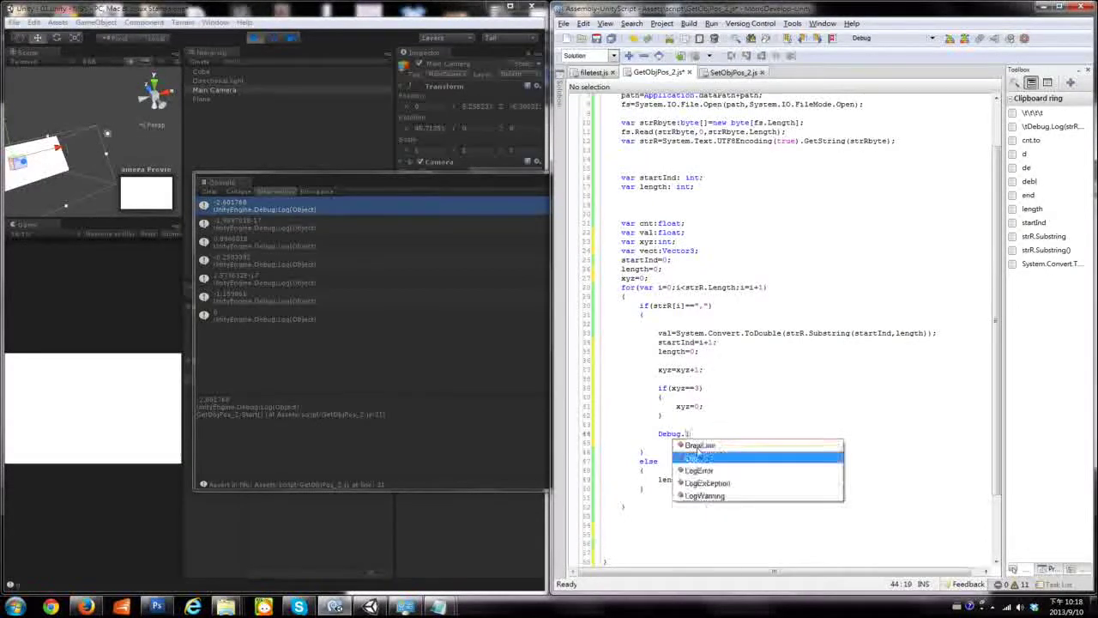
type("Log(x")
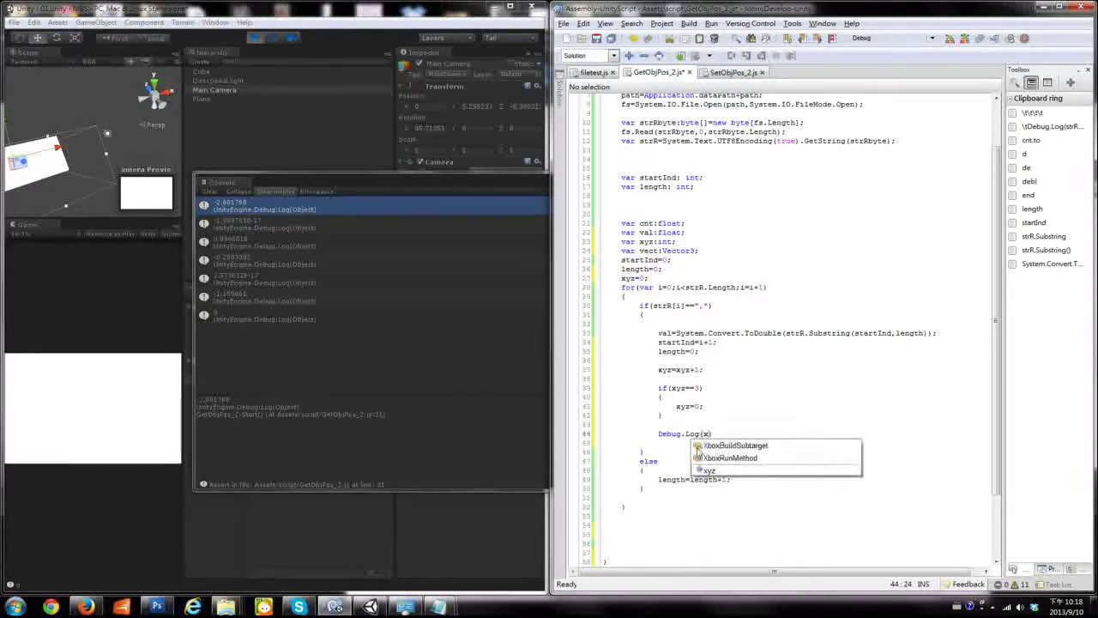
type("yz")
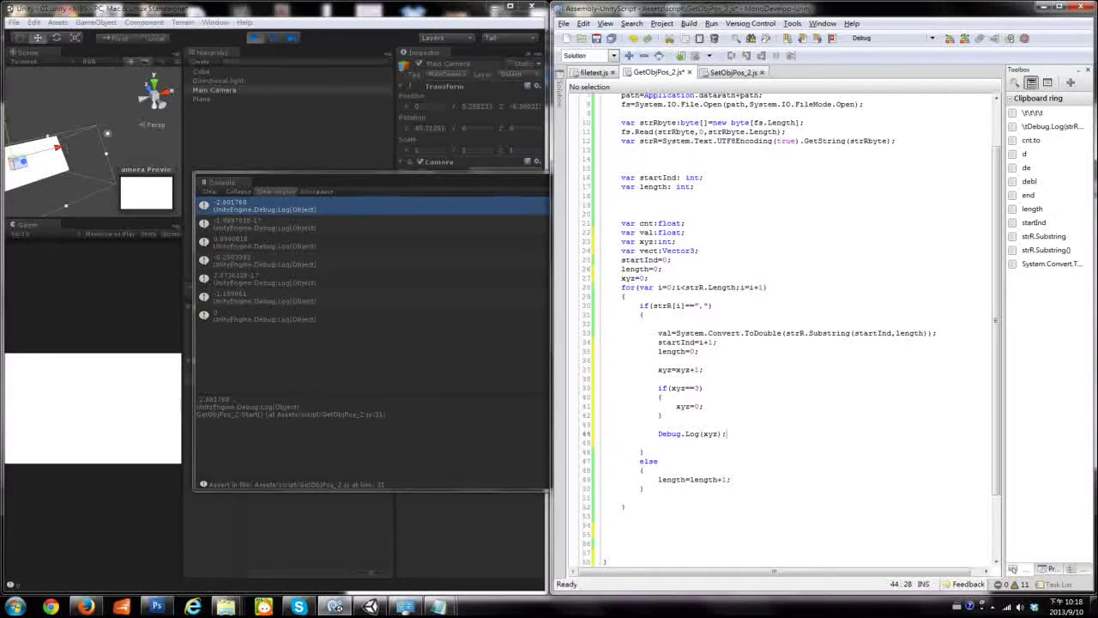
Play the scene to see xyz logged as 1, 2, 0, then remove the Debug.Log(xyz) line
left_click(943, 38)
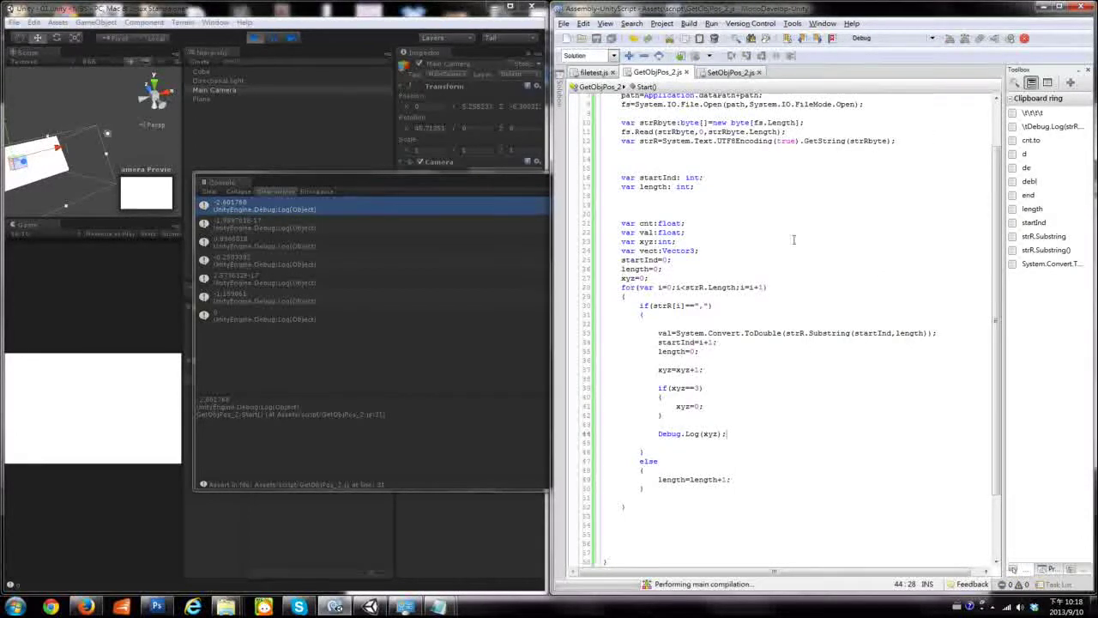
left_click(261, 41)
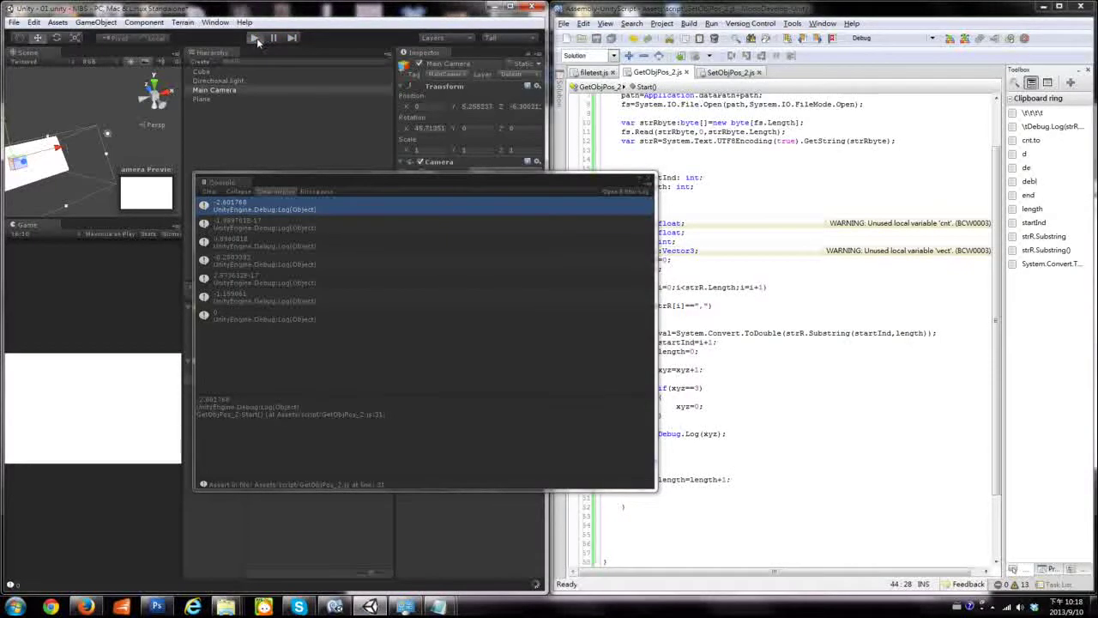
left_click(257, 38)
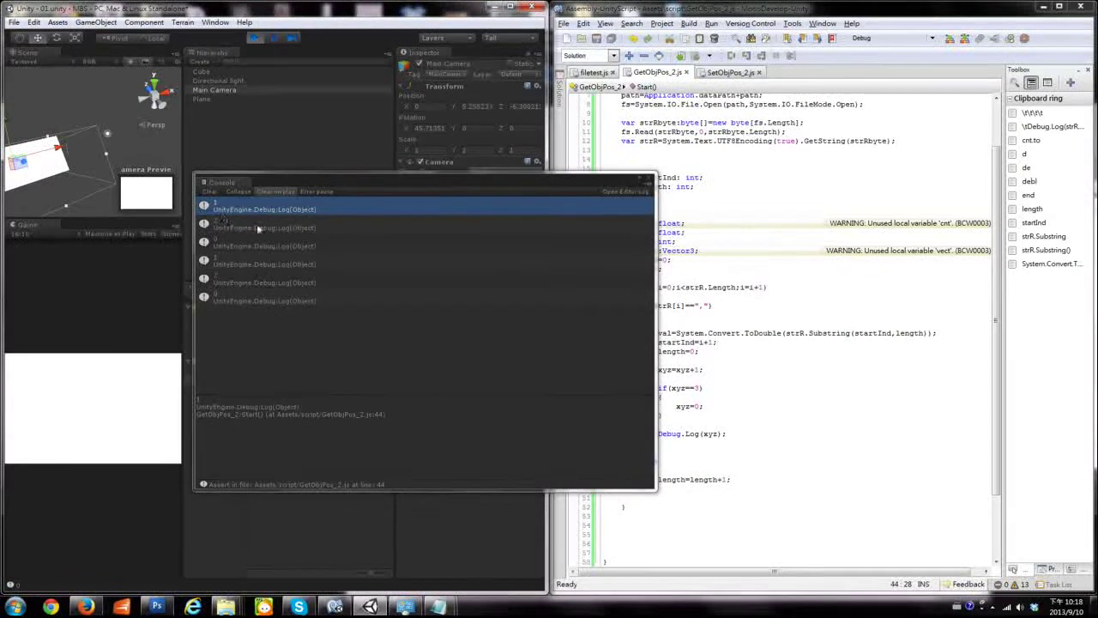
left_click(842, 344)
key("ctrl+z")
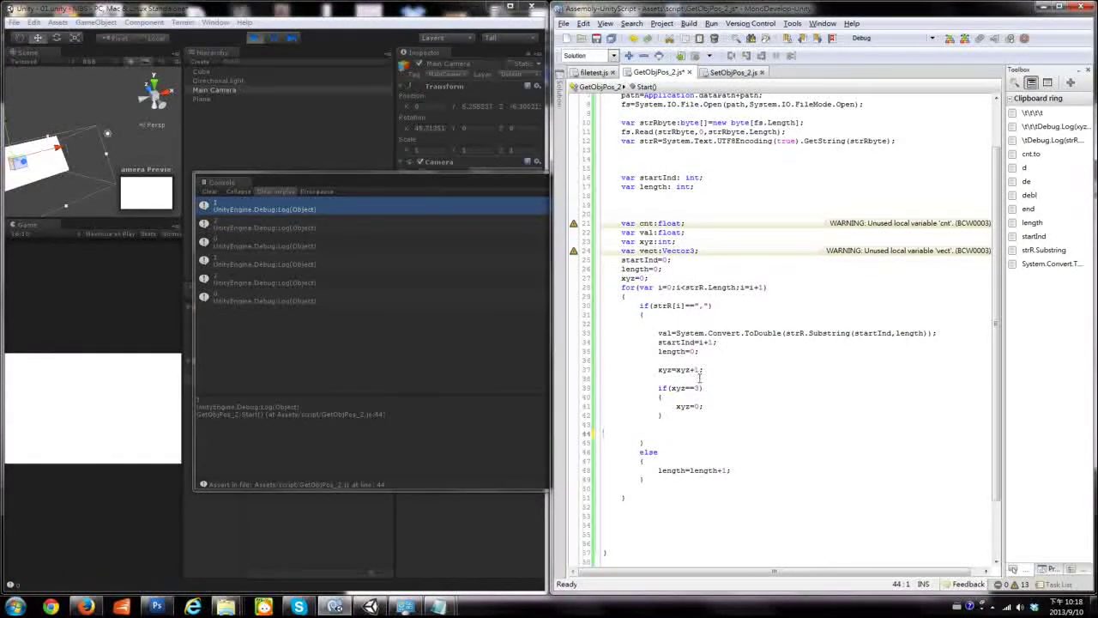
Paste Debug.Log(xyz); below length=0 and reduce its indentation
left_click(697, 358)
key("Return")
key("Return")
key("Return")
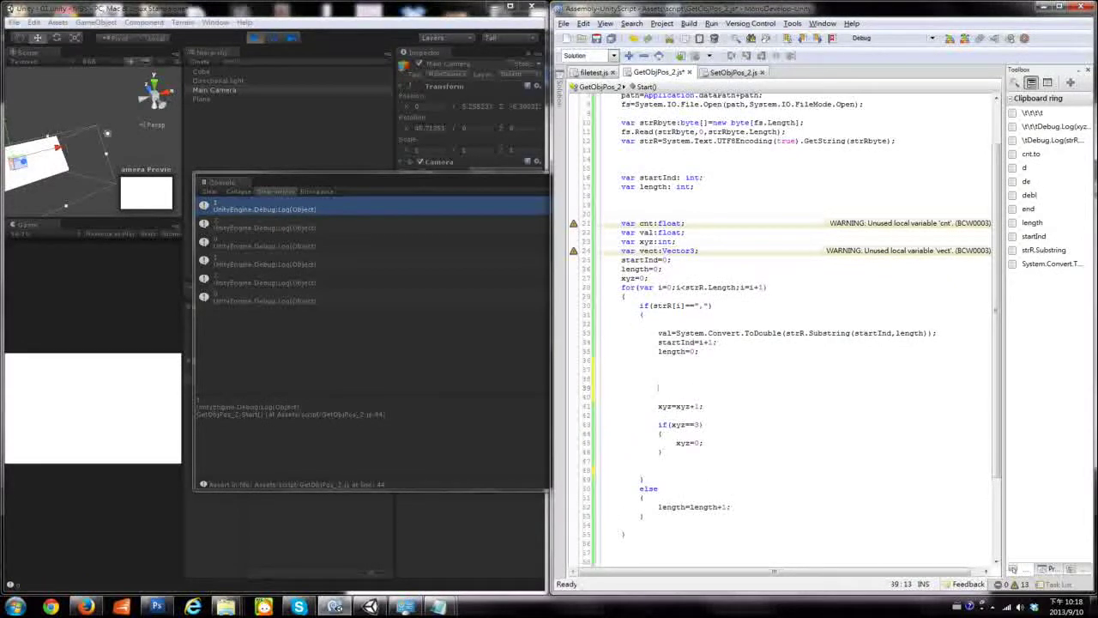
key("ctrl+v")
left_click(603, 369)
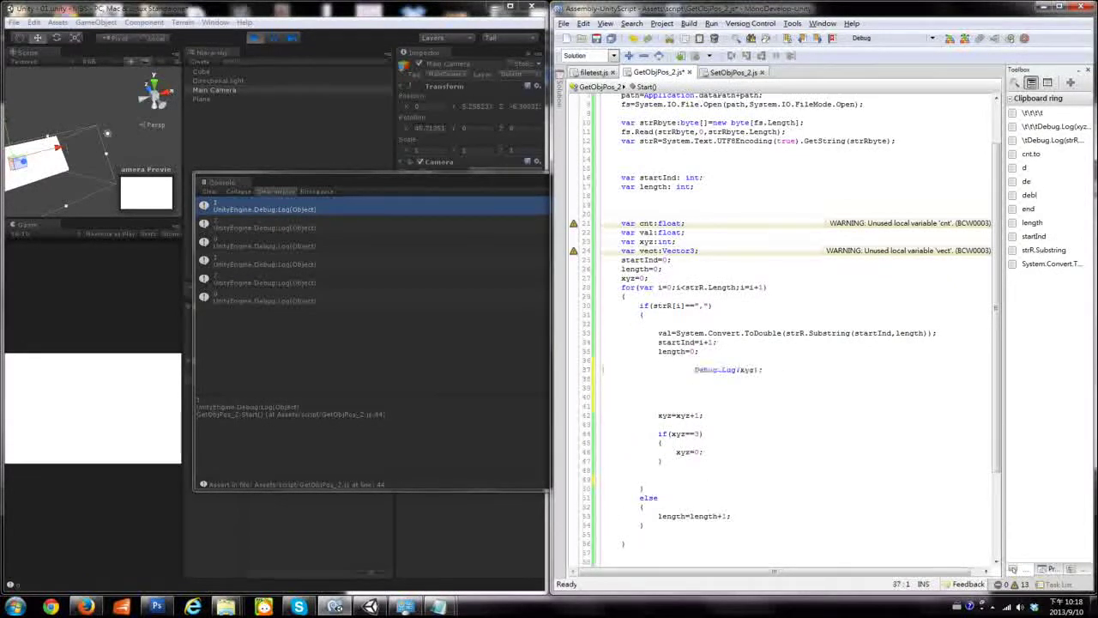
key("Delete")
key("Delete")
key("Delete")
Rebuild and play the scene so xyz logs 0, 1, 2 repeating
left_click(964, 38)
left_click(256, 41)
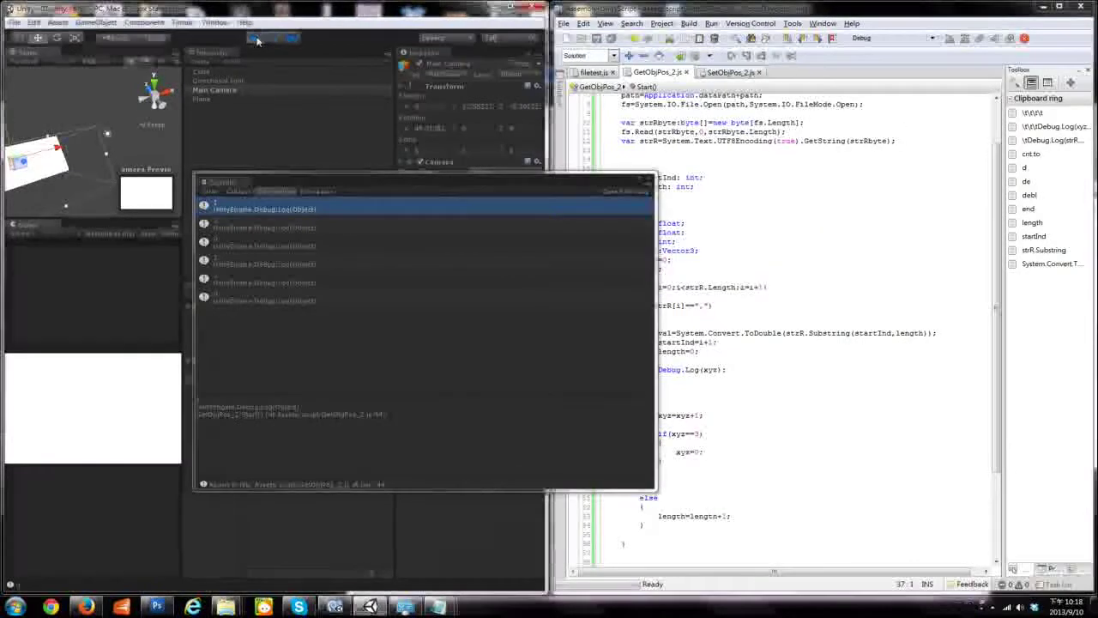
left_click(256, 40)
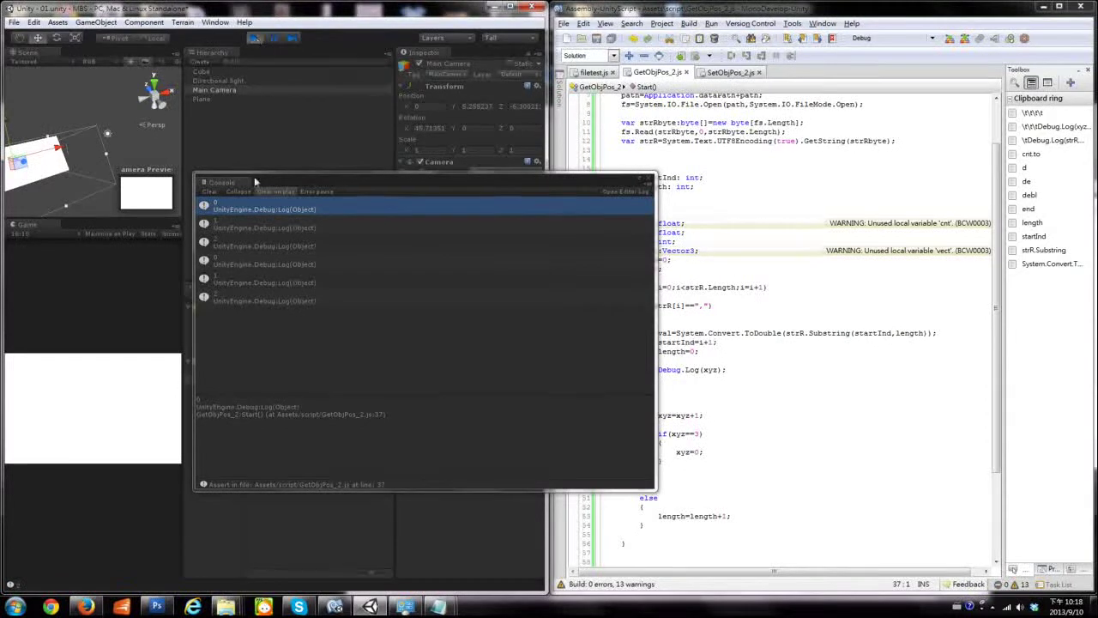
Step through the Console entries showing xyz cycling 0, 1, 2
left_click(237, 227)
left_click(239, 245)
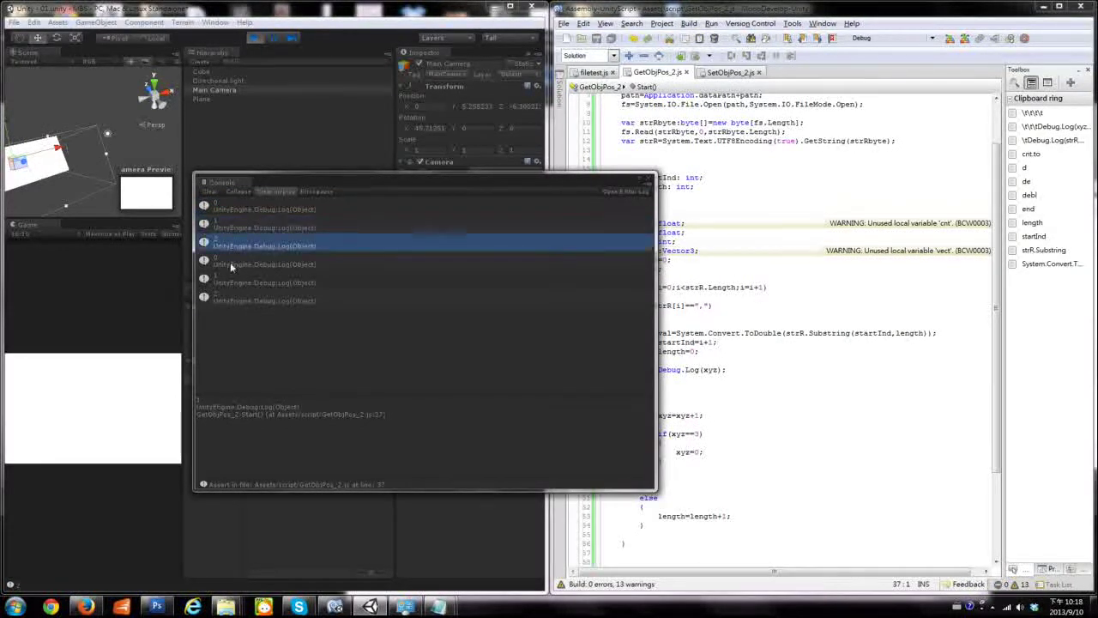
left_click(234, 264)
left_click(232, 282)
left_click(232, 296)
left_click(221, 209)
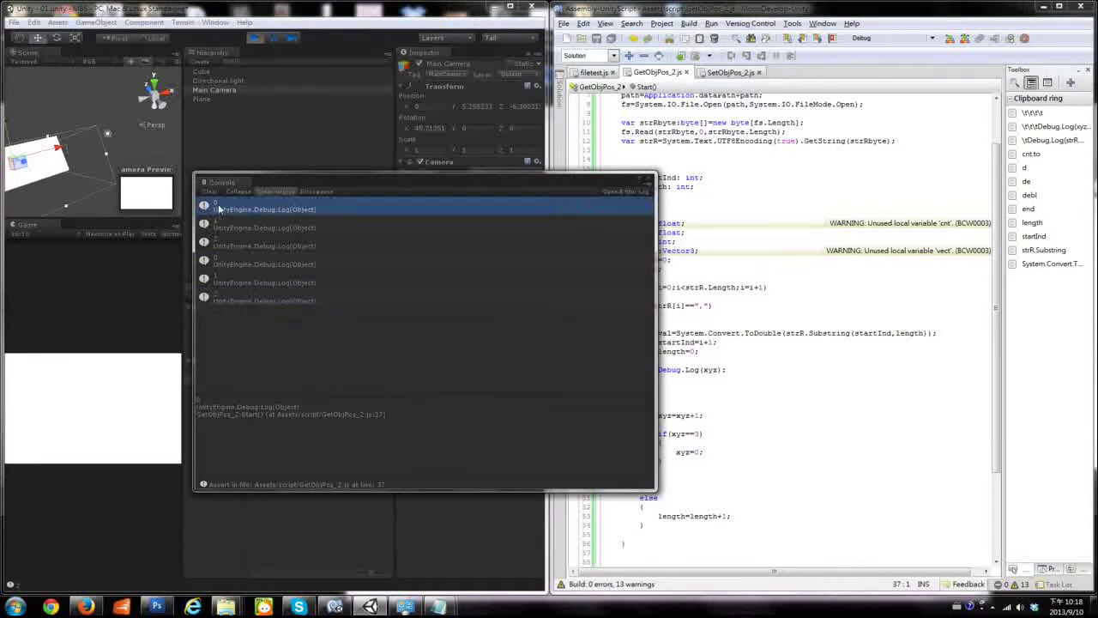
left_click(227, 228)
left_click(228, 245)
left_click(230, 264)
left_click(233, 282)
left_click(236, 297)
Start a new line below Debug.Log(xyz) for an if statement
left_click(776, 333)
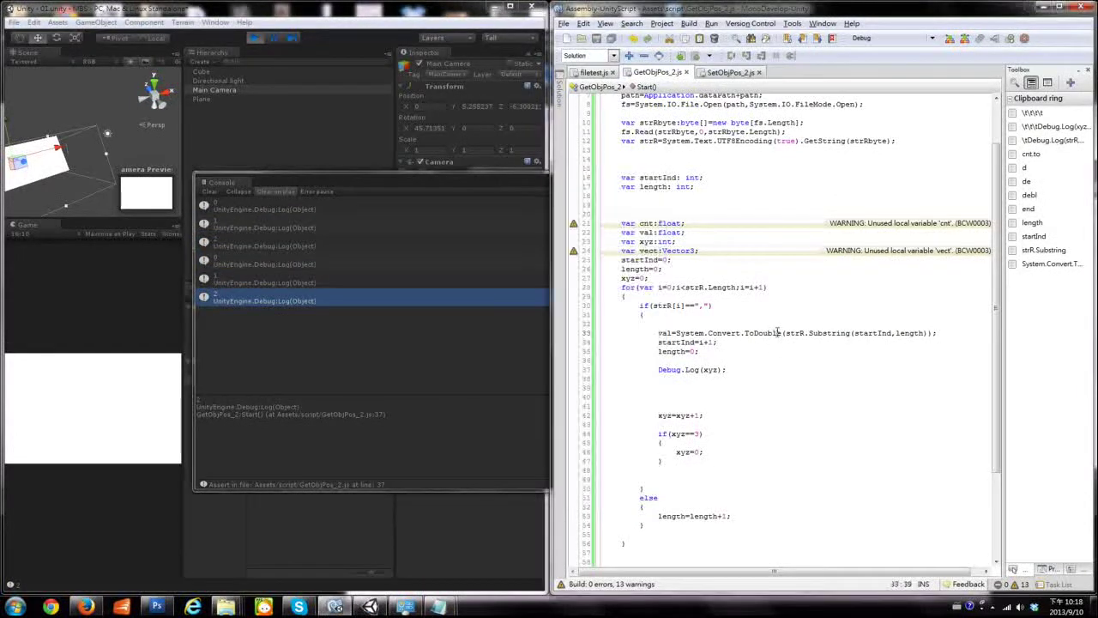
left_click(725, 360)
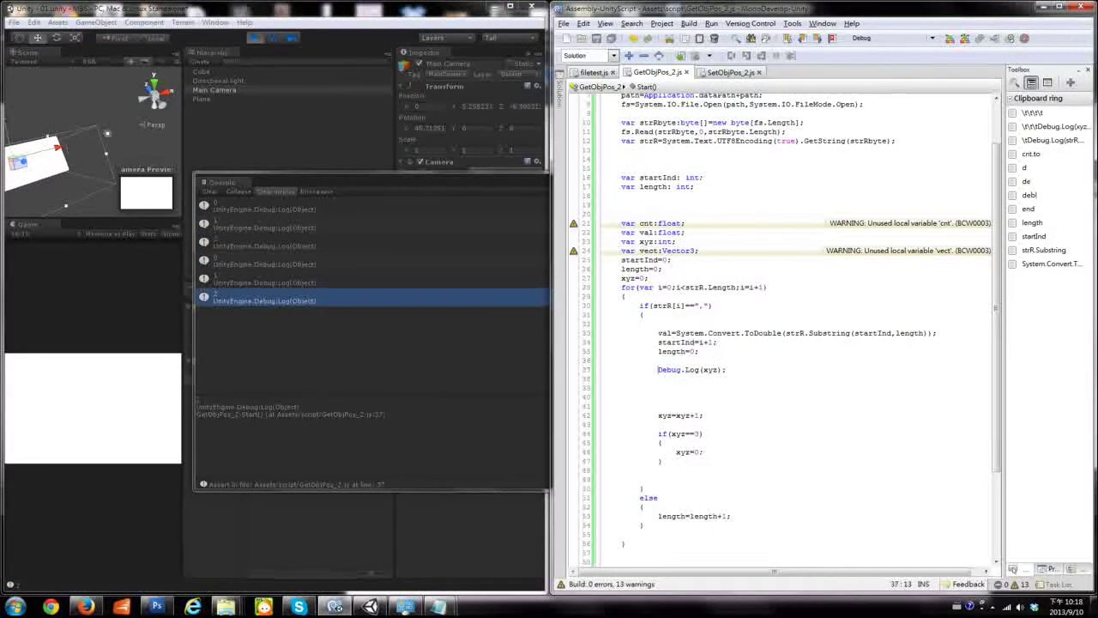
left_click(621, 378)
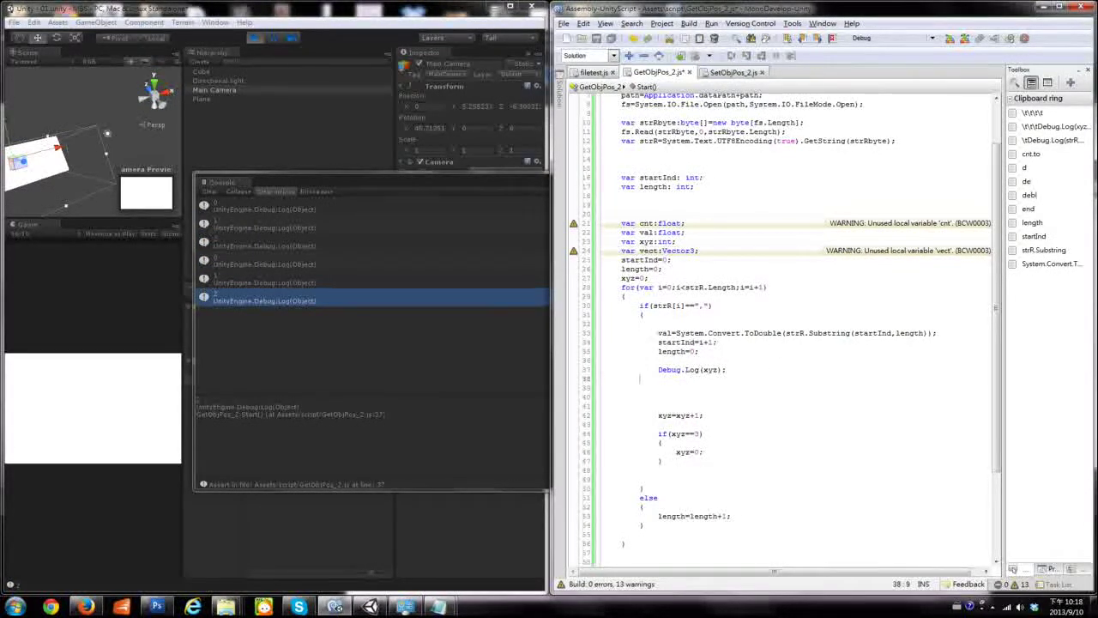
key("Return")
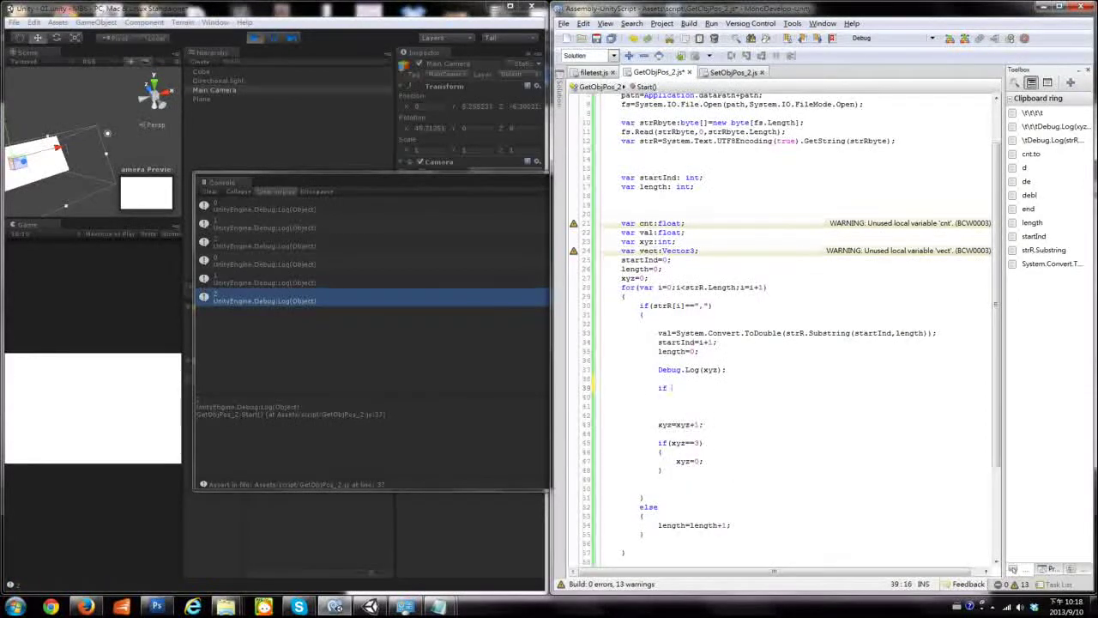
Write 'if xyz==0' followed by the assignment vect.x=val, copying val from line 33
type("if ")
type("x")
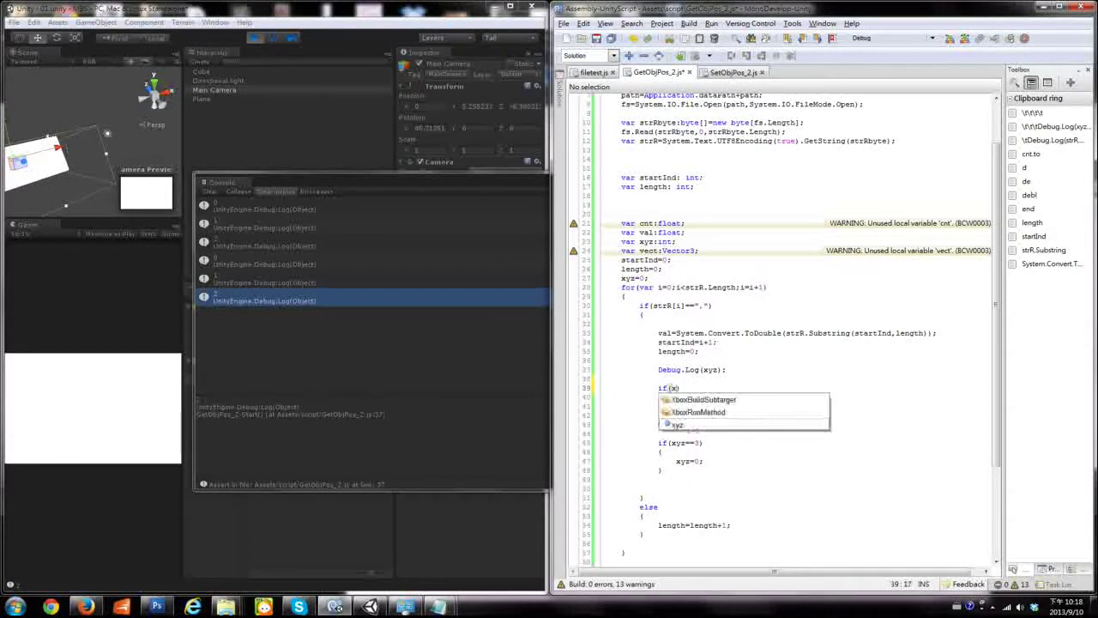
type("yz")
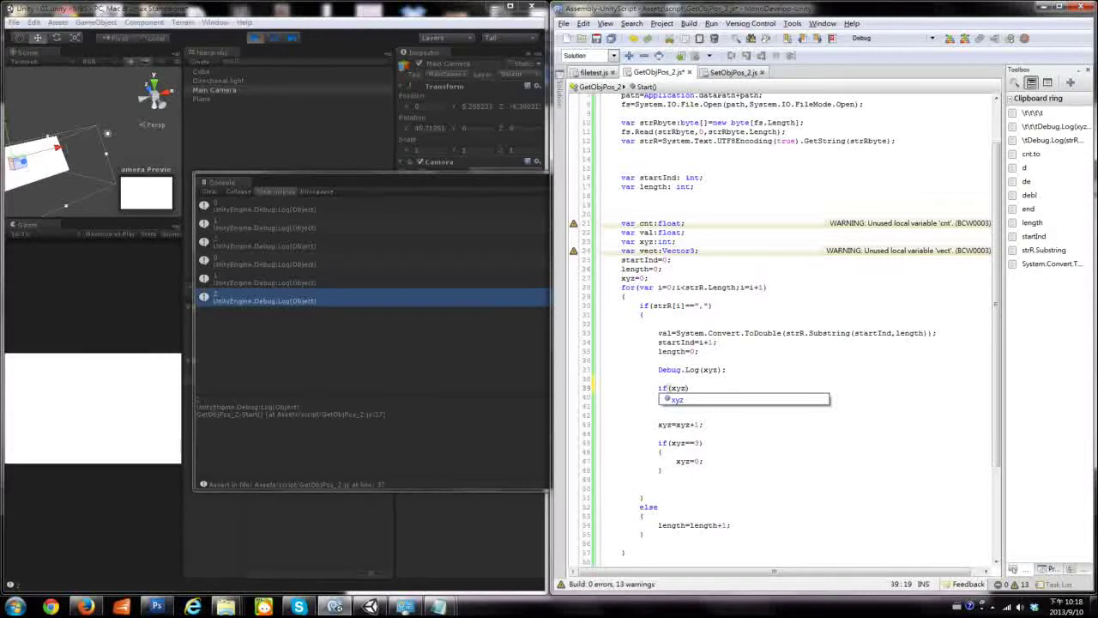
type("==0")
key("Return")
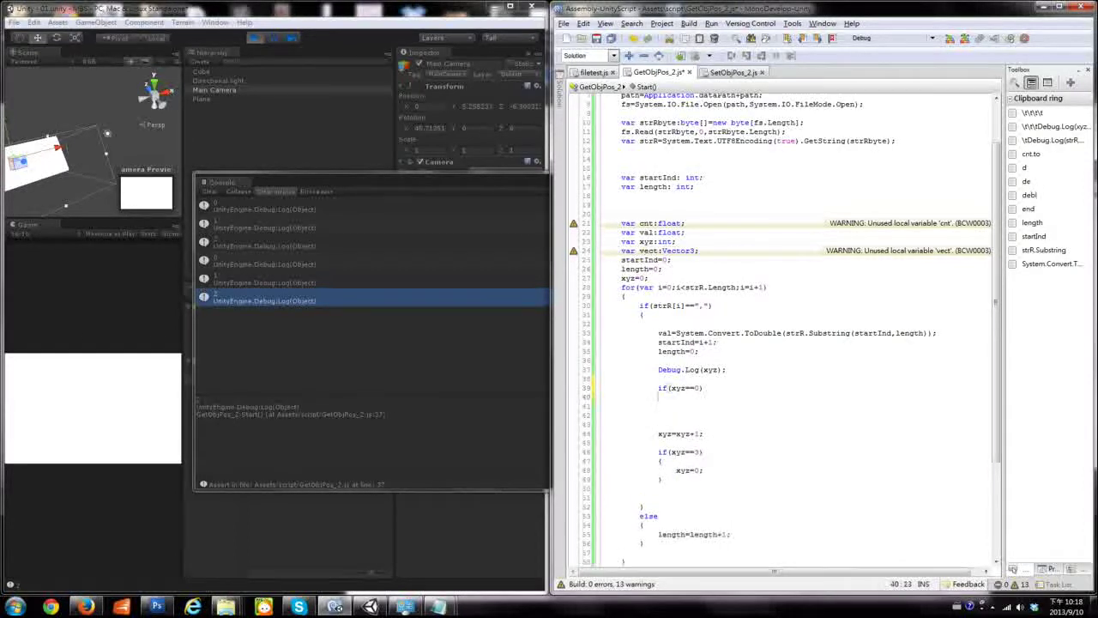
type("ve")
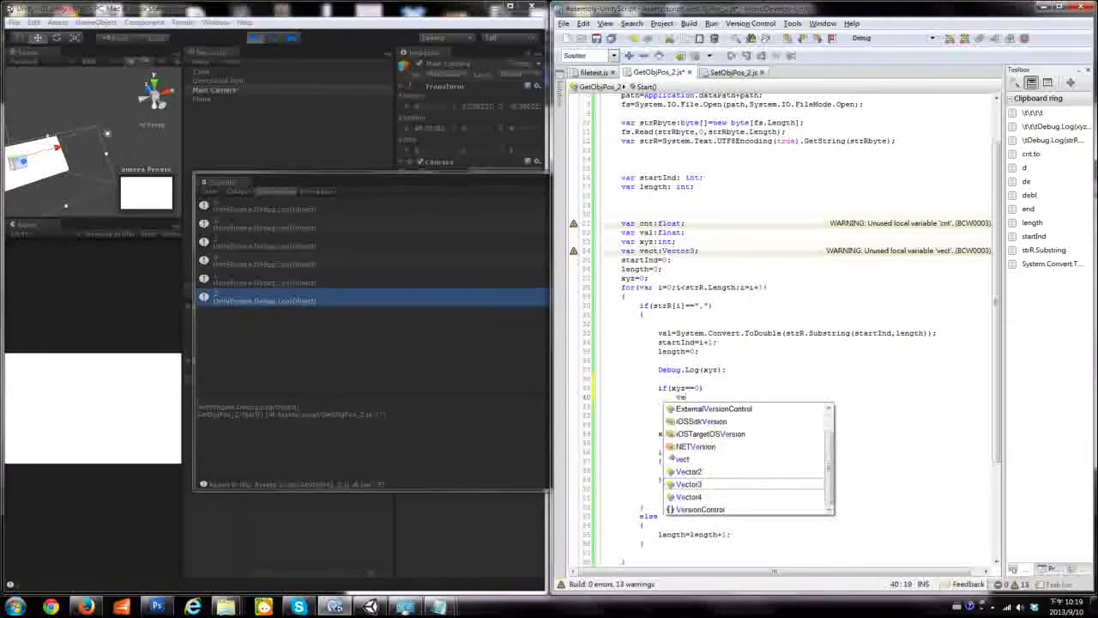
type("ct")
key("Escape")
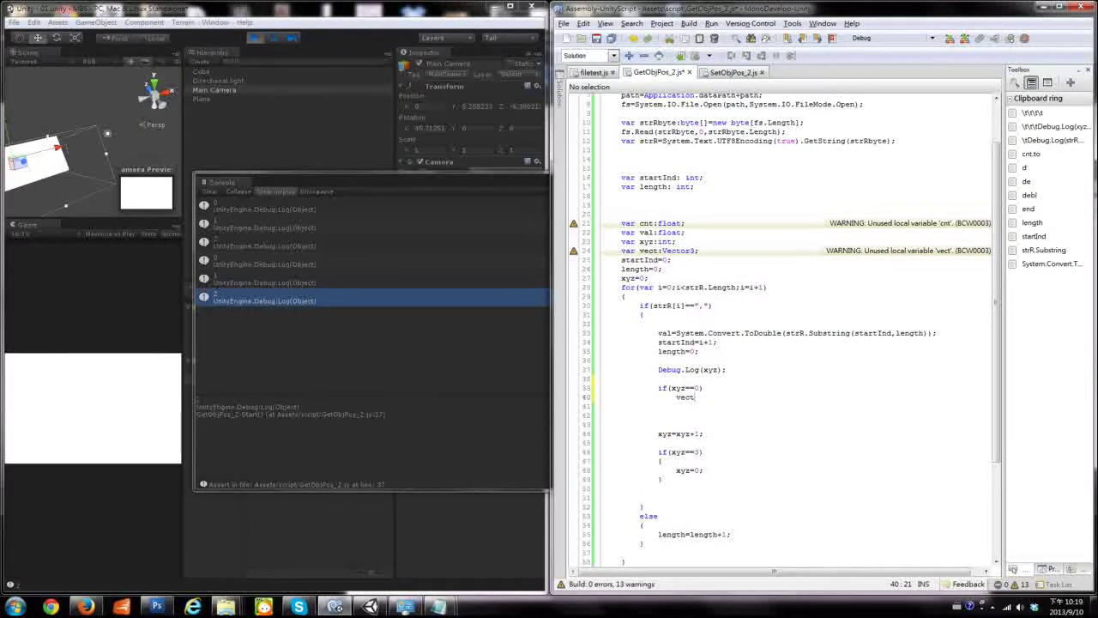
type(".")
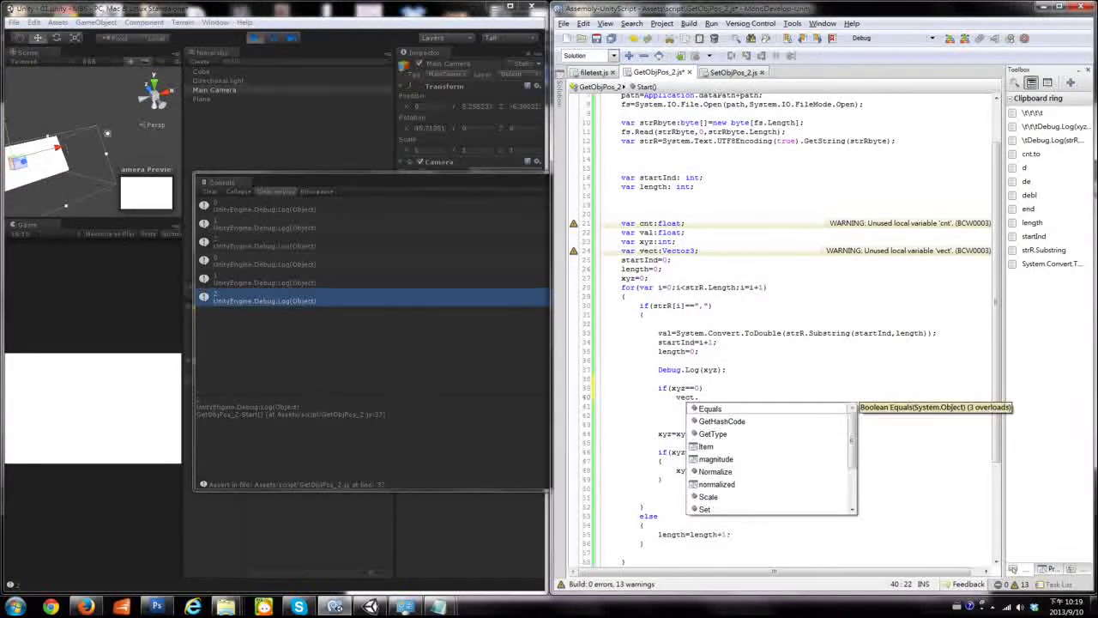
type("x=")
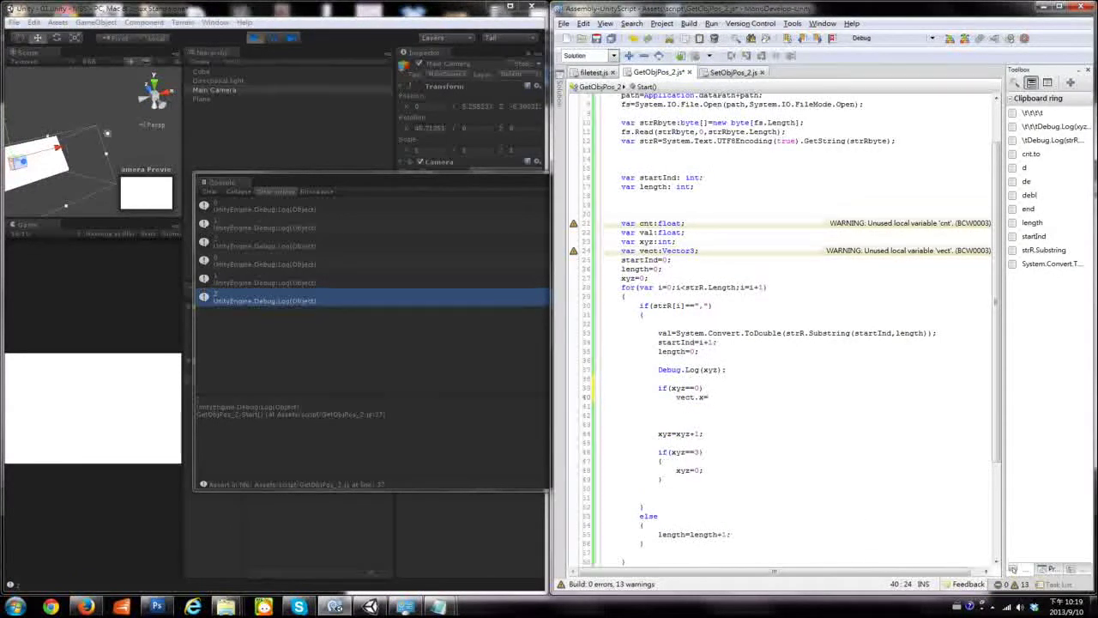
double_click(662, 332)
key("ctrl+c")
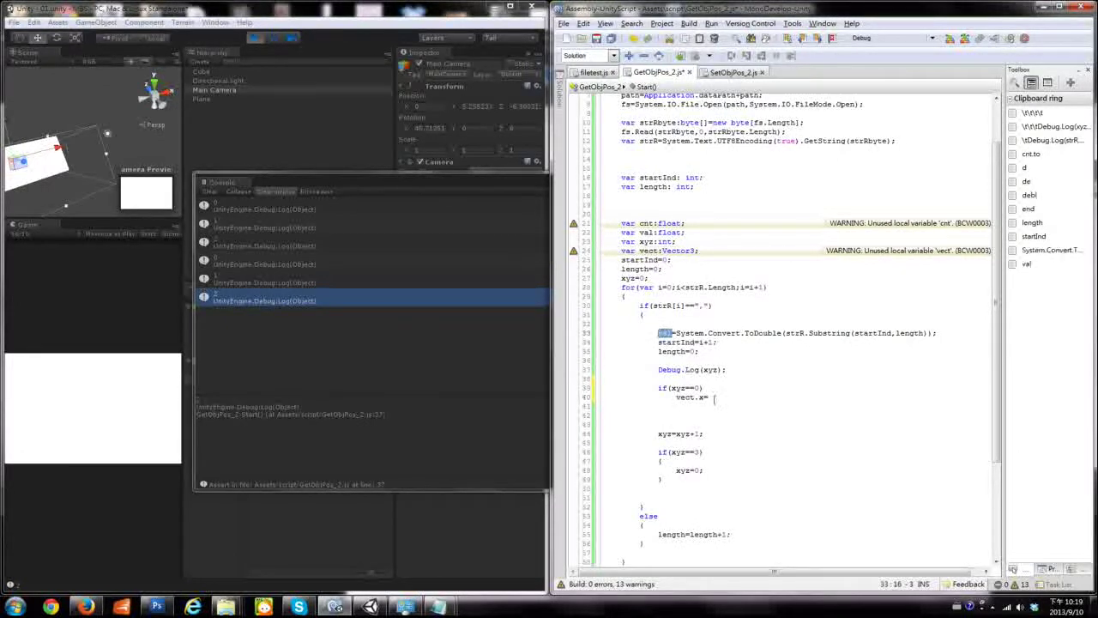
left_click(717, 396)
key("ctrl+v")
type(";")
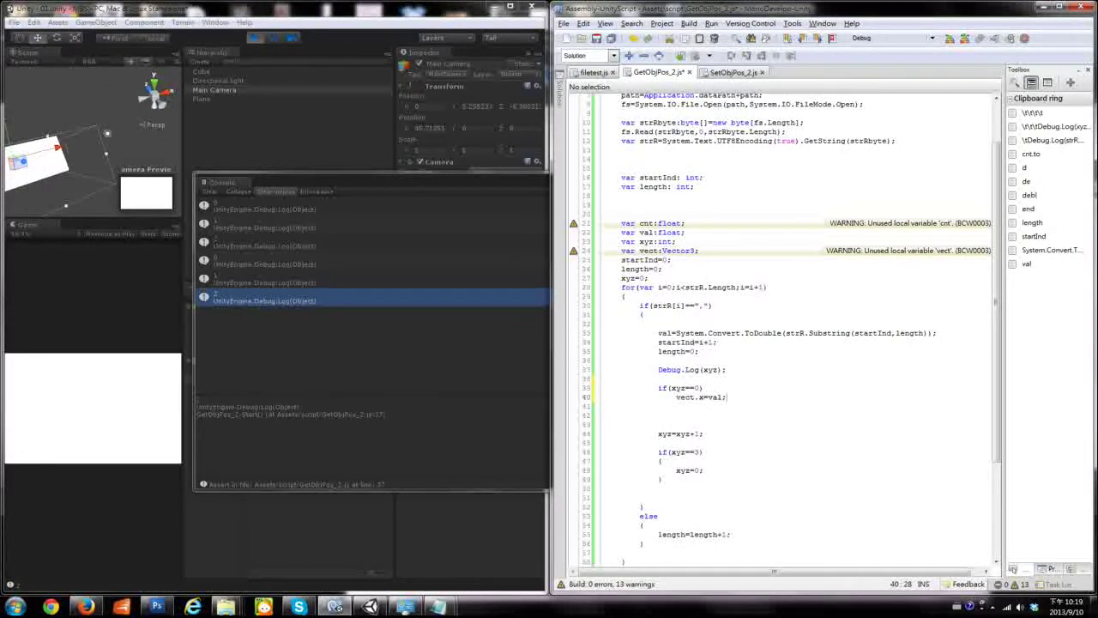
key("Return")
Wrap vect.x=val in aligned braces and select the whole if(xyz==0) block
left_click(705, 388)
key("Return")
type("{")
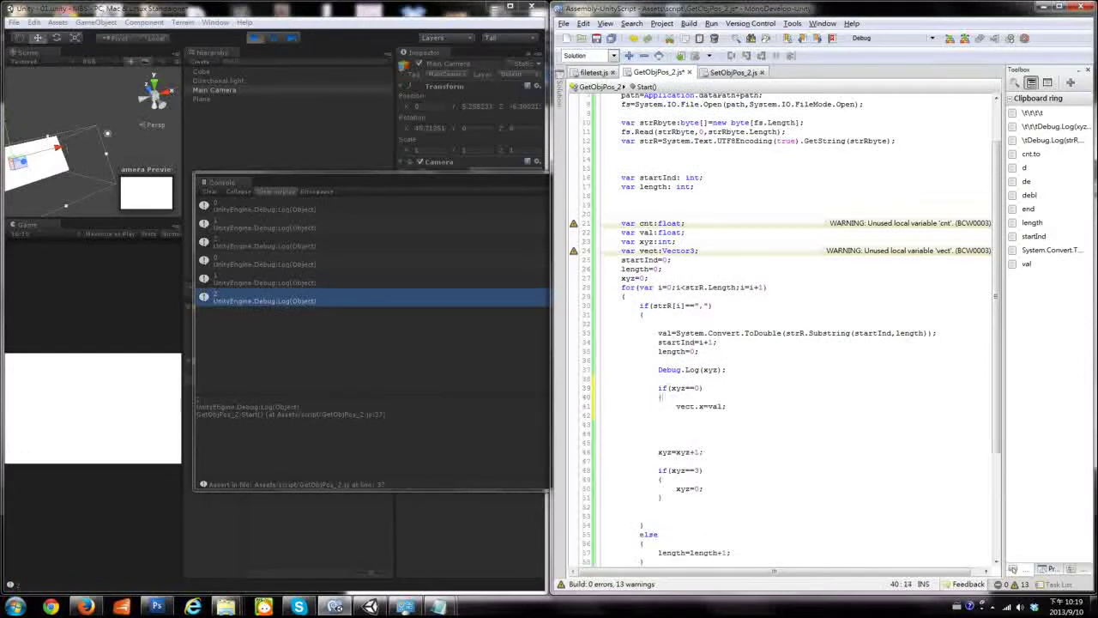
key("Down")
key("End")
key("Return")
type("}")
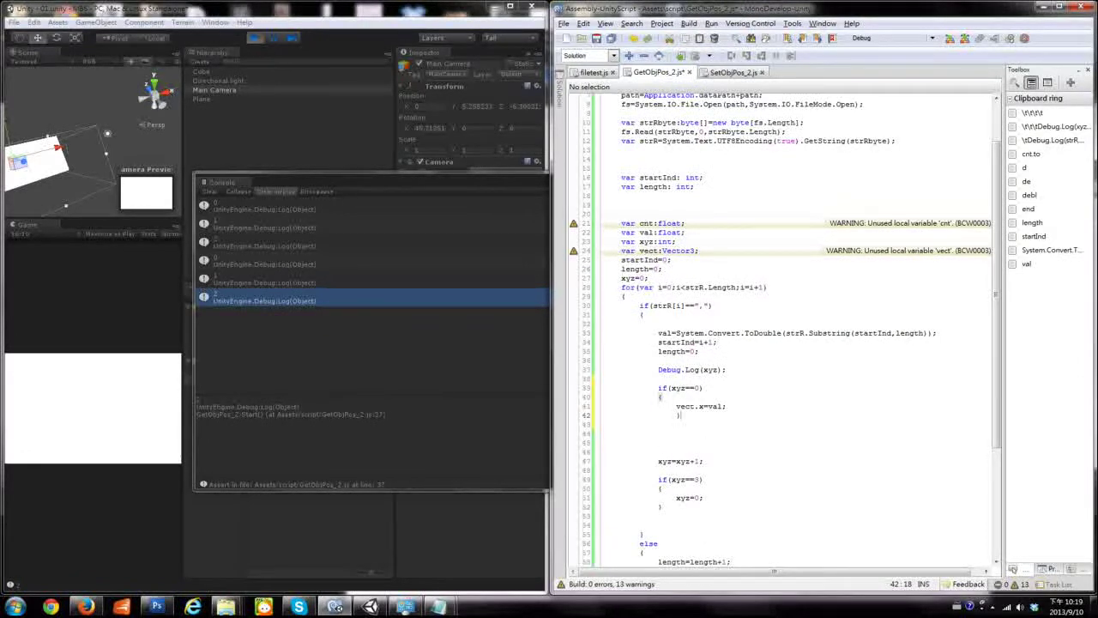
key("shift+Home")
key("shift+Tab")
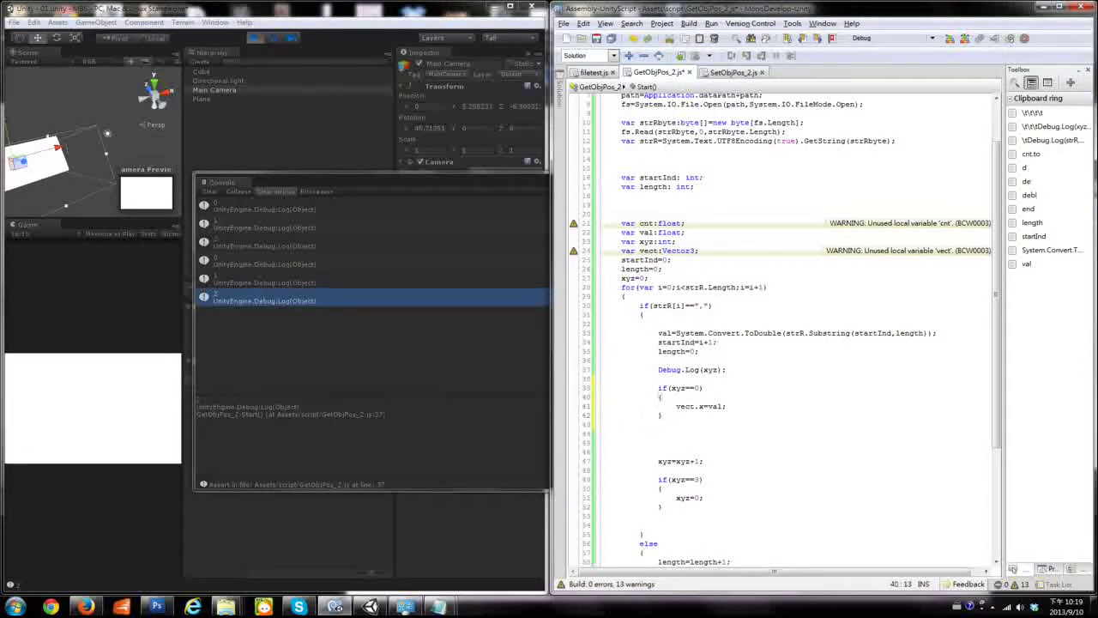
key("shift+Down")
key("shift+Down")
key("shift+Down")
Paste copies of the if(xyz==0) block below the original, separated by blank lines
key("ctrl+c")
key("Down")
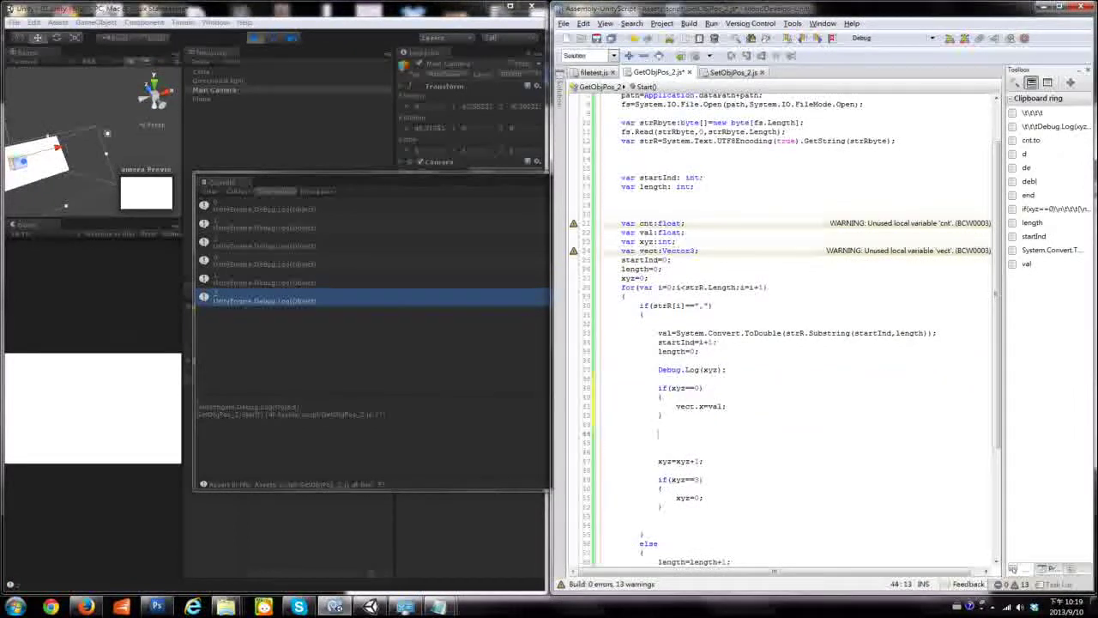
key("ctrl+v")
key("ctrl+v")
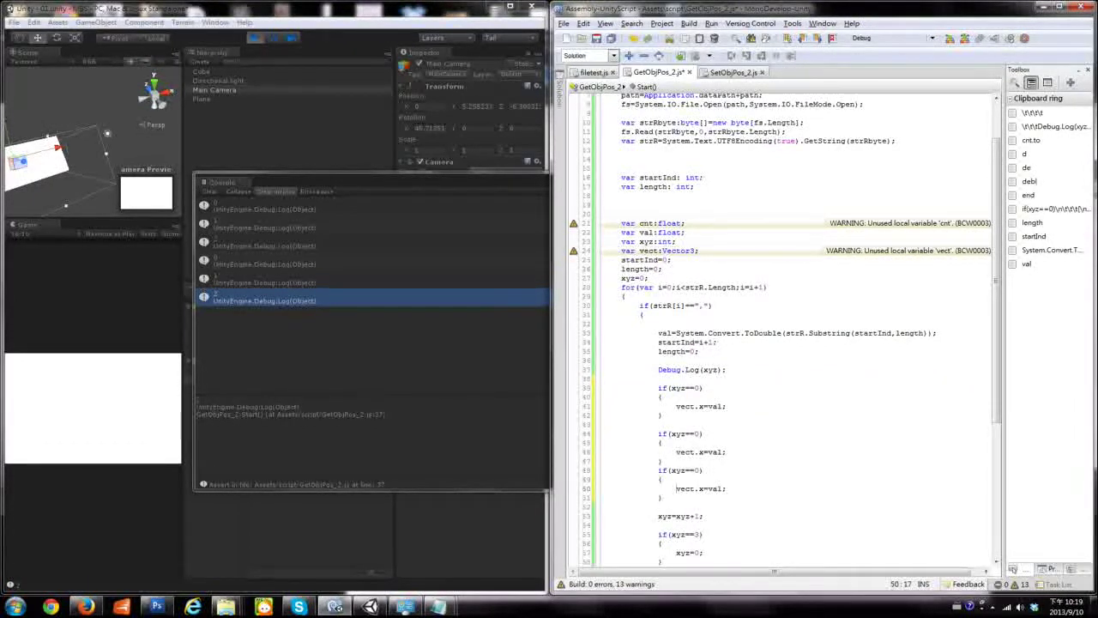
key("Return")
key("Up")
key("Up")
key("Up")
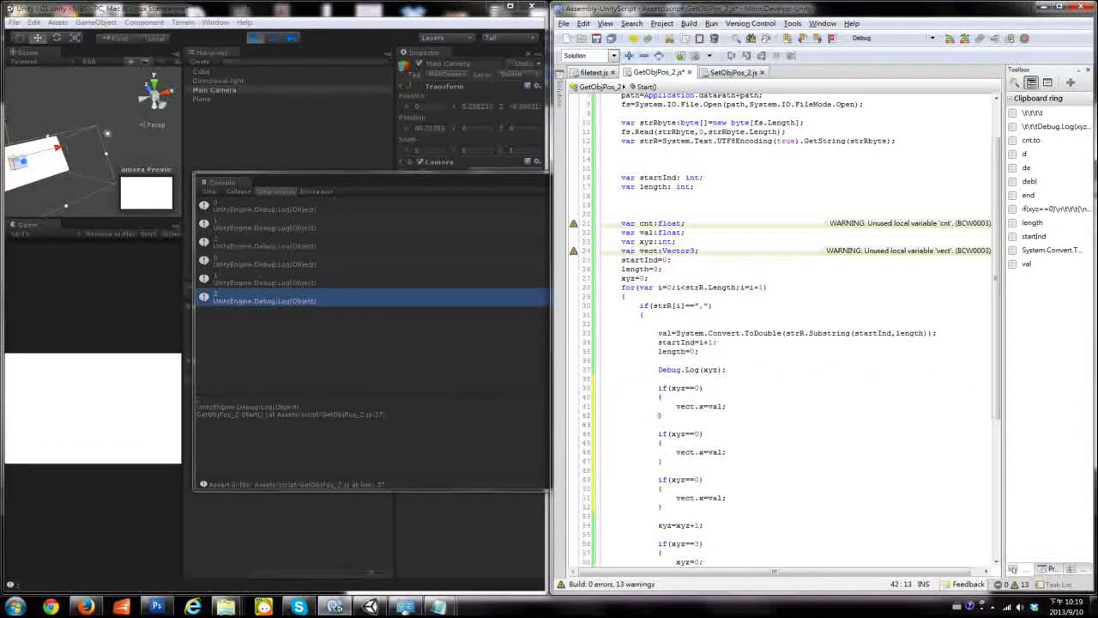
Strip the braces and empty lines from the first and second xyz branches
left_click(660, 397)
key("Down")
key("ctrl+x")
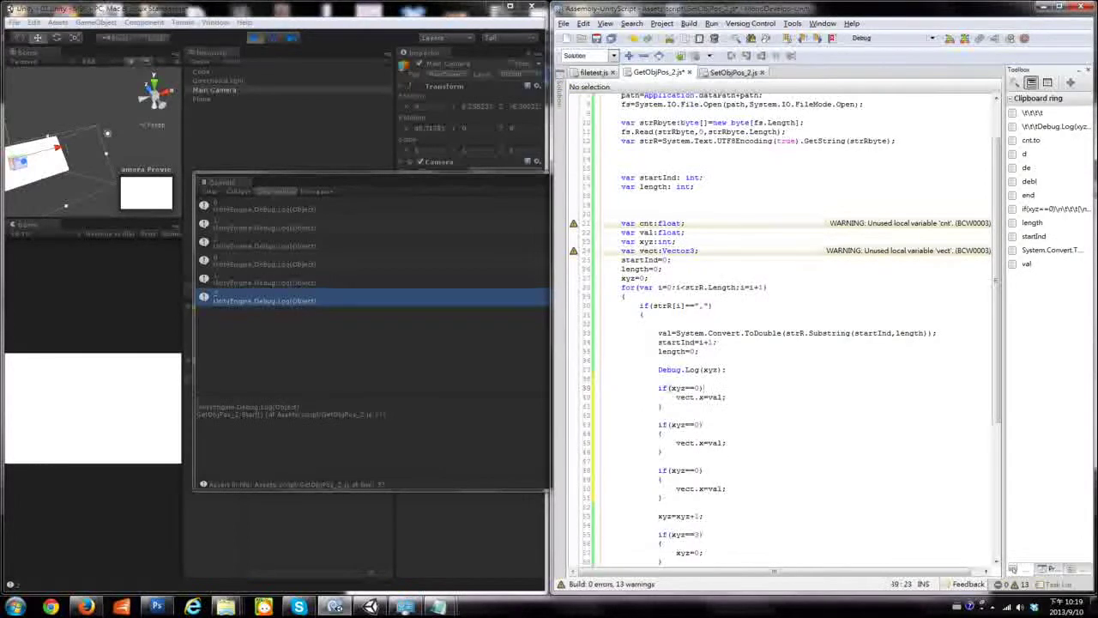
key("Down")
key("ctrl+x")
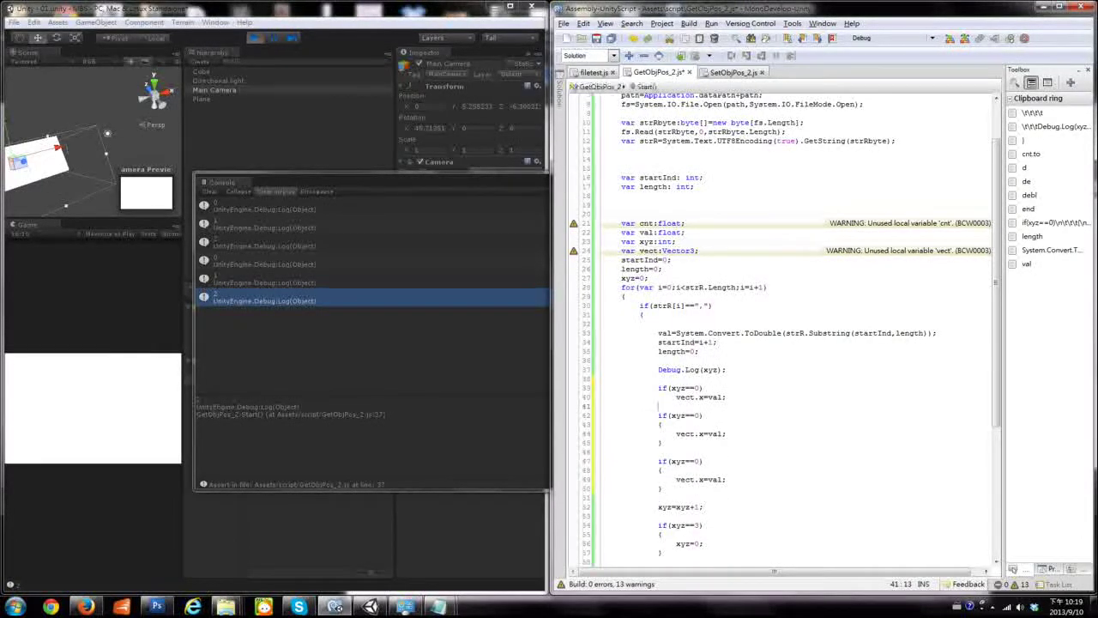
key("shift+Up")
key("shift+Down")
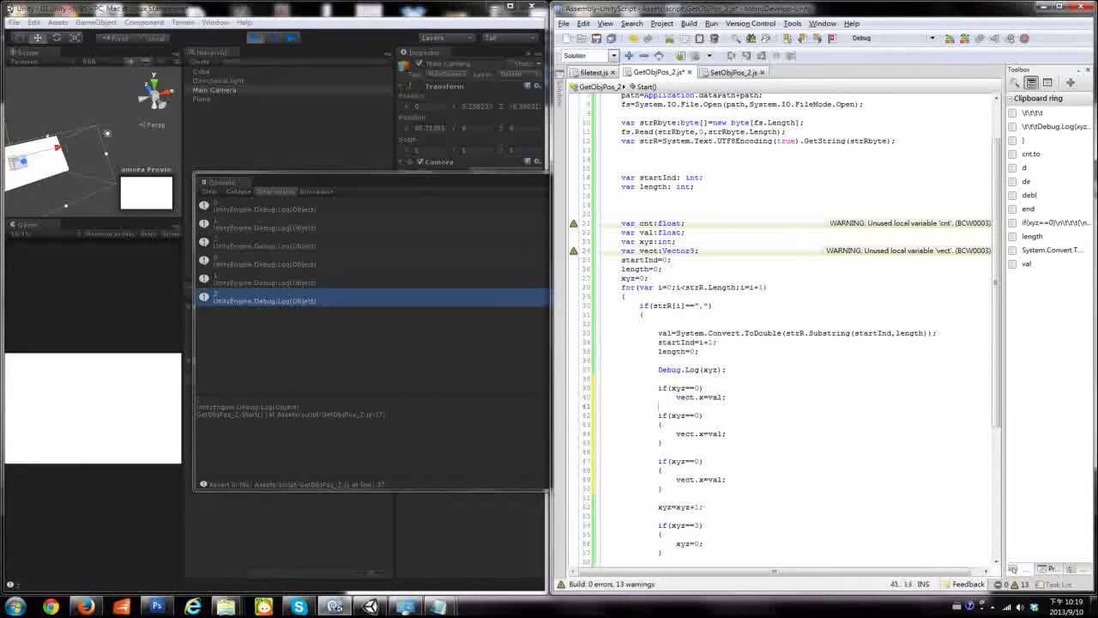
key("BackSpace")
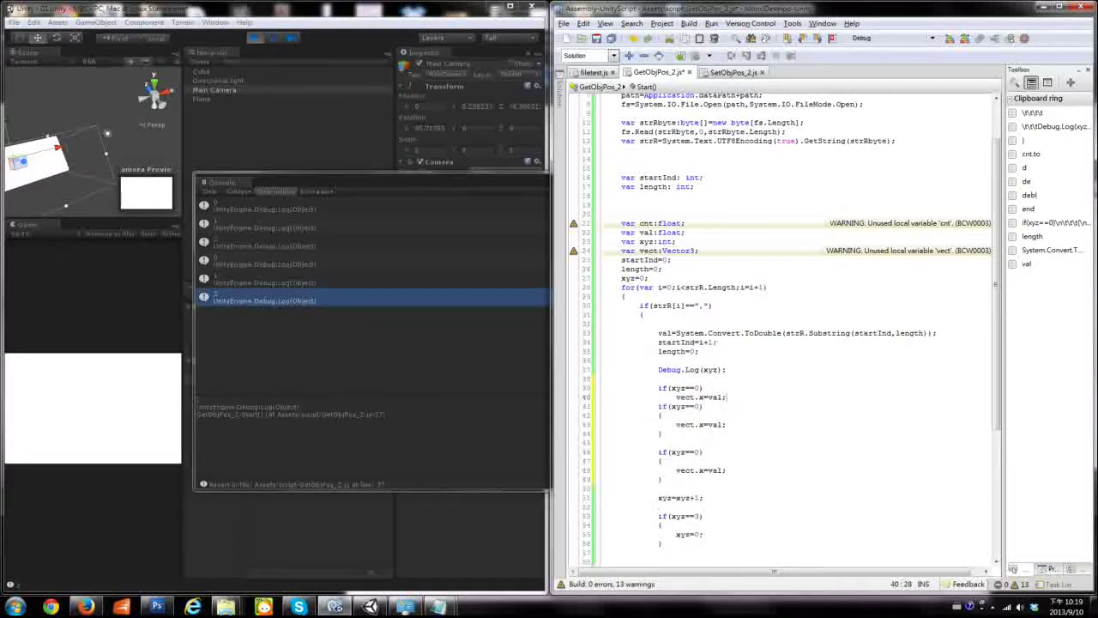
key("Down")
key("BackSpace")
key("Delete")
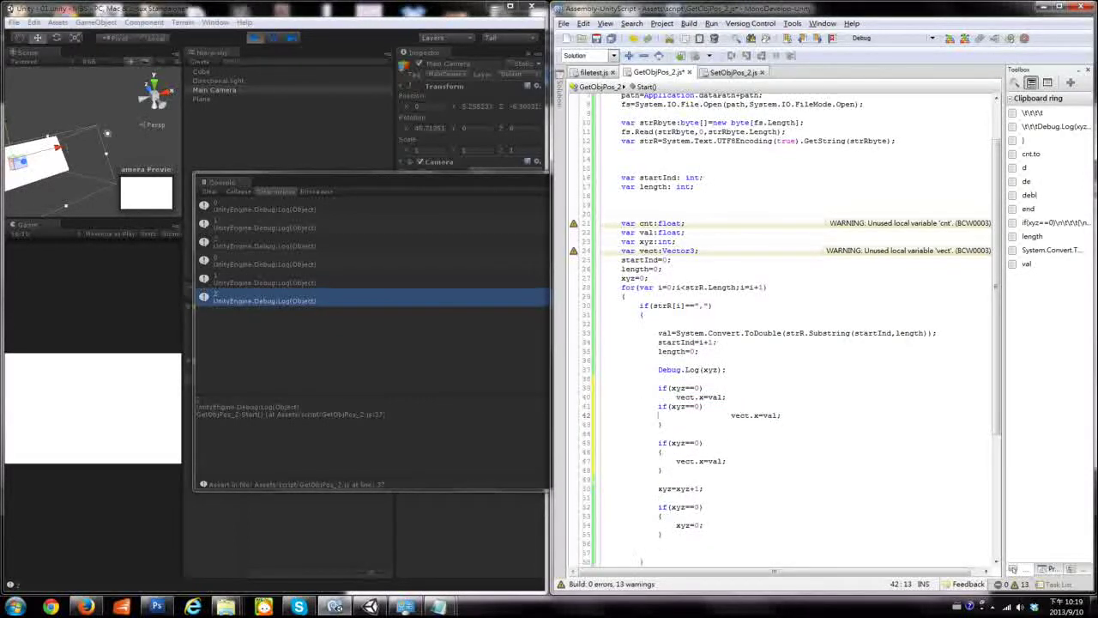
key("Delete")
key("Delete")
Remove the third branch's brace and blank line, and reindent its assignment
key("Down")
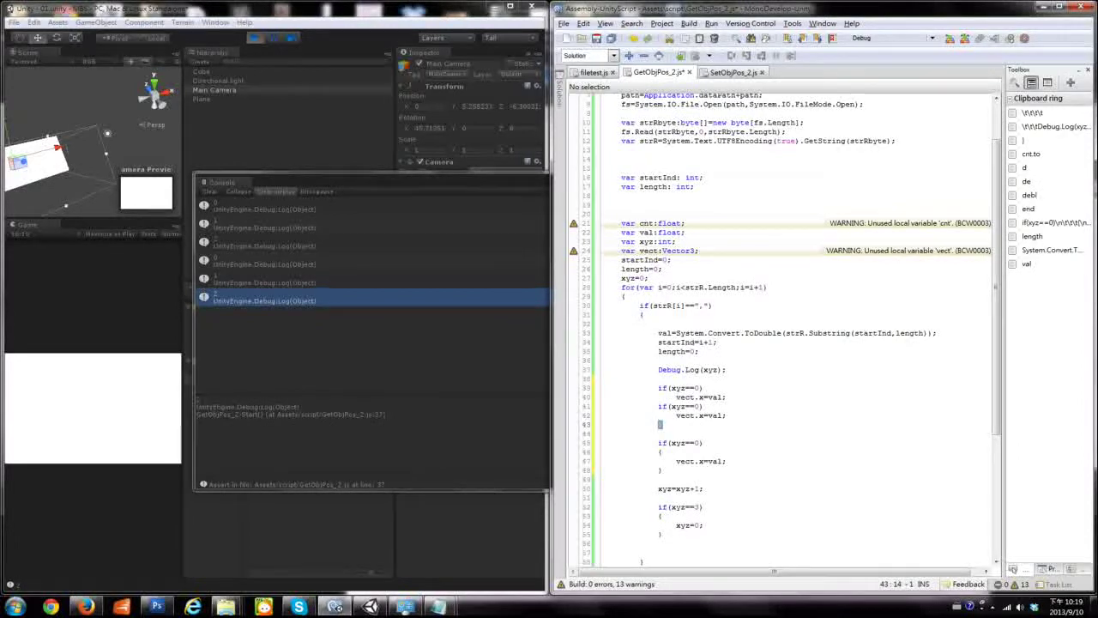
key("Delete")
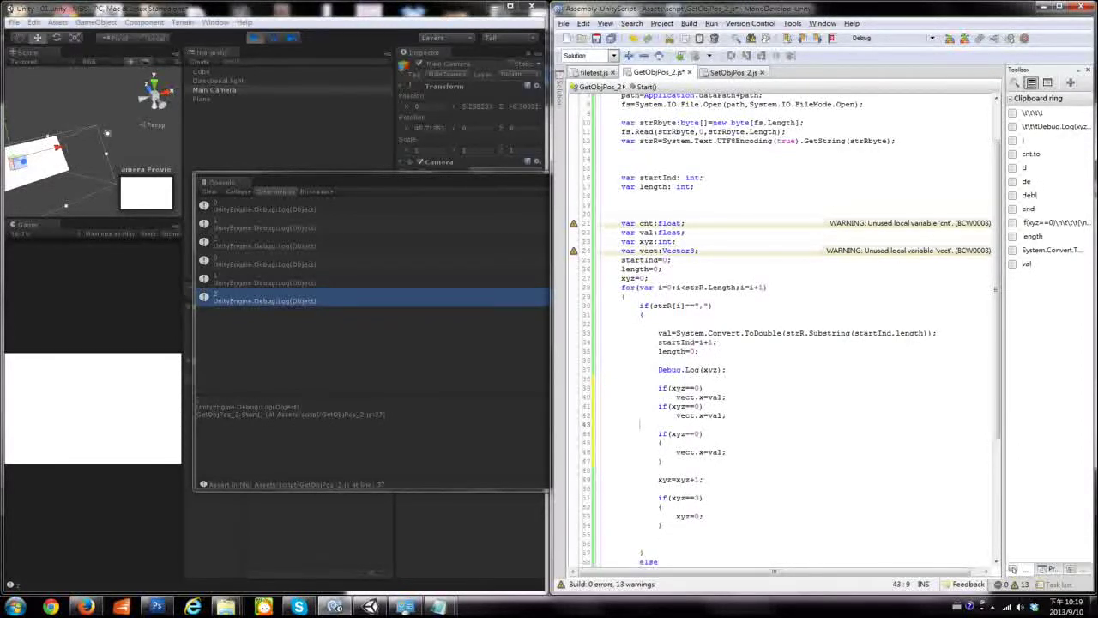
key("Delete")
key("Down")
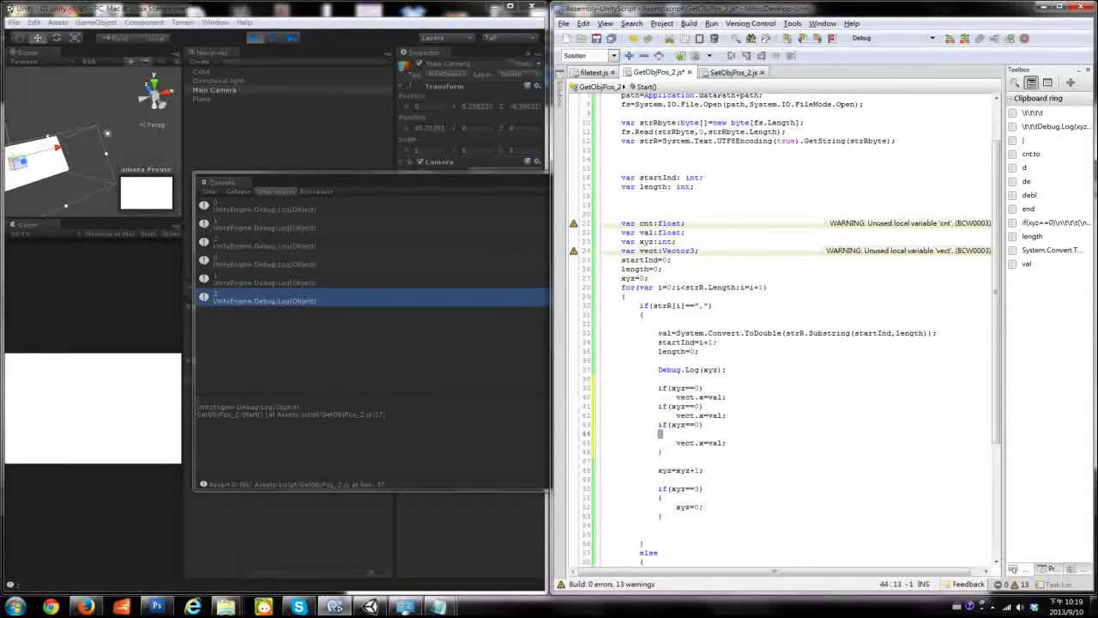
key("Delete")
key("Delete")
key("Delete")
key("Delete")
key("Delete")
key("Delete")
key("Delete")
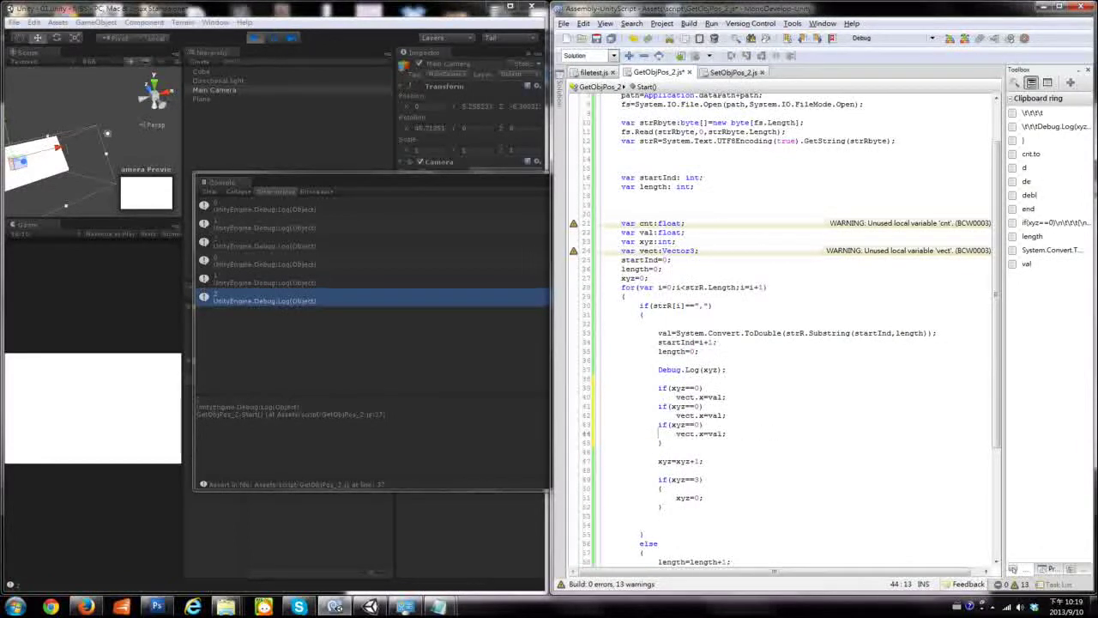
key("Down")
key("shift+Down")
key("Delete")
key("Tab")
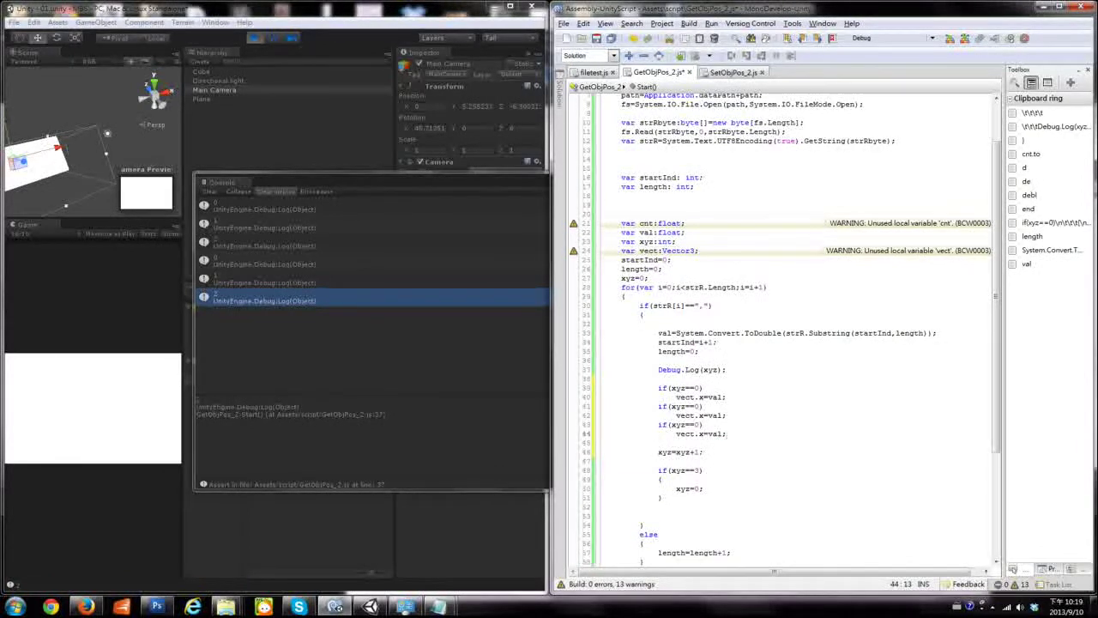
key("Return")
key("Up")
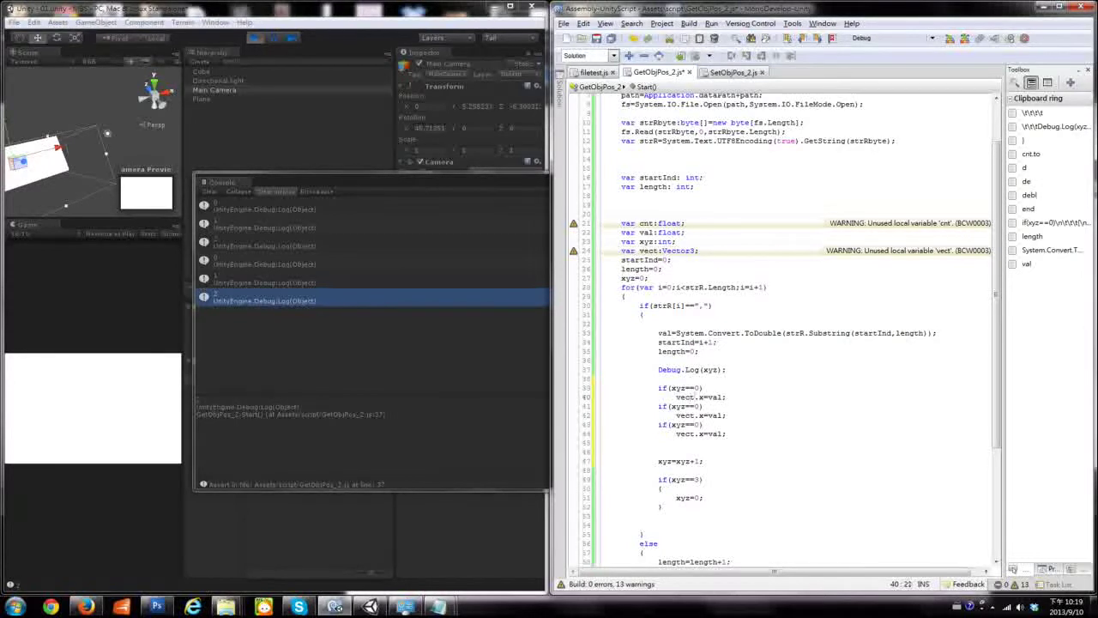
Change the copies to if(xyz==1) vect.y=val and if(xyz==2) vect.z=val; add a line inside if(xyz==3)
key("Down")
type("2")
type("z")
key("Down")
key("ctrl+space")
key("Escape")
left_click(700, 434)
key("BackSpace")
type("z")
left_click(751, 395)
left_click(696, 490)
key("Return")
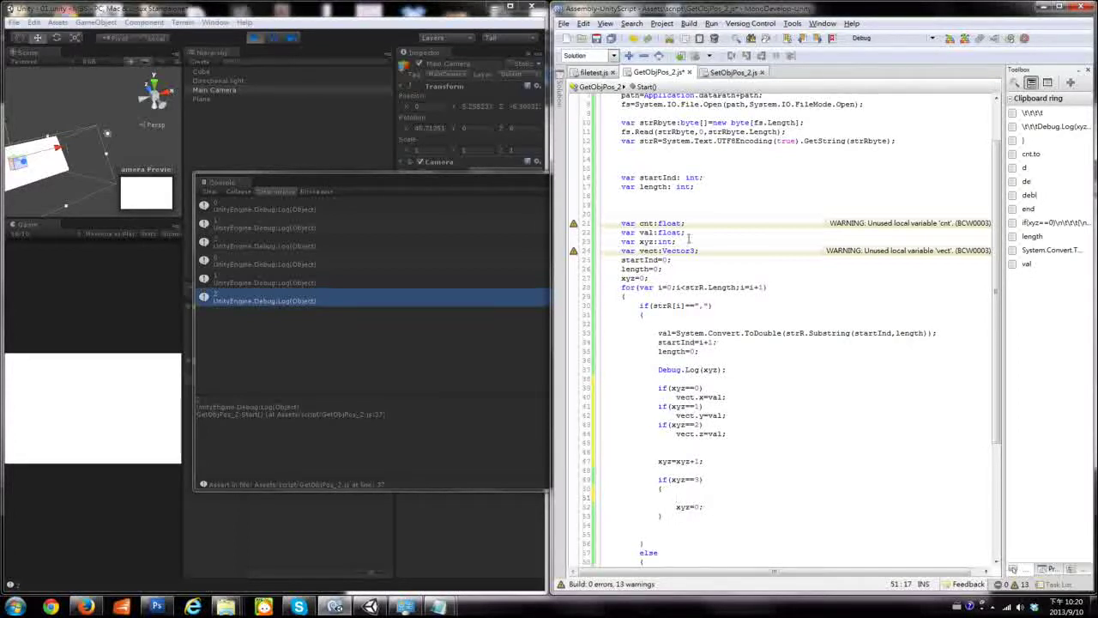
Copy the GameObject.Instantiate line from SetObjPos_2.js into GetObjPos_2.js below vect.z=val
scroll(688, 238, "up", 2)
triple_click(621, 117)
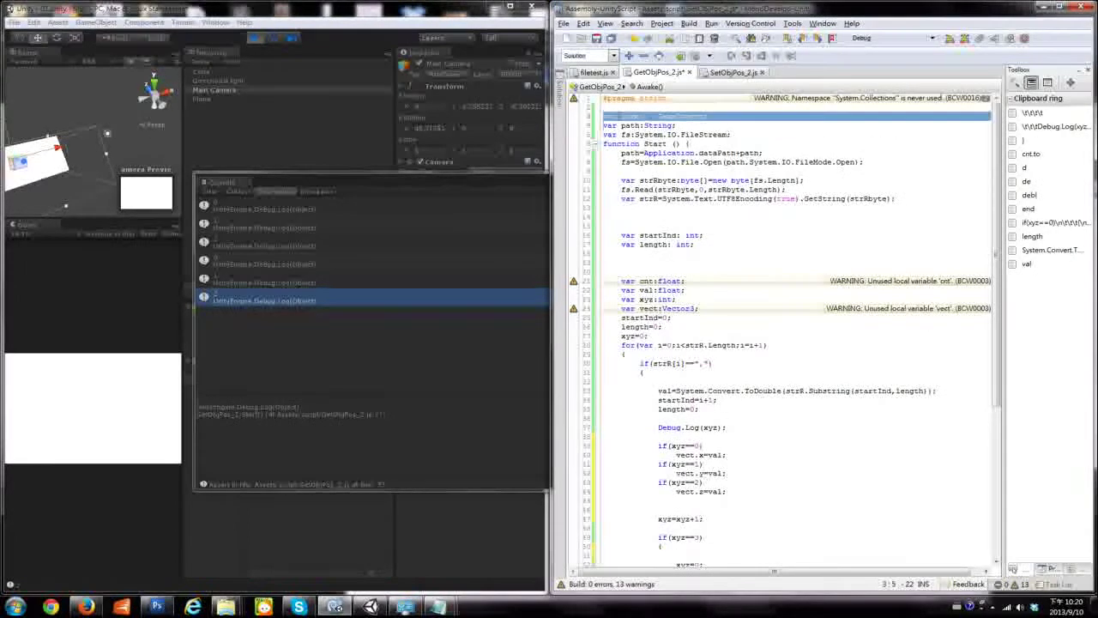
left_click(685, 511)
scroll(684, 511, "down", 8)
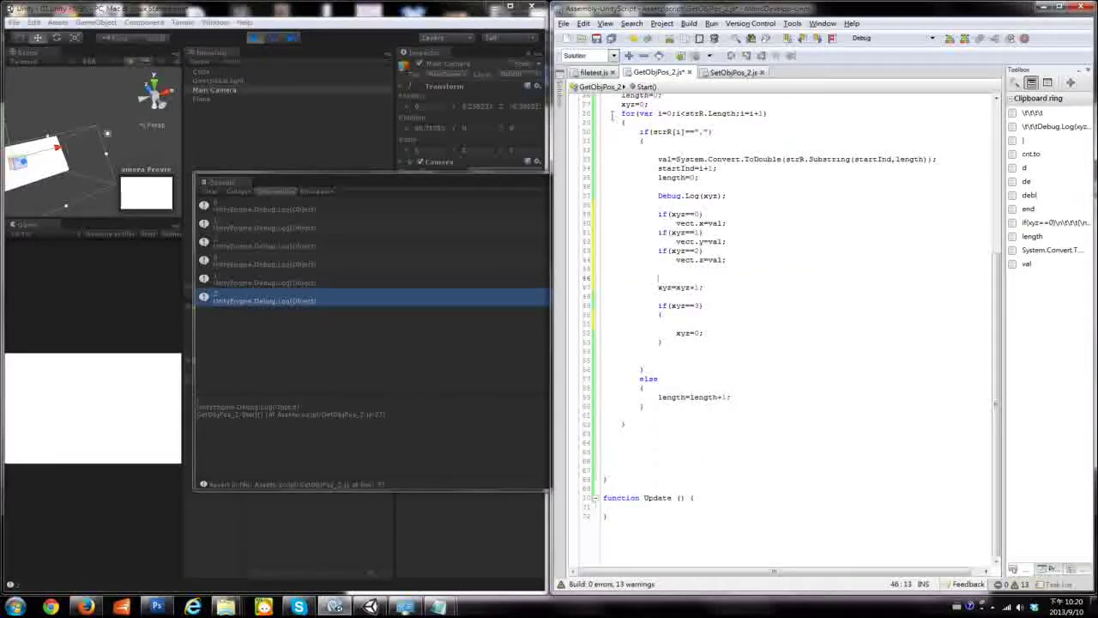
left_click(725, 73)
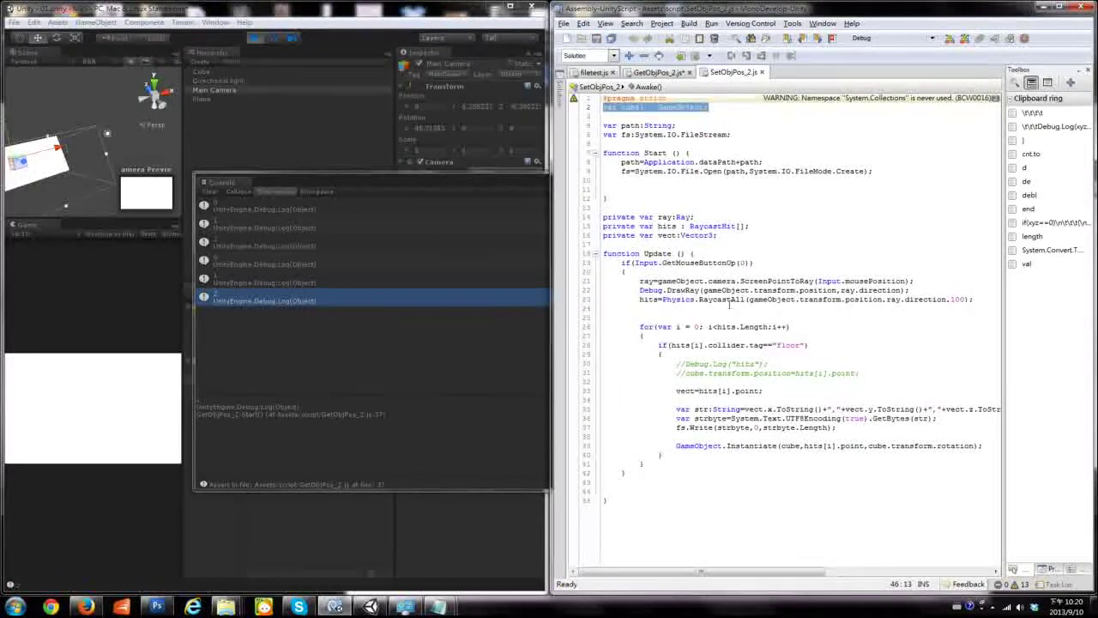
triple_click(742, 448)
key("ctrl+c")
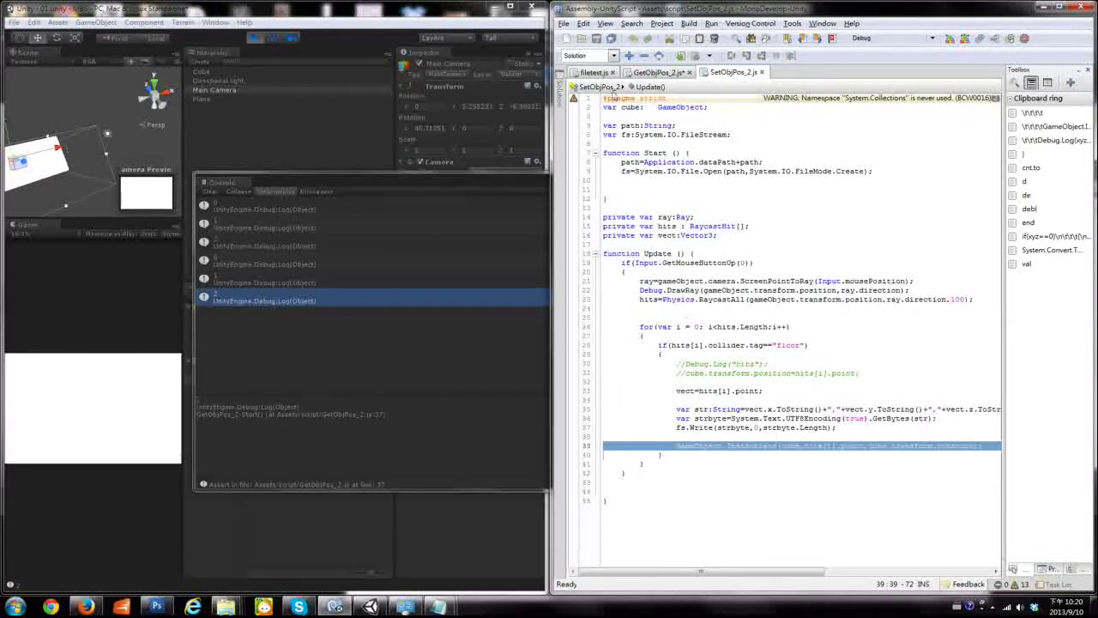
left_click(599, 73)
left_click(687, 438)
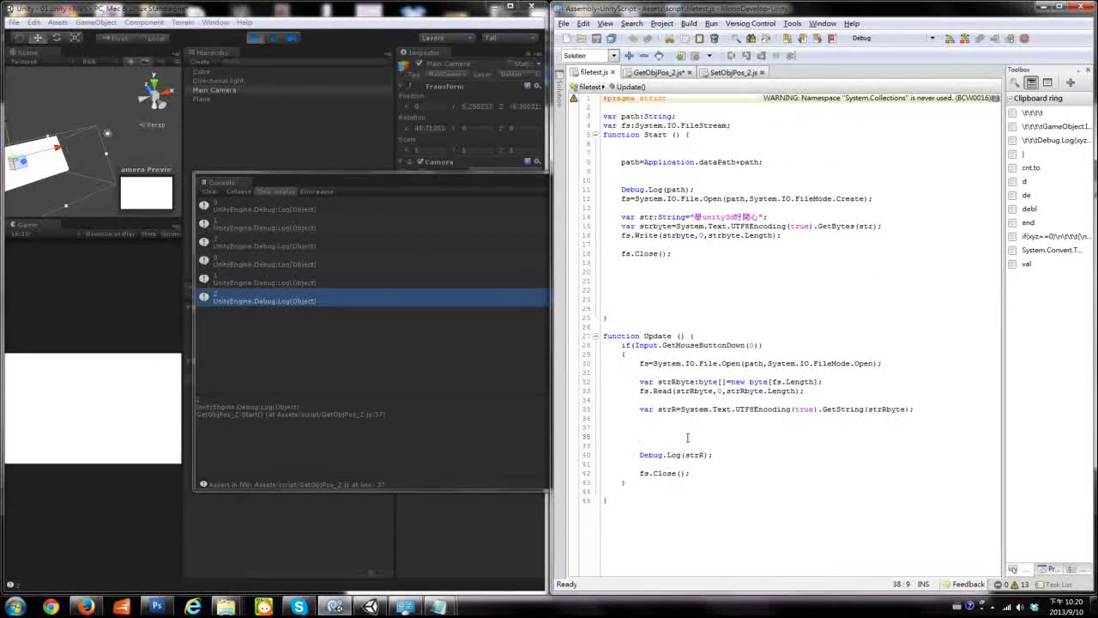
left_click(652, 73)
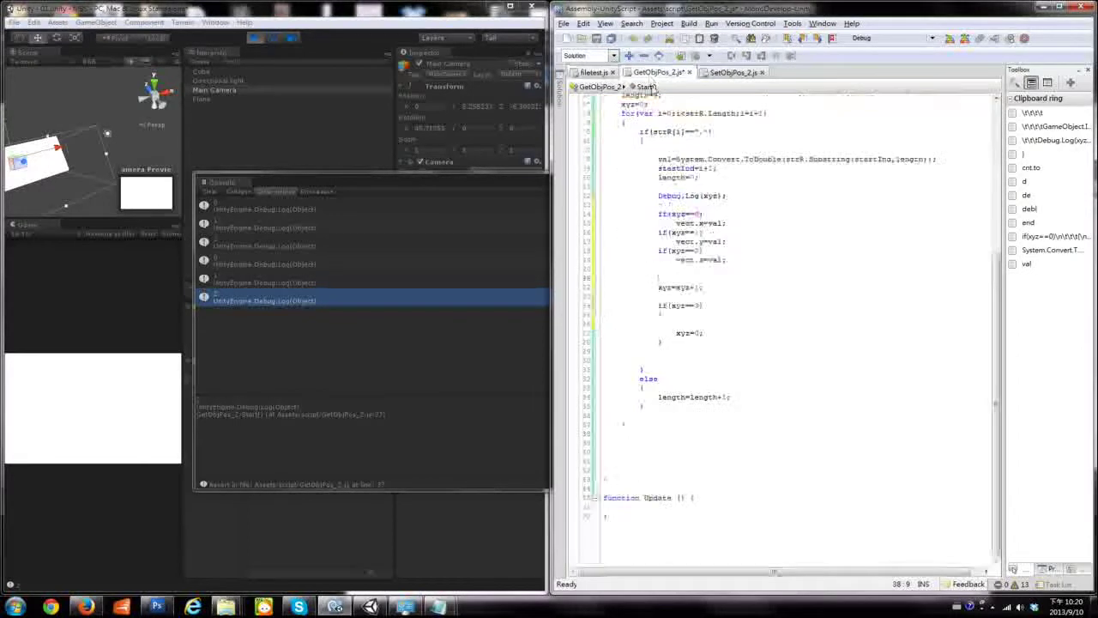
left_click(678, 369)
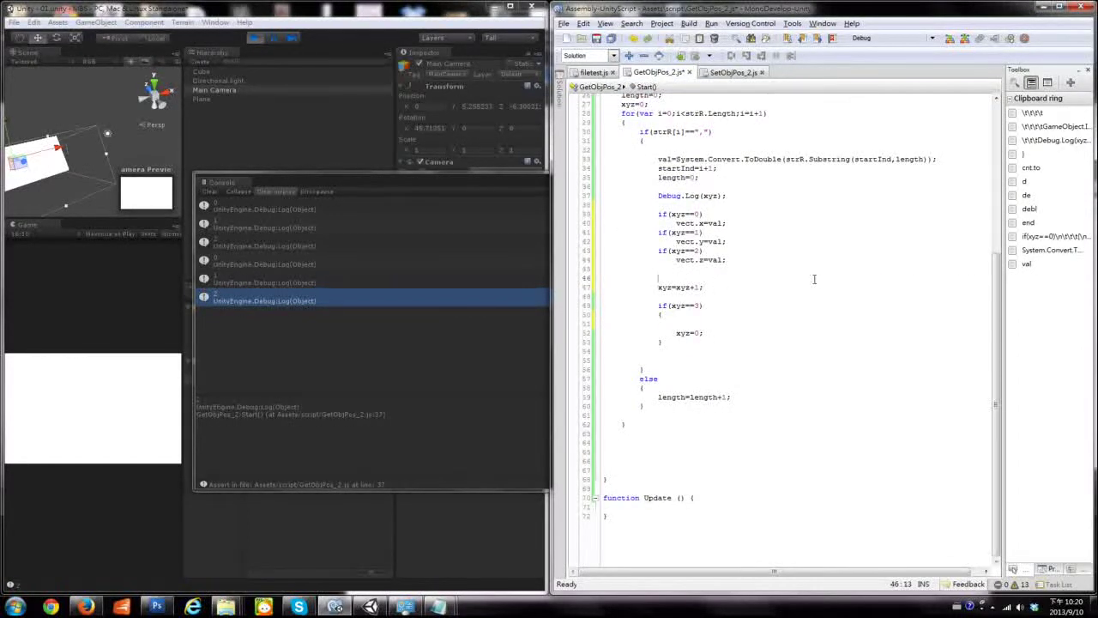
key("ctrl+v")
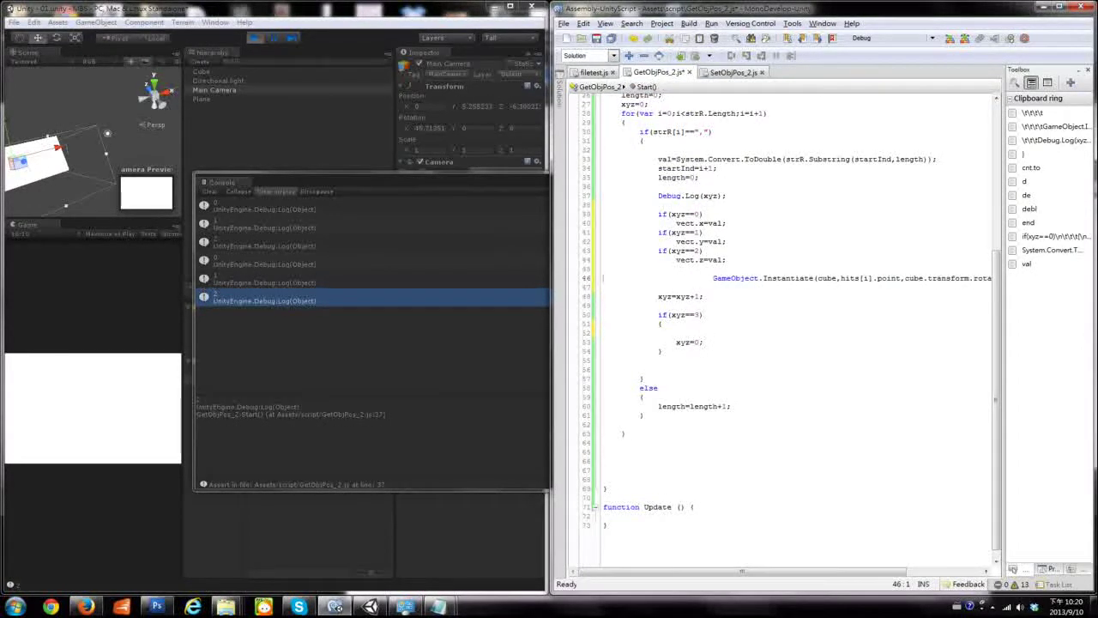
key("shift+Tab")
key("shift+Tab")
key("shift+Tab")
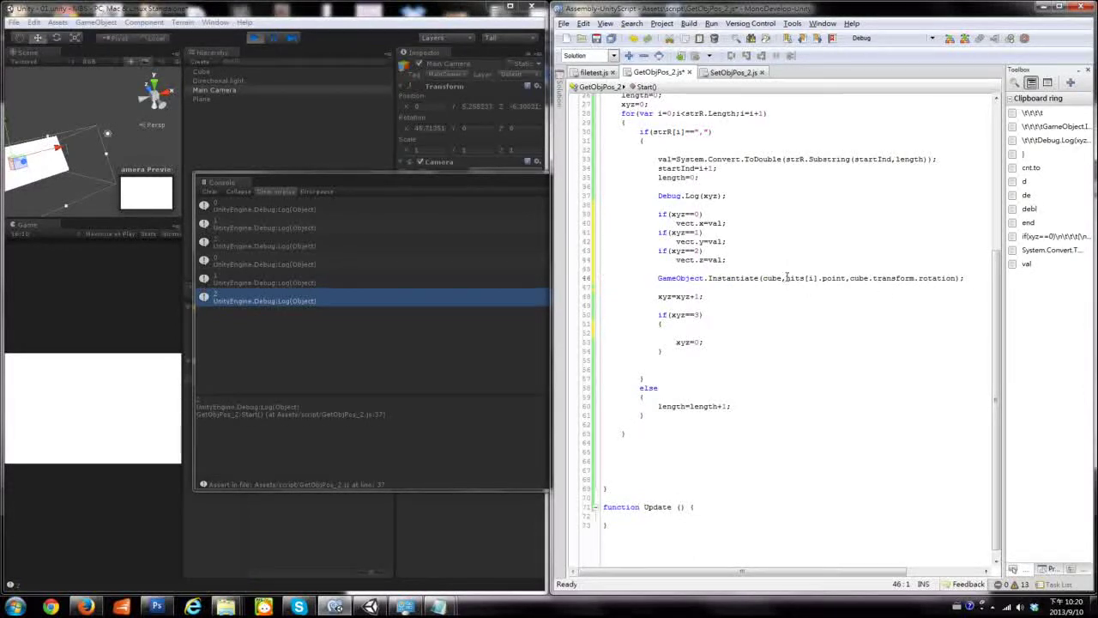
Replace hits[i].point with vect, giving Instantiate(cube, vect, cube.transform.rotation)
left_click_drag(786, 278, 847, 277)
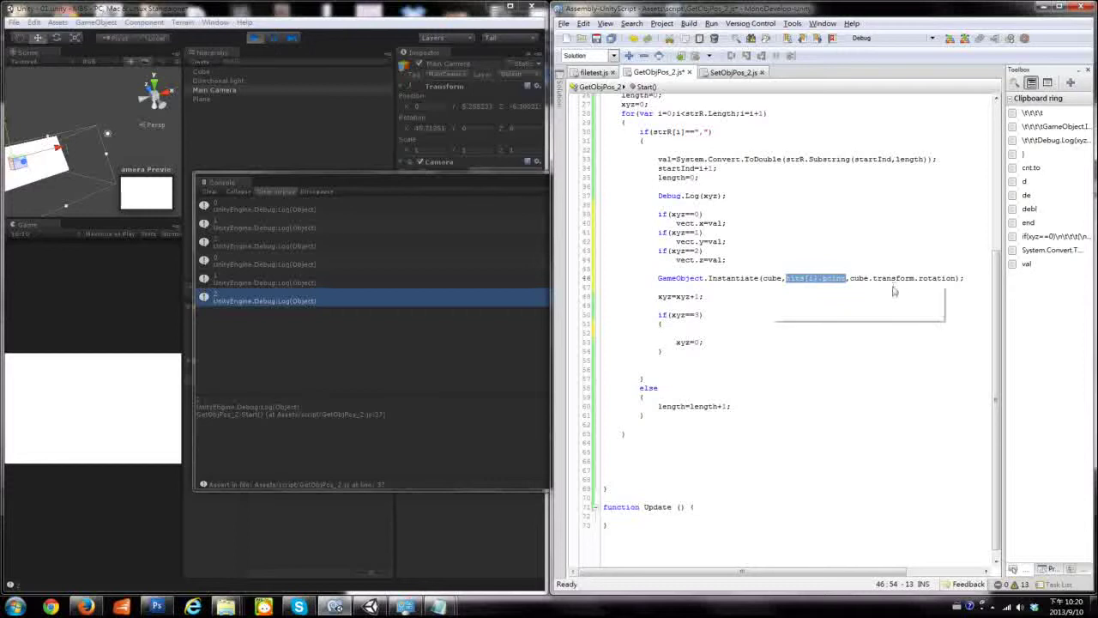
type("VE")
key("BackSpace")
key("BackSpace")
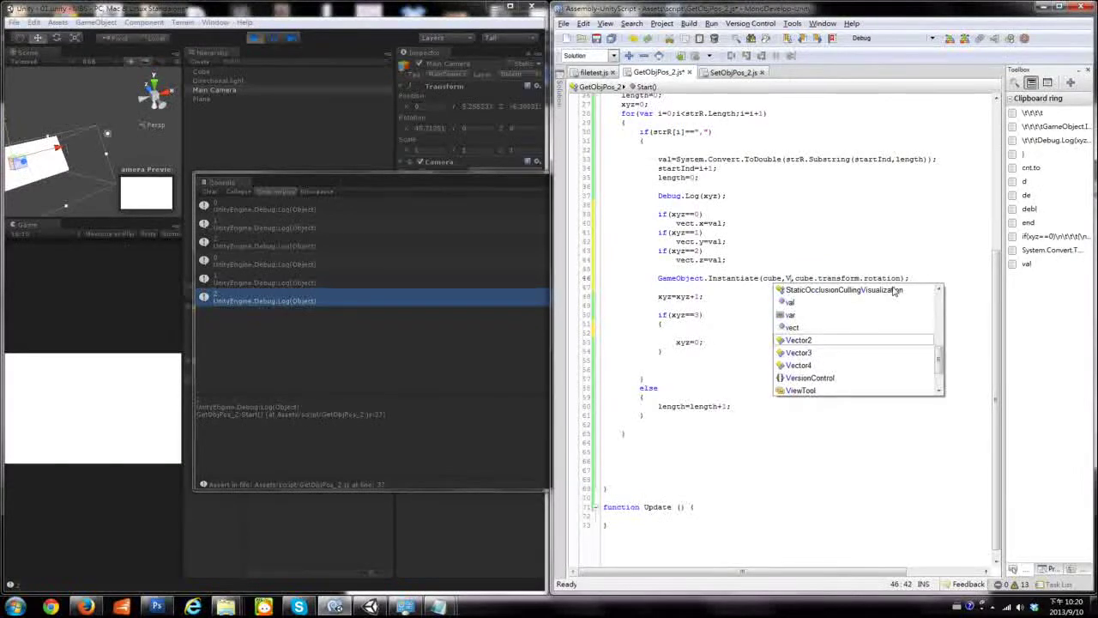
type("vect")
left_click(892, 288)
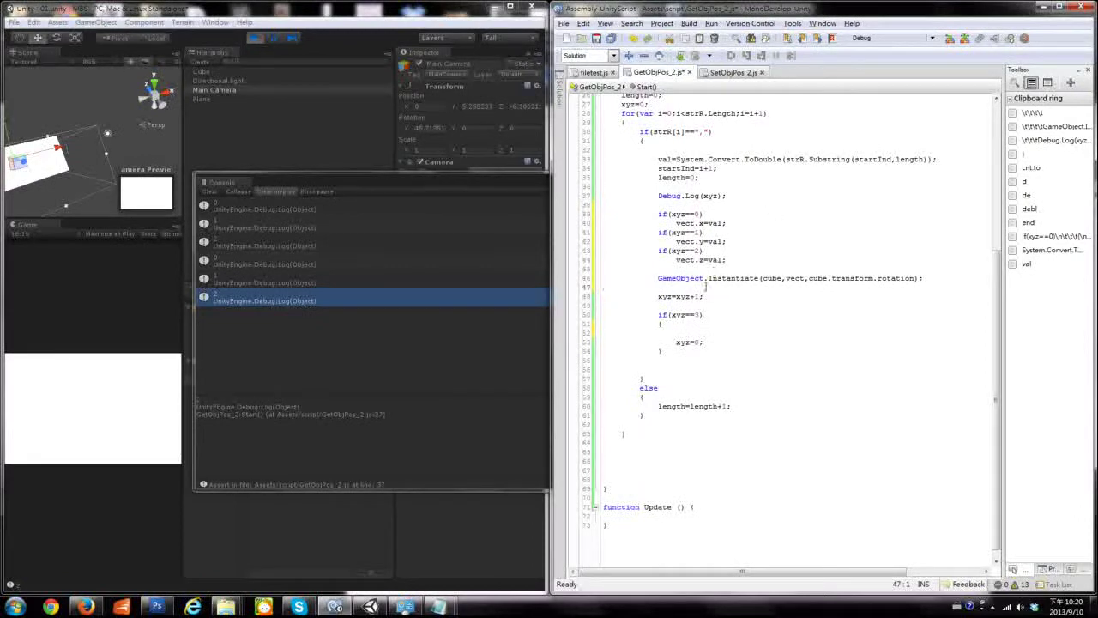
double_click(768, 278)
scroll(808, 330, "up", 6)
scroll(808, 330, "up", 2)
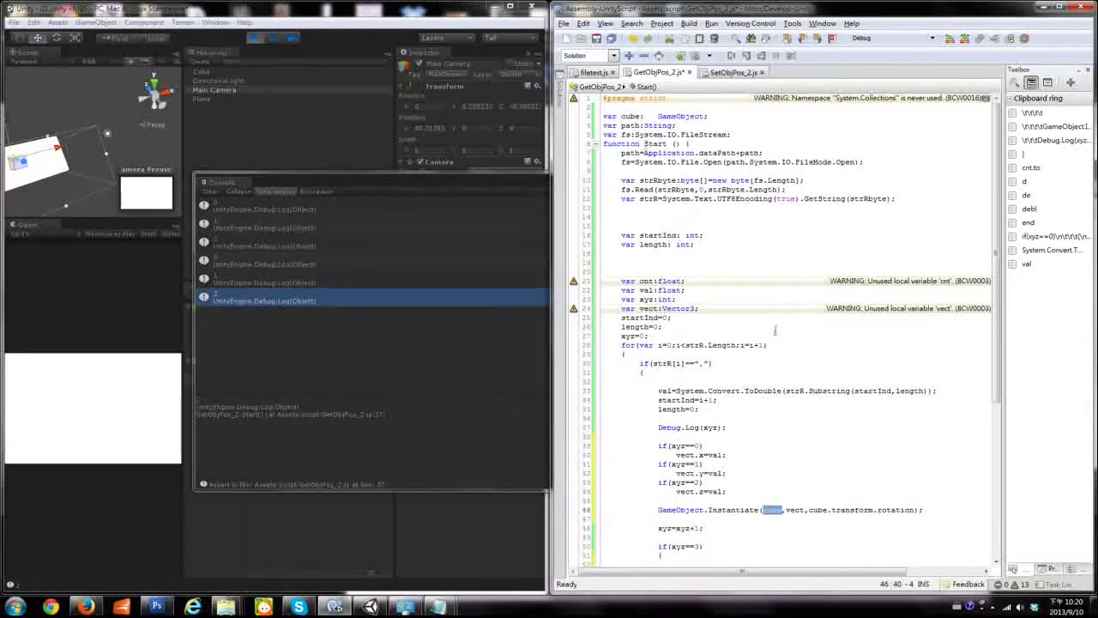
scroll(806, 364, "down", 5)
left_click(804, 359)
double_click(795, 359)
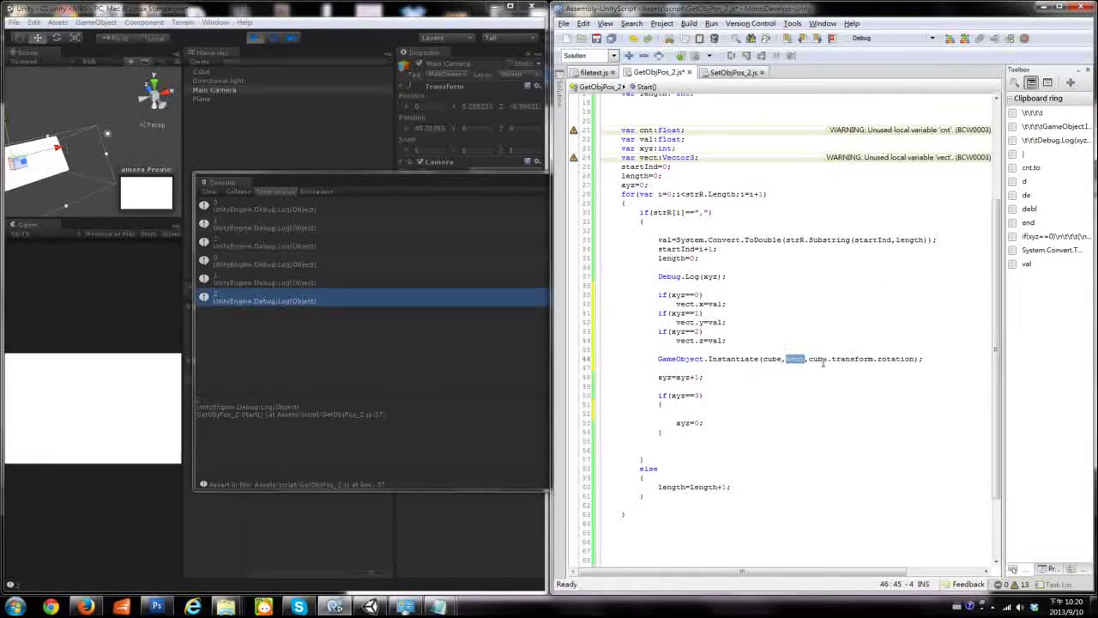
left_click(810, 360)
left_click_drag(810, 360, 916, 358)
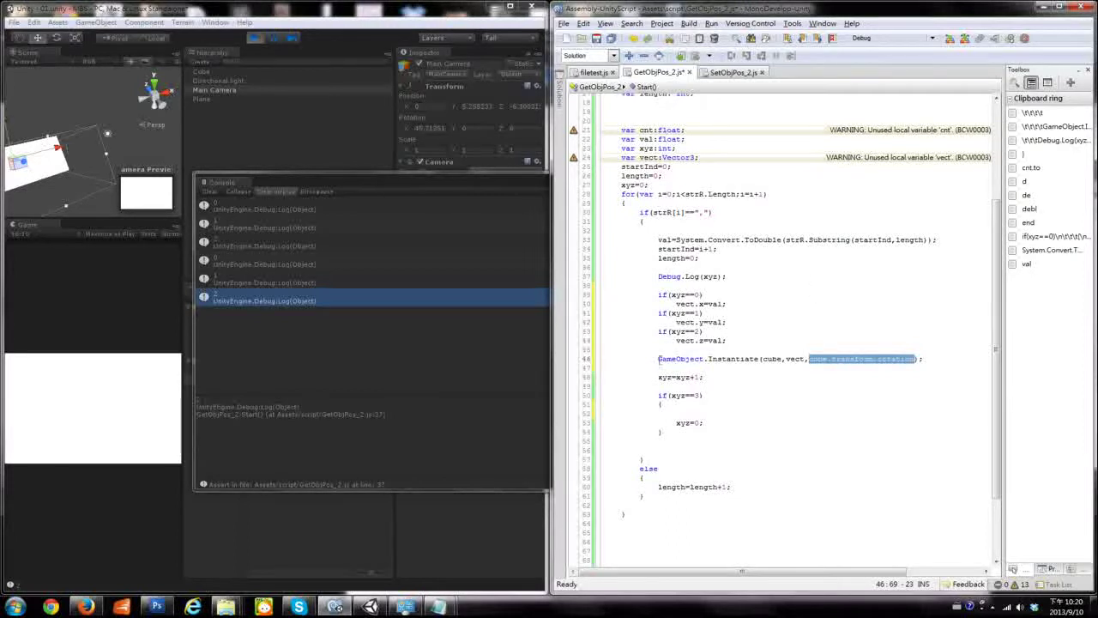
Move the Instantiate statement into the if(xyz==3) block and save GetObjPos_2.js
left_click_drag(659, 359, 923, 358)
key("ctrl+x")
left_click(712, 416)
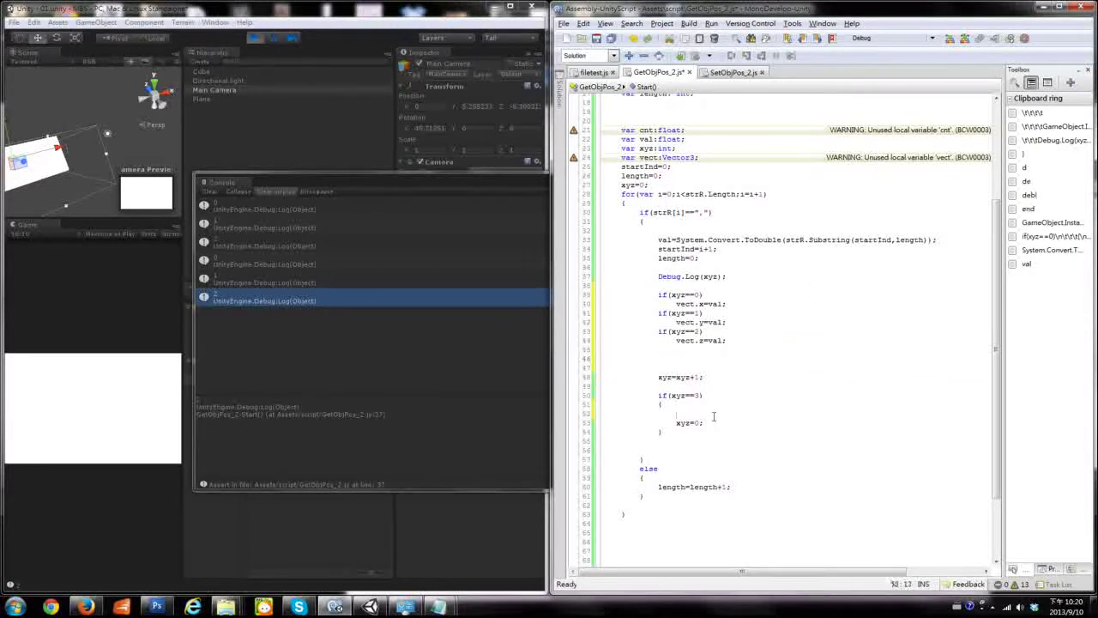
key("ctrl+v")
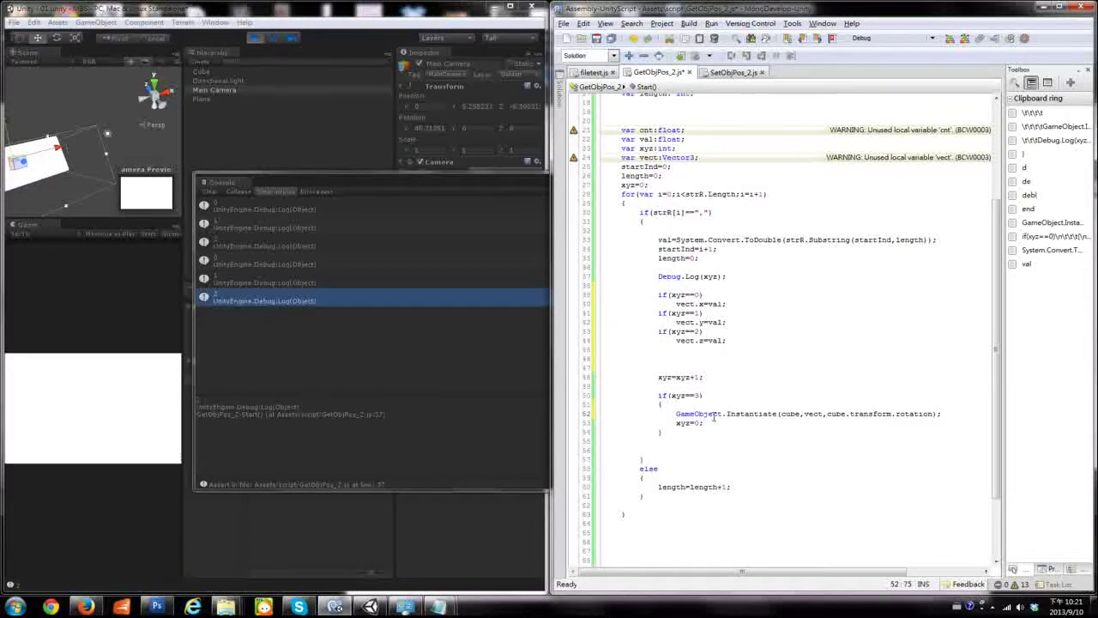
left_click(964, 37)
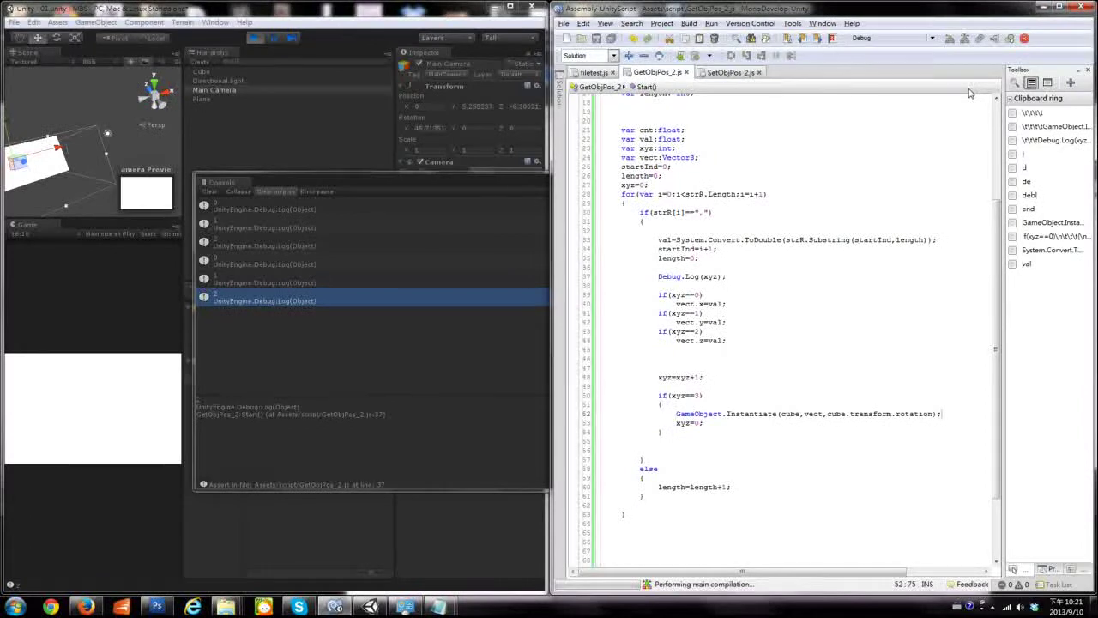
Bring Unity forward, move the Console off the Game and Project panels, and maximize the editor
left_click(254, 38)
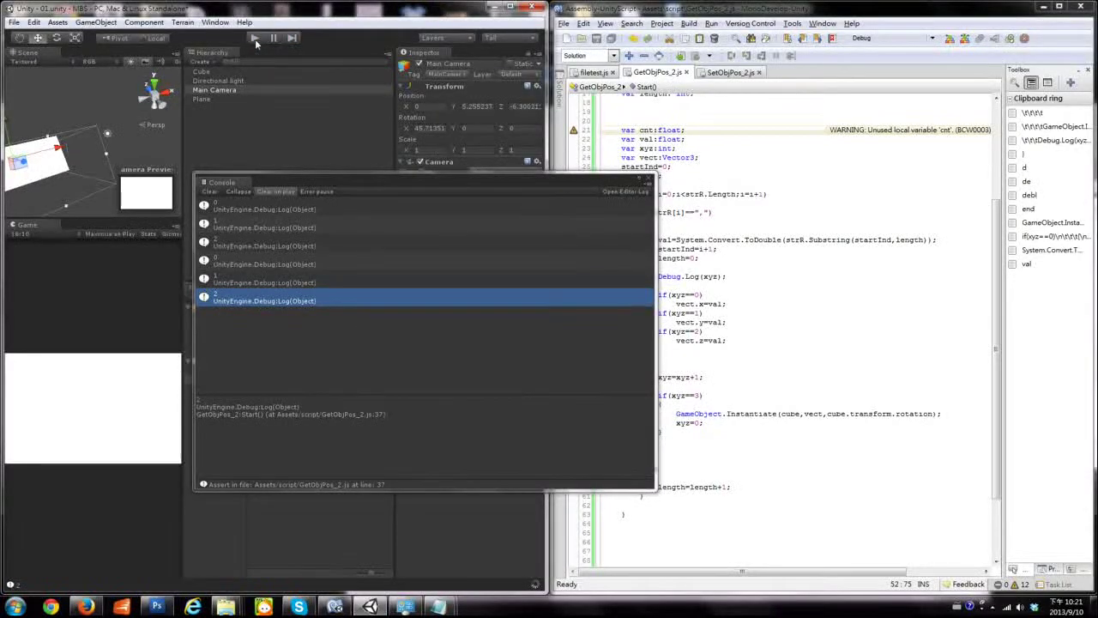
left_click_drag(426, 15, 612, 15)
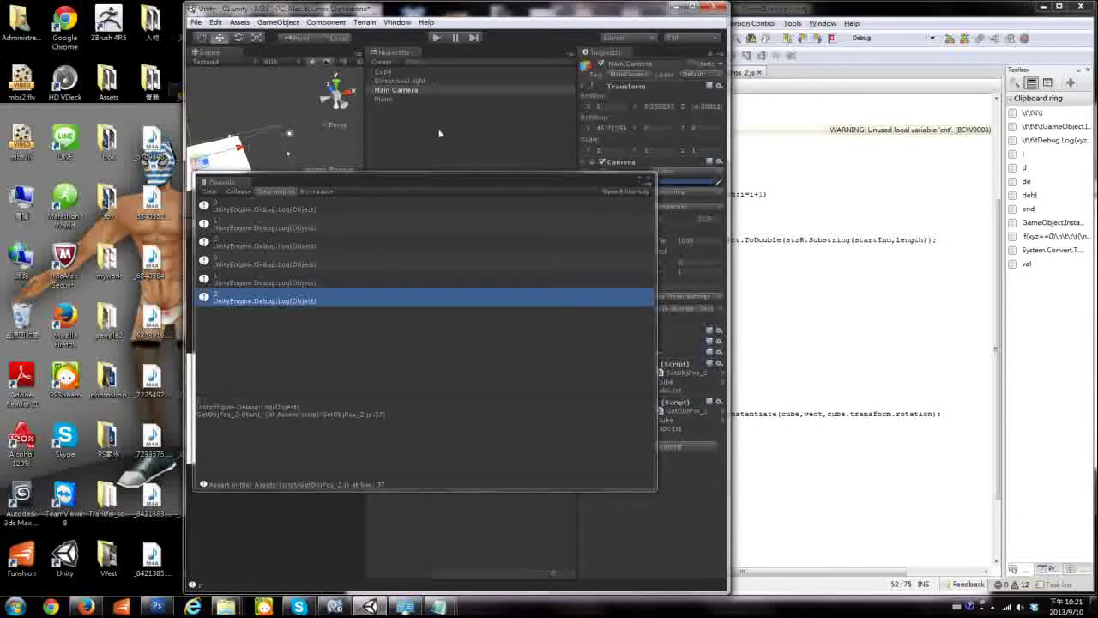
left_click_drag(486, 180, 820, 347)
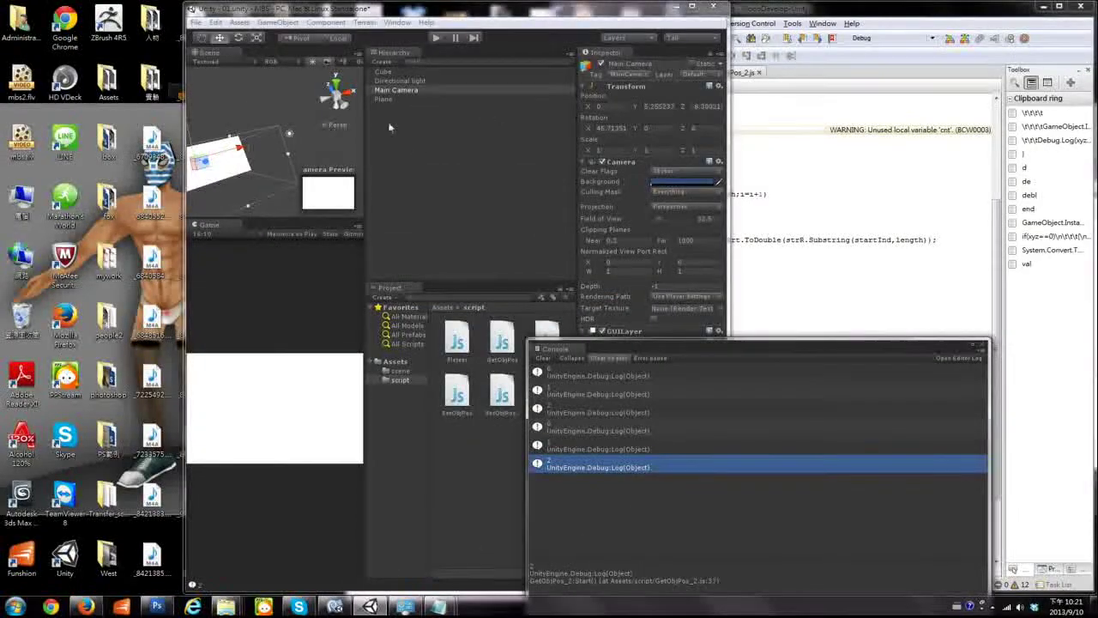
key("super+Up")
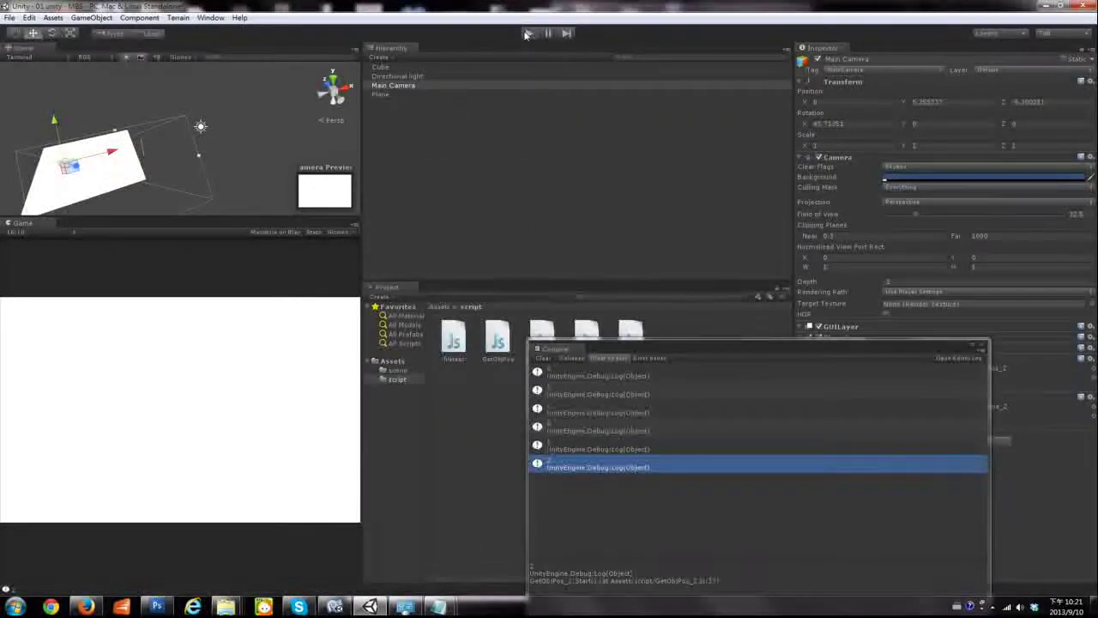
Run, stop and rerun the scene, closing the console, so cubes spawn from abc.txt
left_click(527, 34)
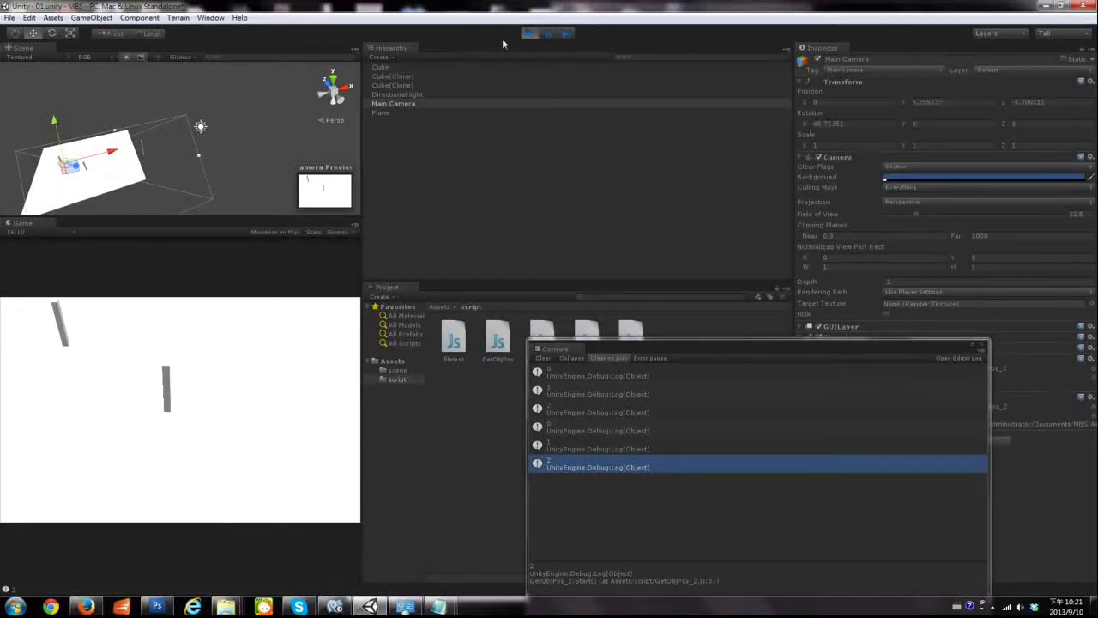
left_click(526, 33)
left_click(984, 346)
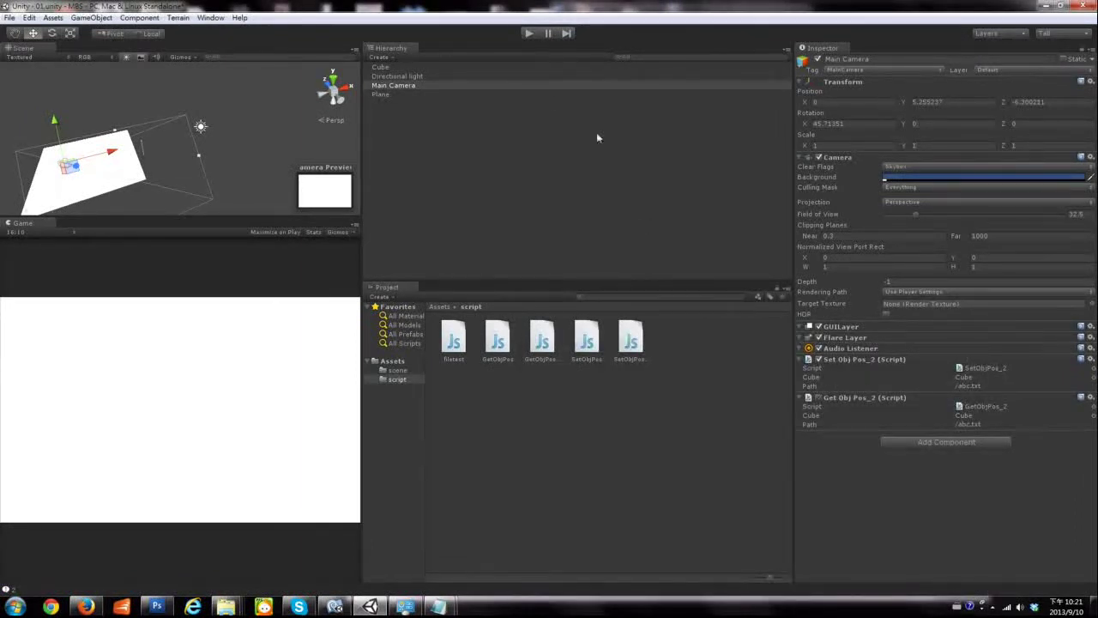
key("ctrl+p")
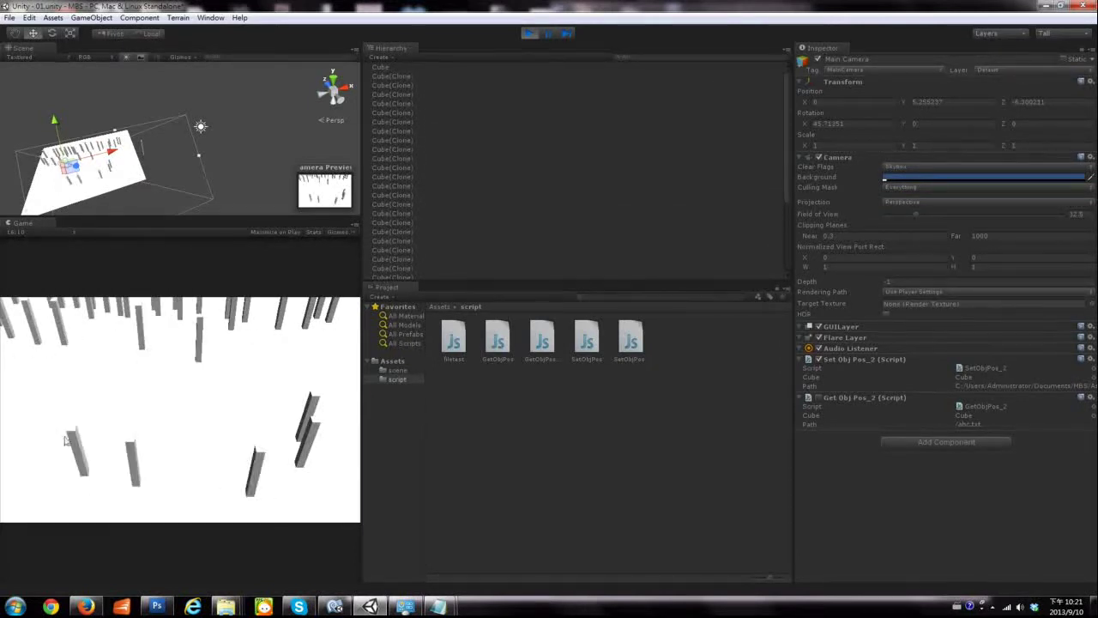
left_click(528, 34)
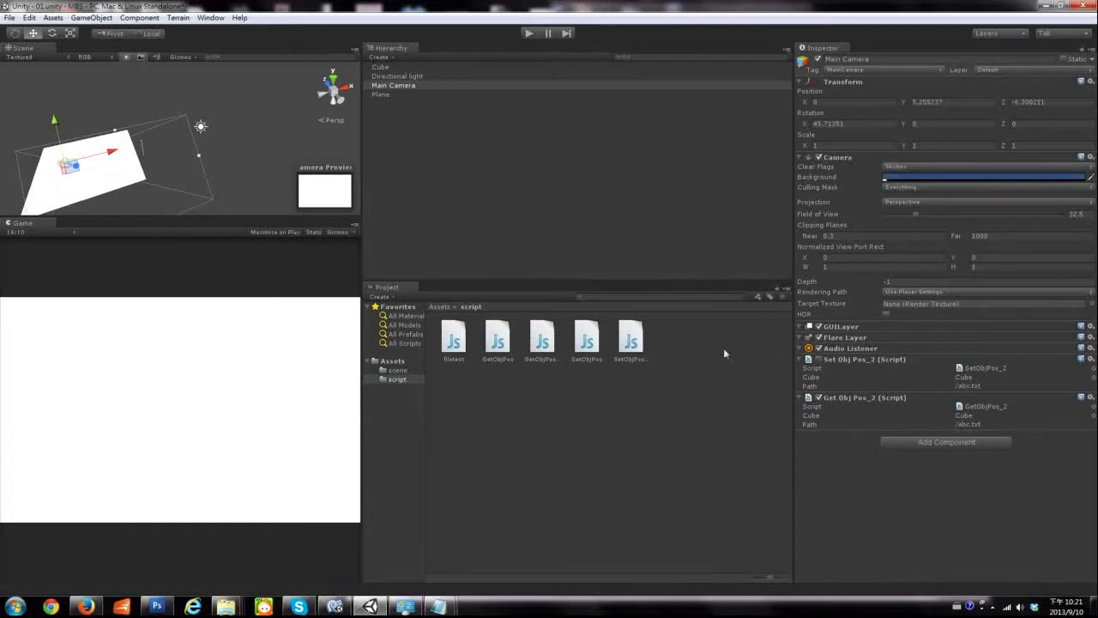
left_click(527, 35)
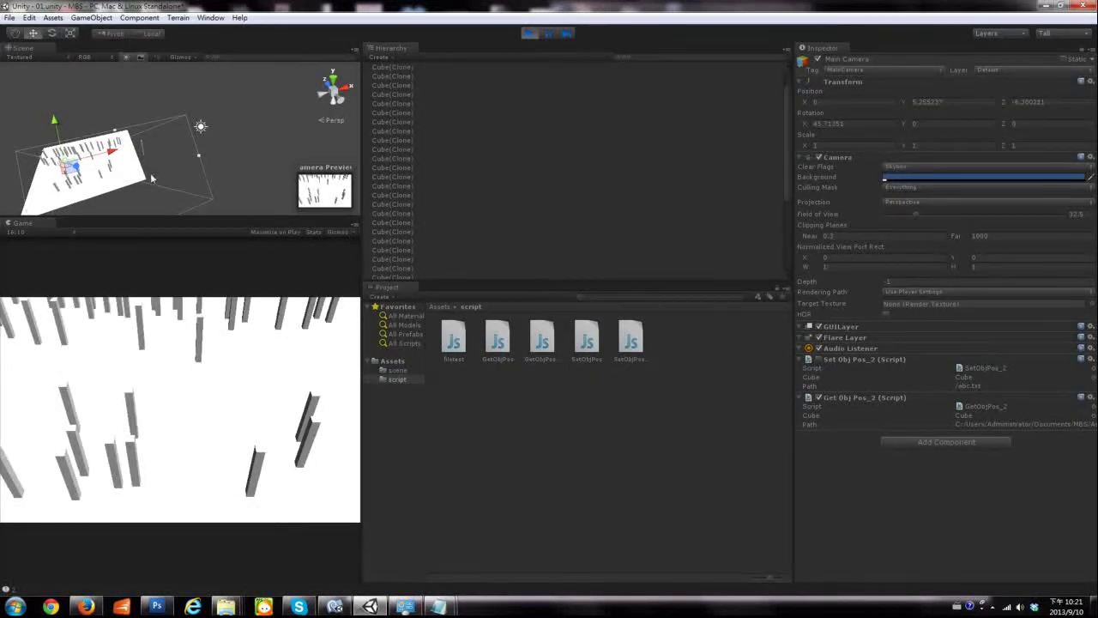
Enlarge the Scene view panel and orbit it to a low side angle over the cubes
mouse_move(173, 148)
middle_mouse_down()
mouse_move(223, 142)
mouse_move(212, 139)
middle_mouse_up()
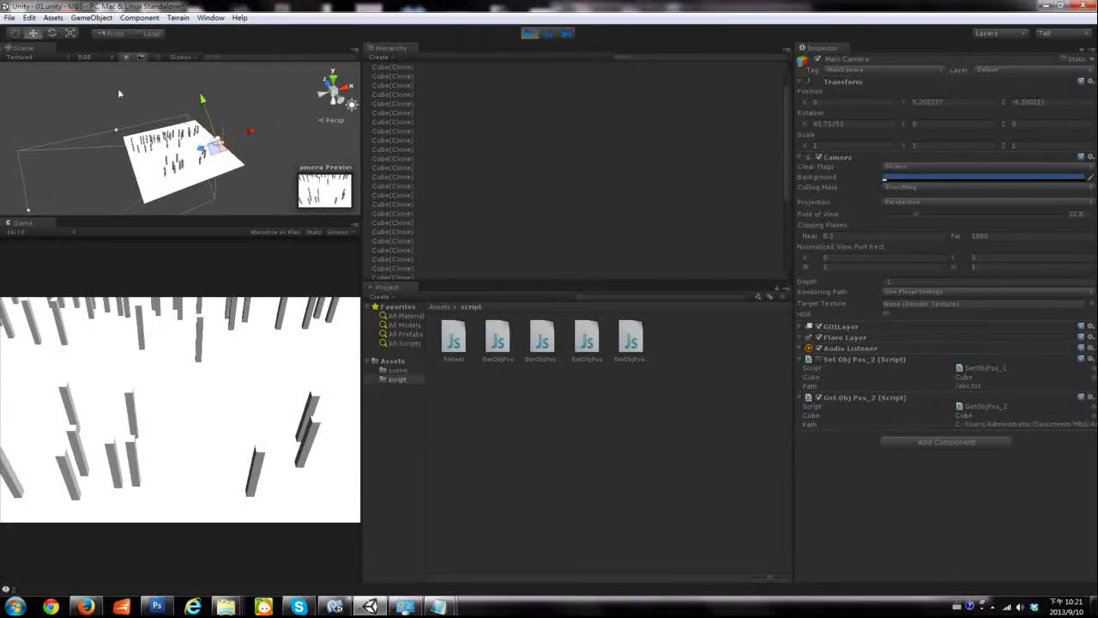
left_click_drag(360, 124, 694, 124)
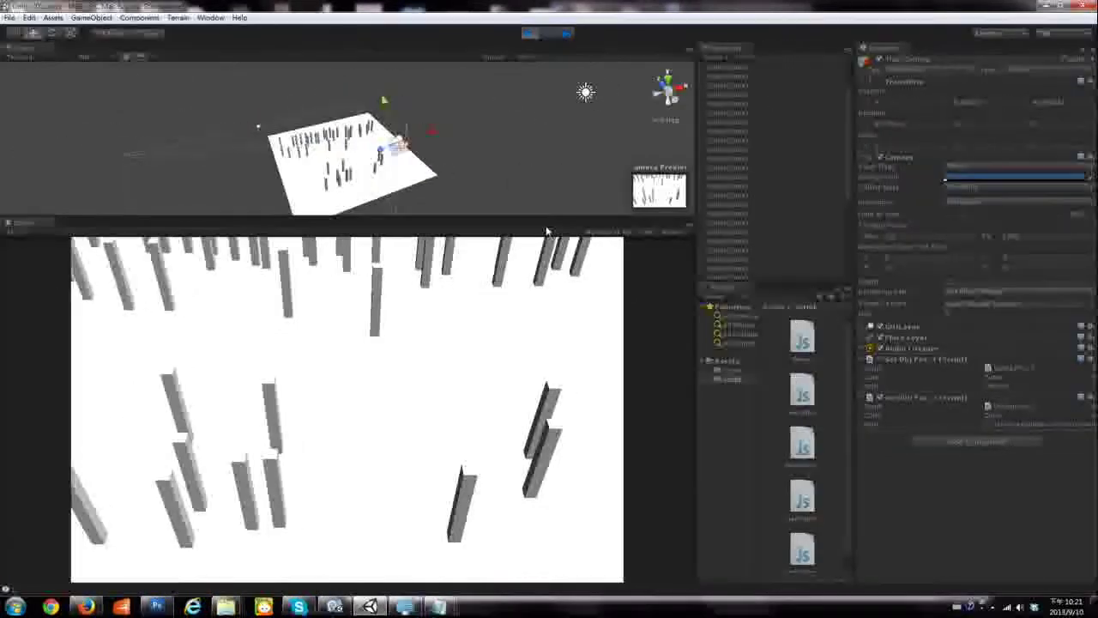
left_click_drag(180, 221, 180, 429)
mouse_move(21, 397)
left_mouse_down("alt")
mouse_move(506, 241)
mouse_move(252, 347)
mouse_move(177, 311)
mouse_move(681, 312)
mouse_move(337, 354)
mouse_move(368, 403)
left_mouse_up("alt")
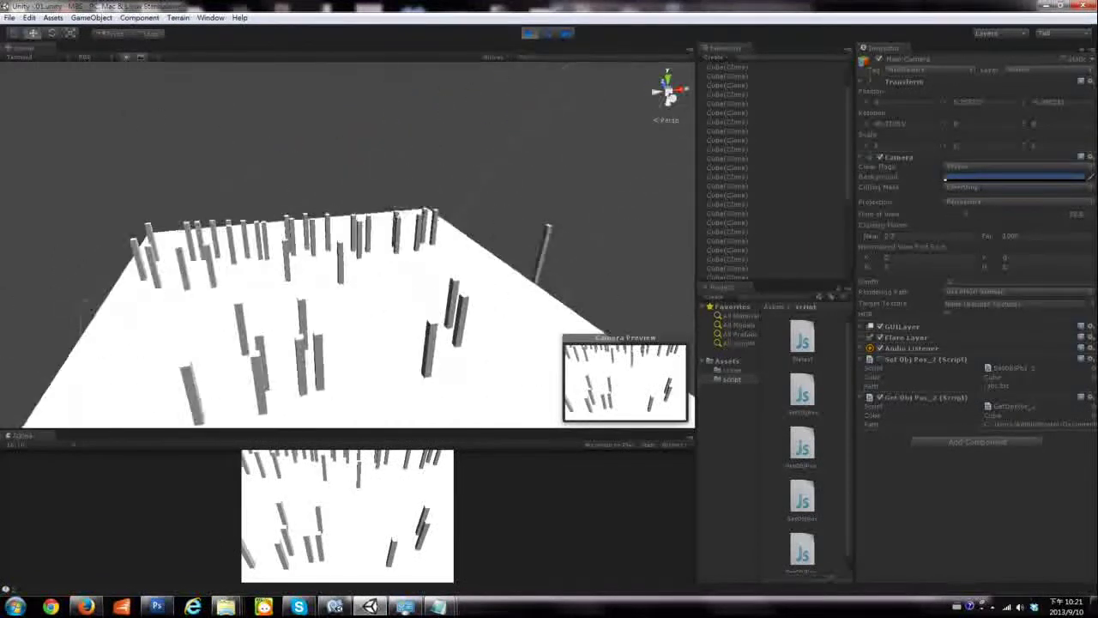
Close the open Notepad windows and reopen abc.txt from the Assets folder
key("alt+Tab")
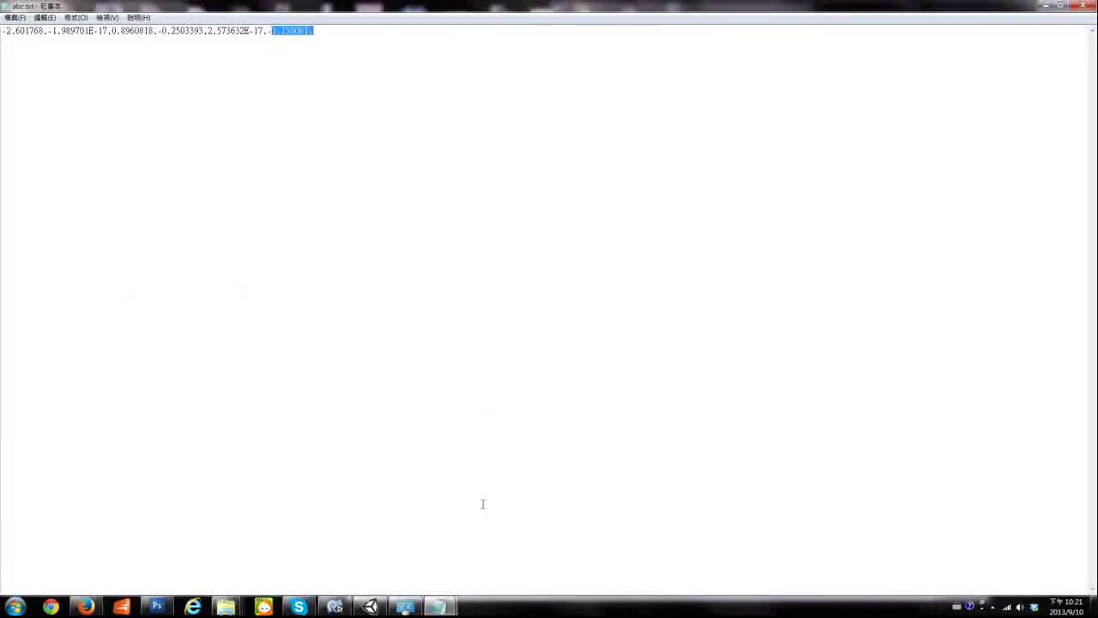
right_click(439, 606)
left_click(433, 575)
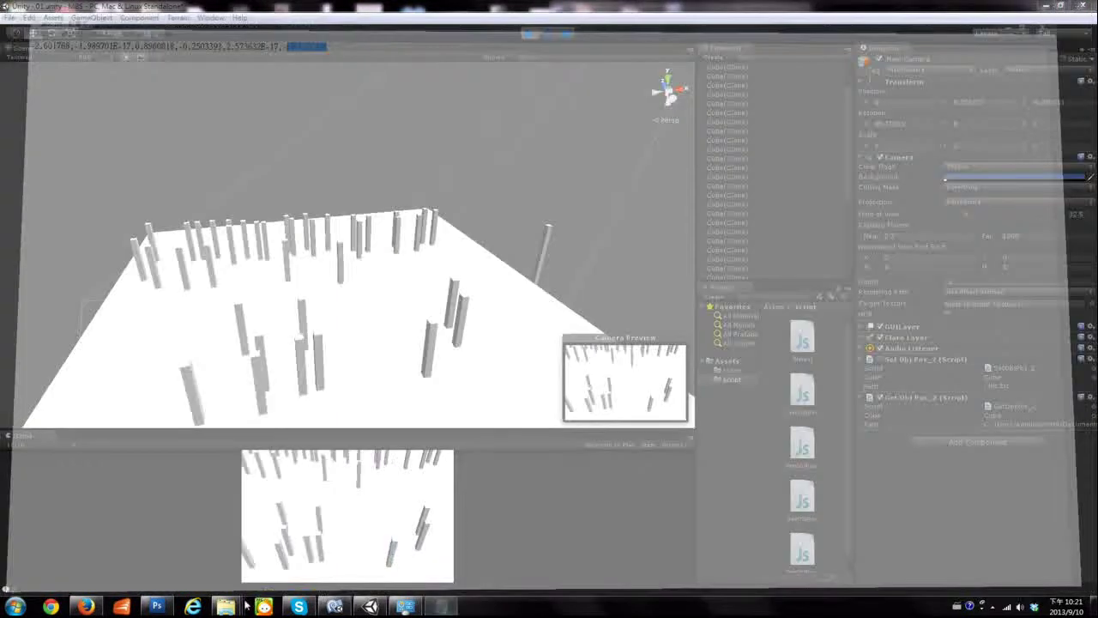
mouse_move(226, 605)
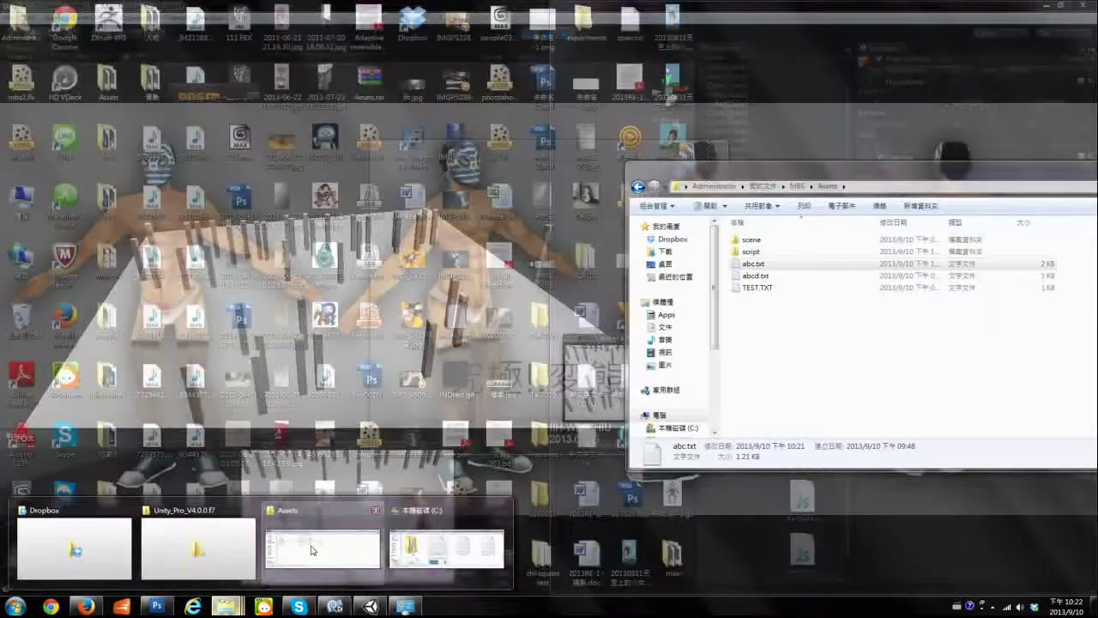
left_click(301, 551)
double_click(749, 268)
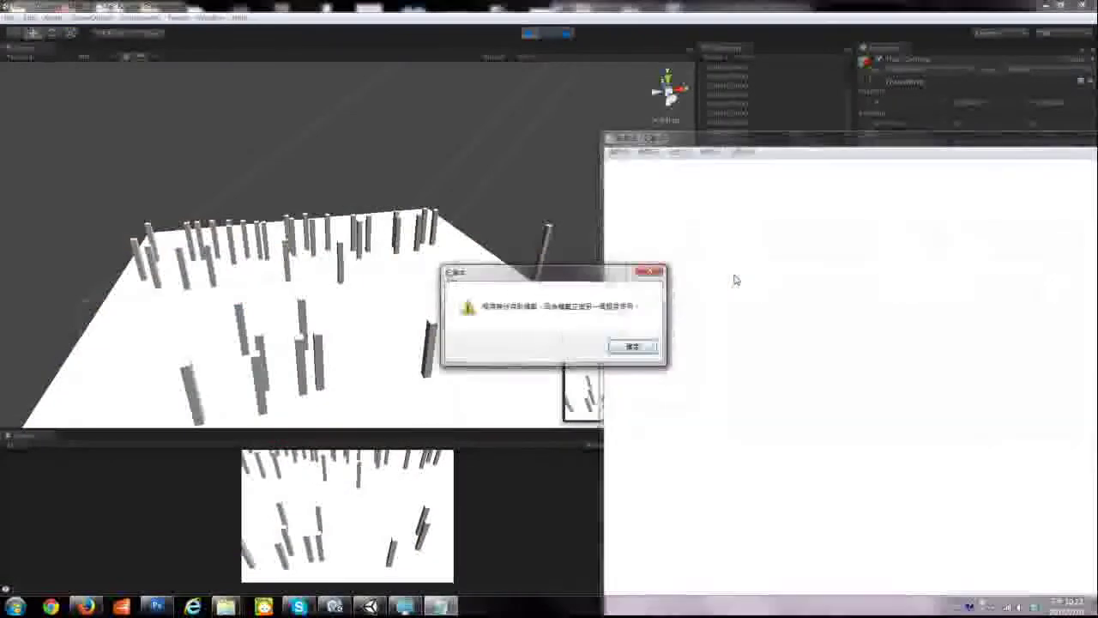
left_click(632, 346)
Stop playback in Unity, then inspect the coordinate values in abc.txt before returning to Unity
left_click(530, 34)
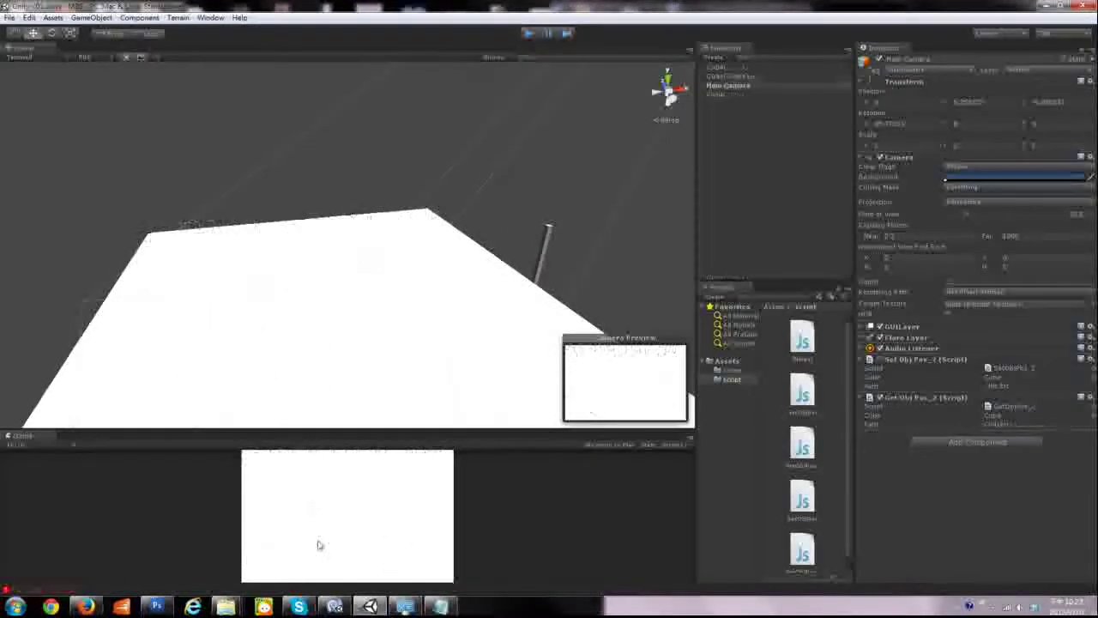
mouse_move(226, 606)
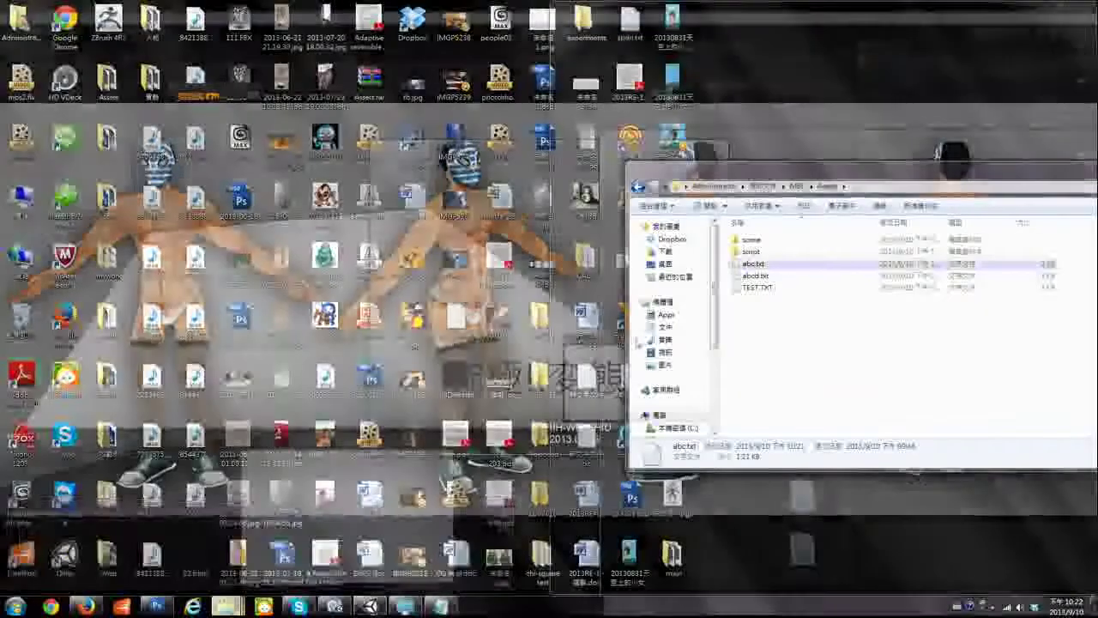
left_click(337, 568)
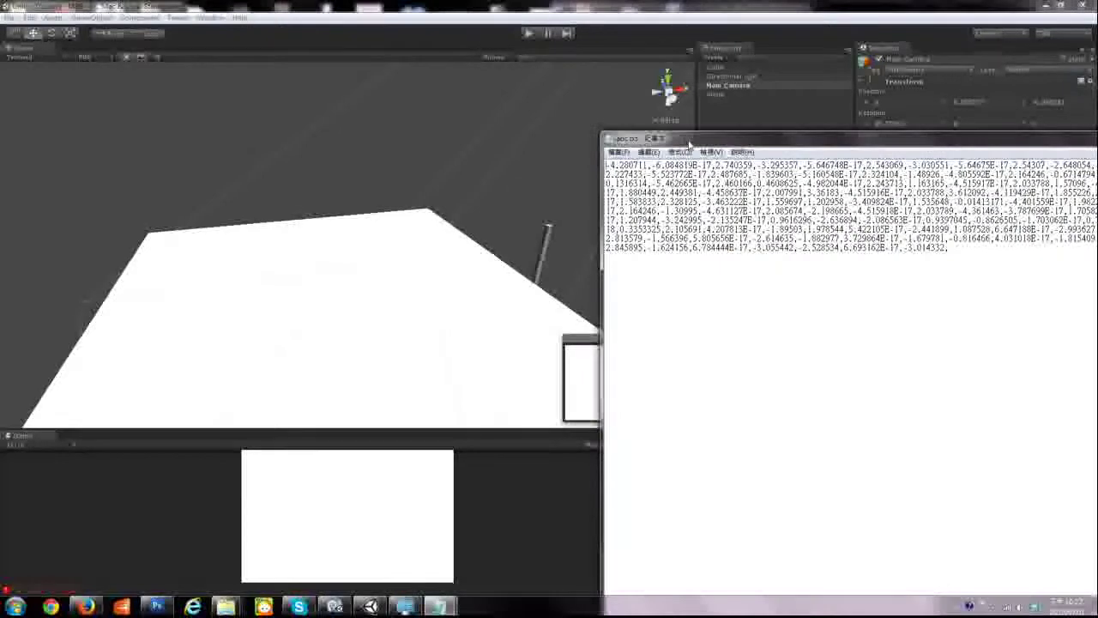
left_click_drag(687, 140, 312, 92)
double_click(300, 118)
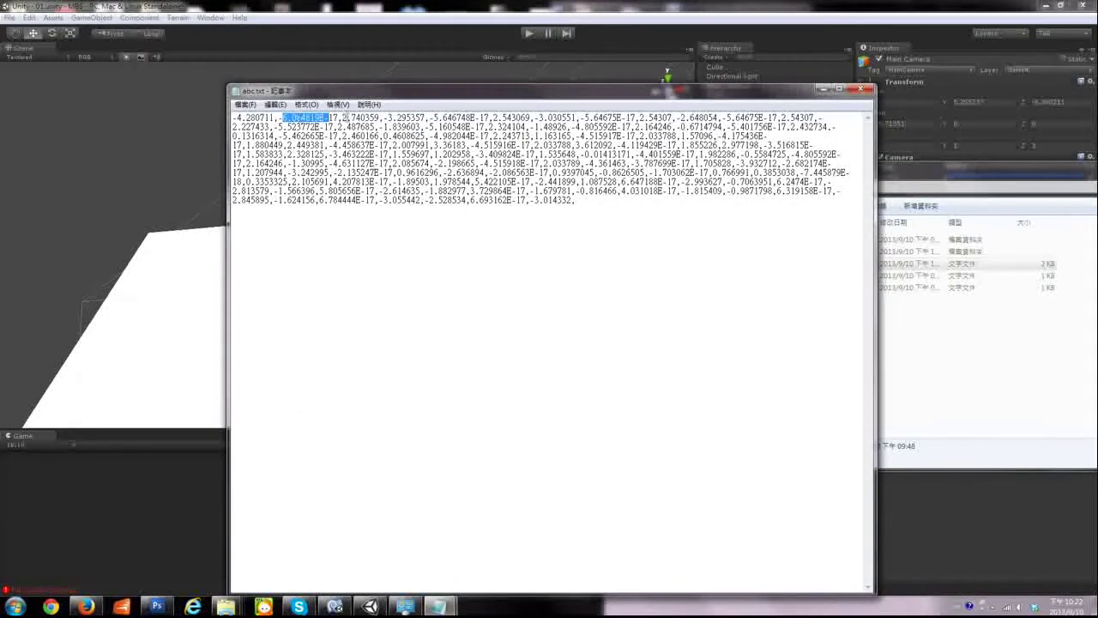
double_click(447, 117)
key("alt+Tab")
left_click(549, 248)
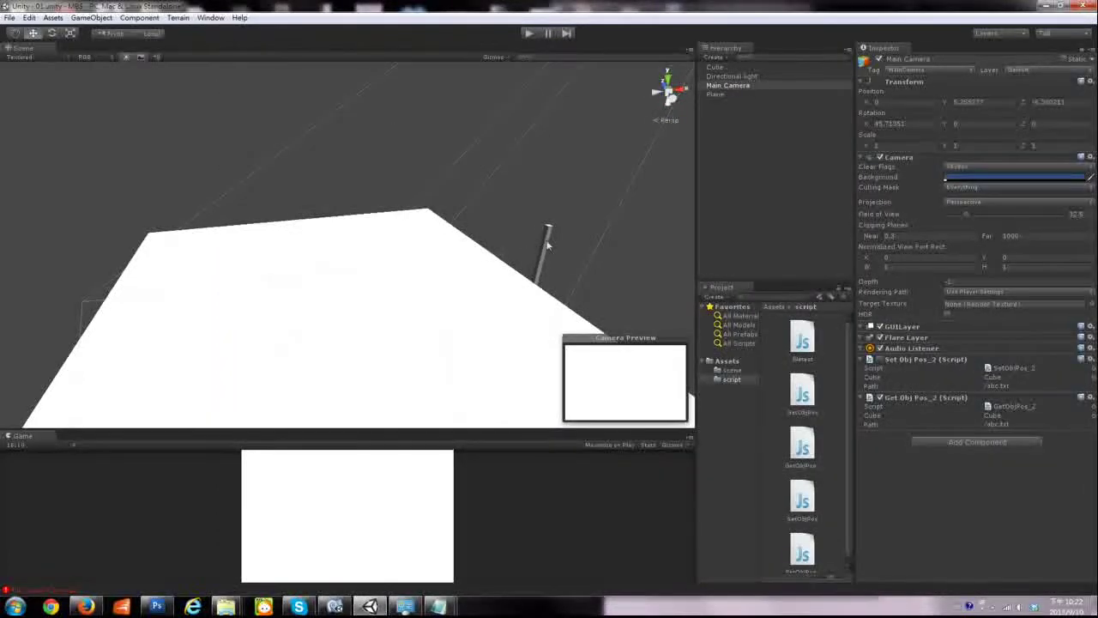
Scale the template Cube down to a Y scale of about 0.75
left_click_drag(554, 245, 507, 289, "alt")
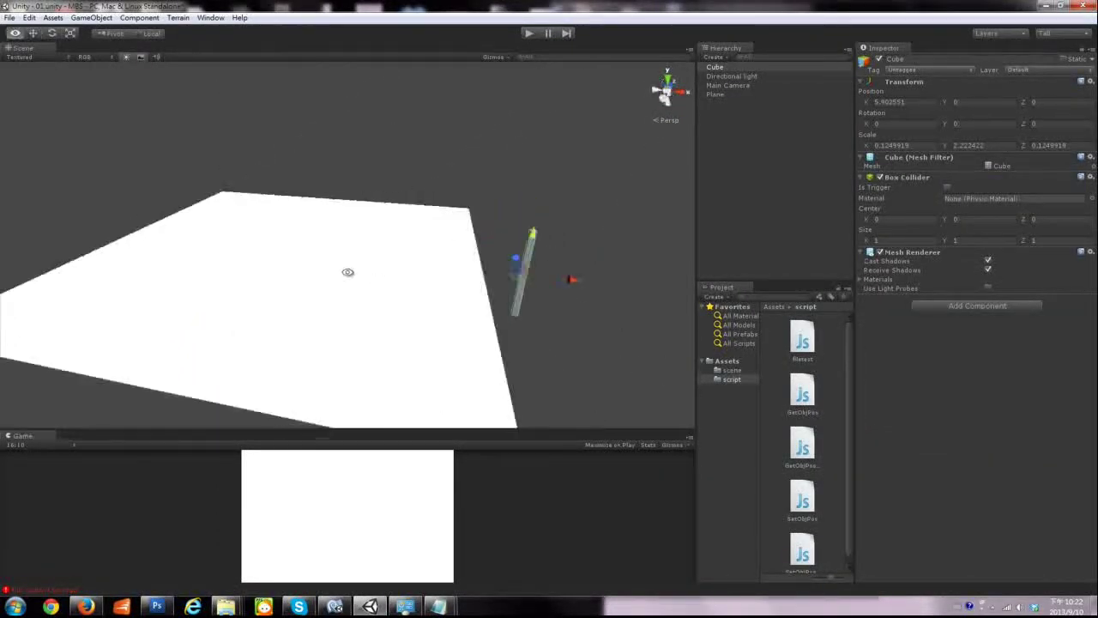
key("e")
key("r")
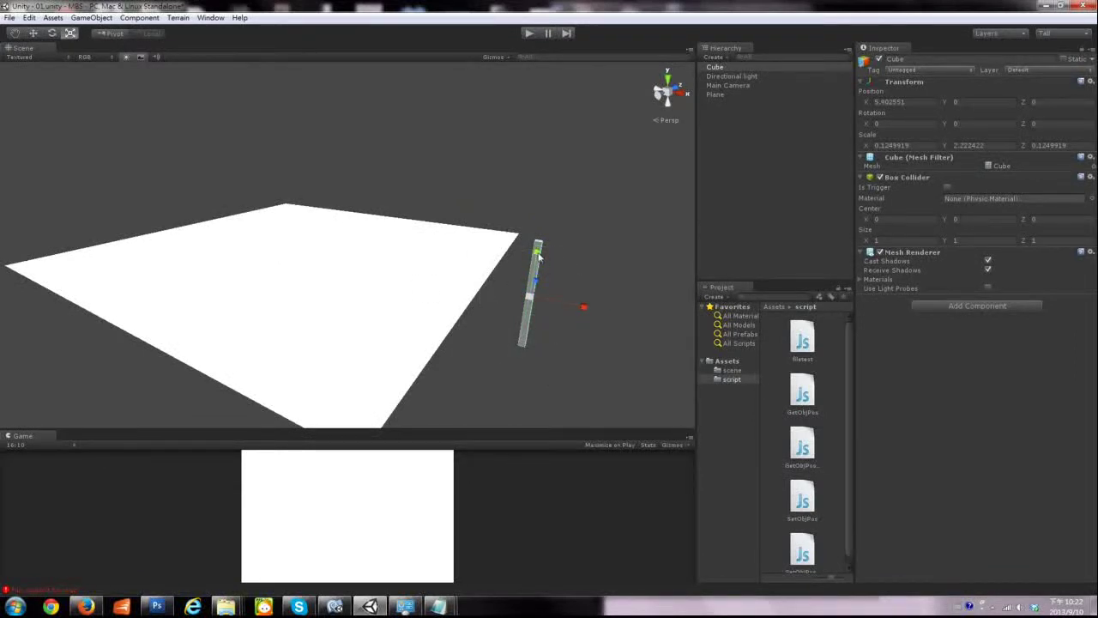
left_click_drag(538, 253, 533, 283)
Play the scene to check the shorter spawned cubes at ground level, then stop
left_click(529, 33)
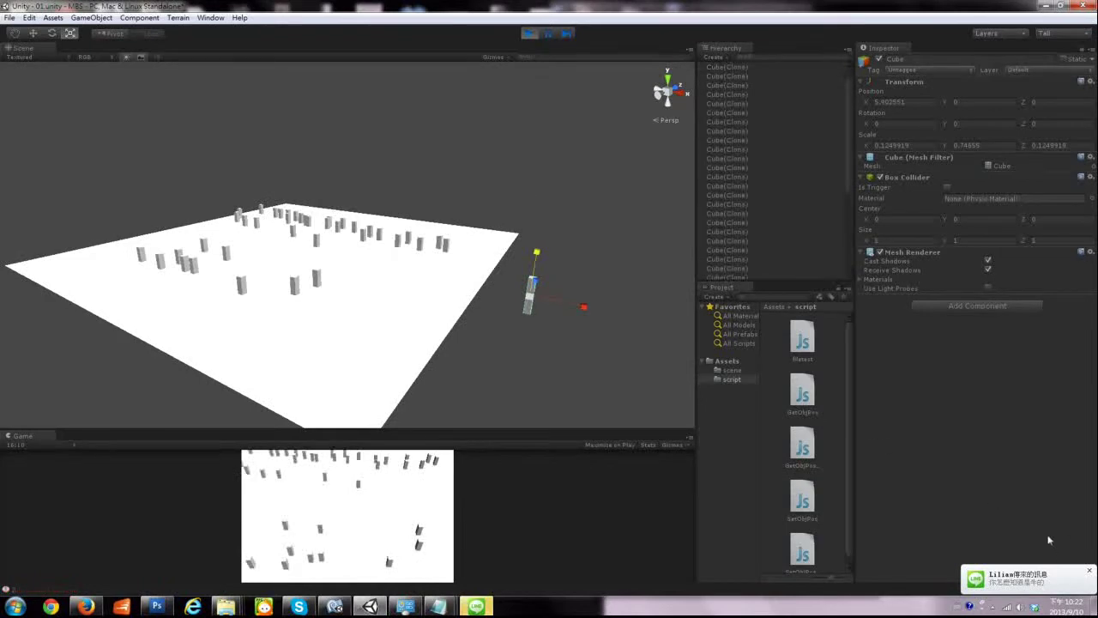
right_click_drag(458, 229, 636, 257)
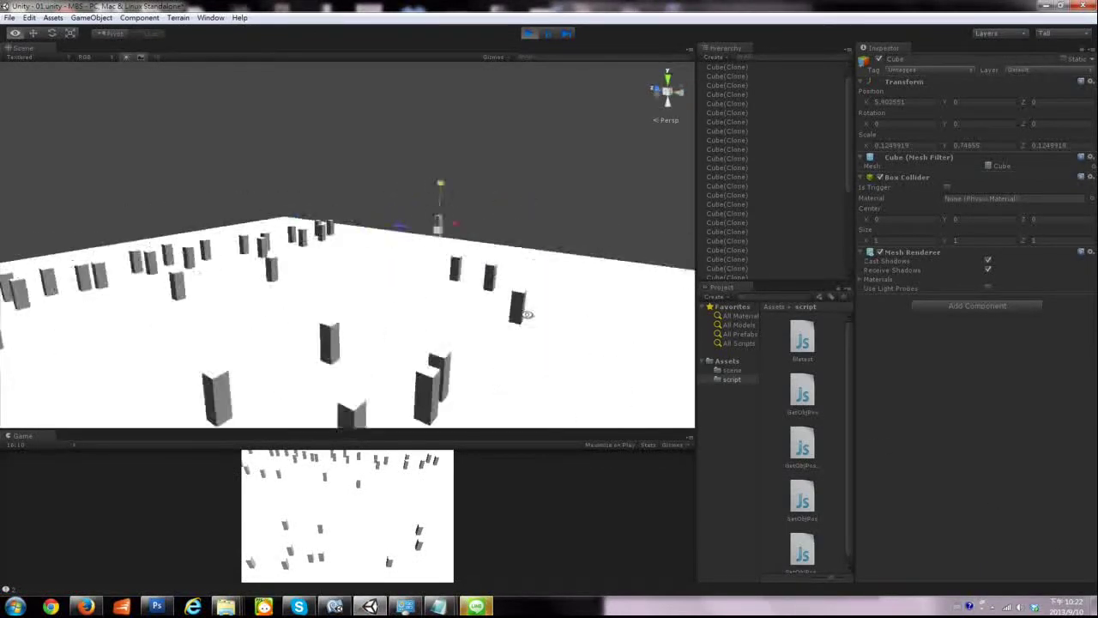
right_click_drag(636, 256, 530, 78)
left_click(528, 35)
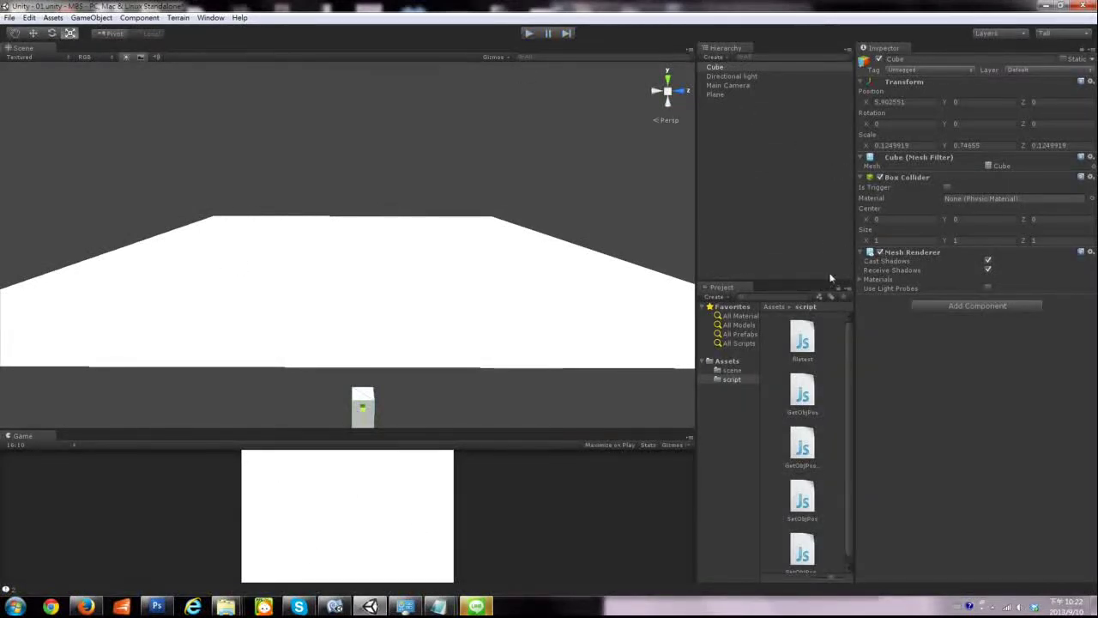
Run the scene briefly while browsing the scene and script folders, then stop it
left_click(527, 33)
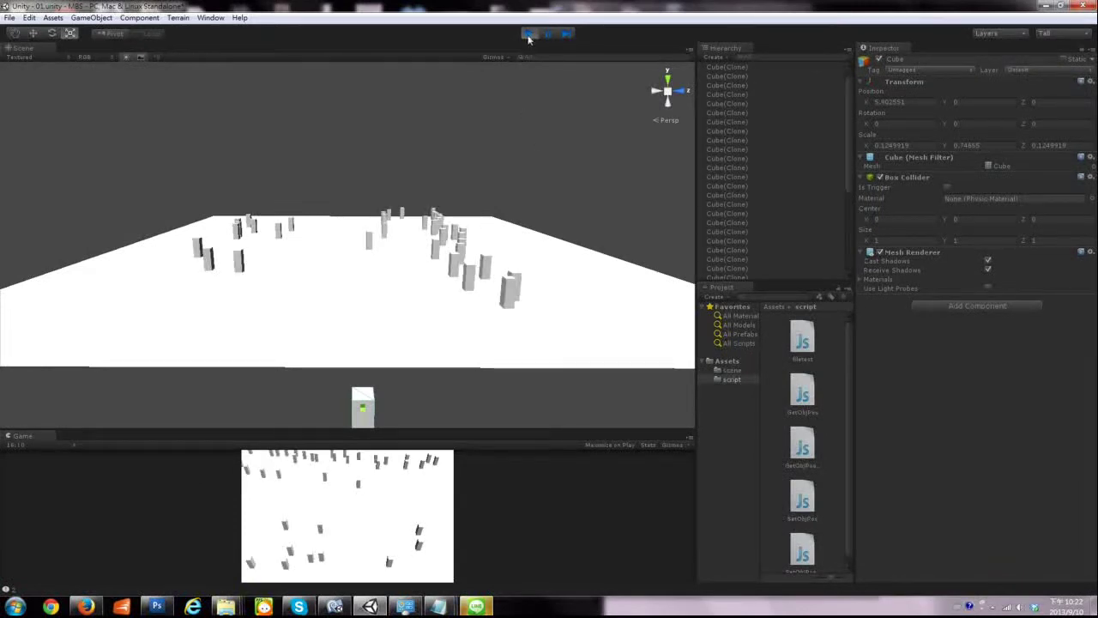
left_click(731, 370)
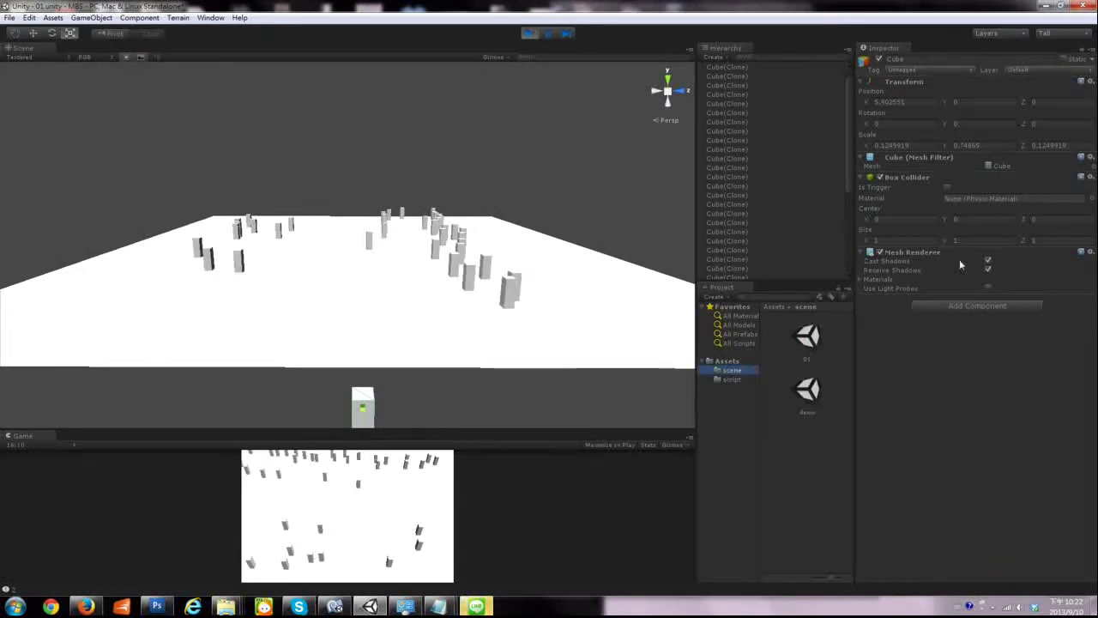
left_click(752, 379)
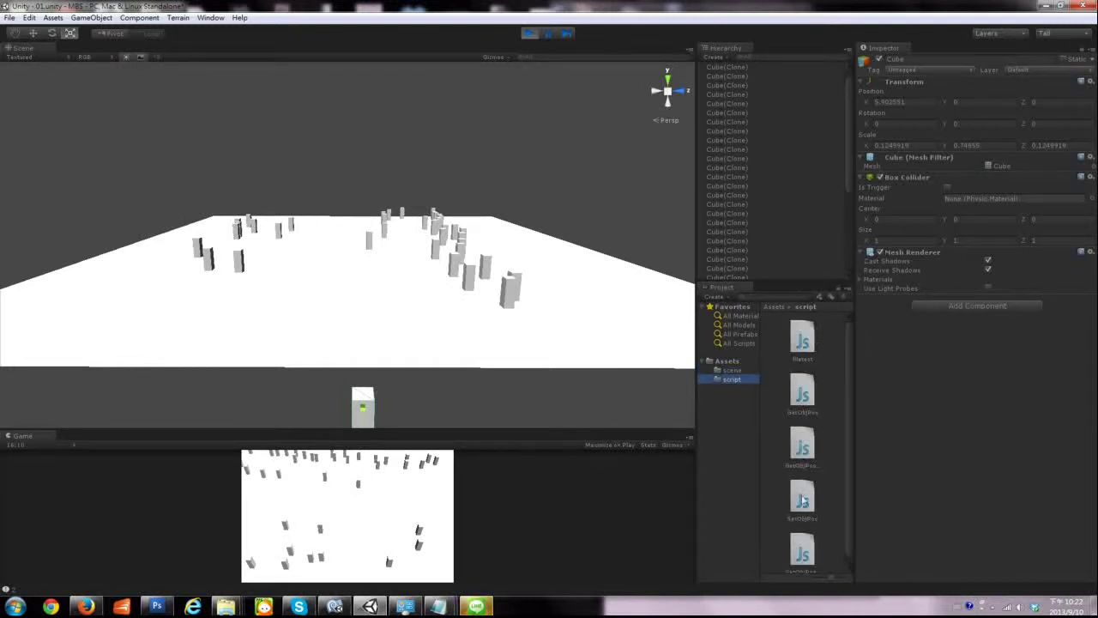
left_click(527, 34)
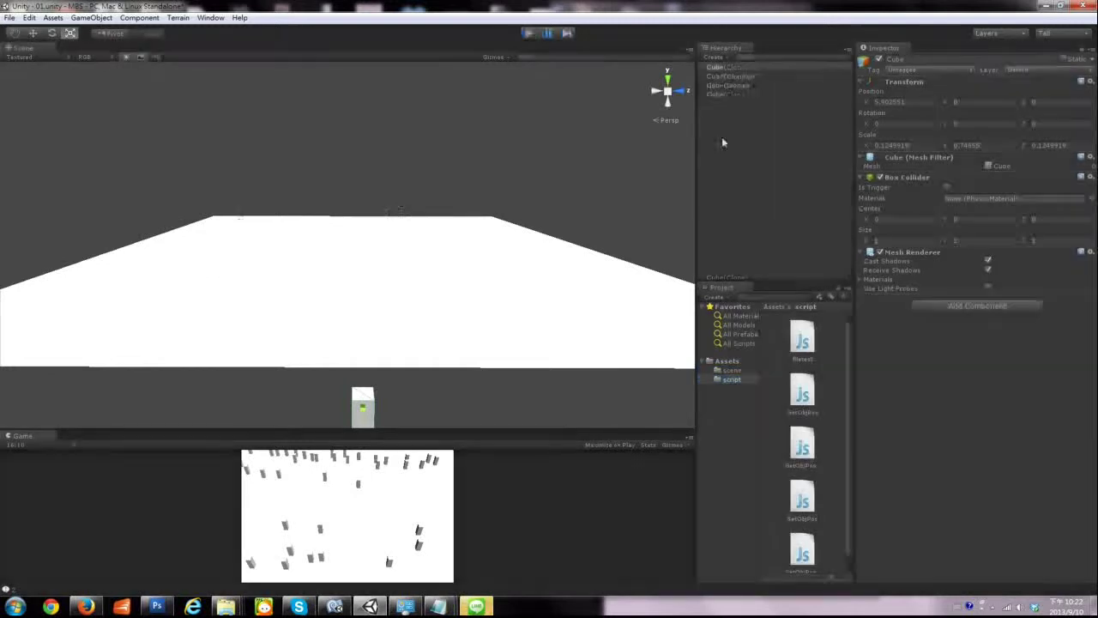
Enable the Main Camera's Set Obj Pos_2 script and play the scene again
left_click(727, 85)
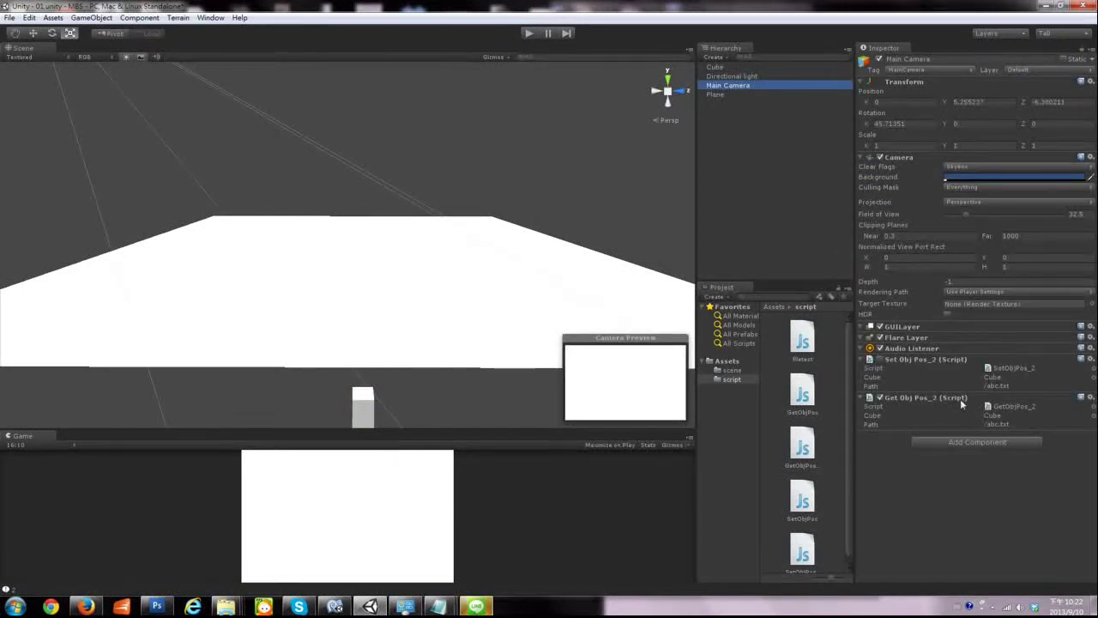
left_click(881, 367)
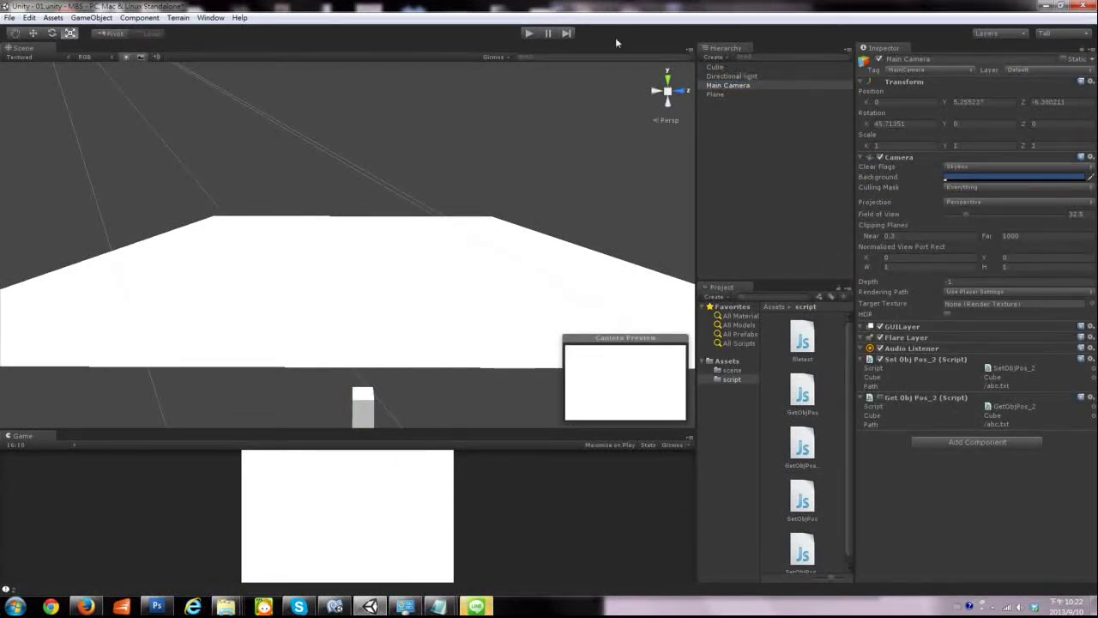
left_click(530, 34)
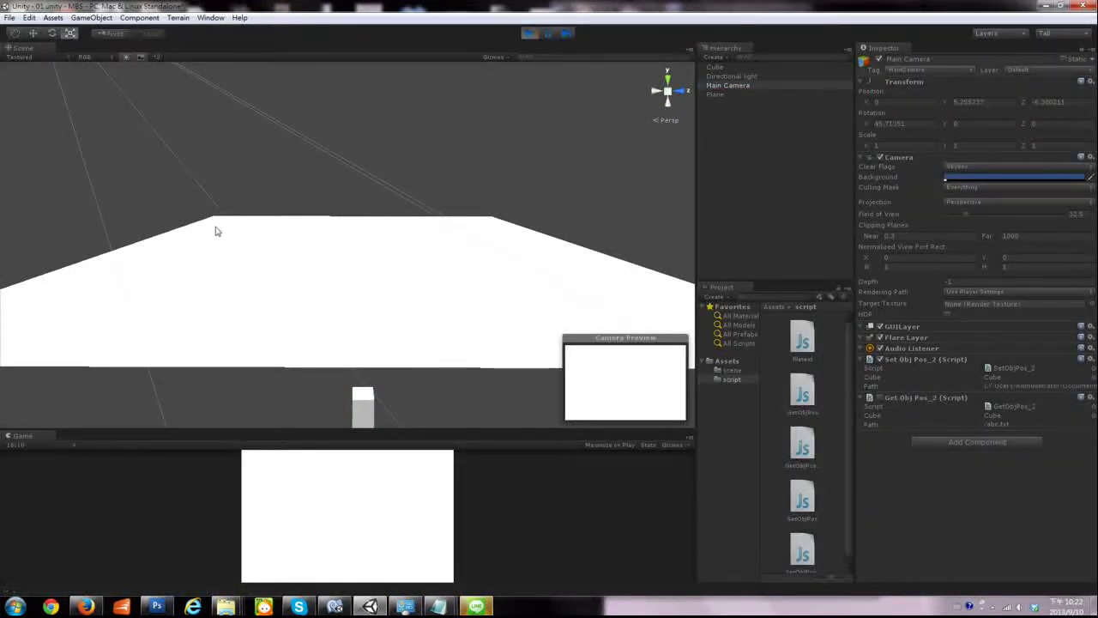
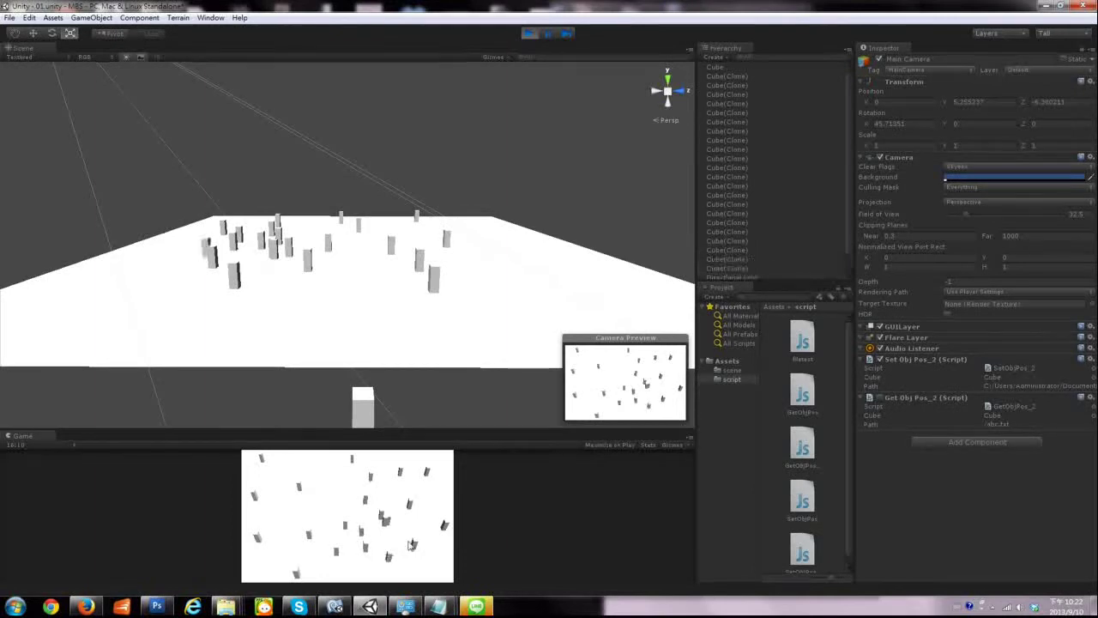
Restart Play mode, orbit to a low side view of the spawned cube clones, then stop
left_click(529, 34)
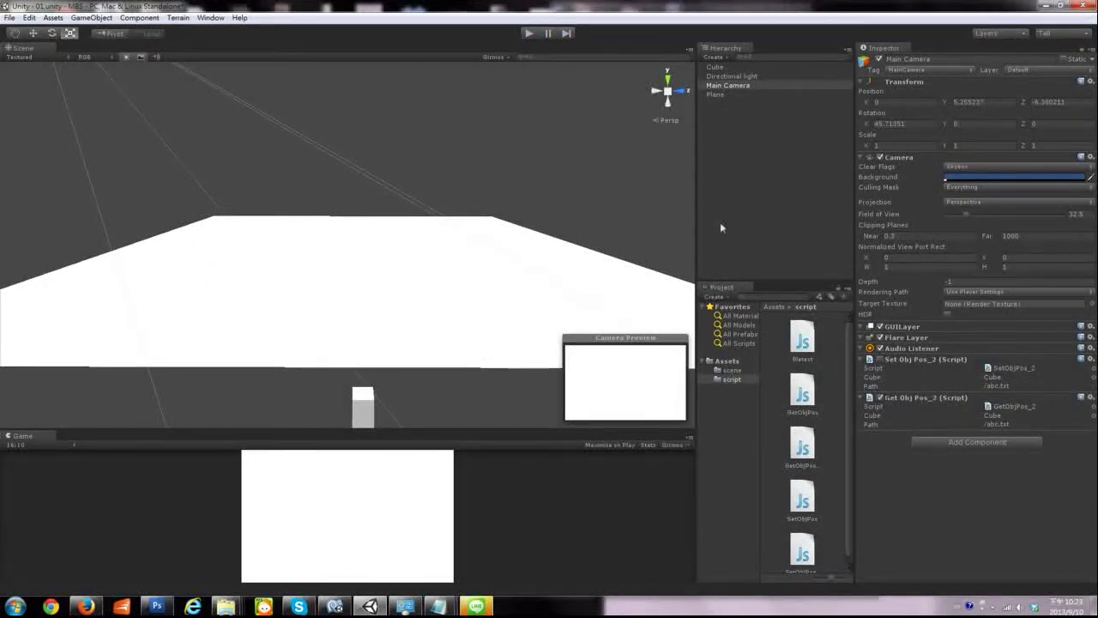
left_click(529, 34)
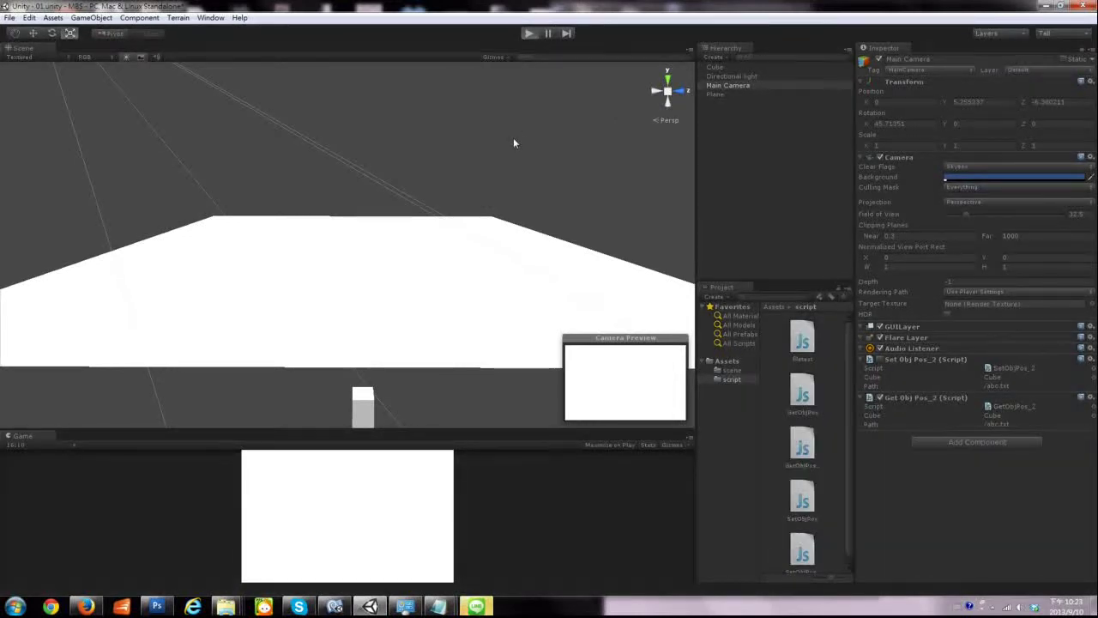
mouse_move(513, 143)
left_mouse_down("alt")
mouse_move(609, 285)
mouse_move(772, 289)
mouse_move(117, 367)
left_mouse_up("alt")
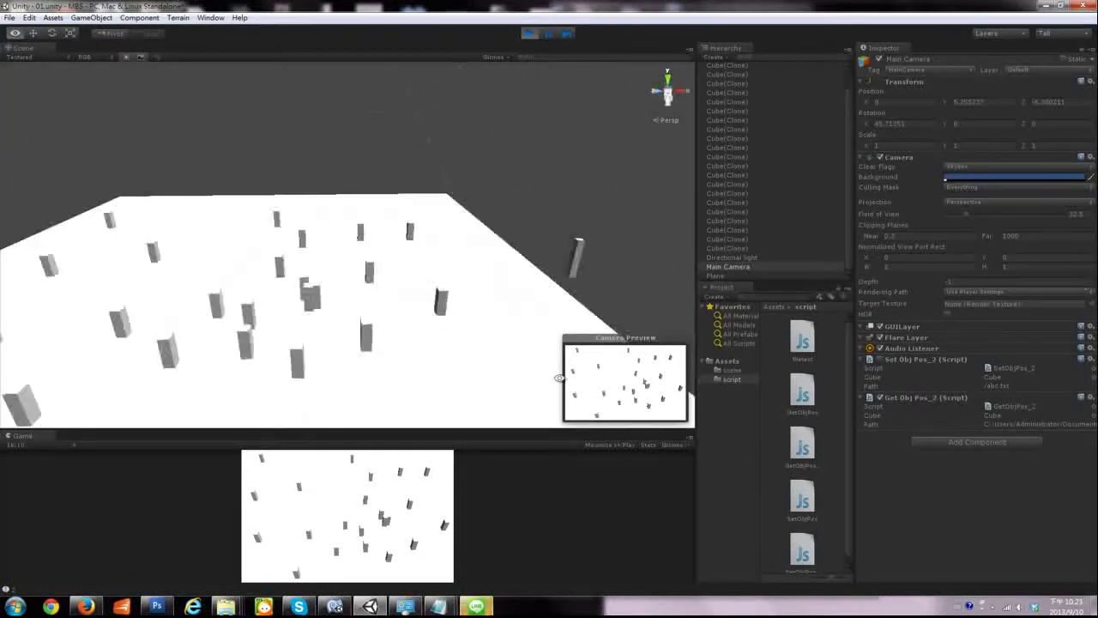
left_click(529, 32)
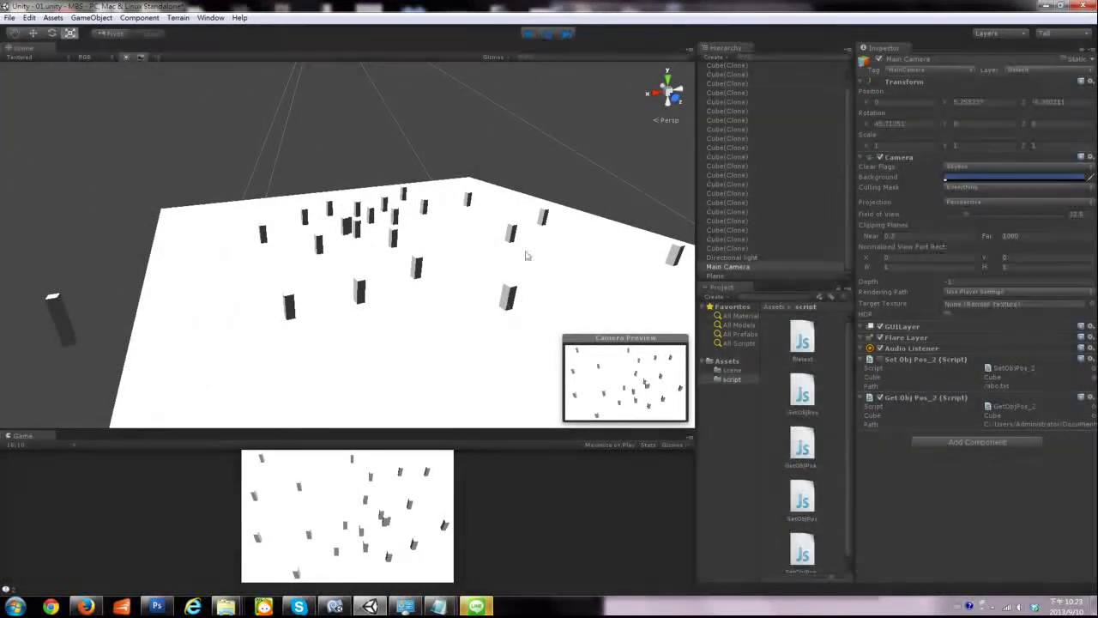
Select the value -6.084819 on abc.txt's first line, then return to Unity and dismiss the file error
mouse_move(405, 606)
left_click(367, 540)
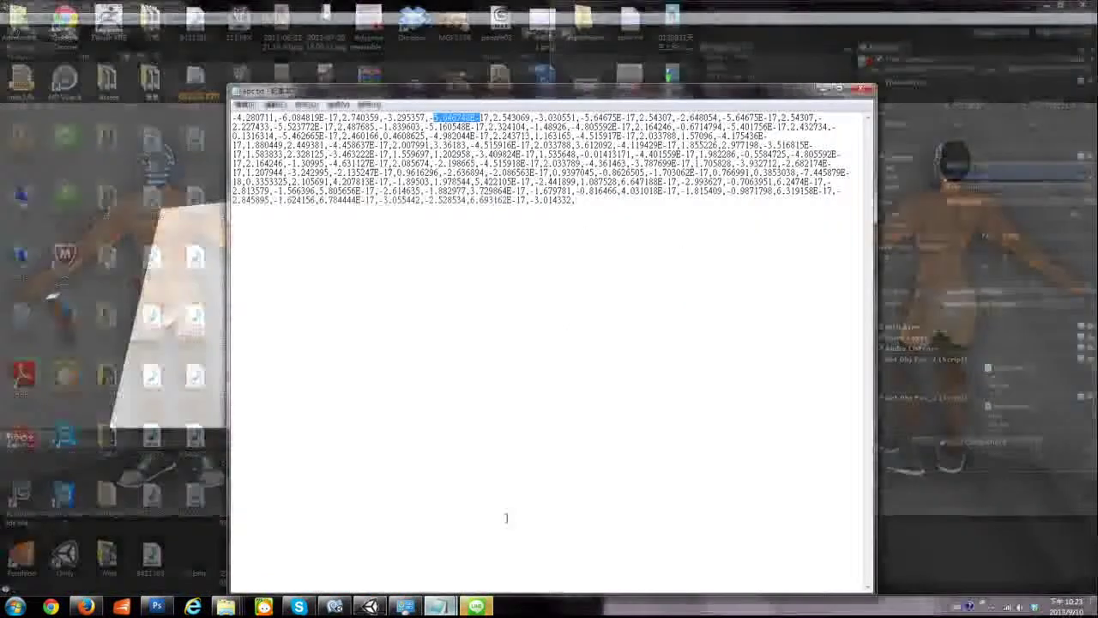
left_click(280, 116)
left_click_drag(278, 115, 314, 117)
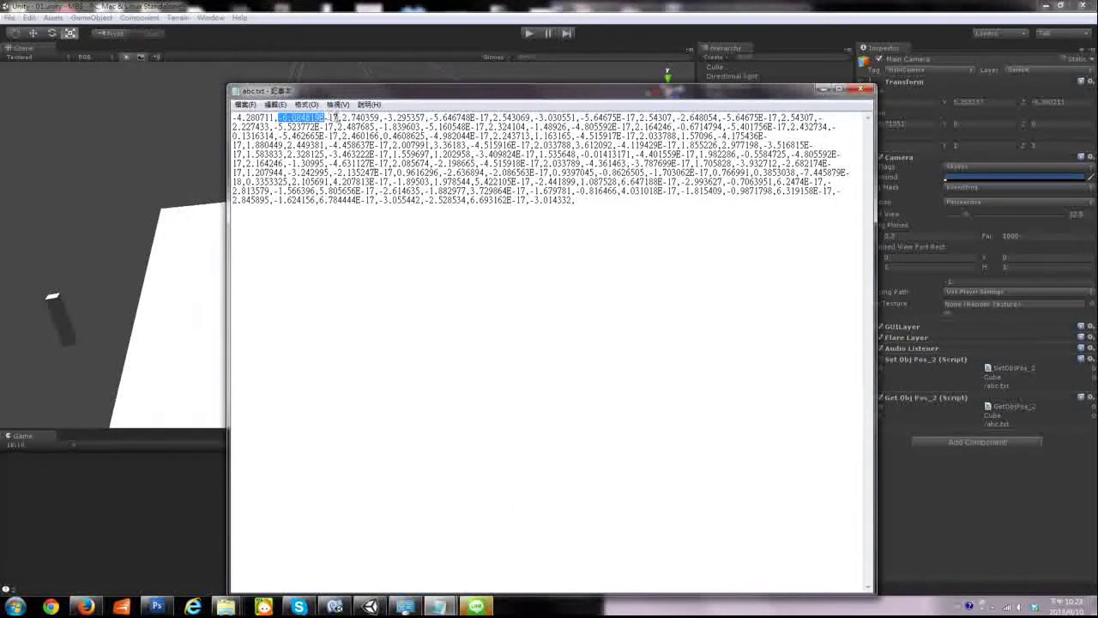
left_click(335, 117)
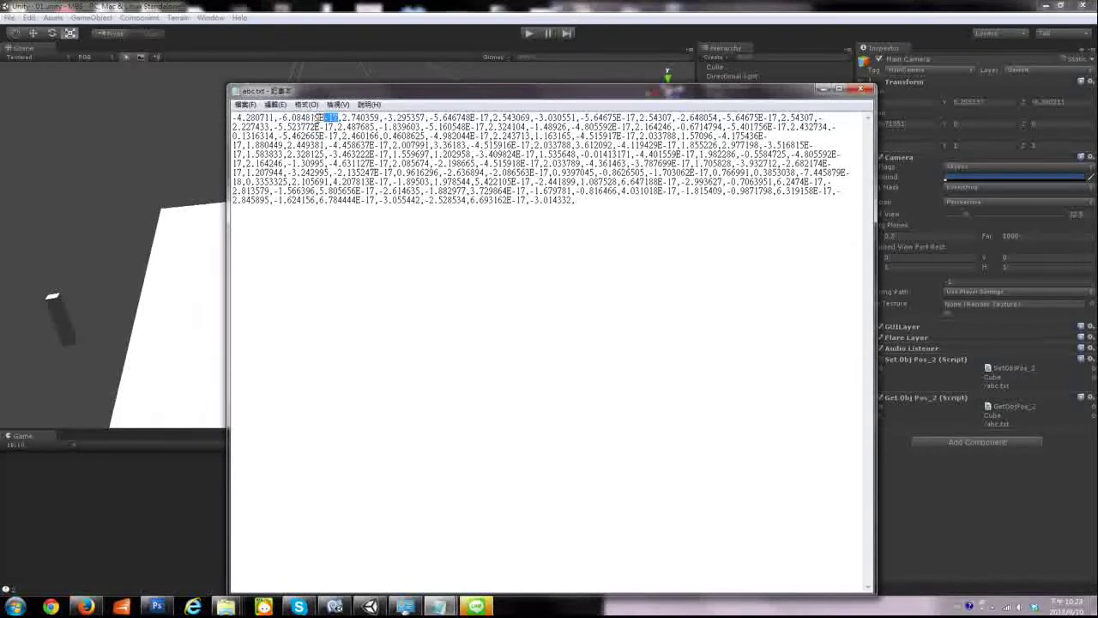
left_click_drag(322, 116, 281, 118)
key("alt+Tab")
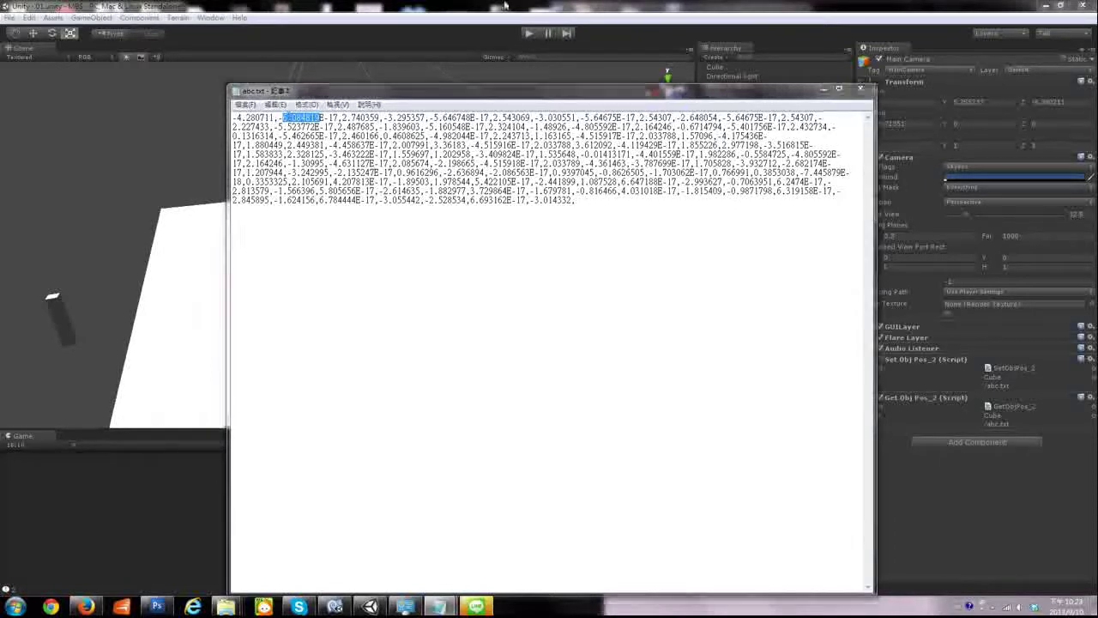
left_click(539, 334)
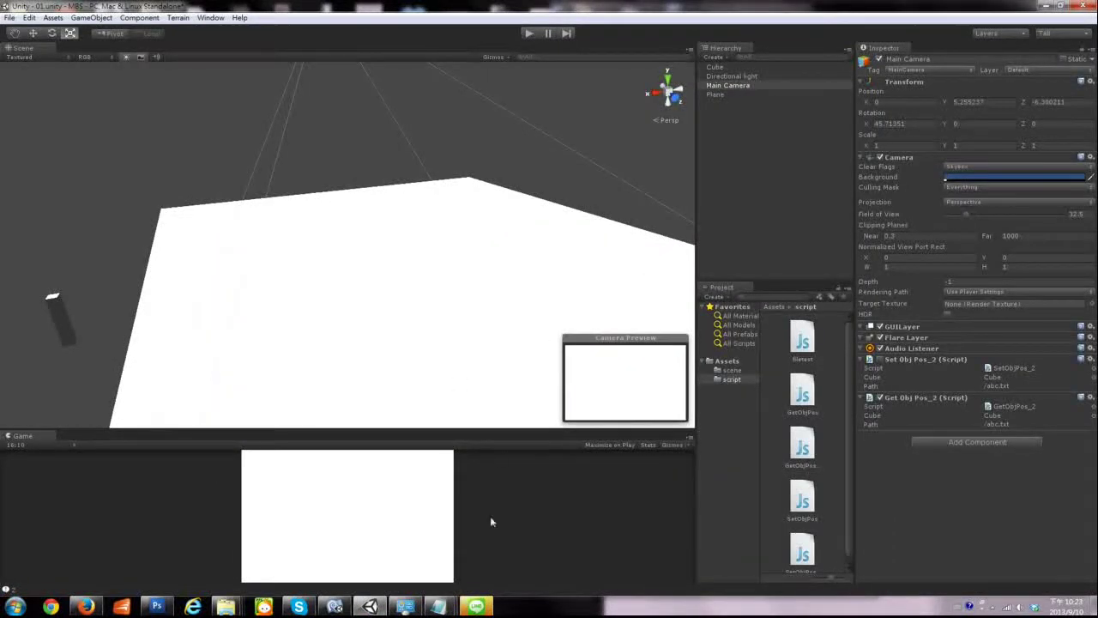
Bring GetObjPos_2.js forward in MonoDevelop and reposition the window to read its parsing loop
left_click(335, 605)
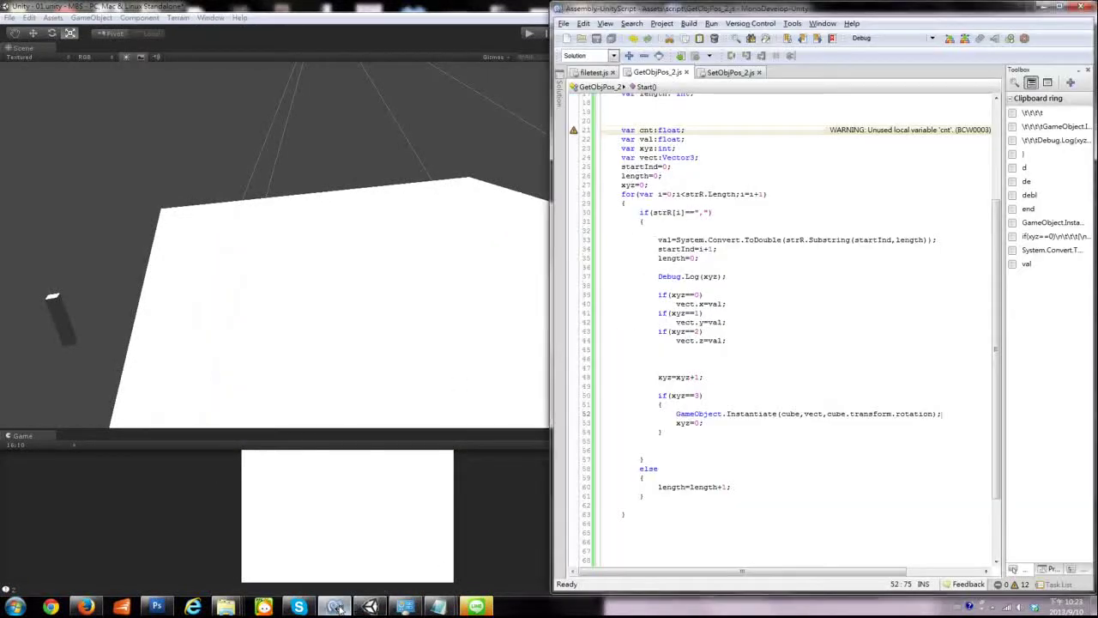
left_click_drag(762, 11, 782, 40)
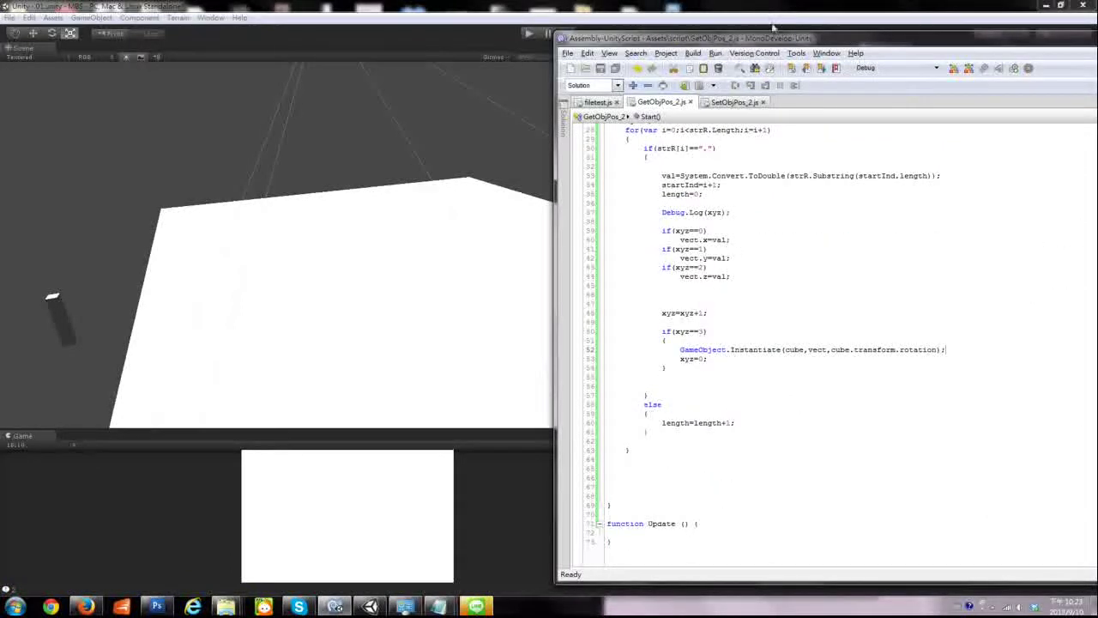
left_click(601, 6)
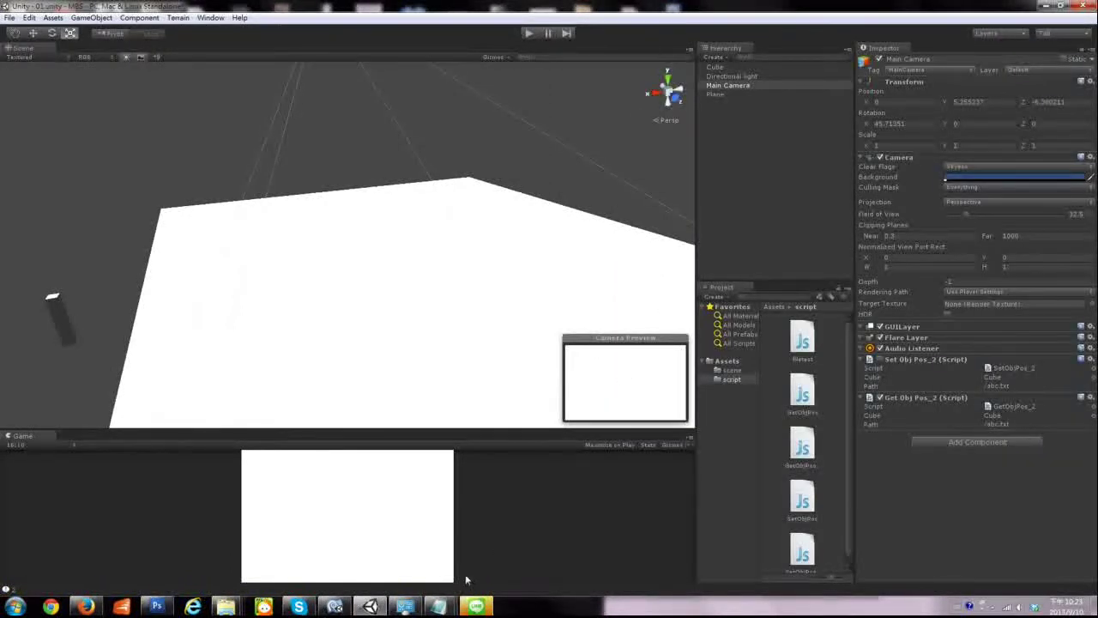
left_click(369, 606)
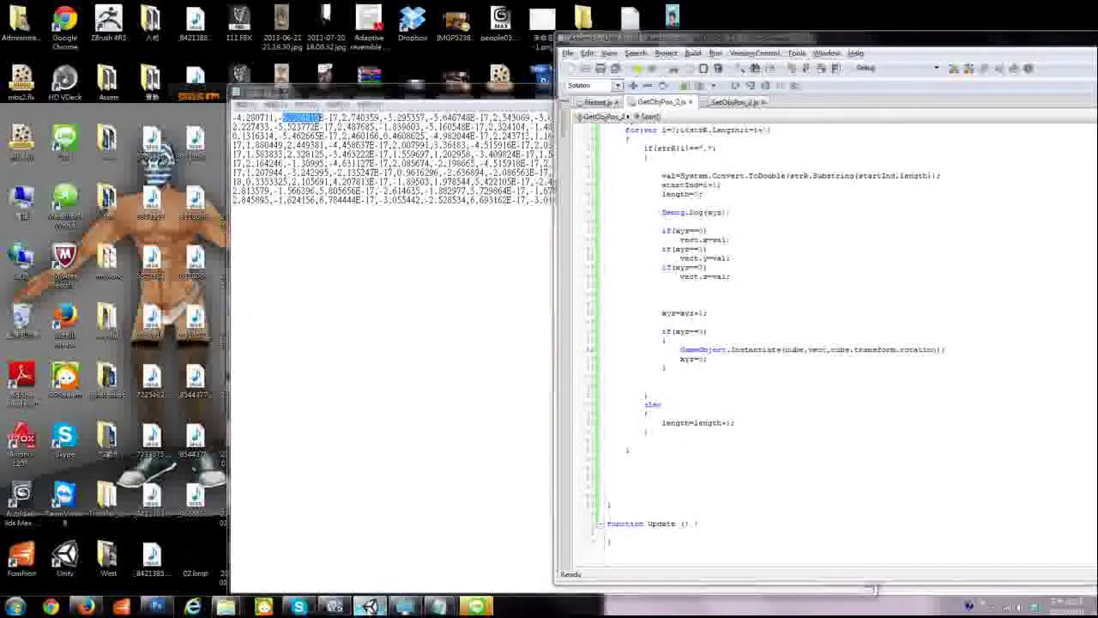
left_click(369, 606)
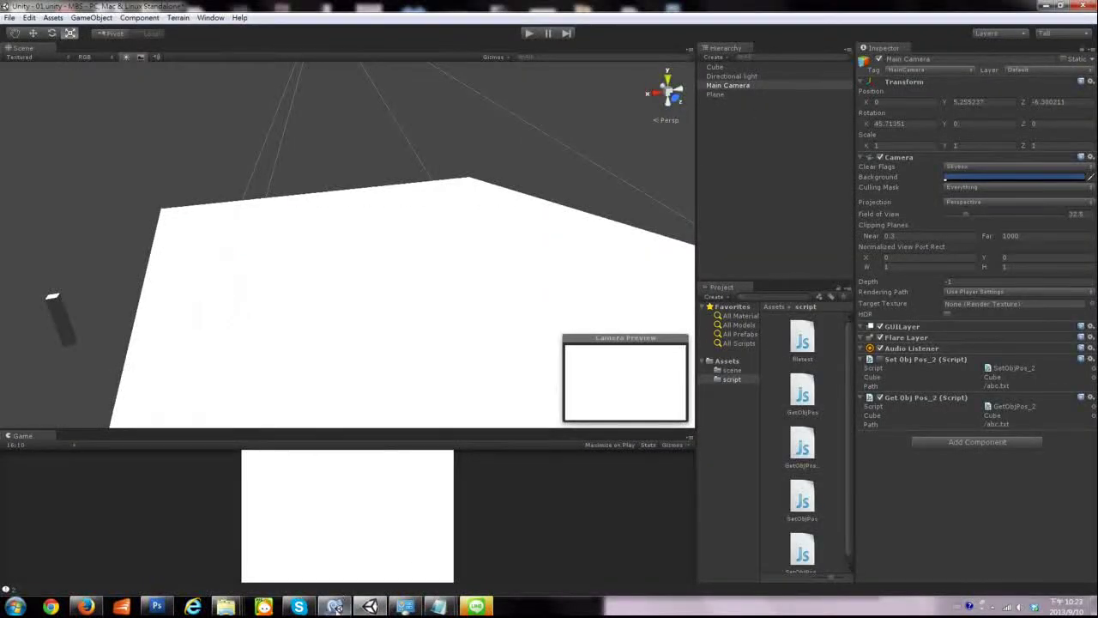
left_click(334, 606)
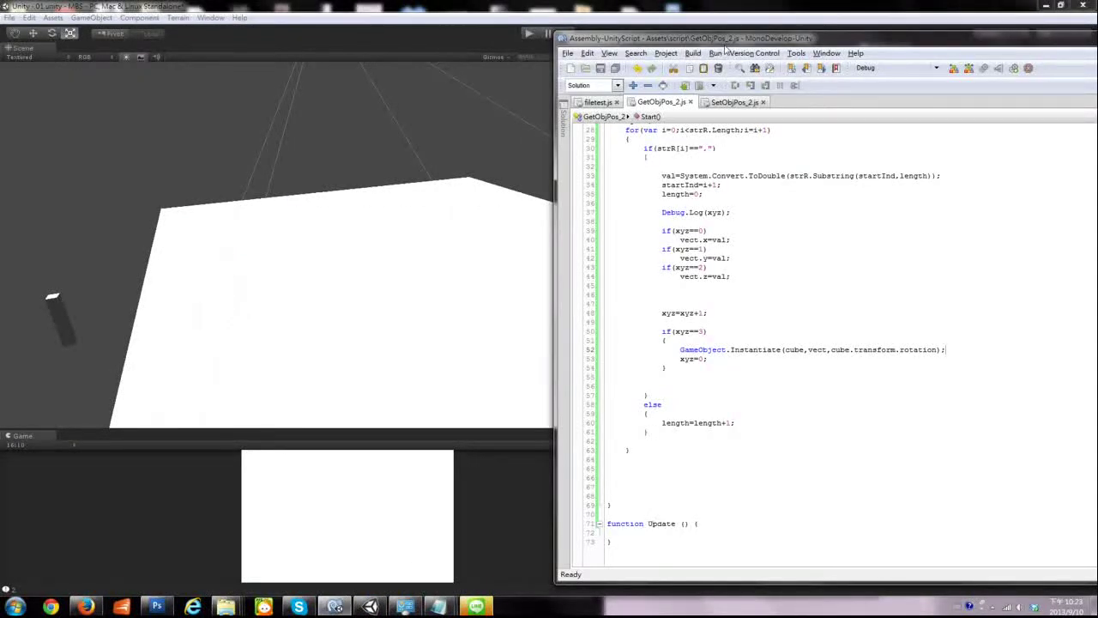
Return to the Unity editor and deselect Main Camera
left_click(652, 6)
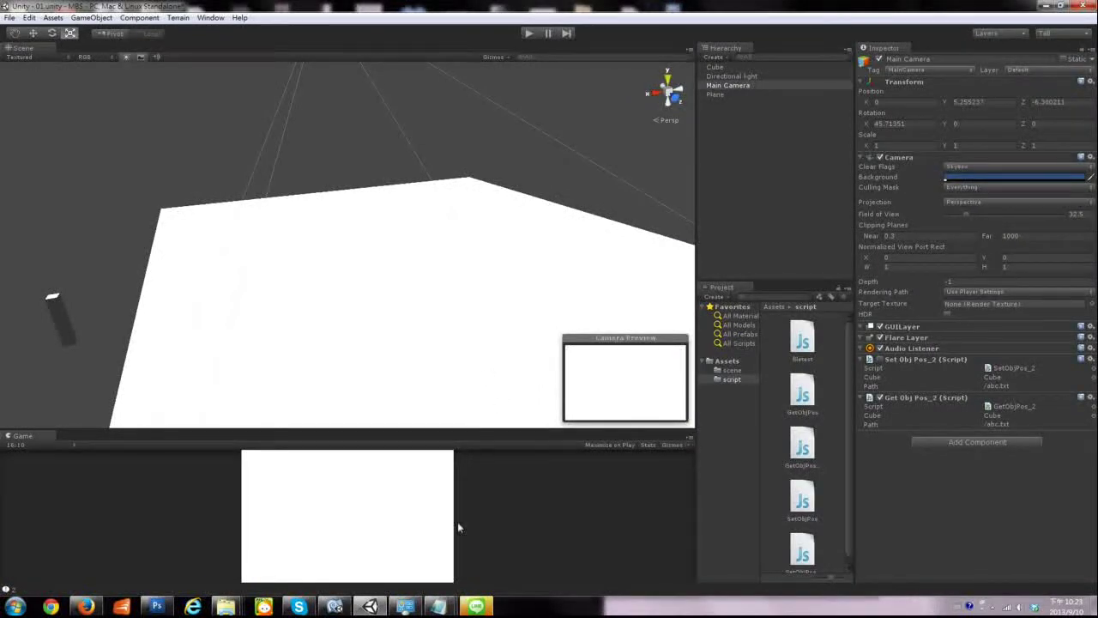
left_click(446, 146)
scroll(441, 232, "down", 5)
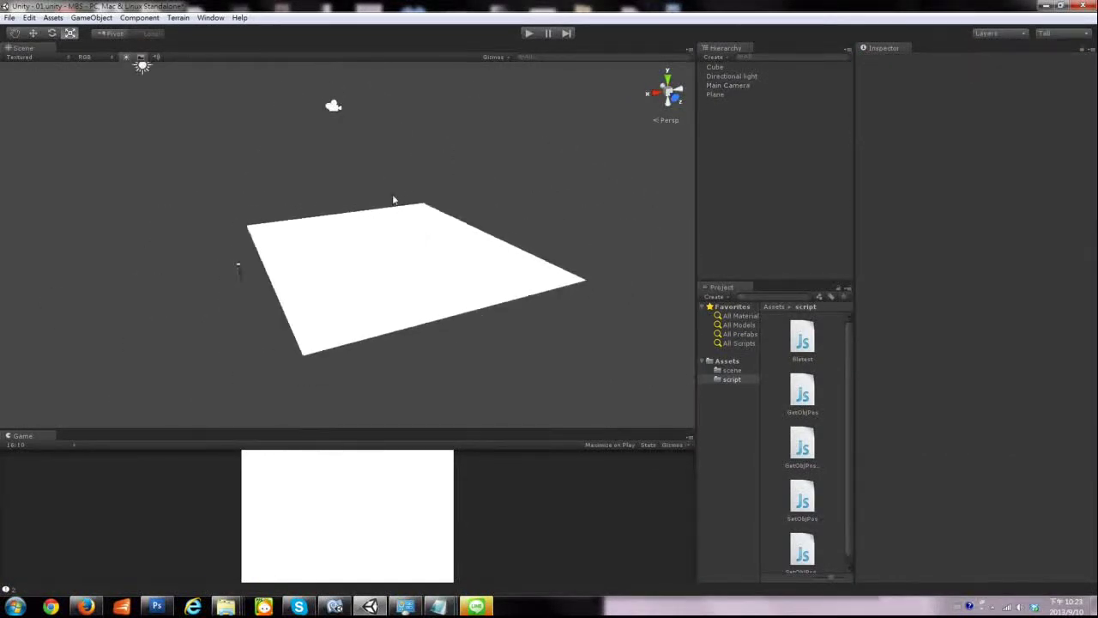
Select Main Camera and lower its Field of View to about 8
left_click(334, 116)
left_click_drag(335, 116, 460, 289, "alt")
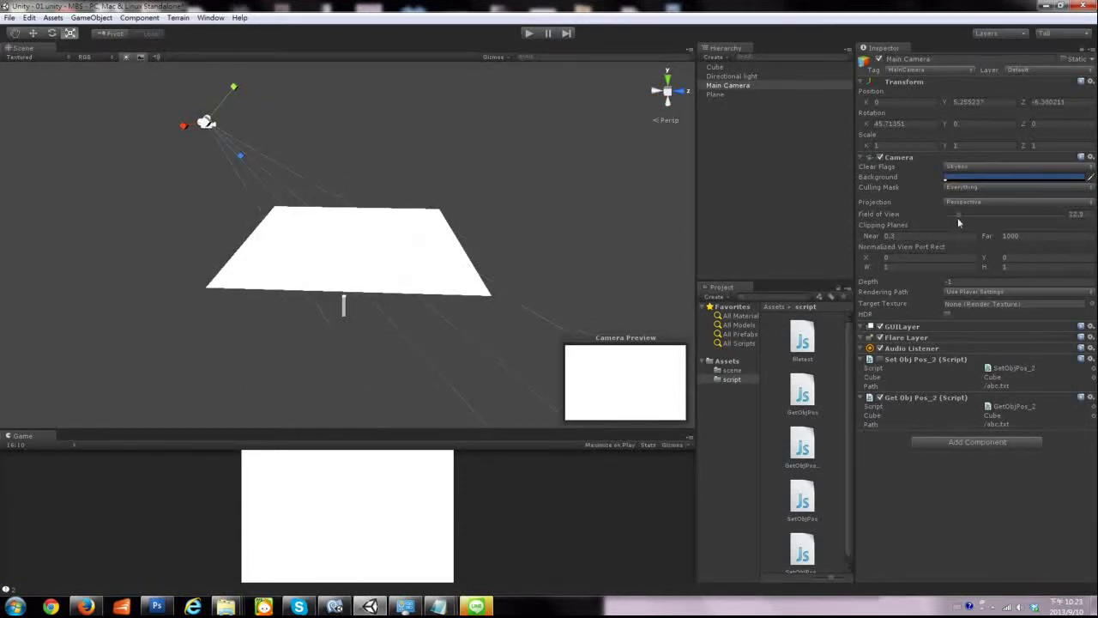
left_click_drag(958, 221, 747, 146)
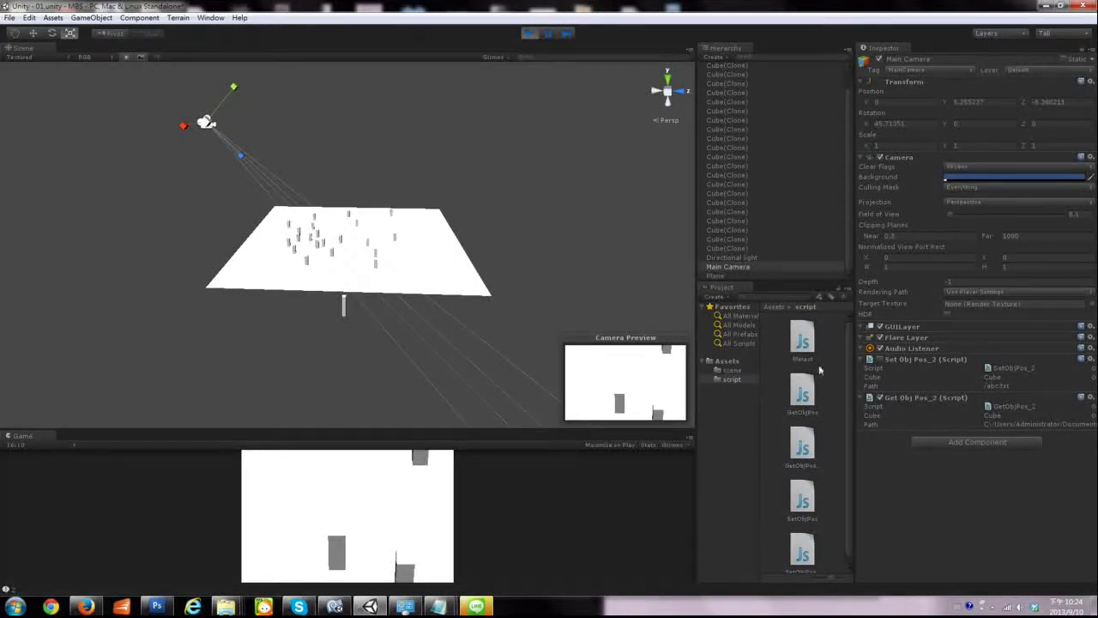
Rerun the scene with a larger Game view and inspect the enlarged cubes from a near-horizontal angle
left_click(530, 34)
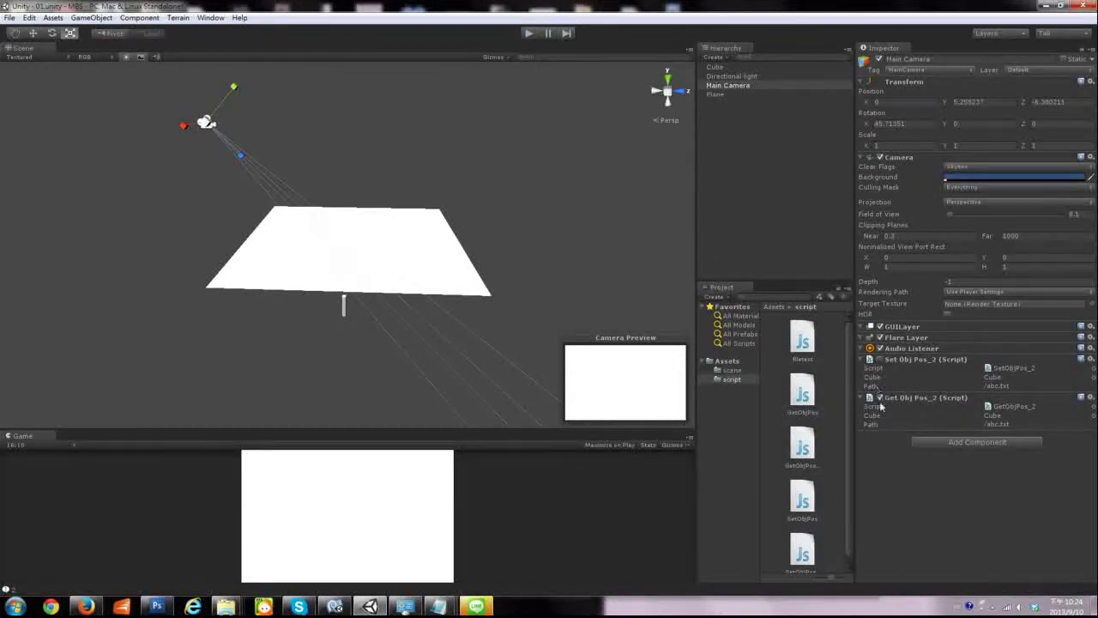
left_click(529, 33)
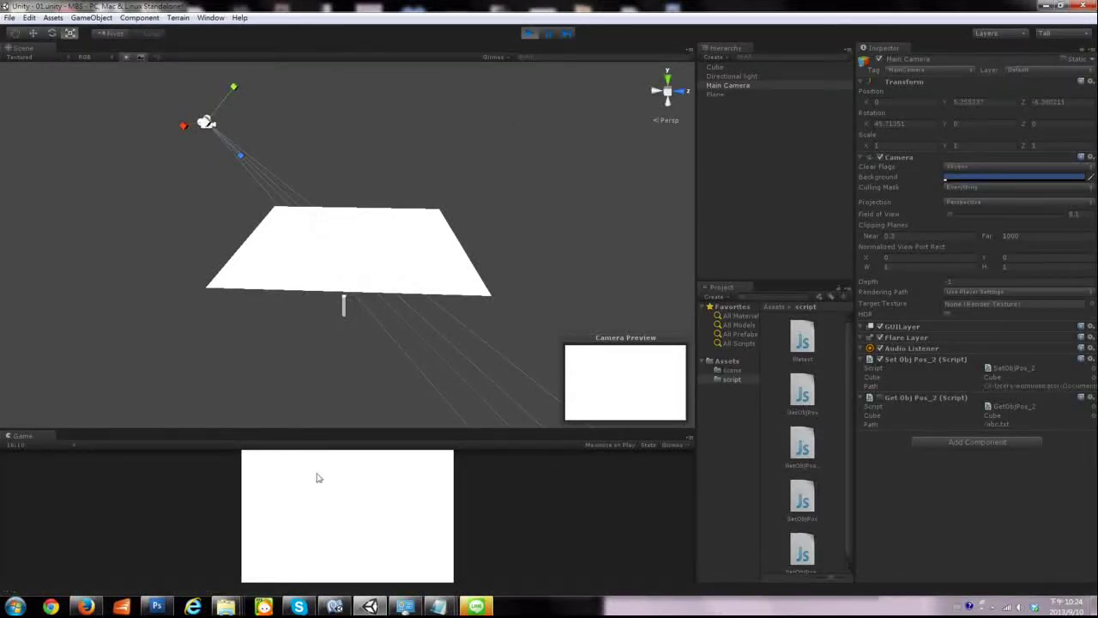
left_click_drag(346, 428, 364, 369)
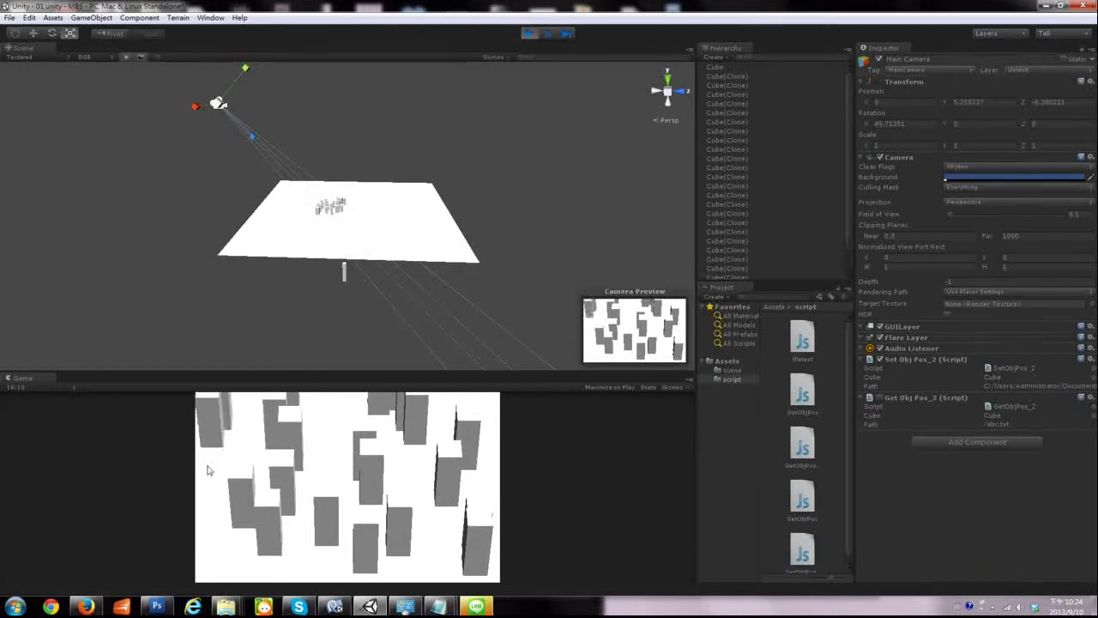
left_click(529, 33)
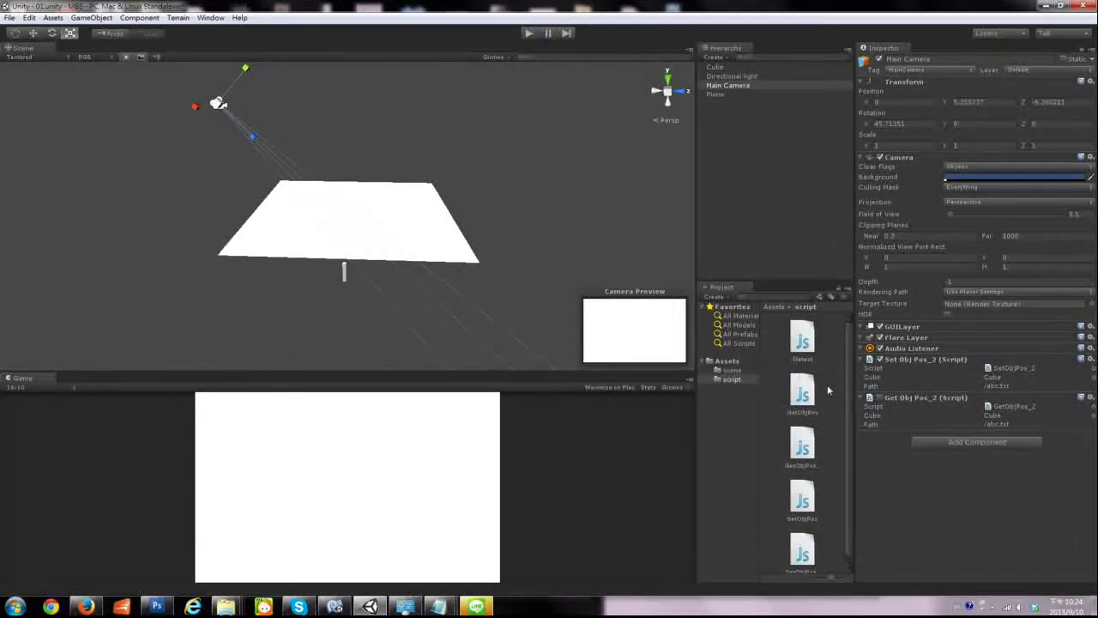
left_click(526, 34)
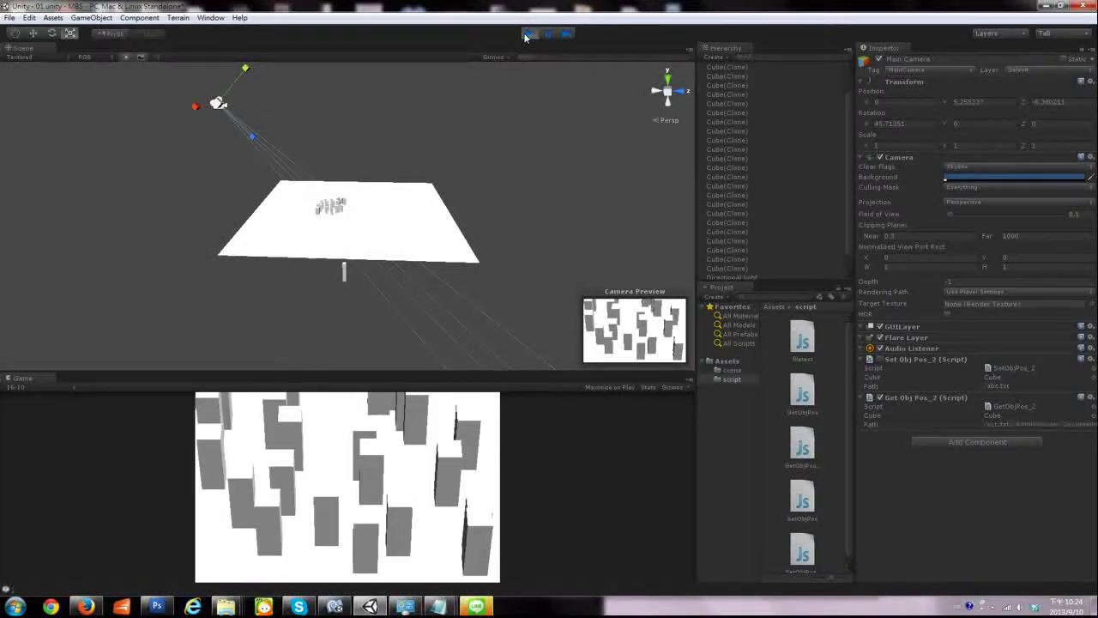
mouse_move(514, 198)
left_mouse_down("alt")
mouse_move(580, 243)
mouse_move(26, 257)
mouse_move(330, 283)
mouse_move(446, 155)
left_mouse_up("alt")
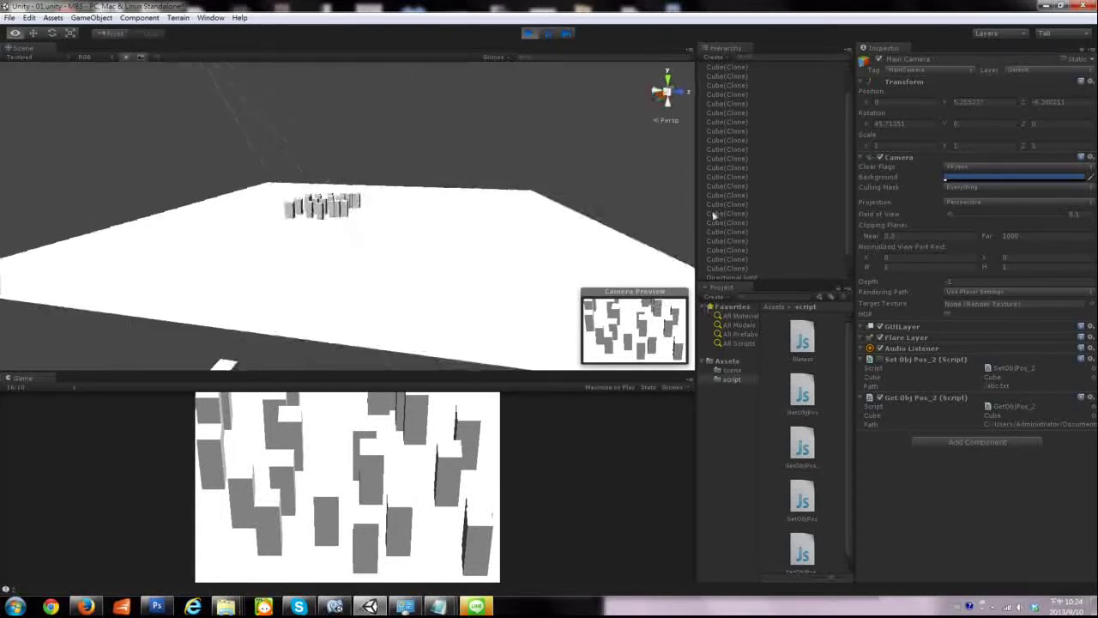
left_click(529, 33)
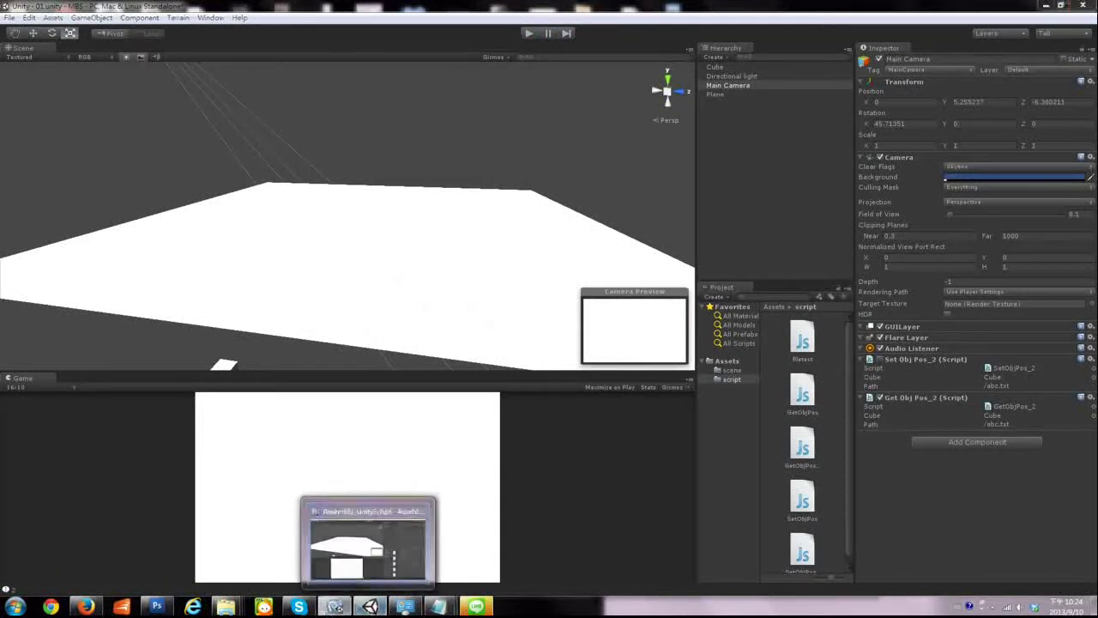
Switch between Unity, MonoDevelop and Notepad to check the numbers written in abc.txt
left_click(371, 608)
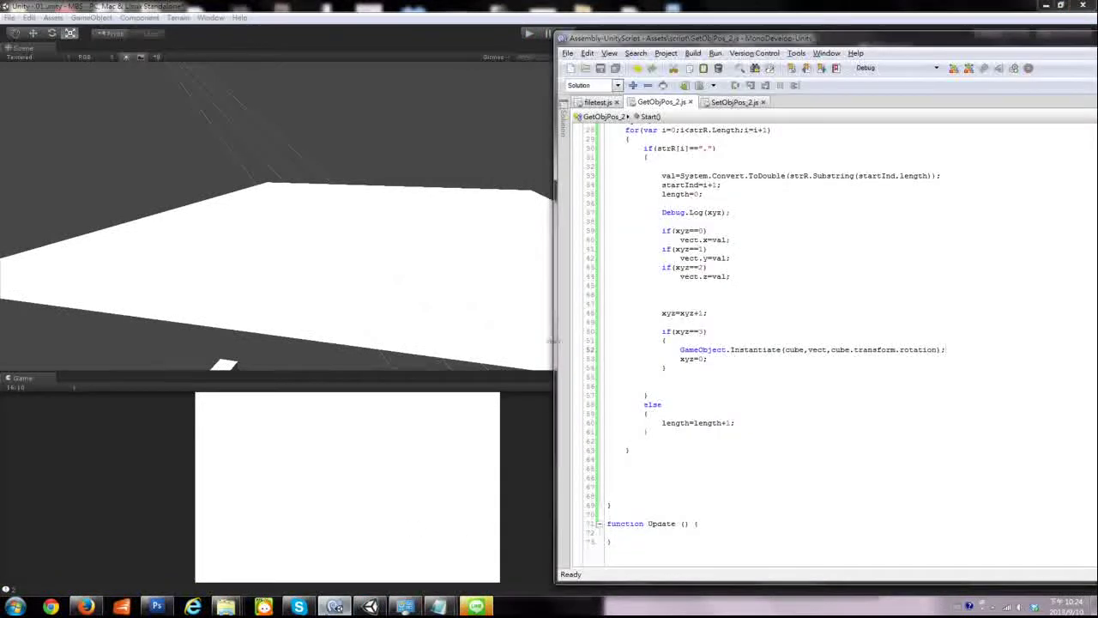
left_click(635, 6)
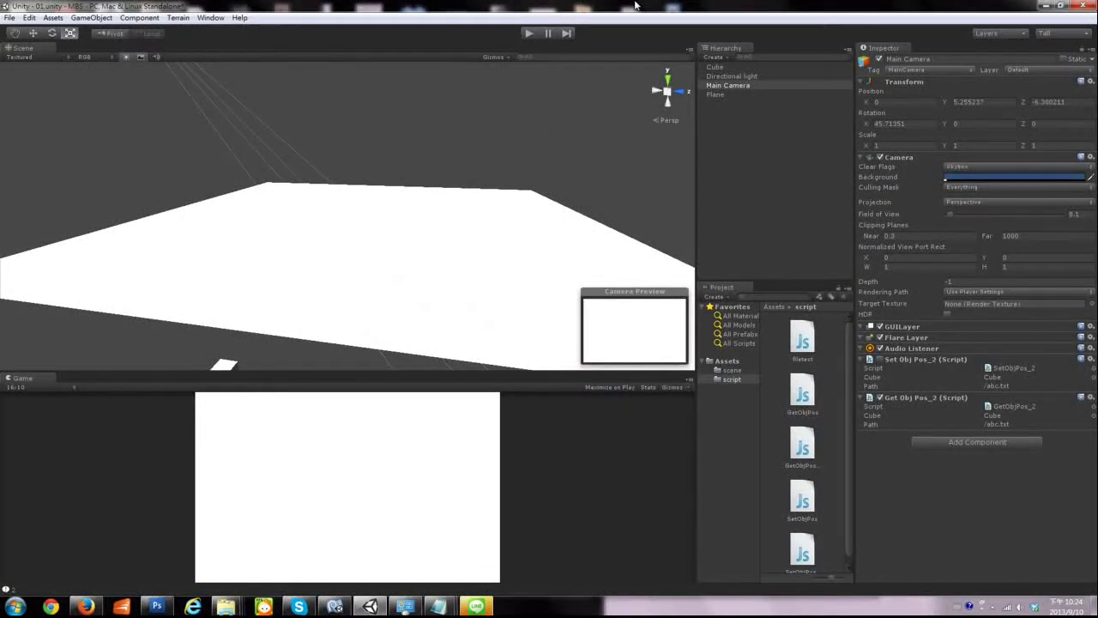
left_click(371, 607)
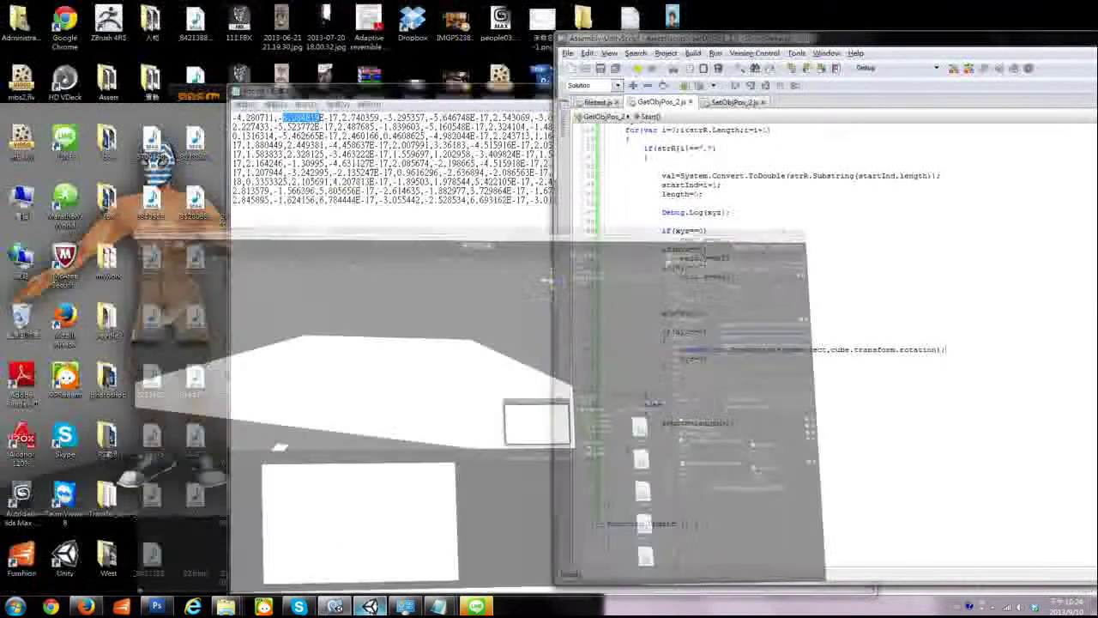
left_click(370, 606)
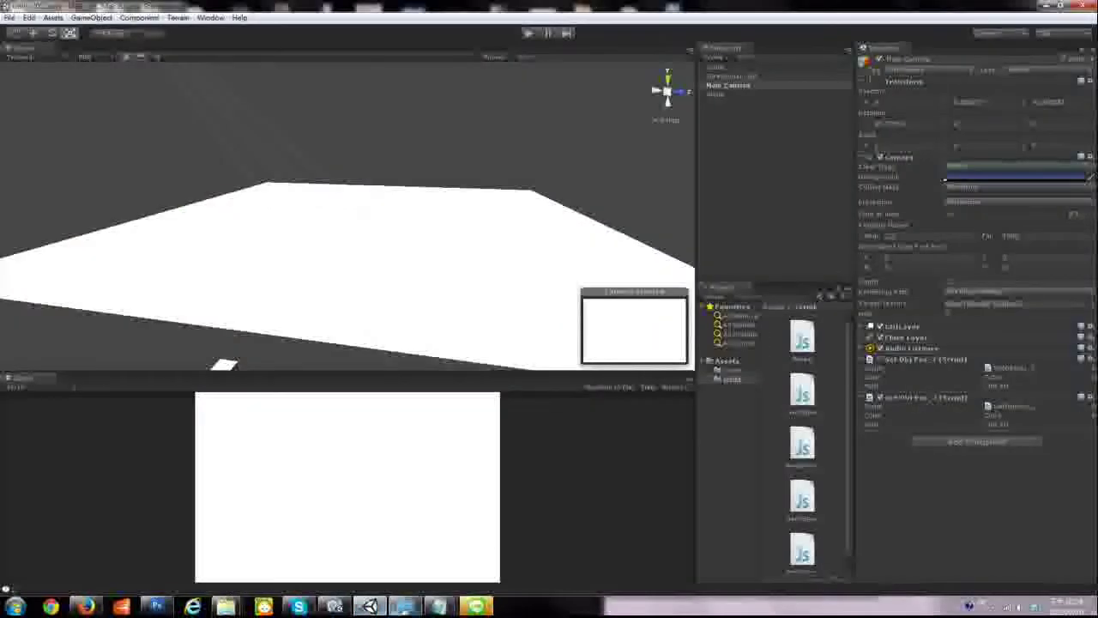
left_click(337, 607)
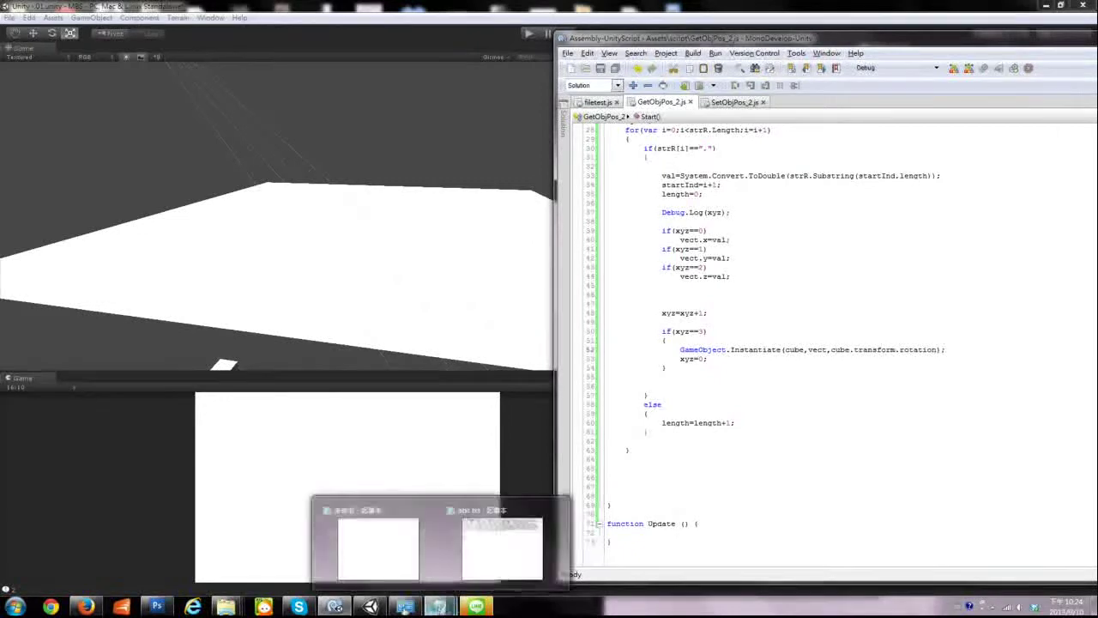
left_click(335, 607)
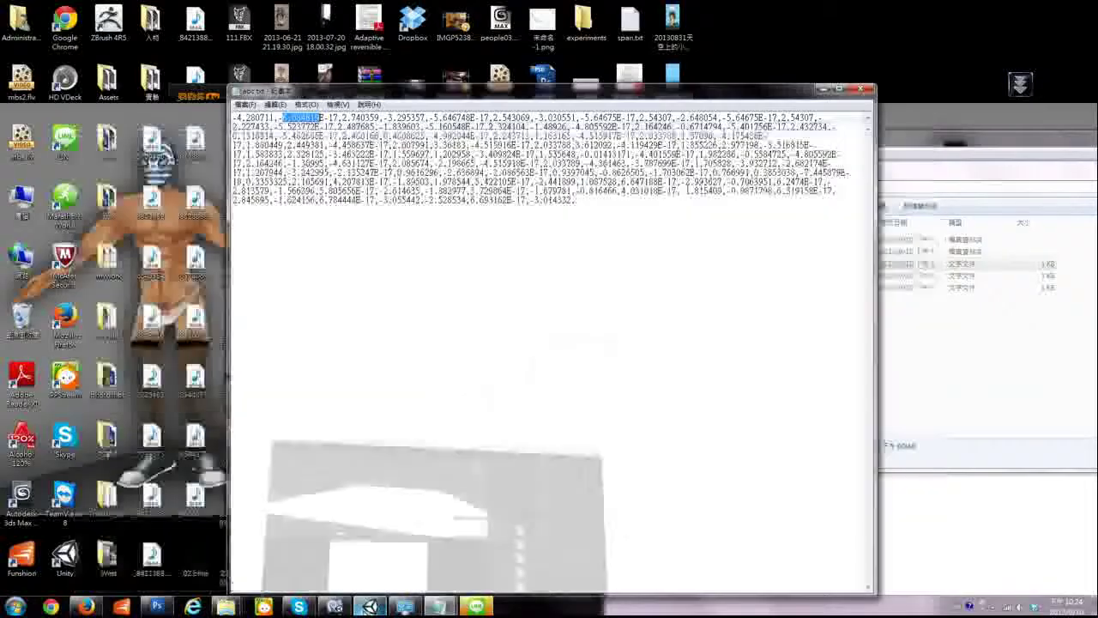
left_click(335, 606)
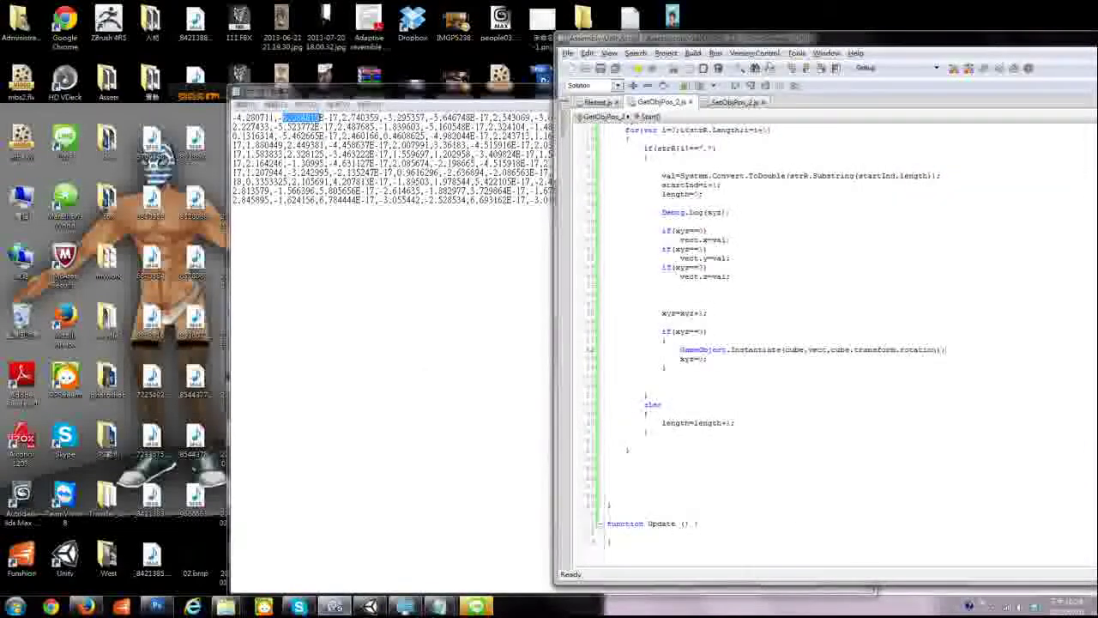
View SetObjPos_2.js, move the editor lower, then return to GetObjPos_2.js
left_click(733, 72)
mouse_move(736, 3)
left_mouse_down()
mouse_move(736, 33)
mouse_move(316, 20)
left_mouse_up()
left_click(218, 91)
Replace System.Convert.ToDouble with ToSingle on line 33 of GetObjPos_2.js
double_click(295, 24)
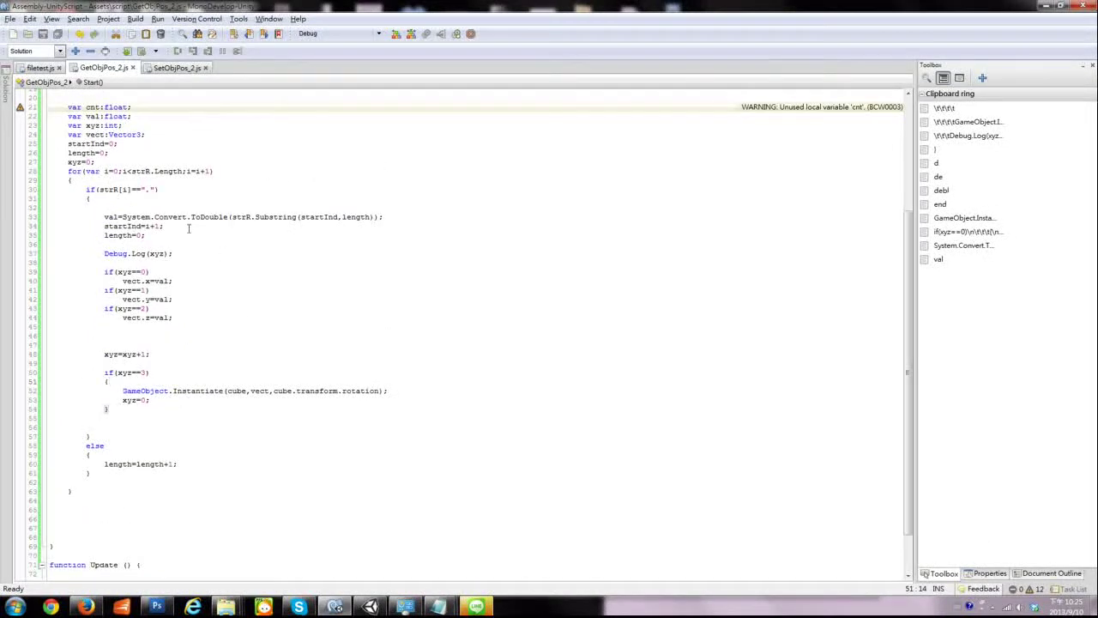
left_click_drag(200, 219, 226, 219)
key("BackSpace")
key("BackSpace")
key("BackSpace")
key("BackSpace")
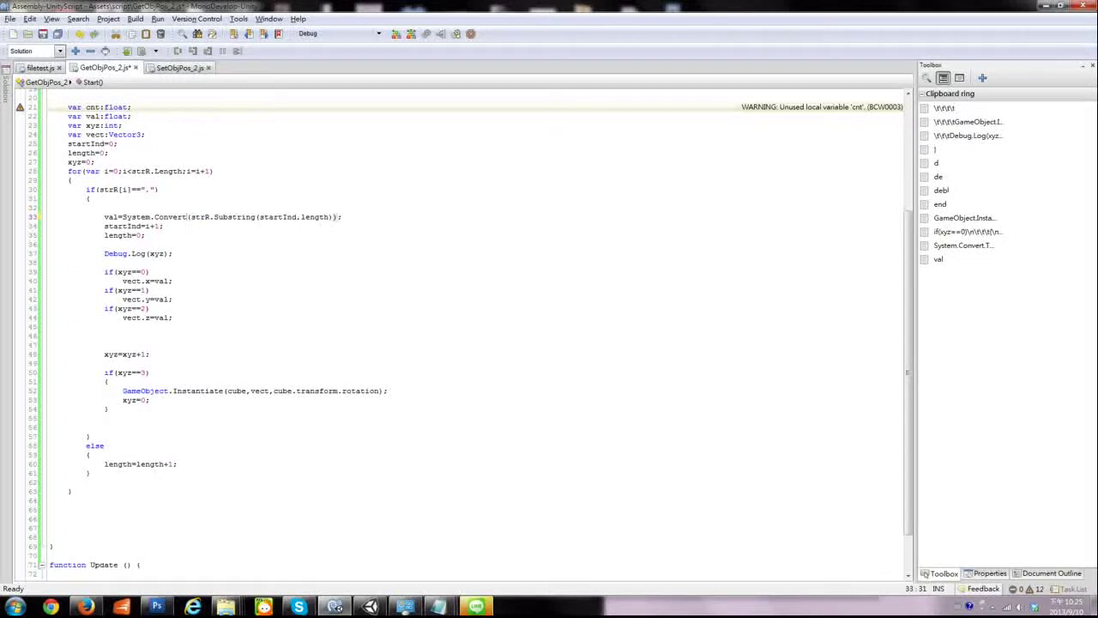
type(".tos")
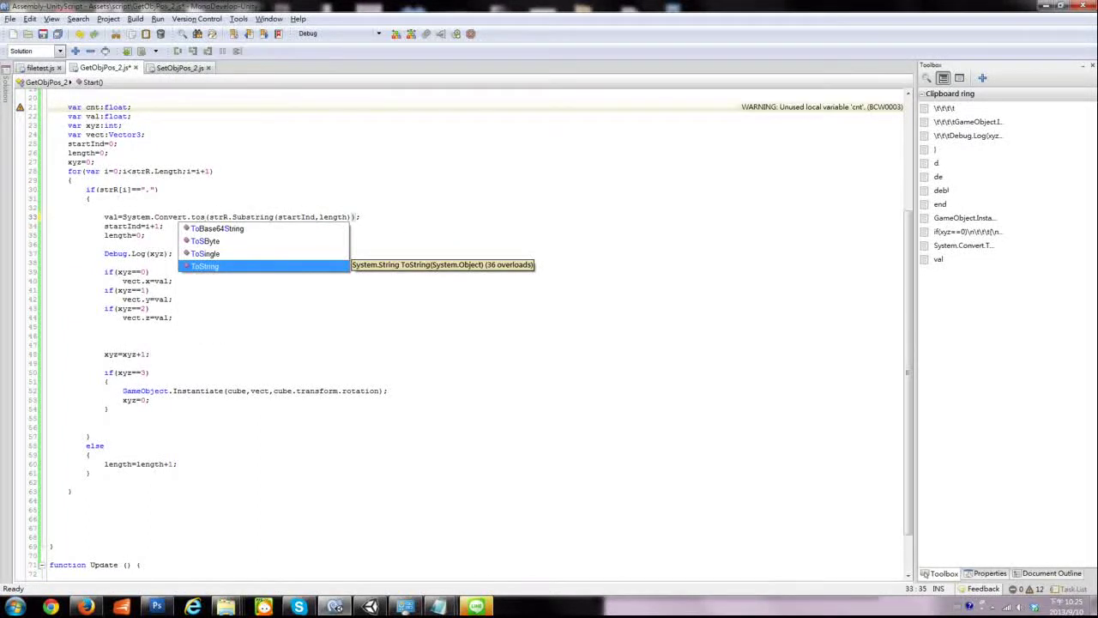
key("Up")
key("Return")
Build the scripts and bring the Unity editor back to the front
left_click(410, 33)
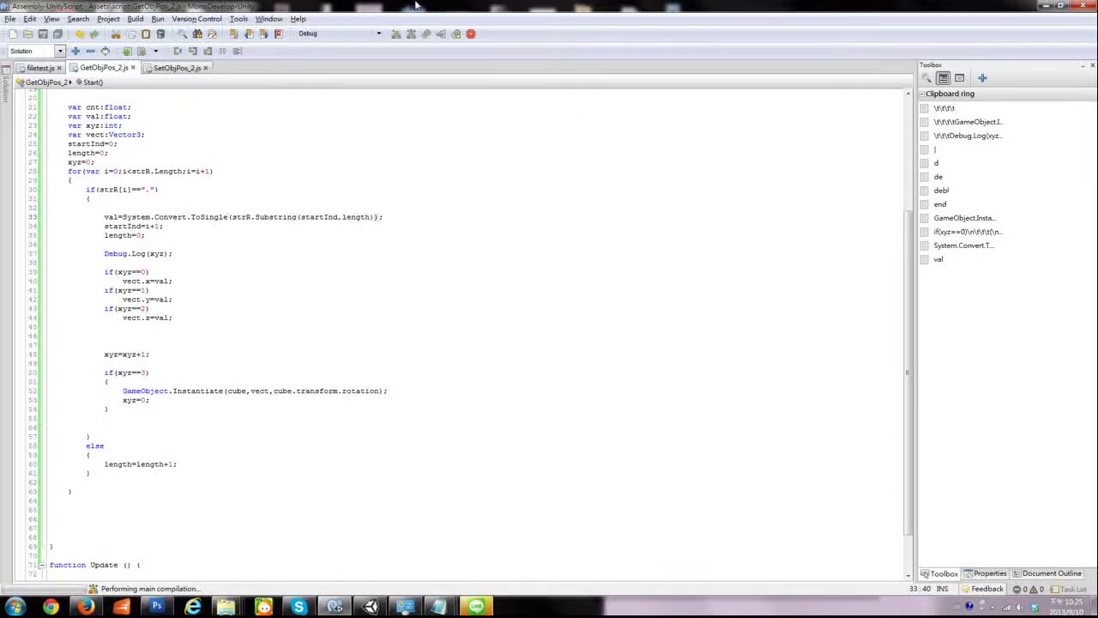
double_click(416, 6)
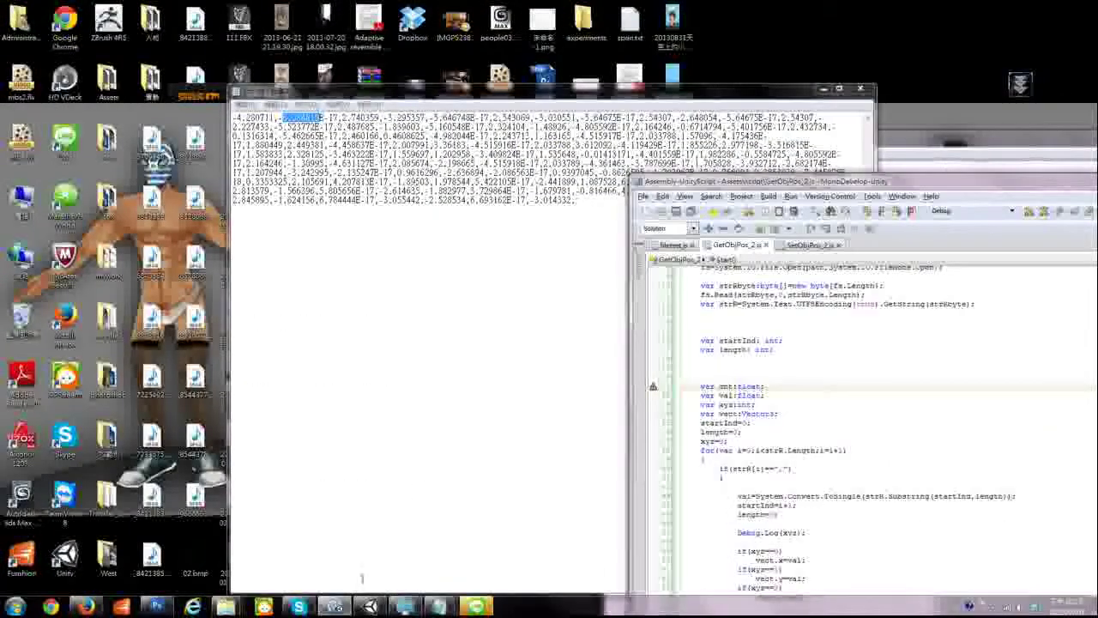
left_click(370, 606)
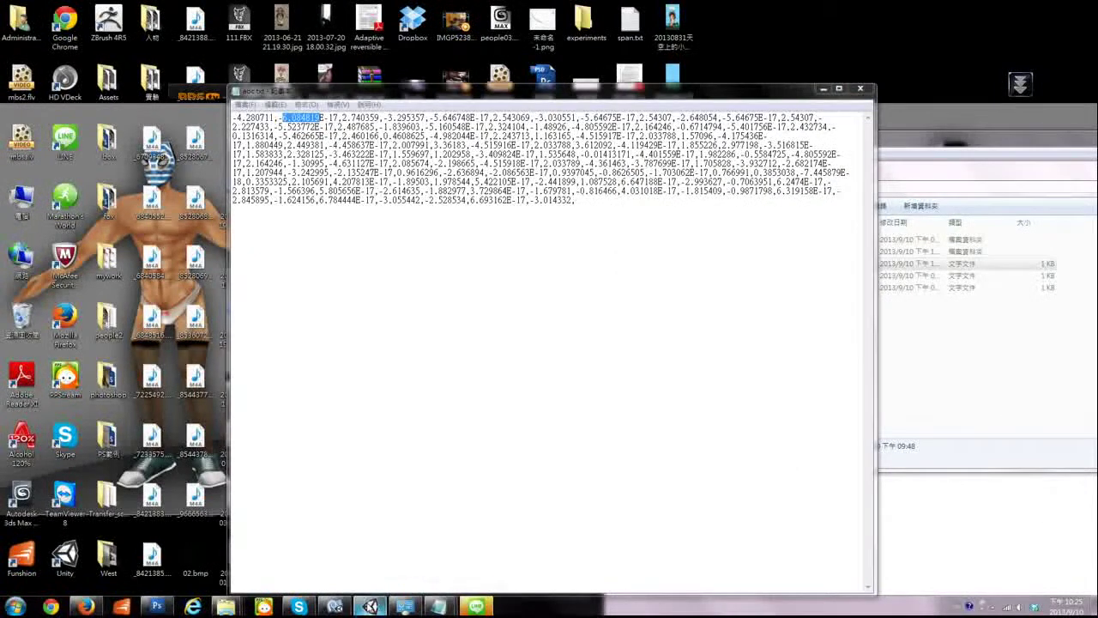
left_click(371, 606)
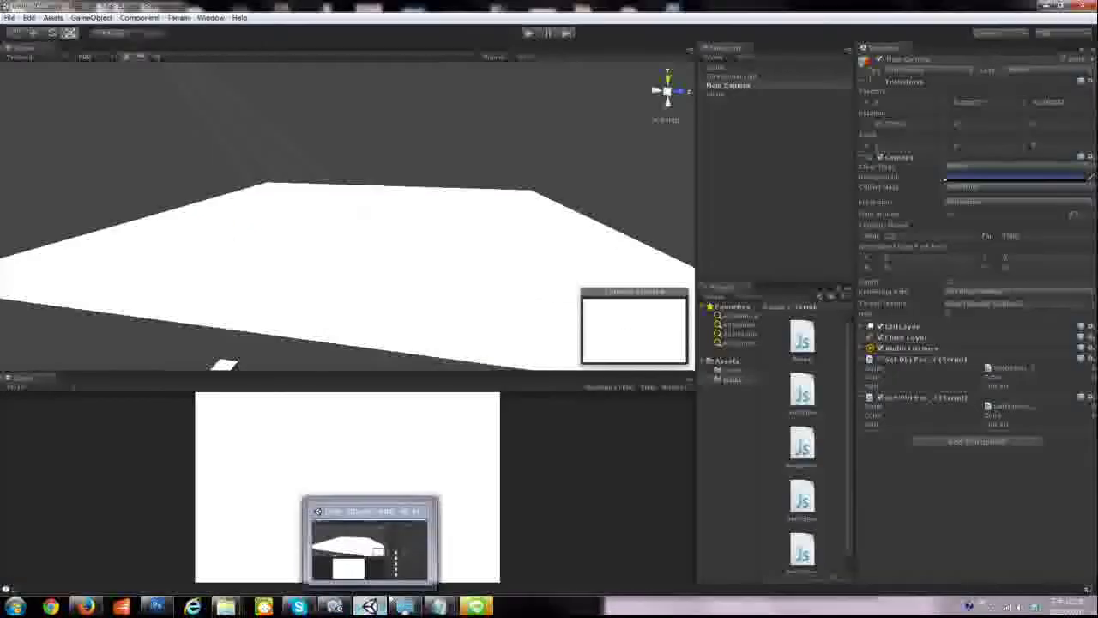
Play the scene, orbit around the spawned Cube(Clone)s, stop, and reopen MonoDevelop
left_click(531, 33)
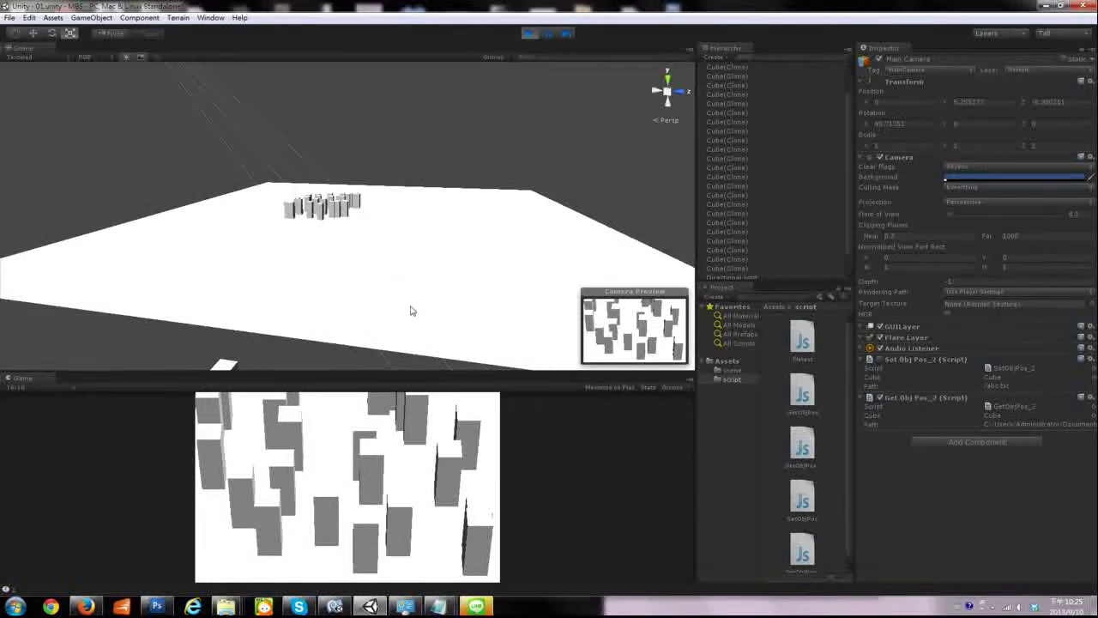
left_click(375, 290)
mouse_move(387, 255)
left_mouse_down("alt")
mouse_move(578, 206)
mouse_move(506, 118)
left_mouse_up("alt")
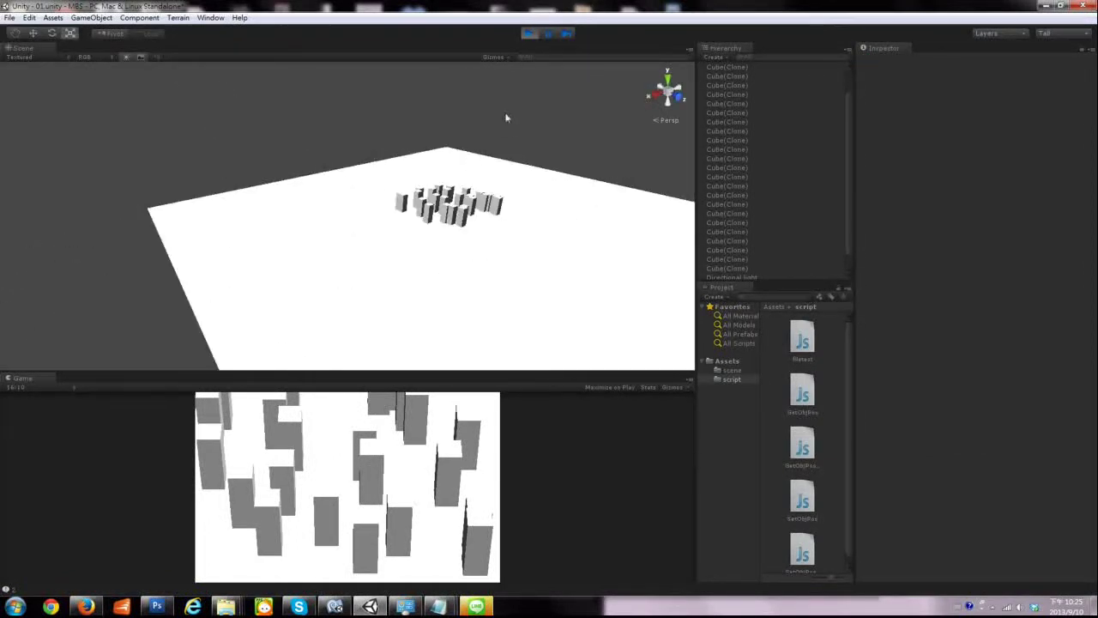
left_click(529, 34)
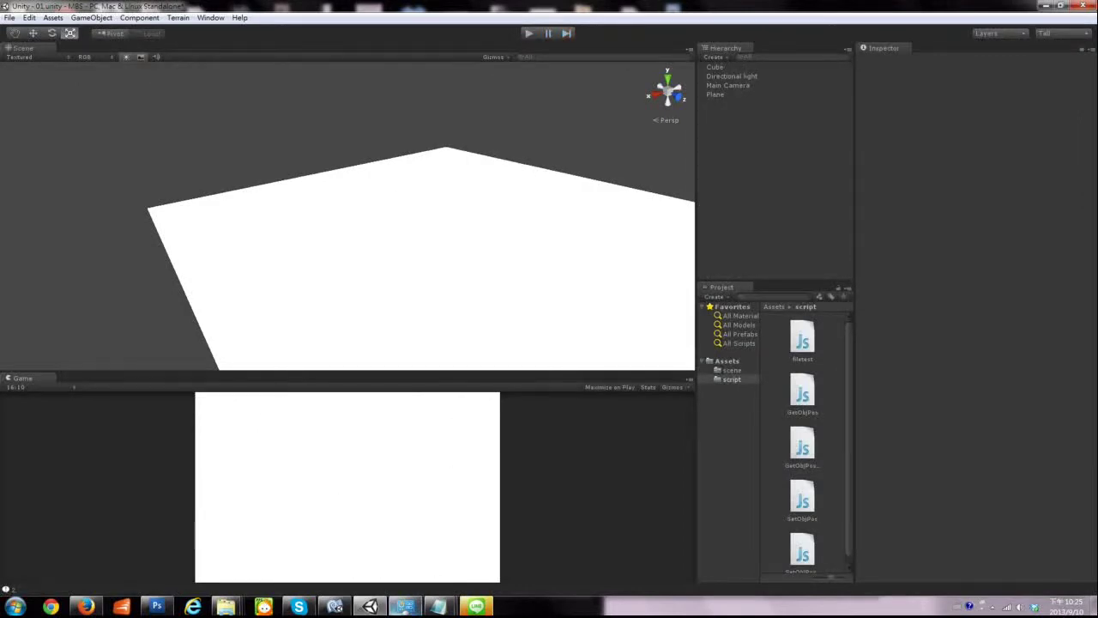
mouse_move(404, 606)
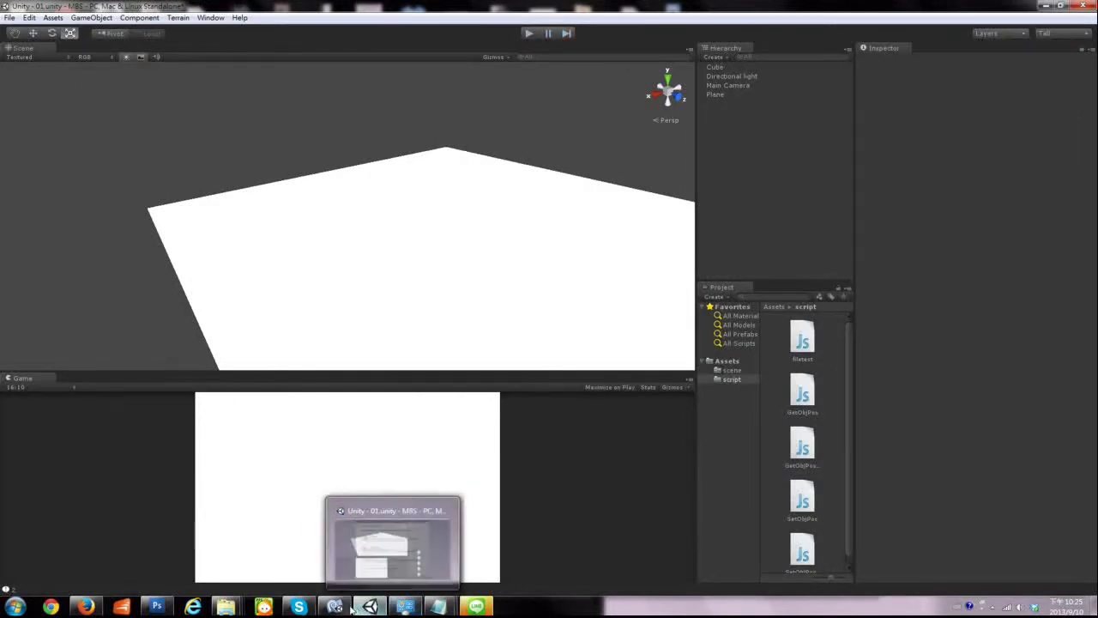
left_click(335, 606)
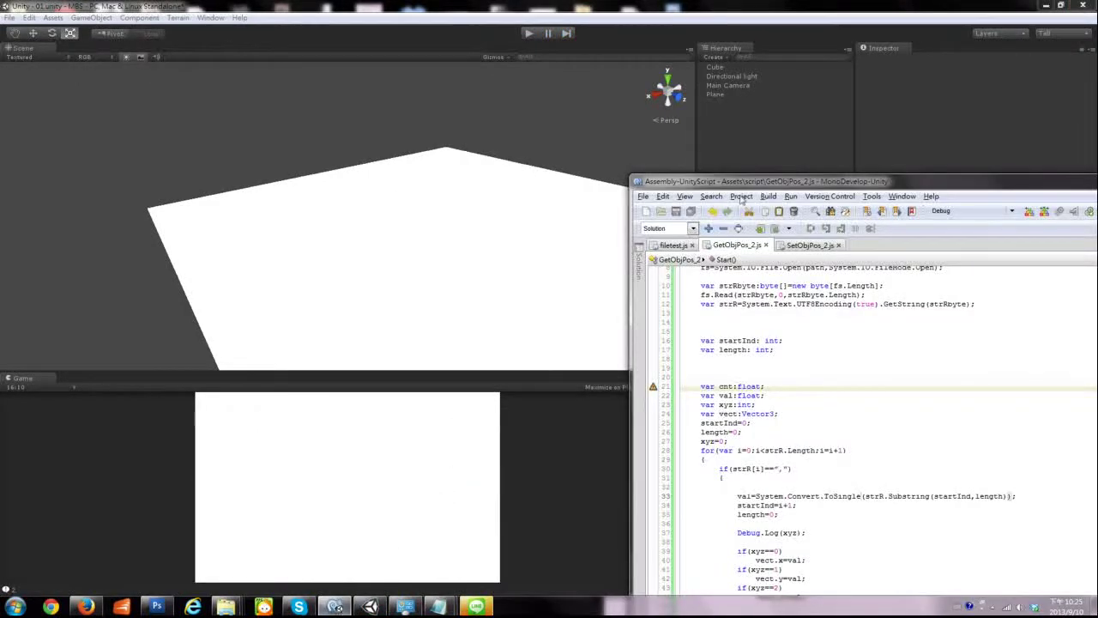
In SetObjPos_2.js, add a new line below the hits[i].point vect assignment
double_click(741, 182)
left_click(194, 69)
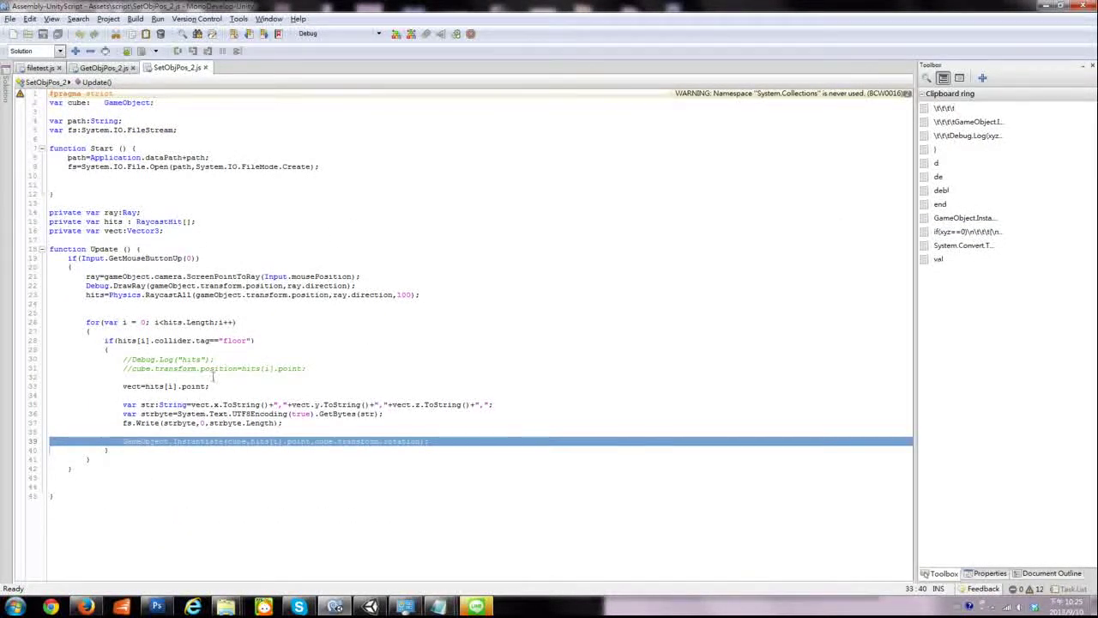
left_click(216, 384)
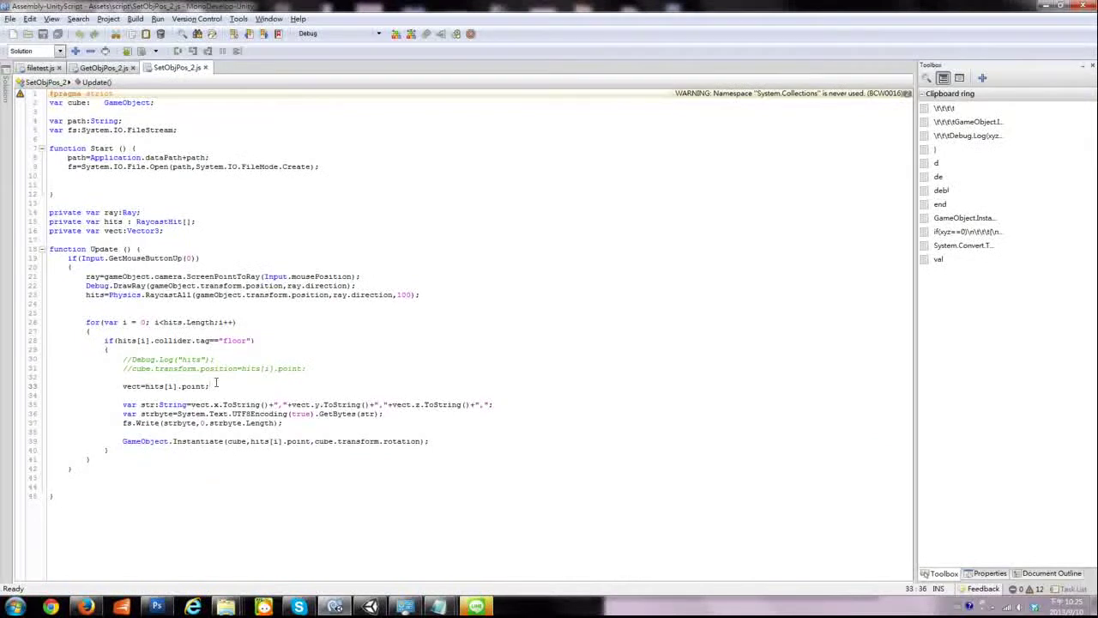
key("Down")
key("Return")
Start the line 'vect.x = Mathf.Round()' using autocomplete
type("ve")
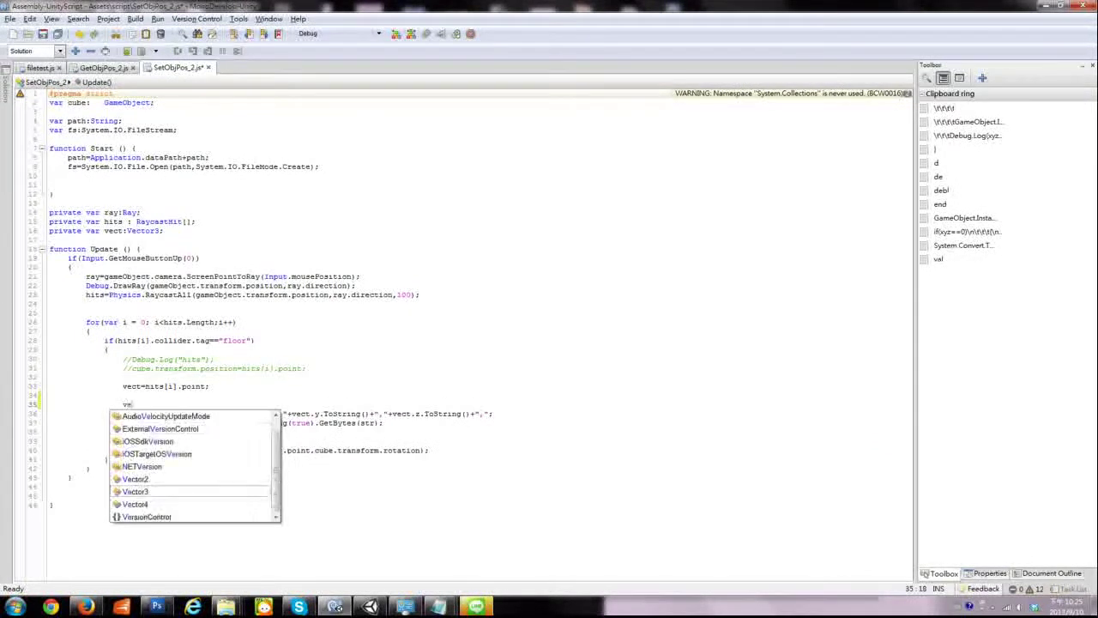
type("ct")
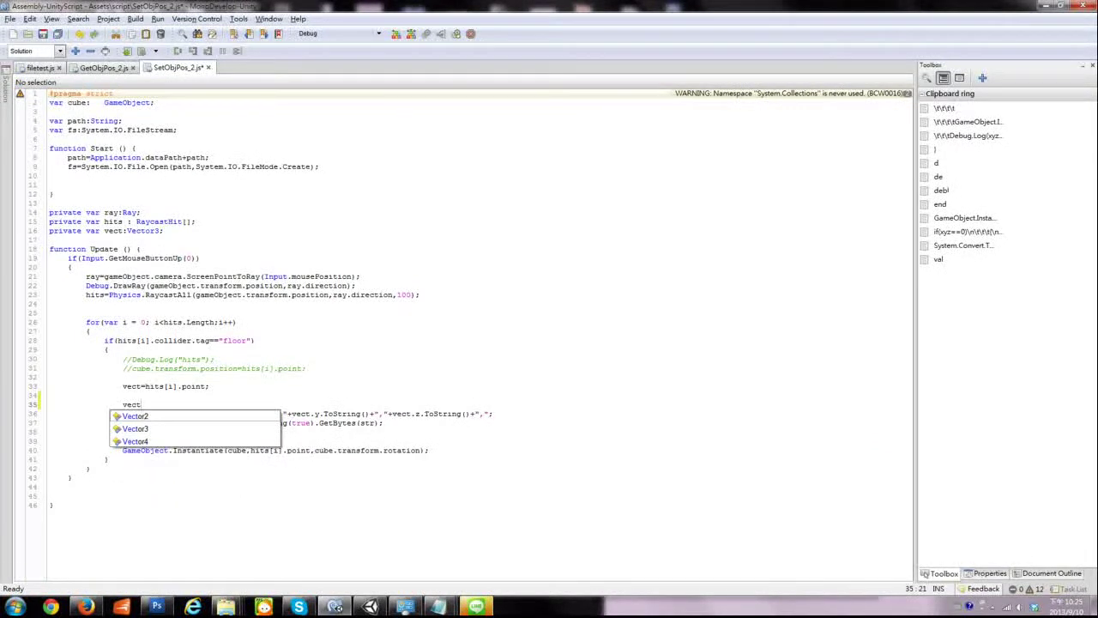
type(".x")
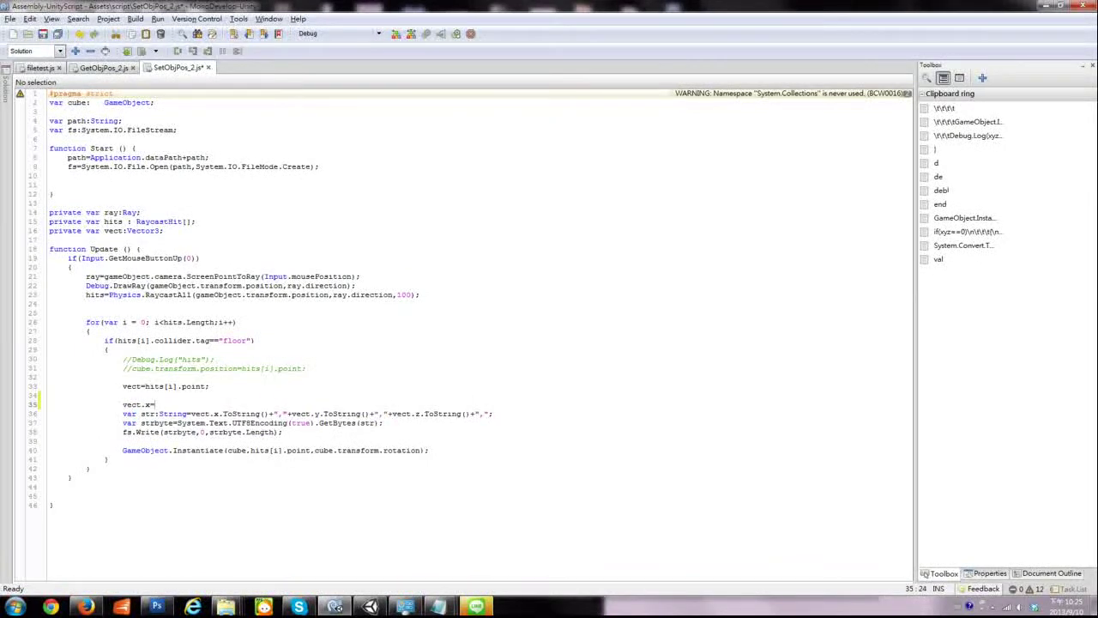
type("=")
key("shift+Home")
key("ctrl+c")
key("End")
type("=m")
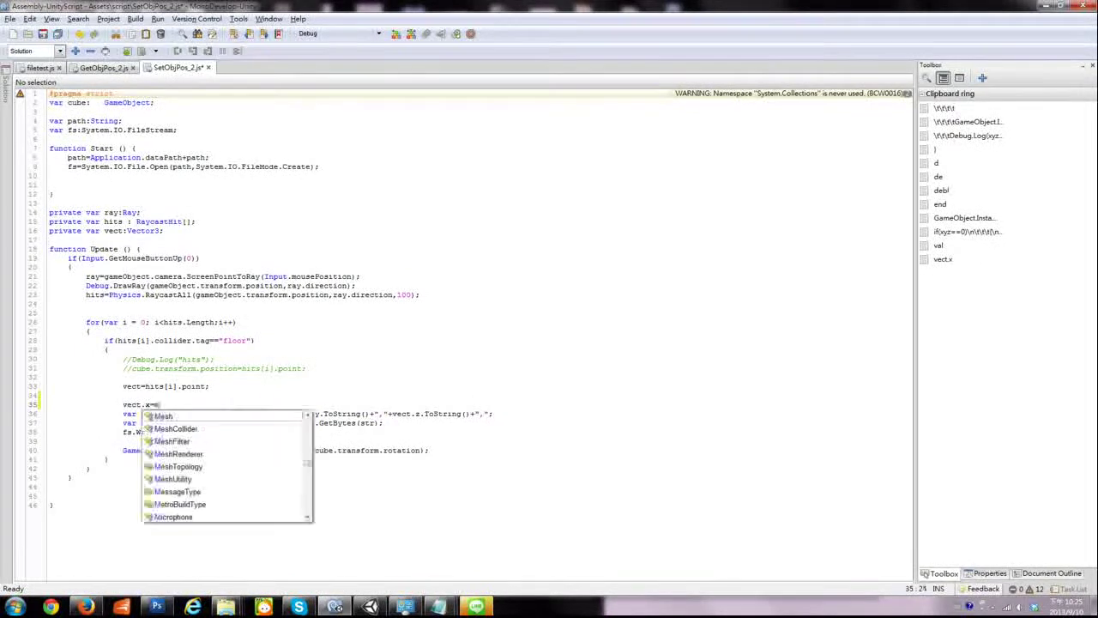
type("a")
key("Down")
key("Down")
key("Down")
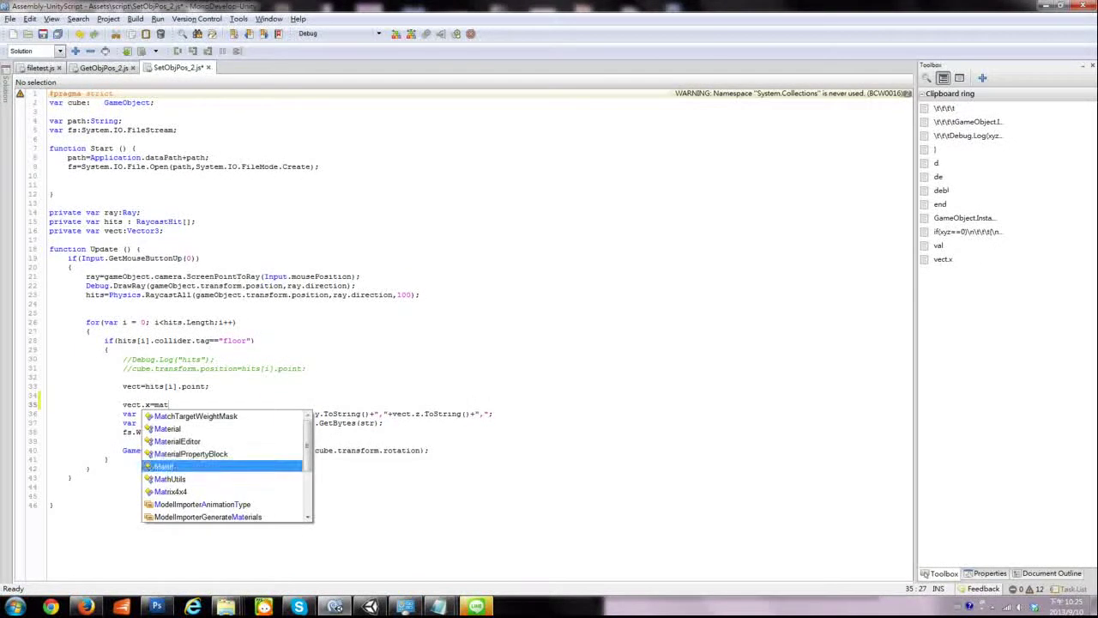
key("Return")
type(".r")
key("Return")
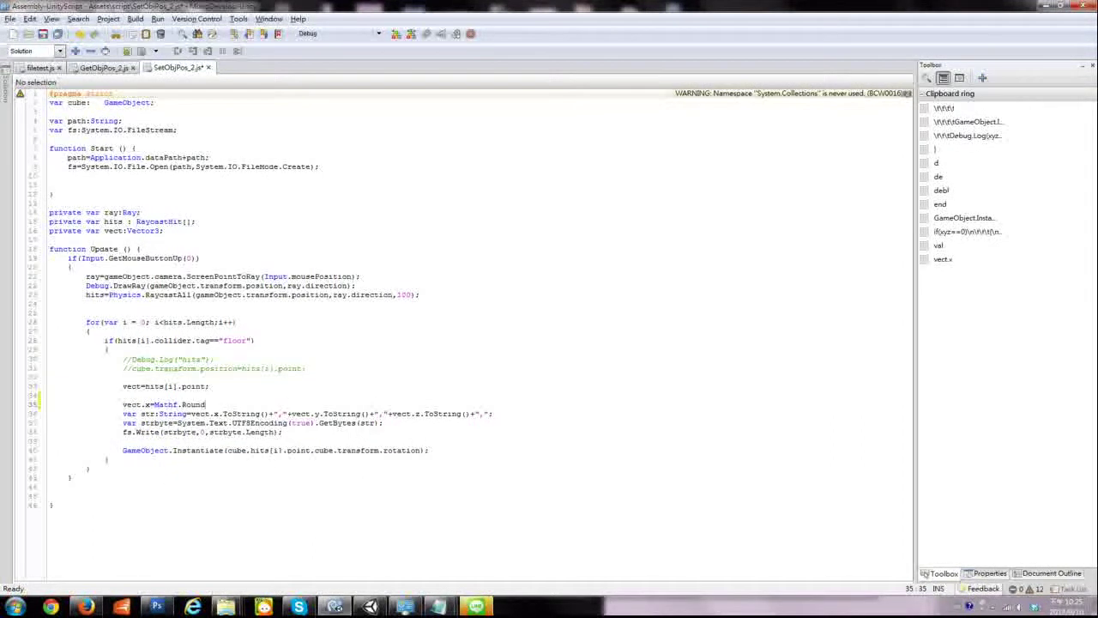
type("()")
Copy the variable name vect and check the long numbers currently written in abc.txt
double_click(130, 386)
key("ctrl+c")
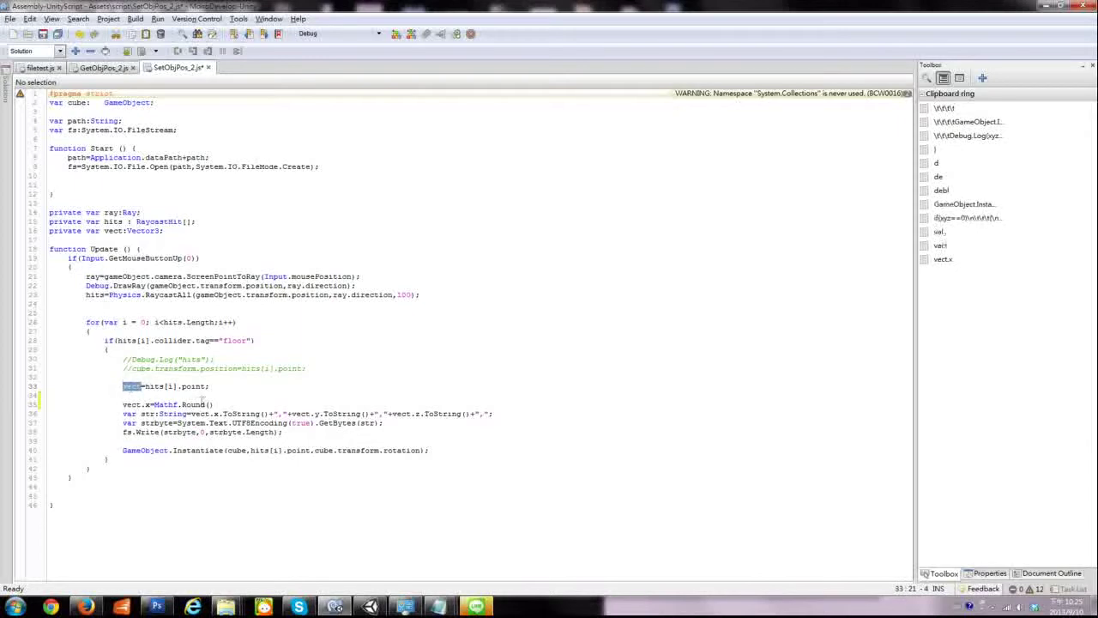
mouse_move(440, 607)
left_click(480, 562)
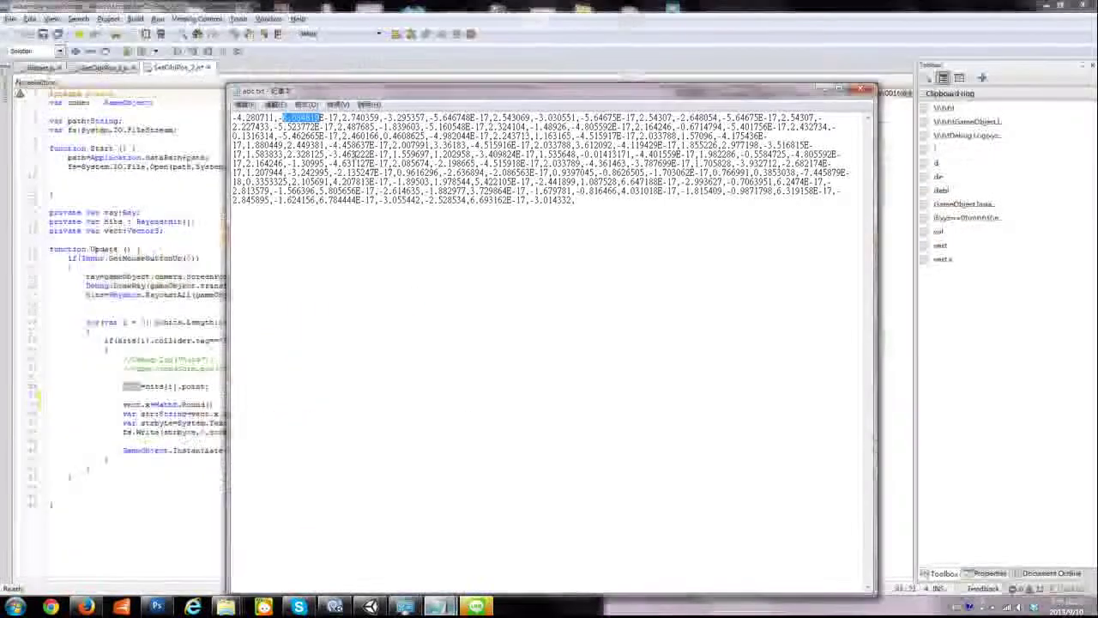
left_click(406, 607)
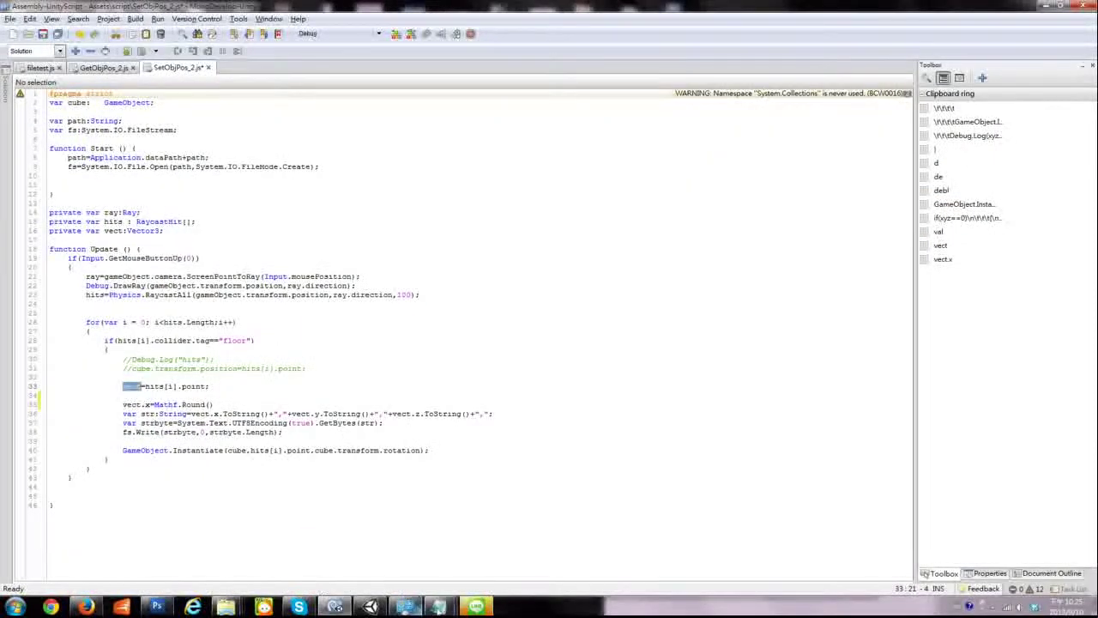
mouse_move(439, 607)
left_click(482, 554)
left_click_drag(322, 116, 319, 126)
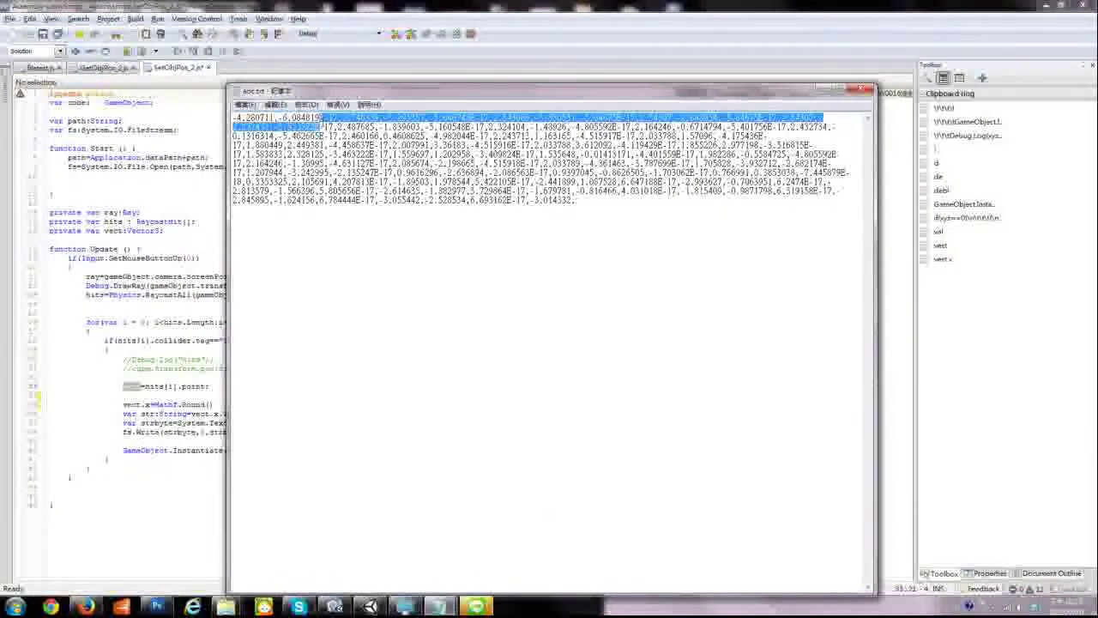
key("alt+Tab")
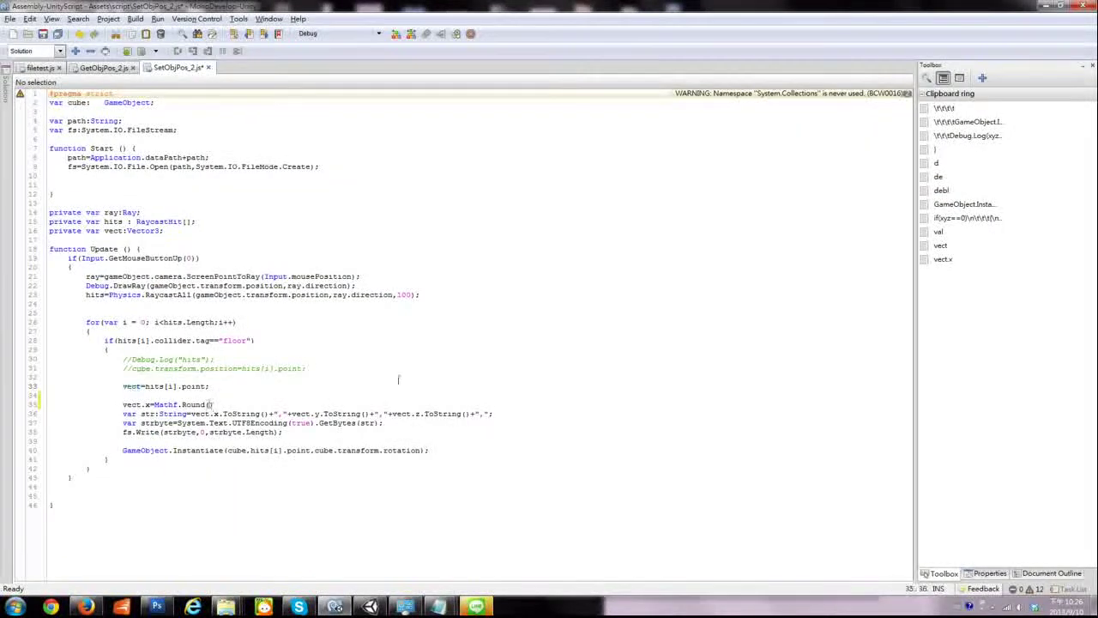
Complete the rounding as Mathf.Round(vect.x*100000)/100000
type("vect")
type(".x*")
type("10")
key("shift+Left")
key("shift+Left")
key("shift+Left")
key("shift+Left")
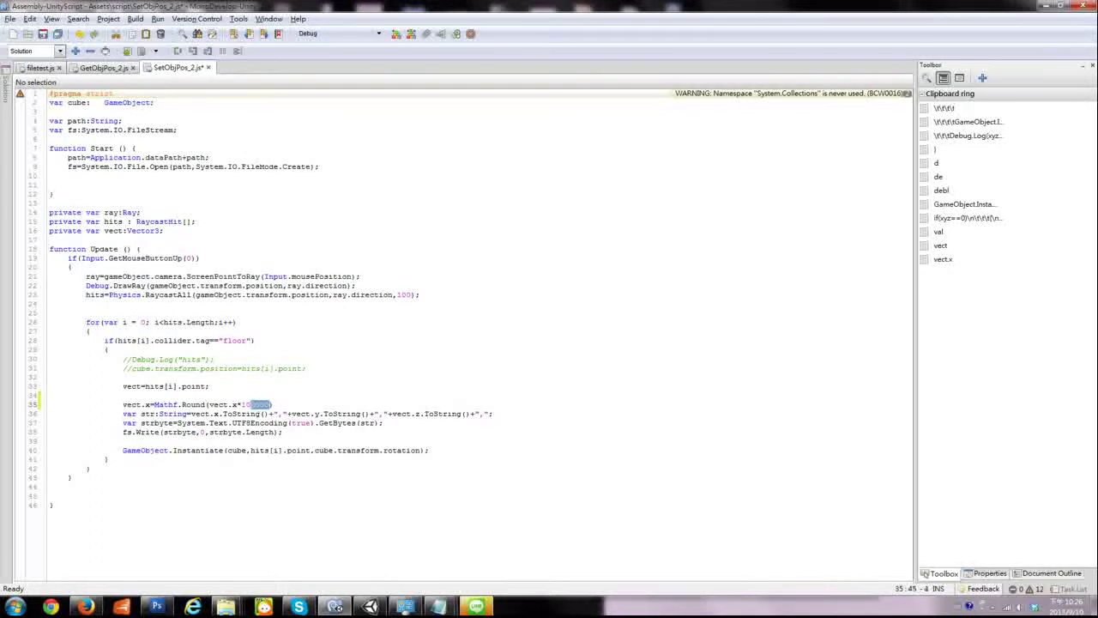
key("shift+Left")
key("shift+Left")
key("ctrl+c")
key("End")
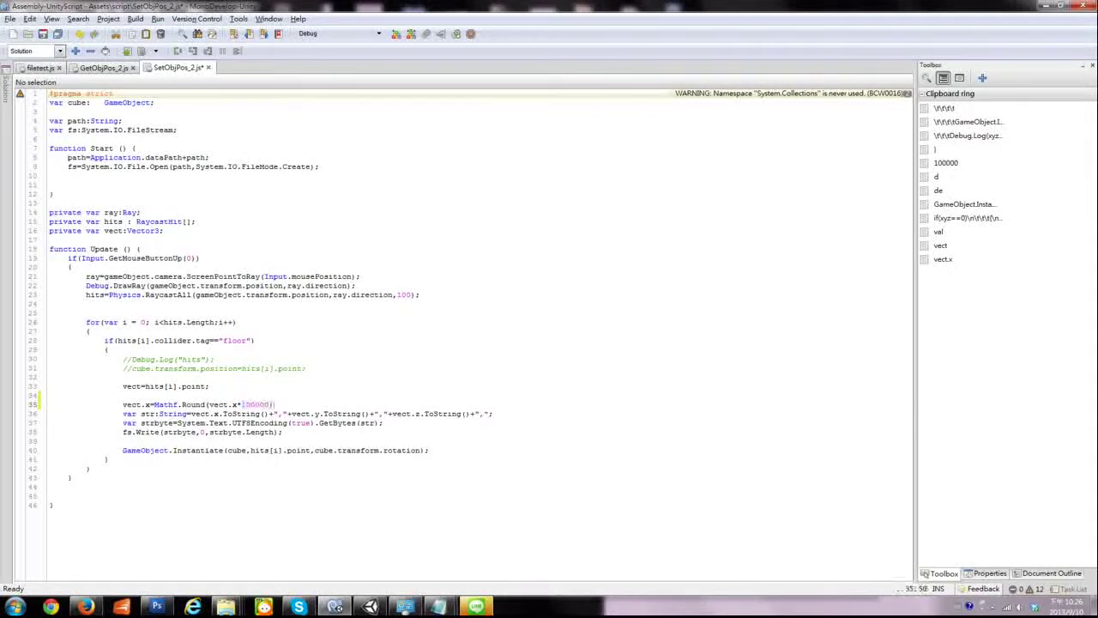
type("/")
key("ctrl+v")
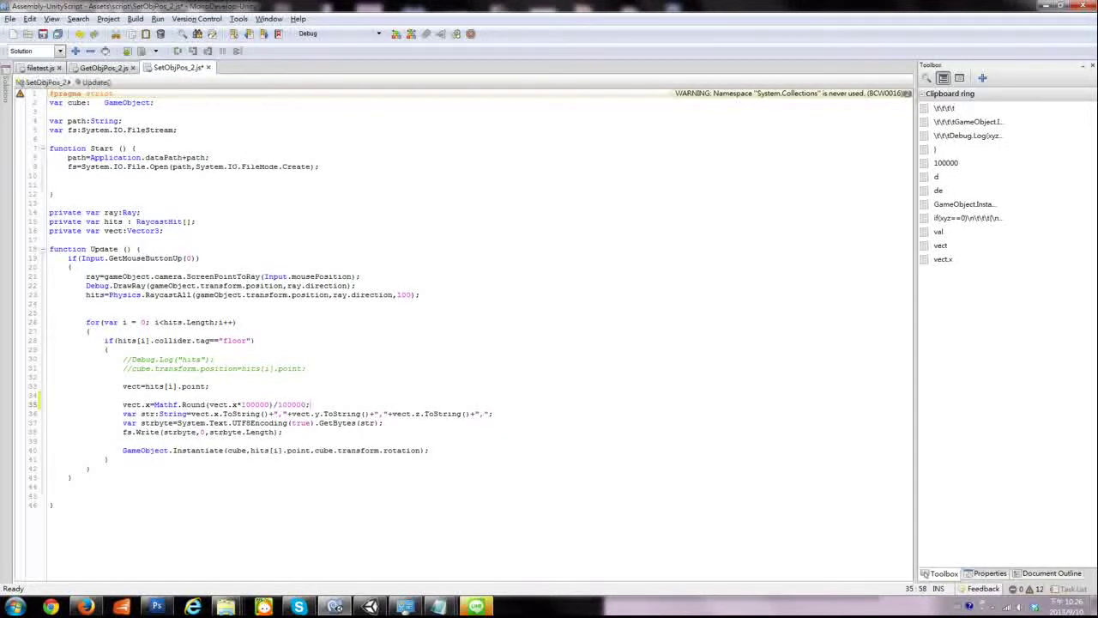
Duplicate the vect.x rounding line into two more lines below it
key("Return")
key("Return")
key("Up")
key("Up")
key("shift+End")
key("ctrl+x")
key("Down")
key("ctrl+v")
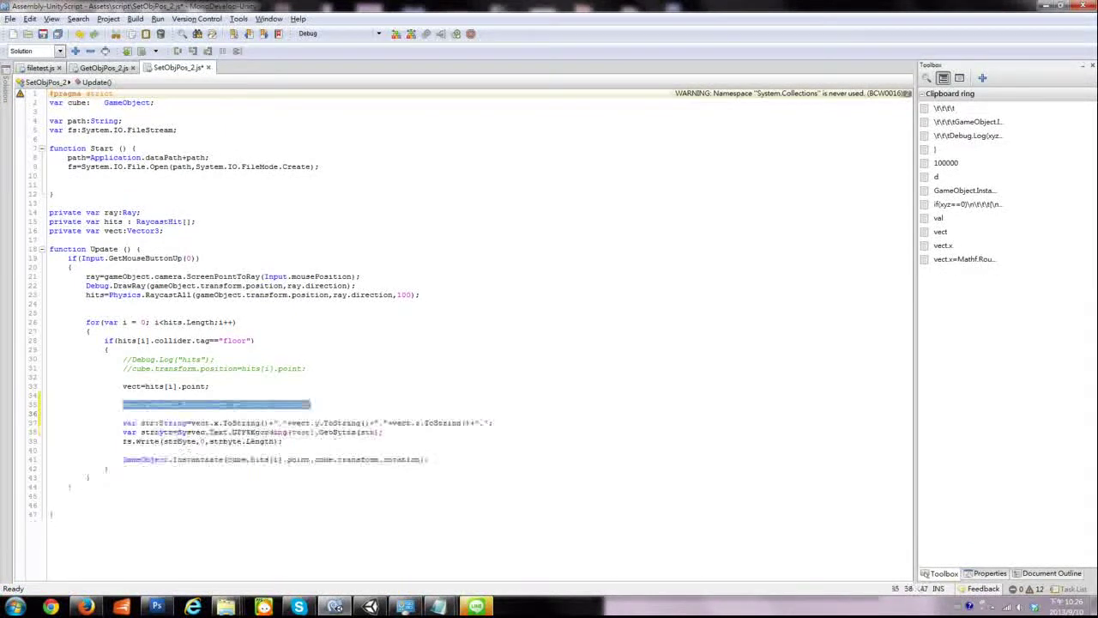
key("Return")
key("Return")
key("Up")
key("Up")
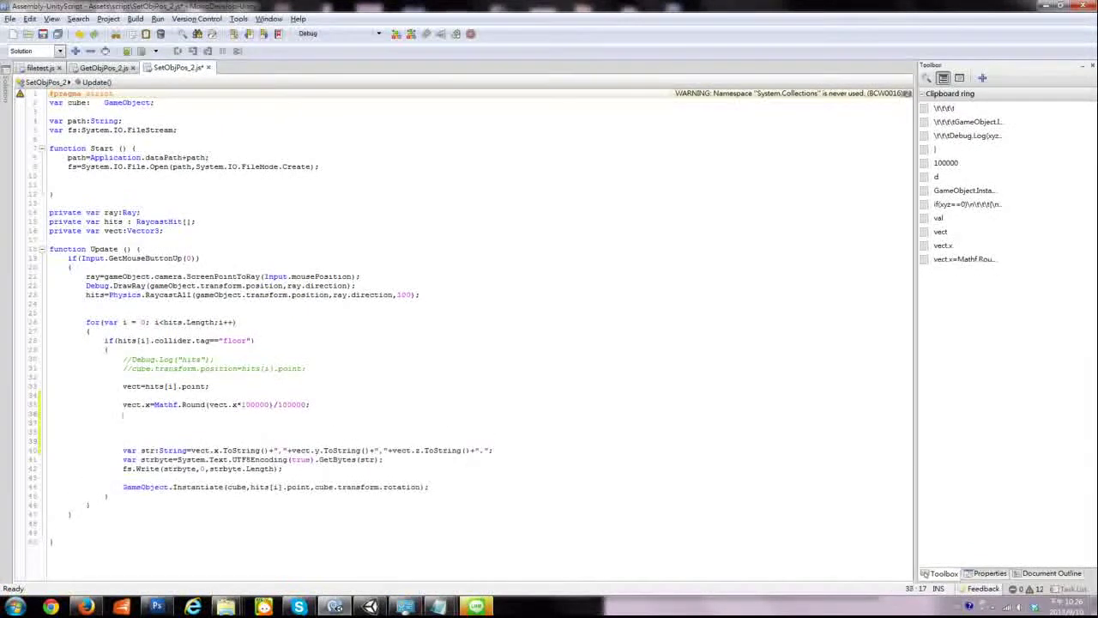
key("ctrl+v")
key("Return")
key("ctrl+v")
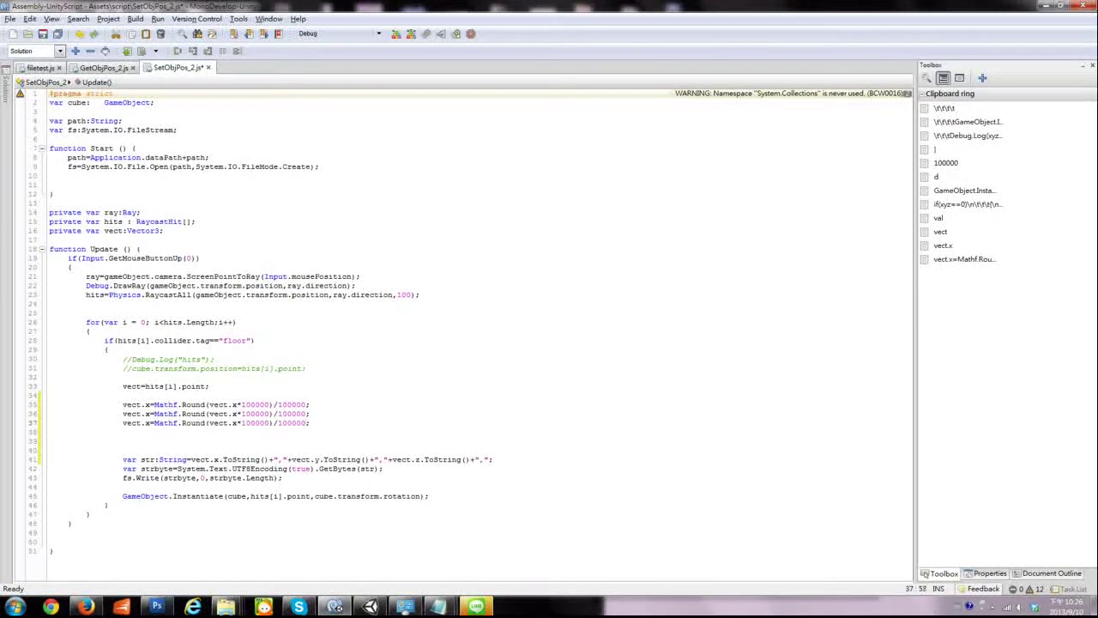
Change the Round arguments in the copies to vect.y and vect.z
key("Left")
key("Left")
key("Left")
key("BackSpace")
type("z")
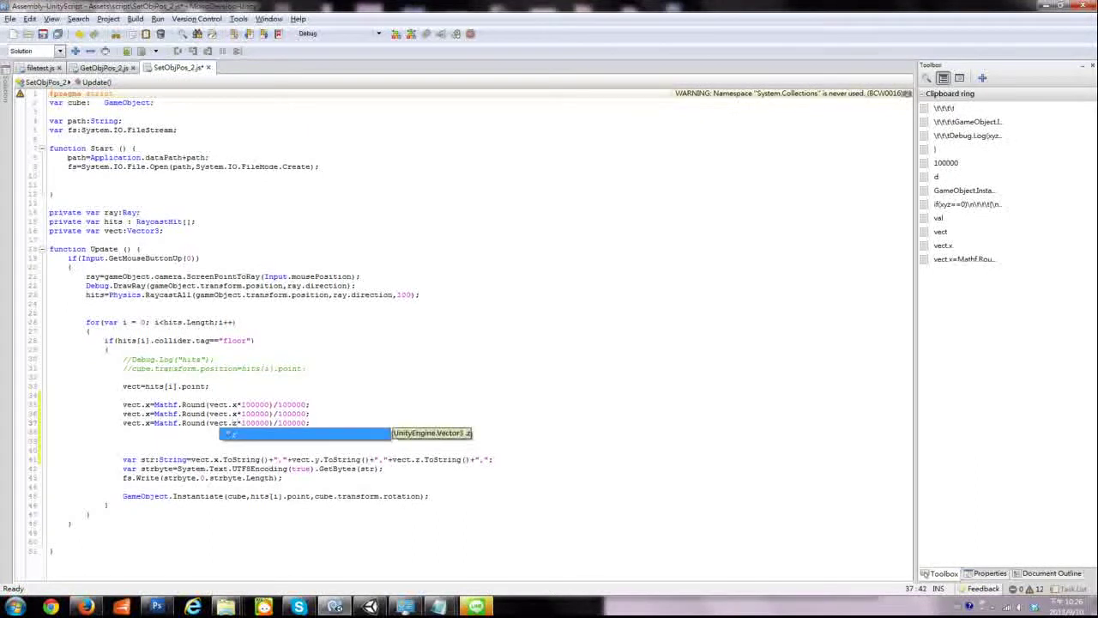
key("Escape")
key("Up")
key("BackSpace")
type("y")
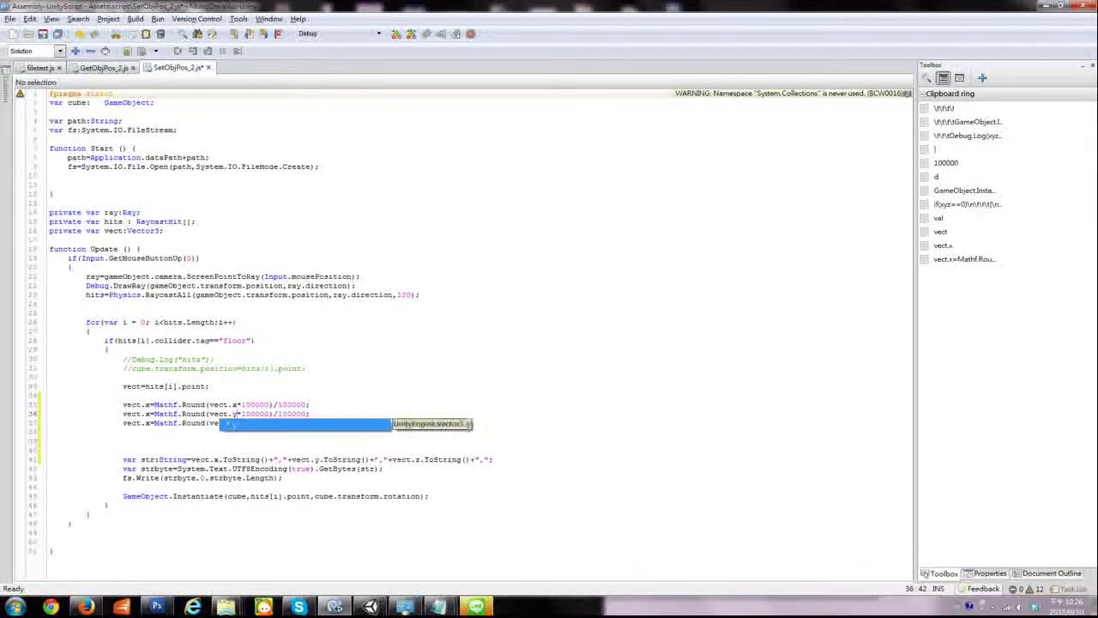
key("Escape")
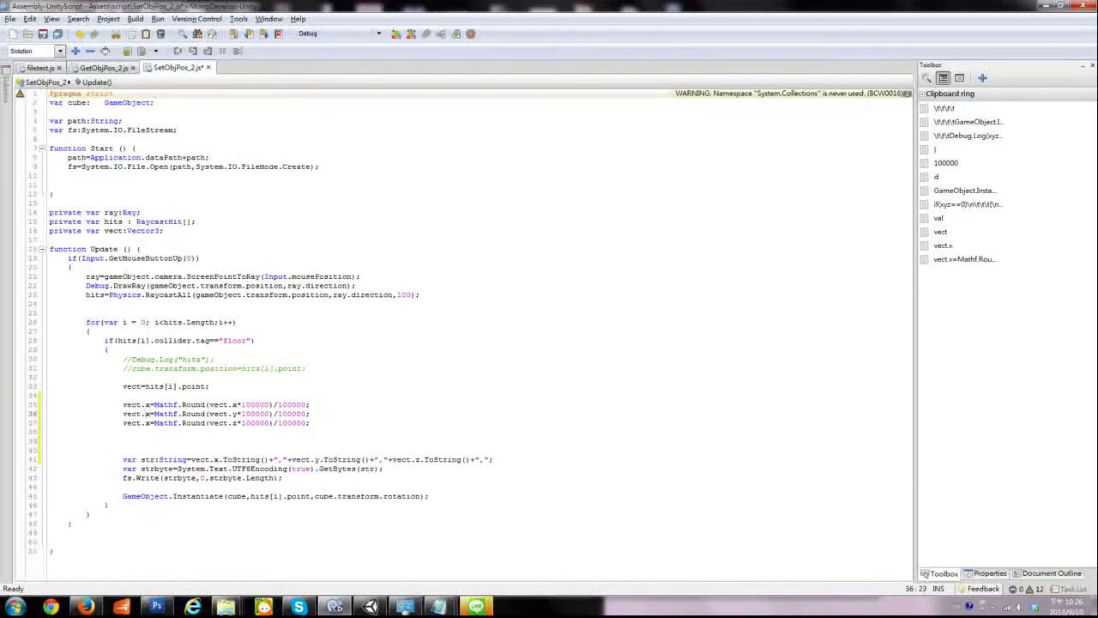
Change the assigned components to vect.y and vect.z, then review the file-writing and instantiate lines
key("BackSpace")
type("y")
key("Escape")
key("Down")
key("BackSpace")
type("z")
left_click(469, 357)
left_click_drag(122, 459, 318, 482)
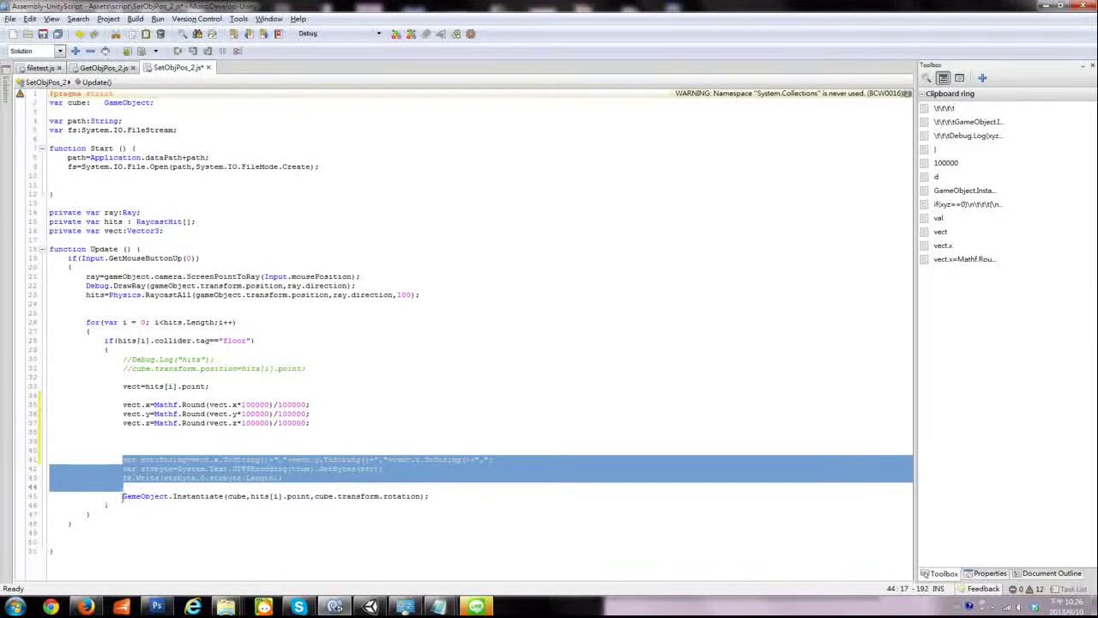
left_click_drag(123, 496, 443, 496)
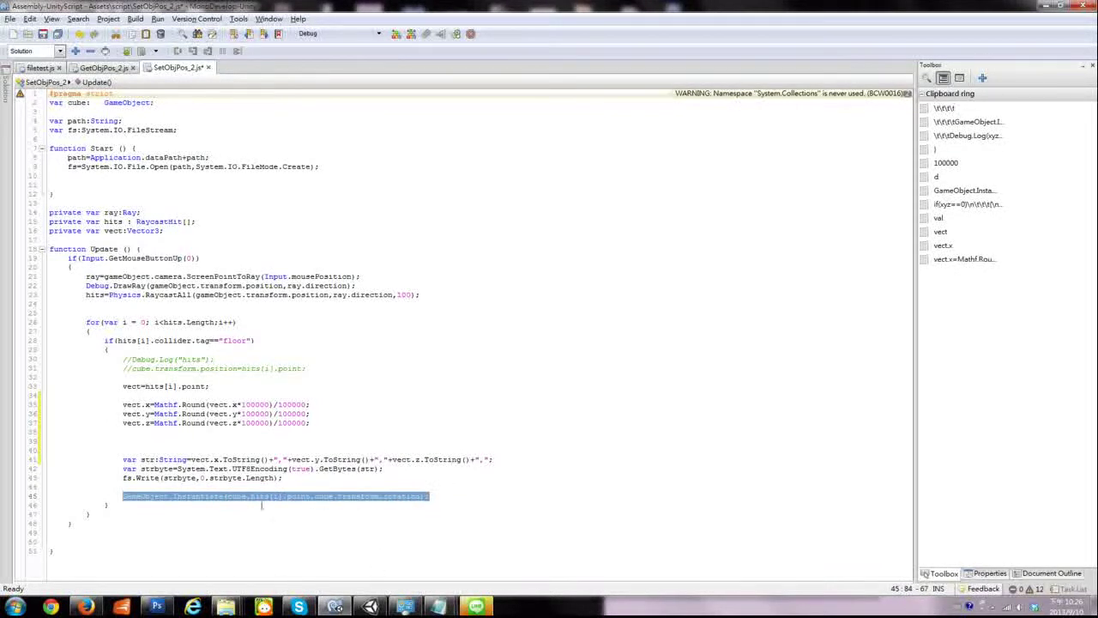
Build the edited script and bring the Unity editor forward
left_click(411, 35)
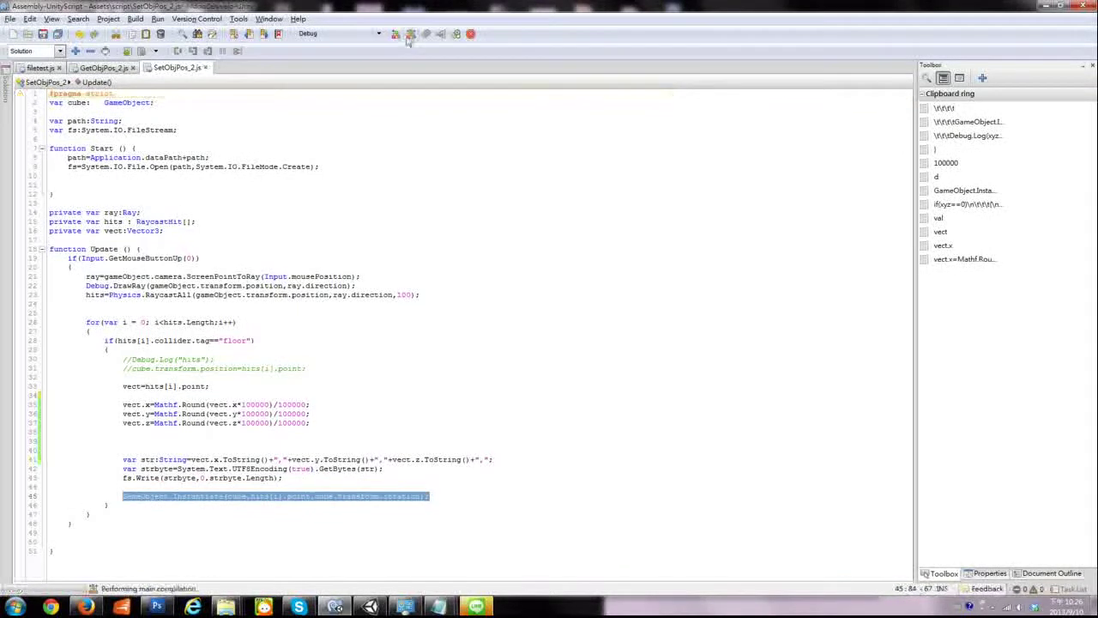
double_click(456, 5)
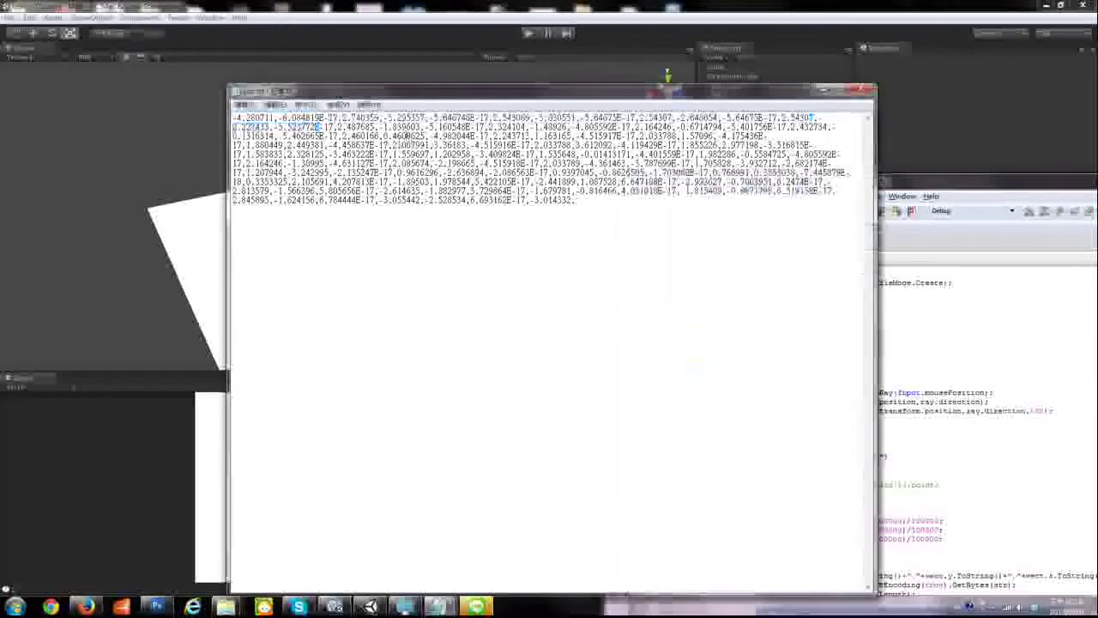
key("ctrl+a")
left_click(755, 192)
left_click(549, 64)
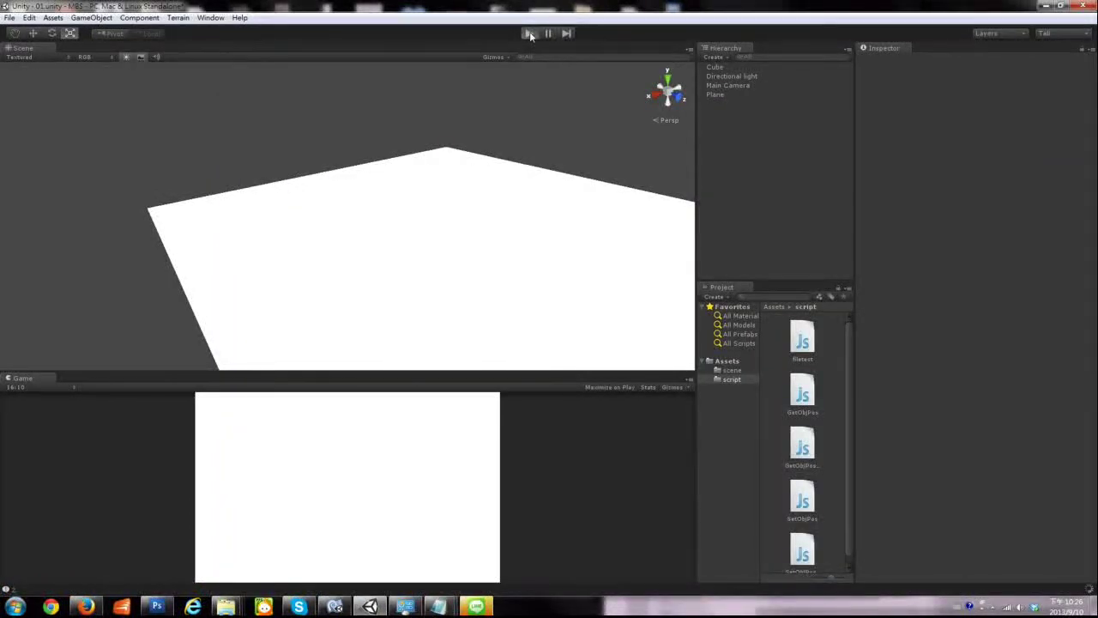
Briefly run and stop the scene, then select Main Camera to check its scripts
left_click(528, 34)
left_click(528, 34)
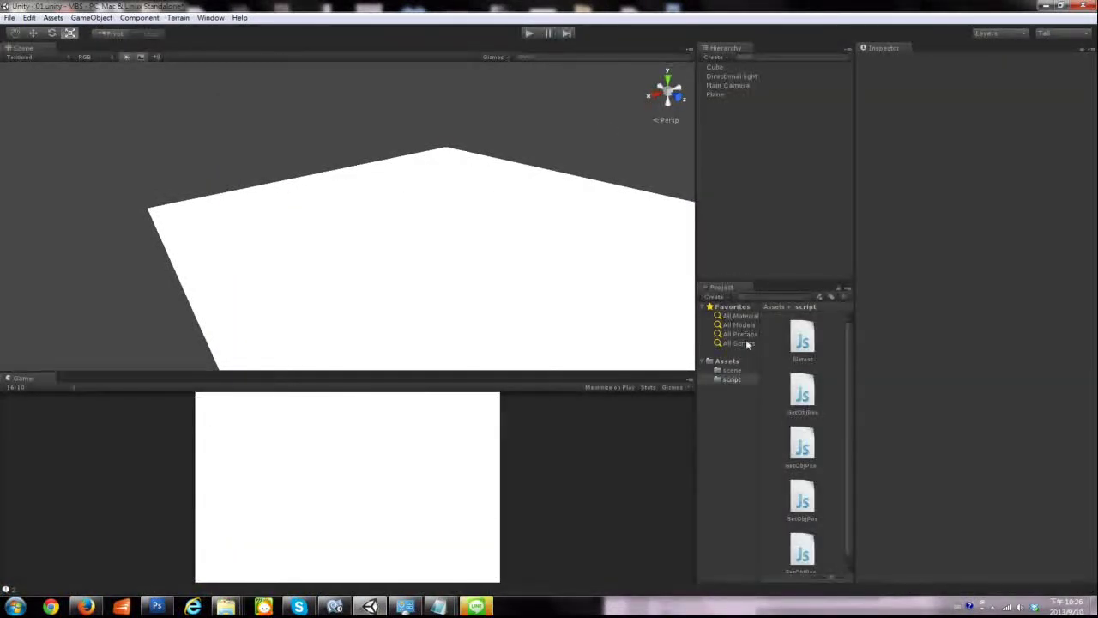
left_click(728, 85)
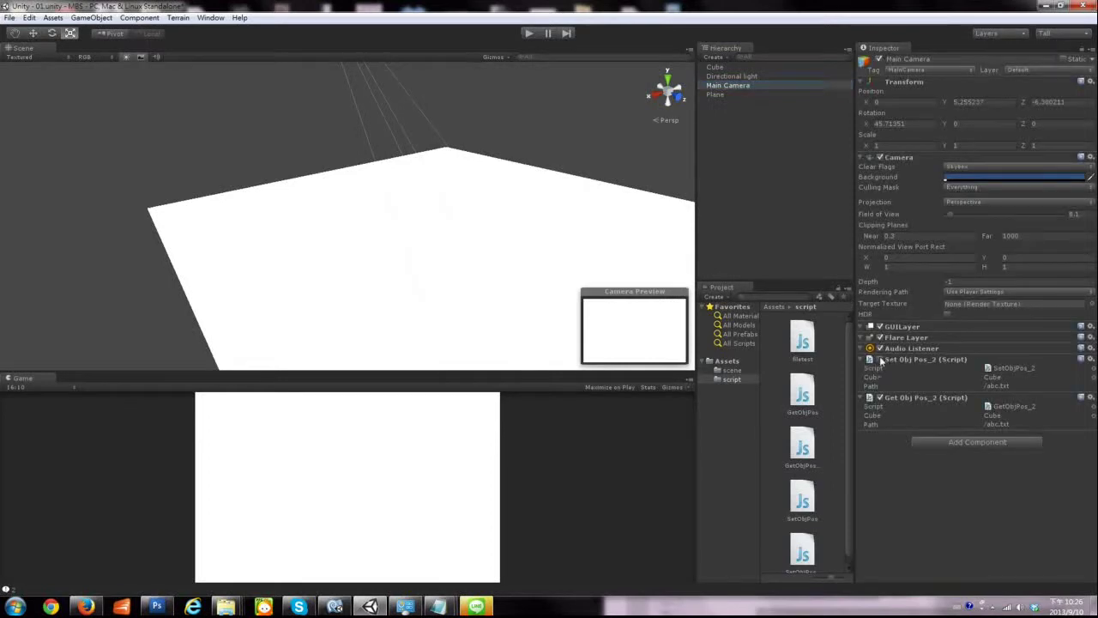
Play the scene, click nine spots on the white plane to spawn cubes, then stop
left_click(527, 34)
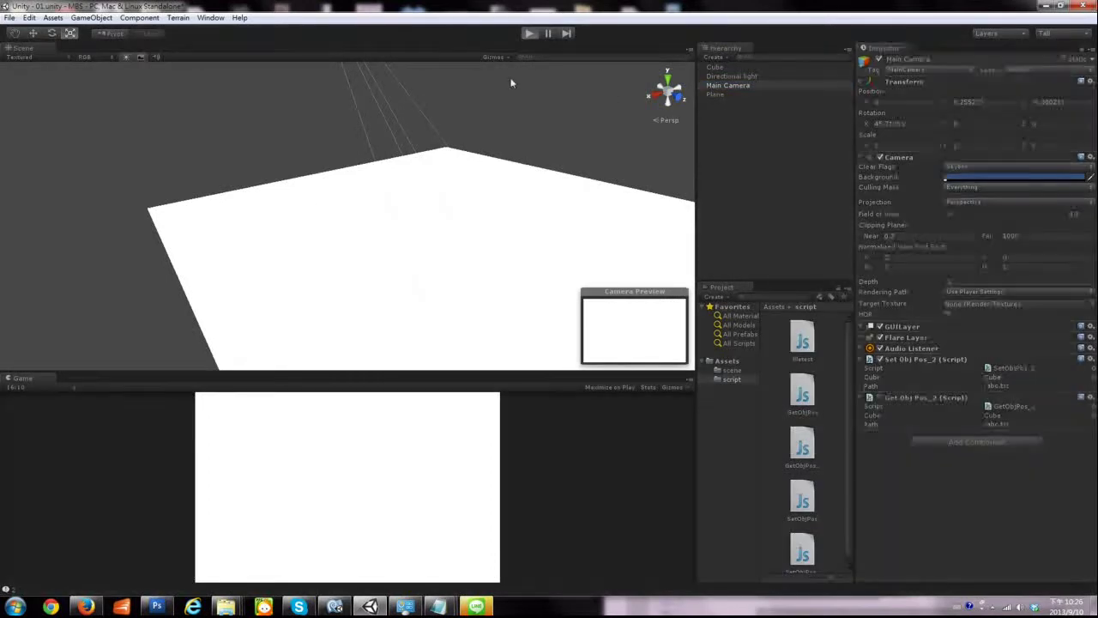
left_click(216, 219)
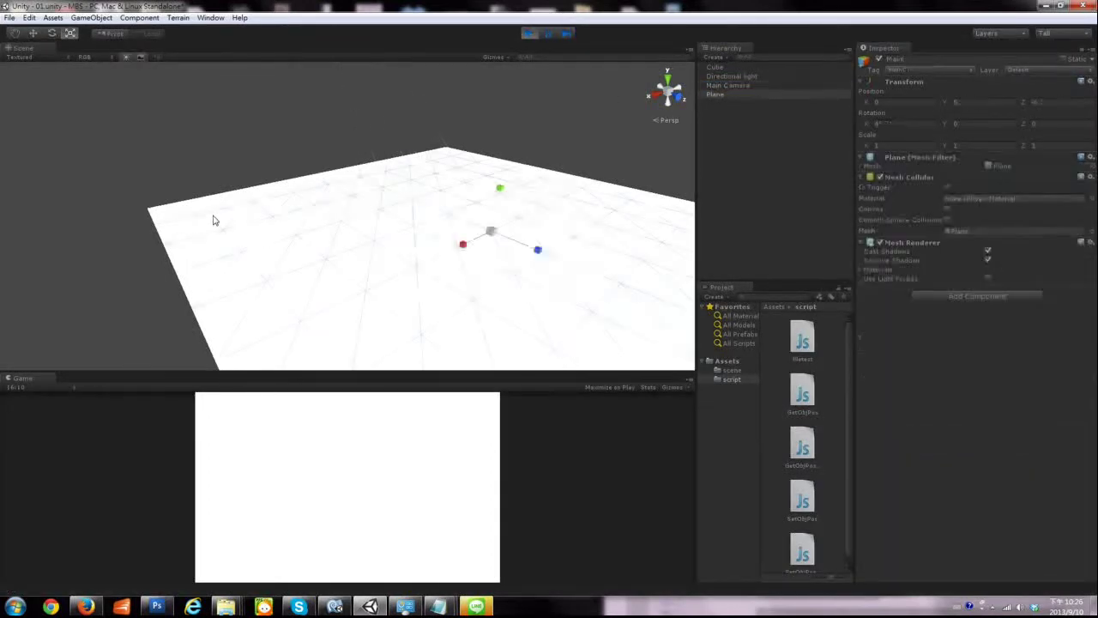
left_click(228, 422)
left_click(255, 485)
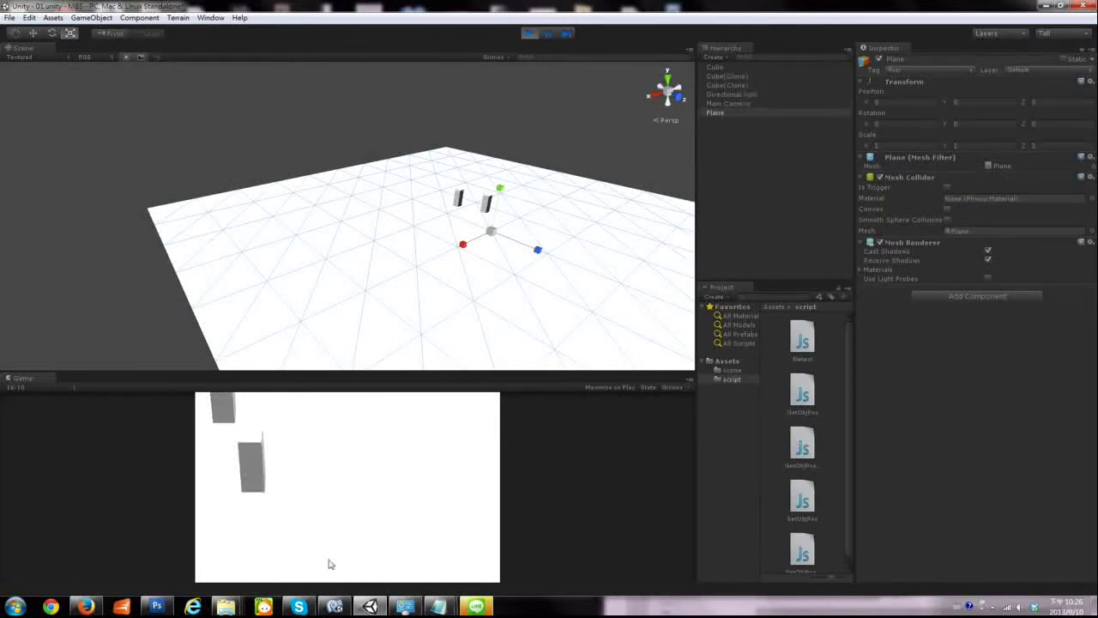
left_click(333, 562)
left_click(473, 559)
left_click(471, 442)
left_click(400, 444)
left_click(369, 504)
left_click(307, 510)
left_click(238, 562)
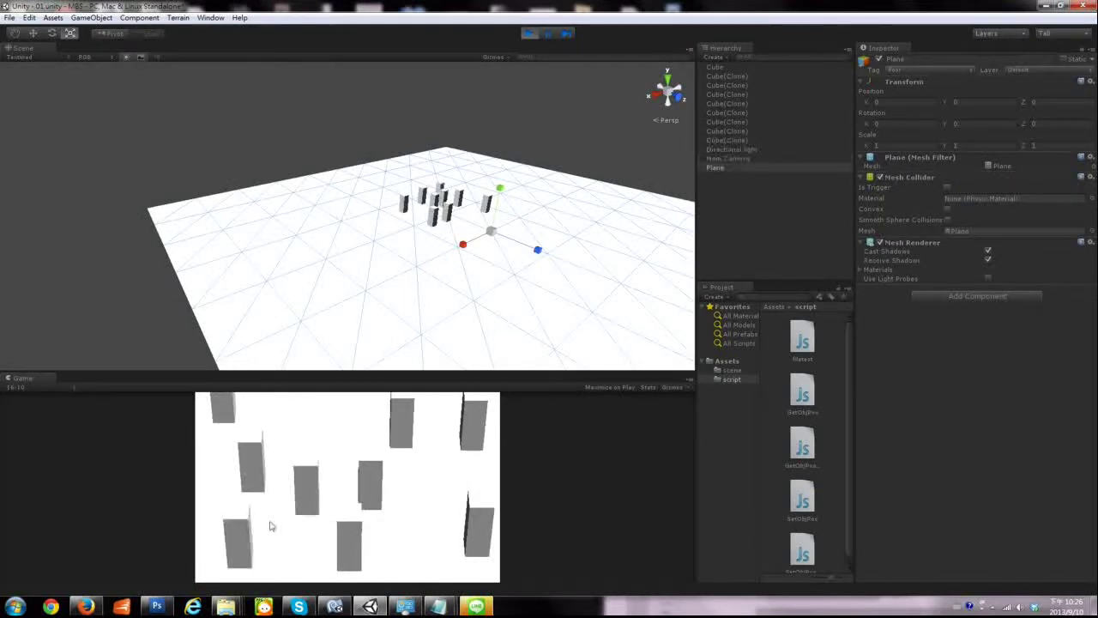
left_click(528, 32)
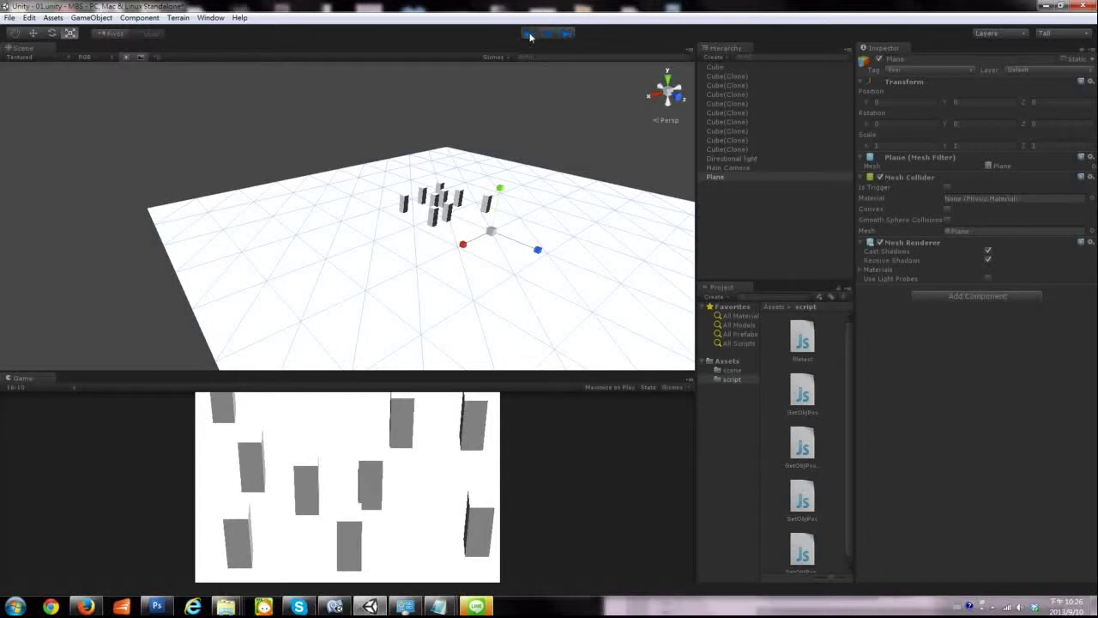
Open abc.txt from Assets, confirm positions are rounded to five decimals, and return to Unity
mouse_move(227, 605)
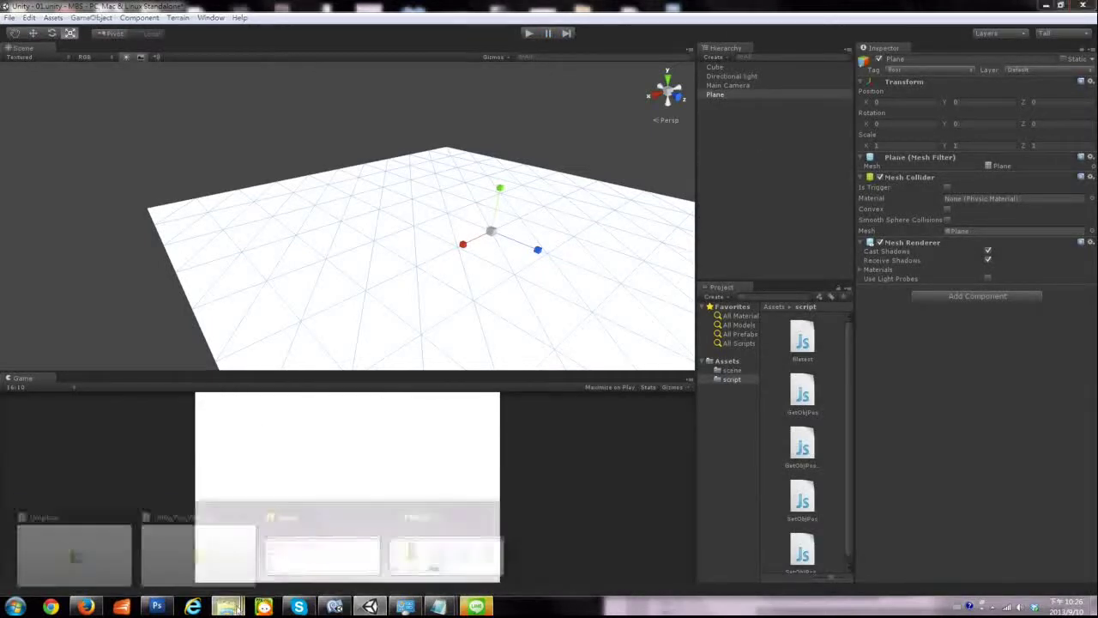
left_click(342, 541)
double_click(741, 265)
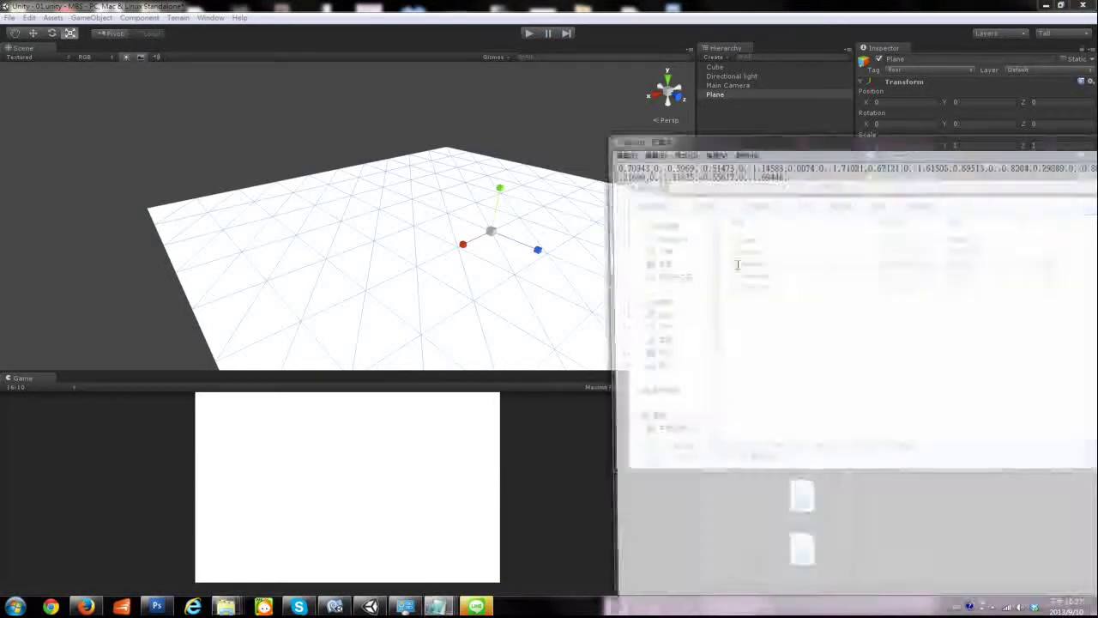
left_click_drag(717, 142, 249, 129)
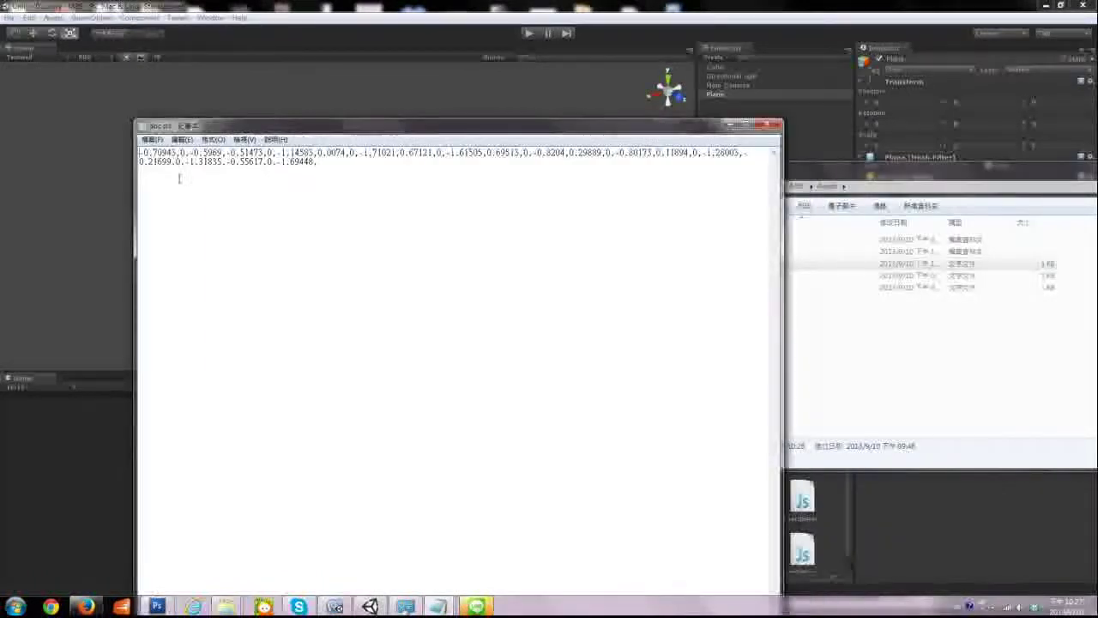
left_click_drag(140, 153, 364, 169)
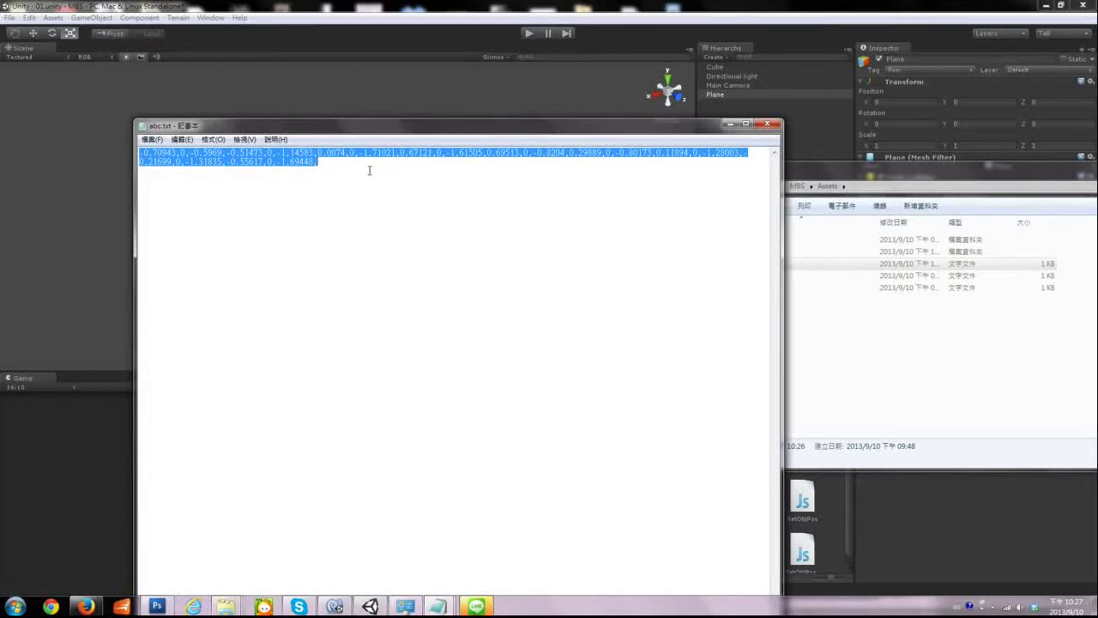
left_click(406, 6)
left_click(731, 371)
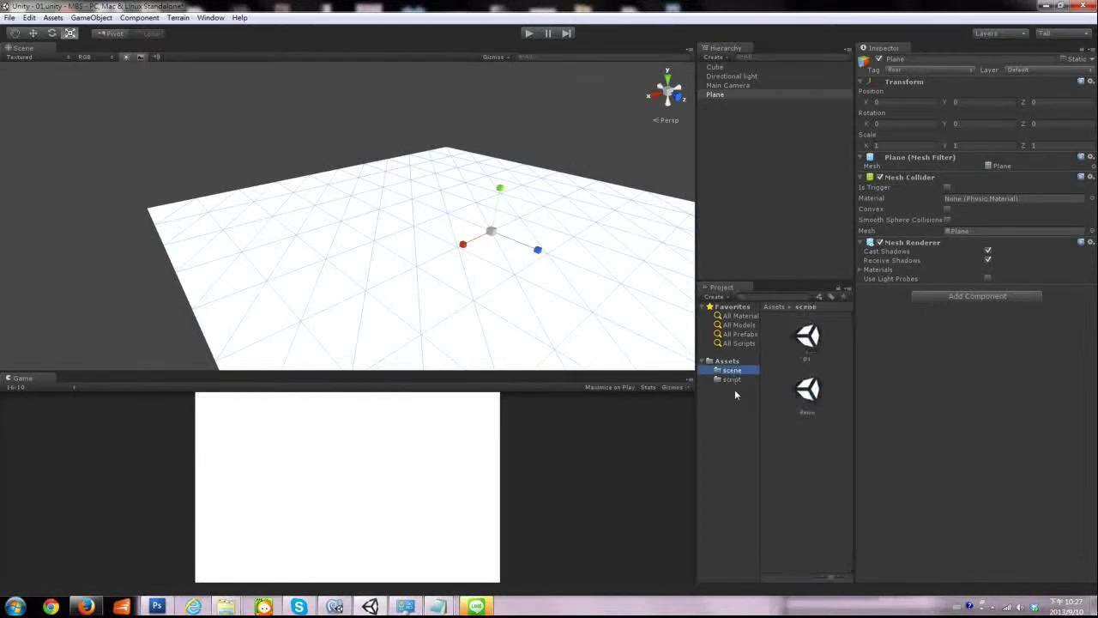
With Main Camera selected, run the scene to test spawning cube clones, then stop
left_click(728, 86)
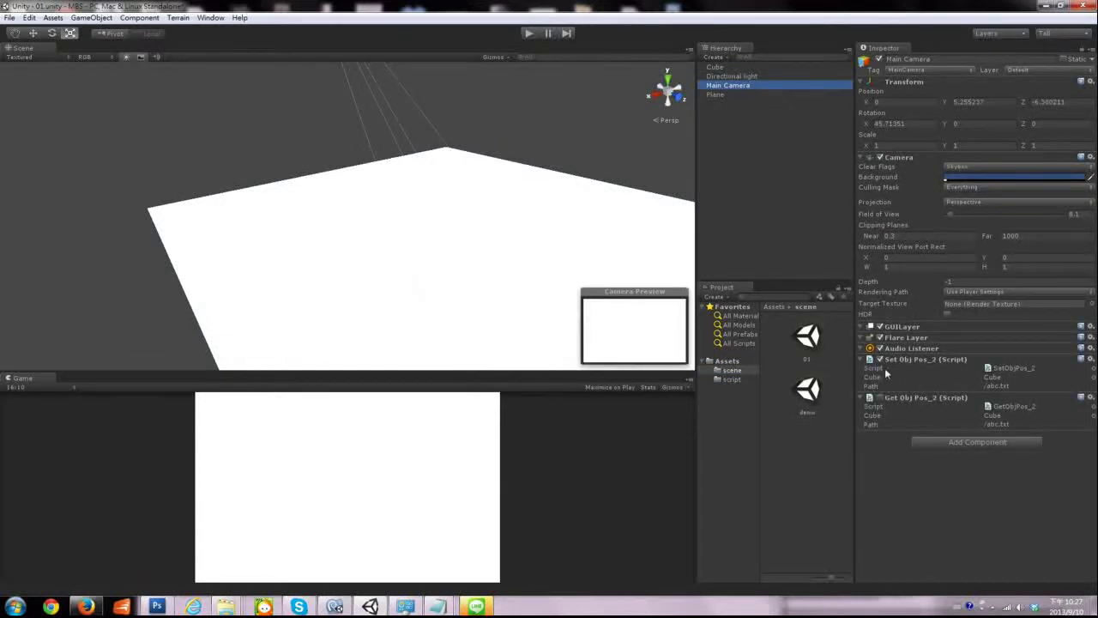
left_click(884, 368)
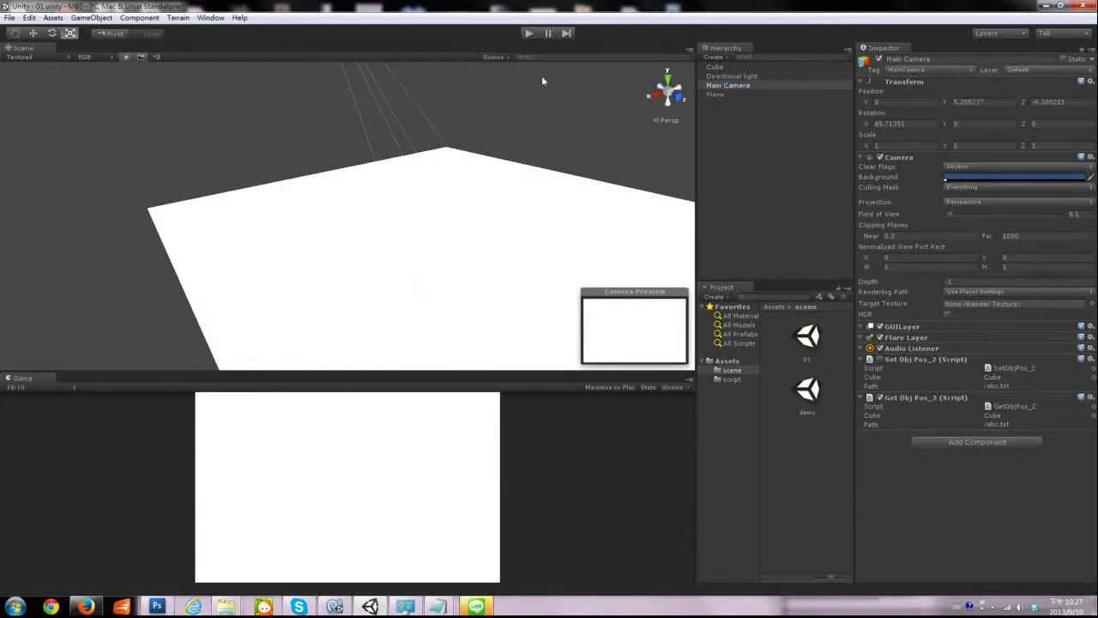
left_click(528, 33)
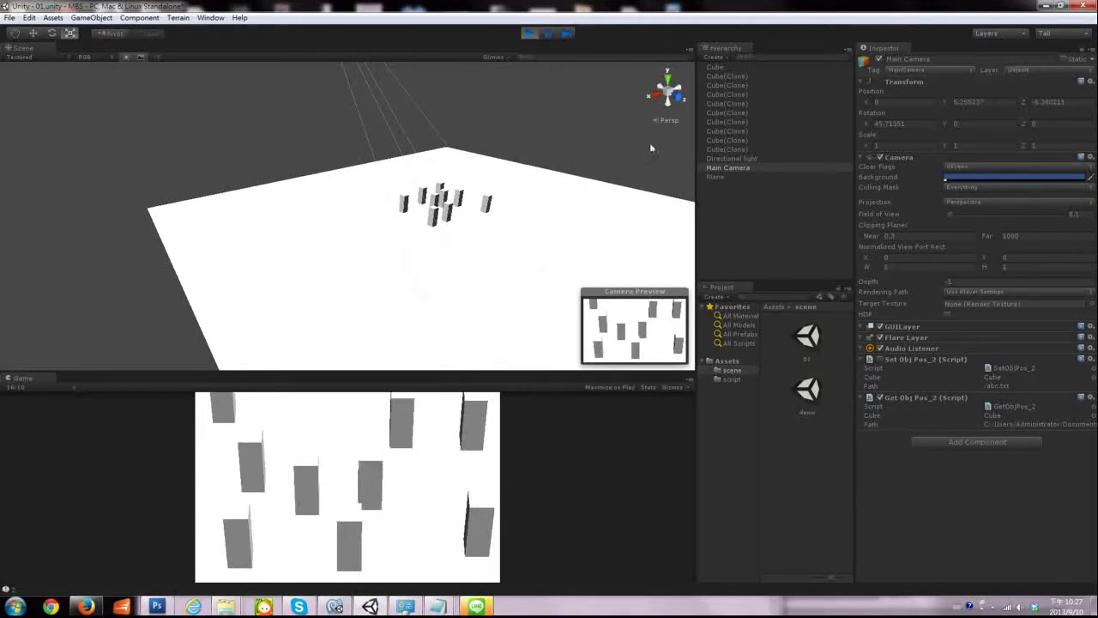
left_click(526, 35)
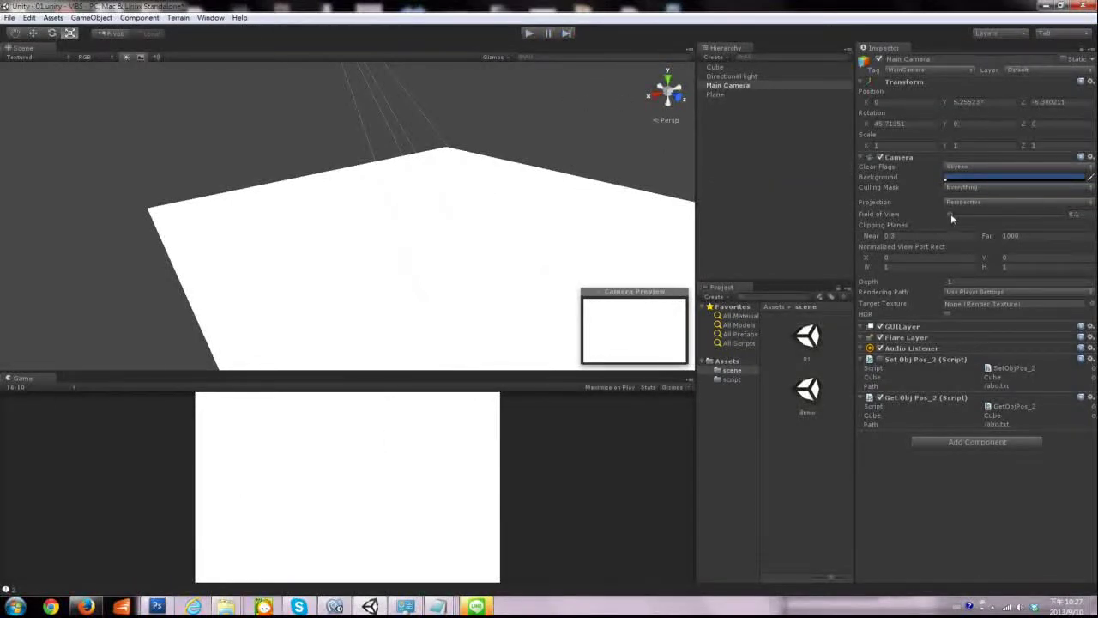
Select and frame the Plane, then play and stop the scene again to clear the clones
left_click_drag(951, 213, 958, 212)
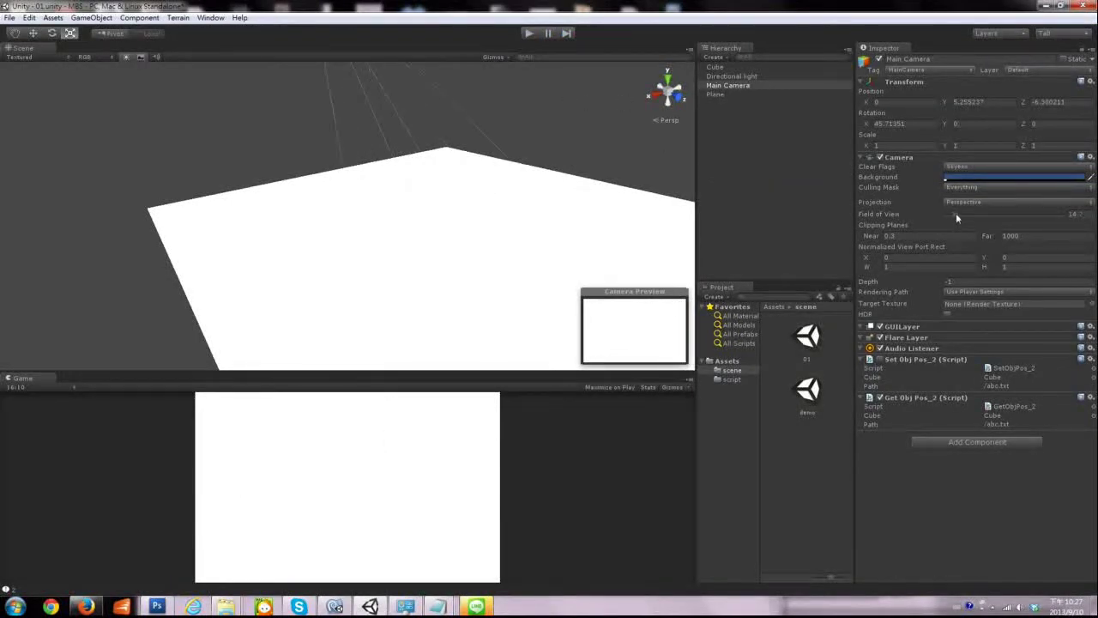
left_click(517, 211)
key("f")
left_click(528, 33)
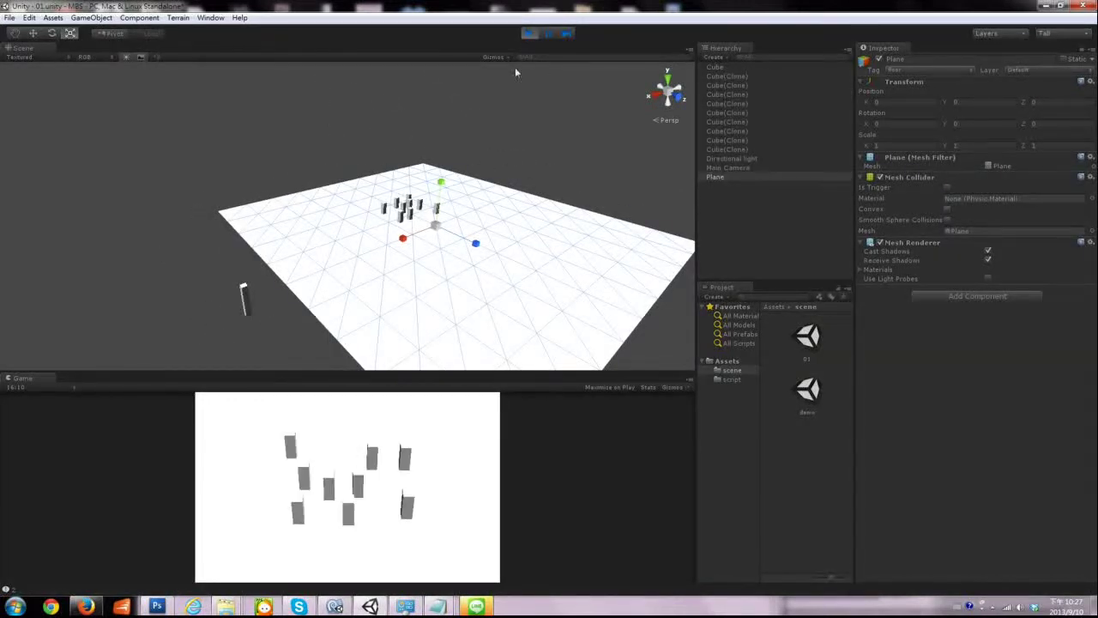
left_click(528, 34)
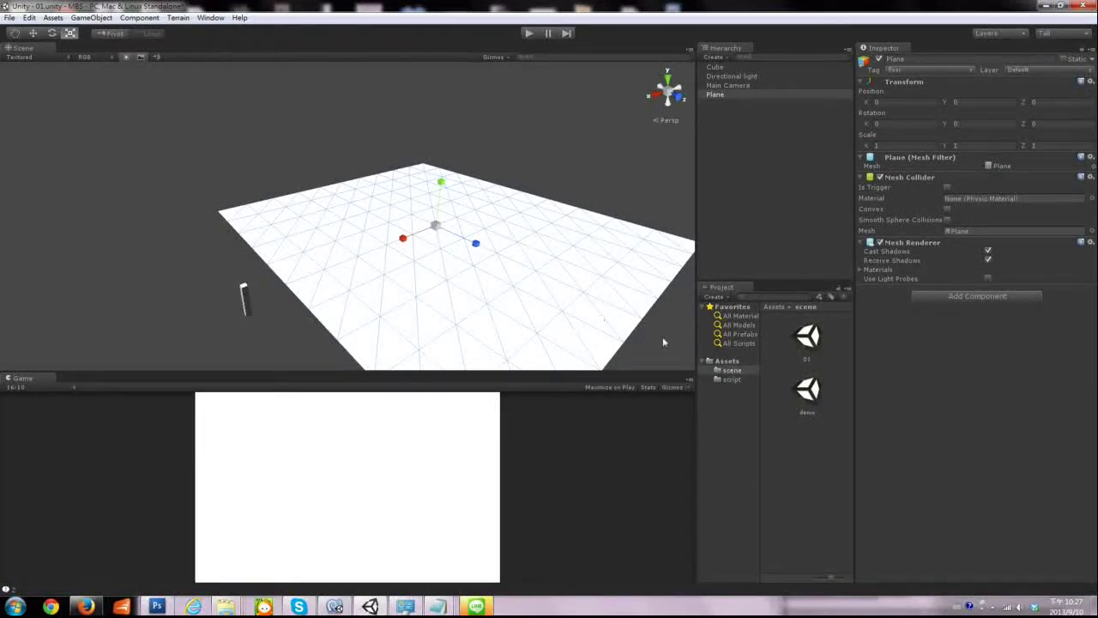
Enlarge the project files area and view the filetest script's code
left_click(730, 380)
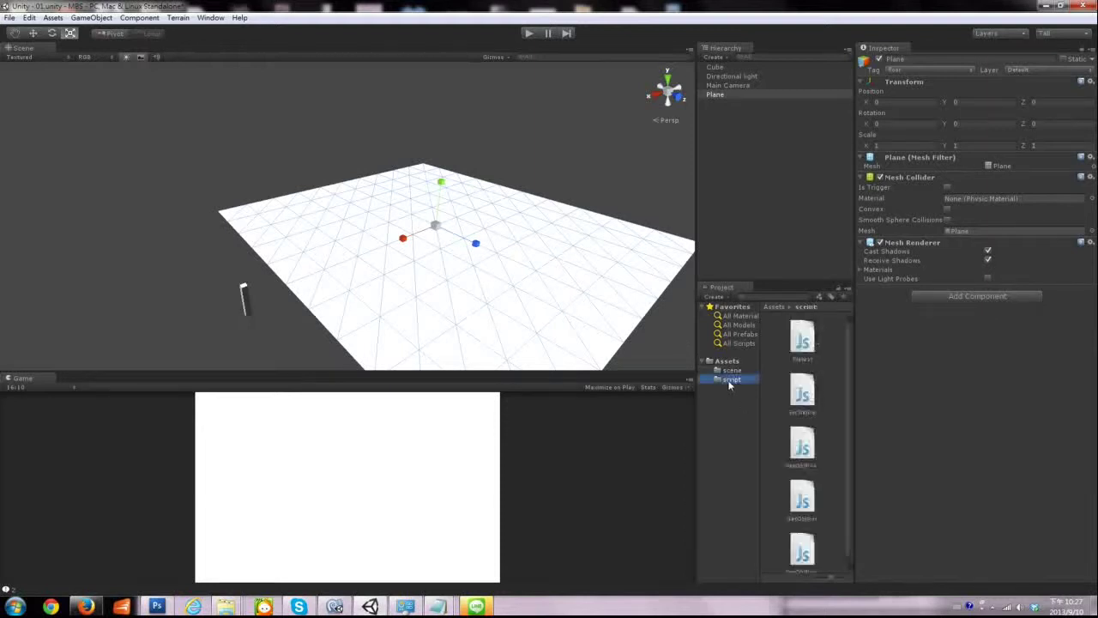
left_click(793, 279)
left_click_drag(793, 279, 793, 169)
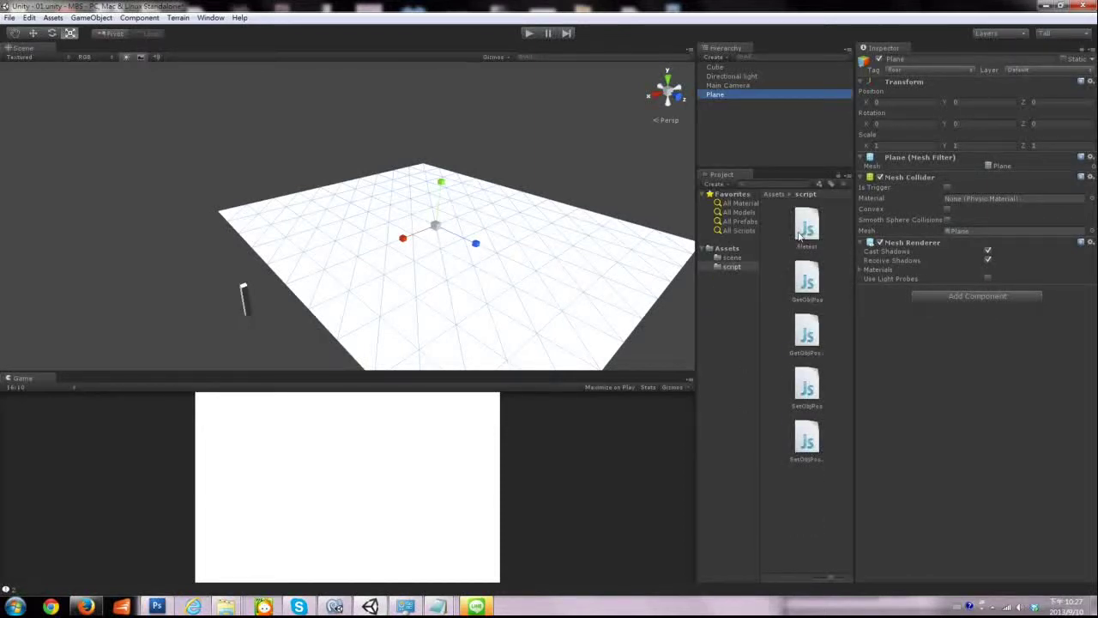
left_click(799, 234)
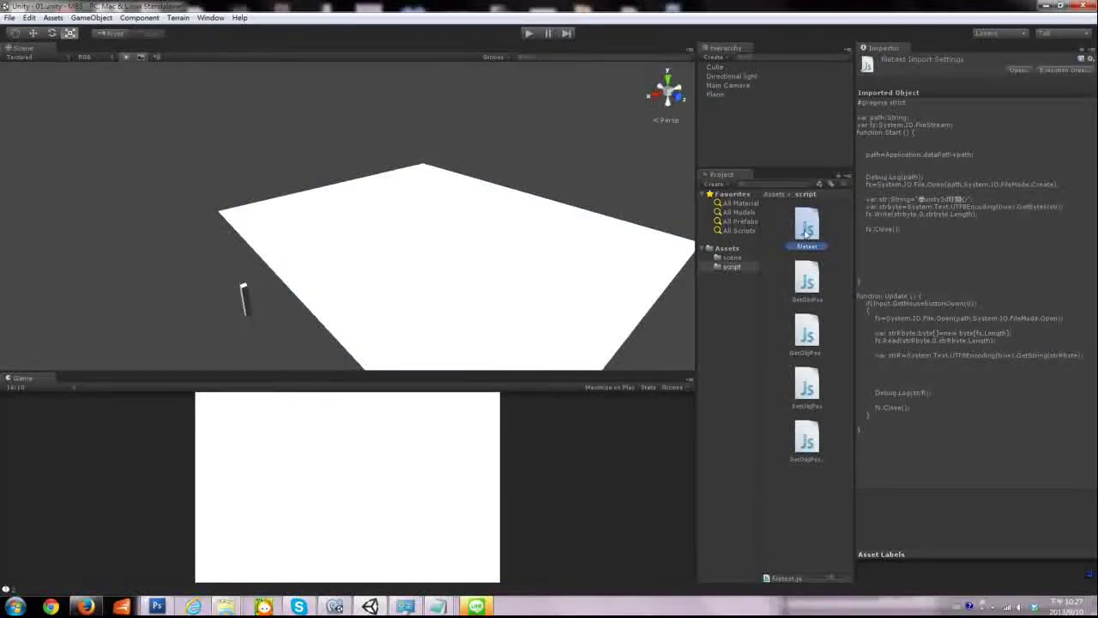